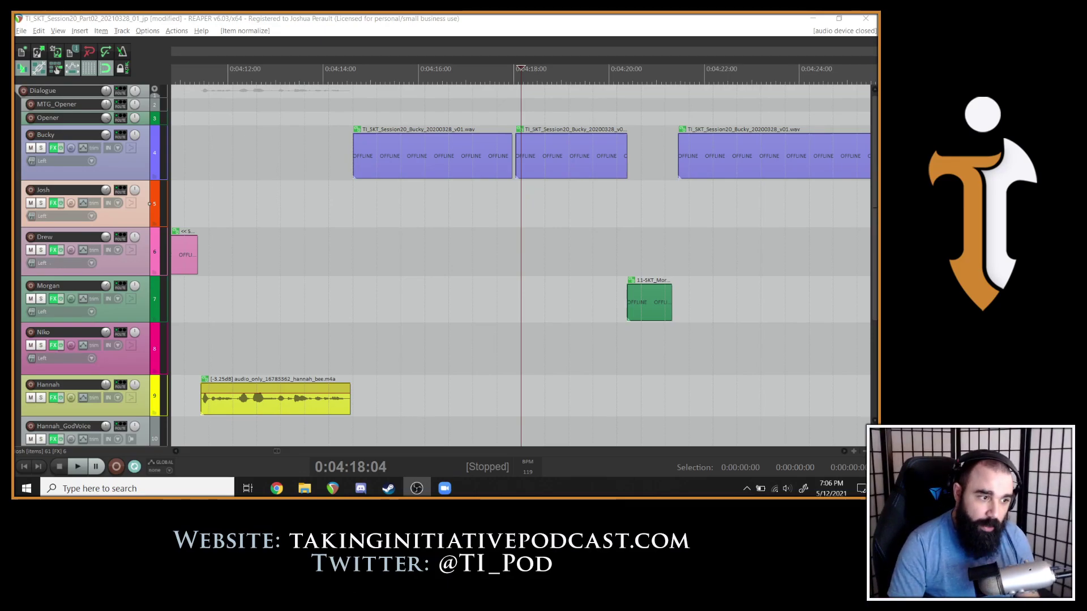
# Survey the whole session timeline, from the dialogue tracks down to the Music, Credits, Promo and SFX tracks.
pyautogui.scroll(-12, 473, 211)
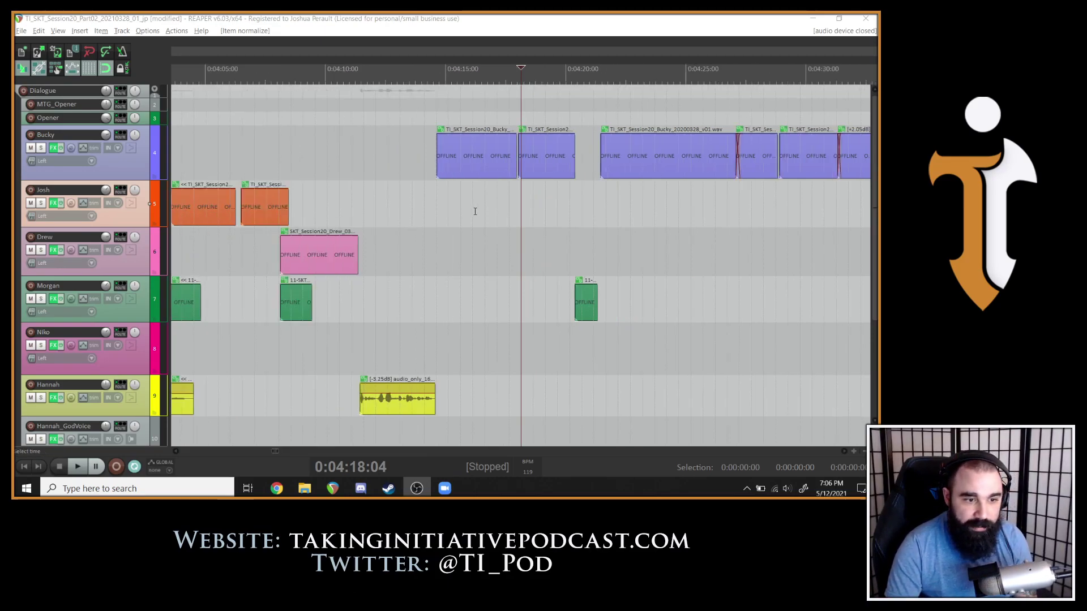
pyautogui.scroll(-10, 474, 209)
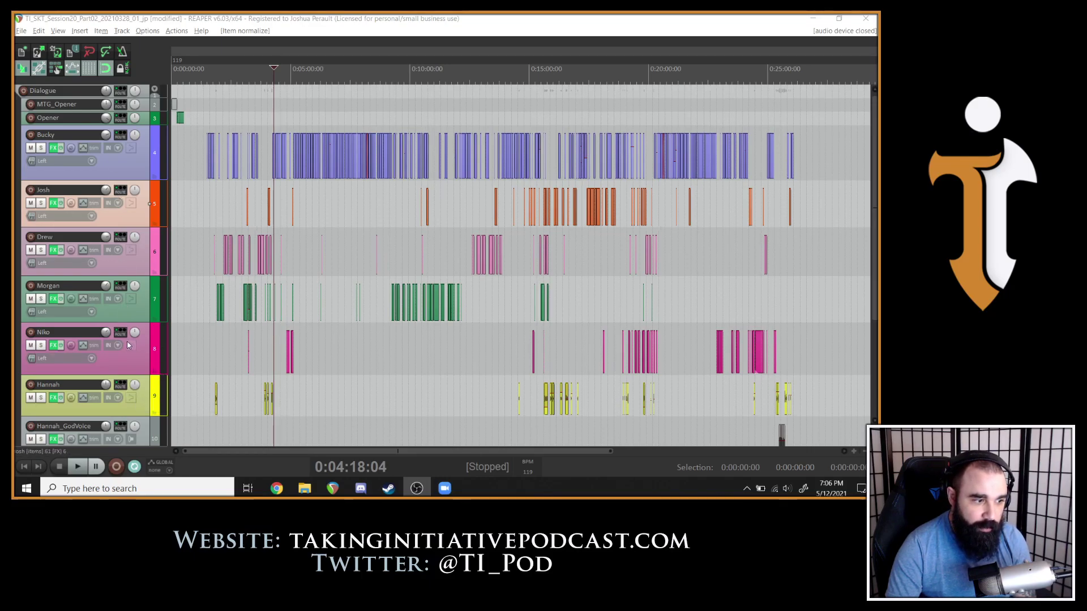
pyautogui.scroll(-2, 229, 417)
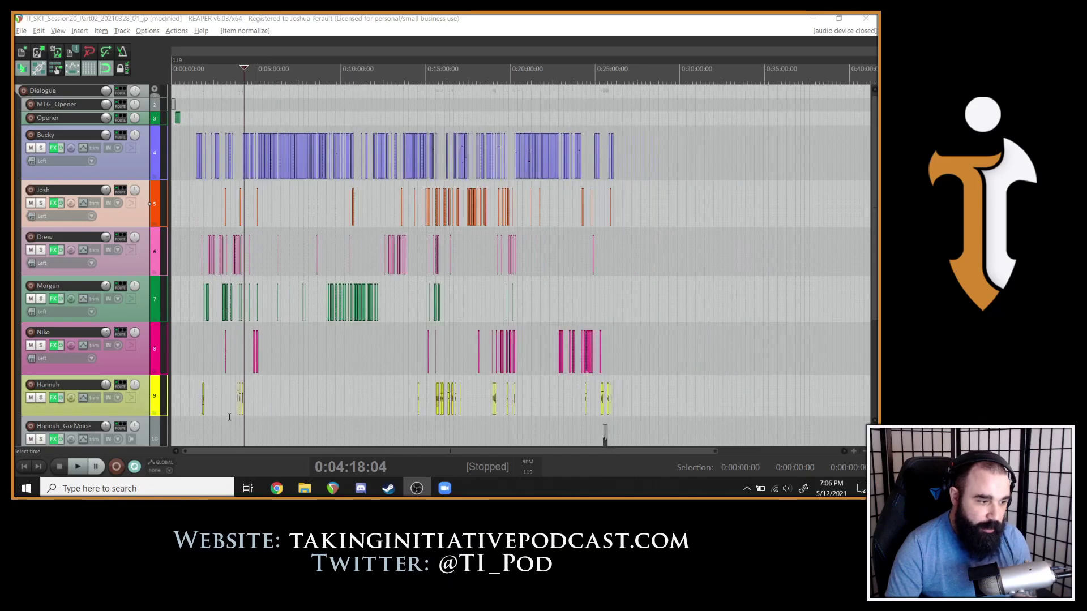
pyautogui.click(870, 193)
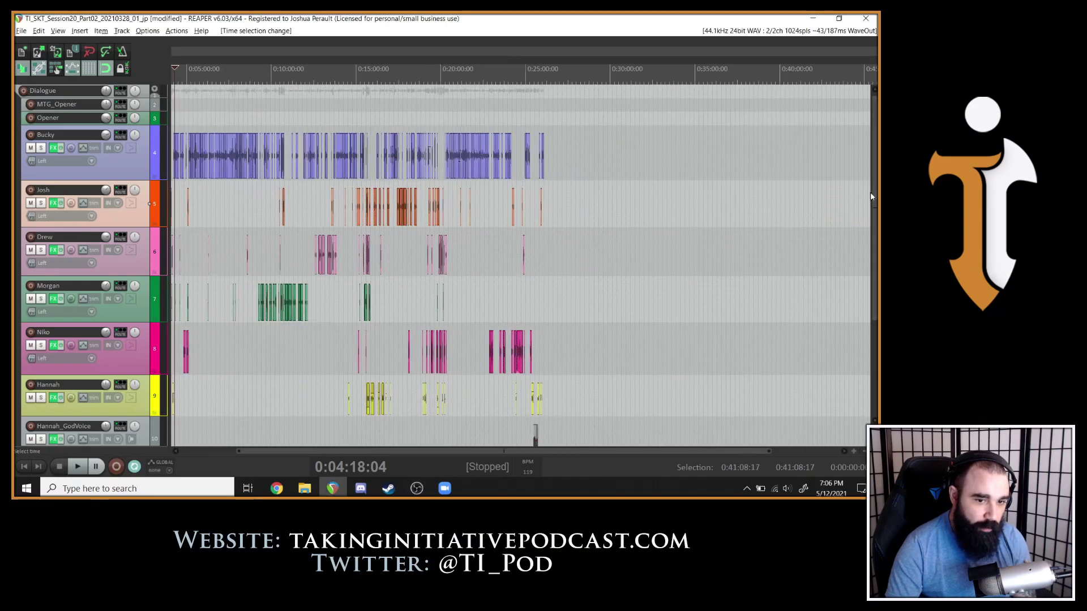
pyautogui.scroll(-3, 63, 375)
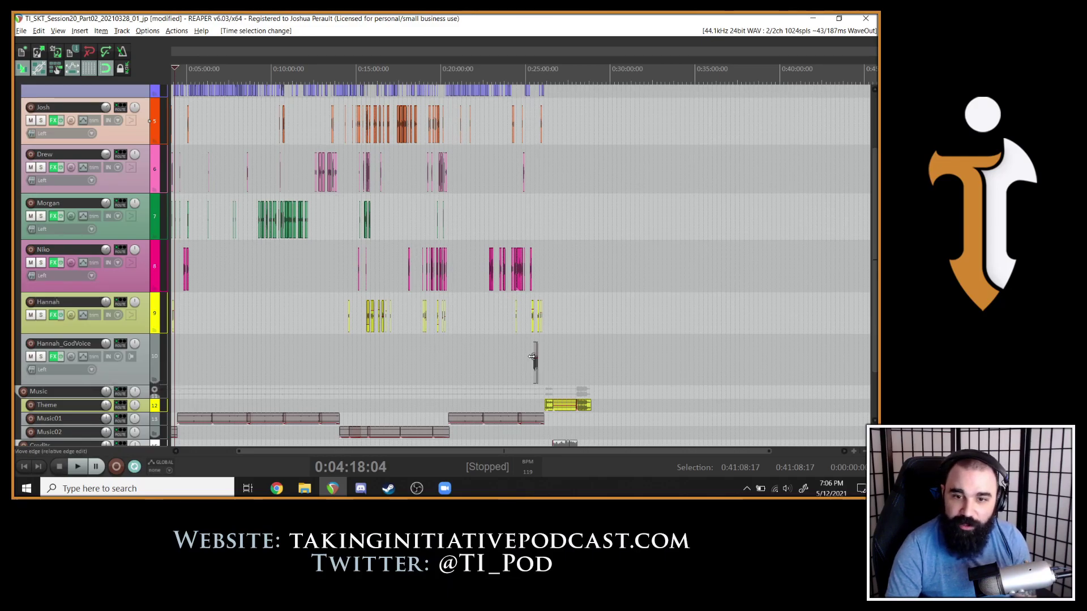
pyautogui.scroll(3, 516, 358)
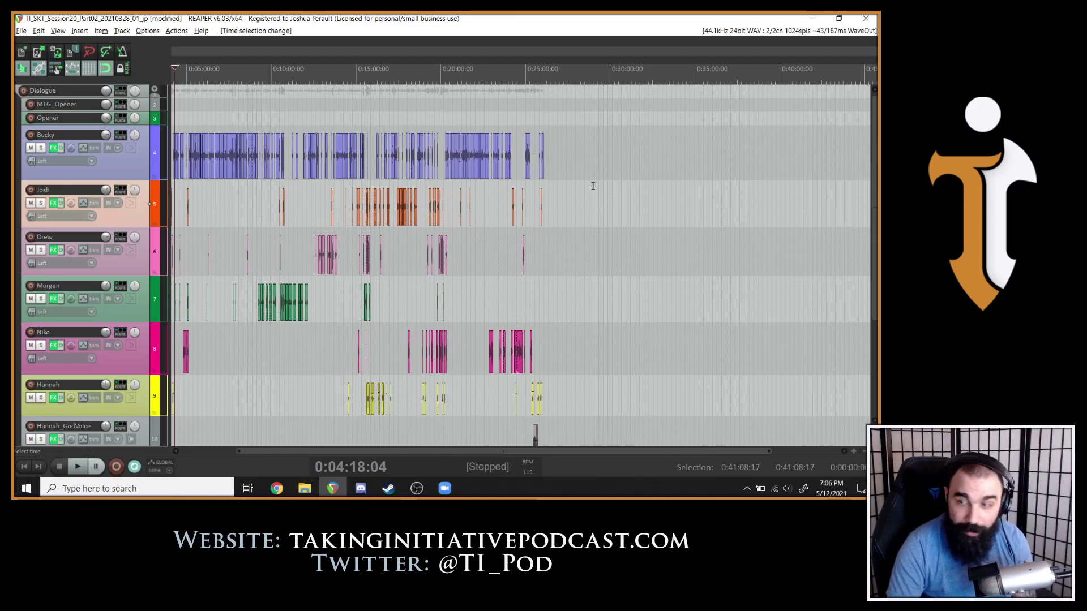
pyautogui.scroll(-5, 875, 174)
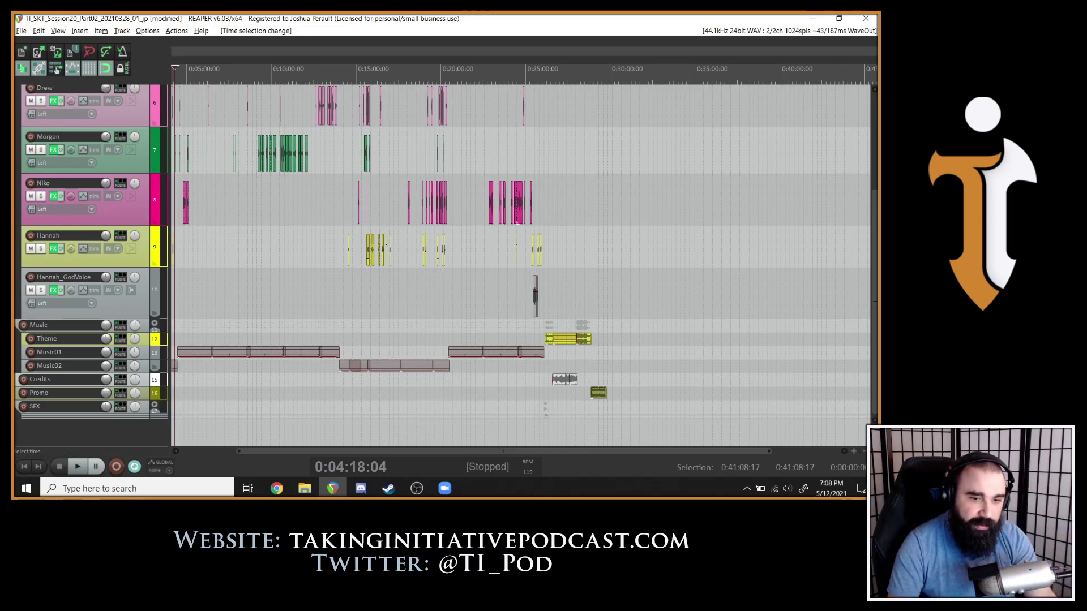
pyautogui.scroll(5, 150, 177)
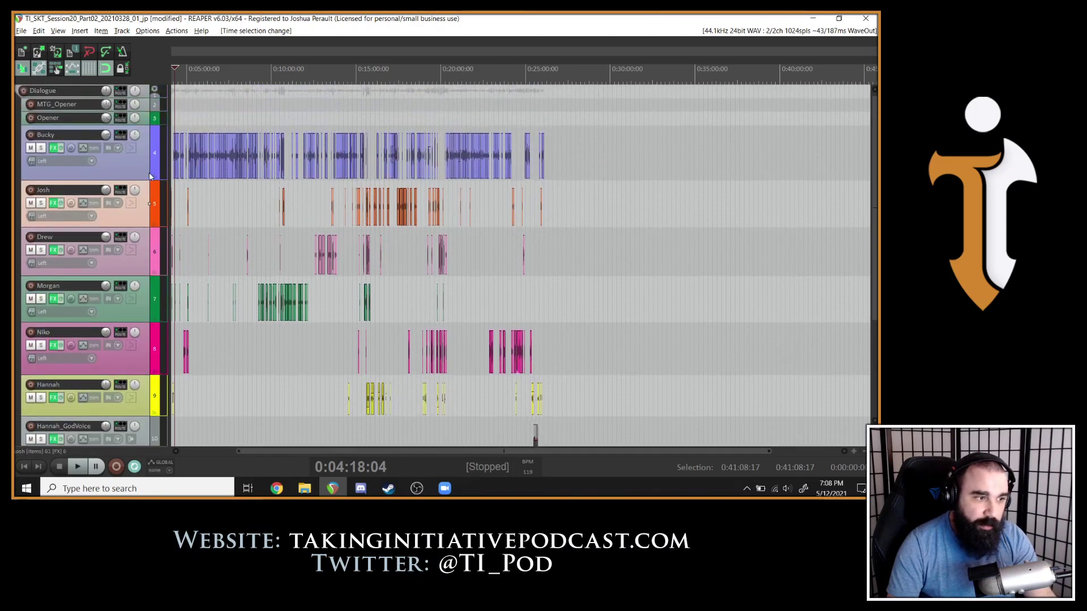
# View the custom color chooser for dialogue track 4 and close it without picking a color.
pyautogui.rightClick(142, 164)
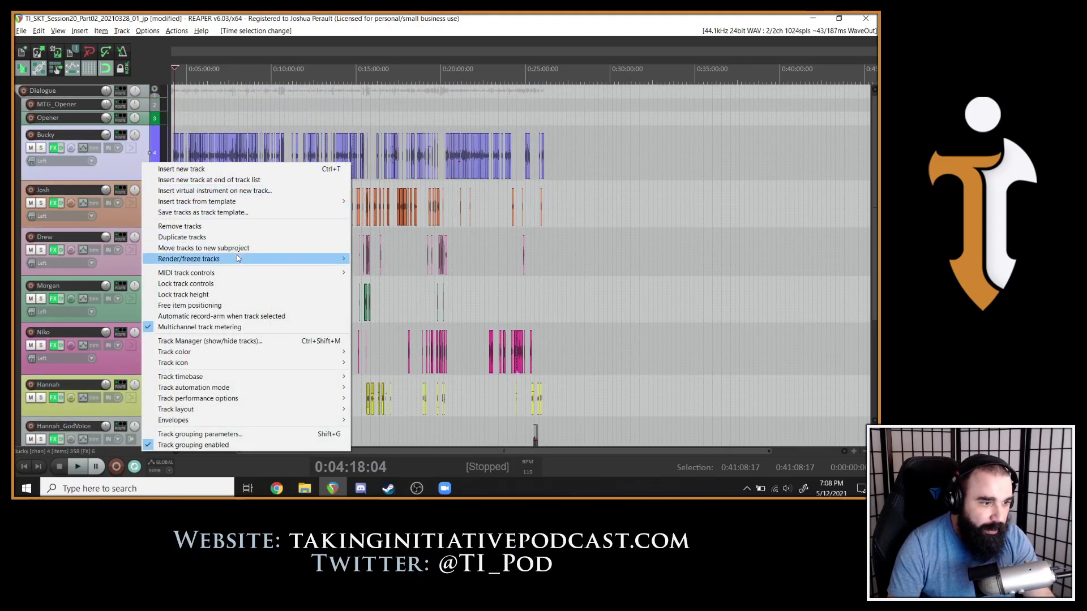
pyautogui.moveTo(340, 352)
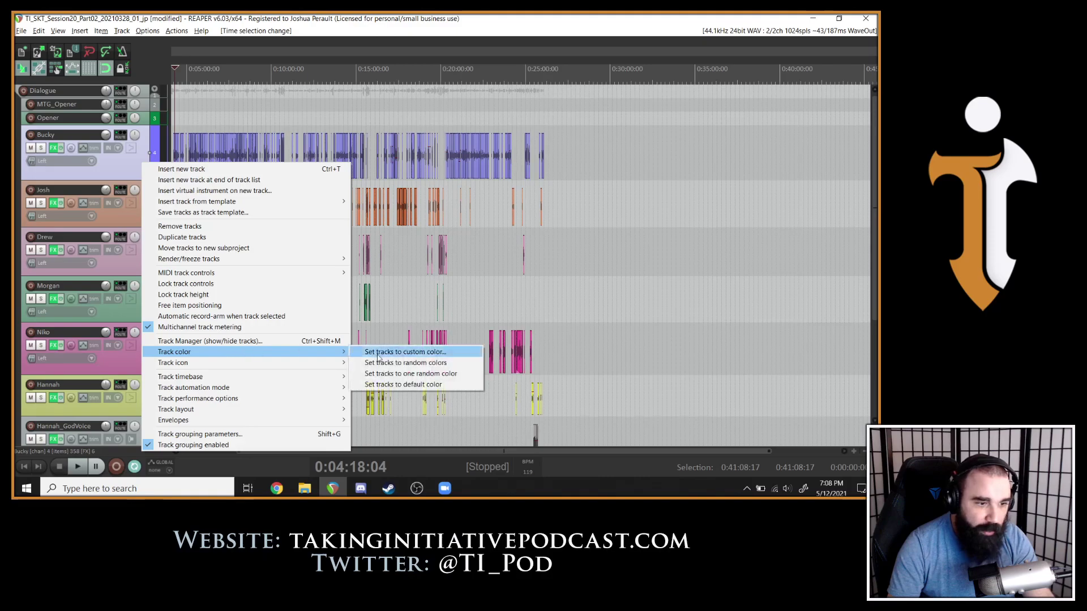
pyautogui.click(426, 353)
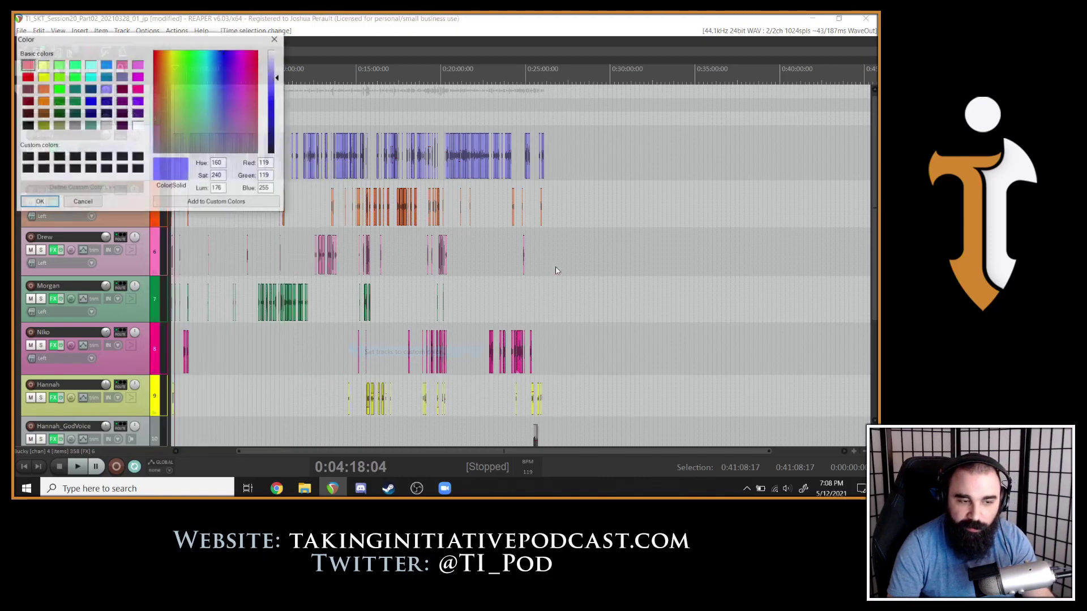
pyautogui.click(274, 40)
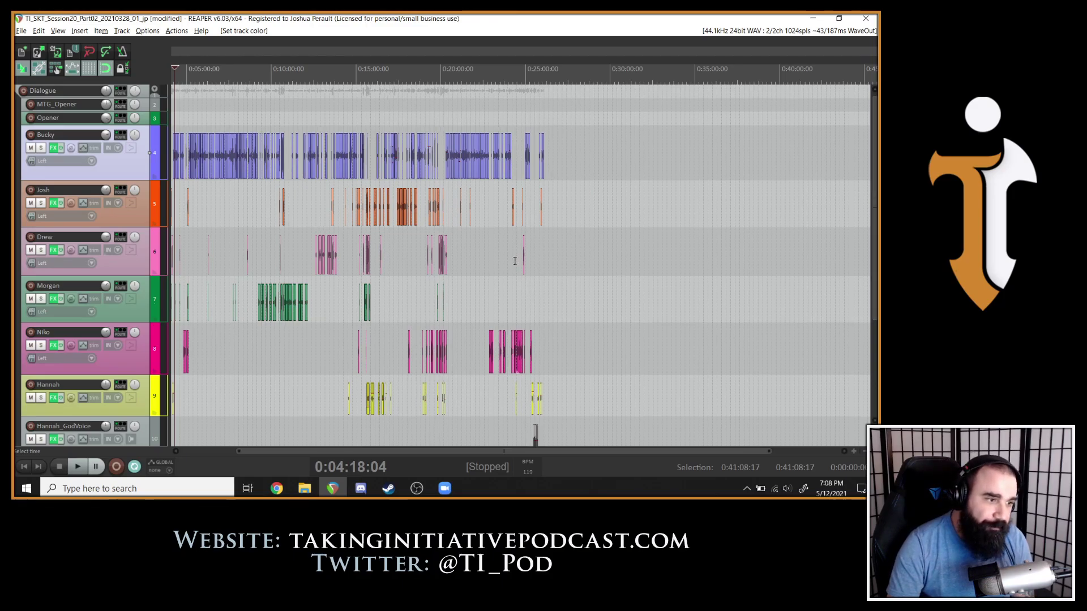
# Open track 4's FX chain and examine its ReaFir, first ReaComp and ReaEQ settings.
pyautogui.click(54, 148)
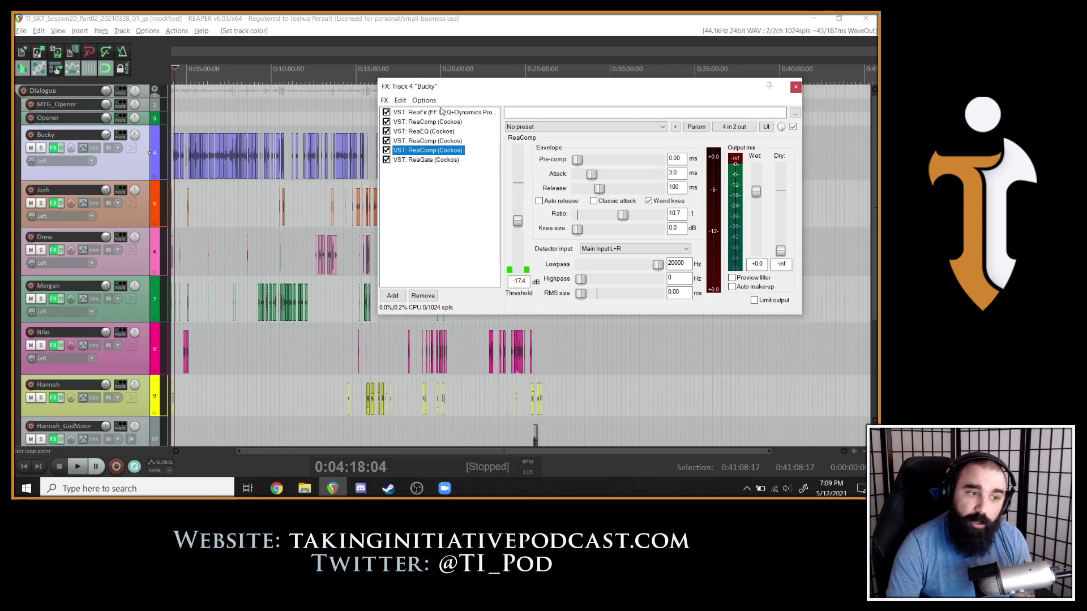
pyautogui.click(474, 112)
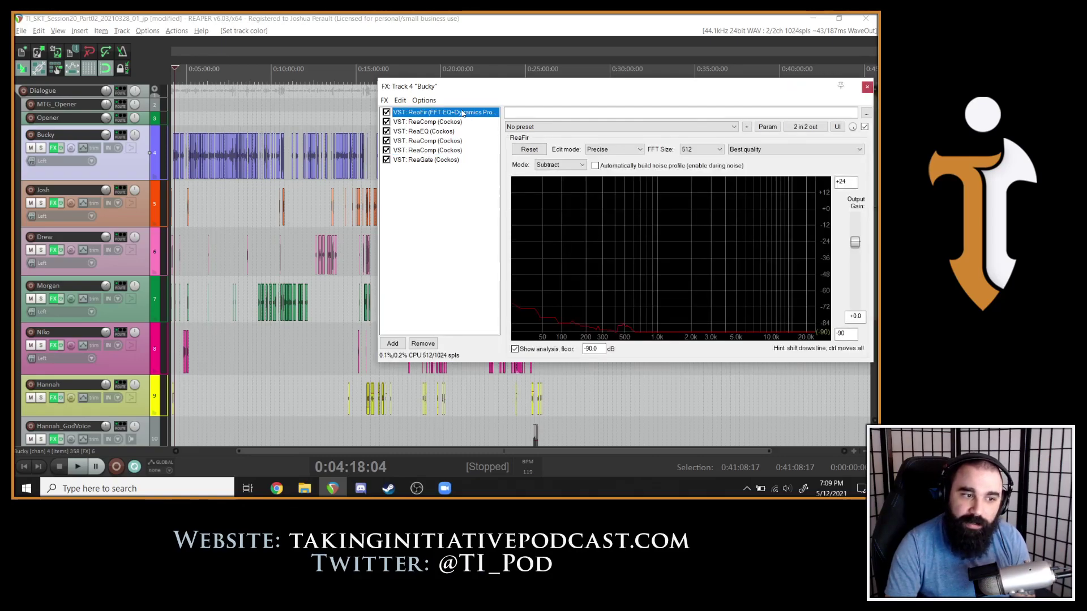
pyautogui.click(410, 121)
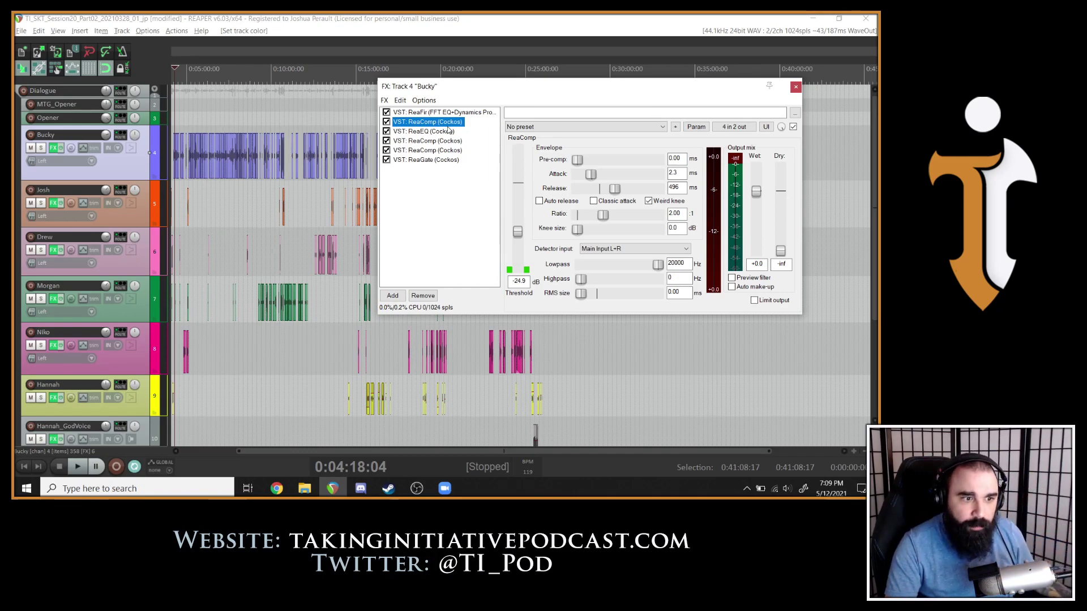
pyautogui.click(449, 131)
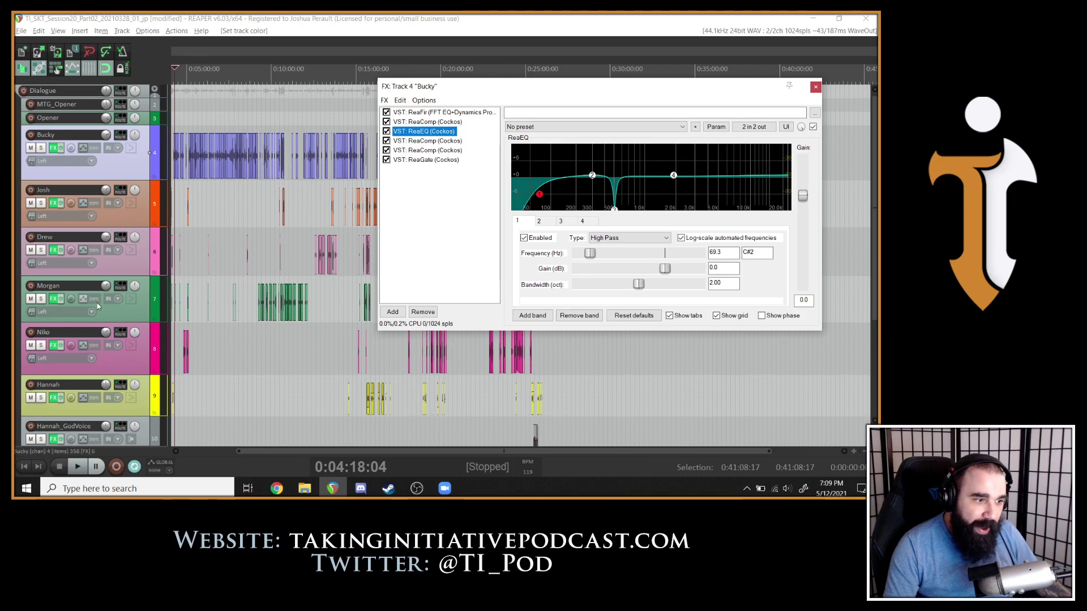
# Compare the ReaEQ curves of tracks 7, 9 and 8 with track 4's, closing each compared FX chain.
pyautogui.click(54, 299)
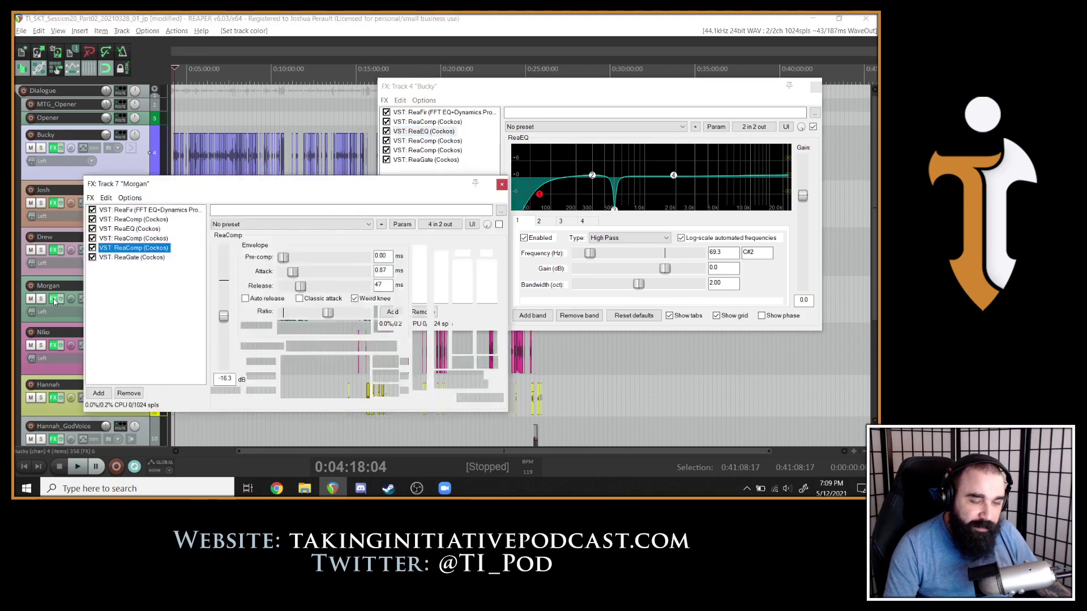
pyautogui.click(131, 228)
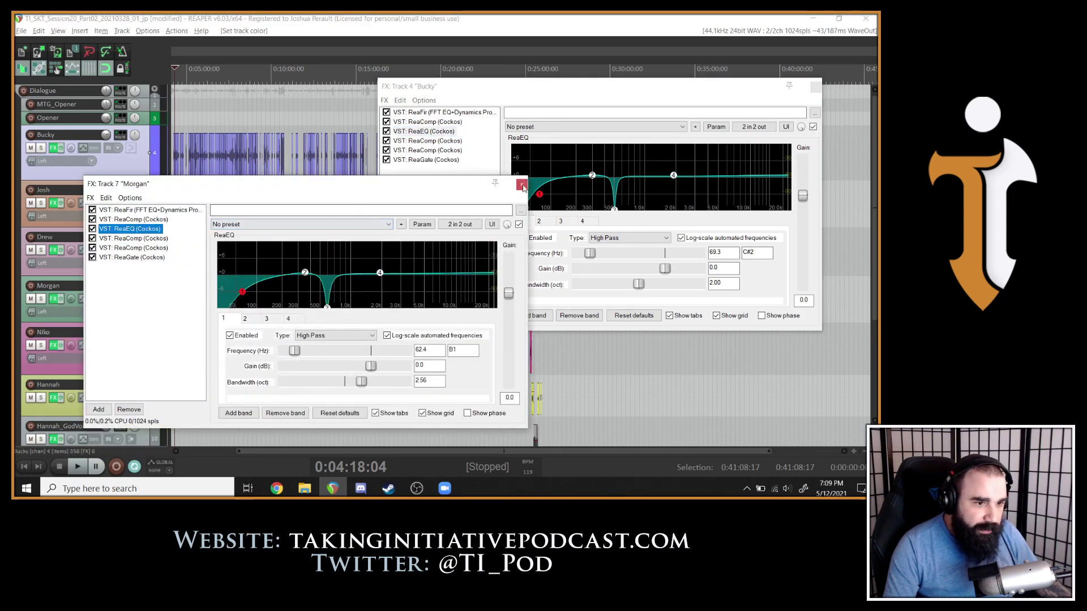
pyautogui.click(522, 184)
pyautogui.click(54, 398)
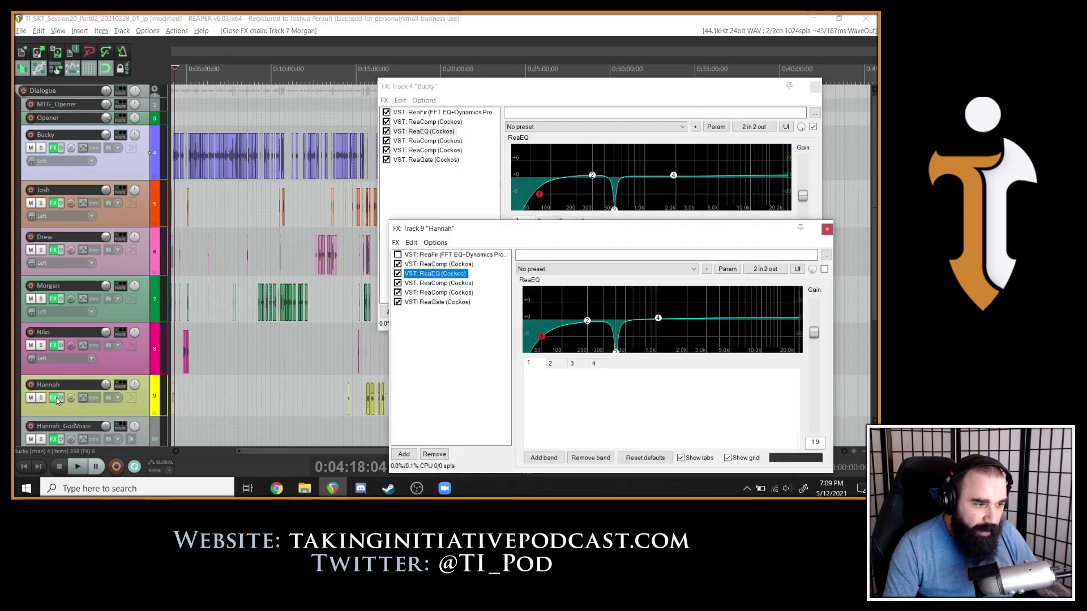
pyautogui.click(827, 229)
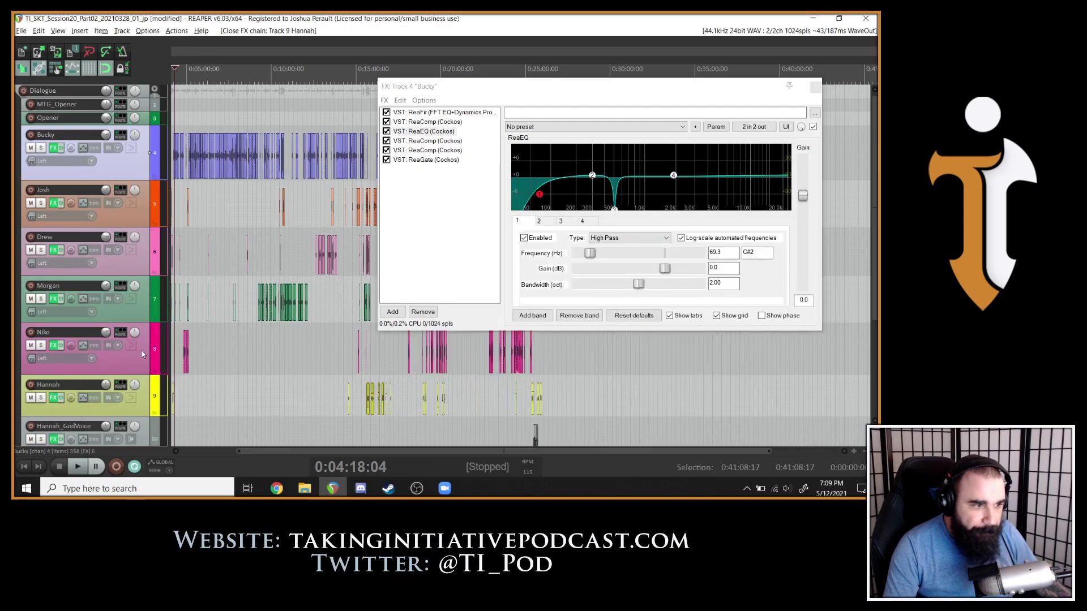
pyautogui.click(54, 345)
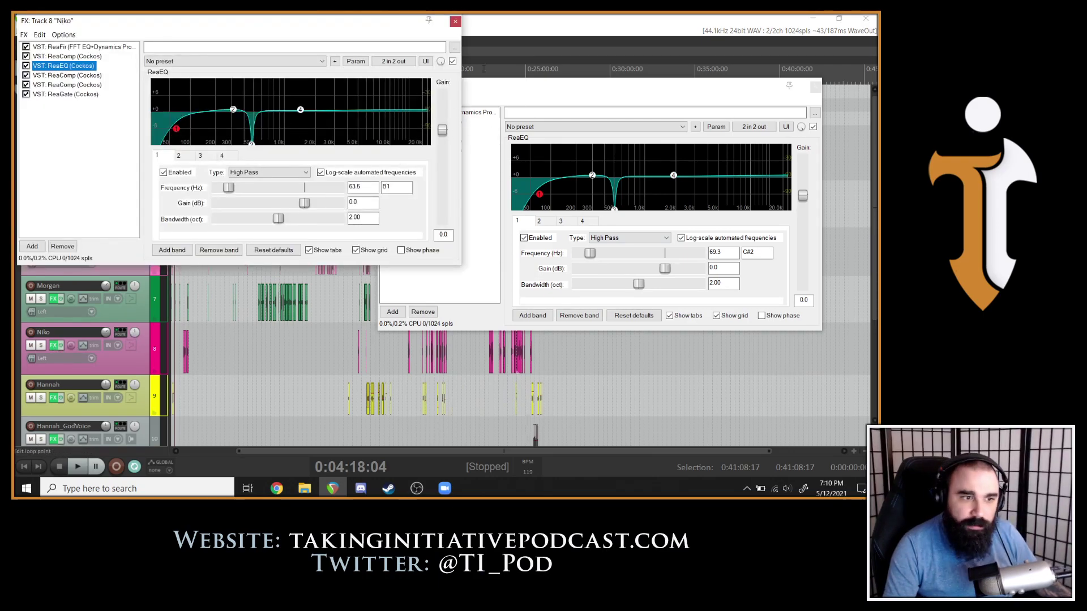
pyautogui.click(455, 22)
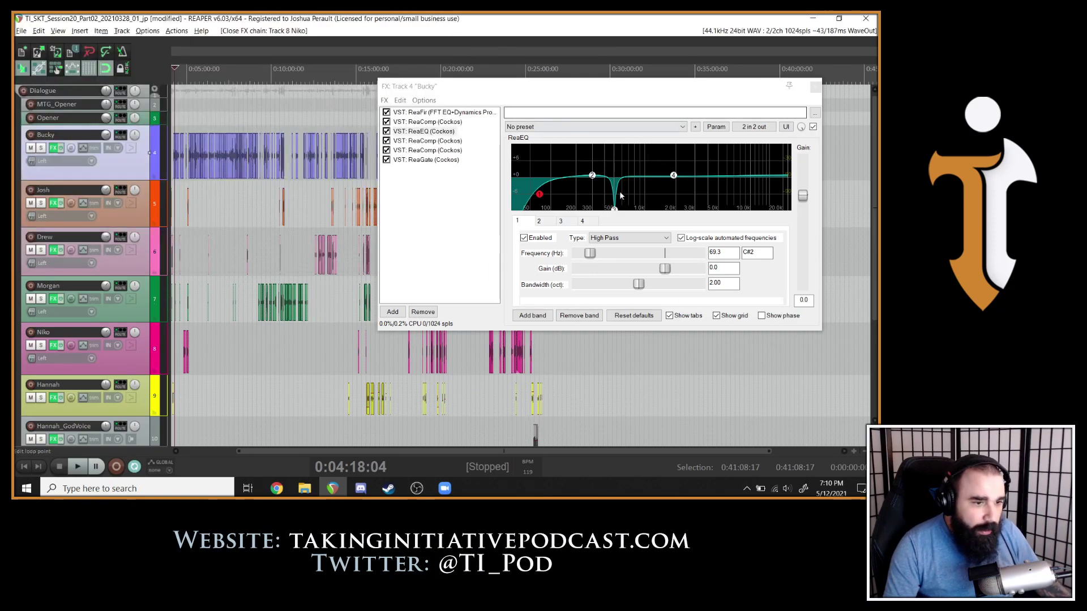
# Examine the second and third ReaComp and the ReaGate settings in track 4's FX chain, and close the chain.
pyautogui.click(447, 142)
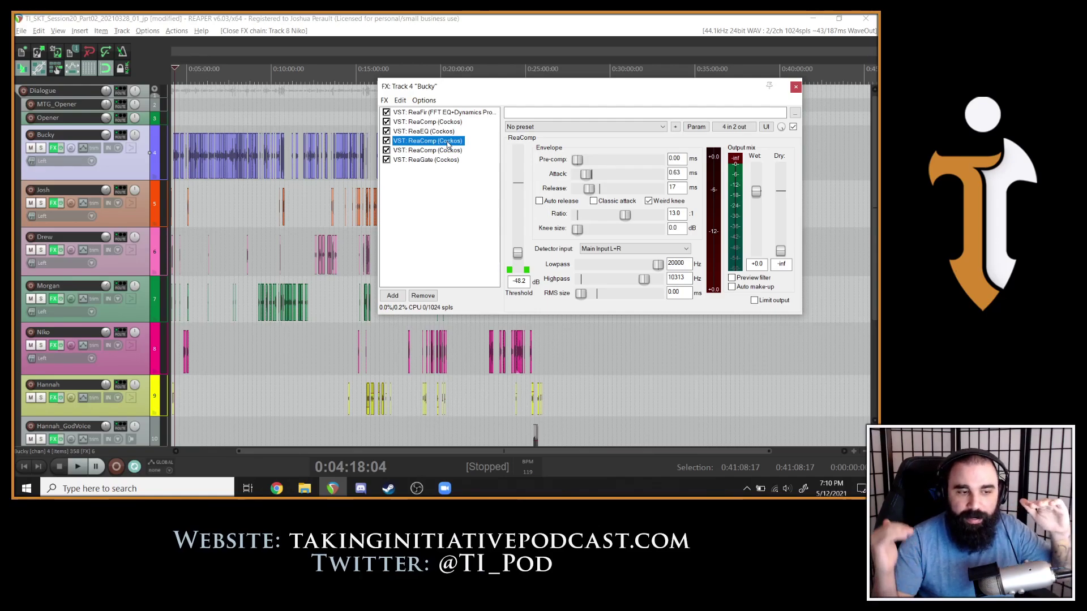
pyautogui.click(428, 151)
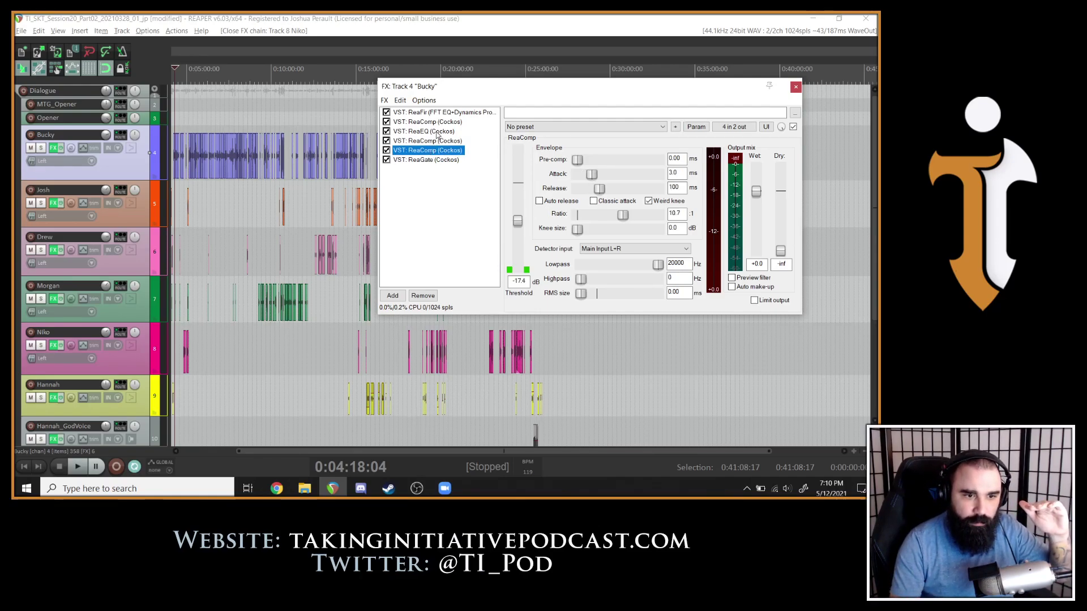
pyautogui.click(437, 142)
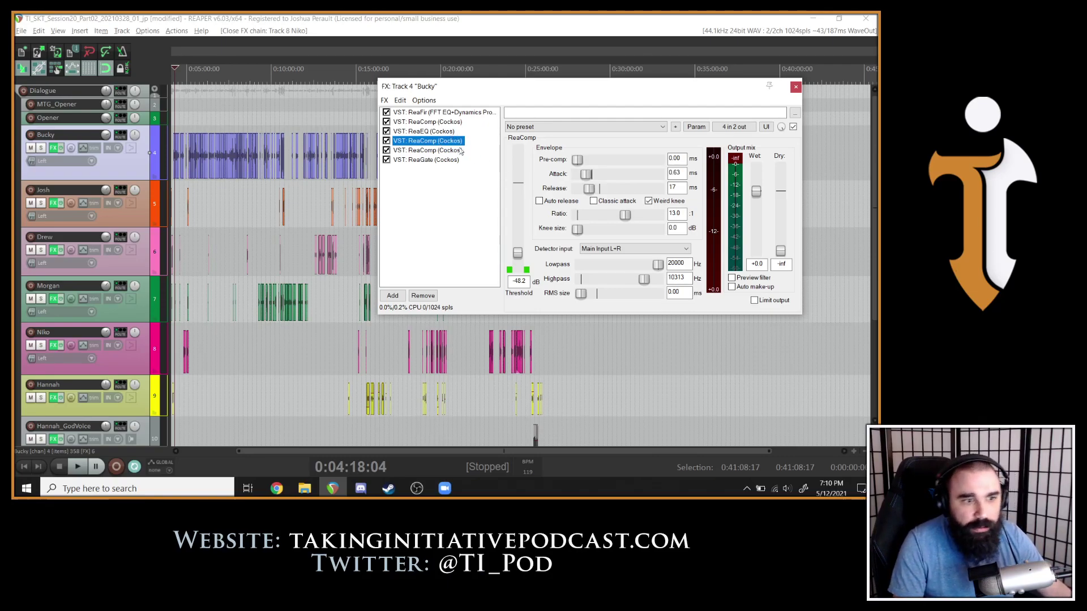
pyautogui.click(448, 150)
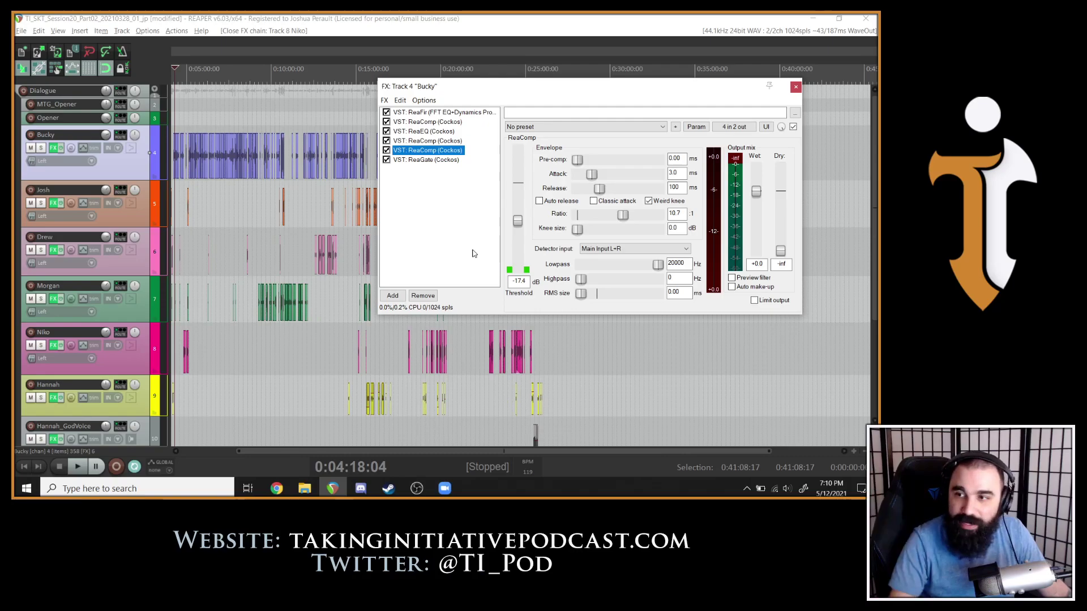
pyautogui.press('Down')
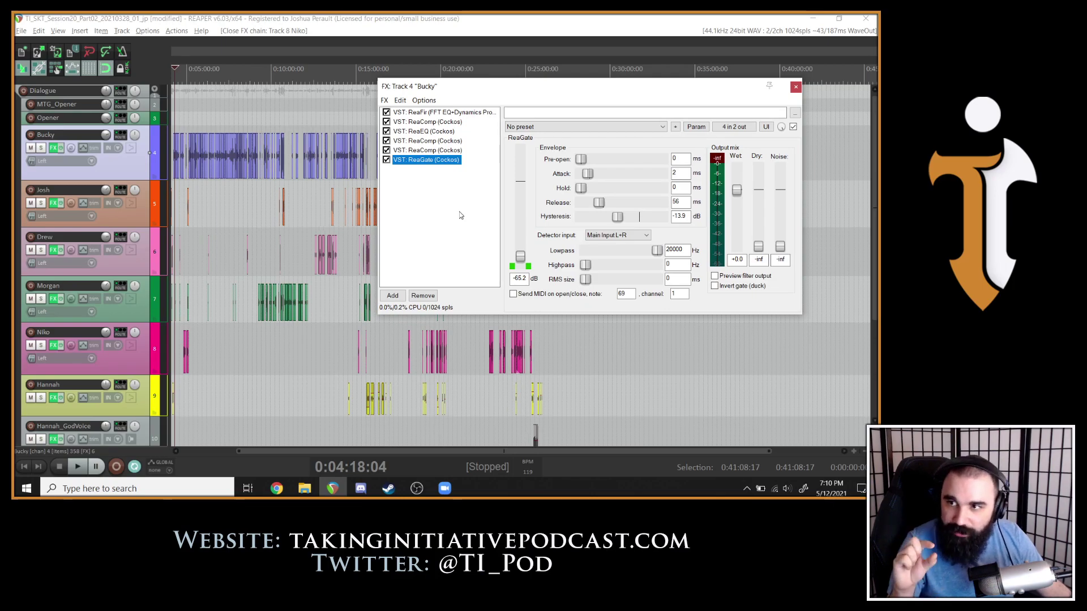
pyautogui.click(443, 112)
pyautogui.click(445, 160)
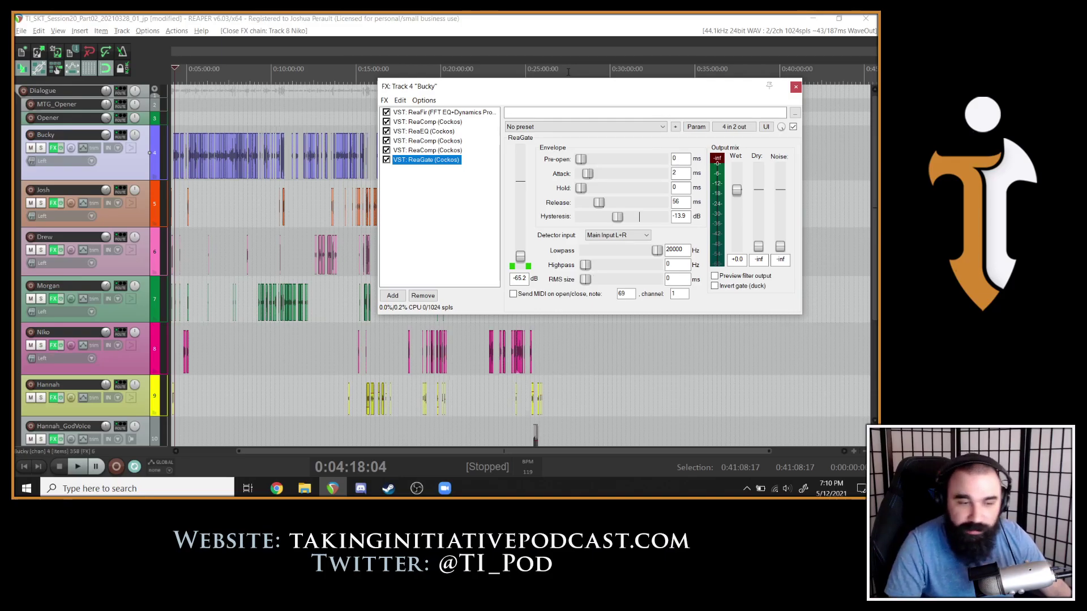
pyautogui.click(798, 87)
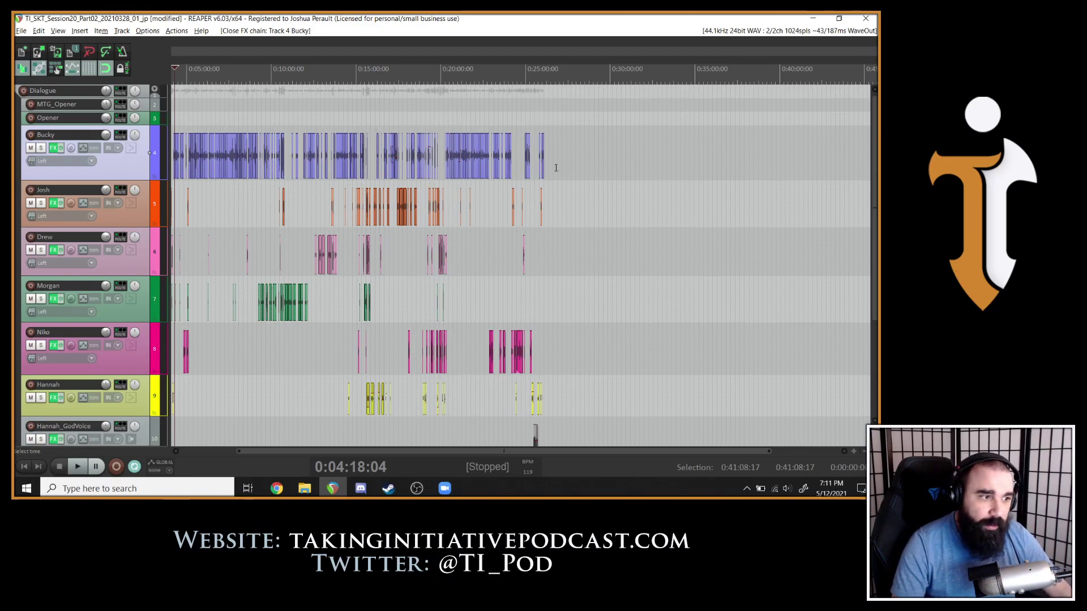
# Place the edit cursor in the gap between track 4's clips near 0:04:18 and inspect the fades on both sides.
pyautogui.scroll(15, 350, 86)
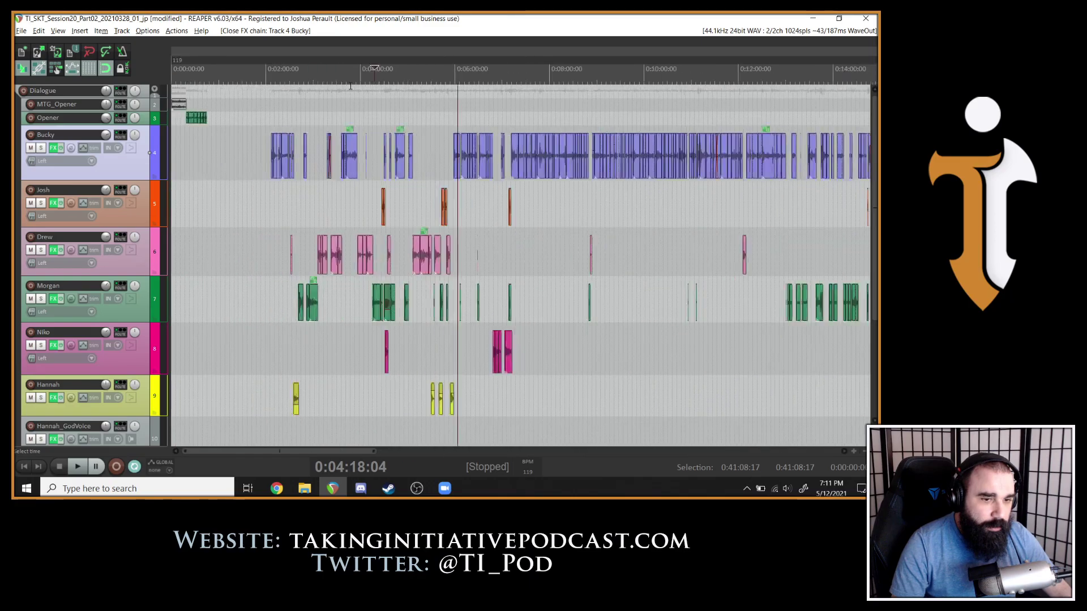
pyautogui.scroll(4, 576, 100)
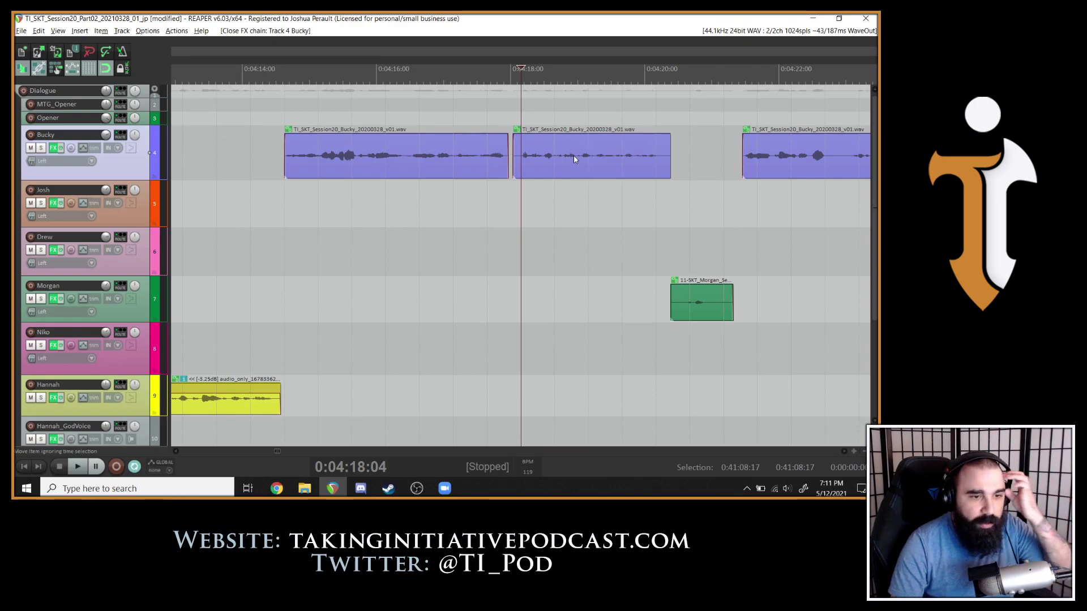
pyautogui.click(509, 120)
pyautogui.scroll(8, 420, 131)
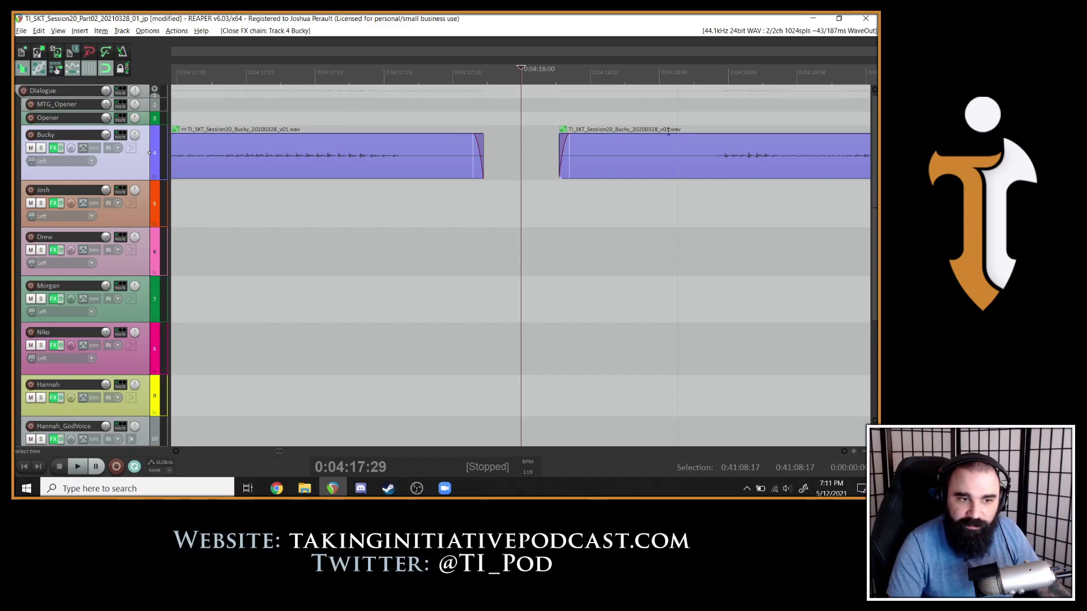
pyautogui.scroll(-8, 665, 141)
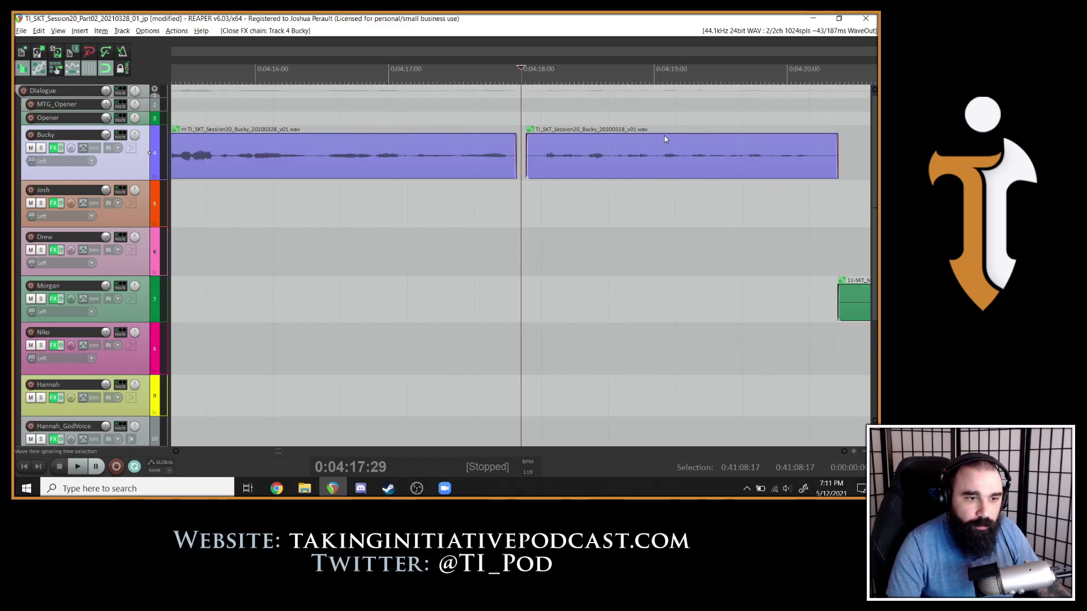
# Move the edit cursor to about 0:04:26 and inspect the crossfade between track 4's overlapping clips near 0:04:27.
pyautogui.click(730, 158)
pyautogui.scroll(7, 687, 153)
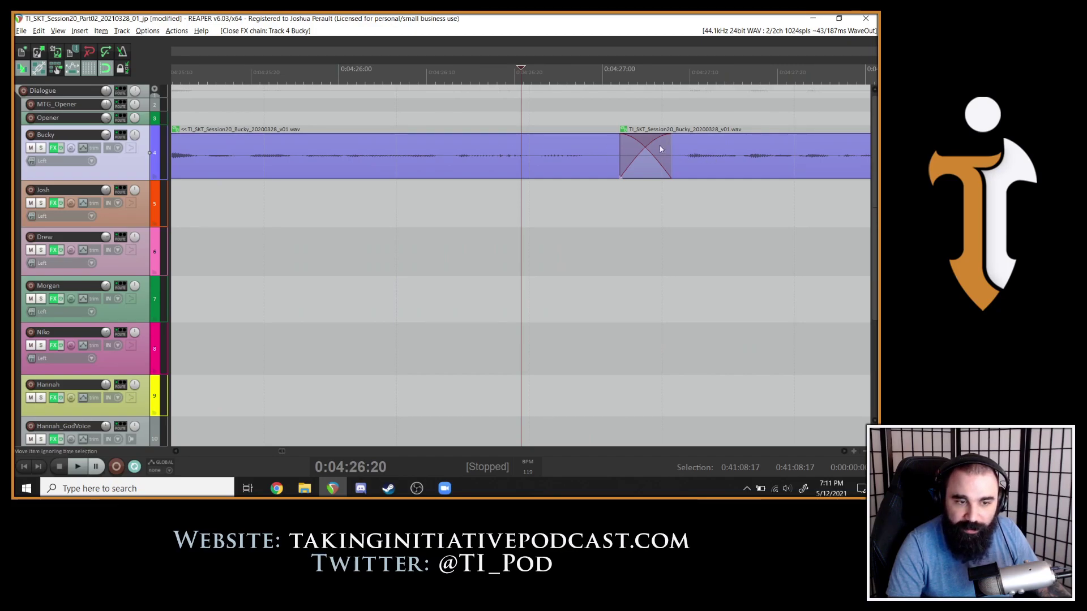
pyautogui.scroll(-7, 705, 153)
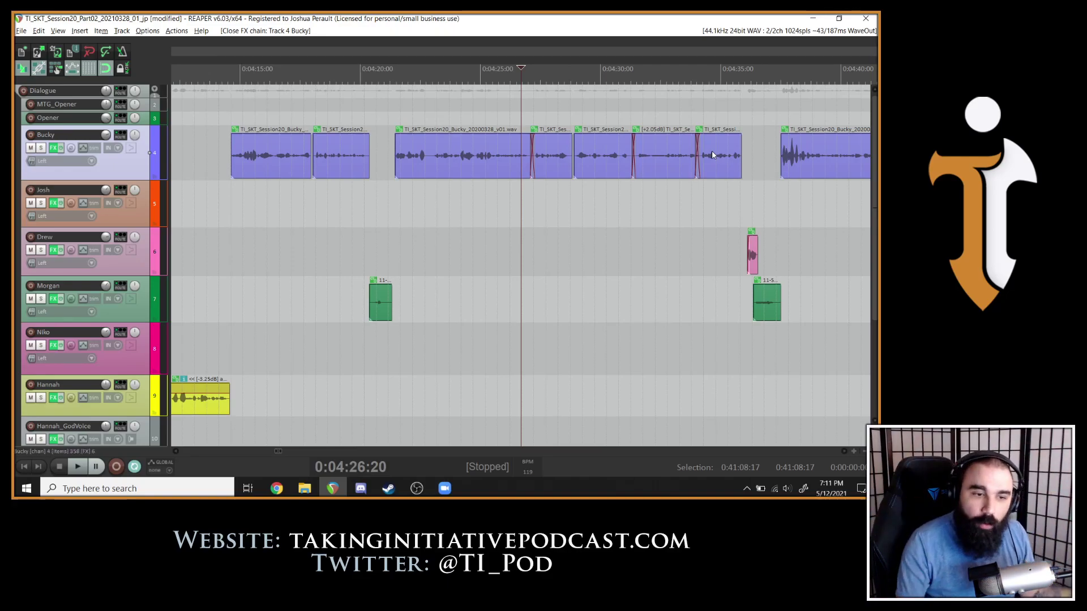
# Move the edit cursor to about 0:04:57 and look over the surrounding dialogue clips on all voice tracks.
pyautogui.scroll(-5, 706, 129)
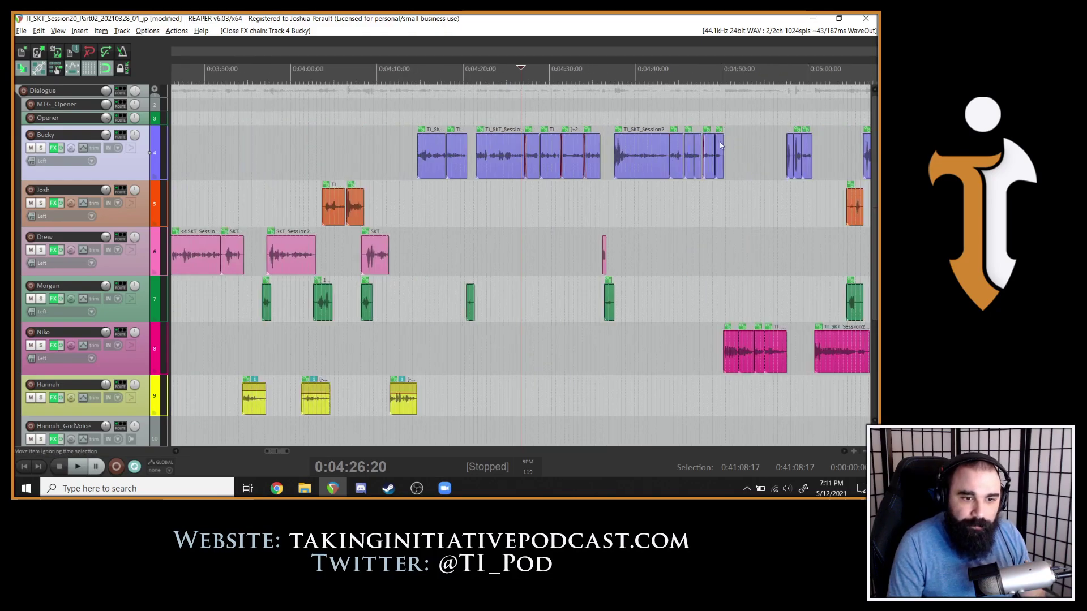
pyautogui.click(618, 272)
pyautogui.scroll(7, 618, 272)
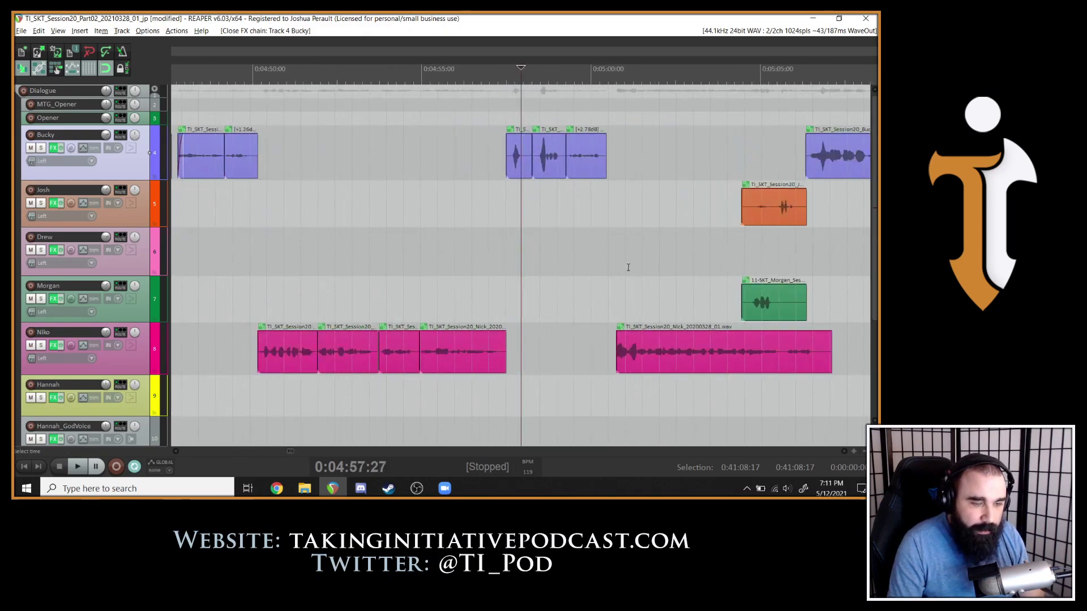
pyautogui.scroll(-6, 628, 267)
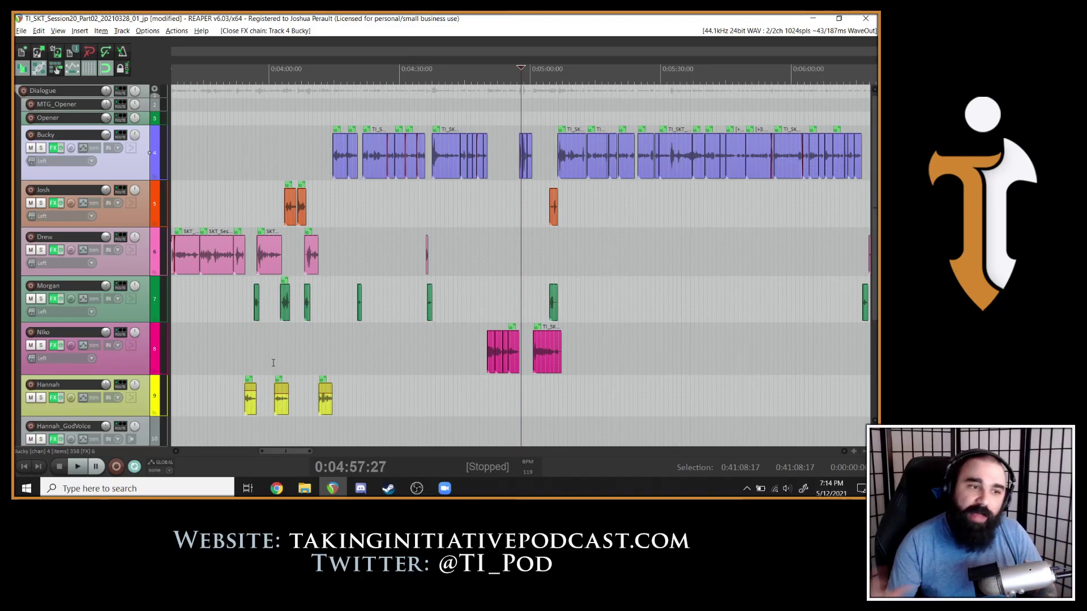
pyautogui.scroll(-2, 332, 225)
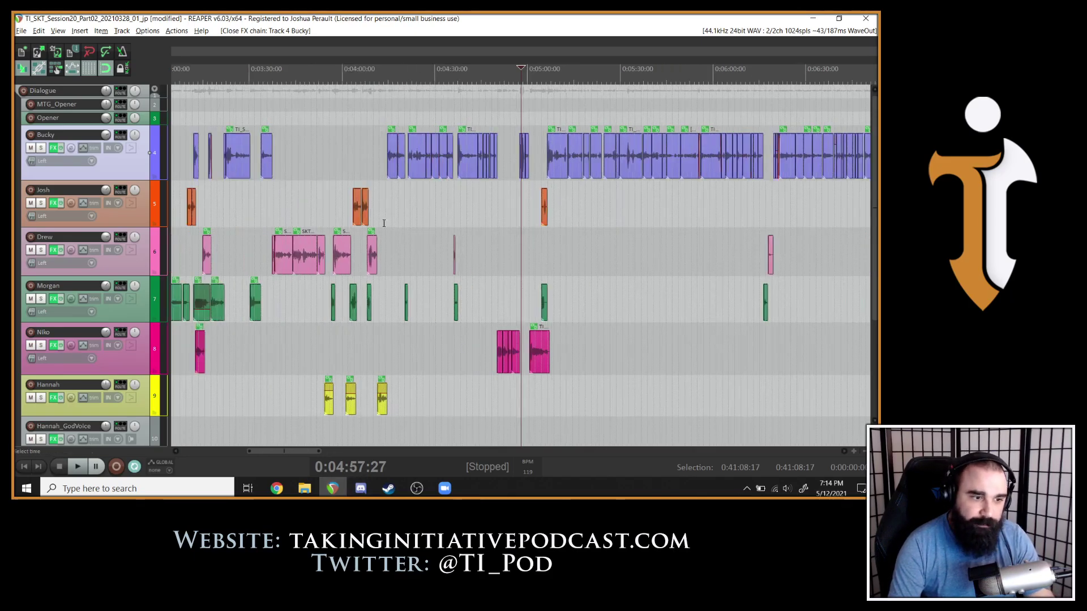
# Place the edit cursor at about 0:03:51 in track 6's clips and play back a short stretch of the dialogue.
pyautogui.click(316, 237)
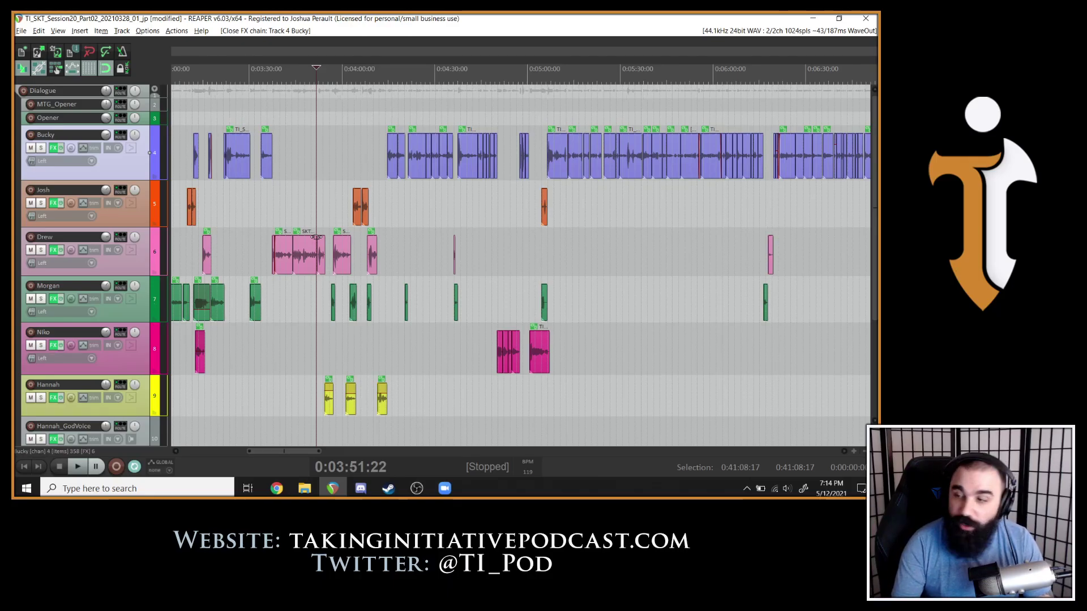
pyautogui.scroll(5, 586, 226)
pyautogui.scroll(-2, 586, 226)
pyautogui.press('space')
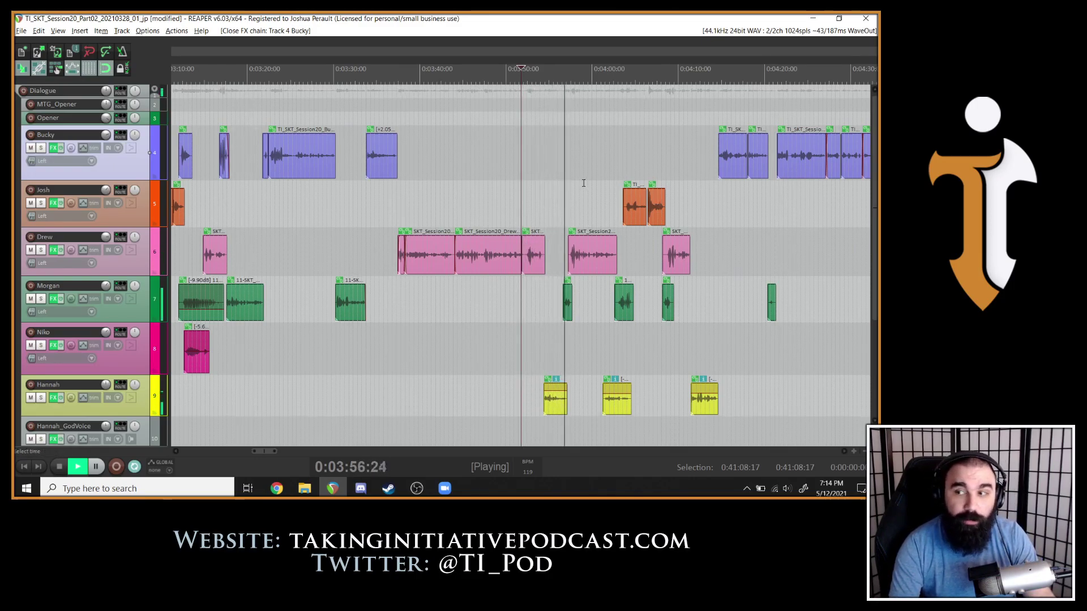
pyautogui.press('space')
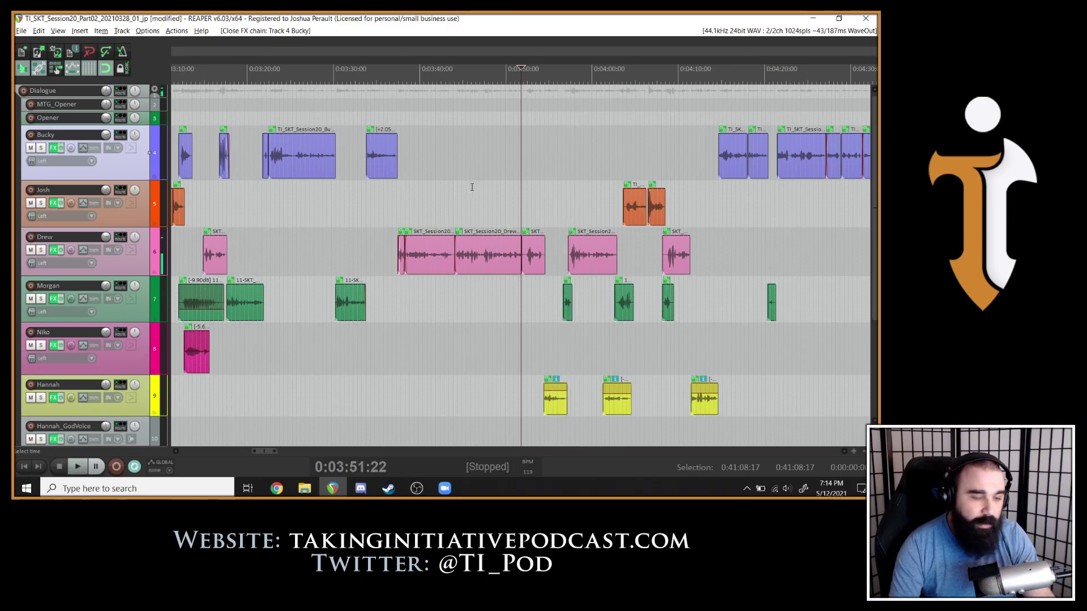
# Play back the edited conversation from about 0:02:57, near the start of a track 6 clip, and stop the playback.
pyautogui.scroll(-3, 720, 224)
pyautogui.scroll(-2, 469, 214)
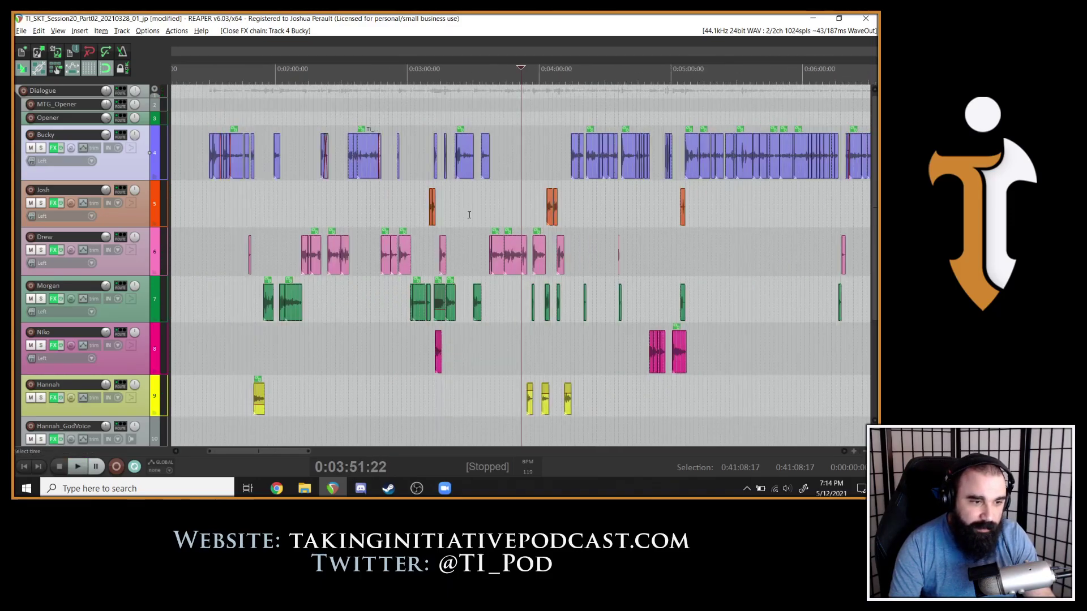
pyautogui.click(399, 232)
pyautogui.scroll(4, 399, 232)
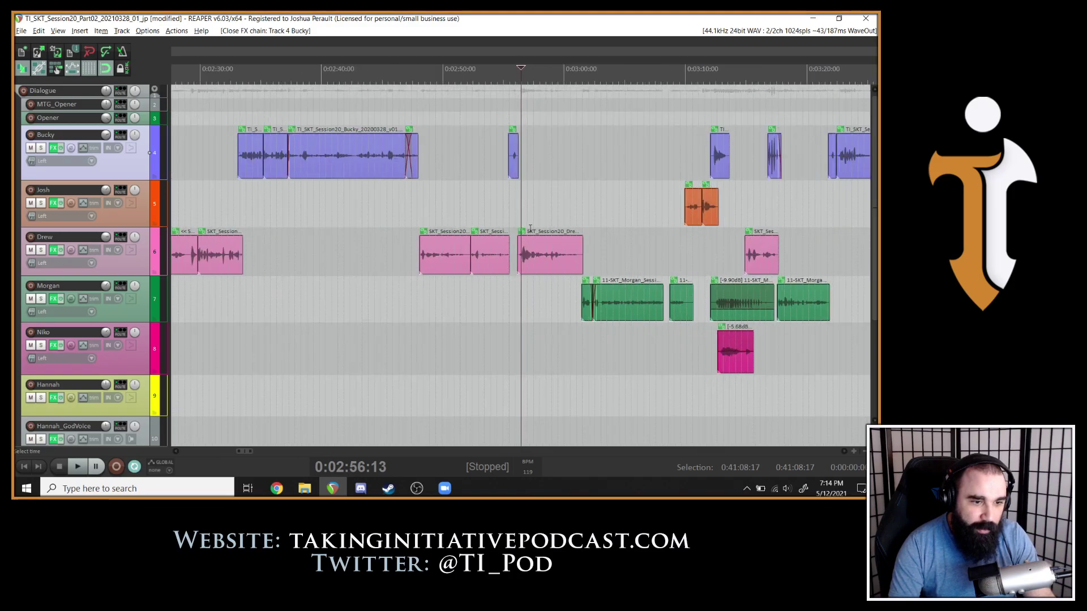
pyautogui.press('space')
pyautogui.scroll(2, 531, 228)
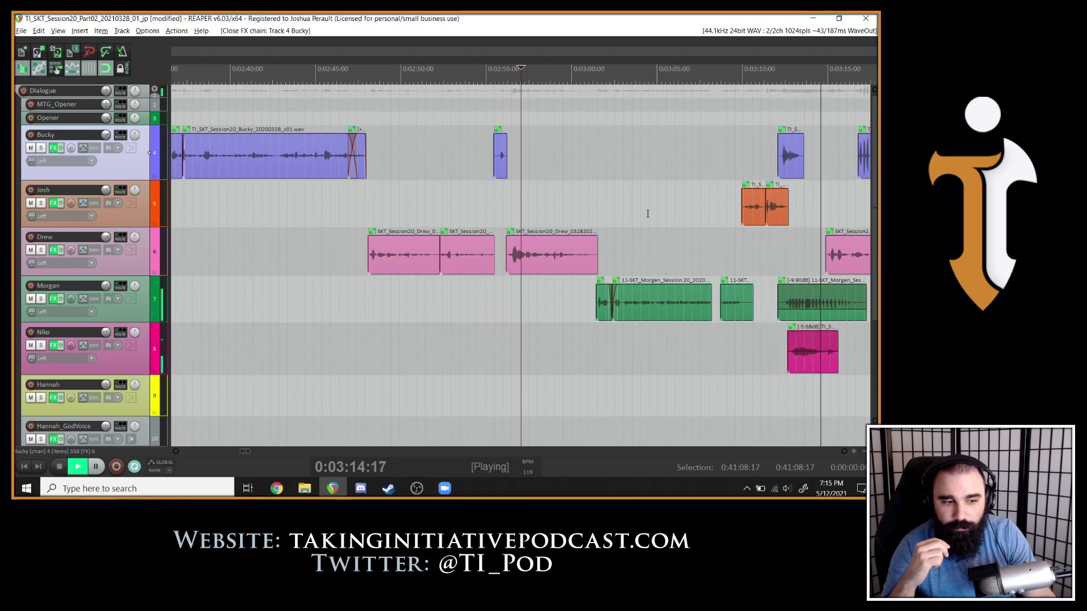
pyautogui.press('space')
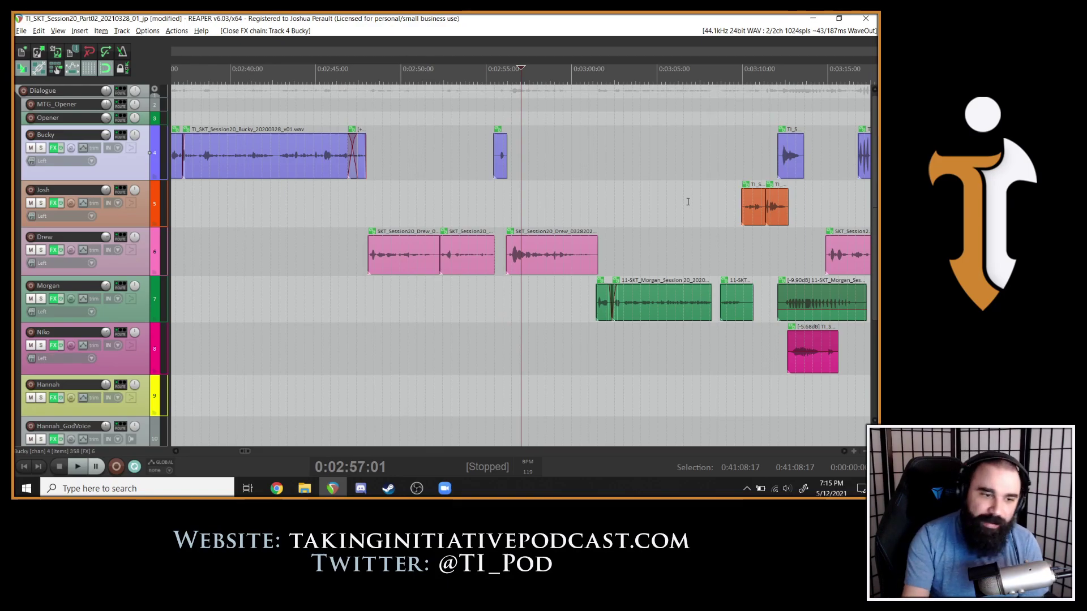
# Show the mixer and create a new project with one blank track.
pyautogui.hotkey('ctrl', 'm')
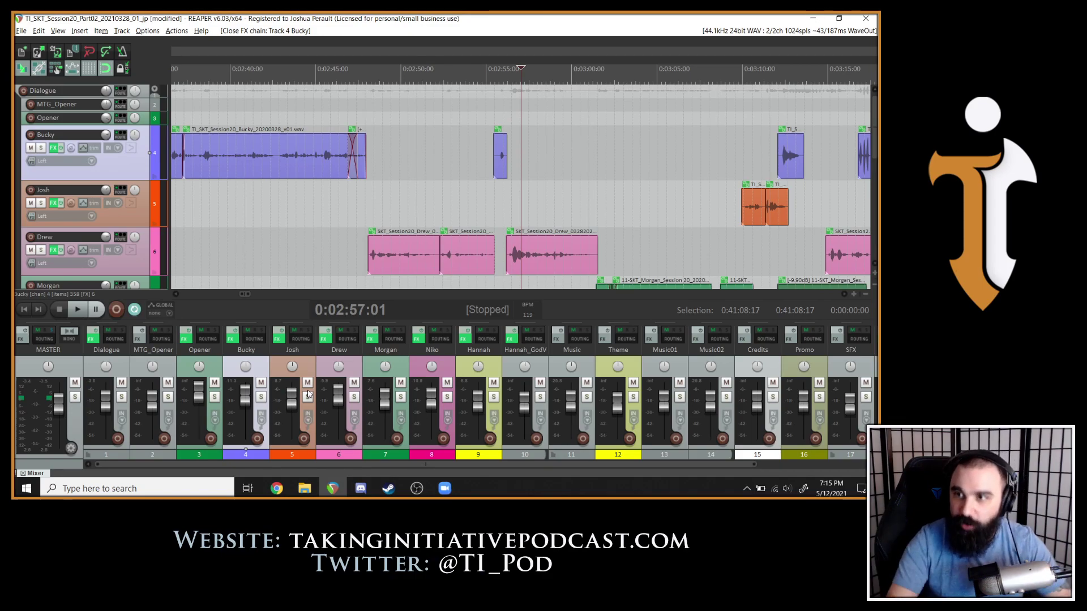
pyautogui.click(21, 31)
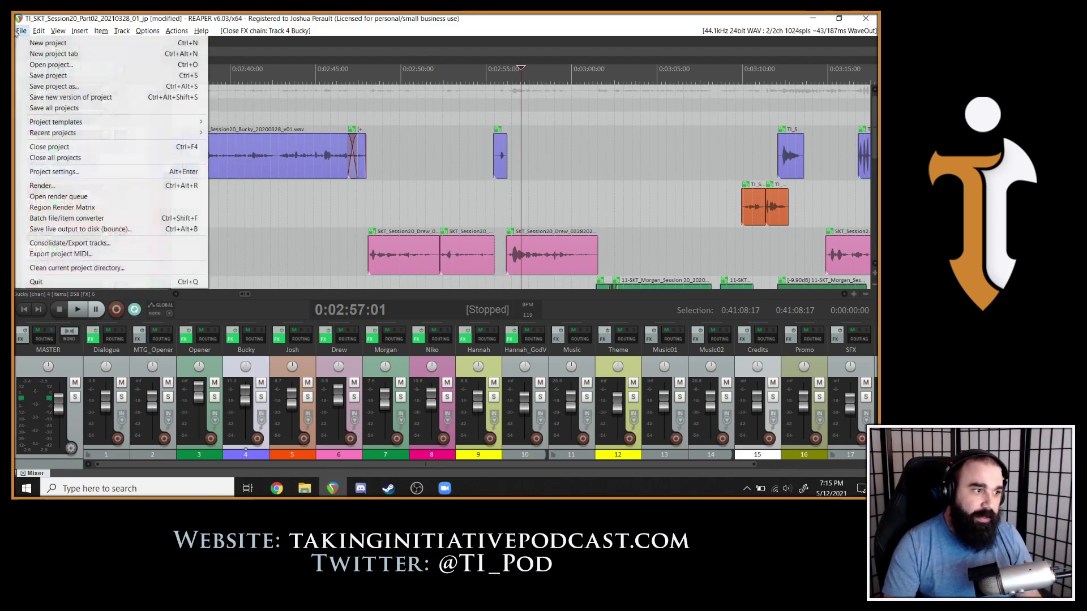
pyautogui.click(33, 43)
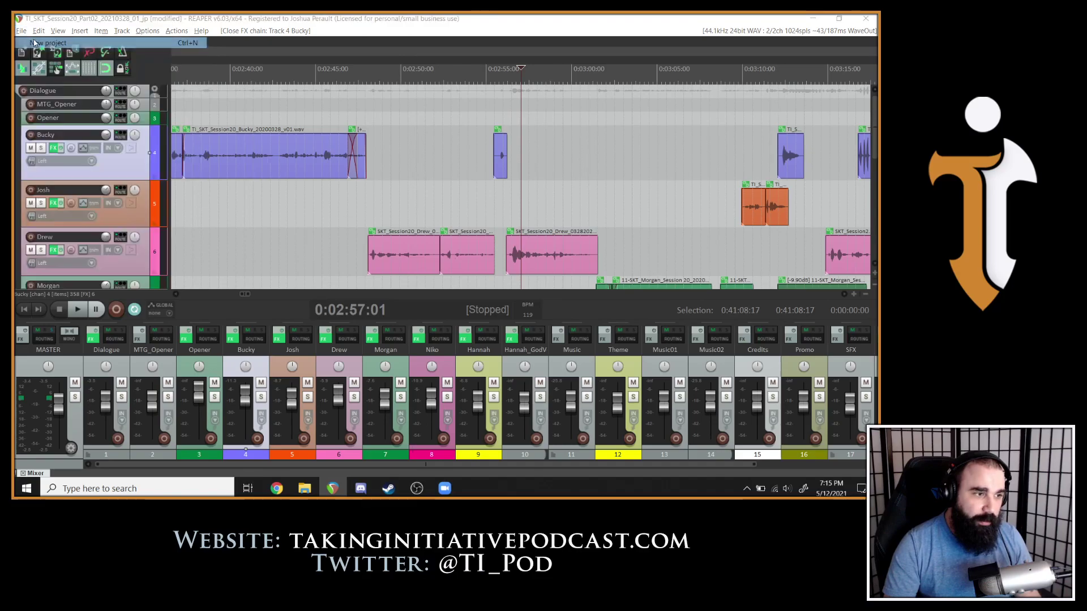
pyautogui.click(487, 284)
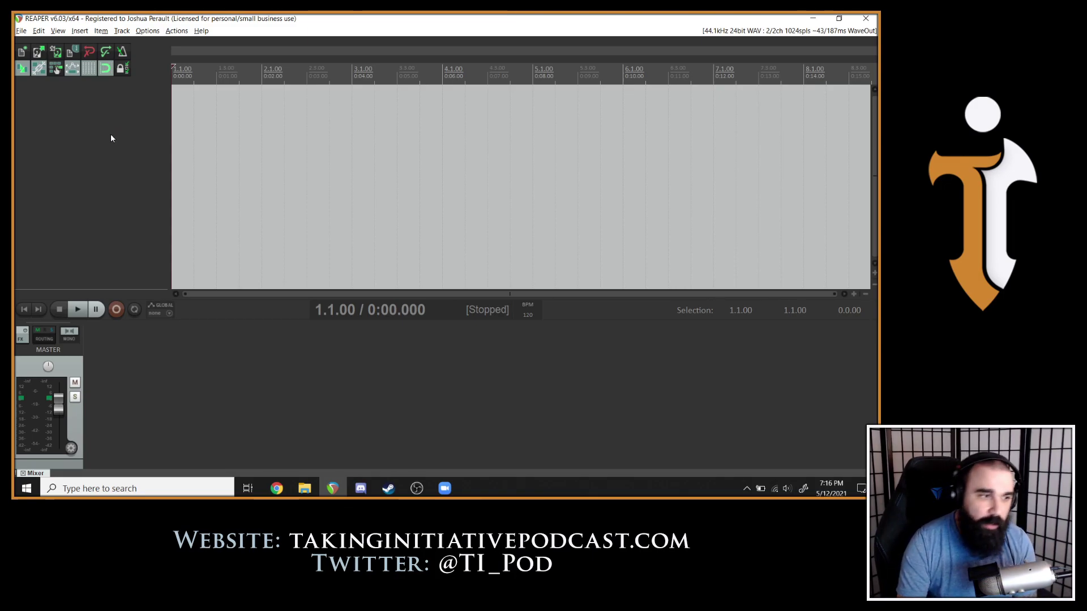
pyautogui.doubleClick(69, 121)
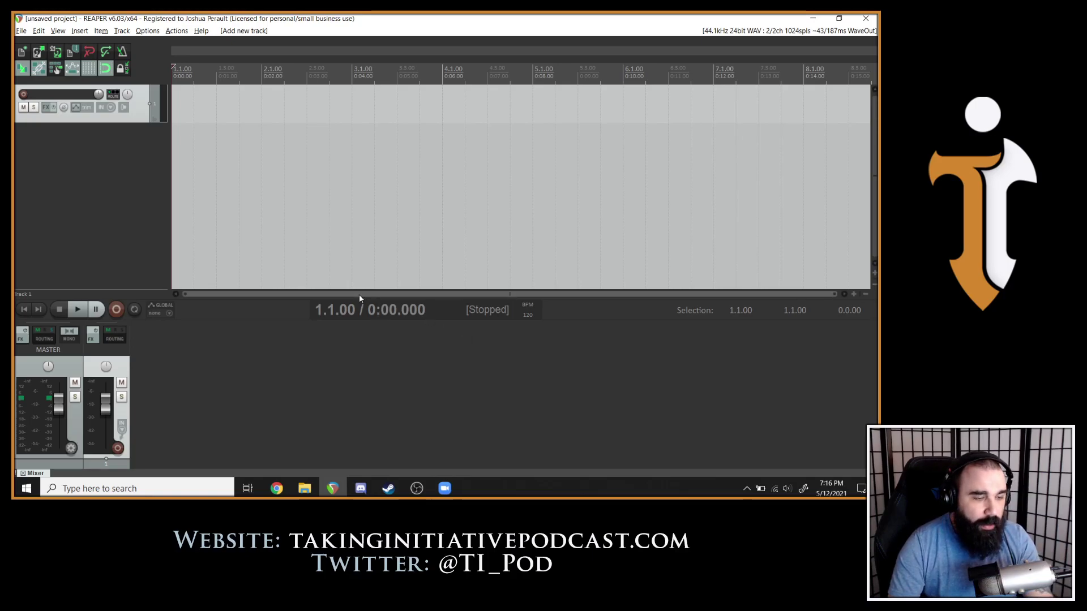
# Set the transport's time display to Hours:Minutes:Seconds:Frames.
pyautogui.click(60, 31)
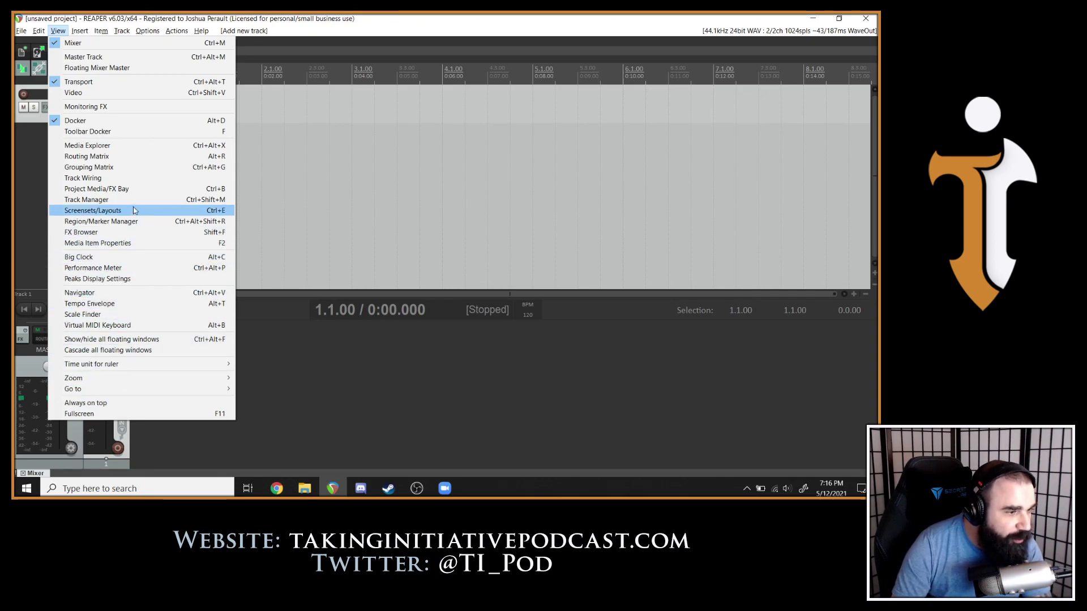
pyautogui.click(15, 191)
pyautogui.rightClick(351, 310)
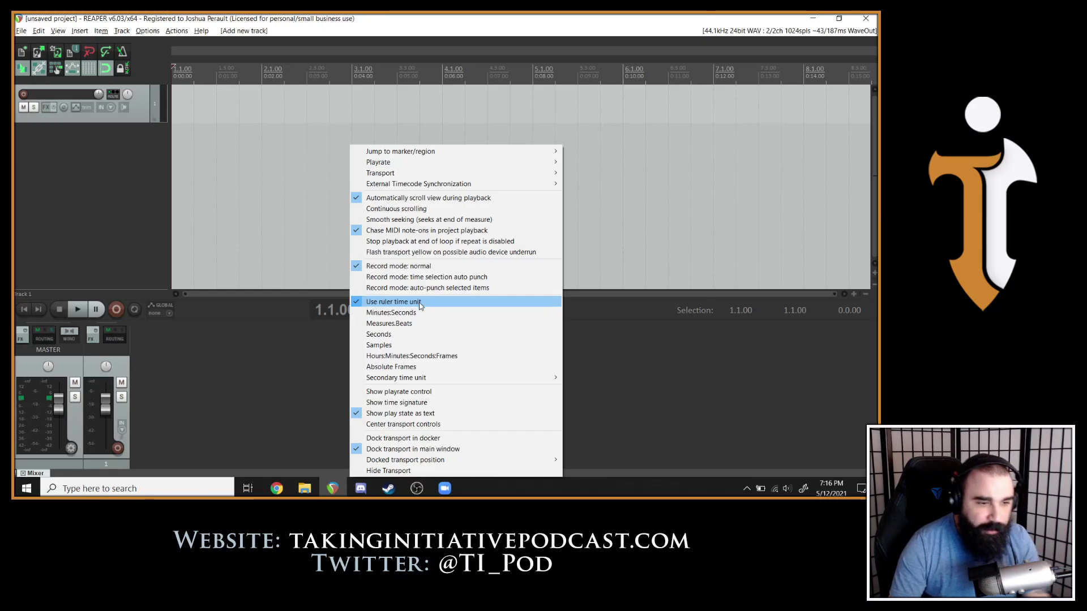
pyautogui.click(425, 355)
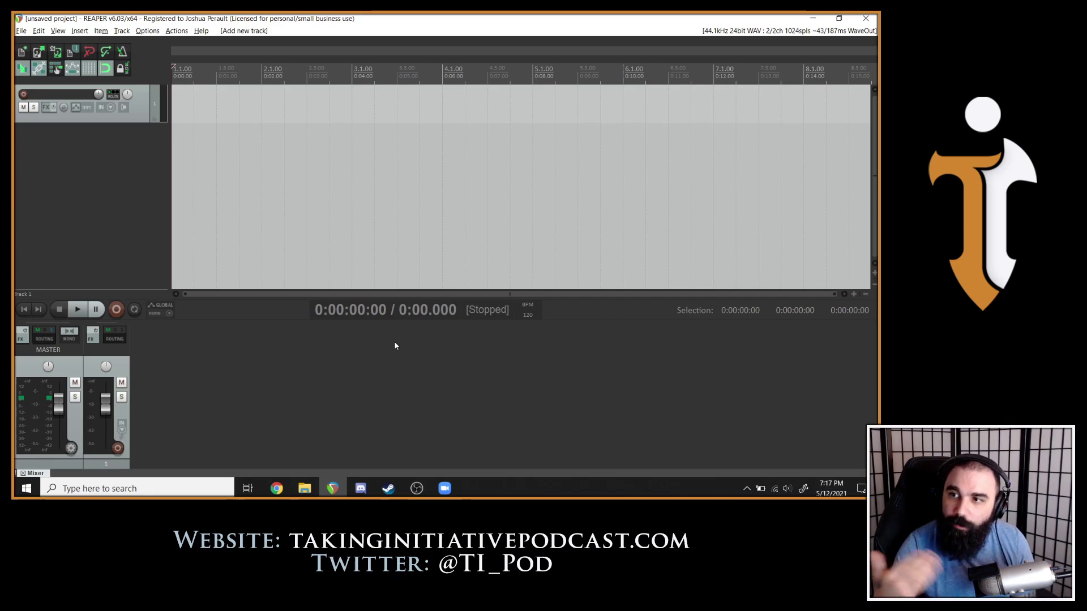
pyautogui.rightClick(377, 322)
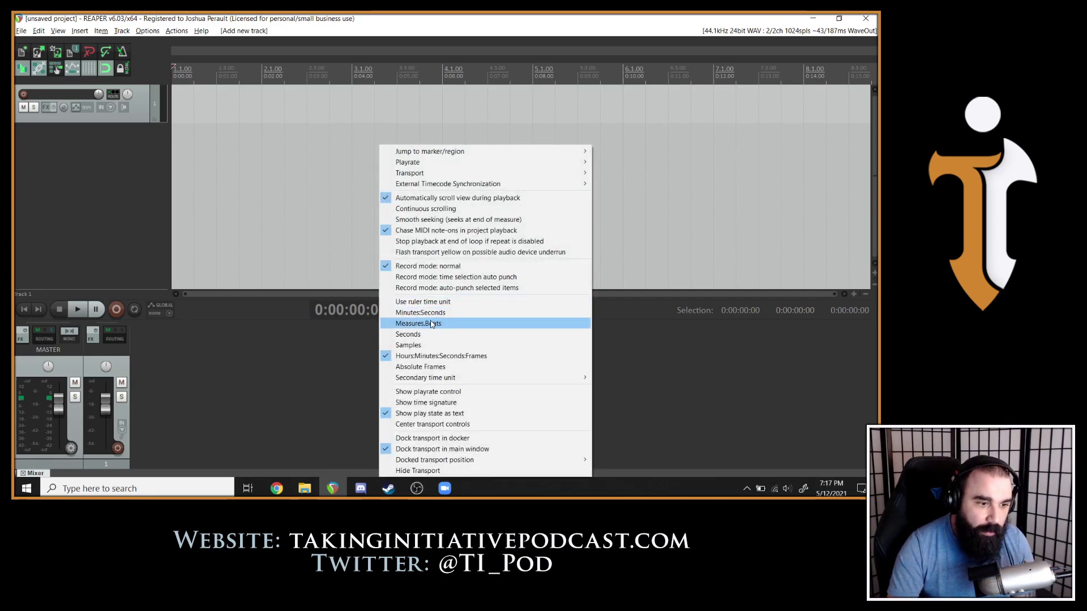
pyautogui.click(729, 376)
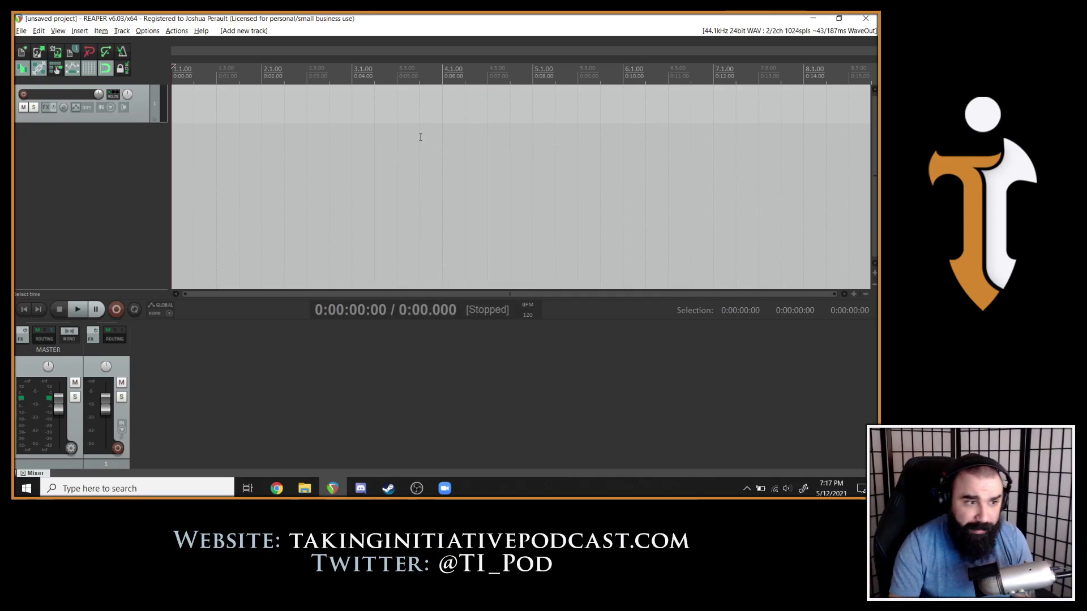
# Set the ruler to Hours:Minutes:Seconds:Frames and make the transport follow the ruler time unit.
pyautogui.scroll(-2, 418, 138)
pyautogui.rightClick(384, 78)
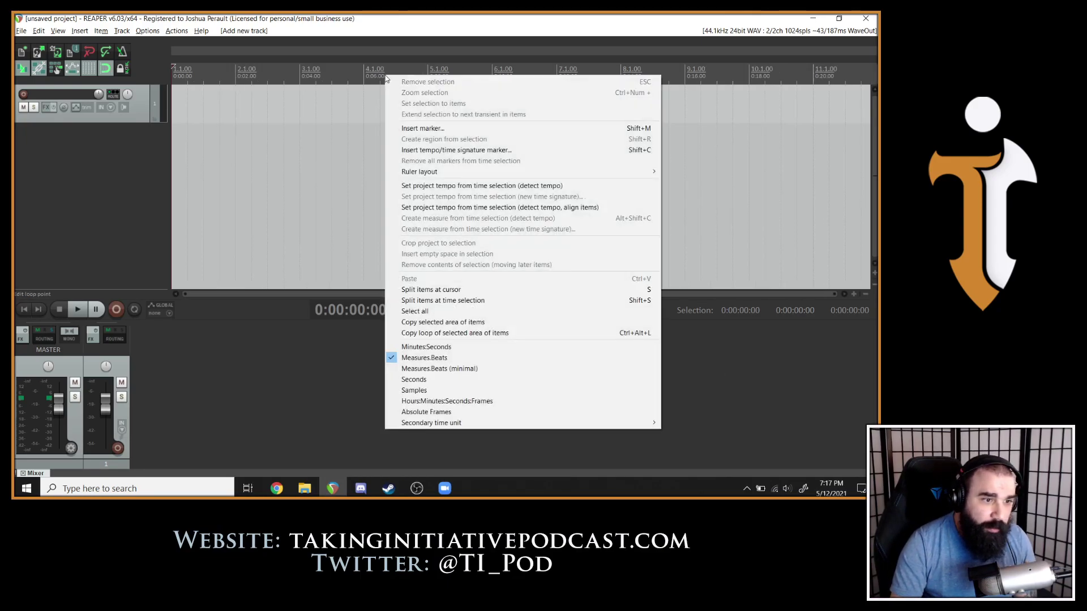
pyautogui.click(456, 401)
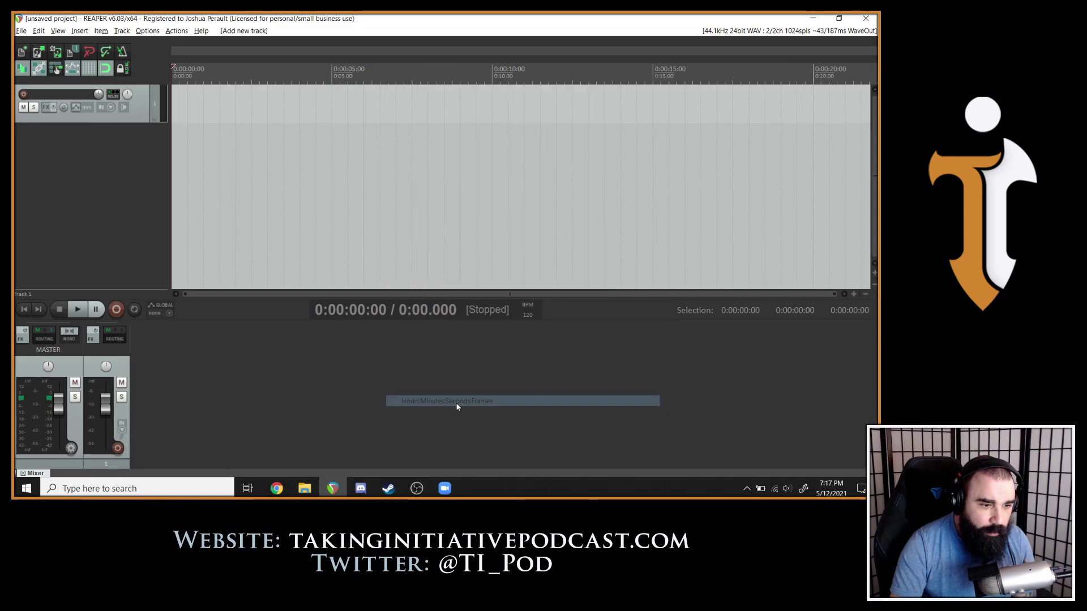
pyautogui.rightClick(406, 310)
pyautogui.click(464, 303)
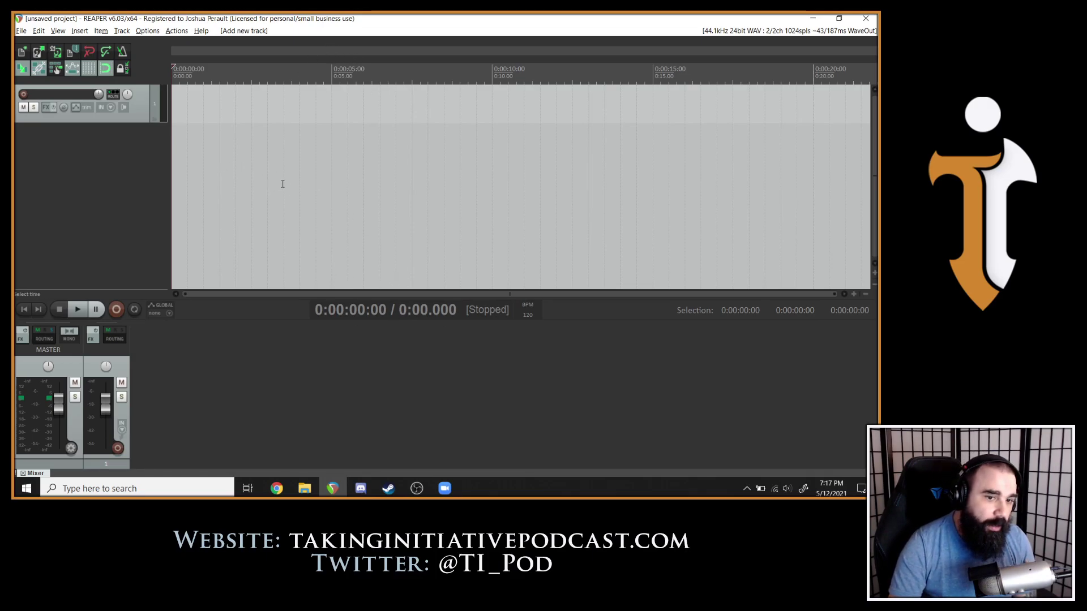
# Name the first track Dialogue and add a second track below it.
pyautogui.doubleClick(55, 94)
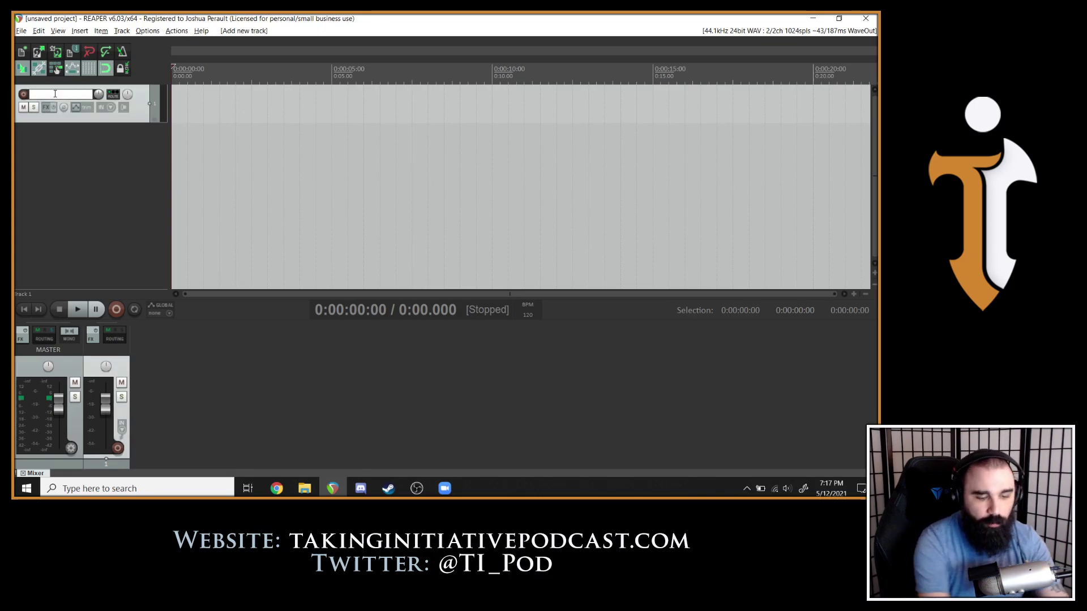
pyautogui.write('Dialogue')
pyautogui.press('Return')
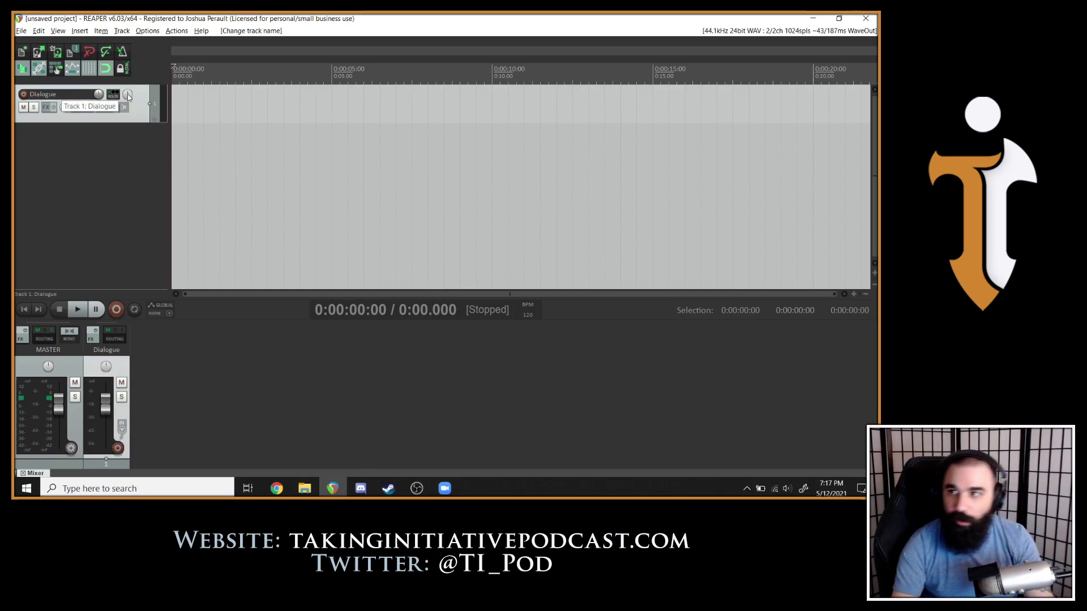
pyautogui.doubleClick(107, 152)
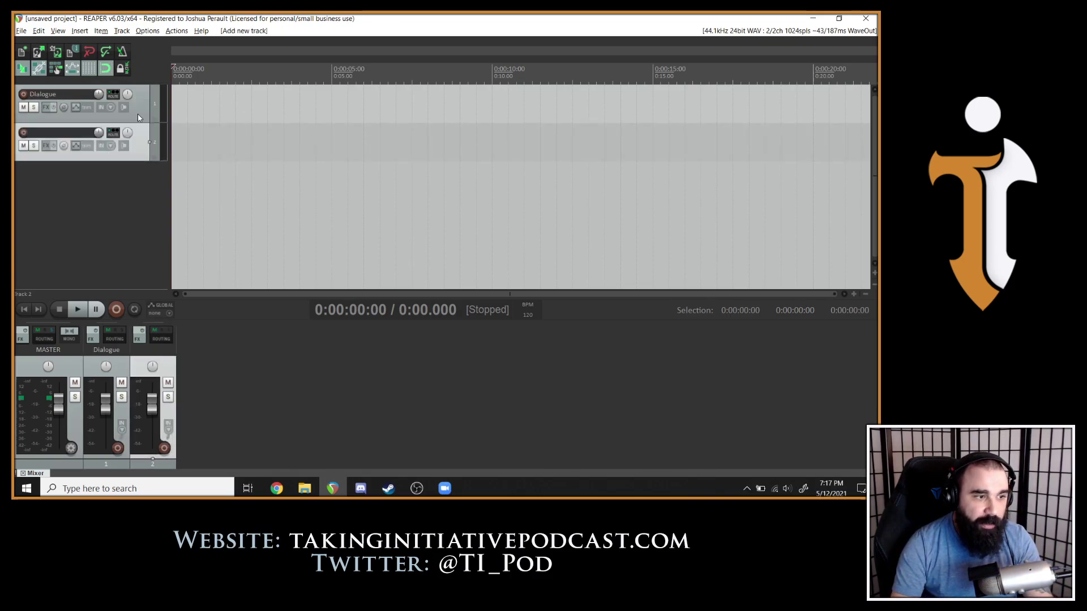
# Try nesting the second track under Dialogue as a child track, and undo the nesting.
pyautogui.moveTo(141, 133); pyautogui.dragTo(145, 107)
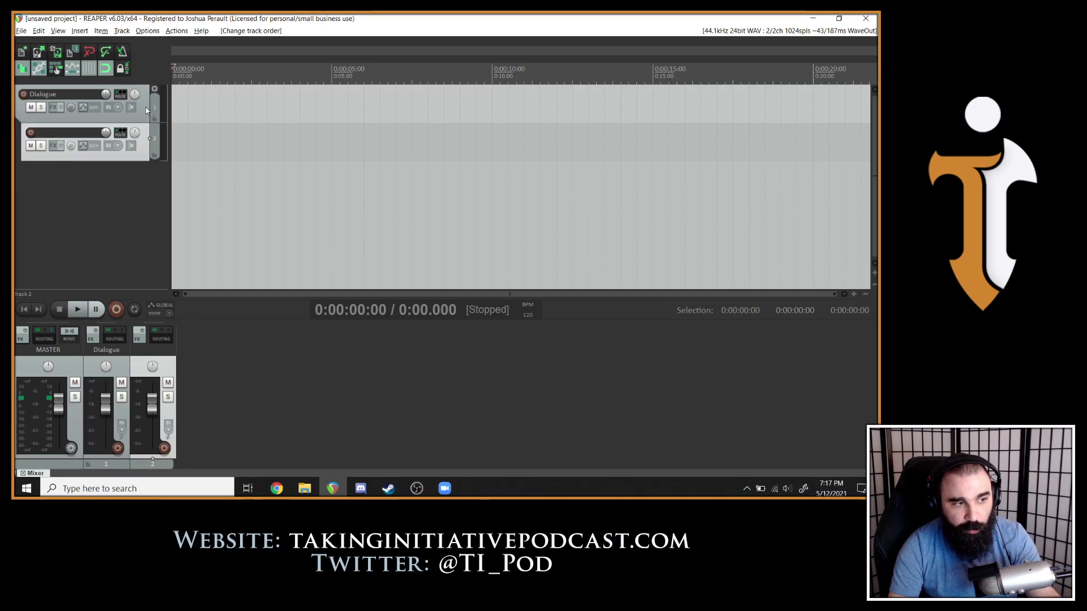
pyautogui.hotkey('ctrl', 'z')
pyautogui.hotkey('ctrl', 'z')
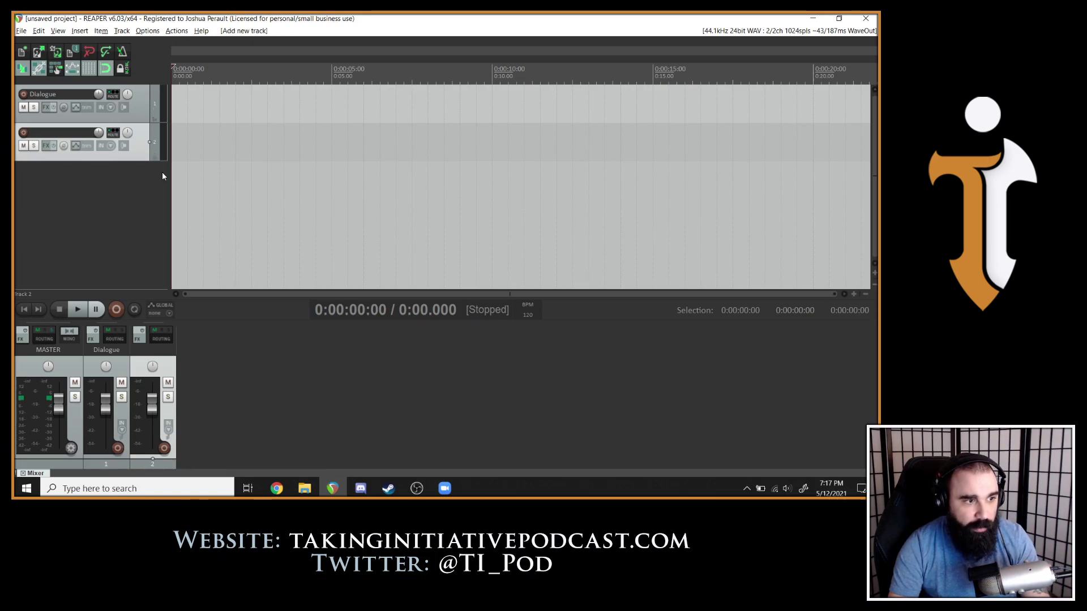
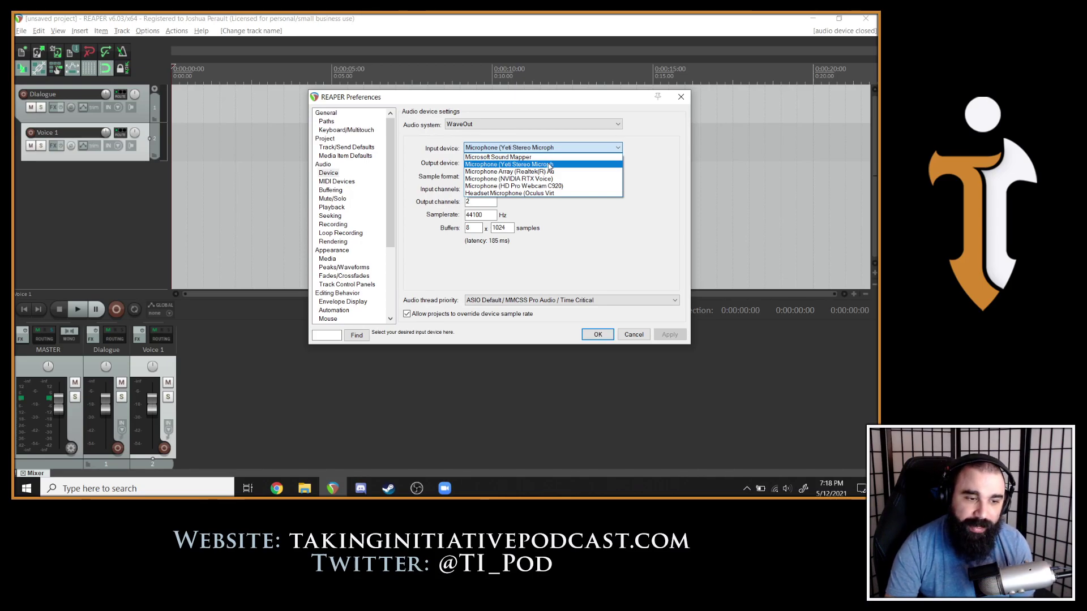
# Choose the Yeti stereo microphone as the audio input device and apply the preferences.
pyautogui.click(549, 164)
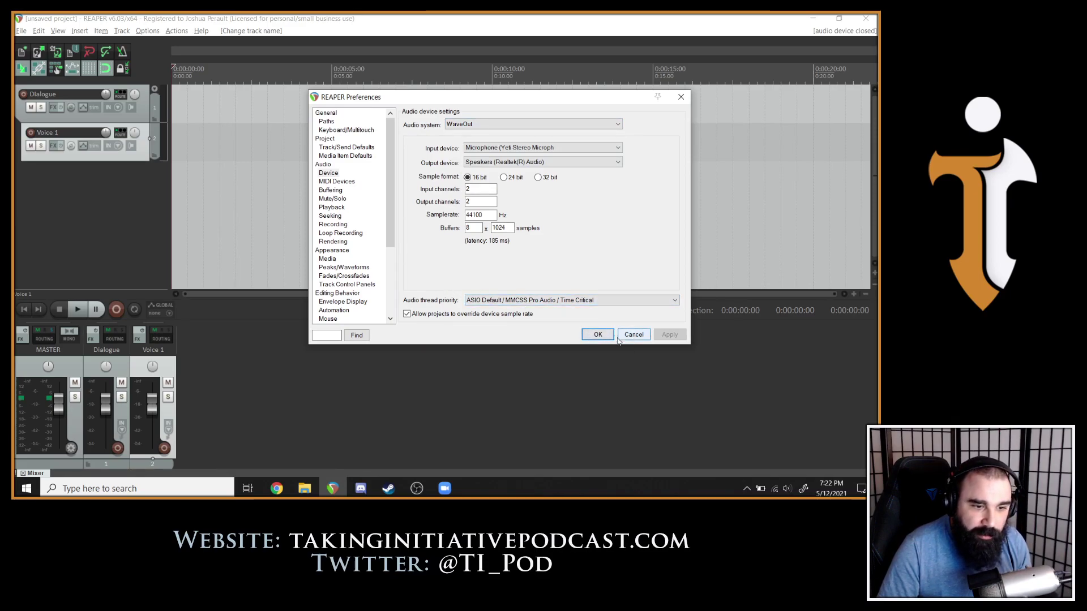
pyautogui.click(599, 337)
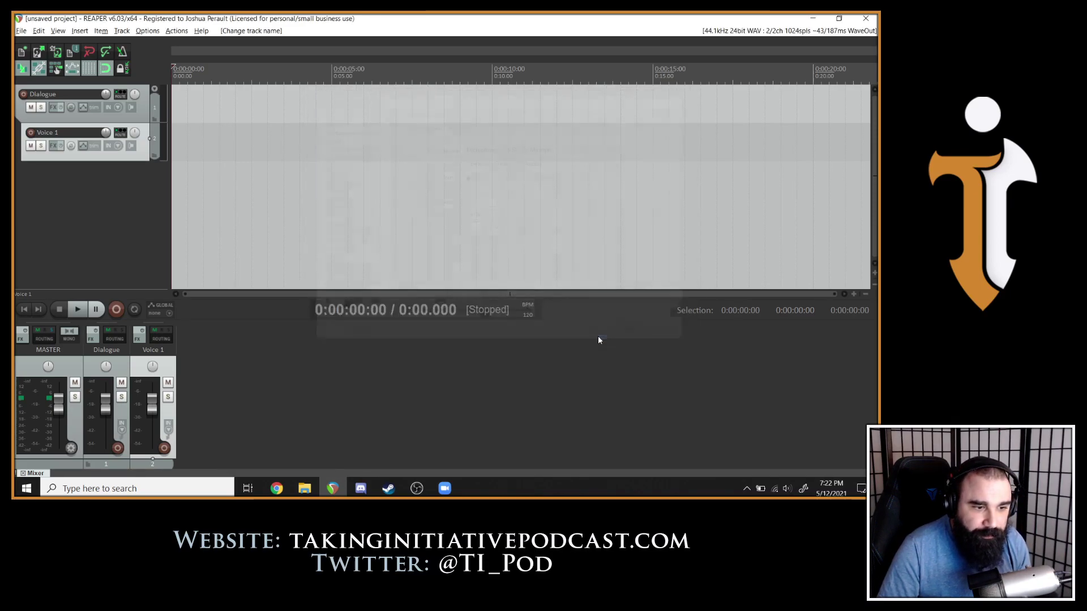
# Arm the Voice 1 track with its input monitoring turned off and start recording onto it.
pyautogui.click(31, 132)
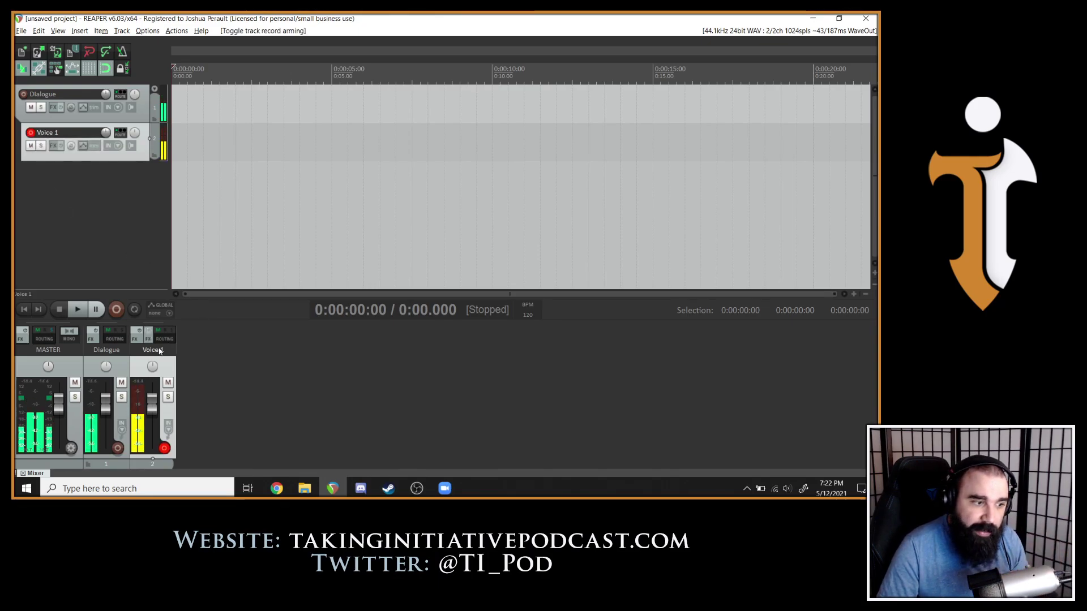
pyautogui.click(130, 147)
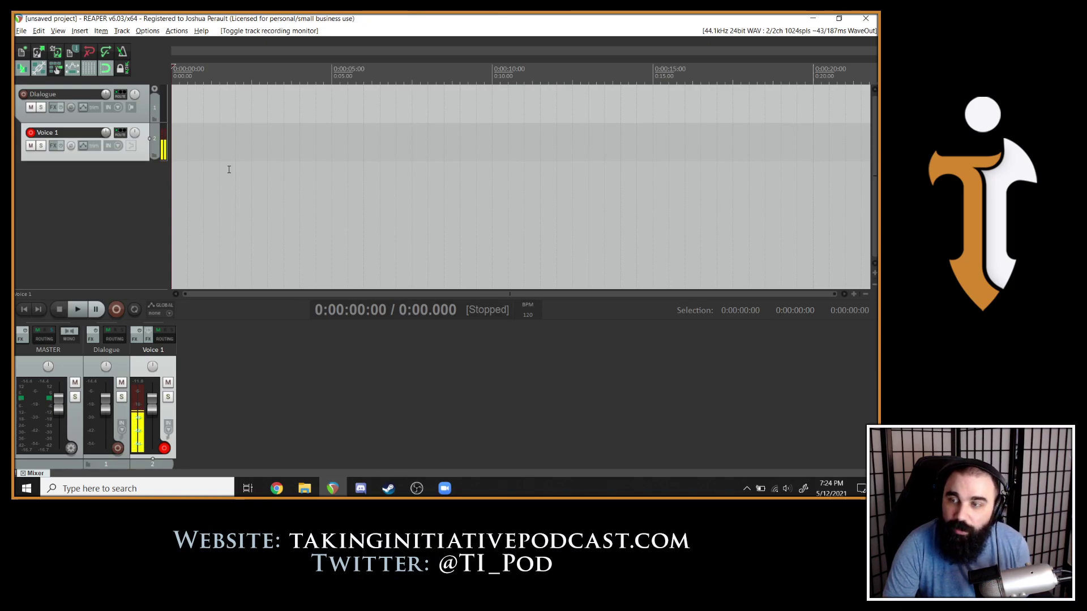
pyautogui.click(119, 309)
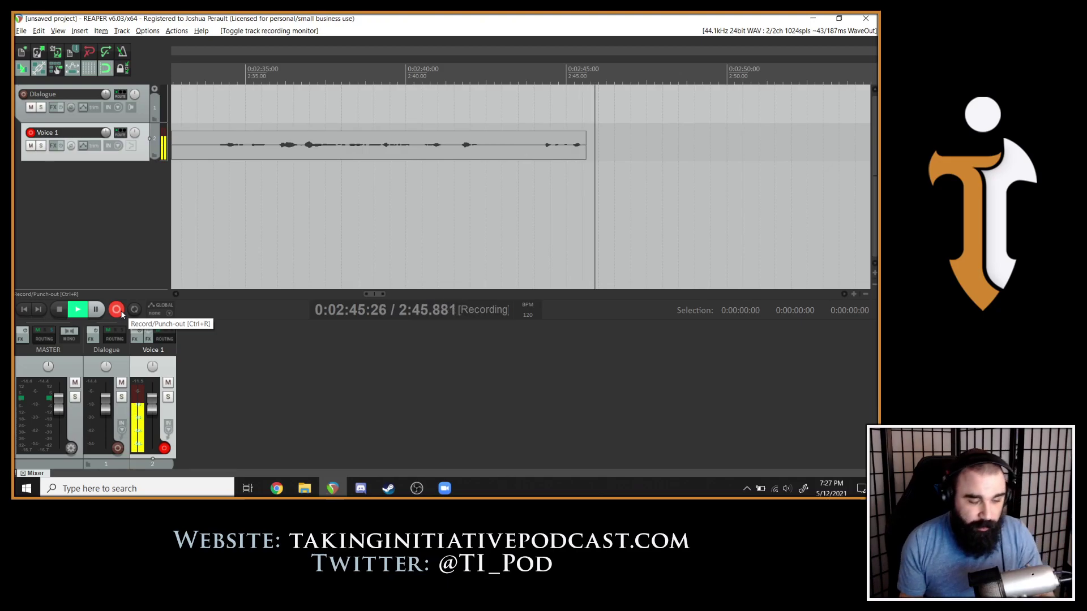
# Stop recording on the Voice 1 track and save the recorded file.
pyautogui.click(117, 310)
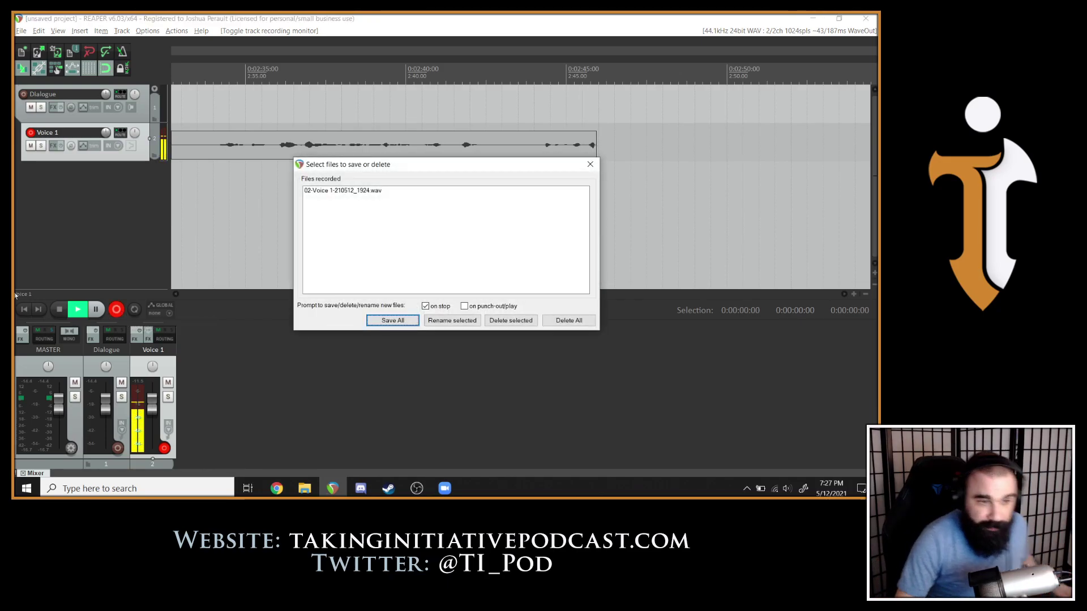
pyautogui.click(393, 320)
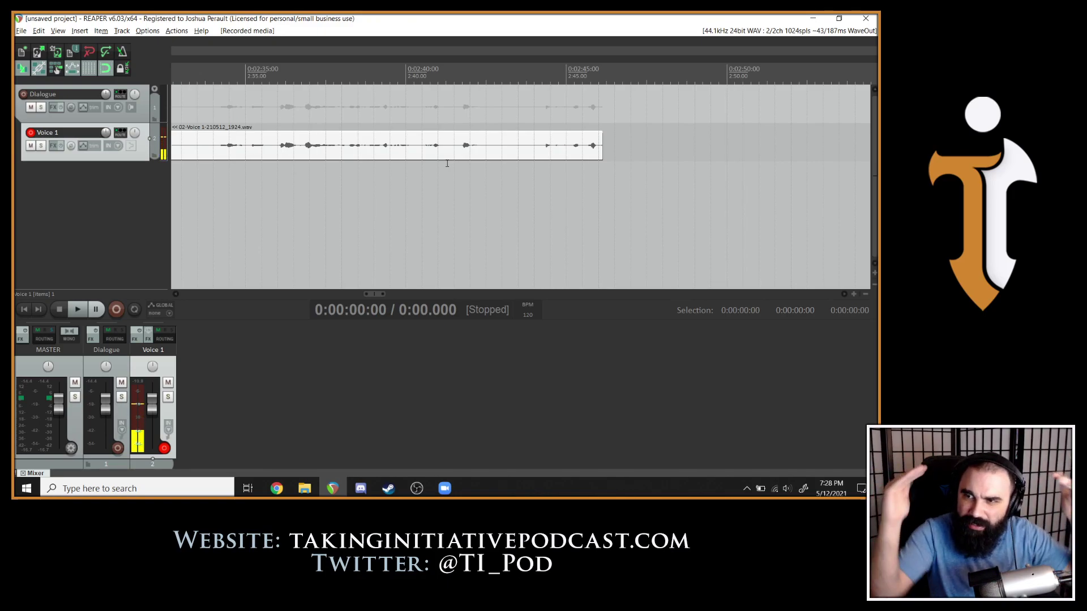
# Play back the Voice 1 recording briefly from about 1:12, then stop and return to the project start.
pyautogui.scroll(-10, 417, 169)
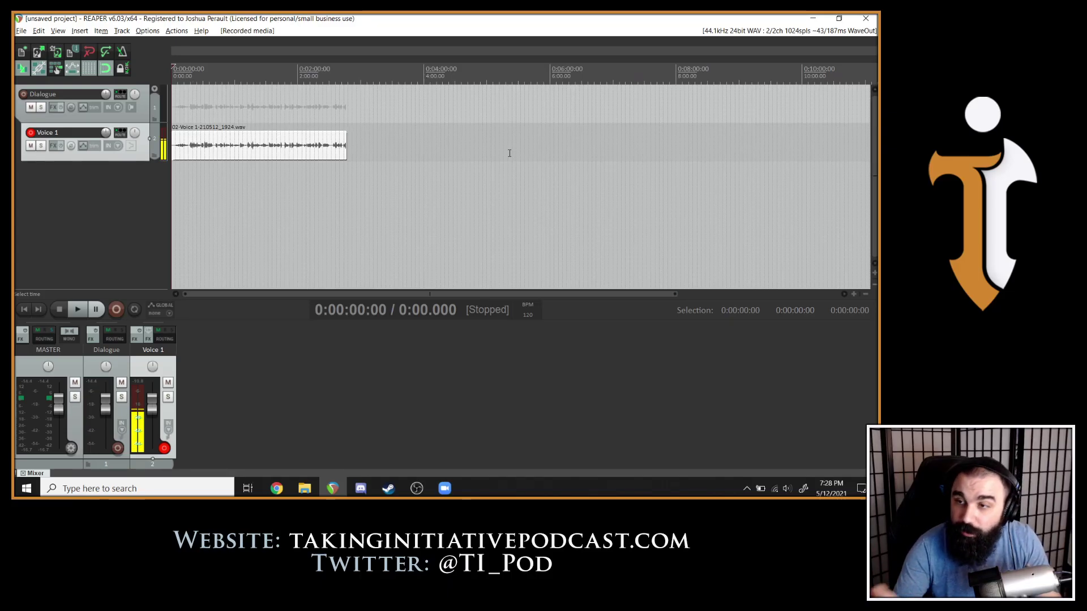
pyautogui.click(246, 73)
pyautogui.press('space')
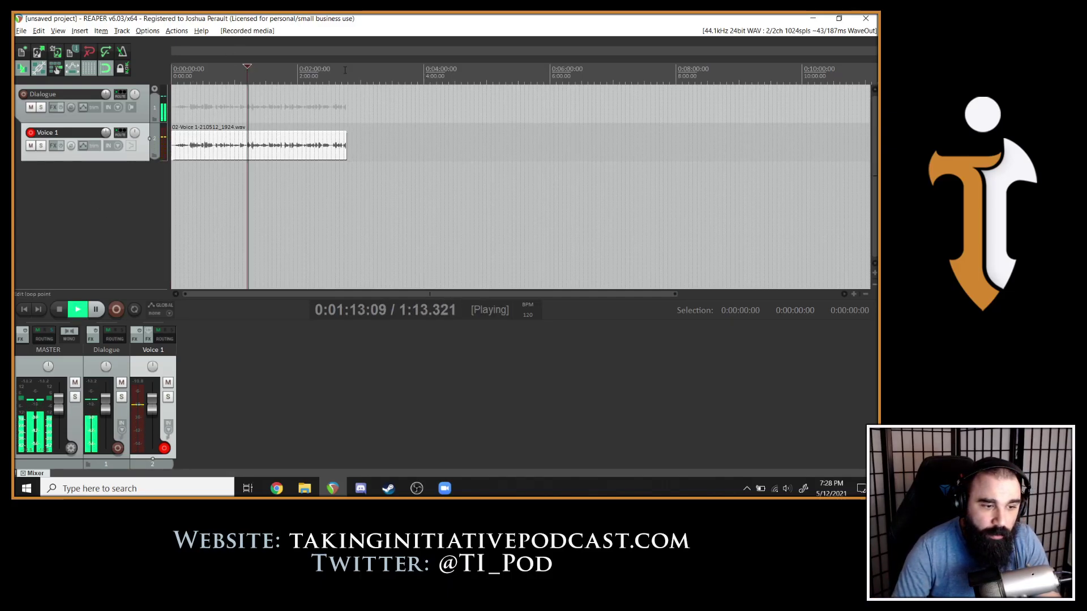
pyautogui.press('space')
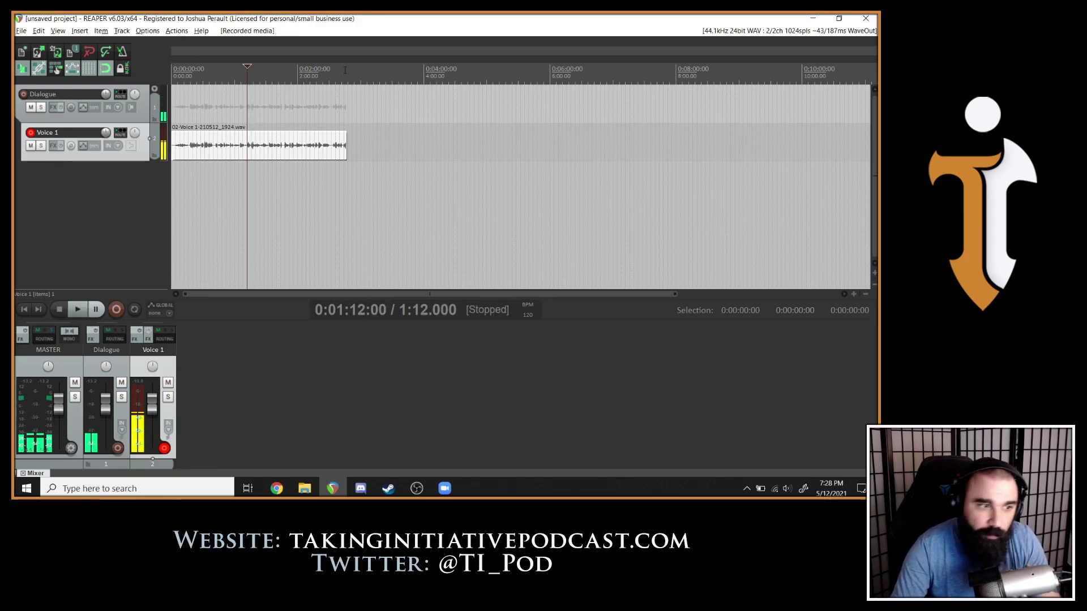
pyautogui.scroll(3, 385, 110)
pyautogui.press('Home')
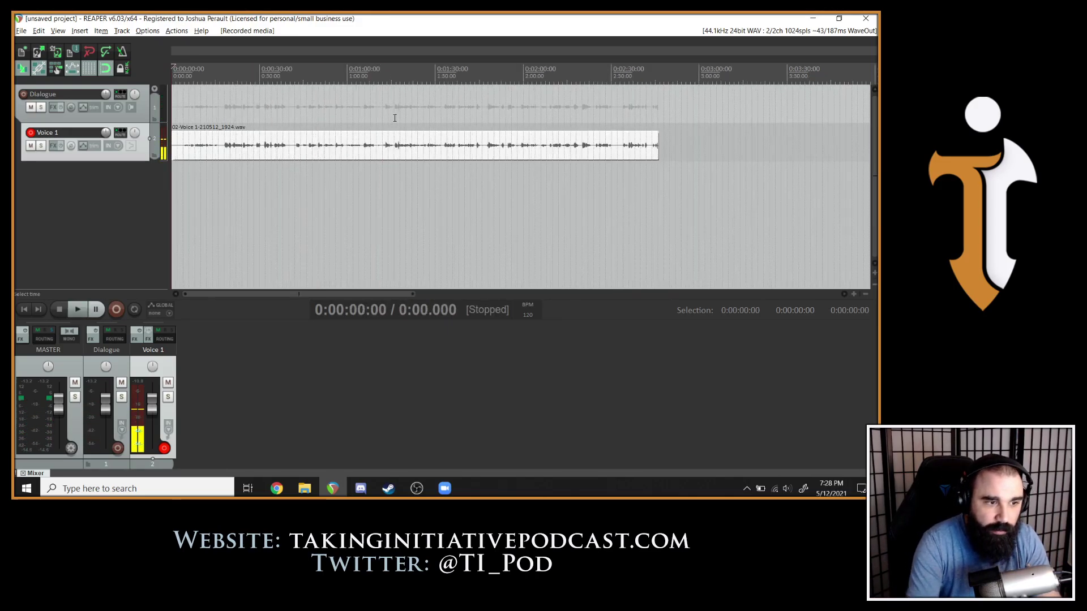
pyautogui.scroll(5, 362, 142)
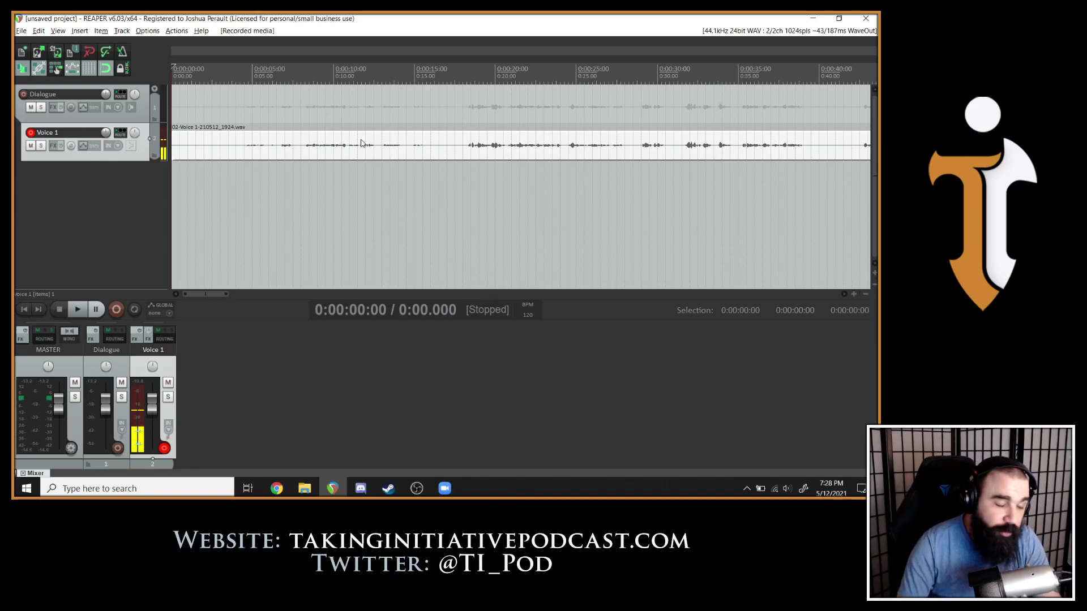
# Add a saved FX chain containing ReaFir, ReaComp, ReaEQ and ReaGate to the Voice 1 track.
pyautogui.click(136, 338)
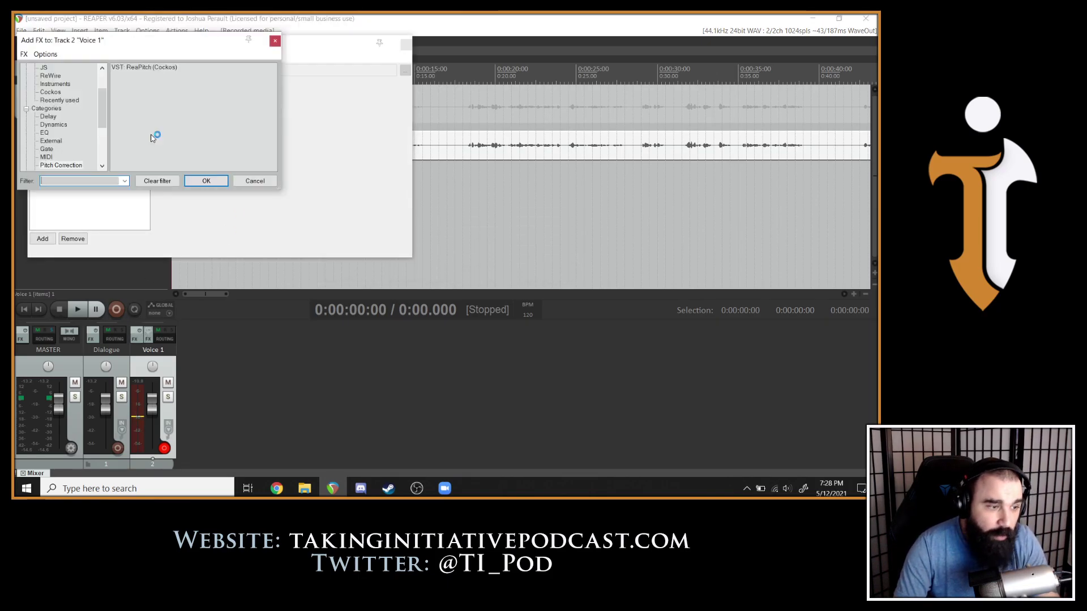
pyautogui.scroll(-4, 62, 147)
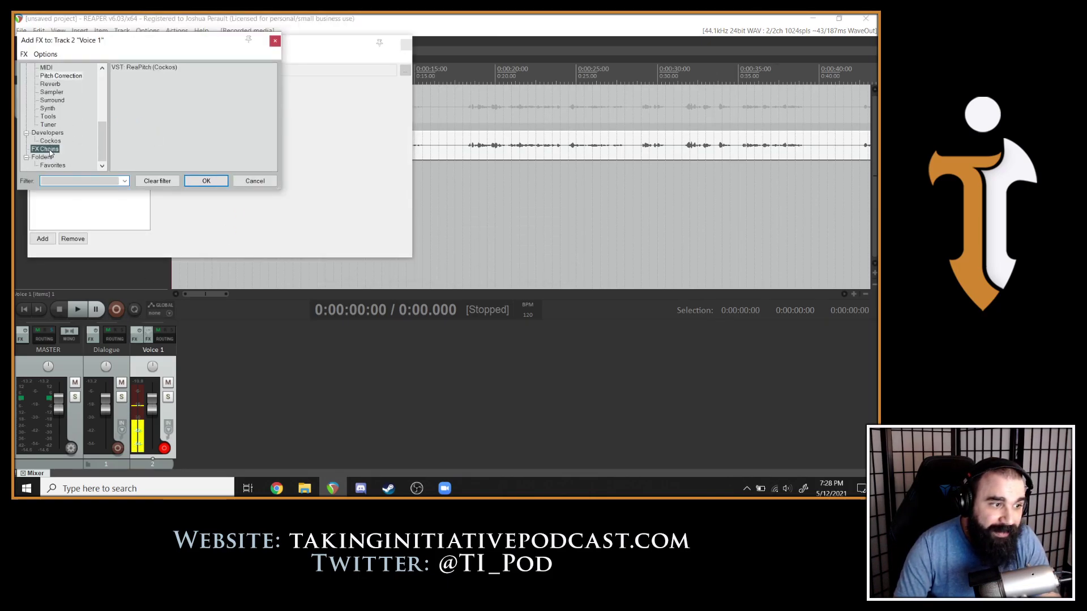
pyautogui.click(45, 54)
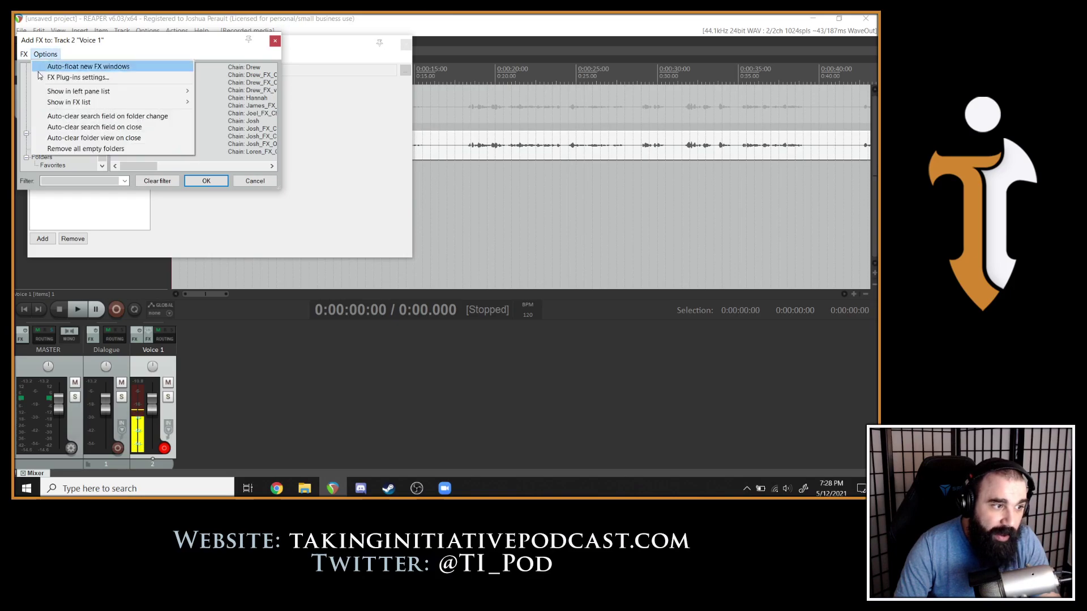
pyautogui.moveTo(24, 54)
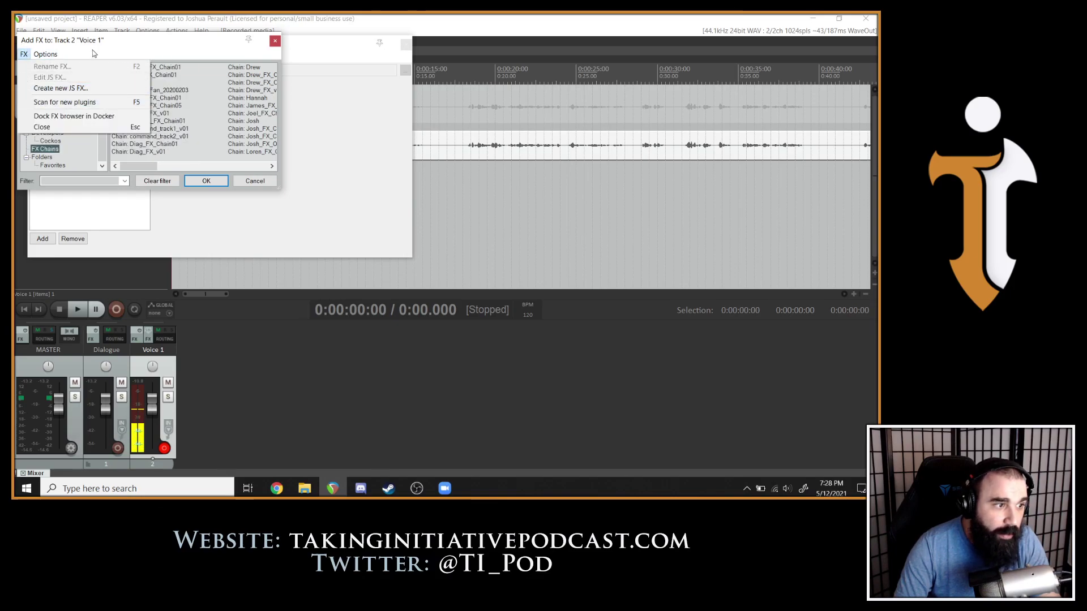
pyautogui.click(254, 85)
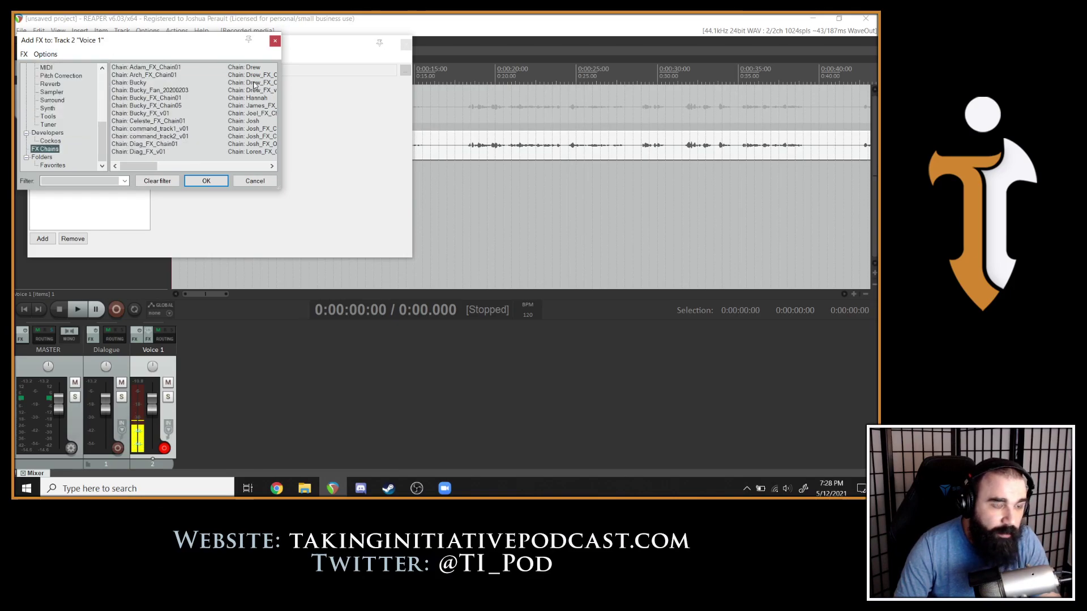
pyautogui.click(209, 180)
pyautogui.click(35, 59)
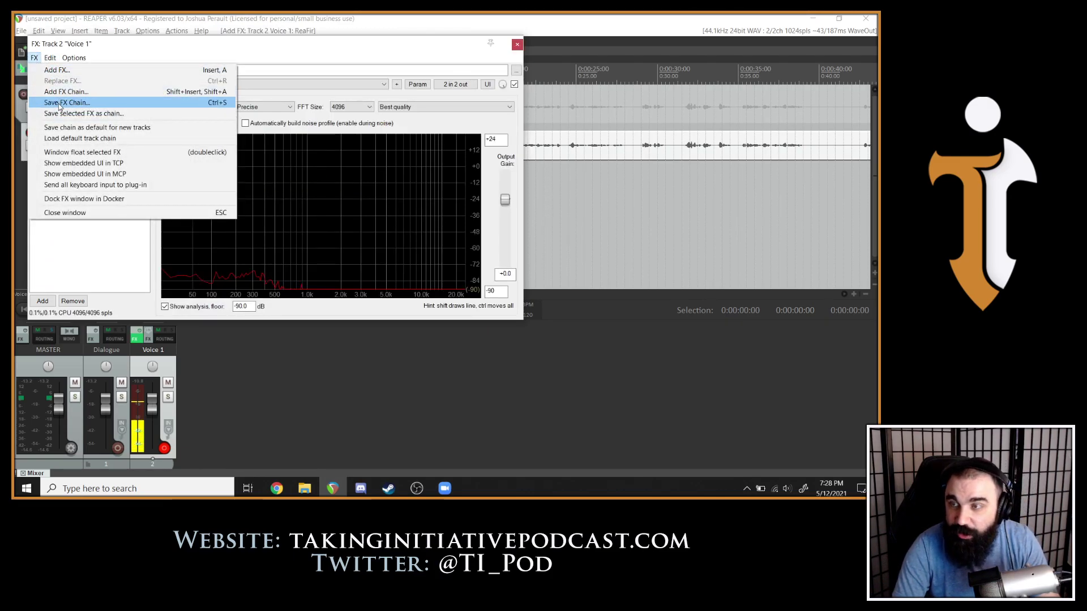
pyautogui.press('Escape')
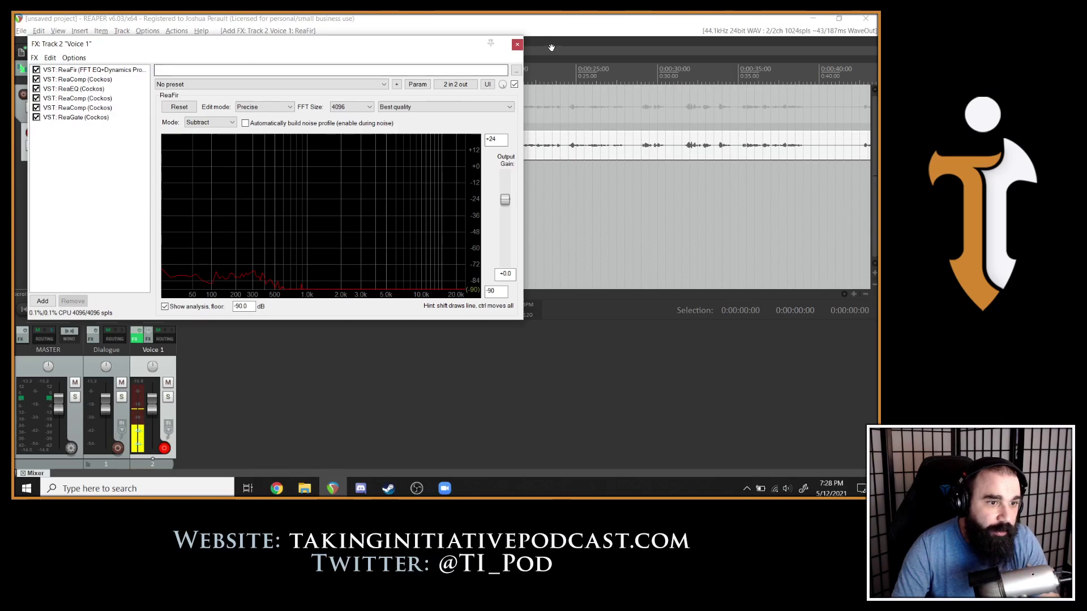
pyautogui.click(517, 44)
# Open the recent project TI_SKT_Session20_Part02_20210328_01_jp in a new project tab.
pyautogui.click(21, 31)
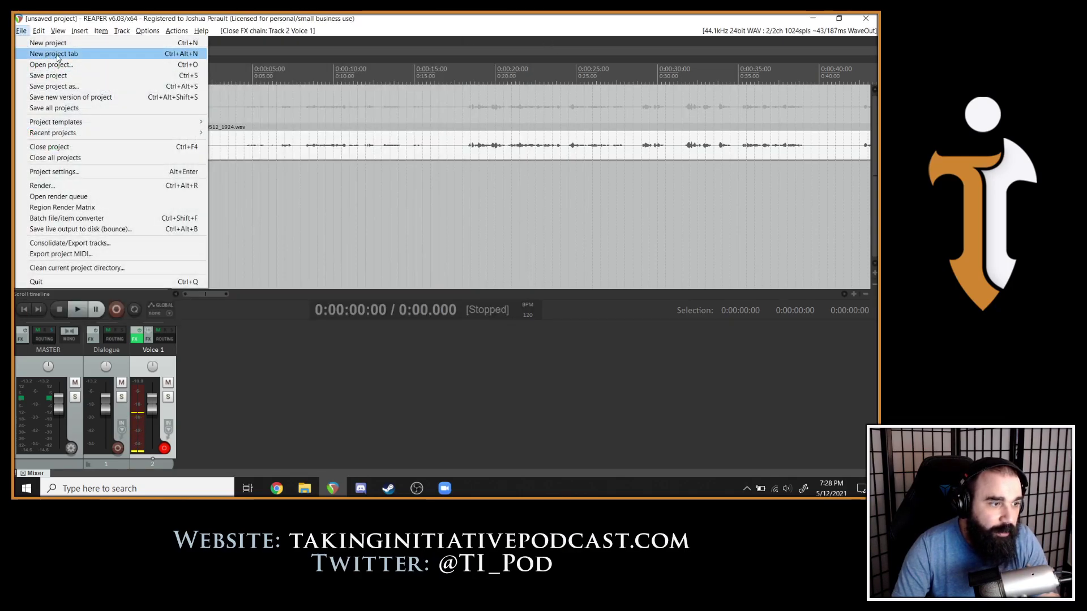
pyautogui.click(54, 54)
pyautogui.click(21, 31)
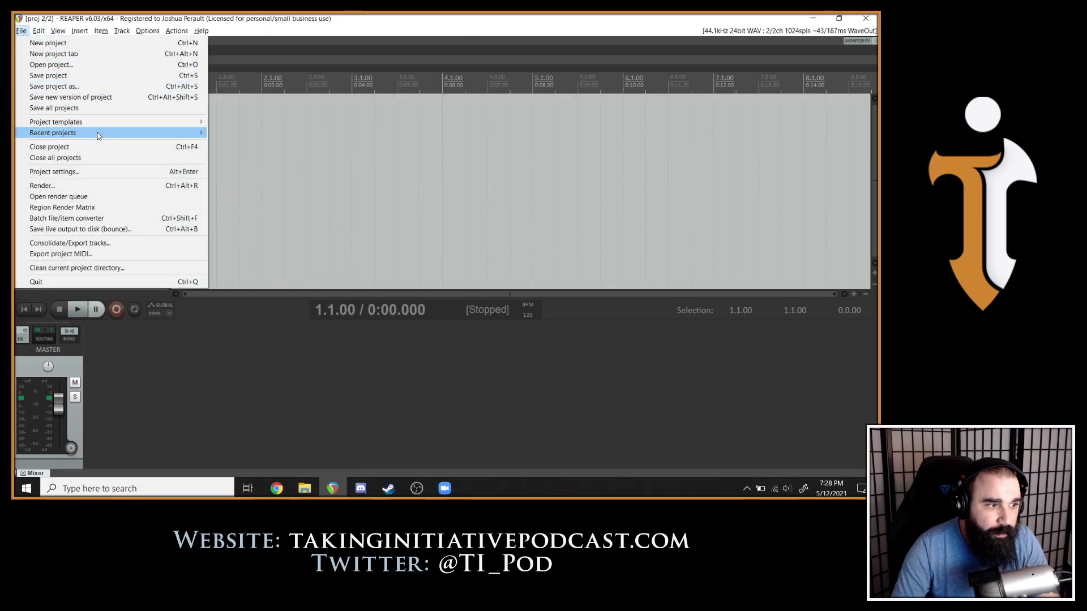
pyautogui.moveTo(97, 134)
pyautogui.click(351, 138)
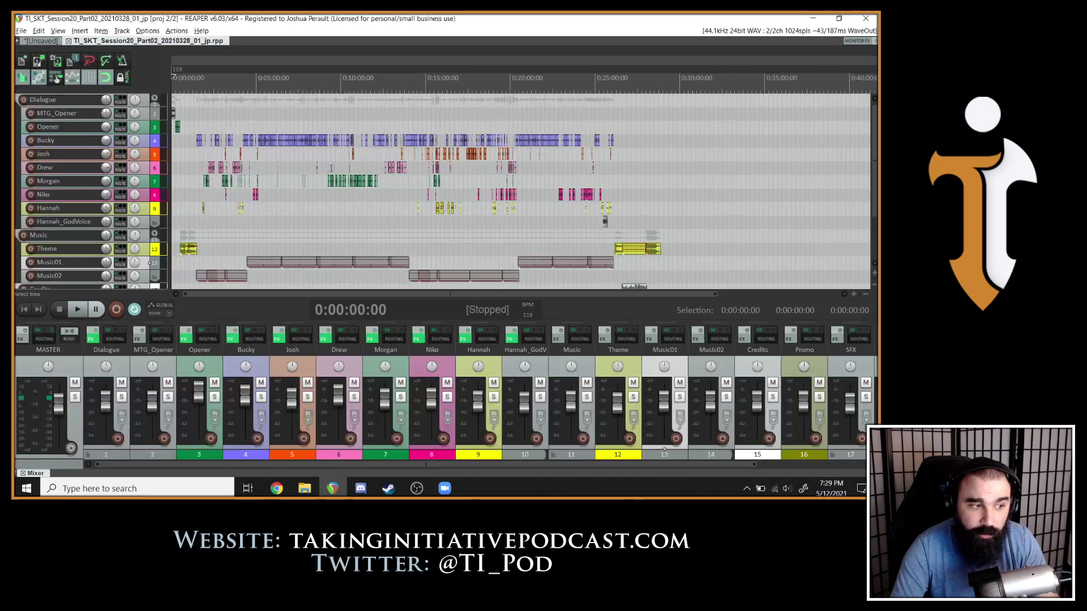
# Copy all the effects from track 5's FX chain in the podcast session.
pyautogui.moveTo(288, 401)
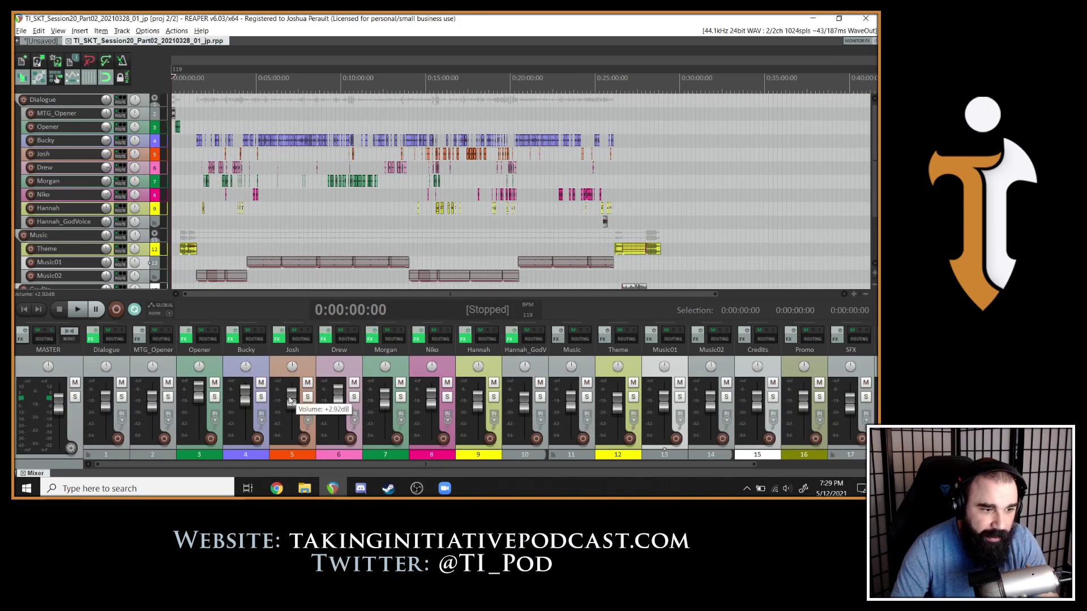
pyautogui.click(277, 339)
pyautogui.hotkey('ctrl', 'a')
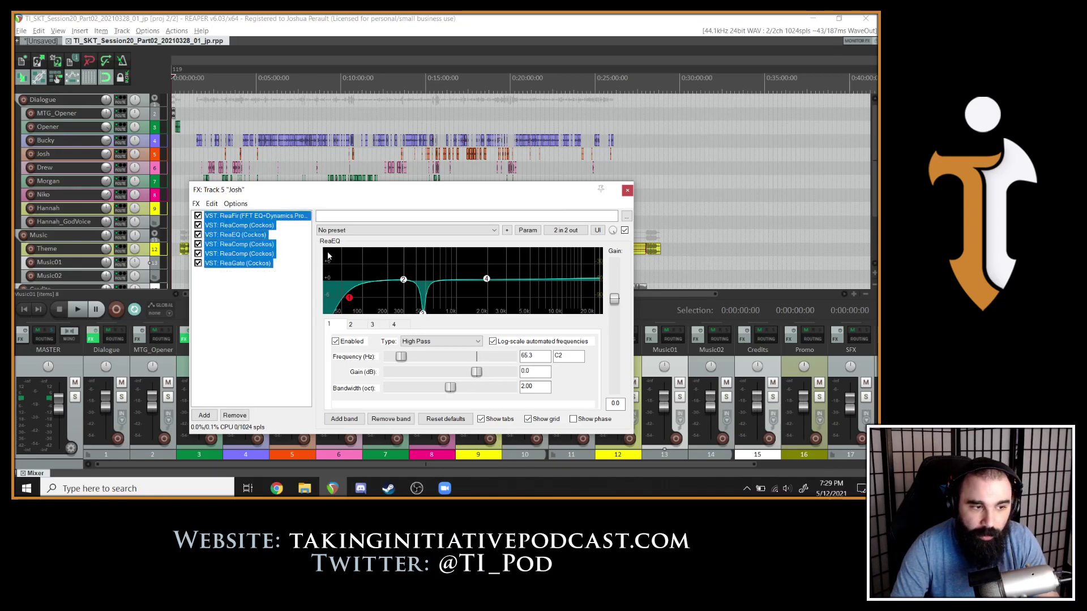
pyautogui.click(627, 192)
# Replace the effects on the unsaved project's Voice 1 track with the copied FX chain.
pyautogui.click(40, 41)
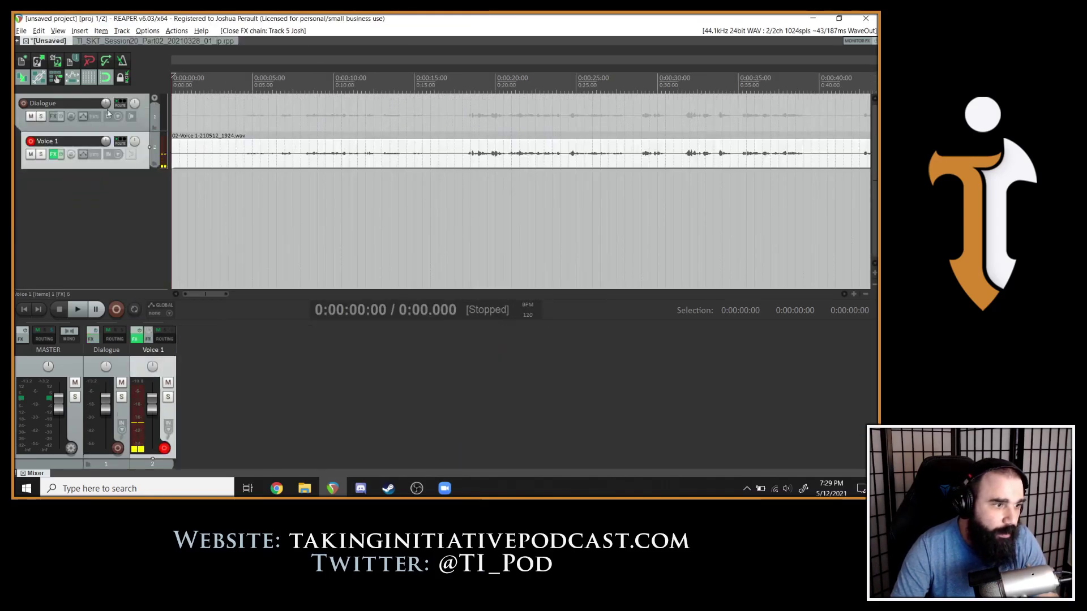
pyautogui.click(136, 341)
pyautogui.hotkey('ctrl', 'a')
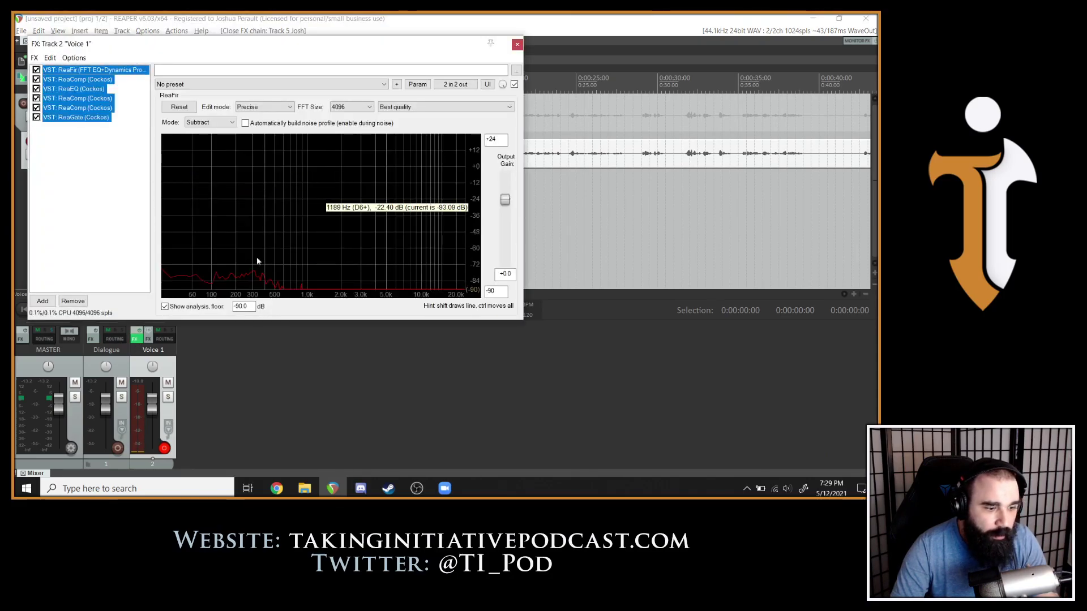
pyautogui.click(73, 301)
pyautogui.hotkey('ctrl', 'v')
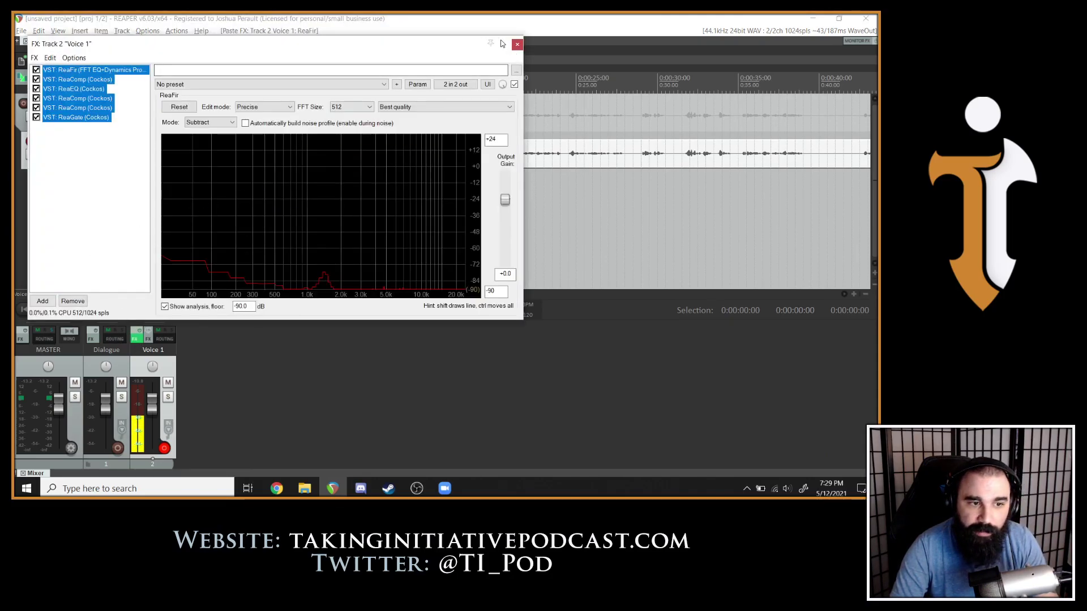
pyautogui.click(517, 45)
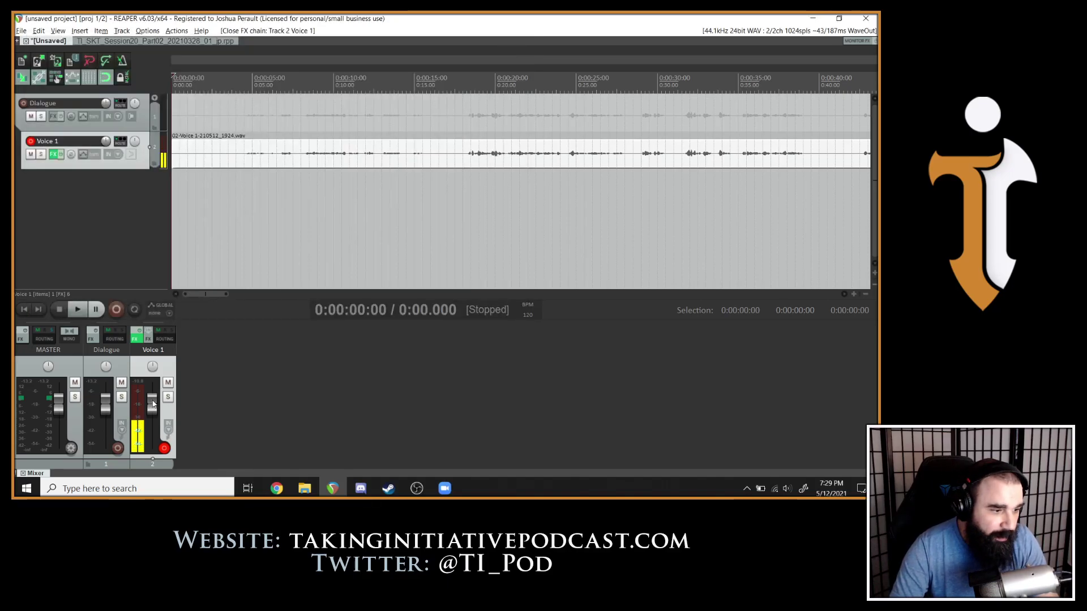
# Raise the Voice 1 track's volume to about +3 dB.
pyautogui.moveTo(153, 401); pyautogui.dragTo(152, 399)
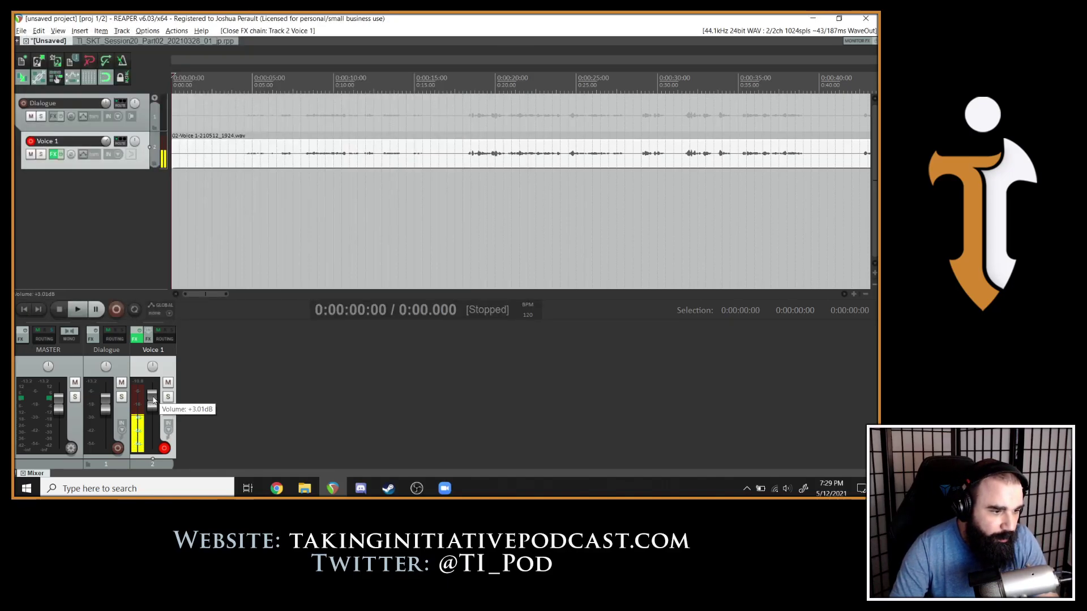
pyautogui.click(153, 401)
pyautogui.doubleClick(151, 401)
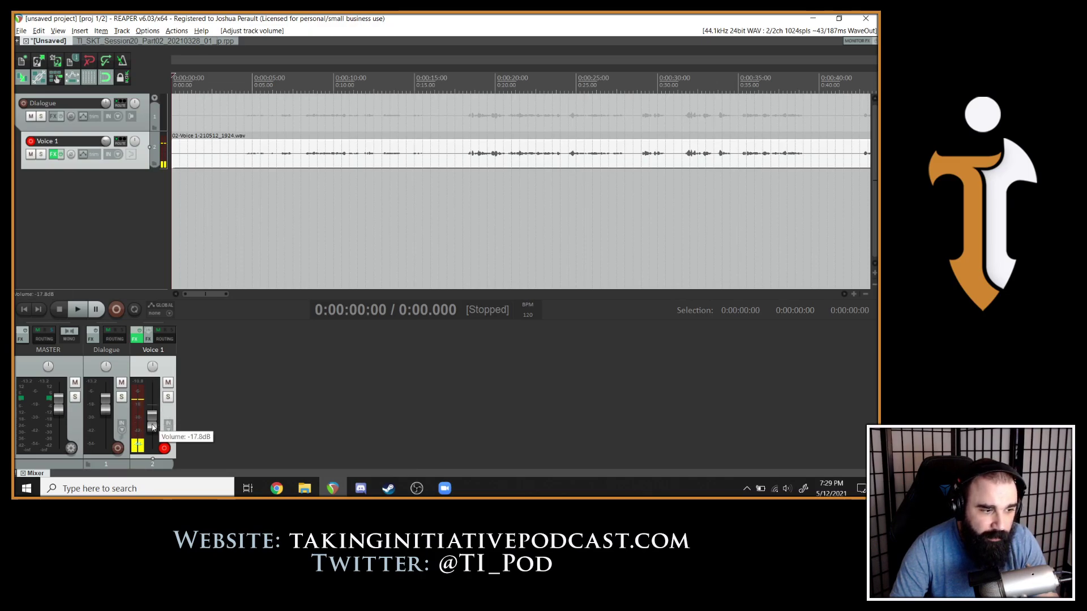
pyautogui.moveTo(151, 408); pyautogui.dragTo(153, 405)
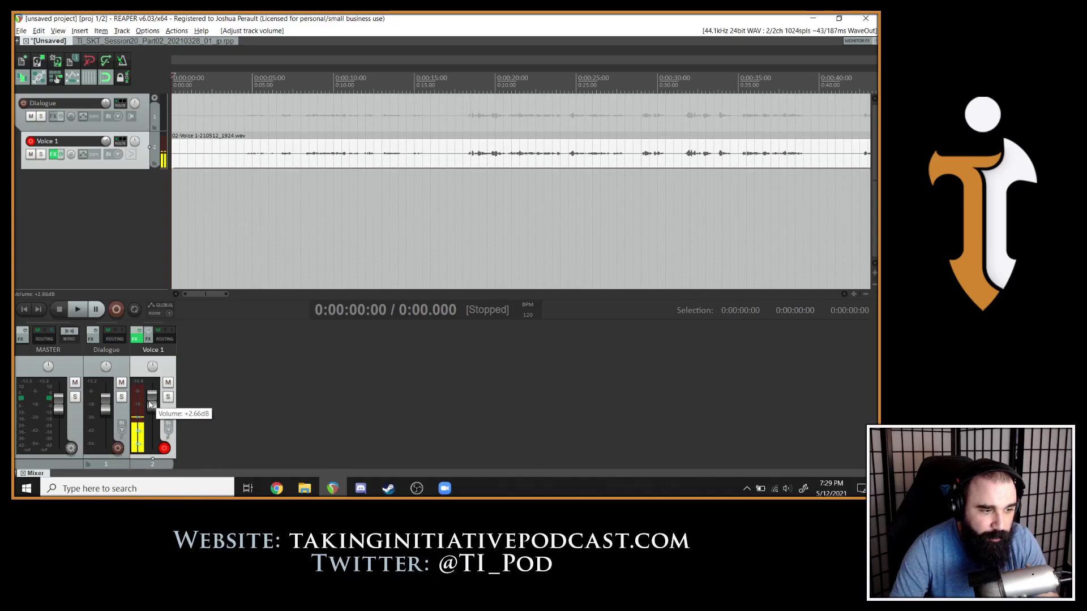
pyautogui.moveTo(150, 404); pyautogui.dragTo(153, 405)
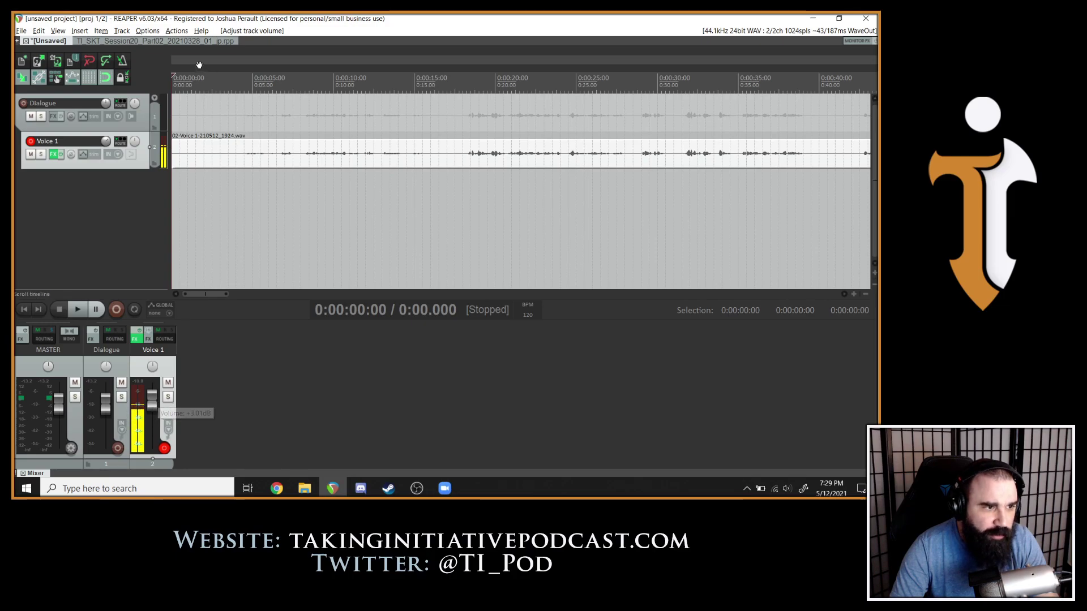
# Examine the keyboard preferences and the action list used for assigning shortcuts, leaving the settings as they are.
pyautogui.click(150, 29)
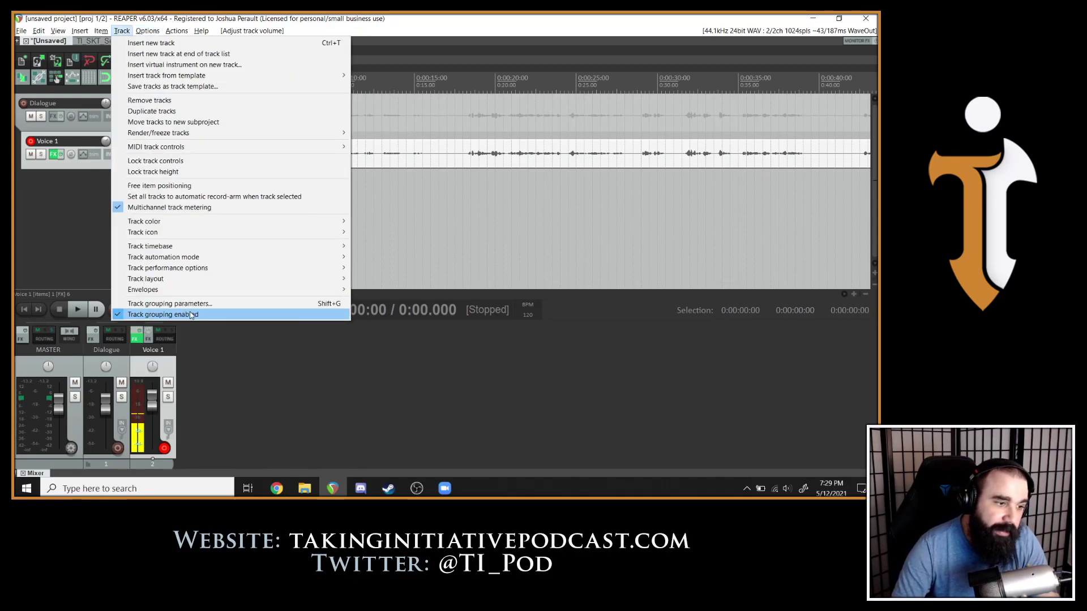
pyautogui.moveTo(100, 30)
pyautogui.moveTo(147, 30)
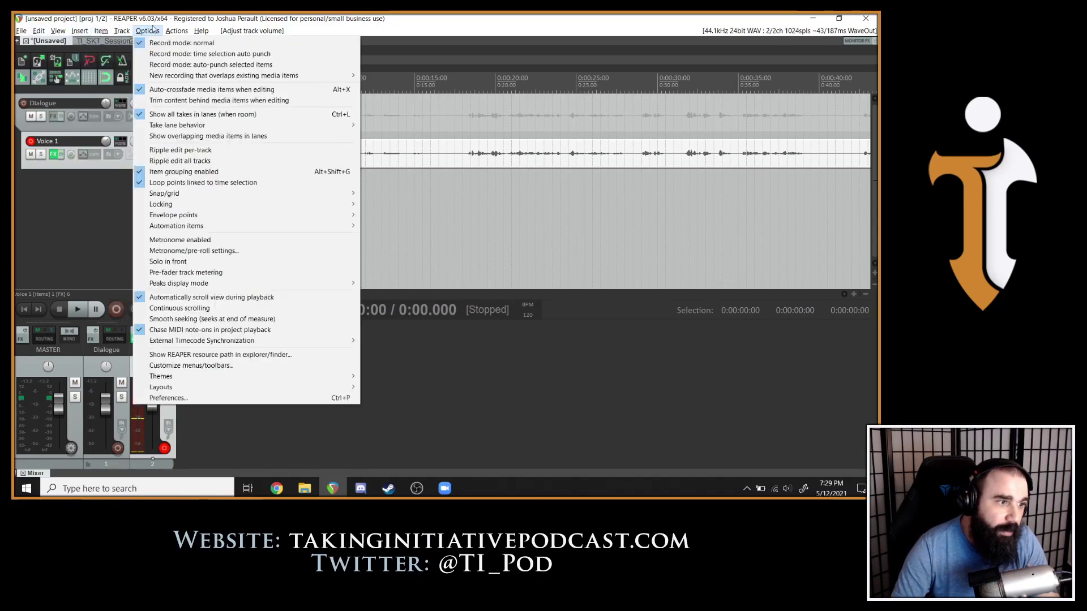
pyautogui.click(185, 398)
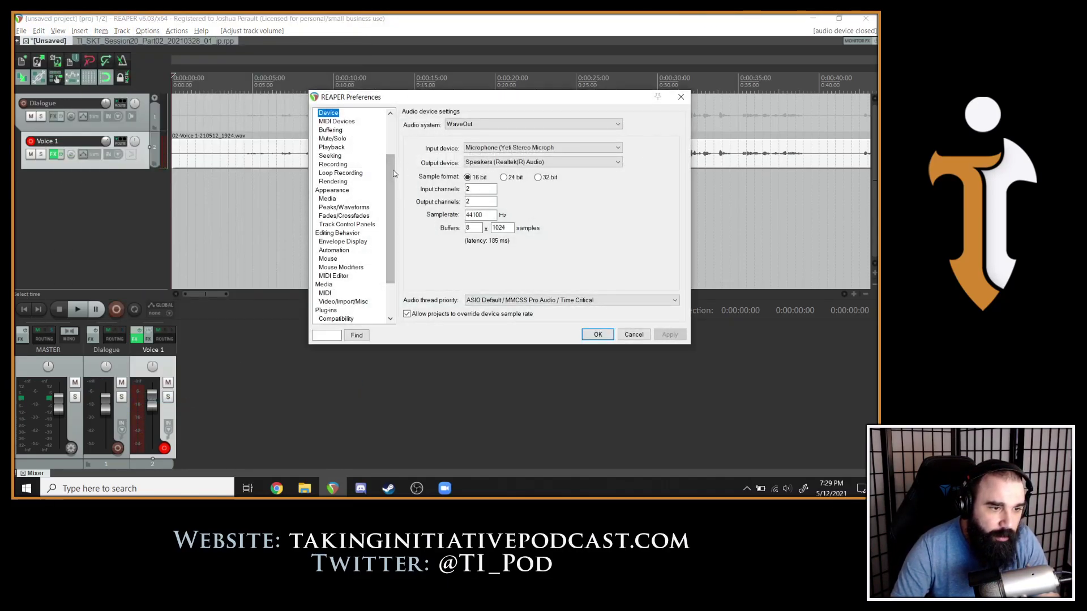
pyautogui.click(346, 130)
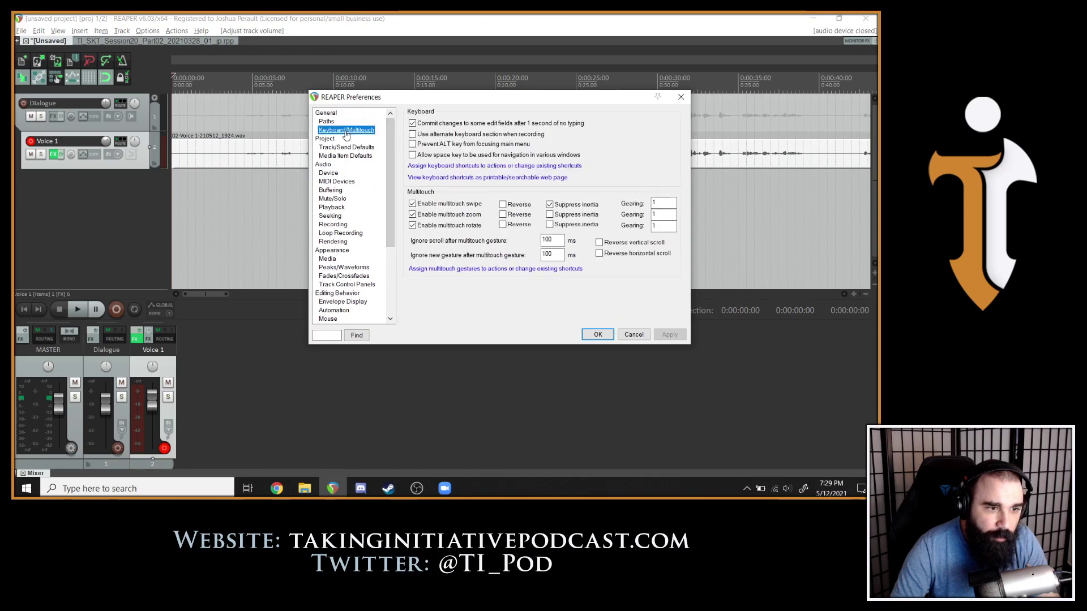
pyautogui.click(468, 166)
pyautogui.scroll(-5, 165, 110)
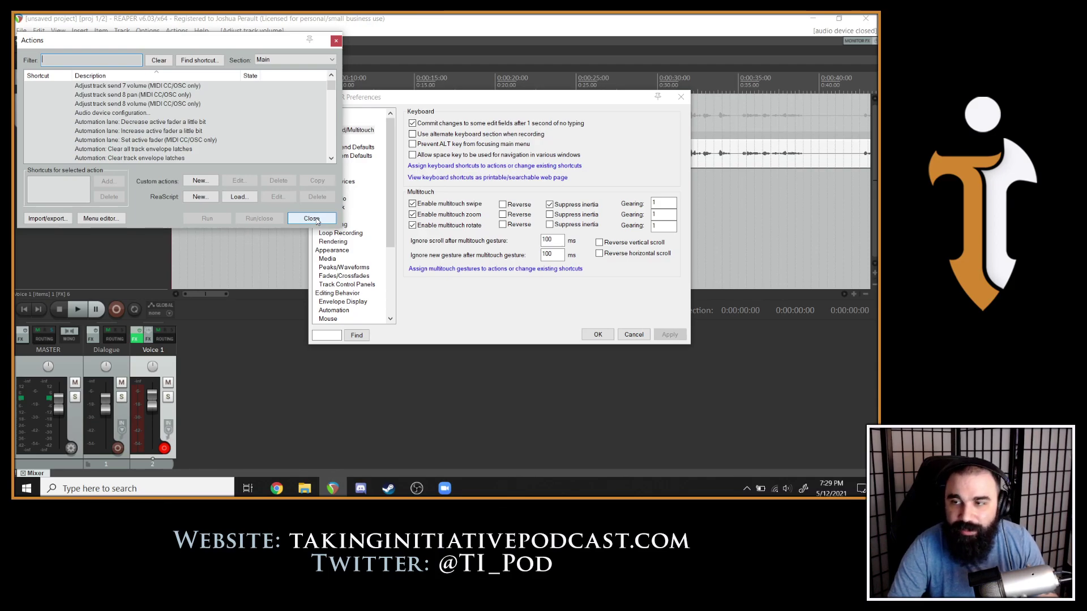
pyautogui.click(312, 219)
pyautogui.click(650, 334)
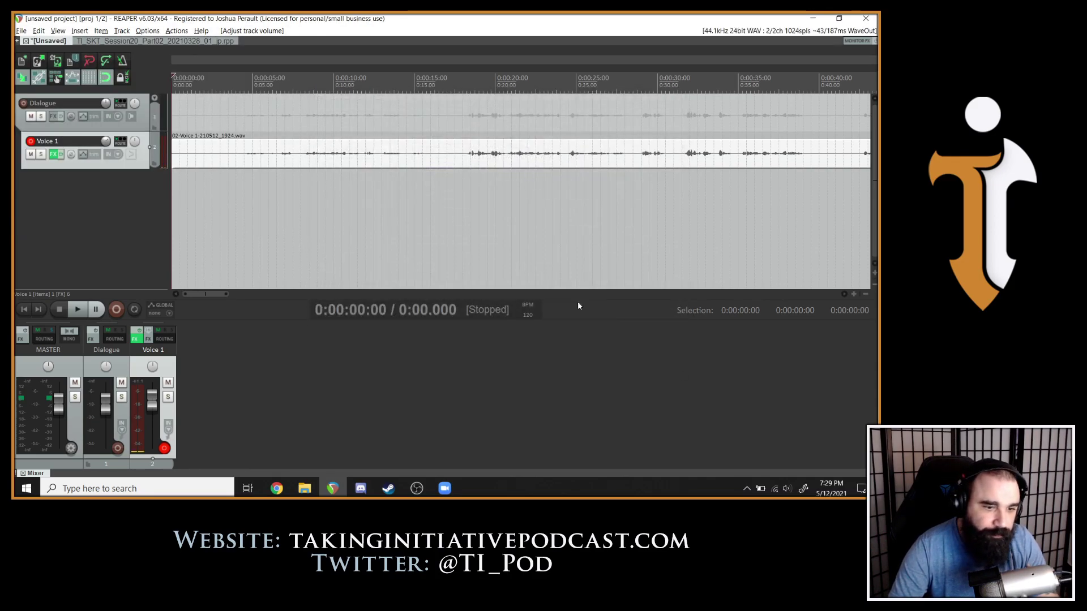
pyautogui.scroll(-5, 403, 162)
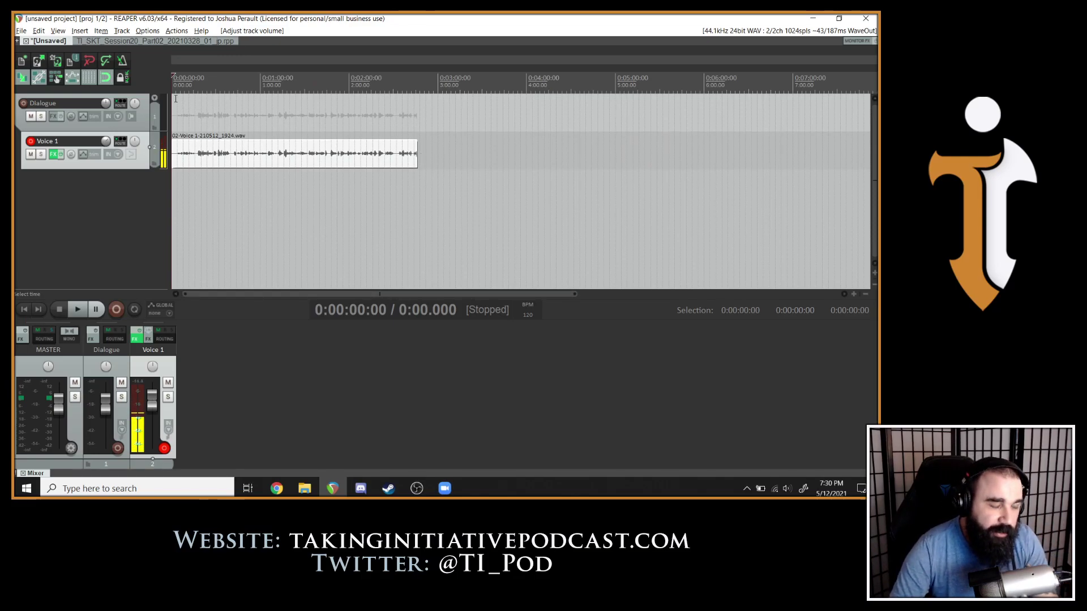
pyautogui.scroll(3, 176, 99)
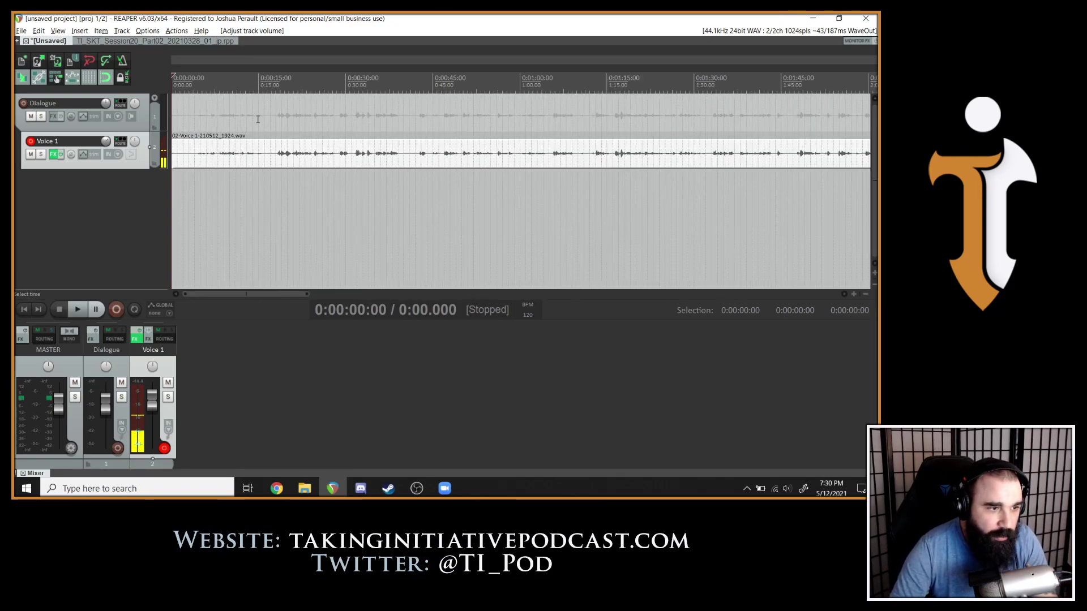
# Split the Voice 1 recording just before the speech begins, at 0:00:03:28.
pyautogui.press('space')
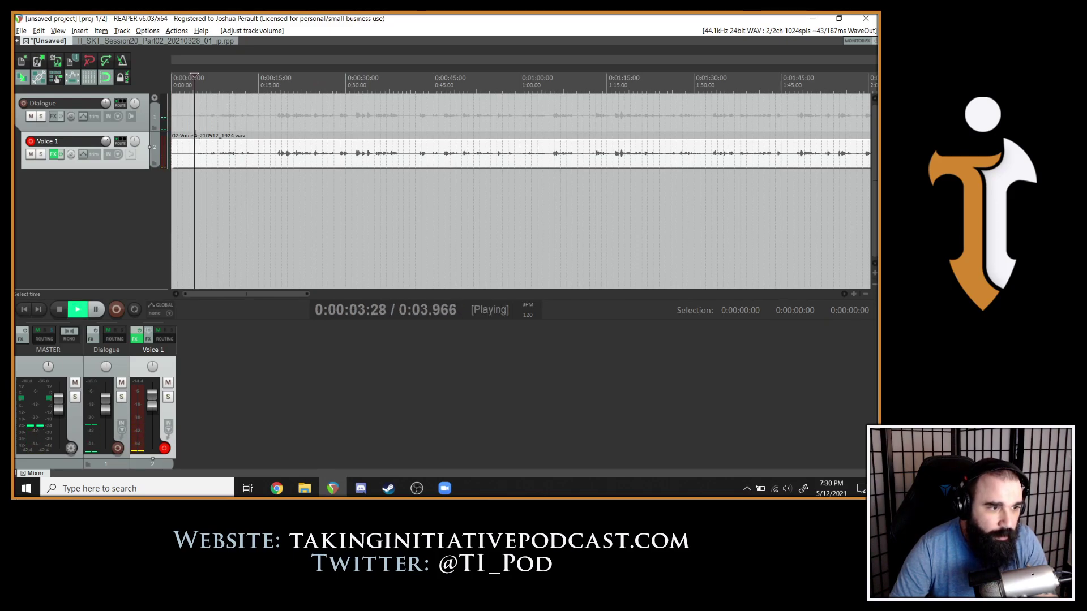
pyautogui.scroll(4, 261, 149)
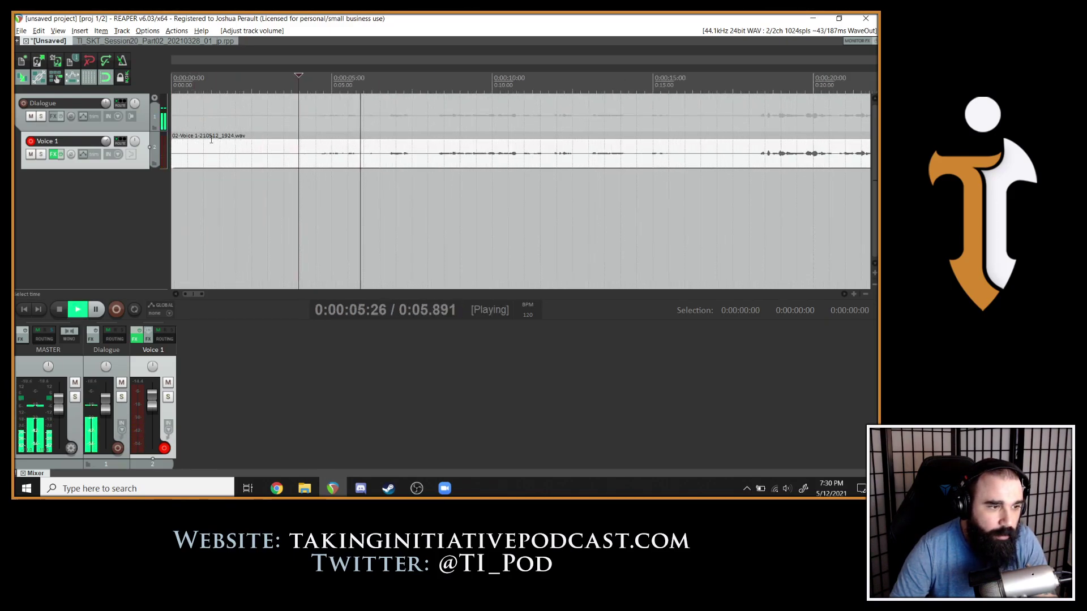
pyautogui.scroll(-2, 291, 147)
pyautogui.press('space')
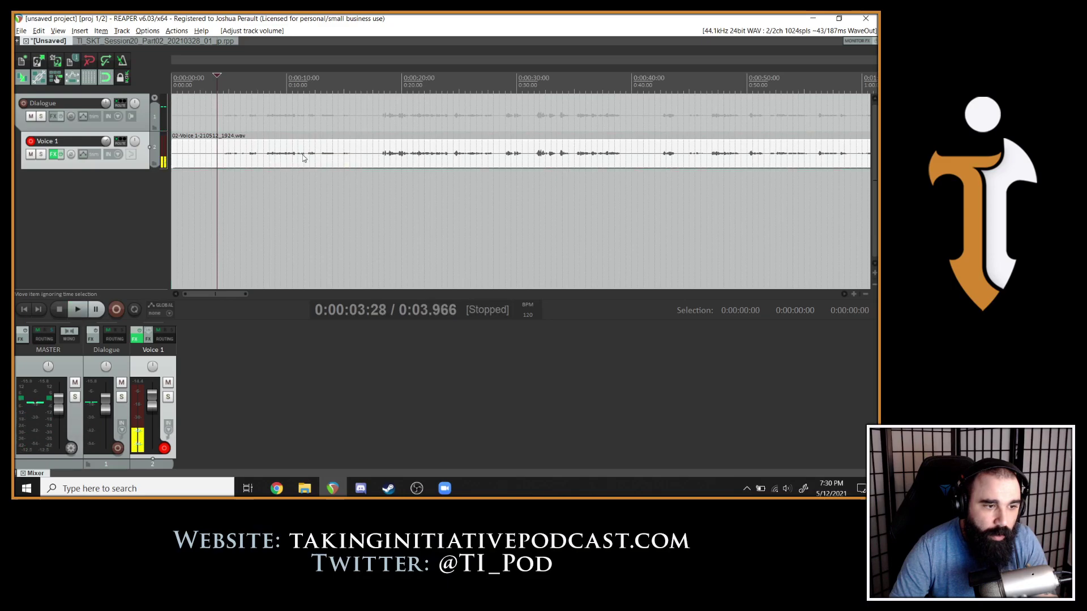
pyautogui.press('s')
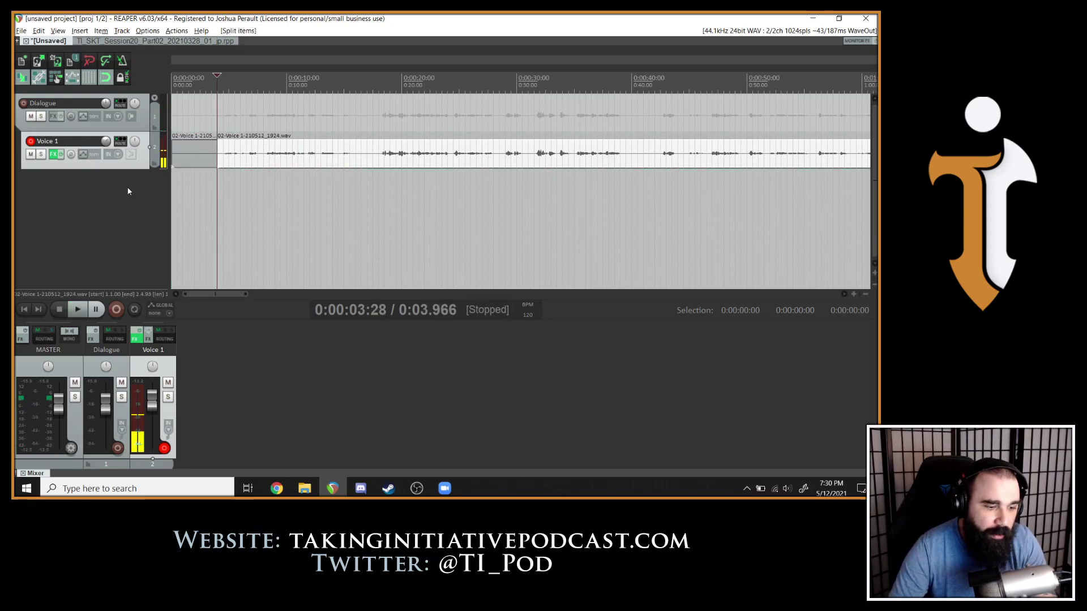
# Add a new track below Voice 1 and place it inside the Dialogue folder.
pyautogui.doubleClick(96, 191)
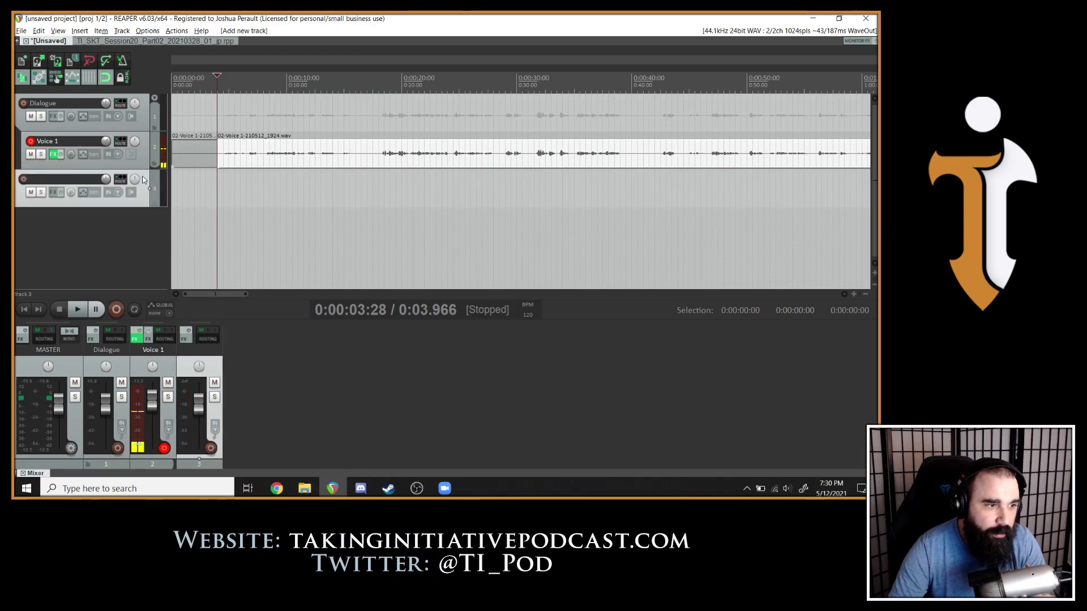
pyautogui.moveTo(150, 172); pyautogui.dragTo(152, 170)
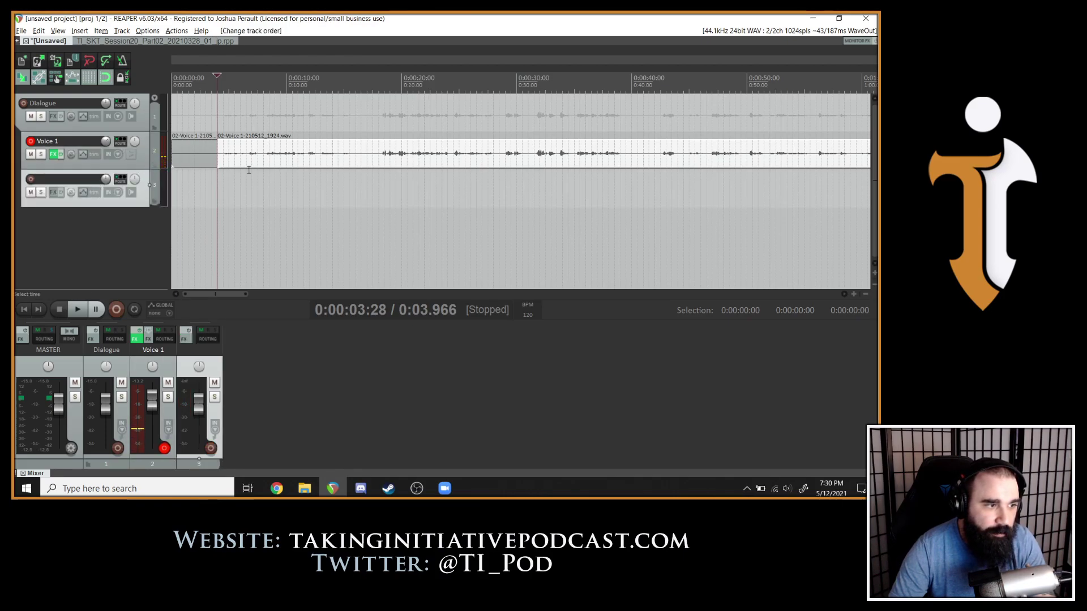
pyautogui.click(376, 153)
pyautogui.press('space')
pyautogui.press('s')
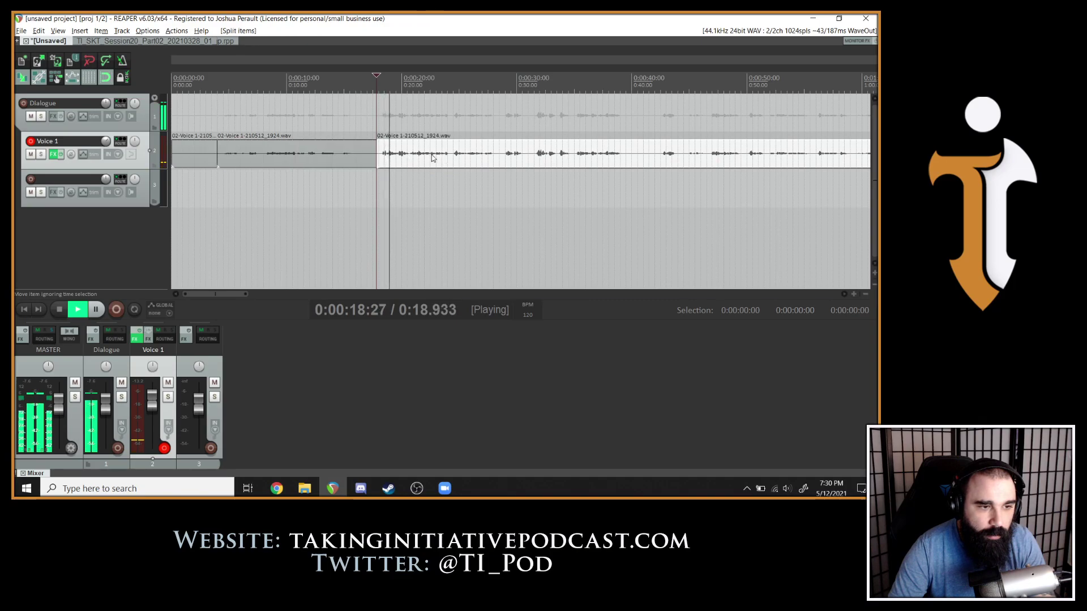
pyautogui.hotkey('ctrl', 'z')
# Listen to the Voice 1 recording from about 0:25.
pyautogui.click(431, 157)
pyautogui.click(464, 155)
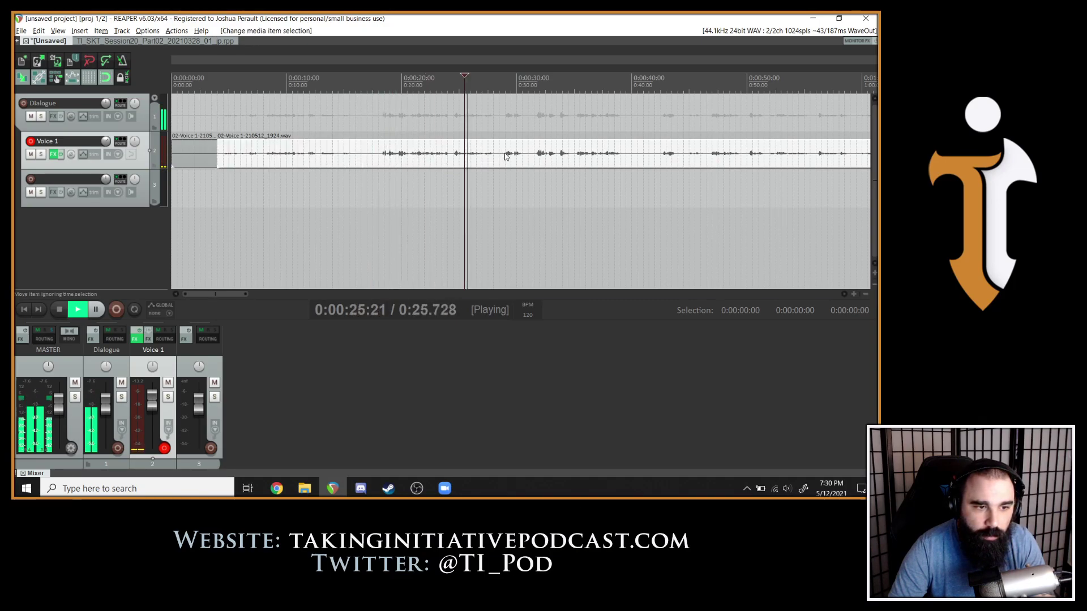
pyautogui.press('space')
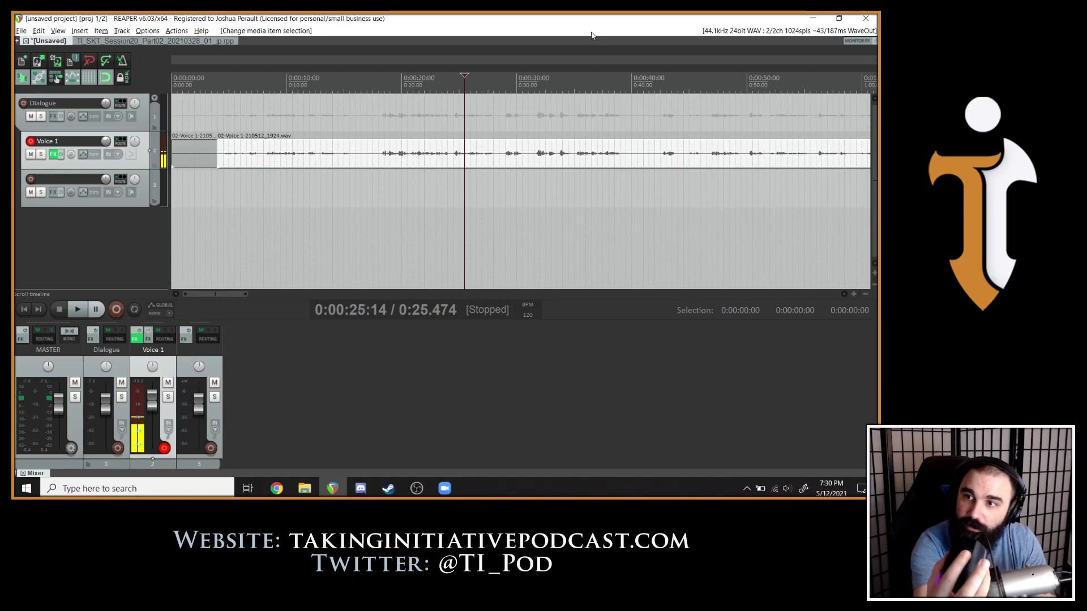
# Try out placing the edit cursor at different points along the timeline, including a brief time selection that is cleared again.
pyautogui.click(379, 86)
pyautogui.click(533, 85)
pyautogui.click(538, 85)
pyautogui.click(337, 85)
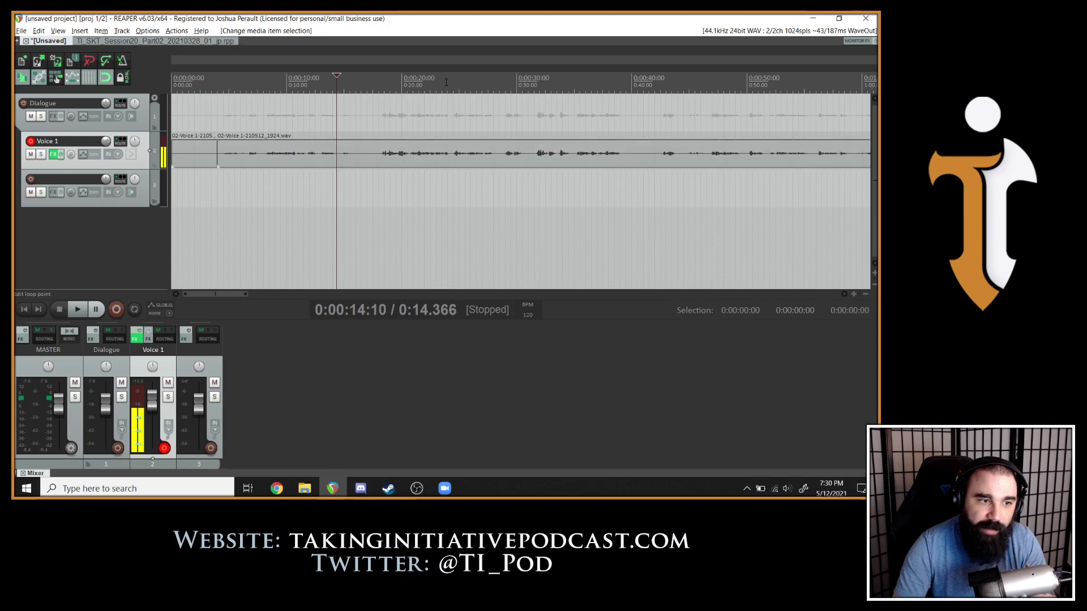
pyautogui.click(563, 83)
pyautogui.click(357, 83)
pyautogui.moveTo(394, 88); pyautogui.dragTo(419, 89)
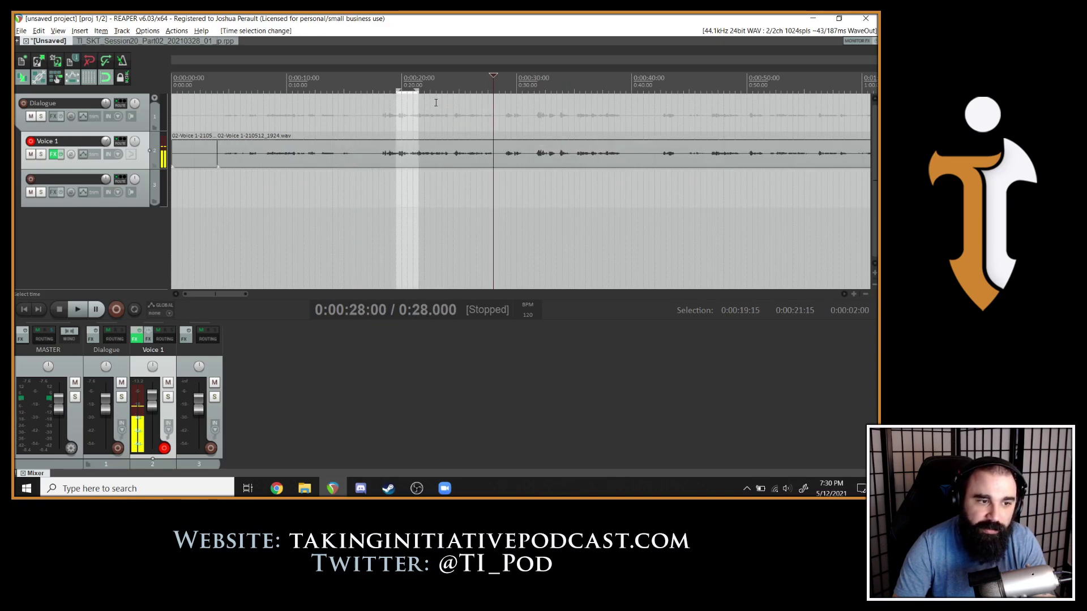
pyautogui.press('Escape')
pyautogui.click(340, 85)
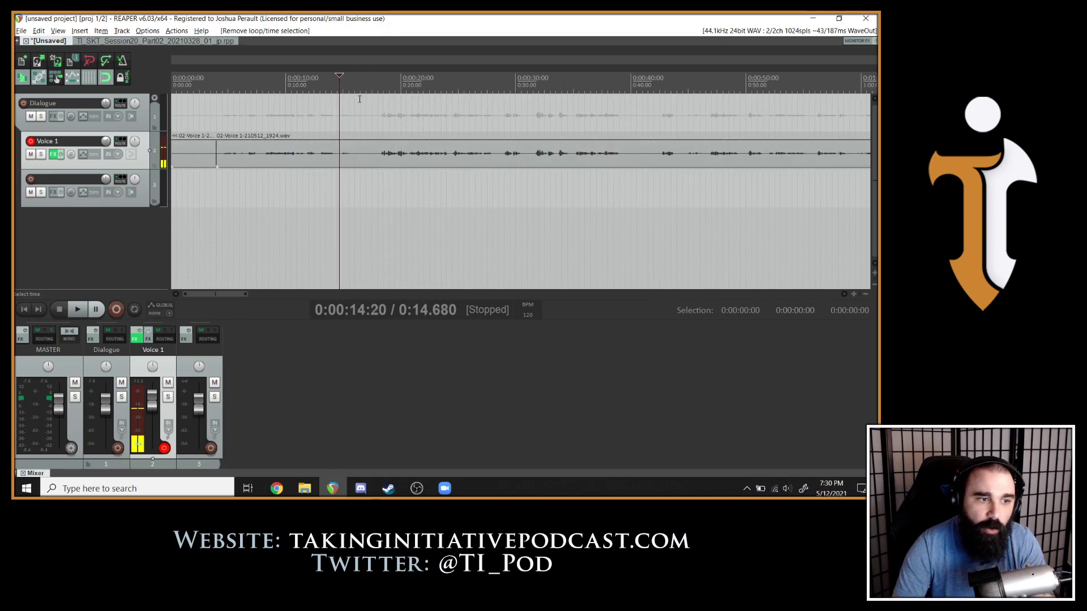
pyautogui.click(599, 85)
pyautogui.click(456, 85)
pyautogui.click(429, 112)
pyautogui.click(600, 106)
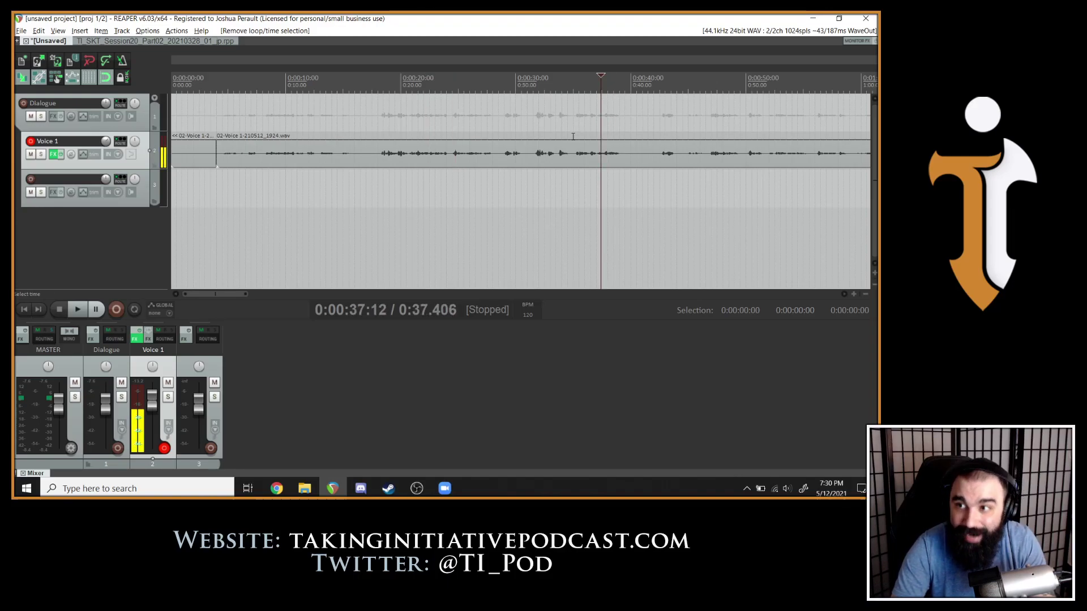
# Audition the Voice 1 recording at several points and split it at about 0:42.
pyautogui.scroll(-2, 459, 117)
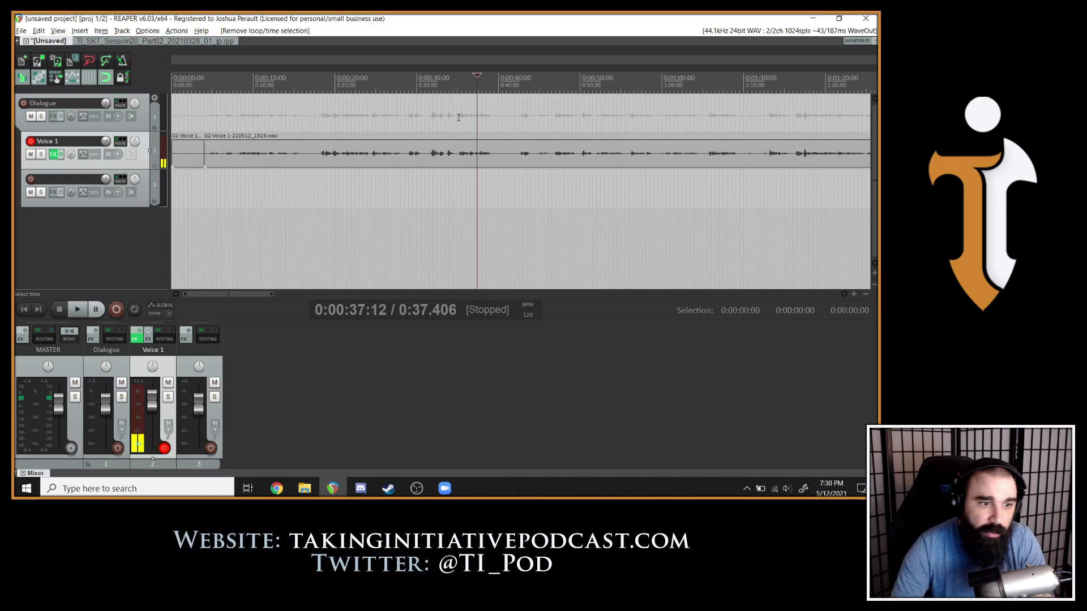
pyautogui.click(318, 136)
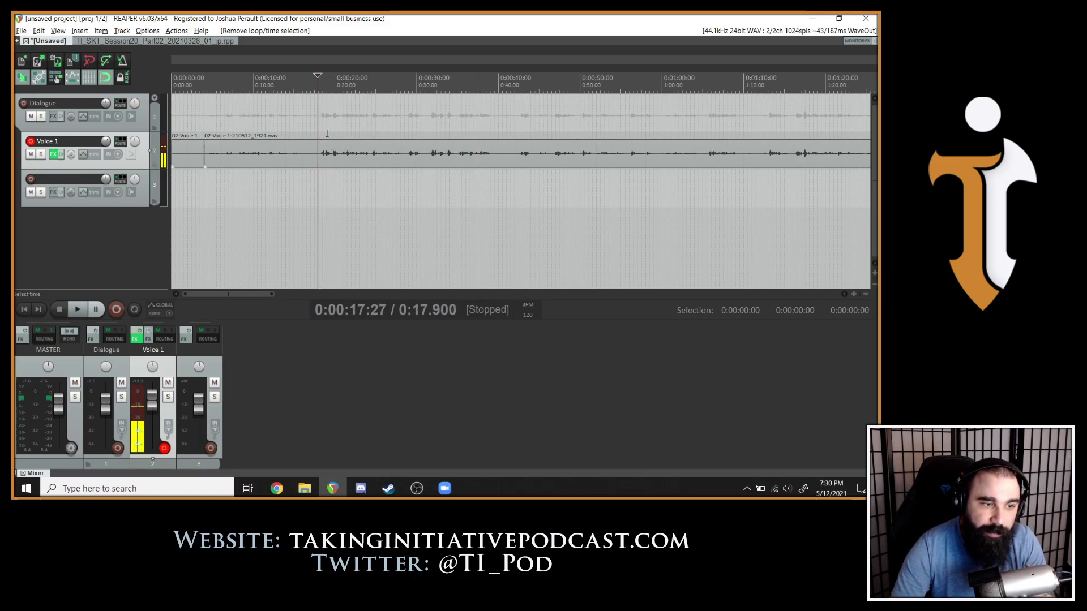
pyautogui.click(388, 143)
pyautogui.click(404, 150)
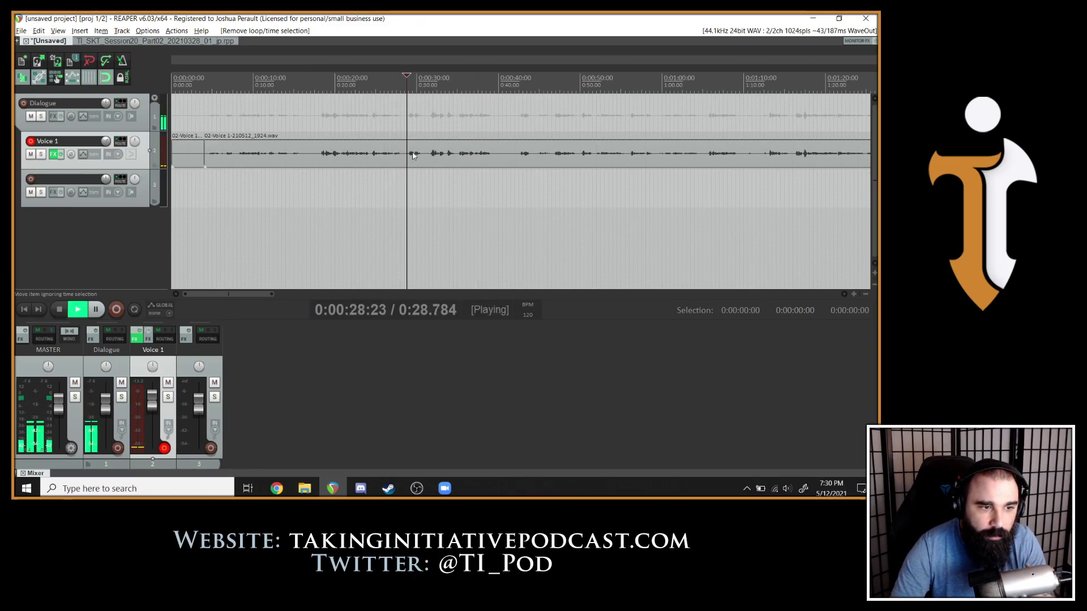
pyautogui.click(433, 155)
pyautogui.click(490, 155)
pyautogui.click(515, 156)
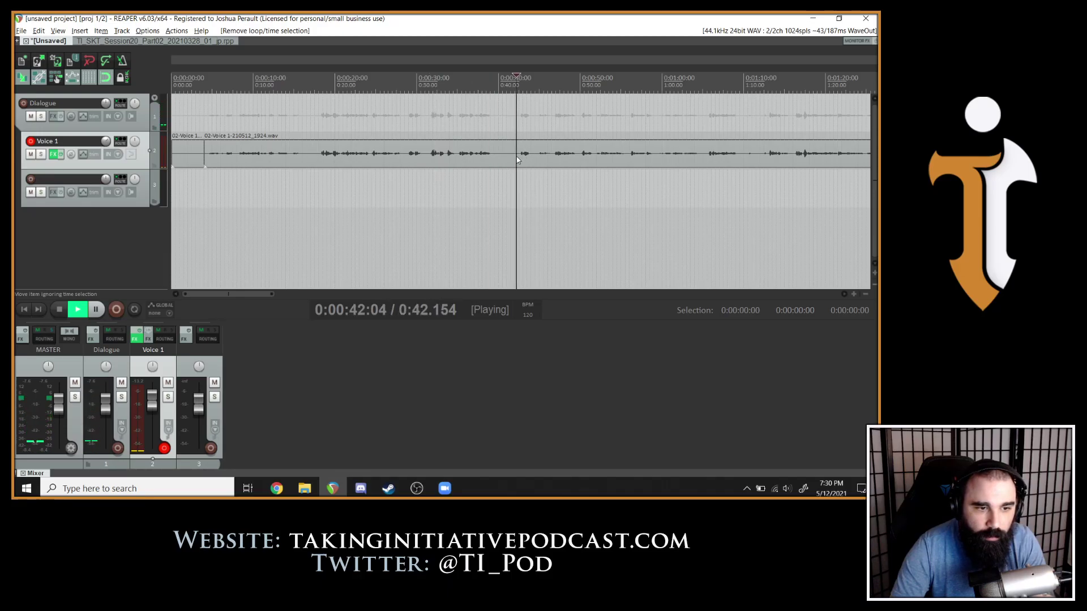
pyautogui.press('s')
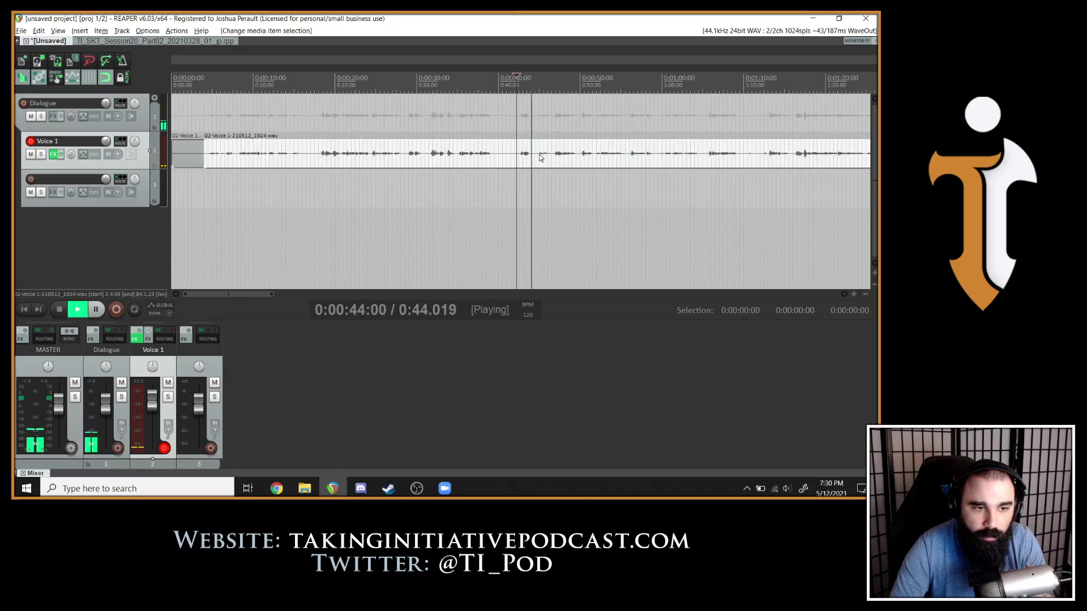
# Listen further along the Voice 1 recording and split it at about 1:05.
pyautogui.click(554, 155)
pyautogui.click(602, 156)
pyautogui.click(655, 156)
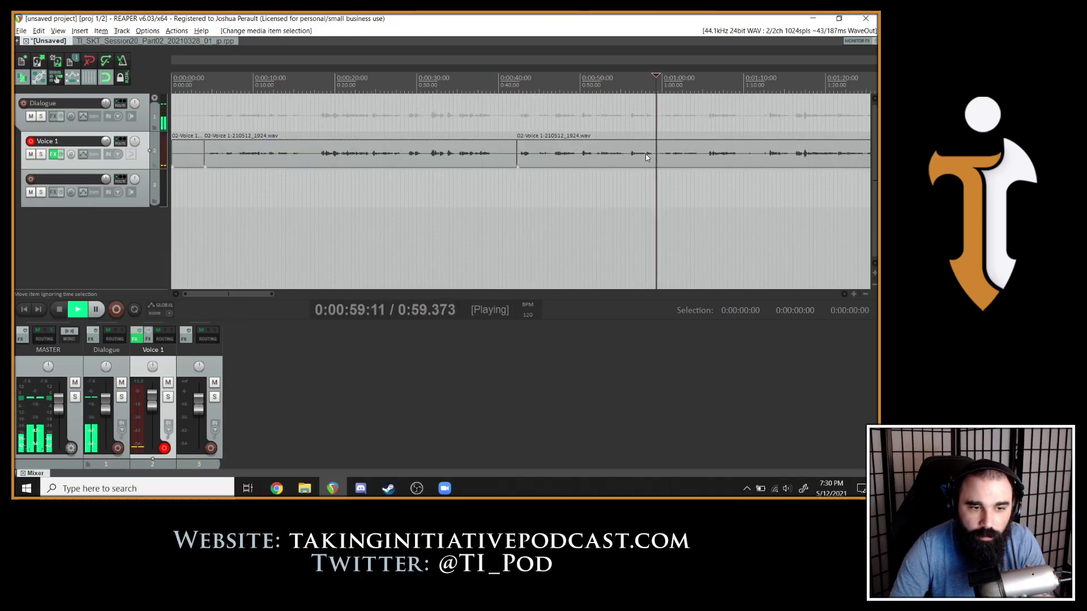
pyautogui.click(694, 152)
pyautogui.click(707, 156)
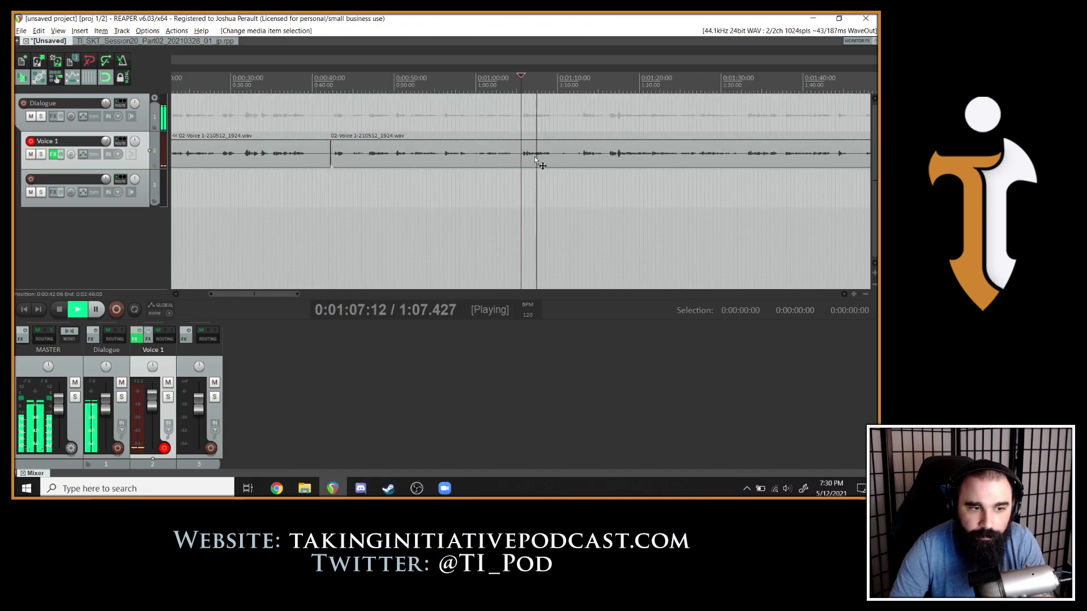
pyautogui.press('s')
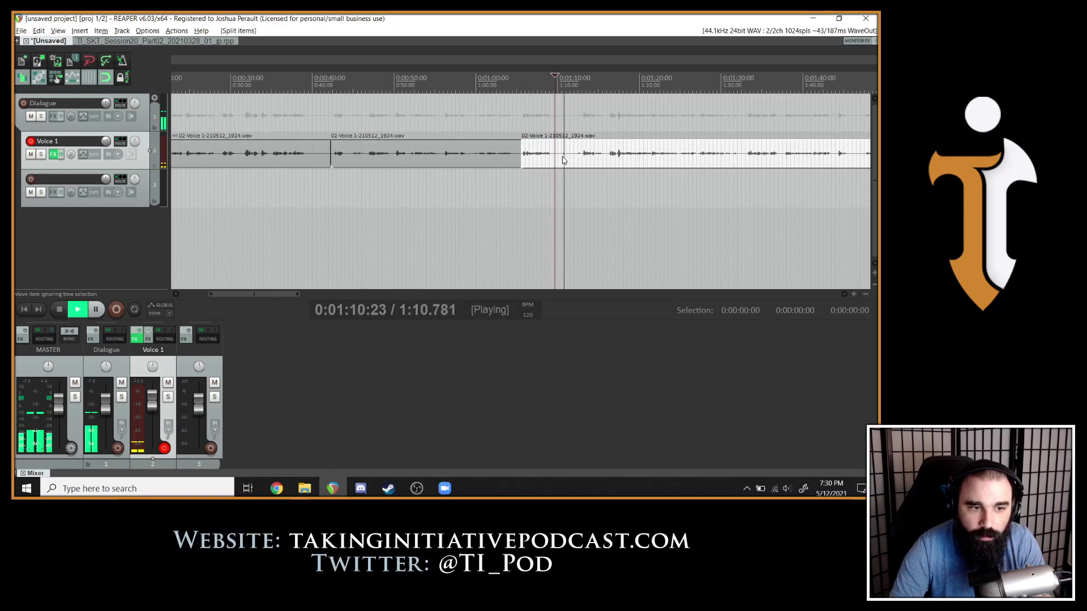
# Stop playback and split the Voice 1 recording at 0:01:09:28.
pyautogui.press('space')
pyautogui.click(559, 161)
pyautogui.press('s')
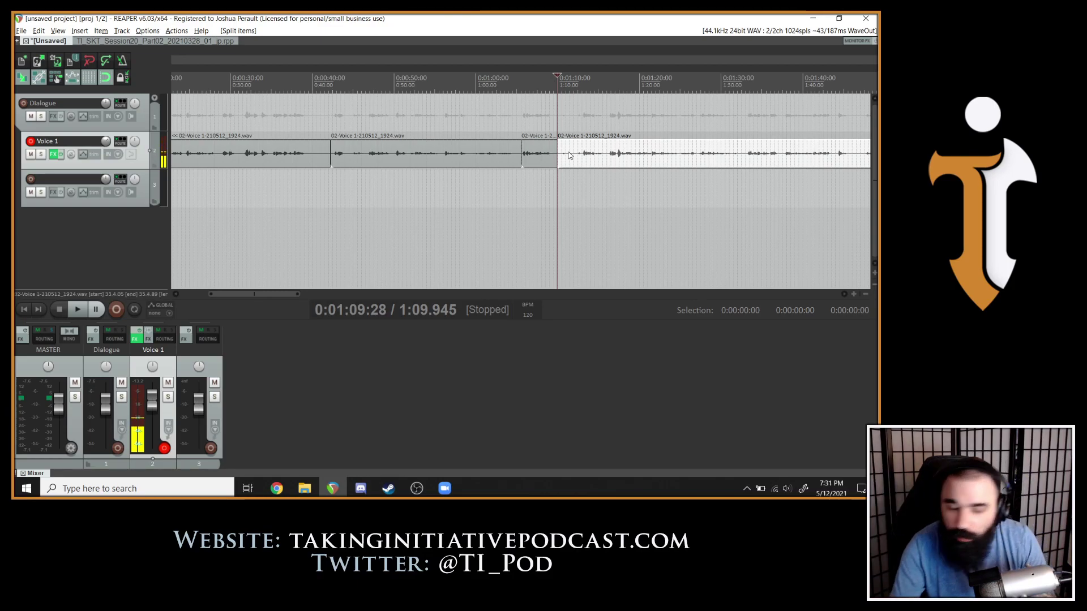
# Play on from about 1:12 and split the Voice 1 recording at about 1:16.
pyautogui.click(576, 168)
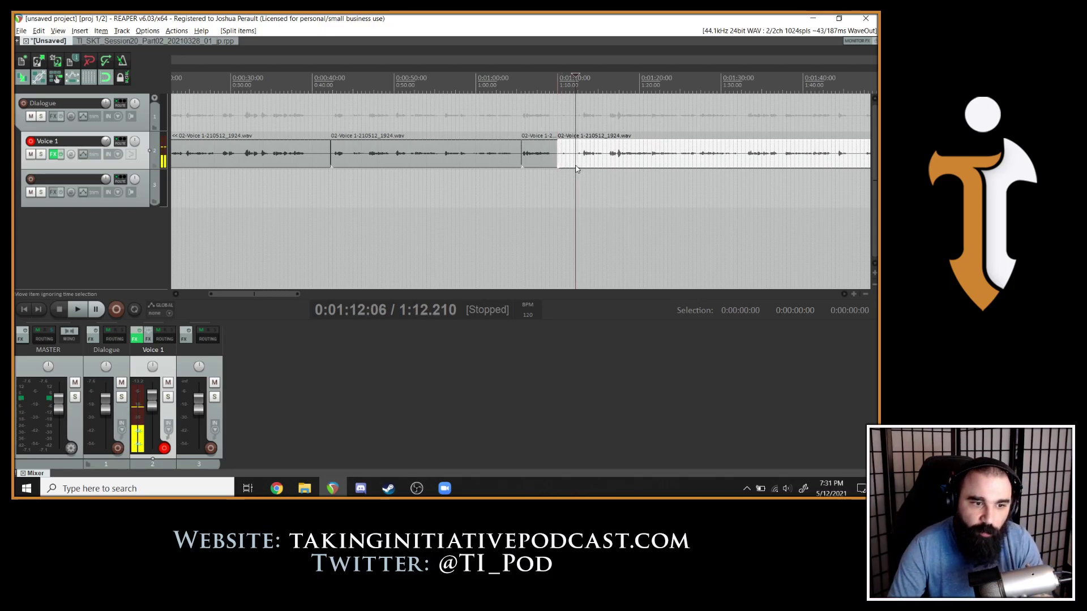
pyautogui.press('space')
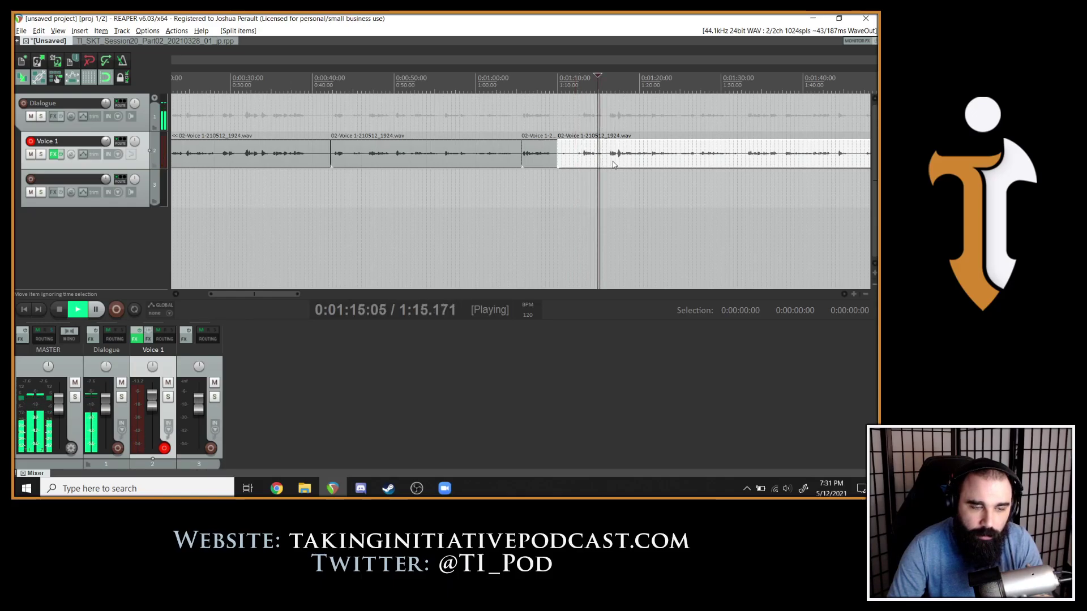
pyautogui.scroll(2, 615, 165)
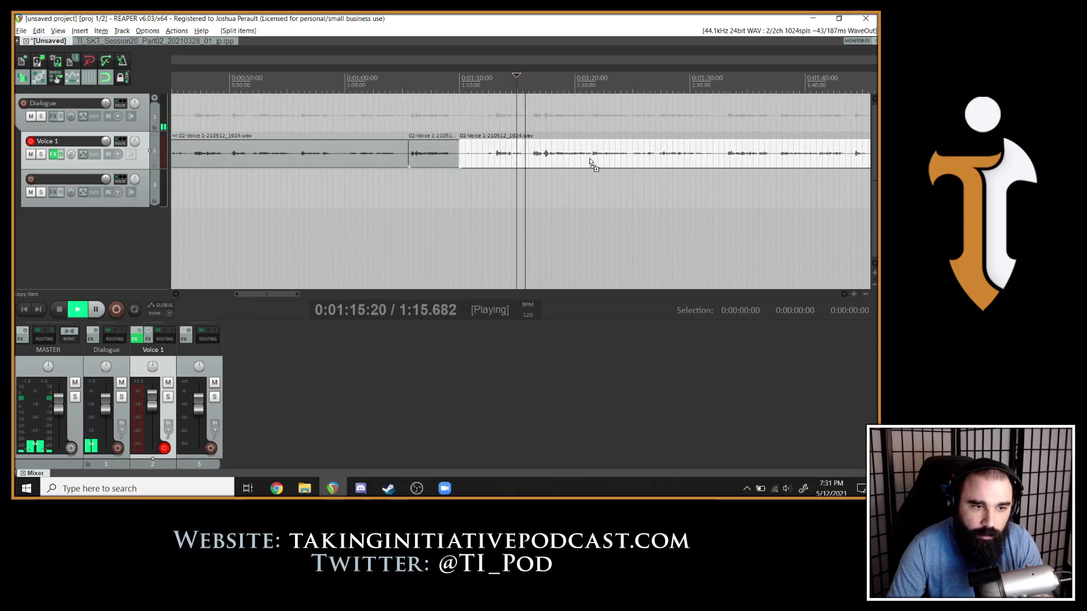
pyautogui.click(532, 160)
pyautogui.press('s')
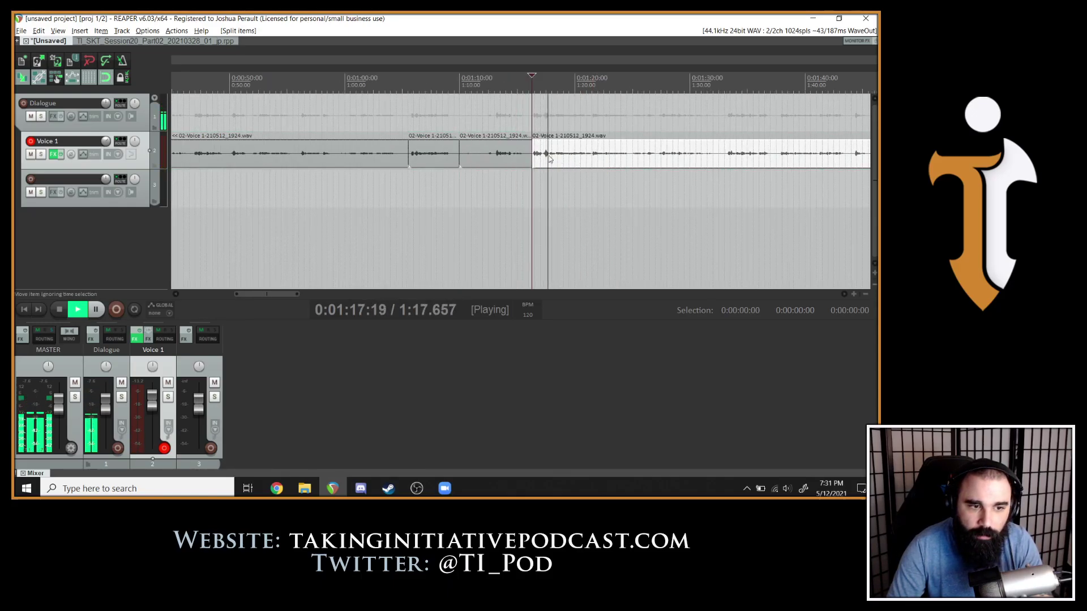
# Move the Voice 1 items at about 0:42–1:05 and 1:10–1:16 down to the new track, keeping their timing.
pyautogui.click(431, 153)
pyautogui.click(527, 152)
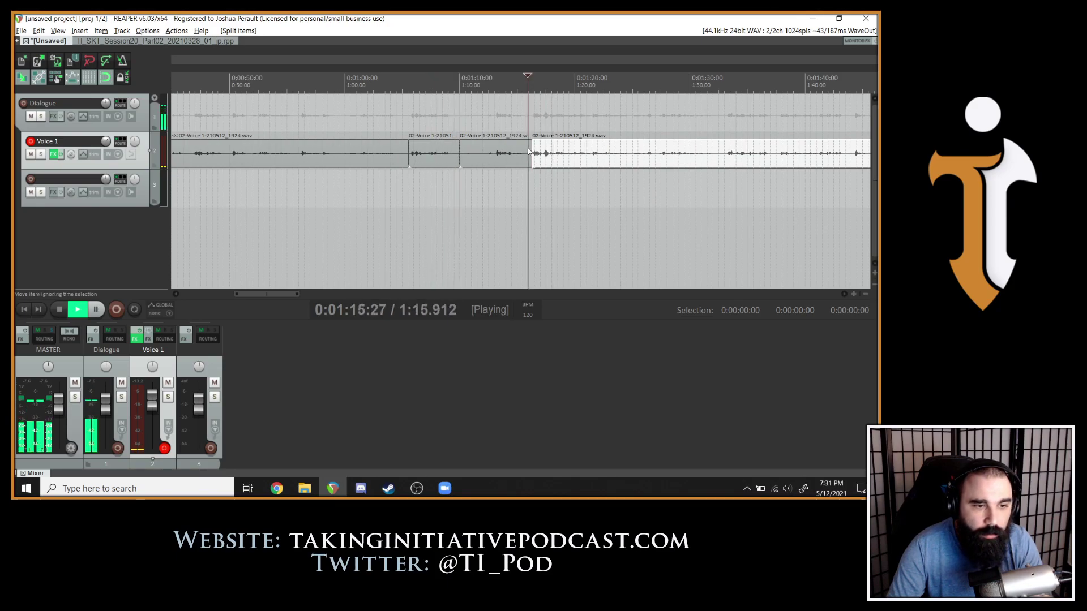
pyautogui.scroll(-2, 464, 159)
pyautogui.moveTo(403, 159); pyautogui.dragTo(412, 175)
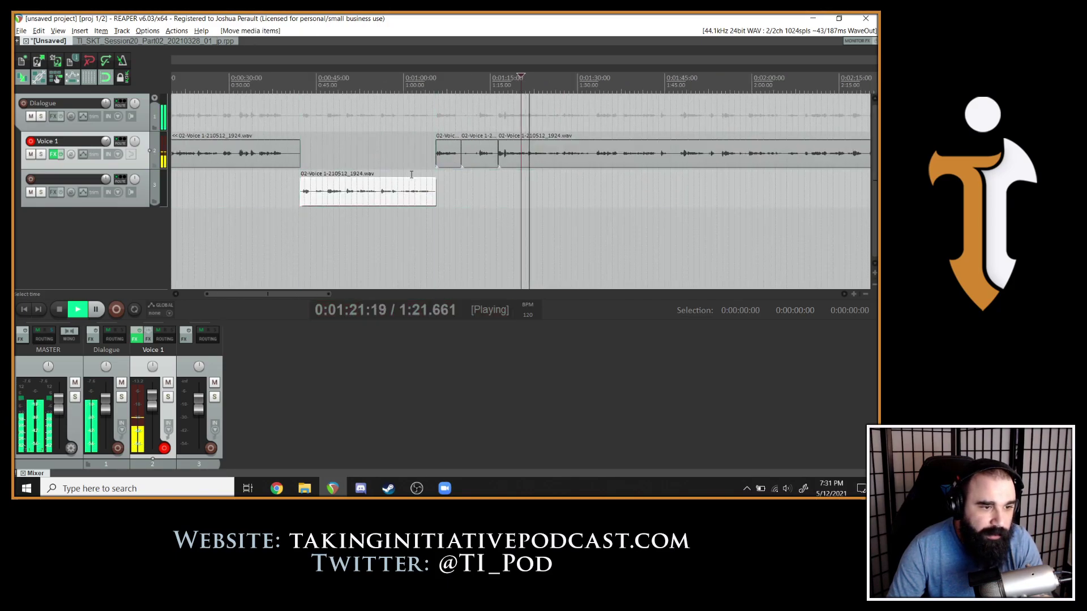
pyautogui.moveTo(480, 156); pyautogui.dragTo(484, 181)
pyautogui.scroll(-2, 487, 181)
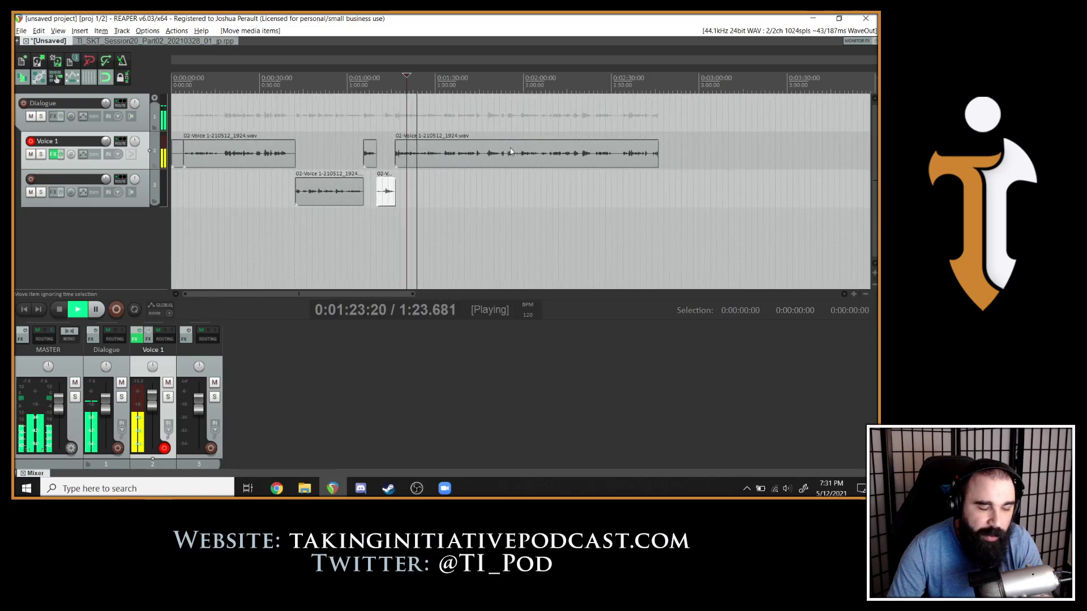
# Split the remaining Voice 1 recording at about 1:33 while listening.
pyautogui.scroll(1, 510, 152)
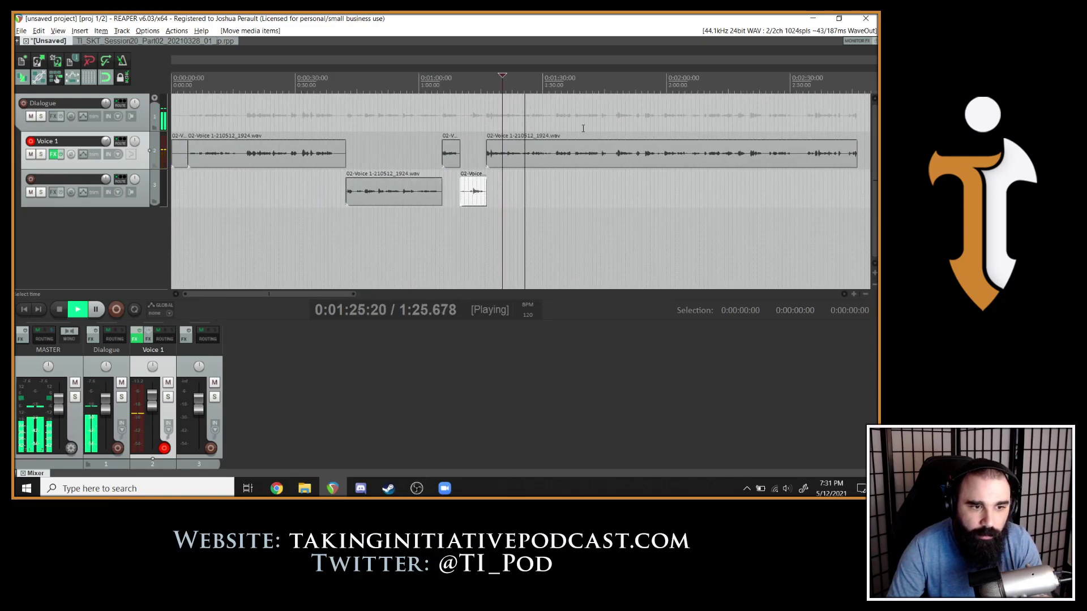
pyautogui.scroll(3, 552, 154)
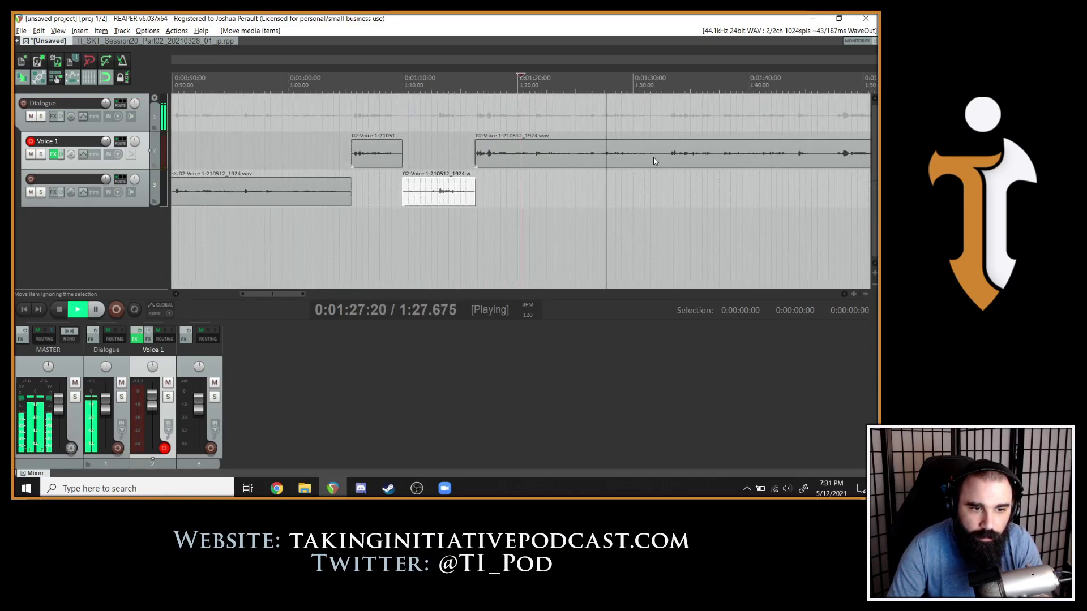
pyautogui.click(666, 157)
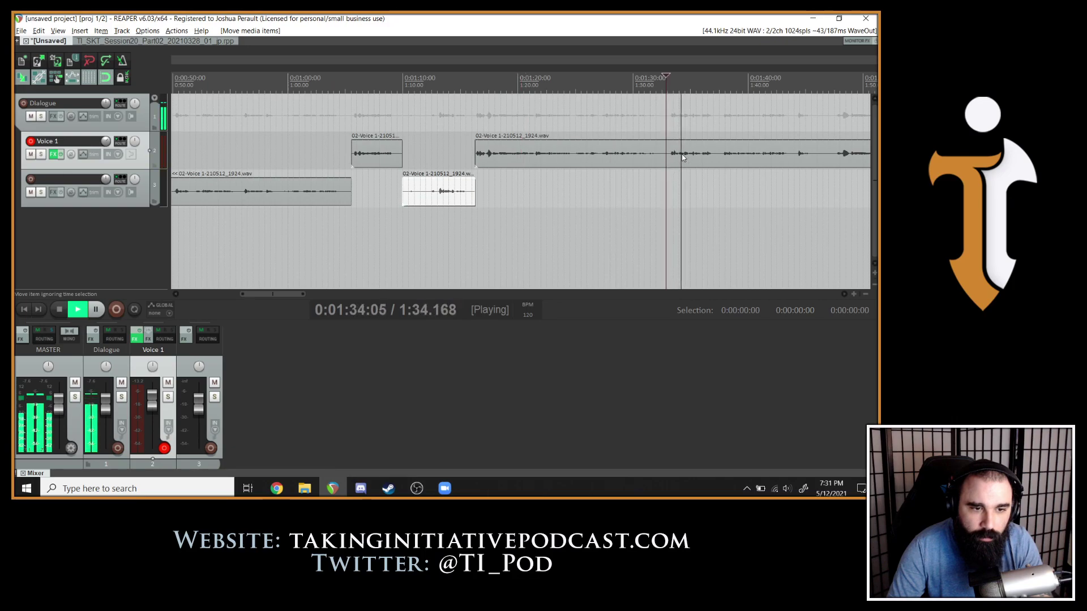
pyautogui.press('s')
# Split the Voice 1 recording at 0:01:43:27 and move the section starting at about 1:33 to the new track.
pyautogui.scroll(-1, 603, 162)
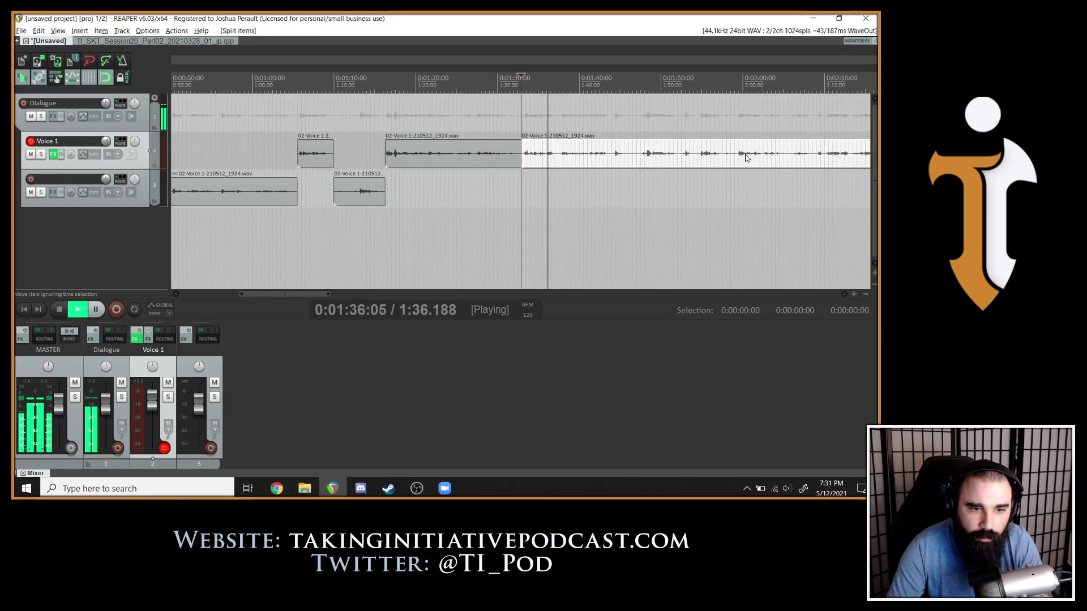
pyautogui.click(604, 160)
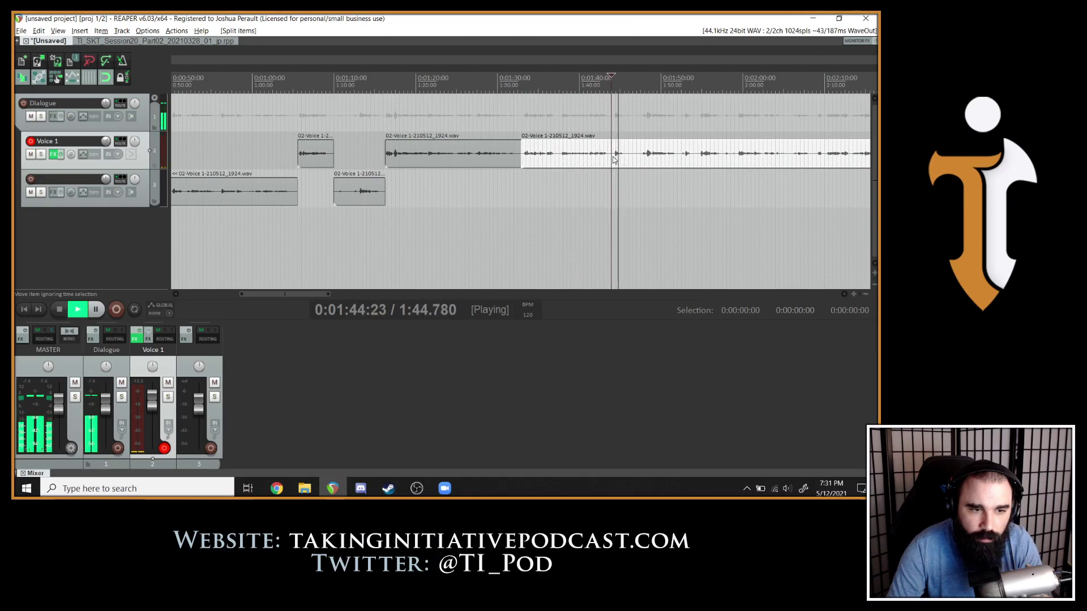
pyautogui.press('s')
pyautogui.press('space')
pyautogui.moveTo(585, 159); pyautogui.dragTo(585, 179)
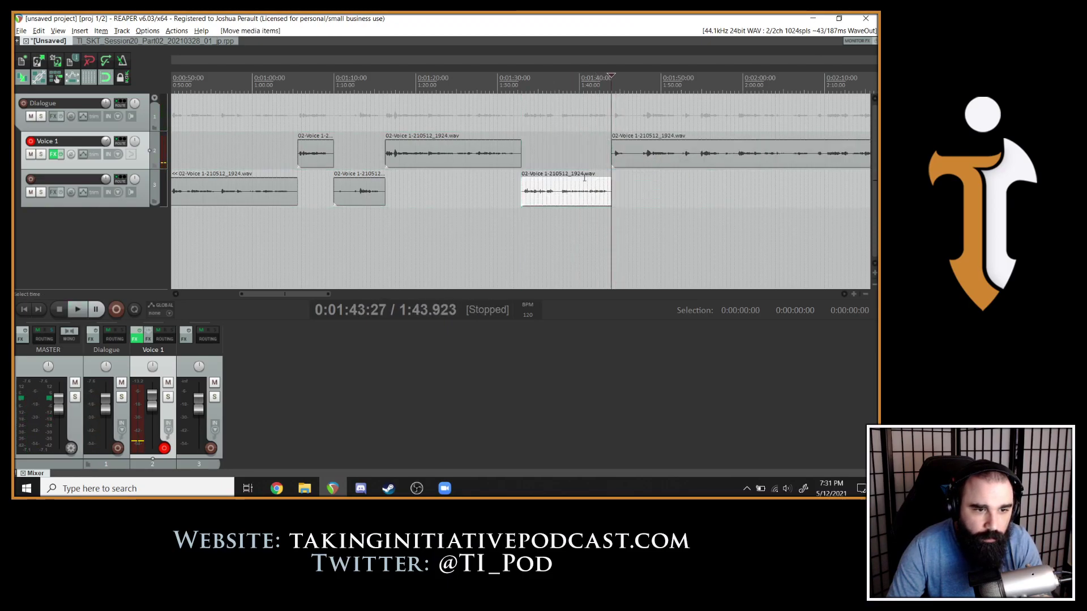
# Split the Voice 1 recording at about 1:46 and play on from about 1:47.
pyautogui.click(628, 159)
pyautogui.press('s')
pyautogui.click(639, 154)
pyautogui.press('space')
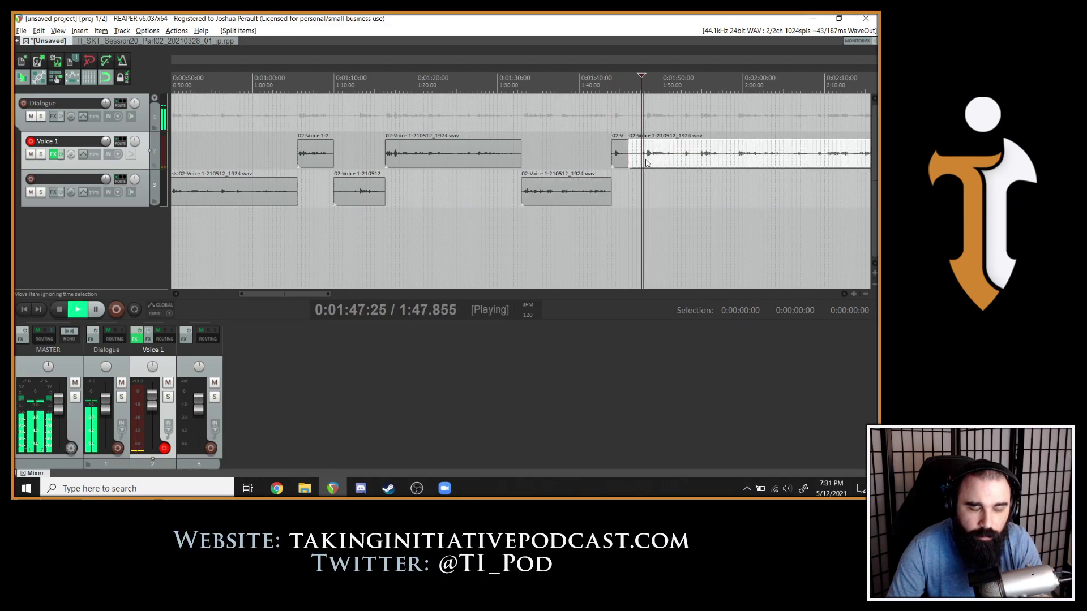
pyautogui.press('s')
pyautogui.click(636, 159)
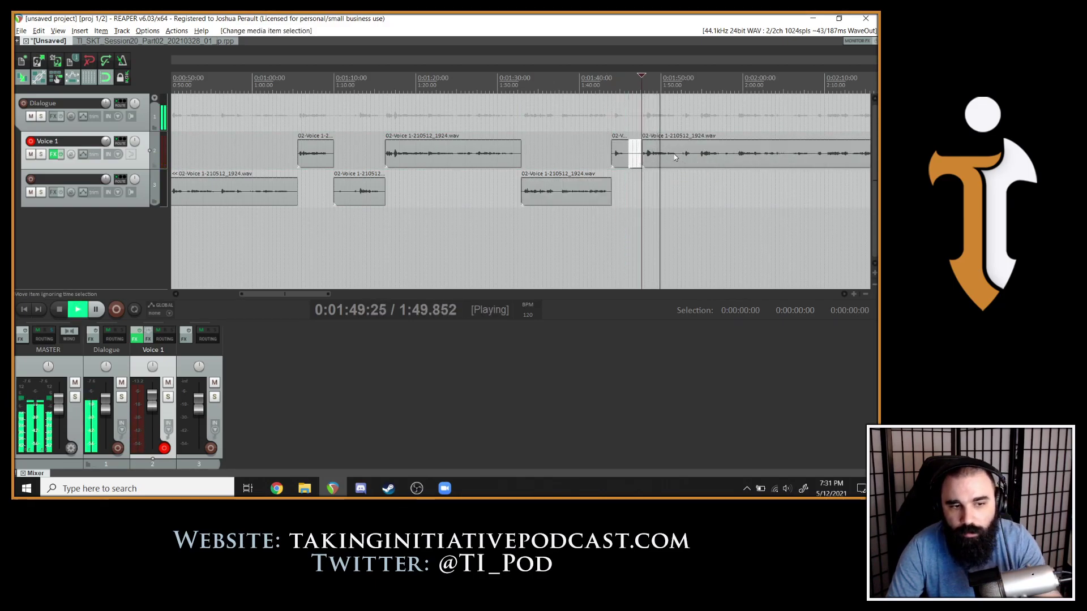
pyautogui.hotkey('ctrl', 'z')
pyautogui.hotkey('ctrl', 'z')
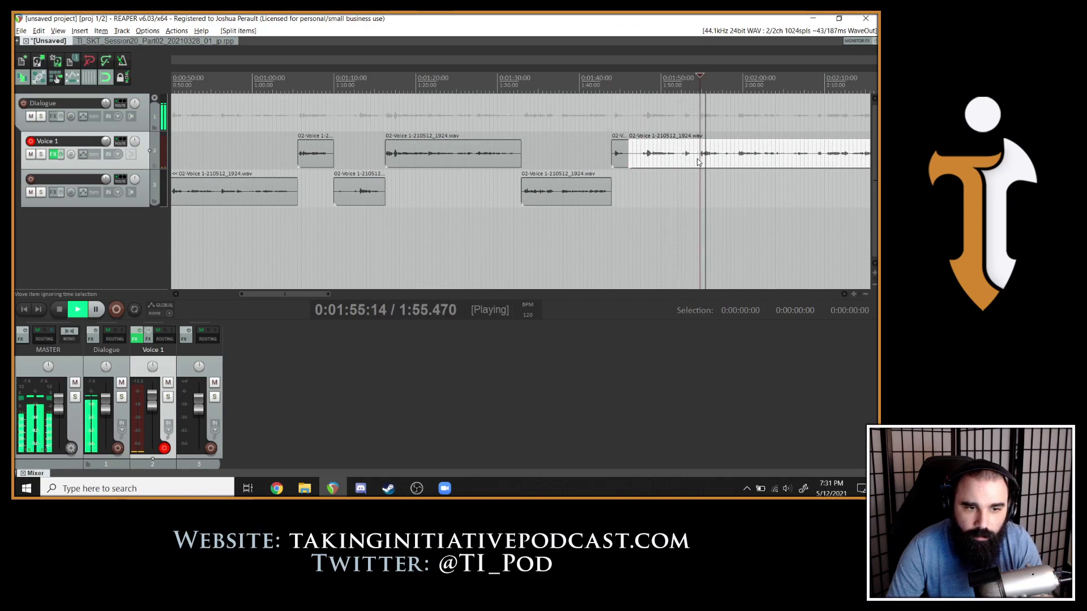
# Split the Voice 1 recording at 0:01:54:07 and move the section starting at about 1:46 to the new track, keeping its timing.
pyautogui.click(697, 163)
pyautogui.press('s')
pyautogui.press('space')
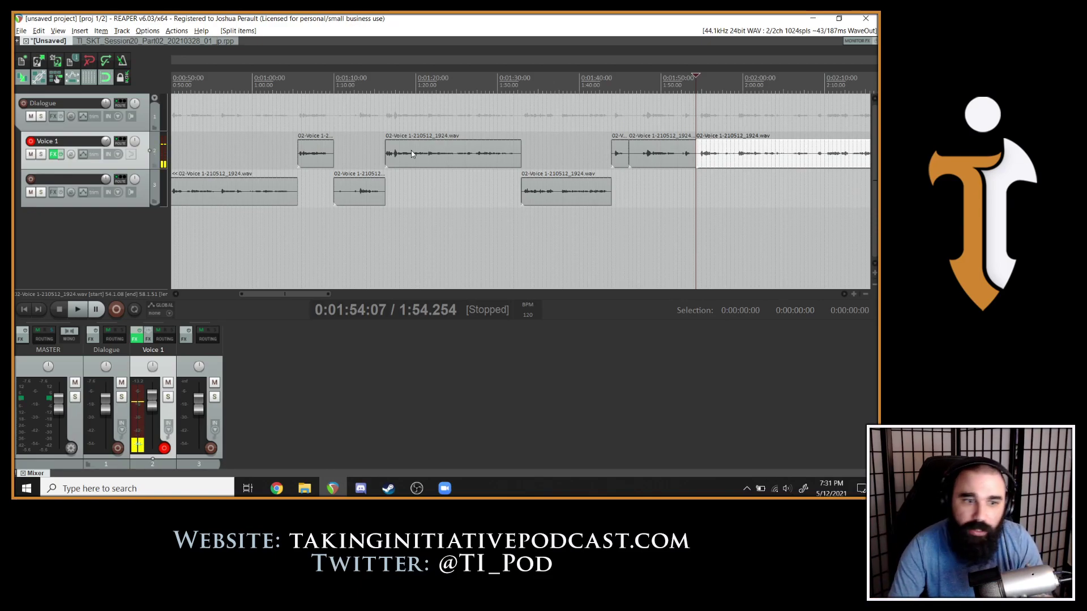
pyautogui.scroll(10, 734, 170)
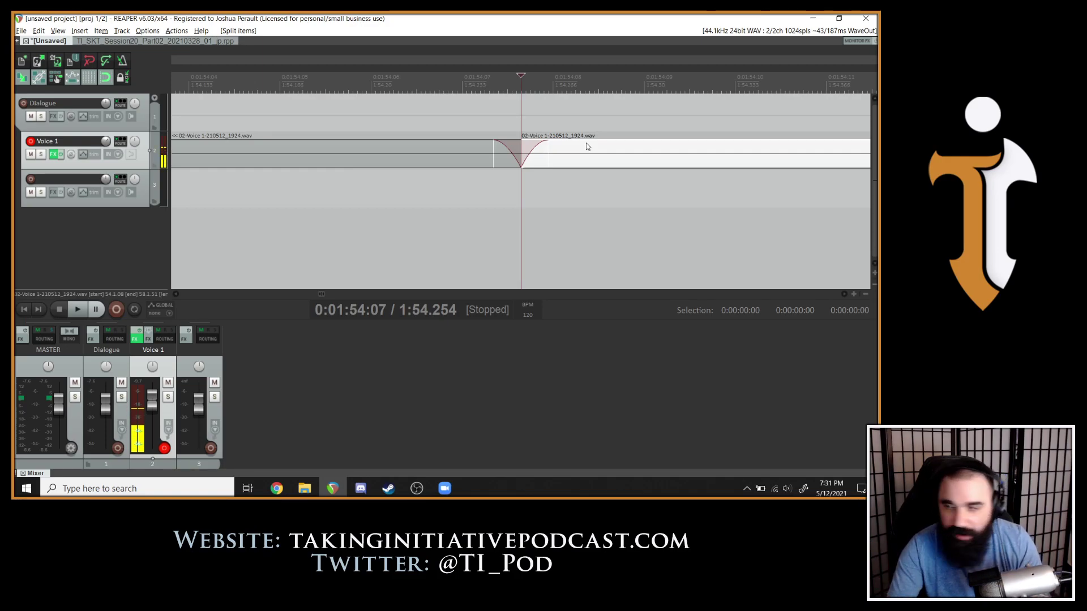
pyautogui.scroll(-10, 558, 164)
pyautogui.scroll(-5, 554, 159)
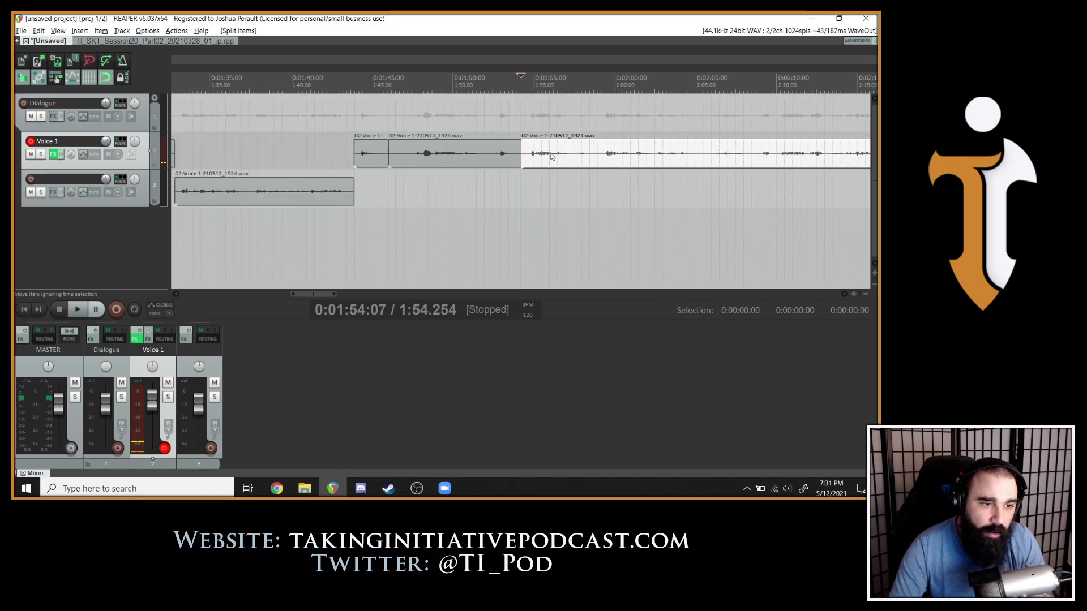
pyautogui.moveTo(451, 164); pyautogui.dragTo(451, 192)
pyautogui.scroll(-2, 542, 141)
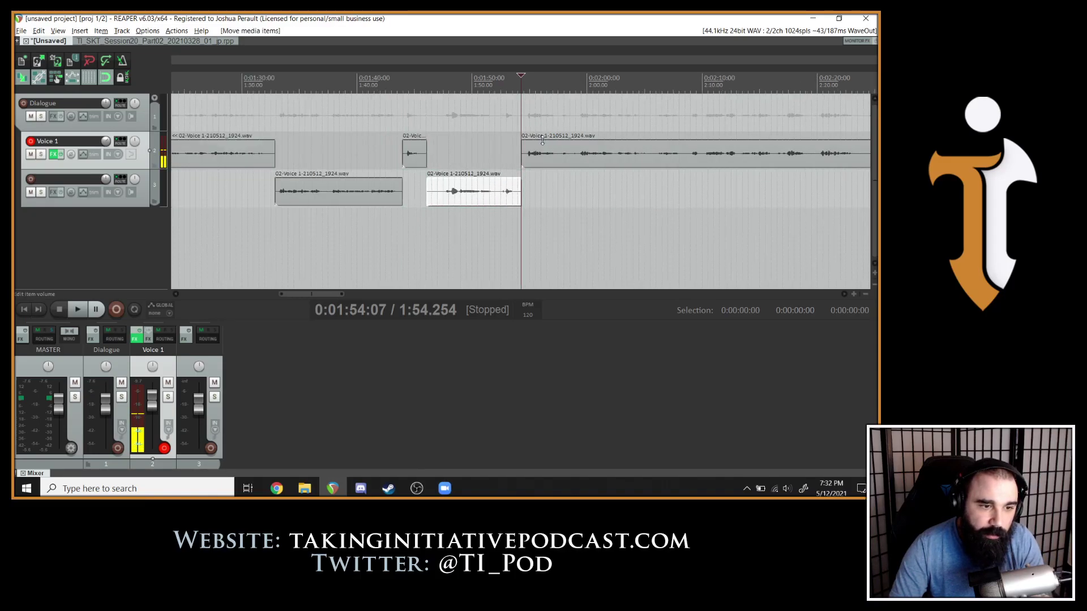
pyautogui.press('space')
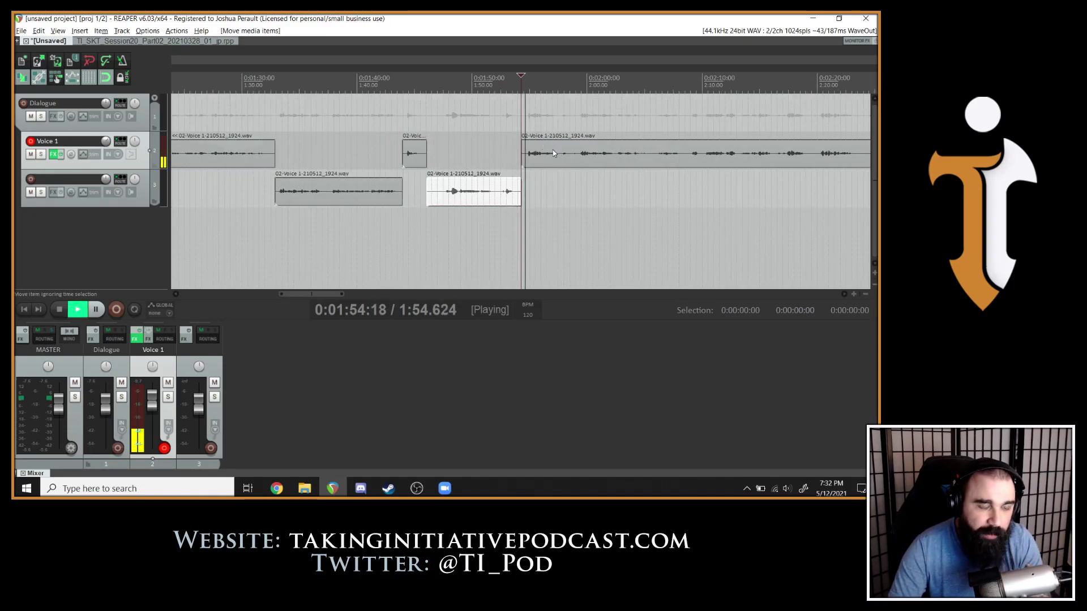
pyautogui.press('space')
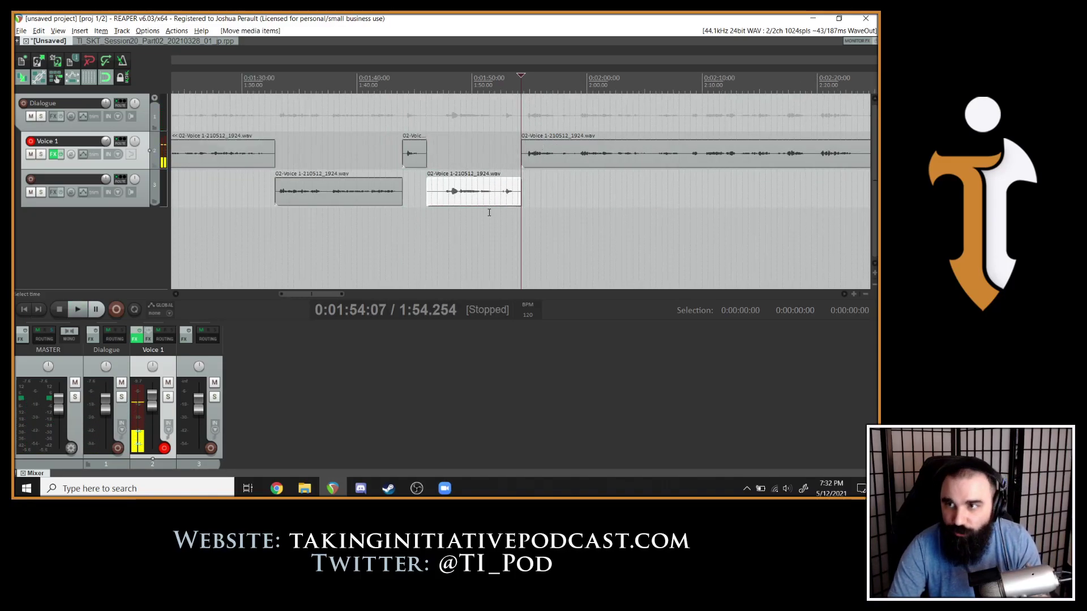
pyautogui.click(463, 202)
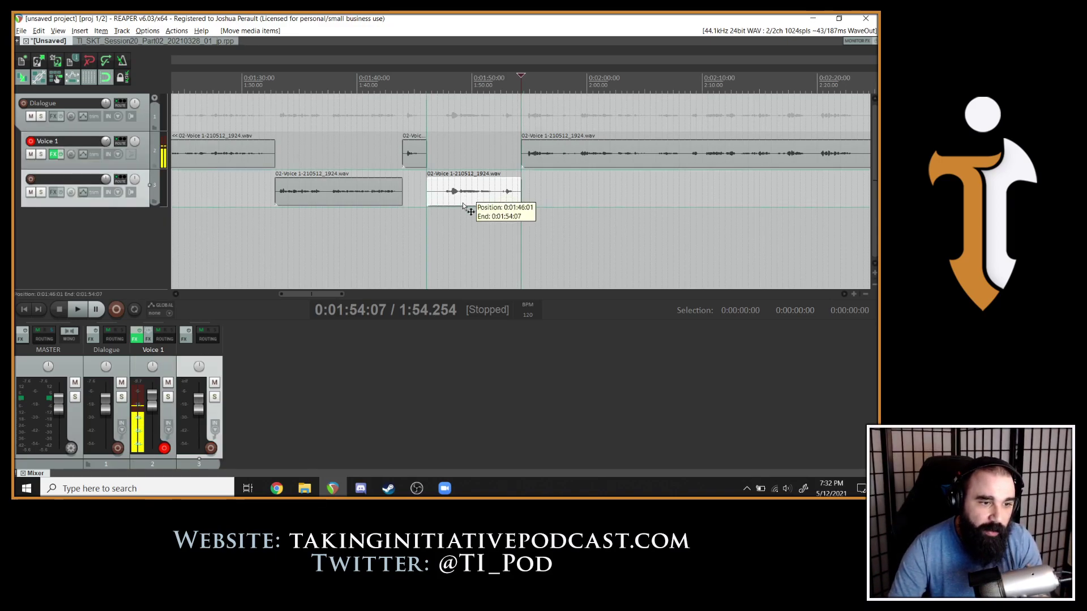
pyautogui.moveTo(463, 203); pyautogui.dragTo(492, 185)
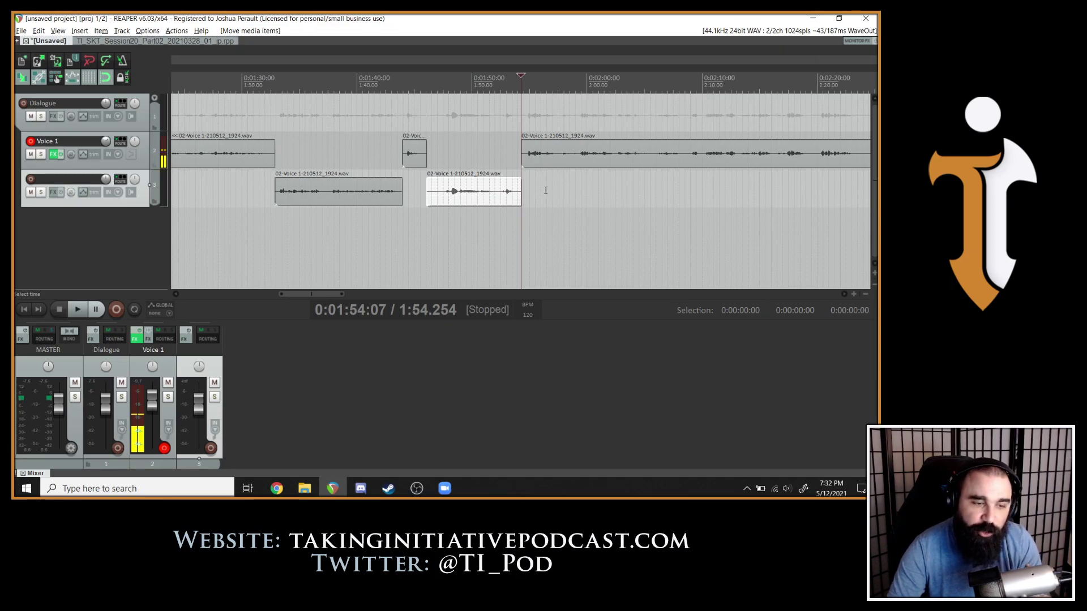
# Listen on from about 1:54 and split the Voice 1 recording at 0:02:06:03.
pyautogui.scroll(5, 572, 170)
pyautogui.press('space')
pyautogui.click(580, 190)
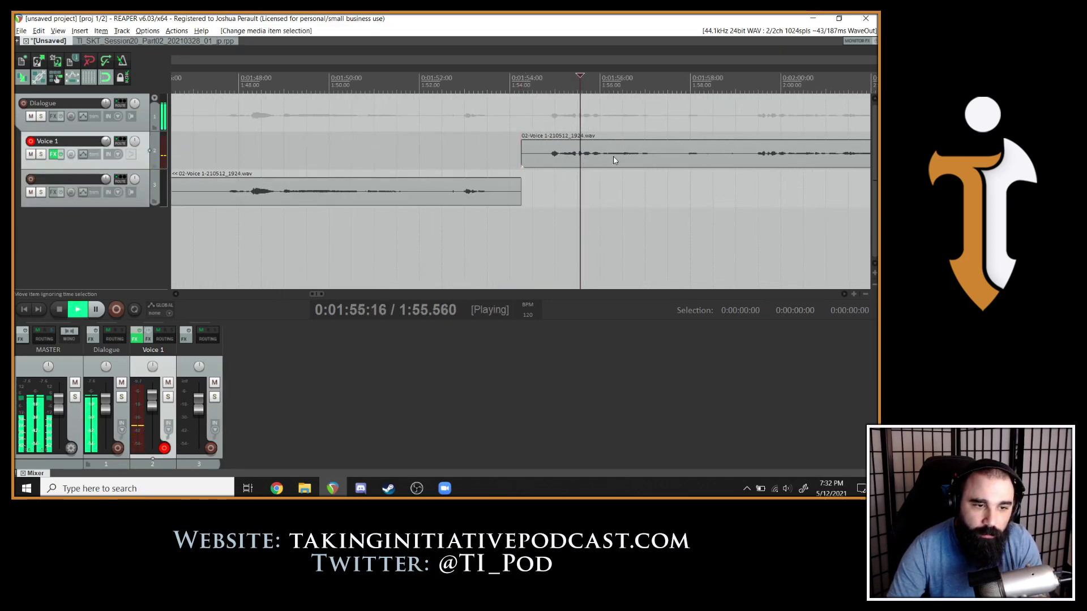
pyautogui.scroll(-3, 644, 159)
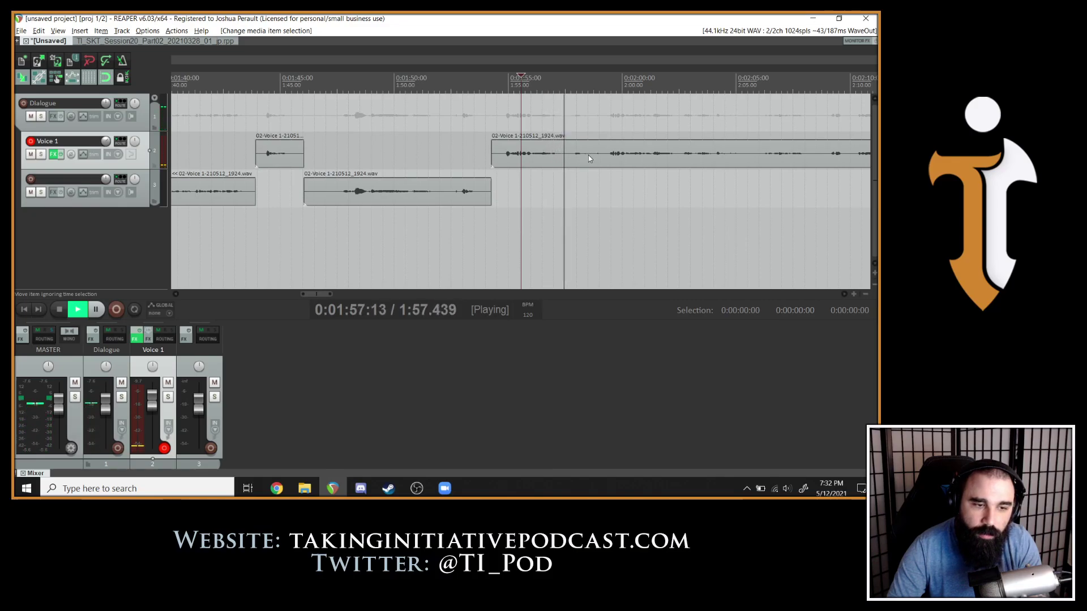
pyautogui.click(671, 158)
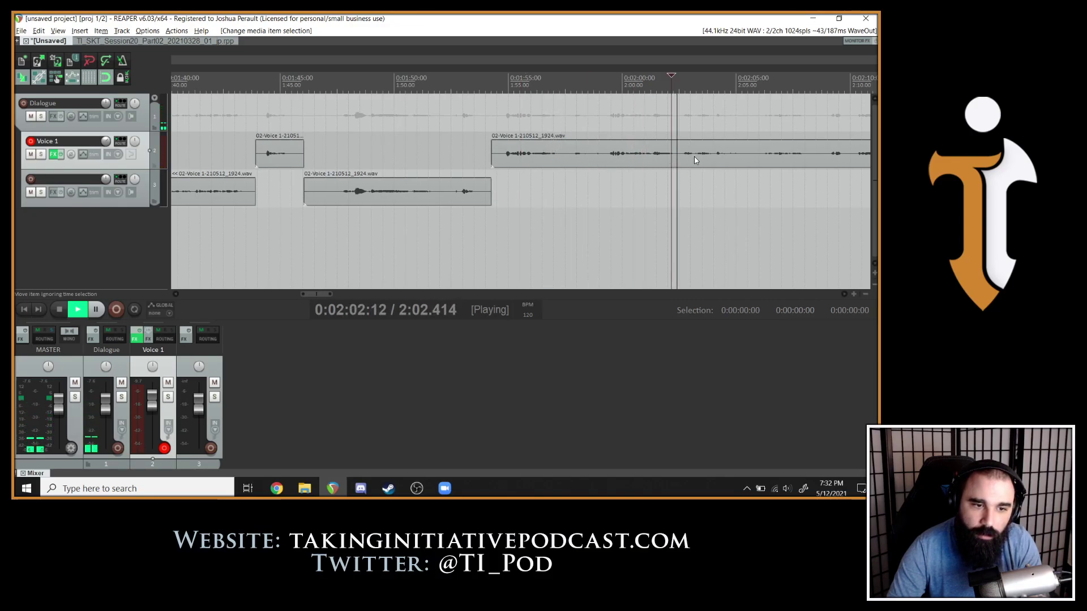
pyautogui.click(722, 158)
pyautogui.moveTo(764, 158); pyautogui.dragTo(773, 160)
pyautogui.press('s')
# Listen on and split the Voice 1 recording at 0:02:19:23, moving the section starting at about 2:06 to the new track.
pyautogui.scroll(-3, 773, 160)
pyautogui.click(557, 160)
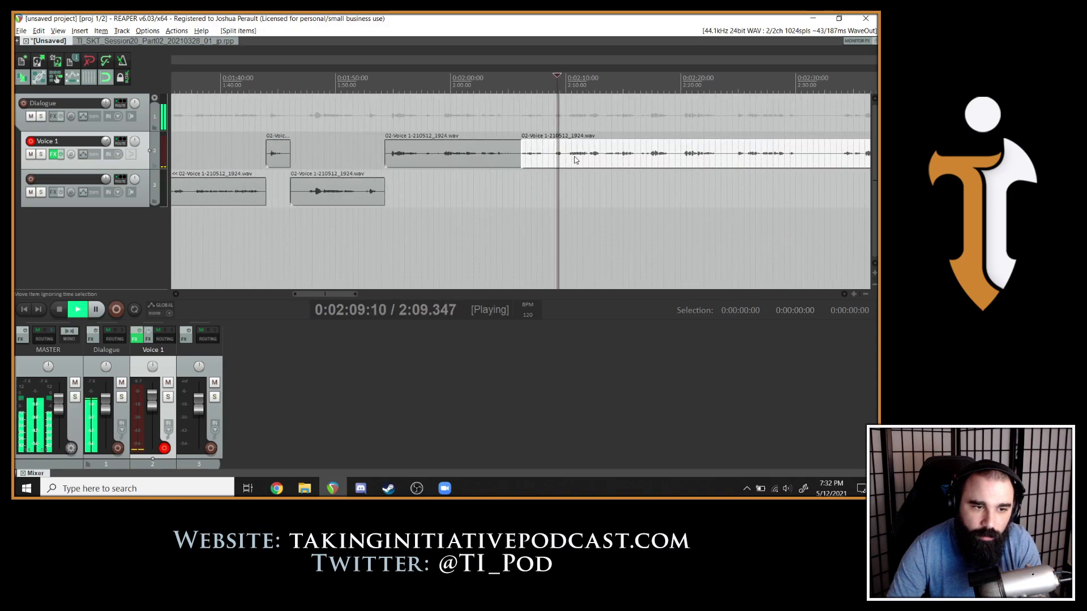
pyautogui.click(601, 161)
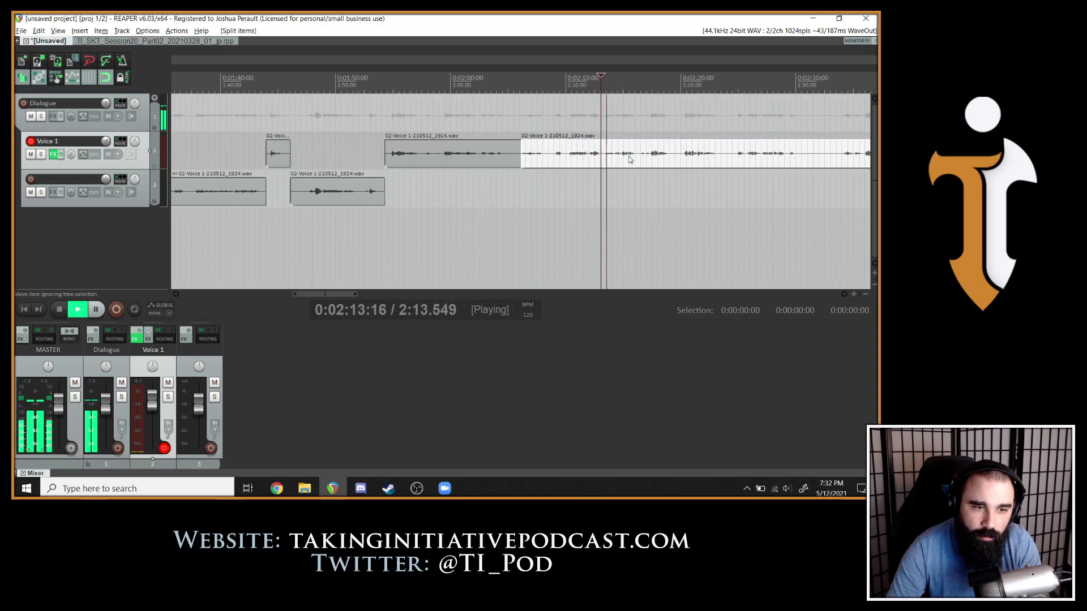
pyautogui.click(630, 160)
pyautogui.click(644, 161)
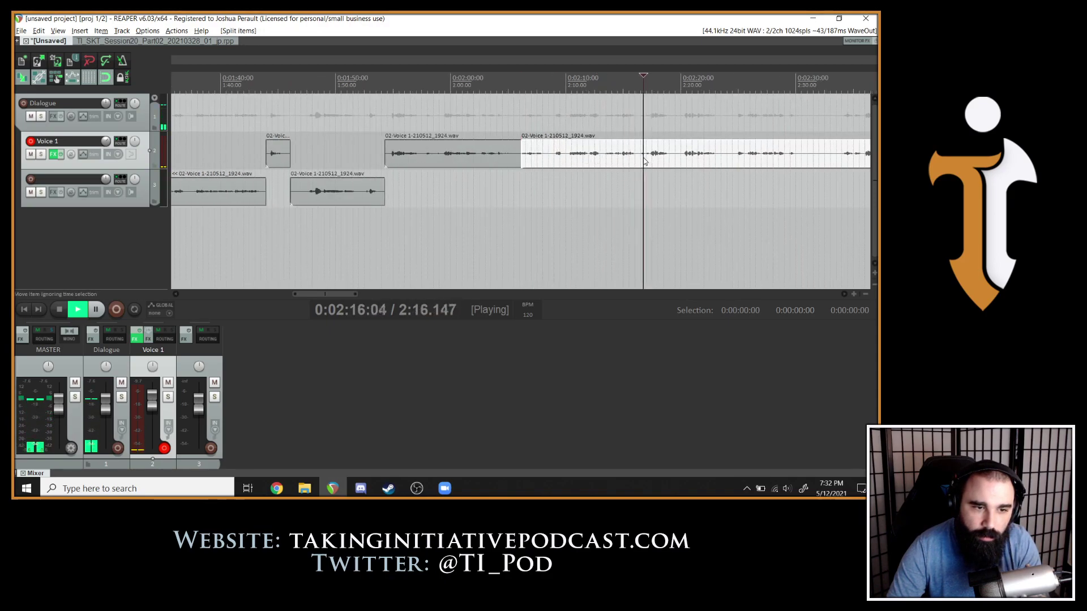
pyautogui.click(681, 157)
pyautogui.press('space')
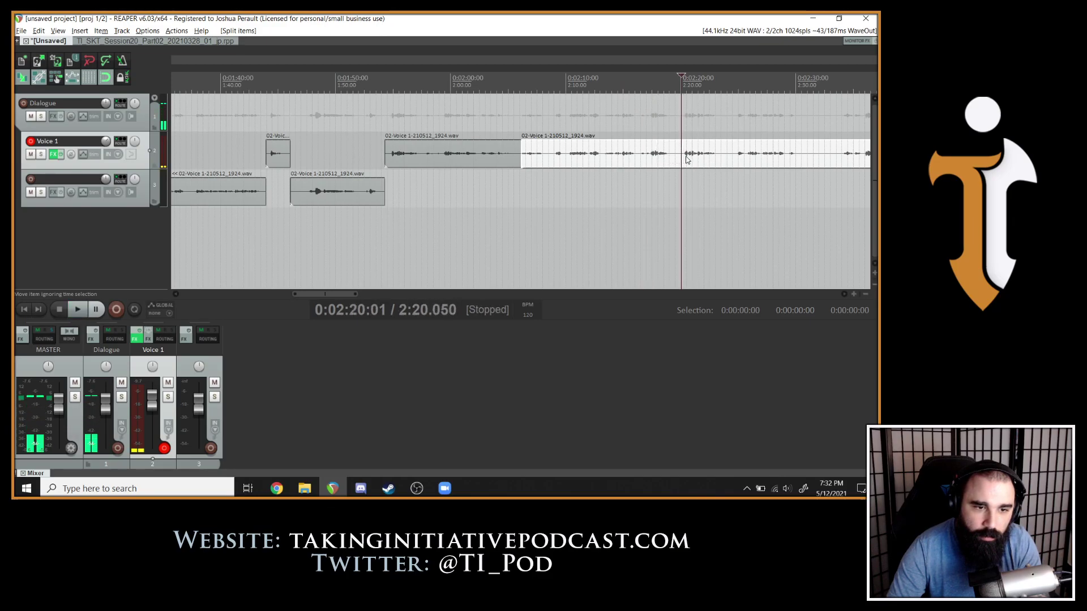
pyautogui.click(678, 160)
pyautogui.press('s')
pyautogui.moveTo(623, 138); pyautogui.dragTo(623, 175)
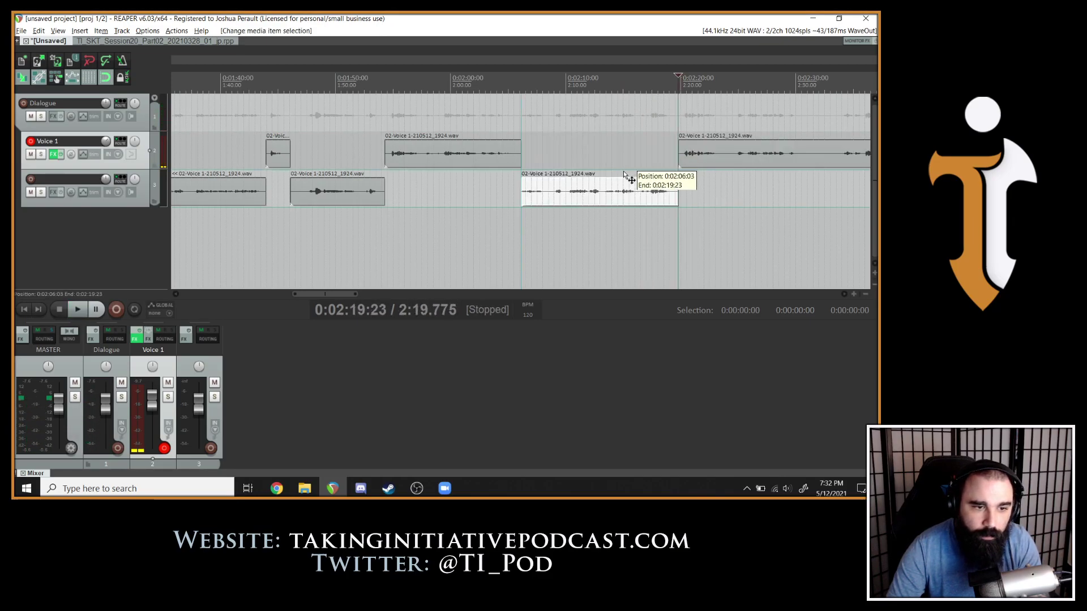
# Split the Voice 1 recording at about 2:23 while listening and play on from about 2:25.
pyautogui.press('space')
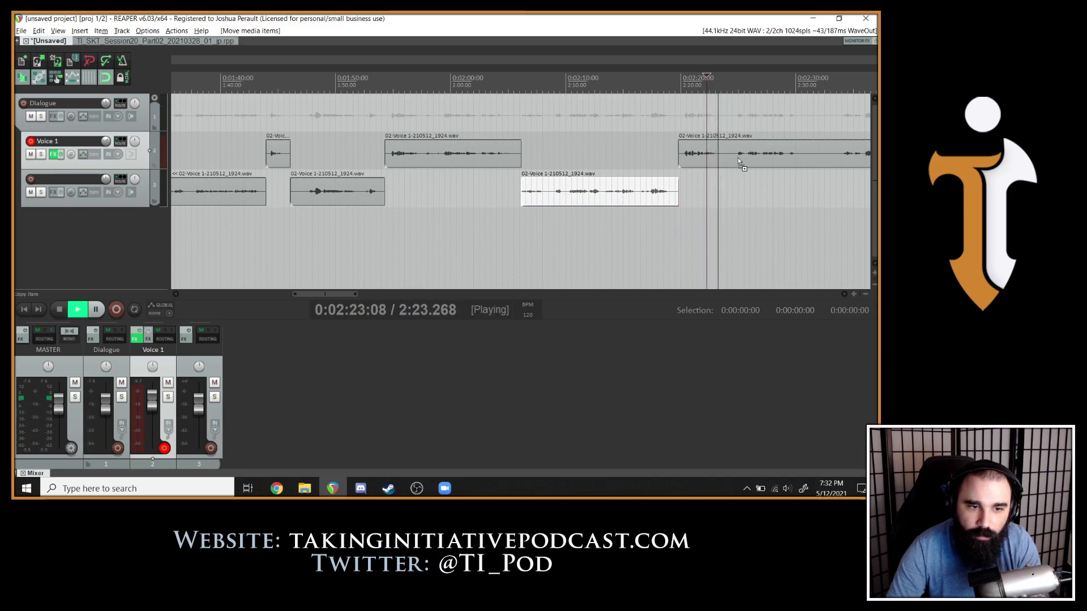
pyautogui.click(735, 162)
pyautogui.hotkey('ctrl', 'space')
pyautogui.press('s')
pyautogui.click(741, 160)
pyautogui.press('space')
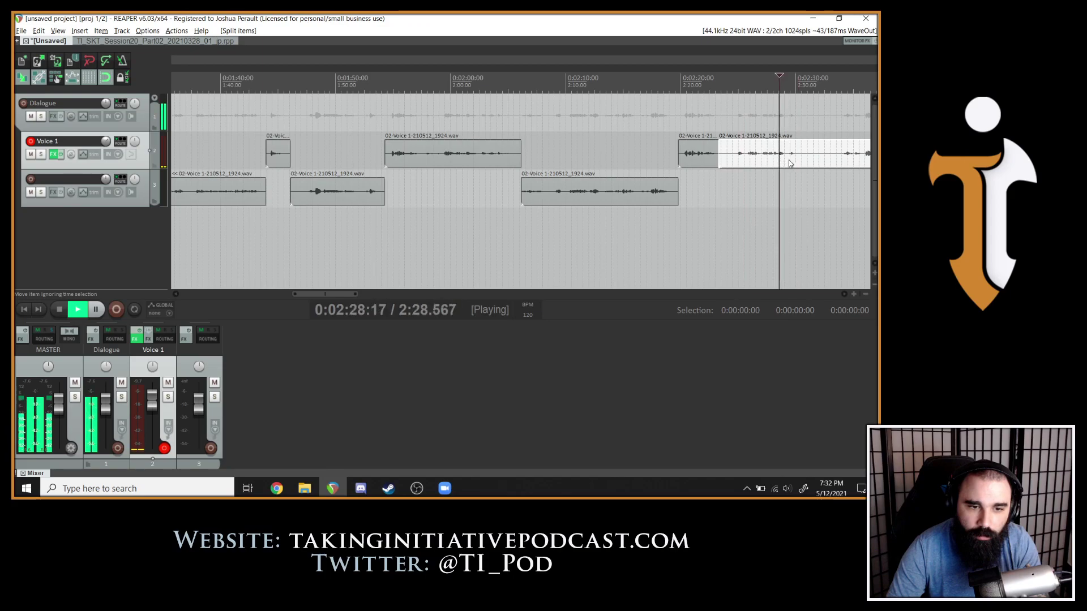
# Pause playback after the speech ends and split the Voice 1 recording at 0:02:30:02.
pyautogui.scroll(-2, 799, 162)
pyautogui.scroll(2, 800, 162)
pyautogui.hotkey('ctrl', 'space')
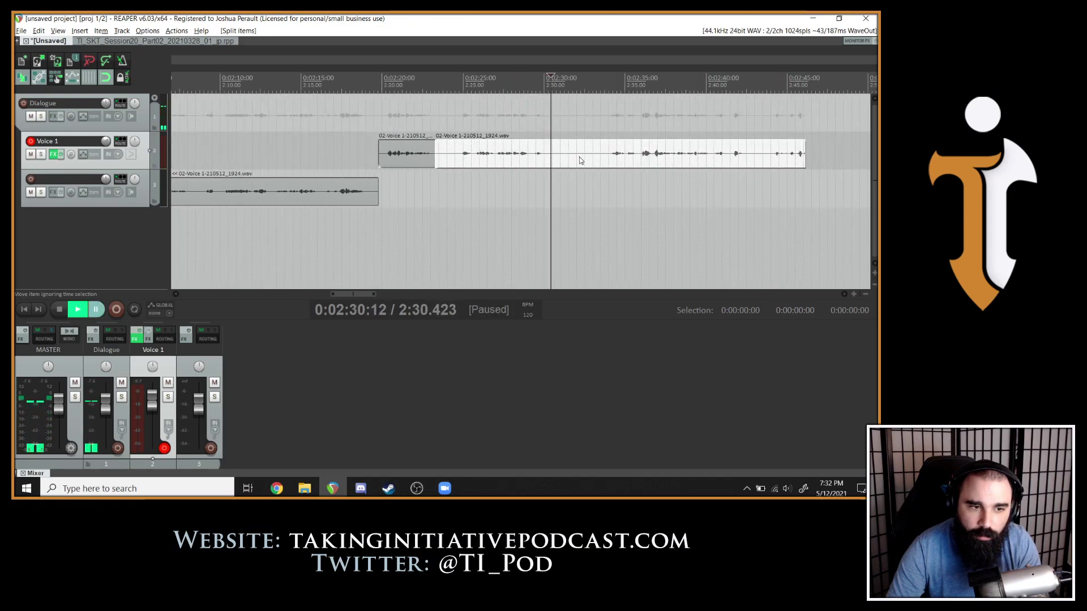
pyautogui.click(546, 159)
pyautogui.press('s')
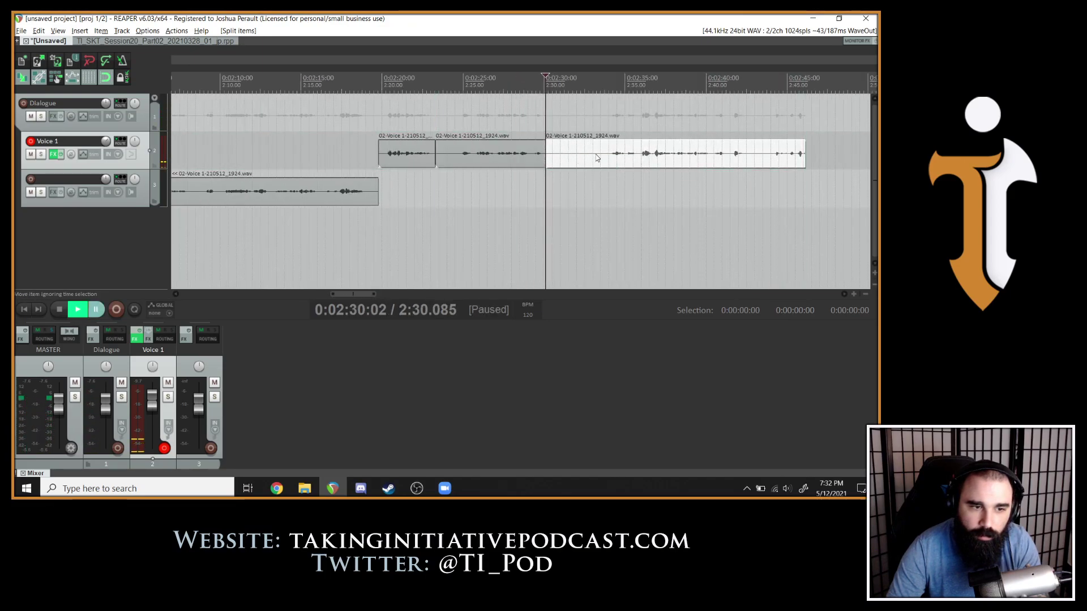
# Move the Voice 1 section at about 2:23–2:30 to the new track and listen to the rest of the recording.
pyautogui.click(608, 154)
pyautogui.press('space')
pyautogui.moveTo(510, 154); pyautogui.dragTo(512, 190)
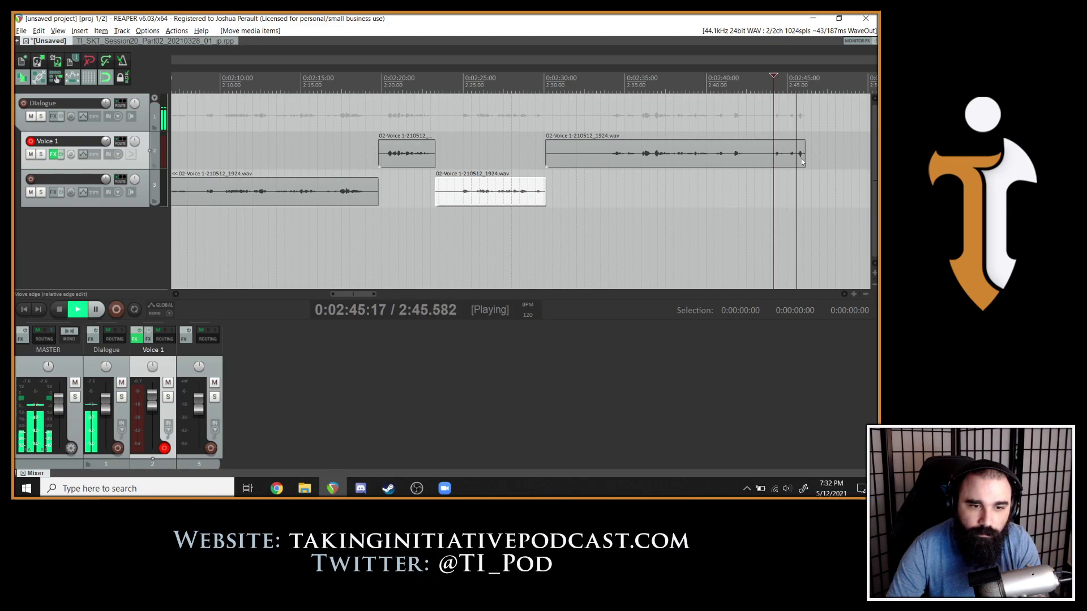
pyautogui.press('space')
pyautogui.press('space')
pyautogui.press('space')
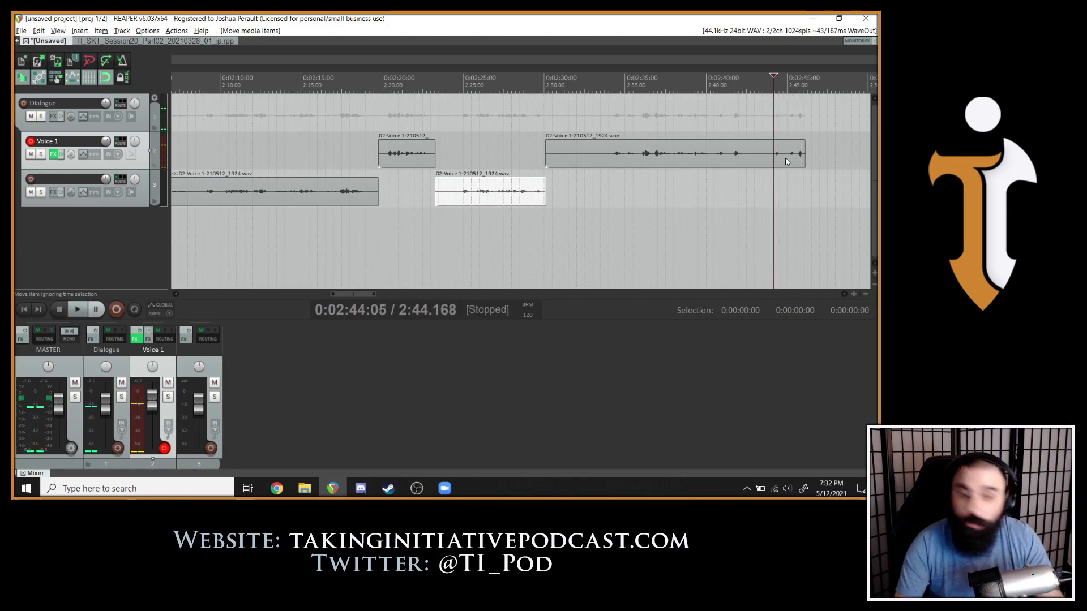
# Start saving the project and create a folder named EditingTwitchStream inside Reaper > Misc on the Data (D:) drive.
pyautogui.hotkey('ctrl', 's')
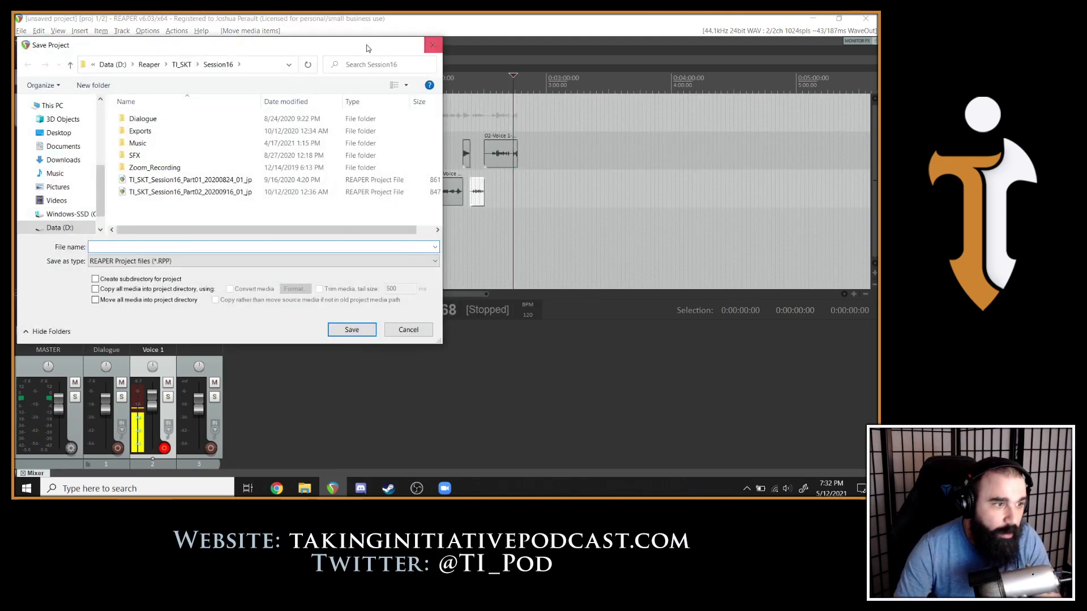
pyautogui.click(149, 64)
pyautogui.doubleClick(136, 130)
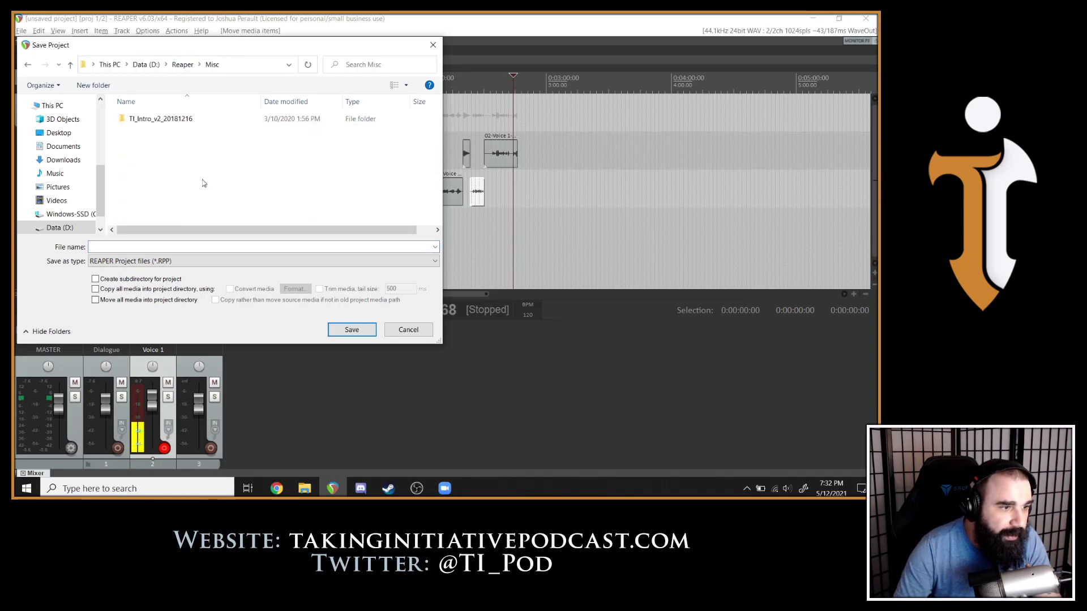
pyautogui.hotkey('ctrl', 'shift', 'n')
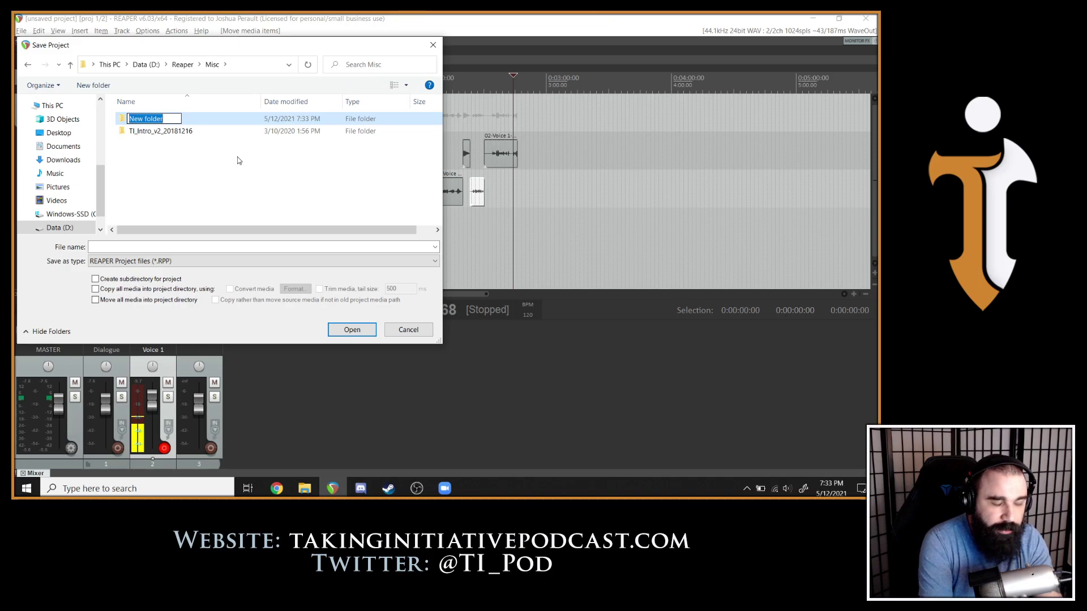
pyautogui.write('Reaper › Misc › E')
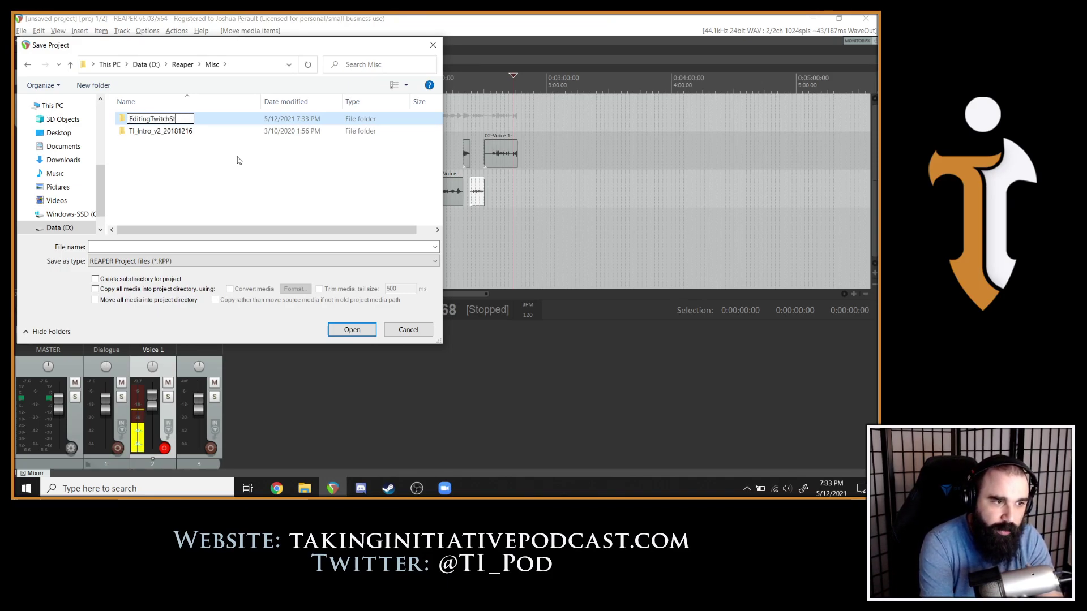
pyautogui.write('ditingTwitchStream')
pyautogui.press('Return')
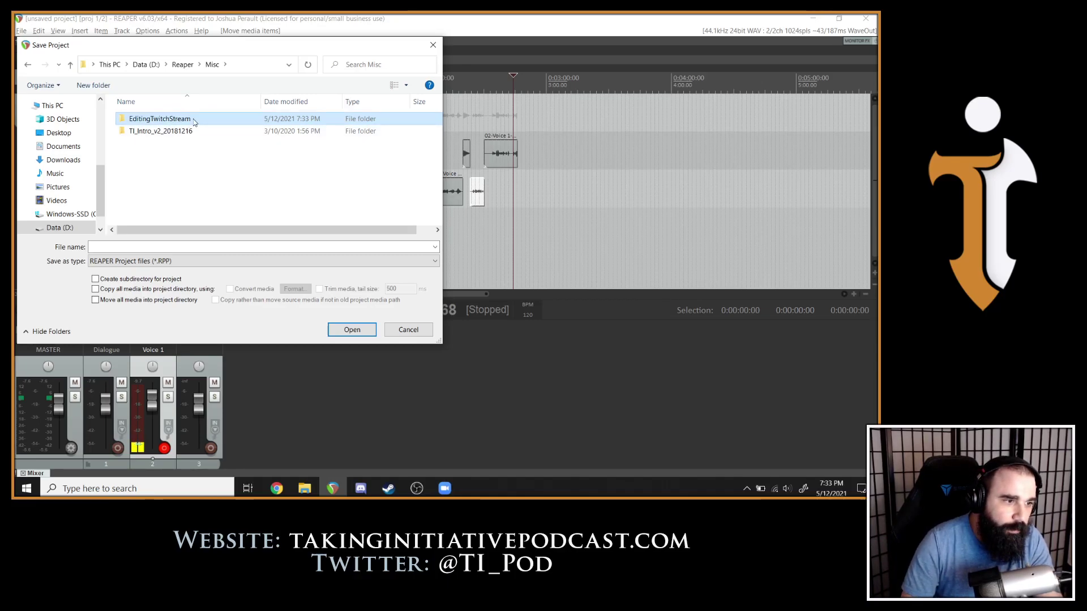
# Create a subfolder named Session01 inside the EditingTwitchStream folder.
pyautogui.press('Return')
pyautogui.hotkey('ctrl', 'shift', 'n')
pyautogui.write('Session ')
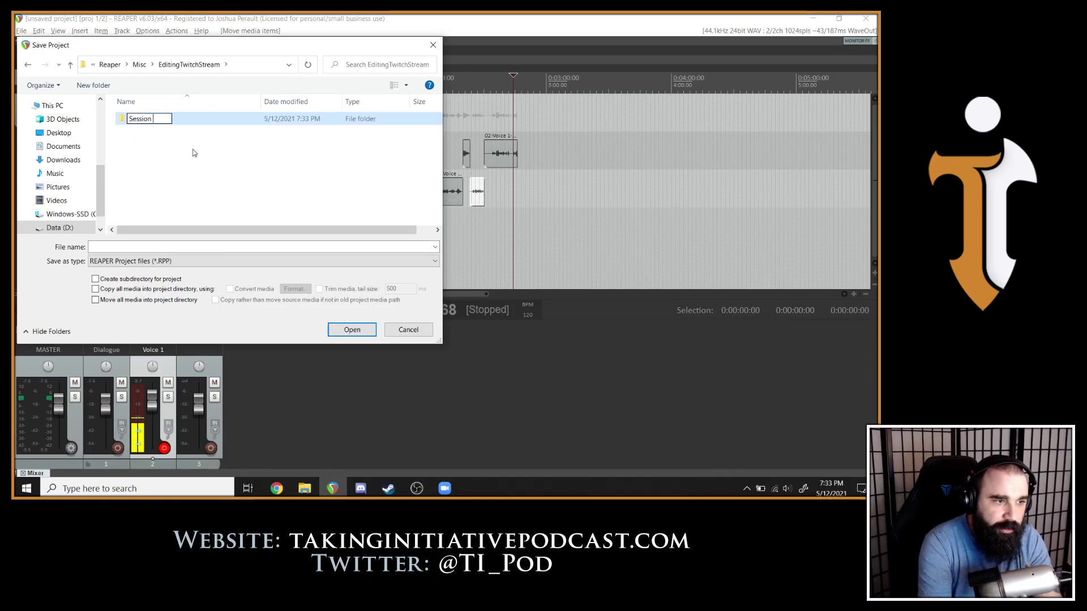
pyautogui.write('01')
pyautogui.press('Return')
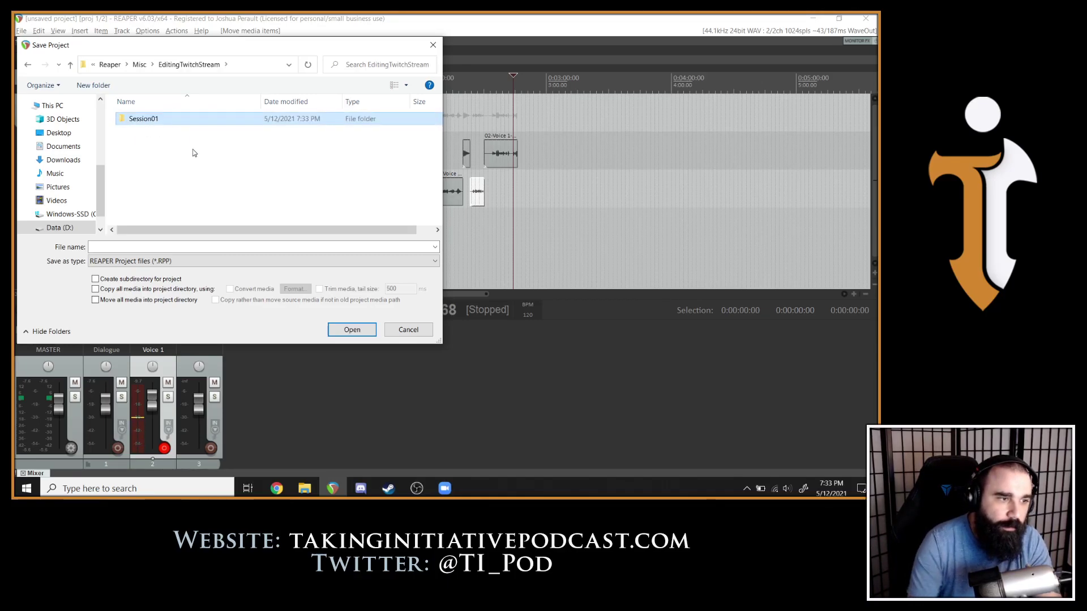
# Create a subfolder named Dialogue inside the Session01 folder.
pyautogui.doubleClick(126, 119)
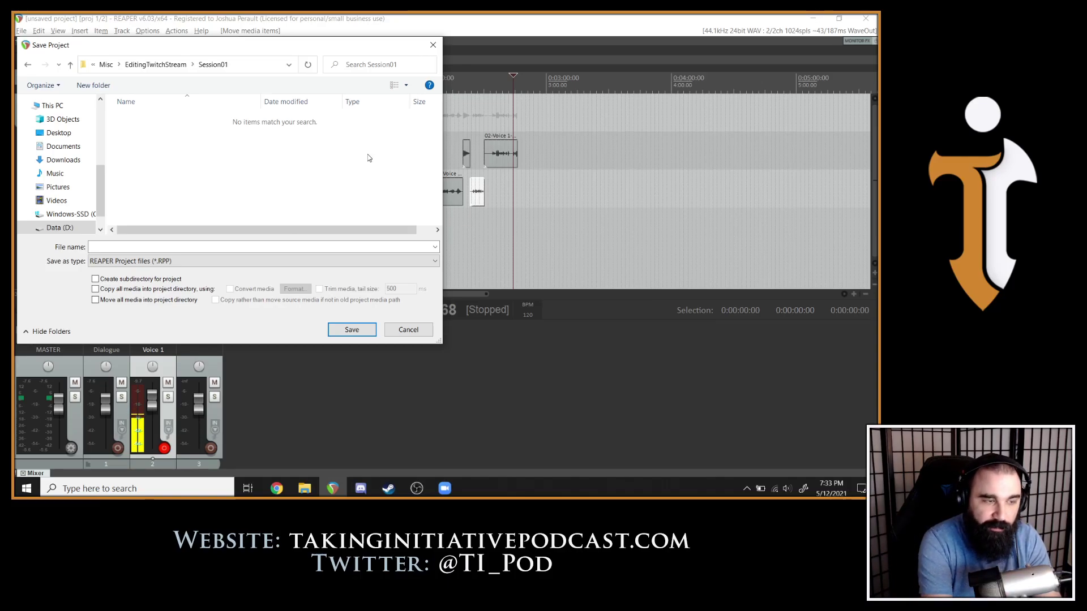
pyautogui.hotkey('ctrl', 'shift', 'n')
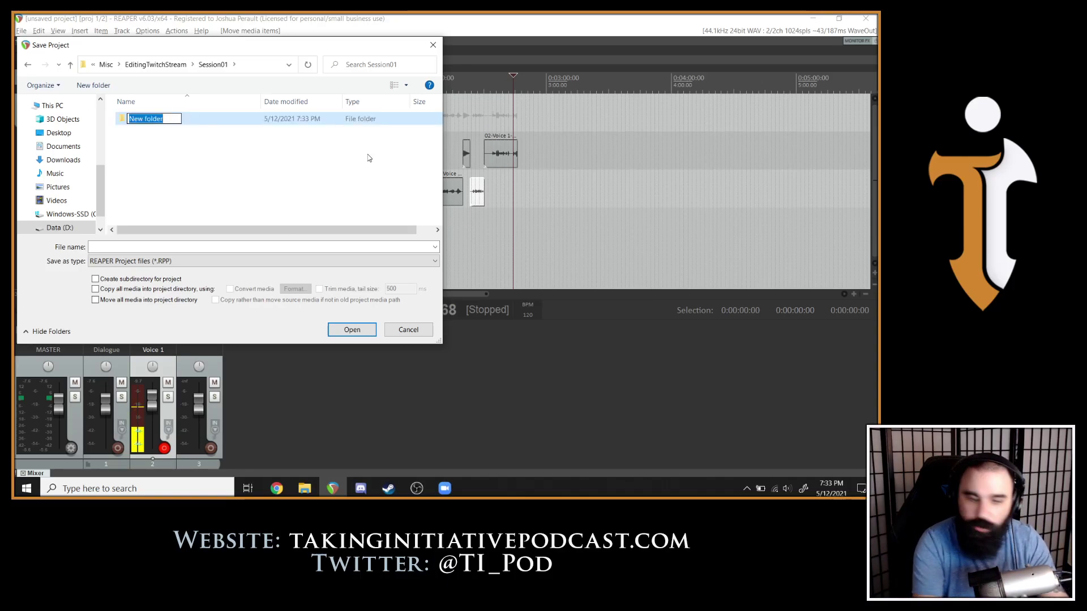
pyautogui.write('Dialogue')
pyautogui.press('Return')
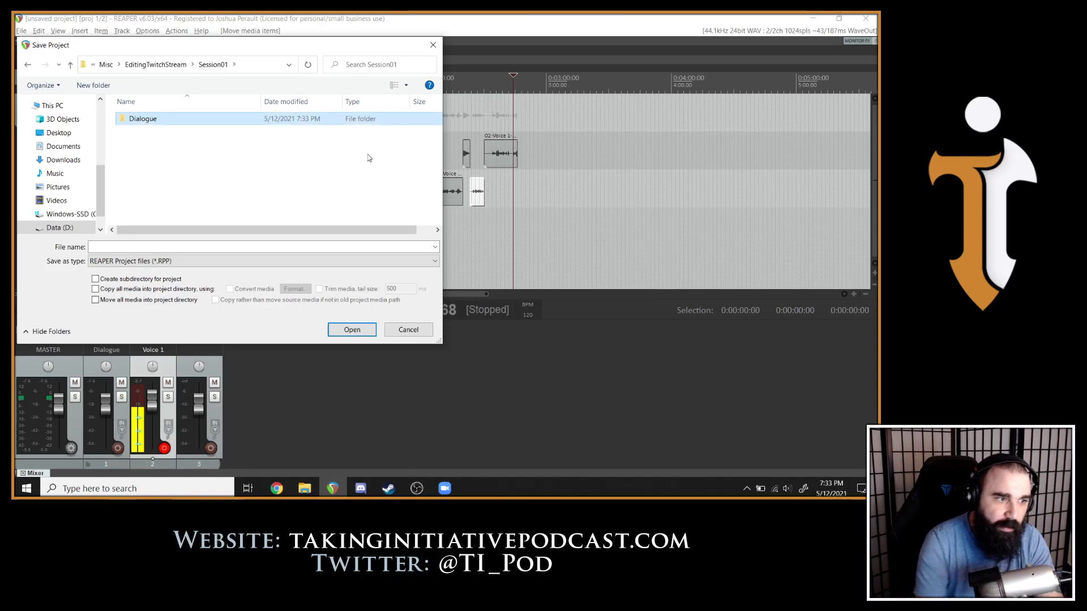
# Create a subfolder named Exports inside the Session01 folder.
pyautogui.click(150, 175)
pyautogui.hotkey('ctrl', 'shift', 'n')
pyautogui.press('BackSpace')
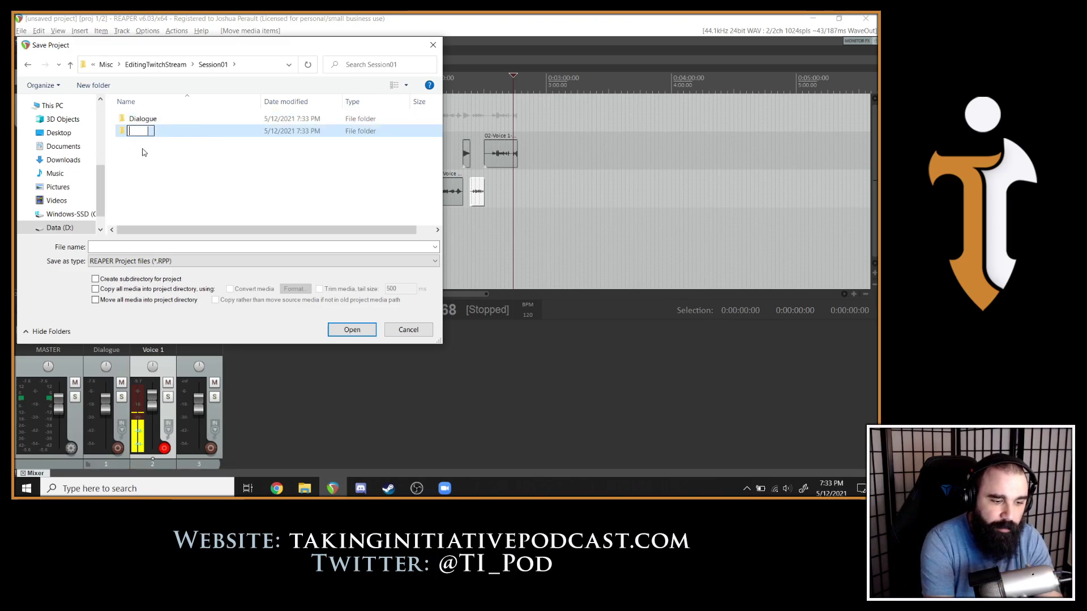
pyautogui.press('Return')
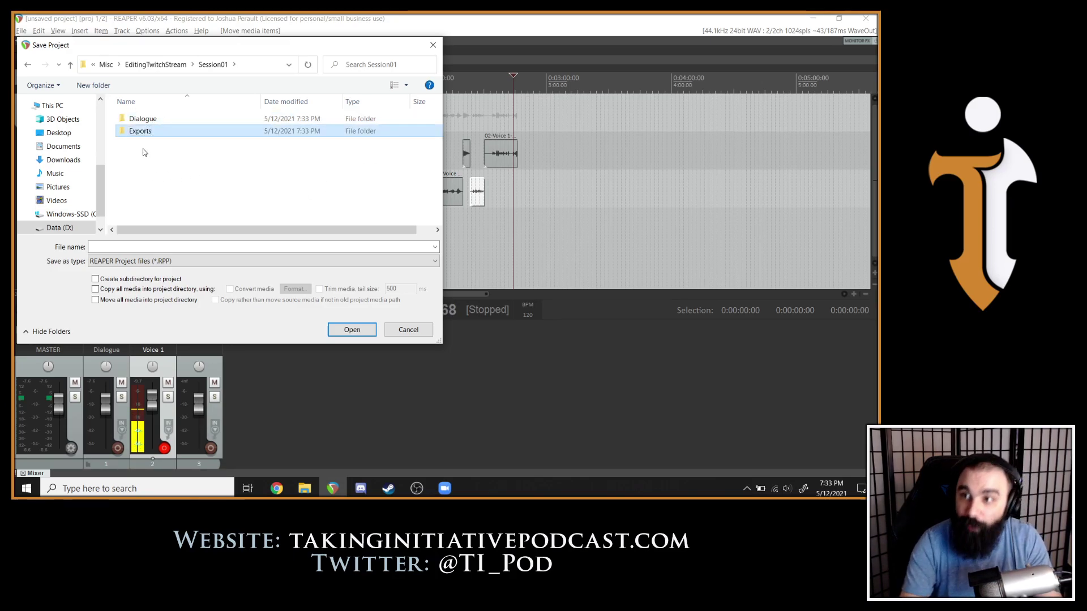
# Create two more subfolders named Music and SFX inside the Session01 folder.
pyautogui.click(155, 145)
pyautogui.hotkey('ctrl', 'shift', 'n')
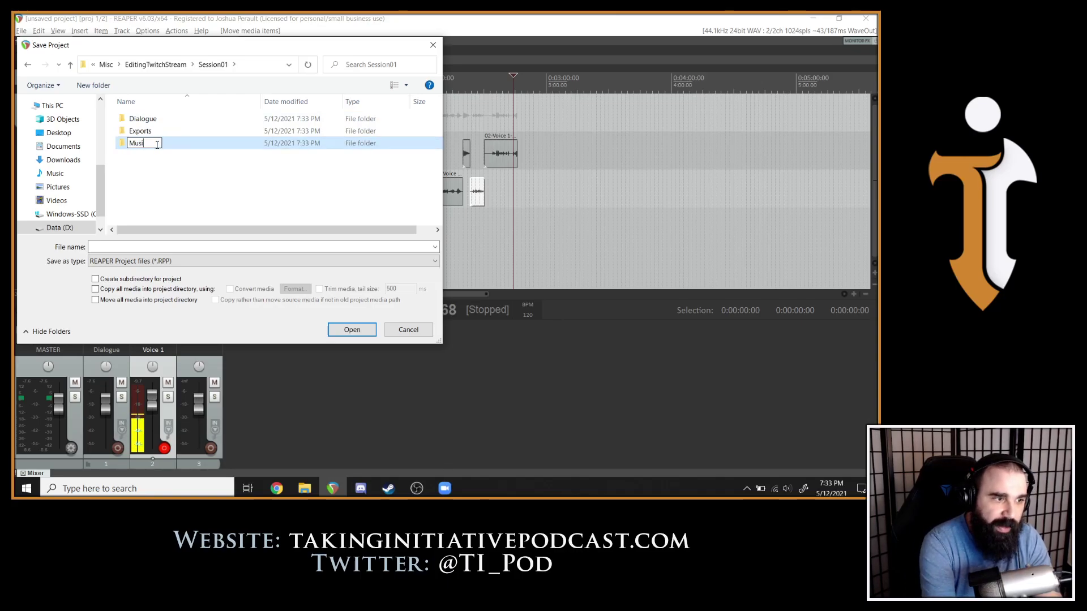
pyautogui.click(173, 186)
pyautogui.hotkey('ctrl', 'shift', 'n')
pyautogui.write('SFX')
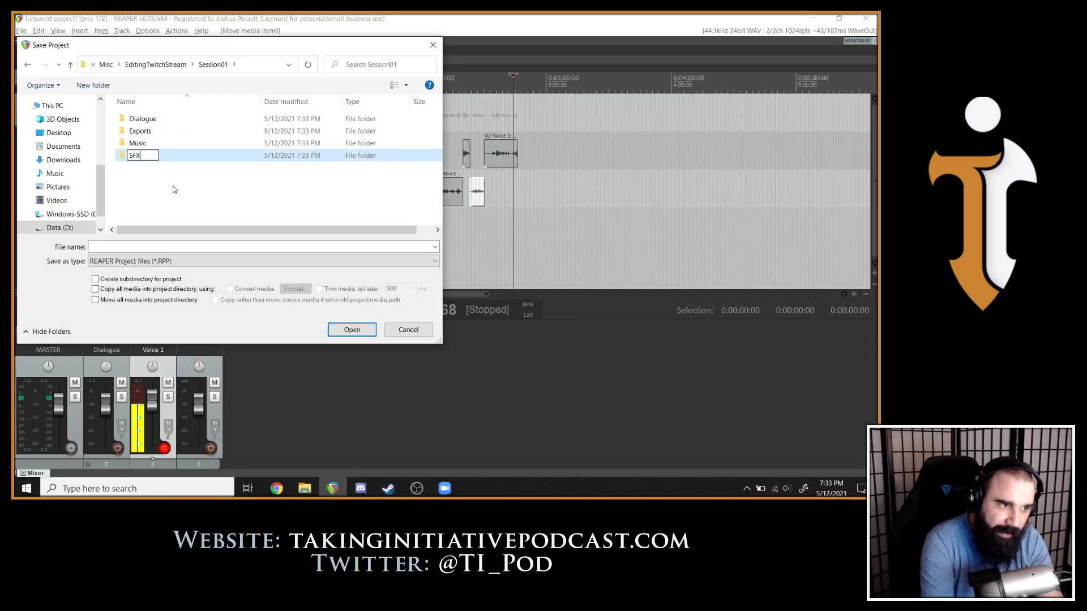
pyautogui.press('Return')
pyautogui.click(216, 184)
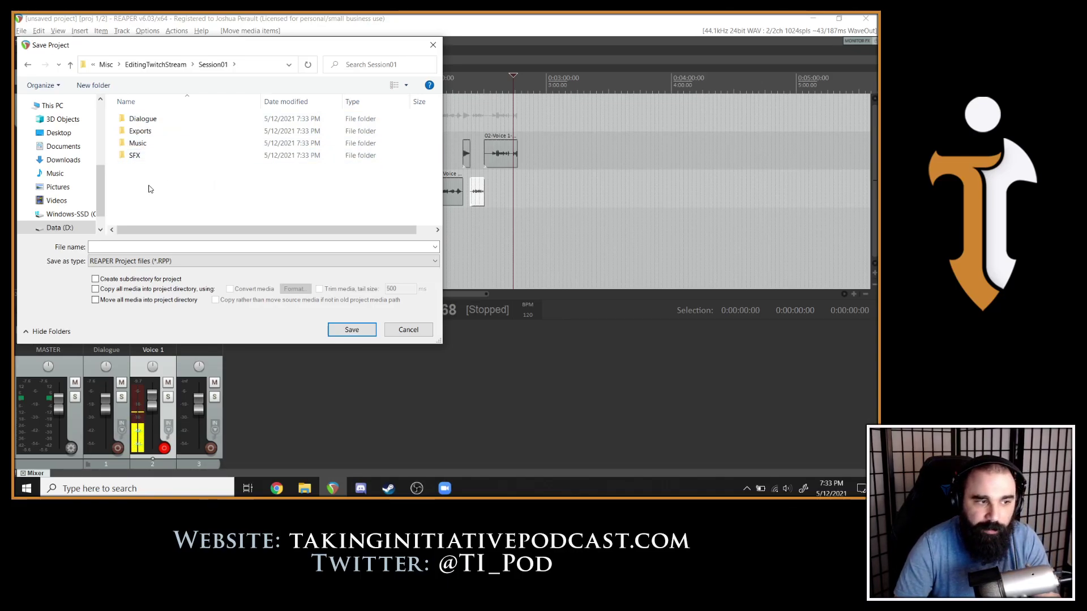
# Save the project in the Session01 folder as TI_EditingTwitchStream_Session01_20210512_01_jp.
pyautogui.click(261, 246)
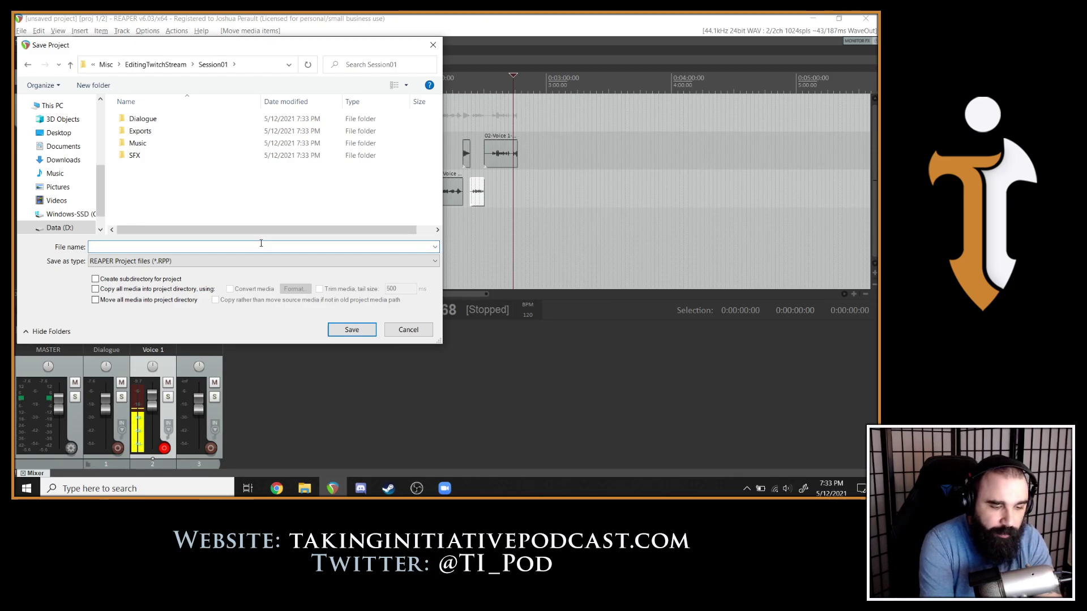
pyautogui.write('TI_Editing')
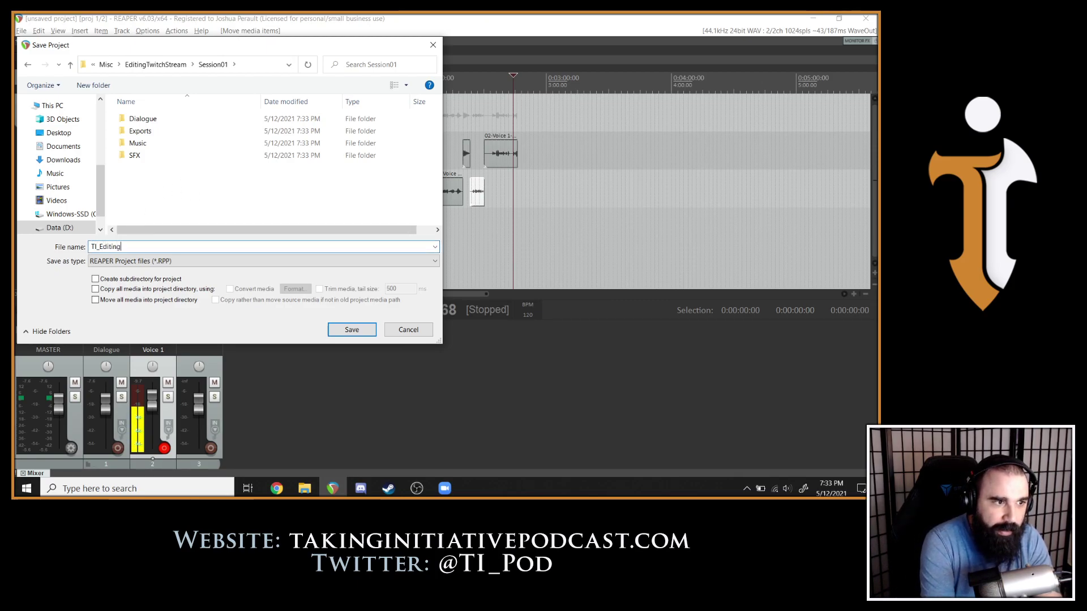
pyautogui.write('TwitchStream_Session01_')
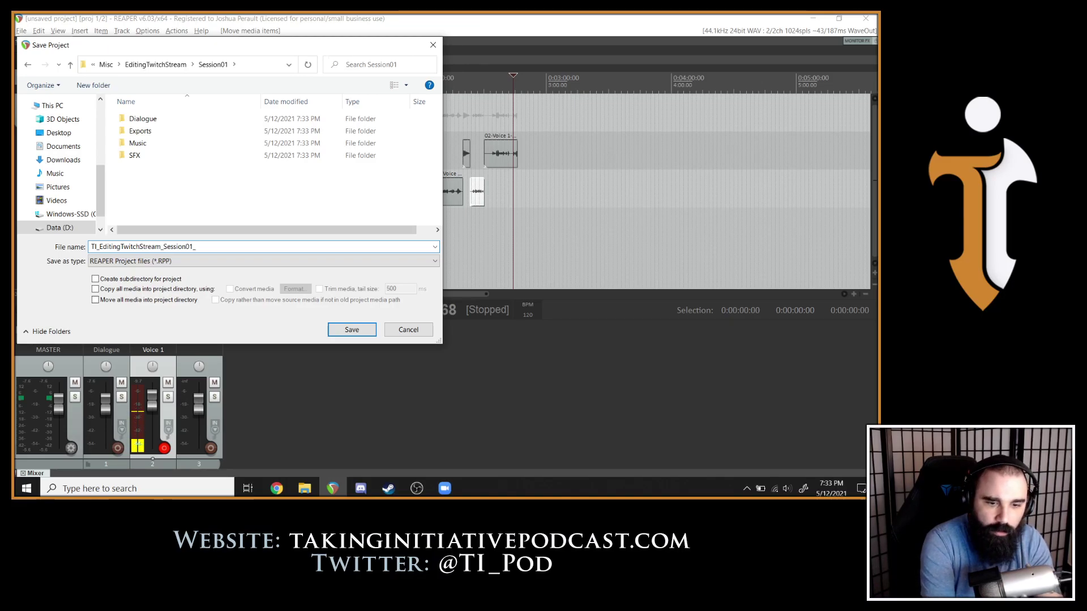
pyautogui.write('20210512_0')
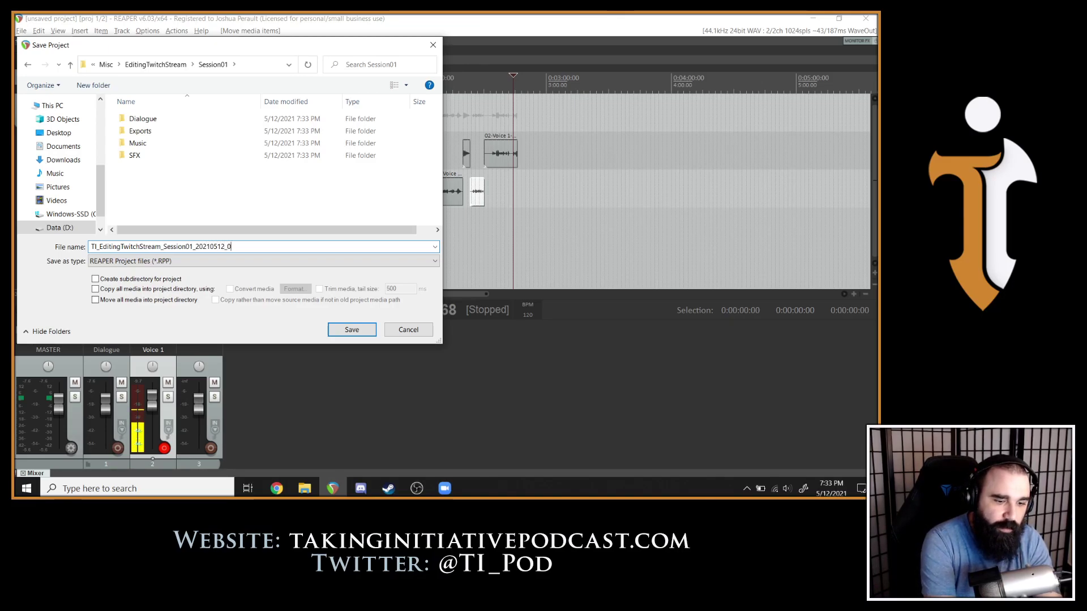
pyautogui.write('1_jp')
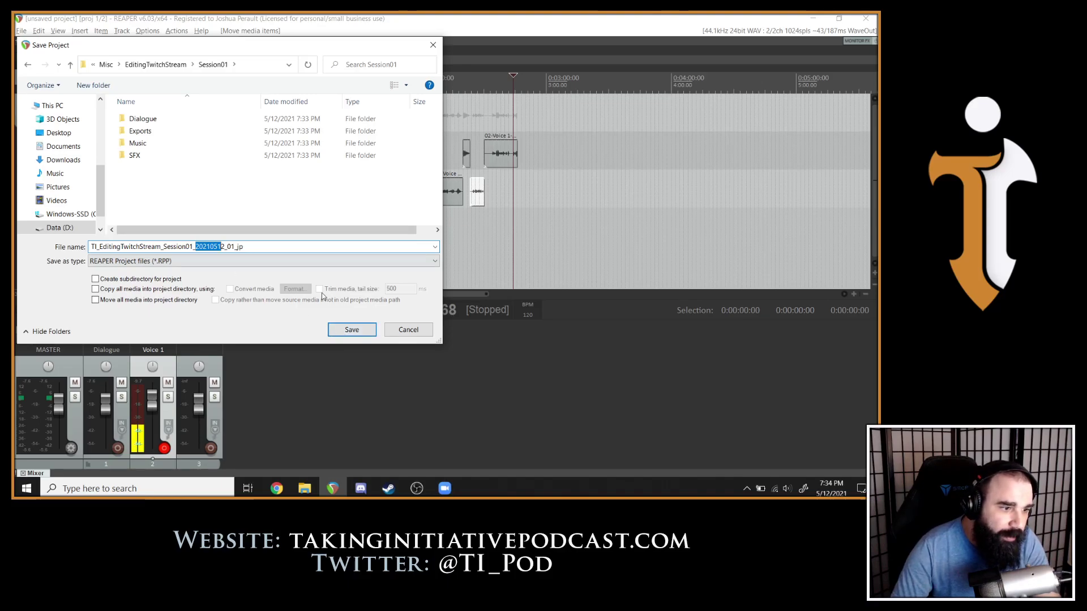
pyautogui.click(352, 330)
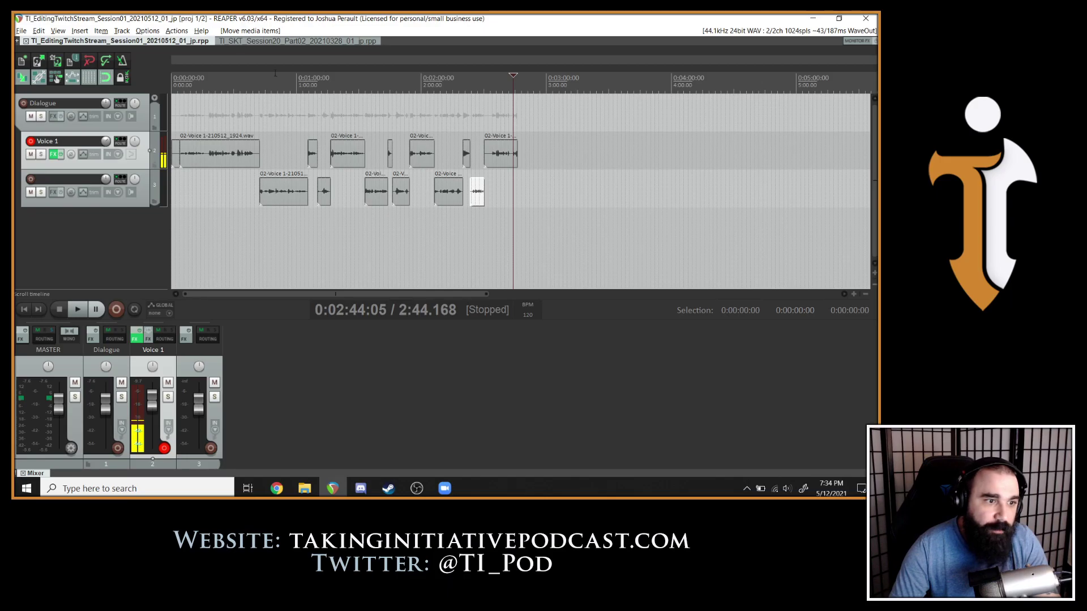
# Close the other open project, TI_SKT_Session20_Part02_20210328_01_jp.
pyautogui.click(349, 42)
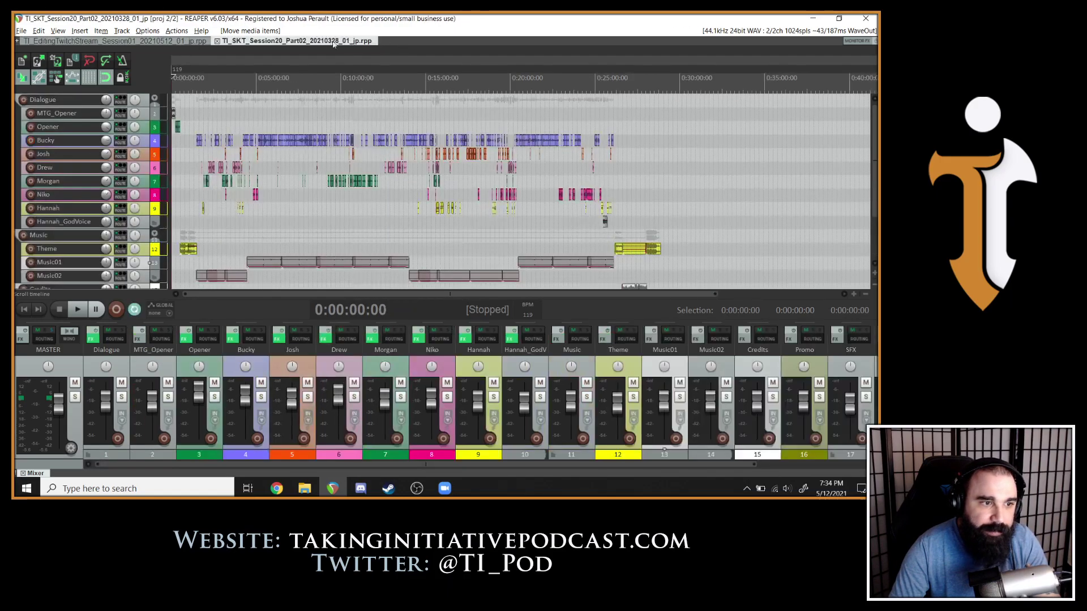
pyautogui.middleClick(350, 42)
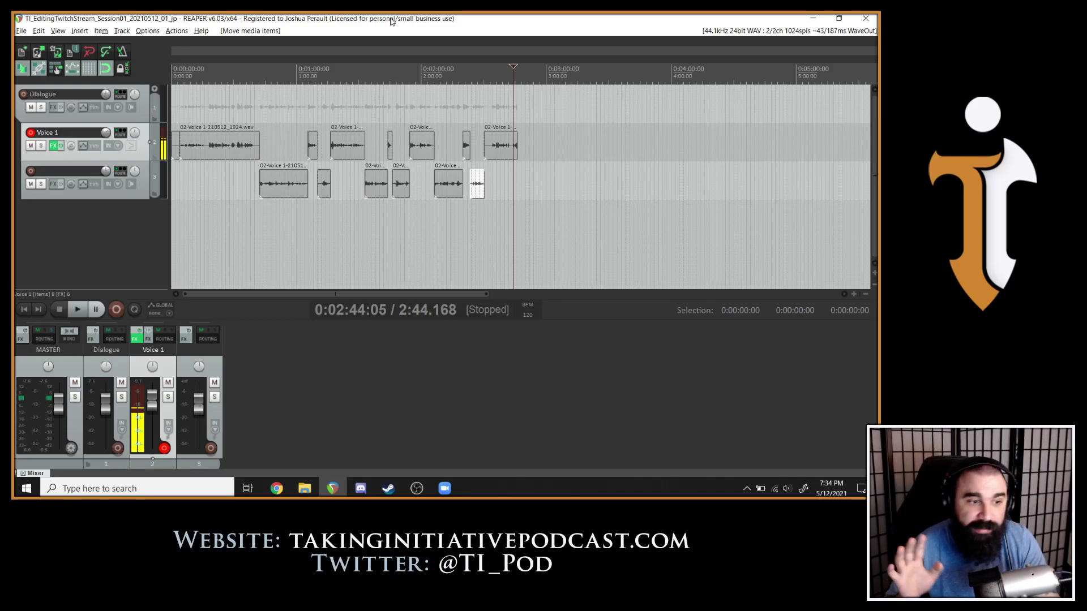
# Look through the track, mixer and program options for the theme settings and examine the available themes without changing the current one.
pyautogui.rightClick(90, 208)
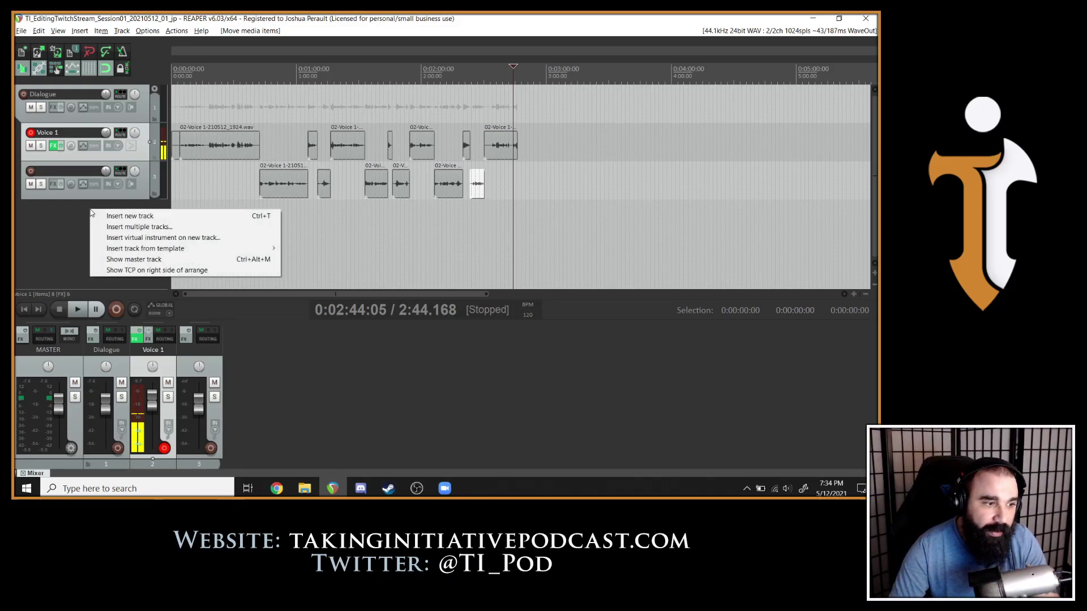
pyautogui.click(80, 233)
pyautogui.rightClick(285, 343)
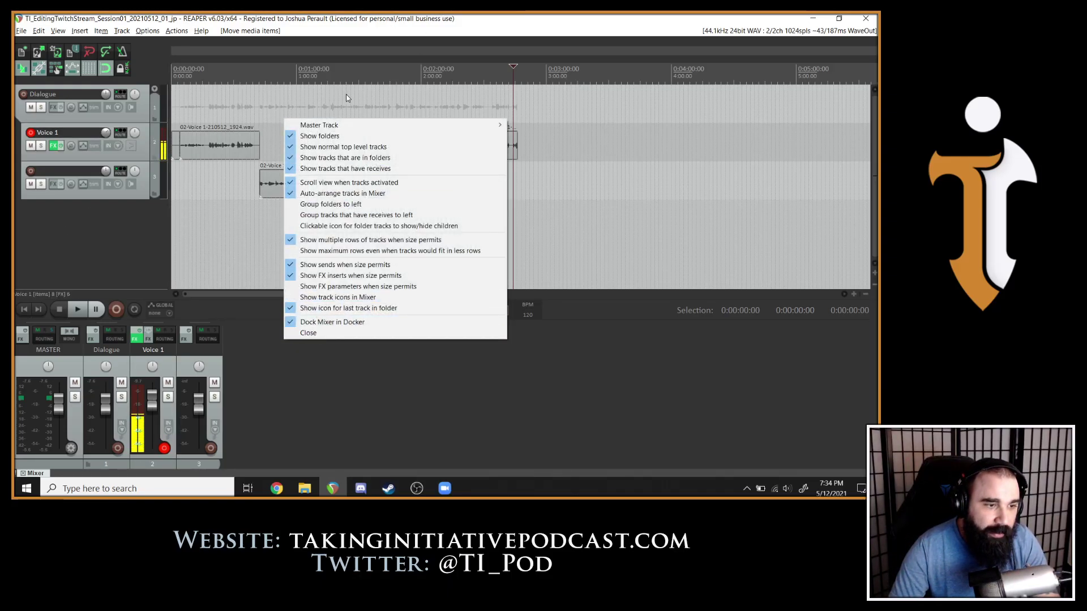
pyautogui.click(395, 402)
pyautogui.click(147, 31)
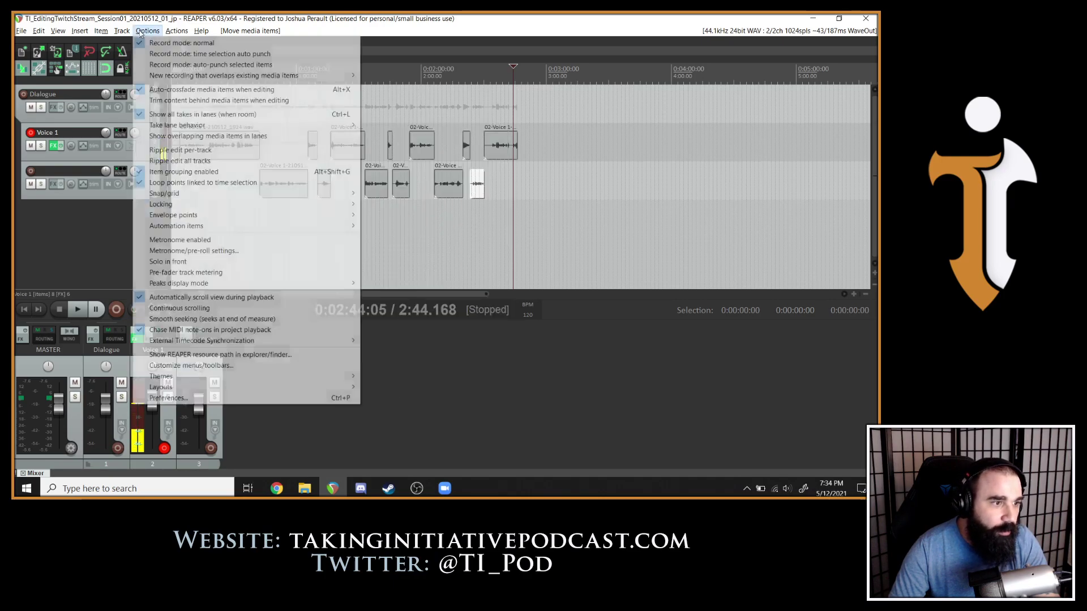
pyautogui.moveTo(80, 31)
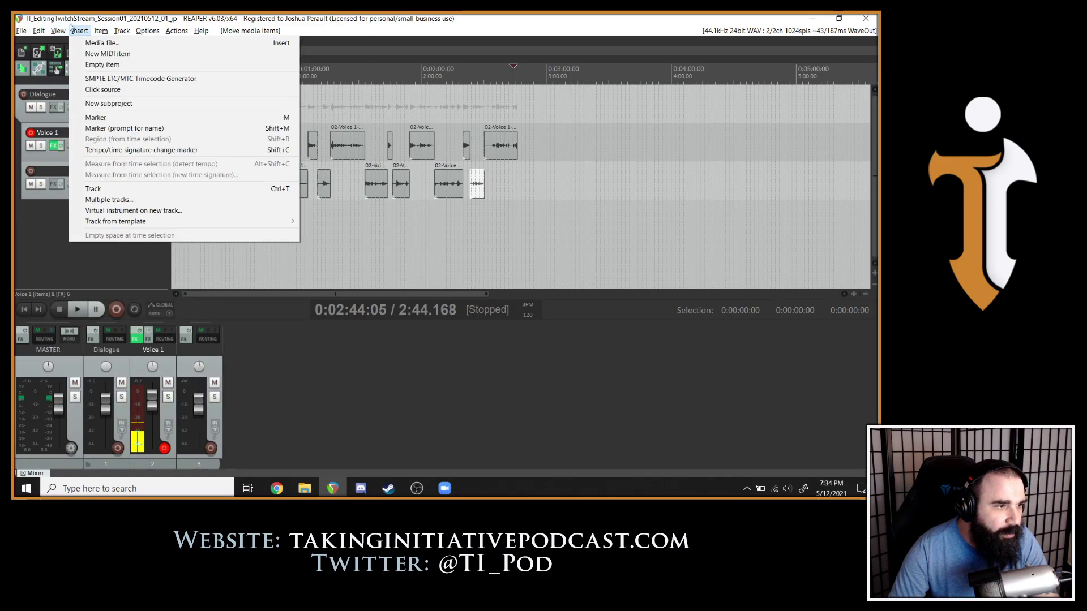
pyautogui.moveTo(23, 31)
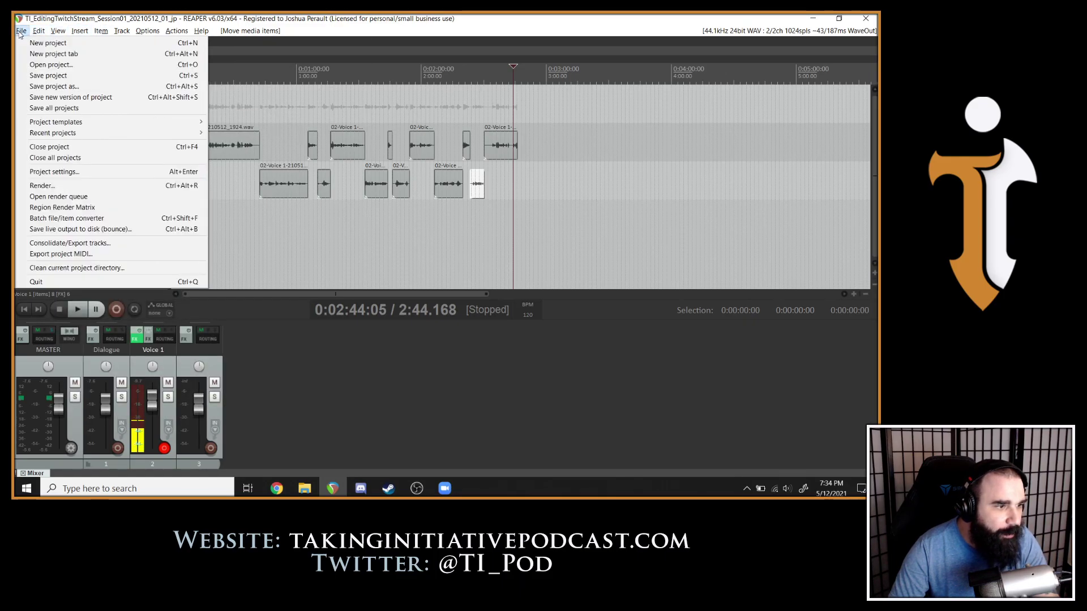
pyautogui.click(21, 31)
pyautogui.click(147, 31)
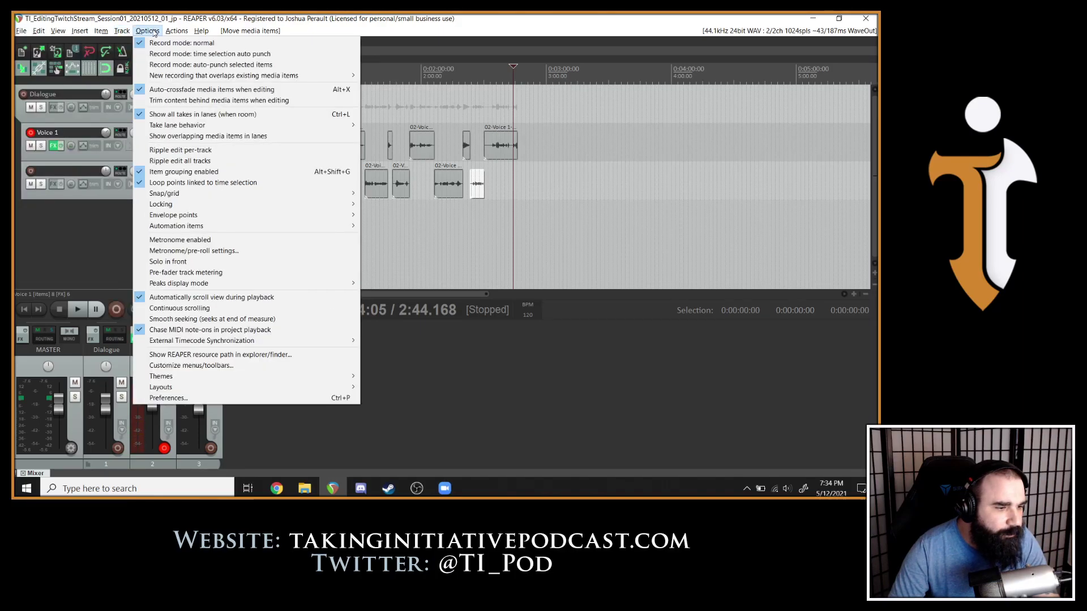
pyautogui.moveTo(216, 376)
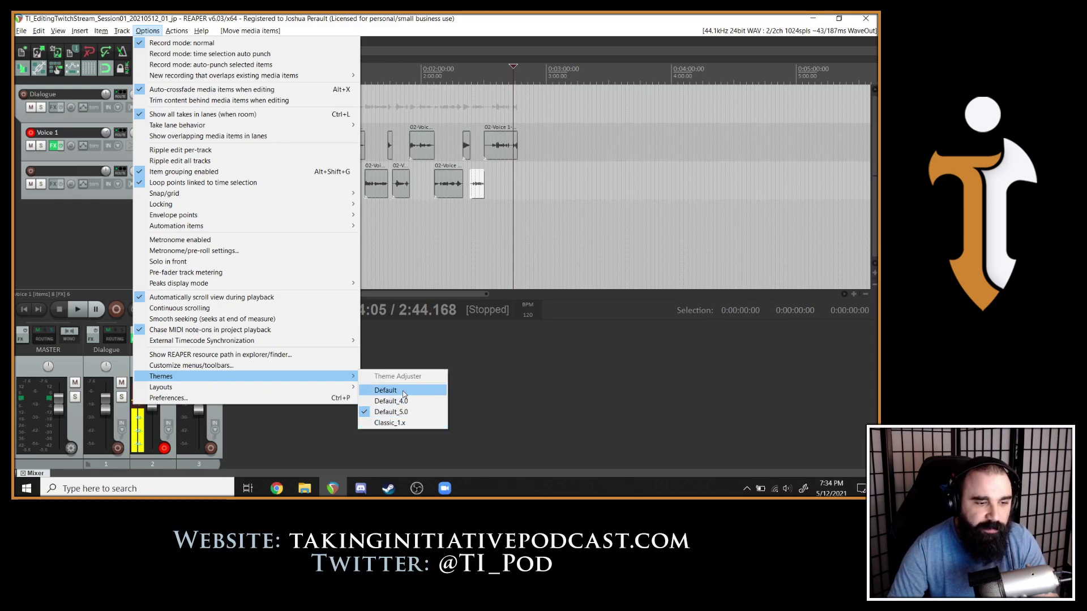
pyautogui.moveTo(318, 388)
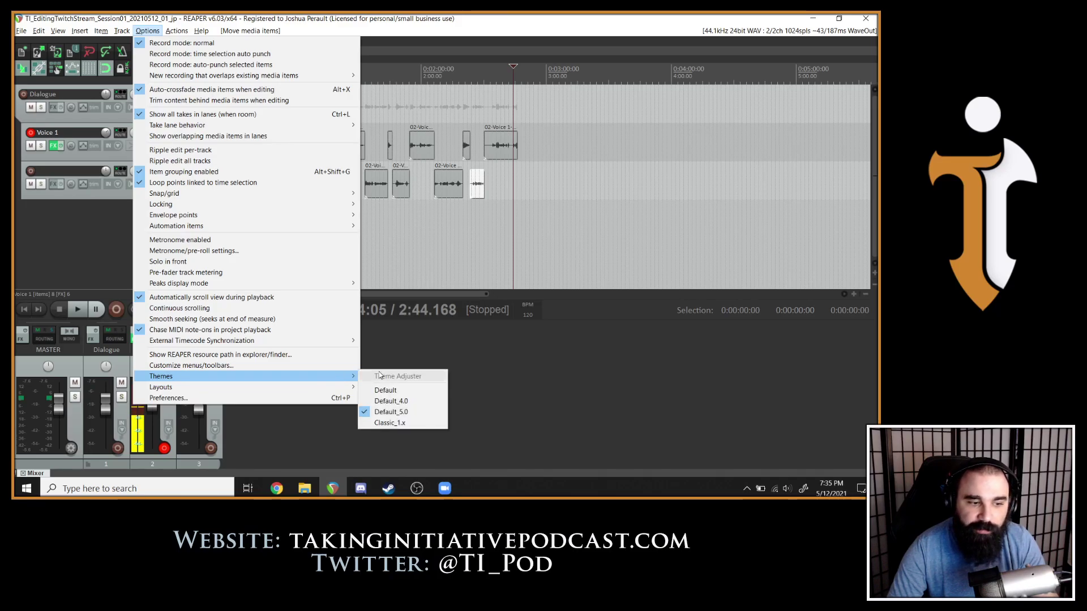
pyautogui.click(666, 402)
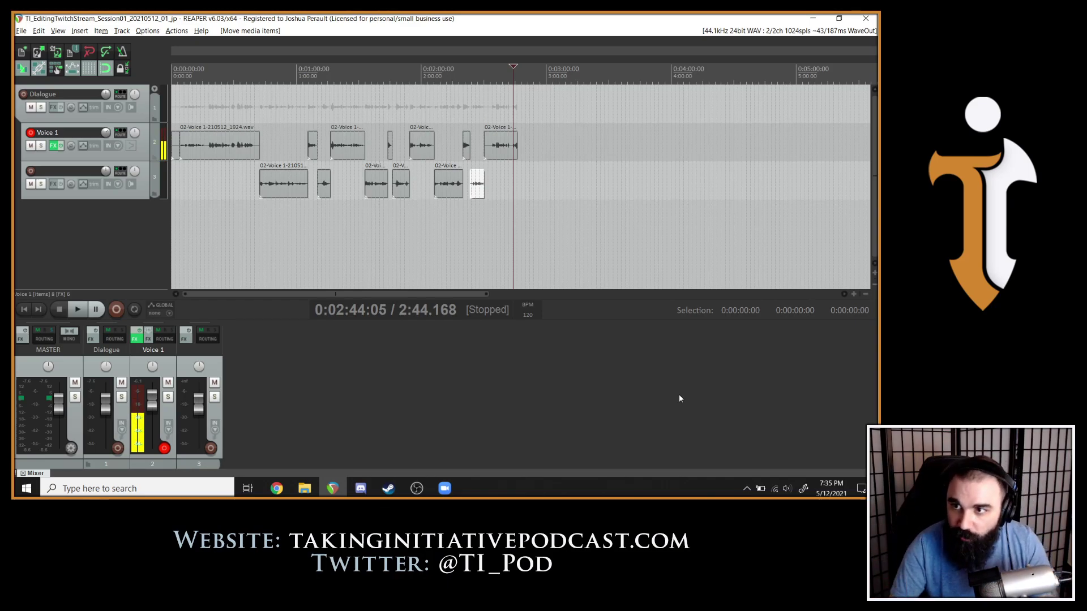
# Turn off record arming on the Voice 1 track and rename the track DM.
pyautogui.scroll(-2, 554, 169)
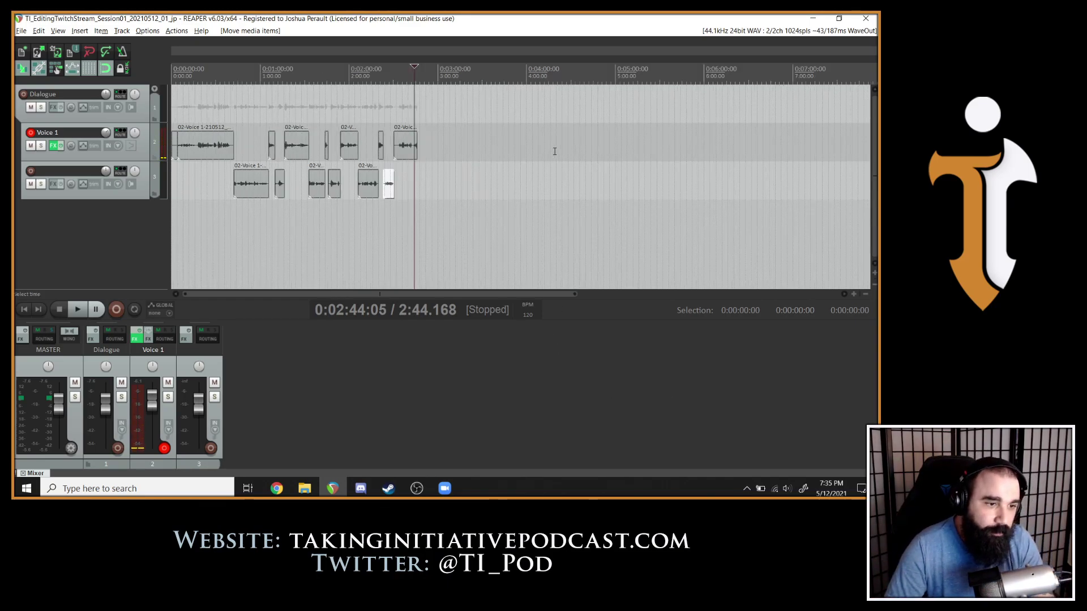
pyautogui.doubleClick(68, 132)
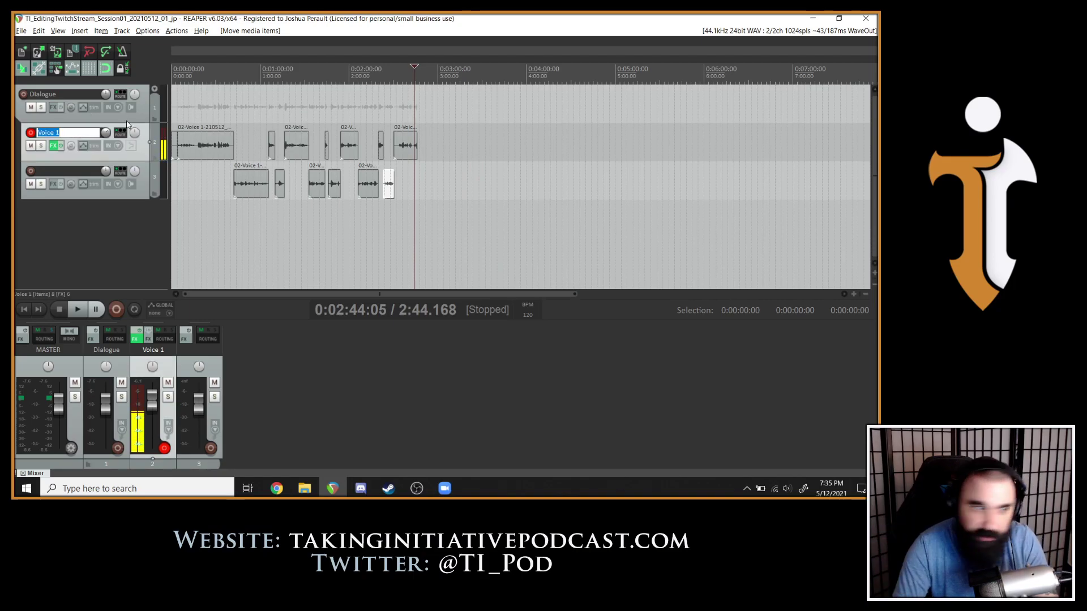
pyautogui.click(30, 132)
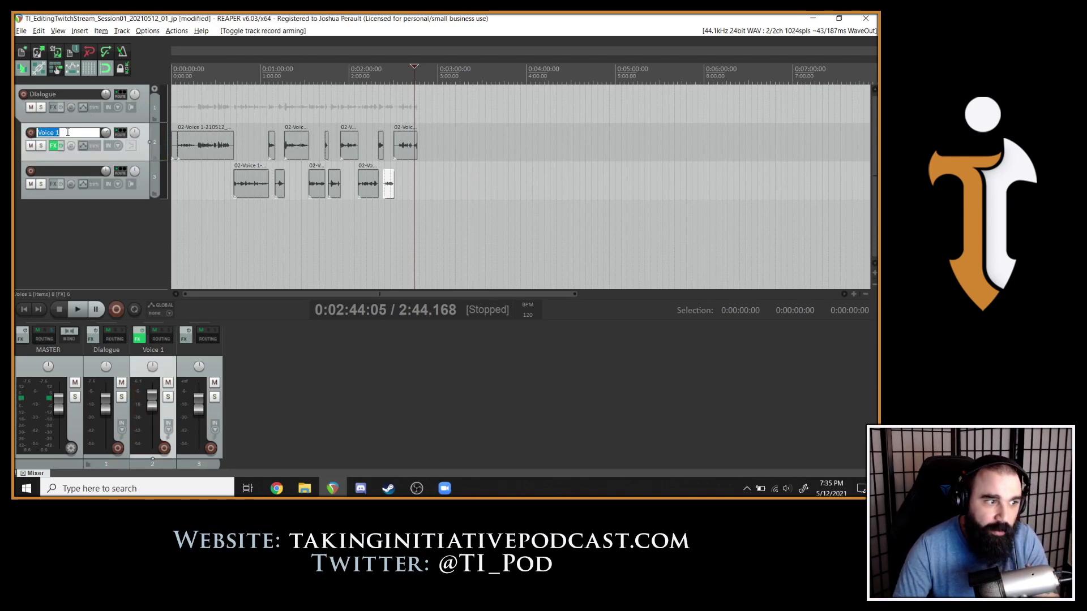
pyautogui.write('DM')
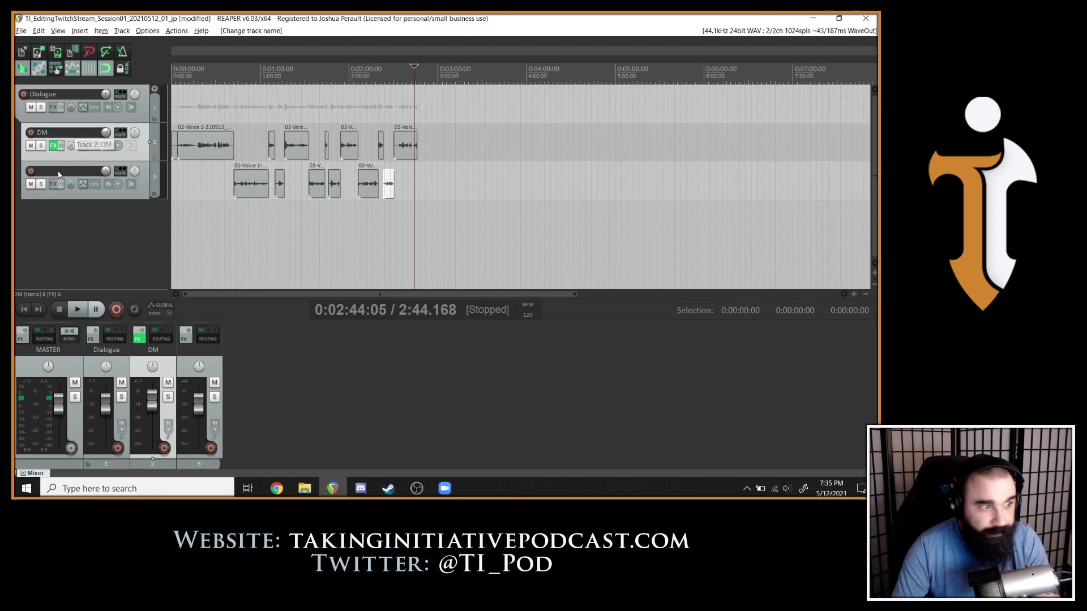
# Name the unnamed third track with the player's first name and add the DM's first name in parentheses to the DM track name.
pyautogui.doubleClick(62, 170)
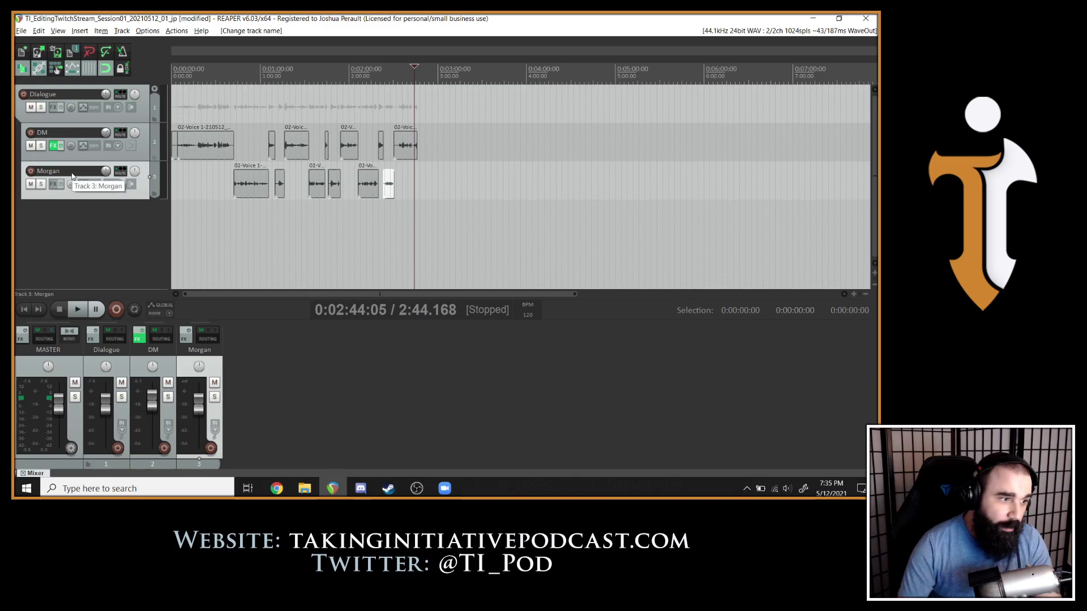
pyautogui.doubleClick(72, 132)
pyautogui.click(72, 131)
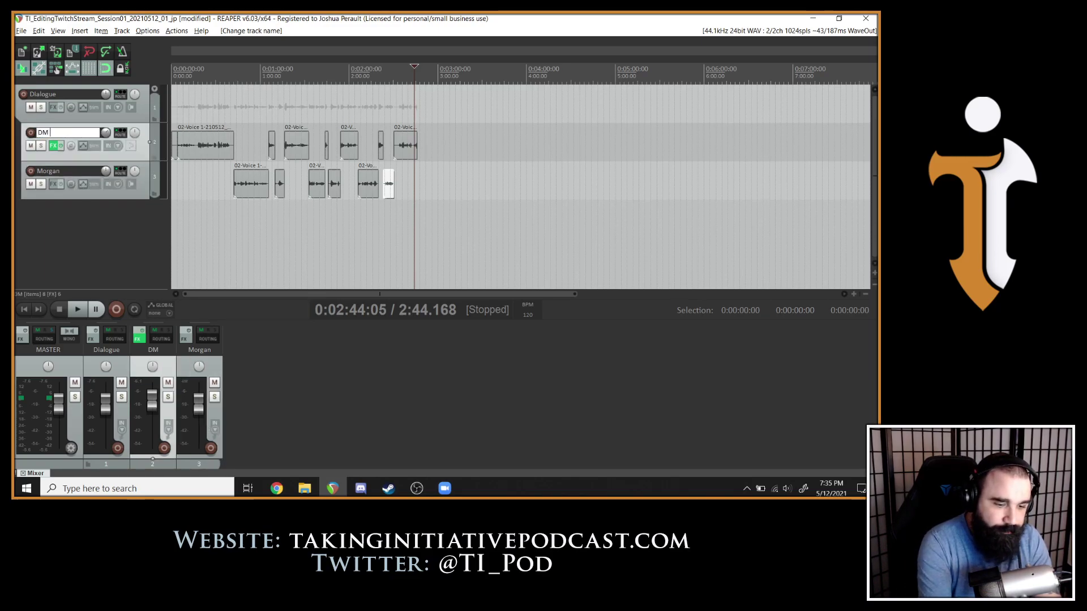
pyautogui.write('(Josh)')
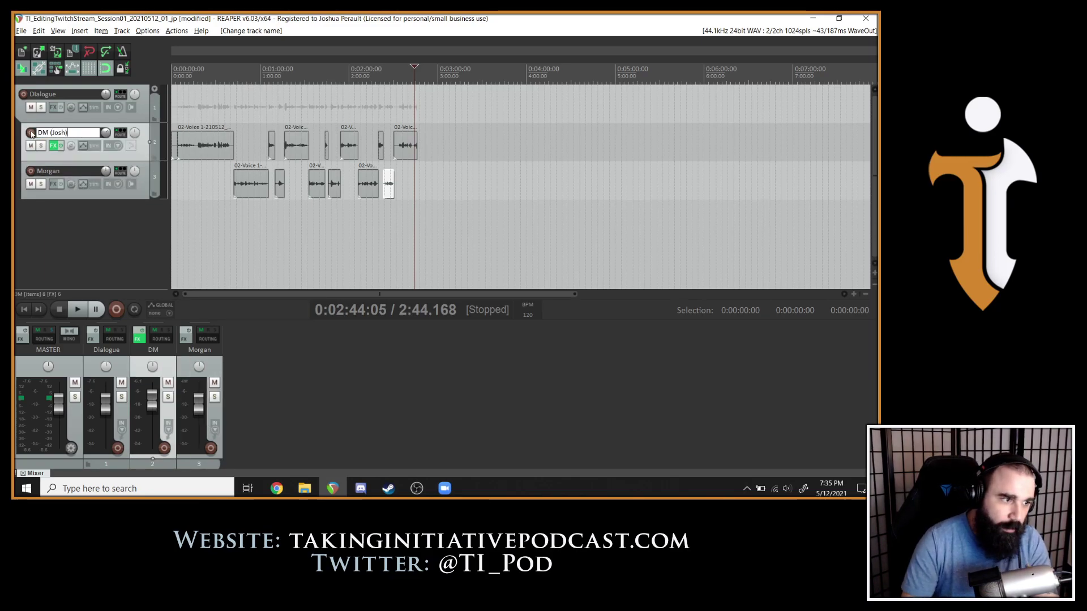
# Rename the third track as Player followed by the player's first name in parentheses.
pyautogui.doubleClick(76, 170)
pyautogui.click(80, 168)
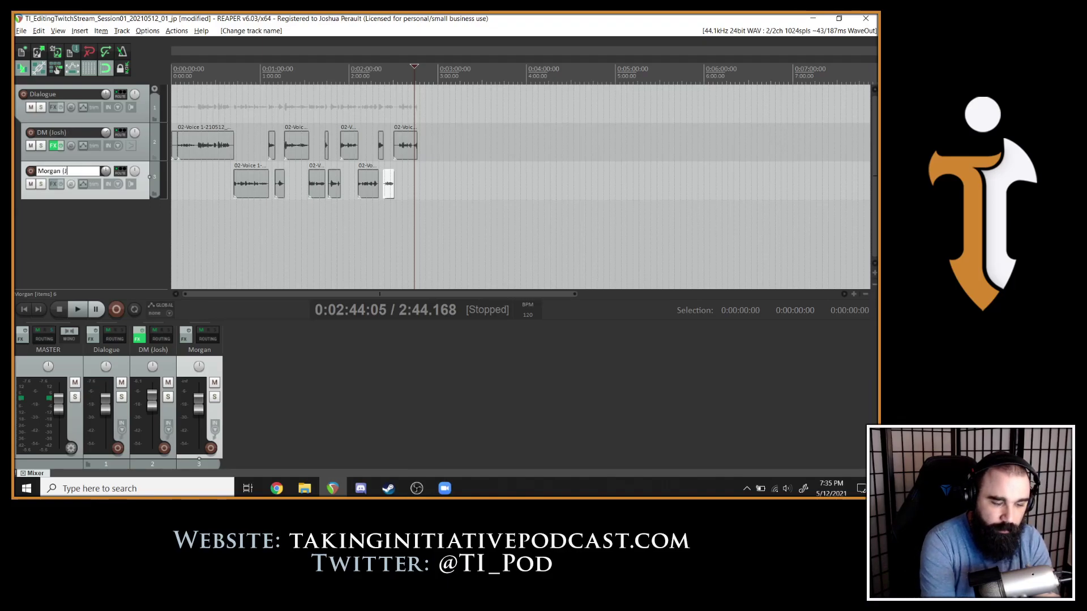
pyautogui.press('BackSpace')
pyautogui.press('BackSpace')
pyautogui.press('BackSpace')
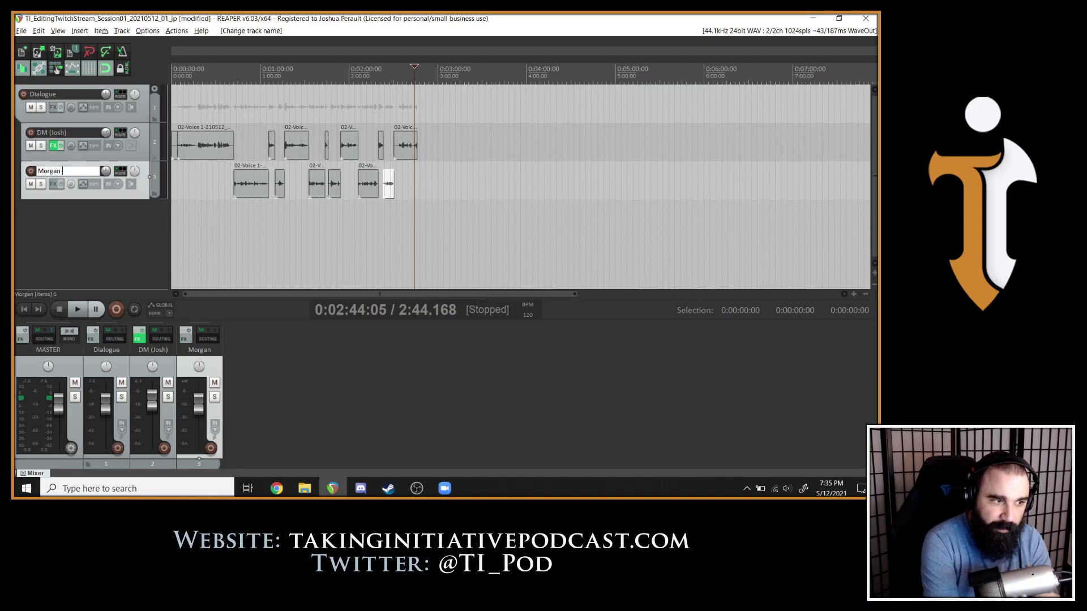
pyautogui.write('Amberhall')
pyautogui.press('Return')
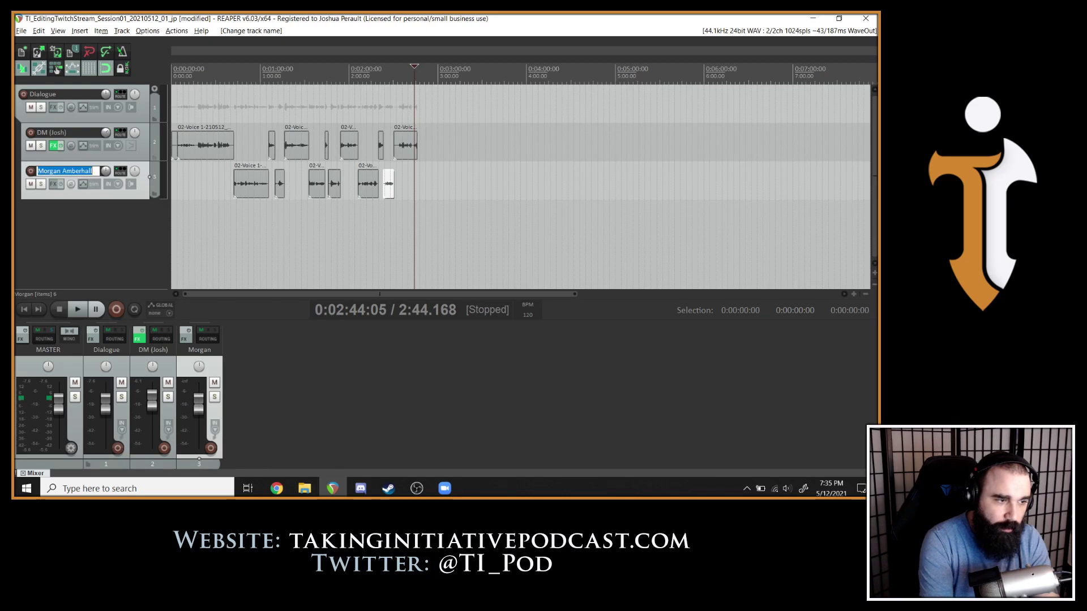
pyautogui.write('Player (Morg')
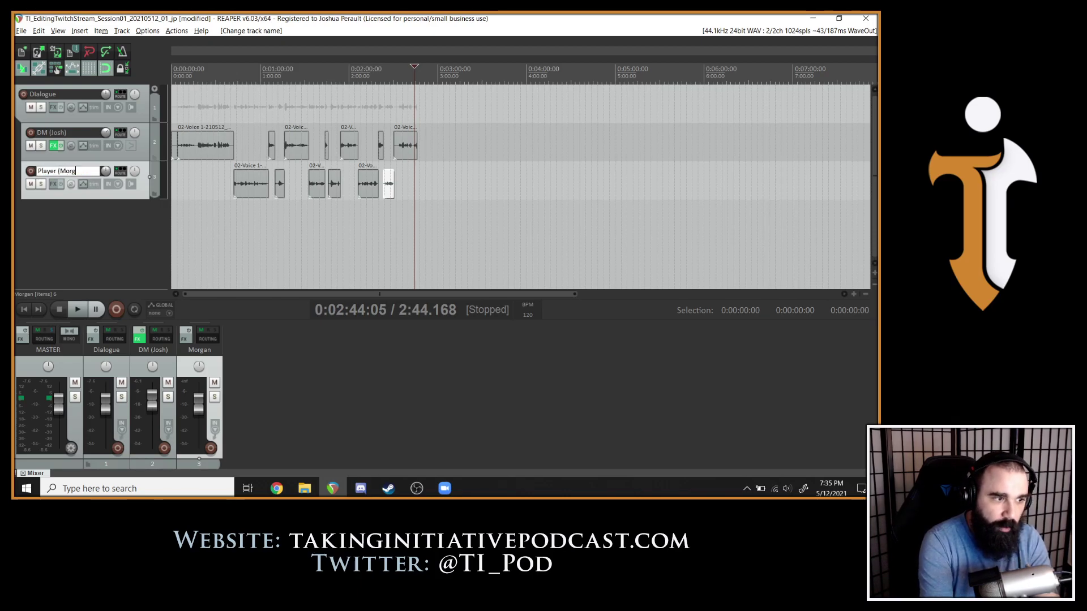
pyautogui.write('an)')
pyautogui.press('Return')
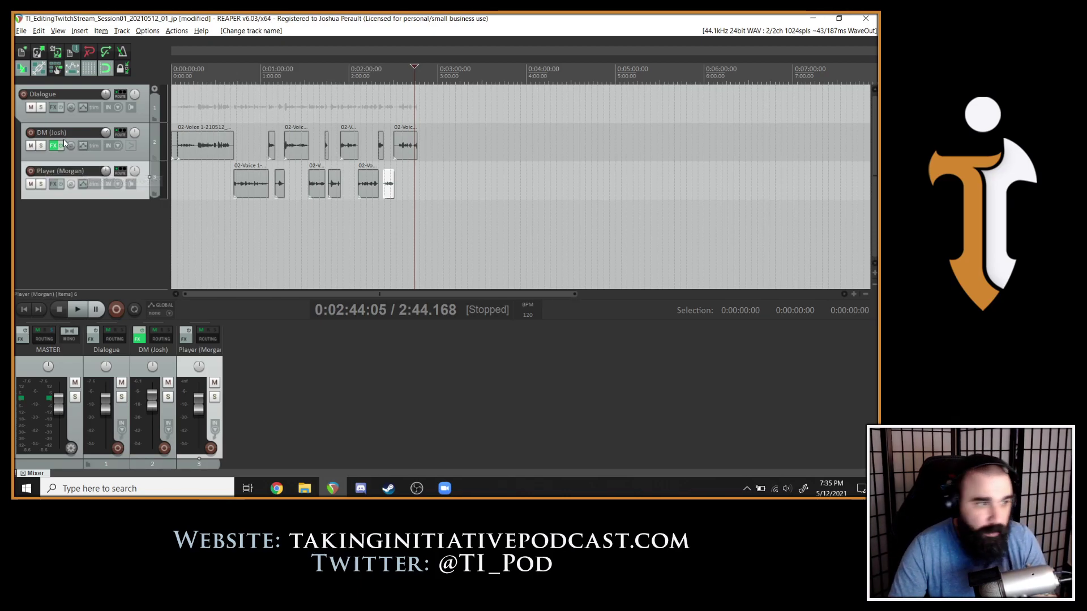
# Set the DM track's custom color to the light orange basic color.
pyautogui.rightClick(150, 153)
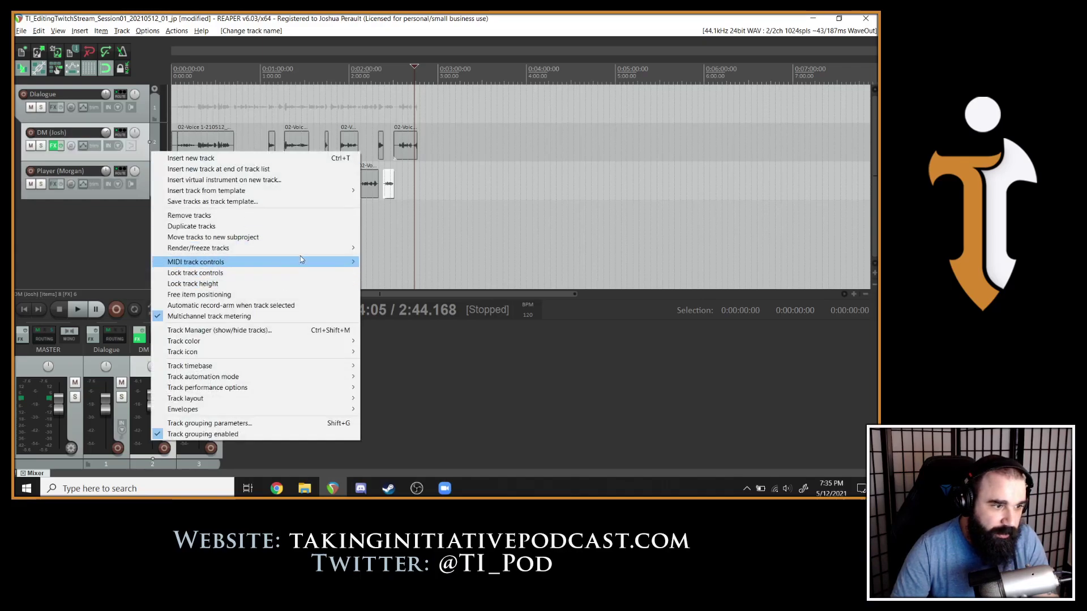
pyautogui.moveTo(337, 341)
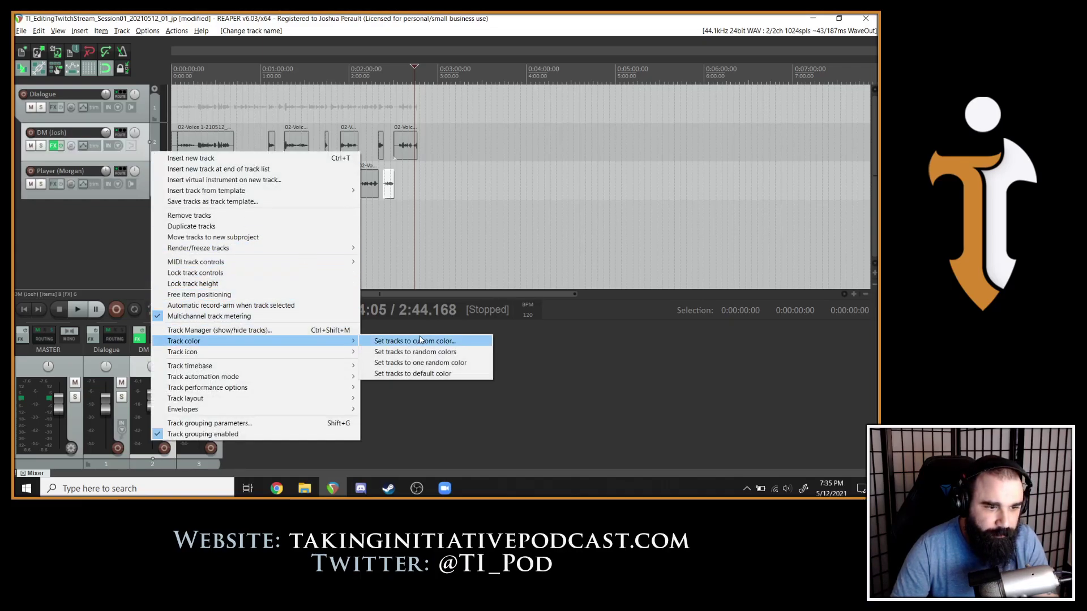
pyautogui.click(422, 342)
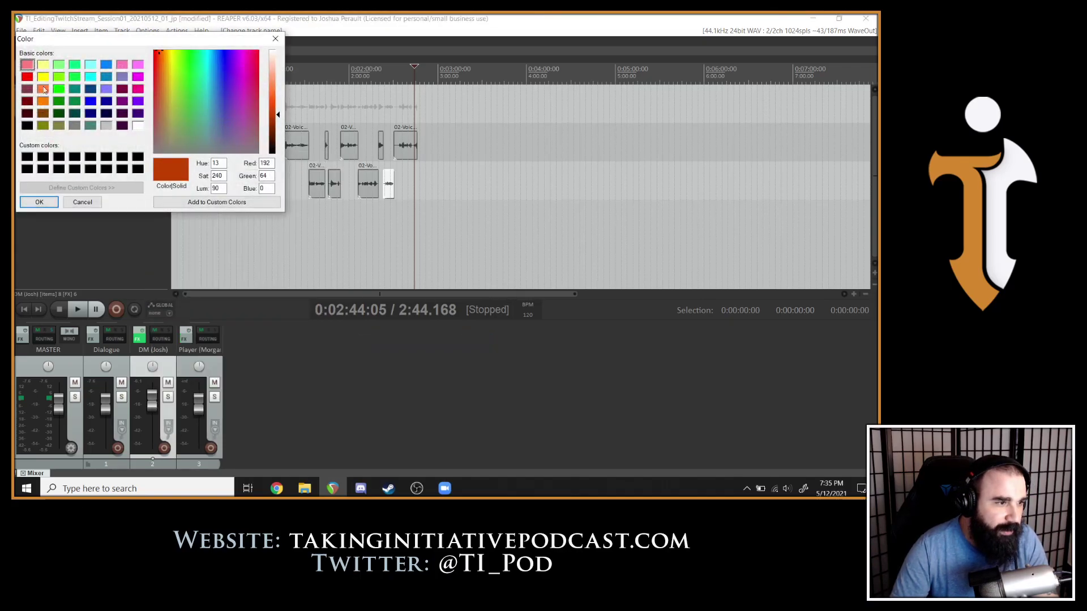
pyautogui.click(43, 90)
pyautogui.click(39, 202)
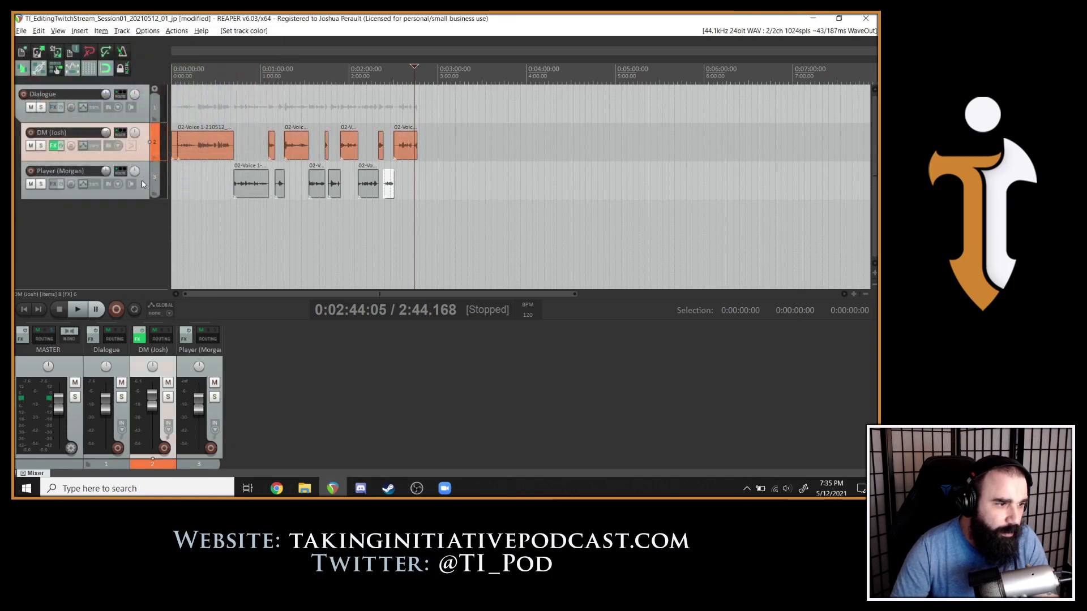
# Set the Player track's custom color to the teal basic color.
pyautogui.rightClick(143, 182)
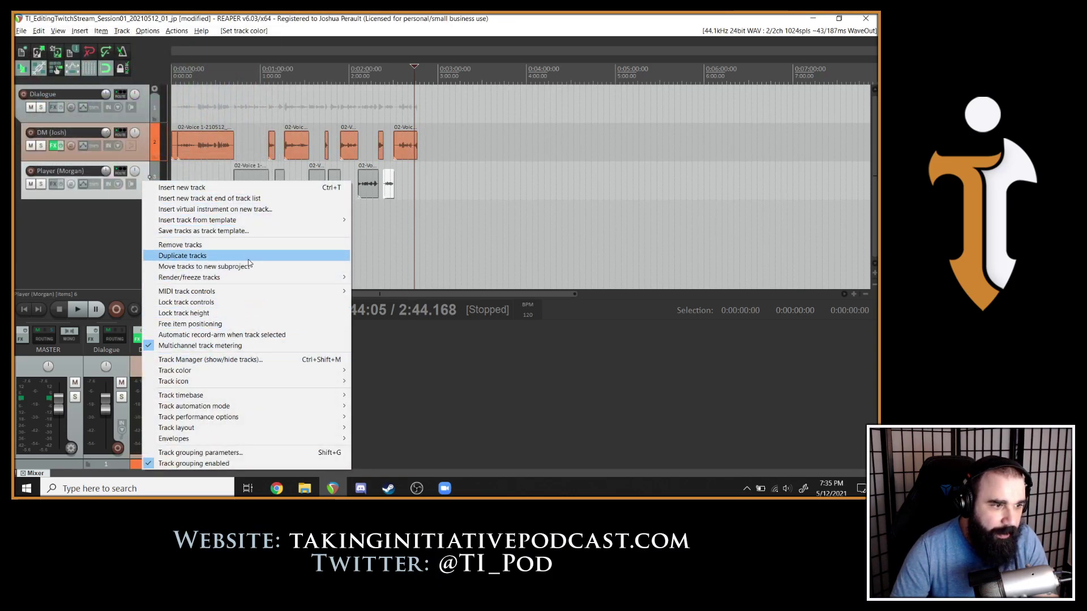
pyautogui.moveTo(246, 373)
pyautogui.click(396, 370)
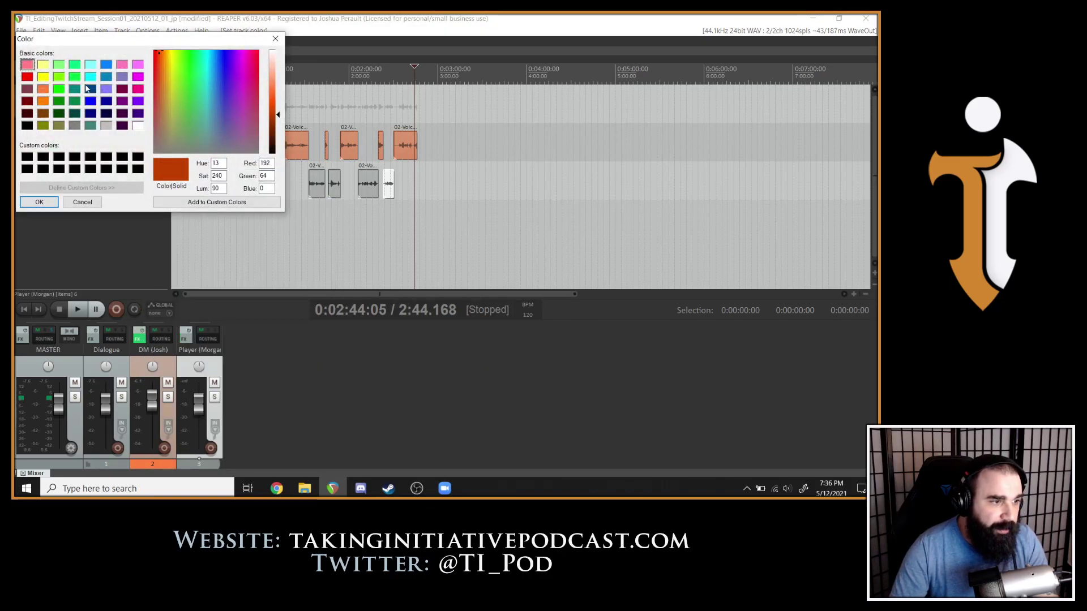
pyautogui.click(74, 89)
pyautogui.click(39, 202)
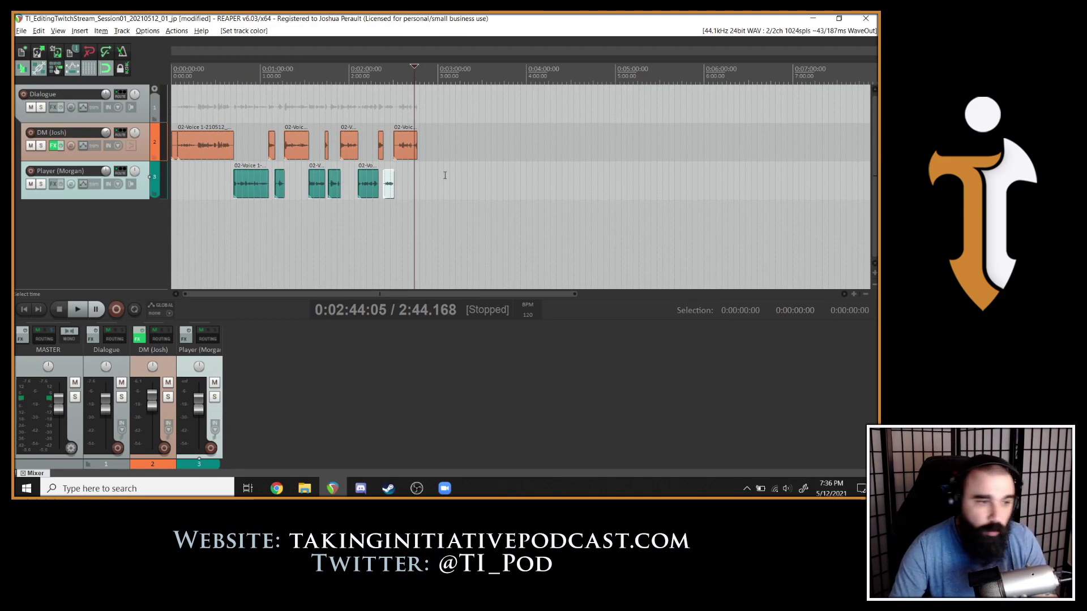
# Return the edit cursor to the start of the project and toggle the mixer's visibility, leaving it hidden.
pyautogui.press('Home')
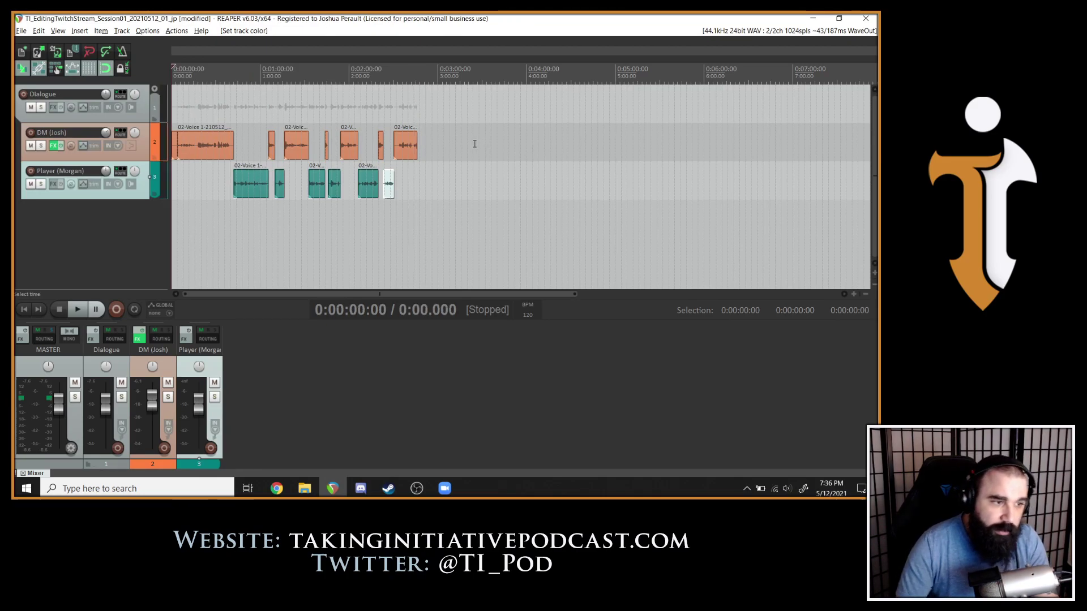
pyautogui.scroll(2, 474, 143)
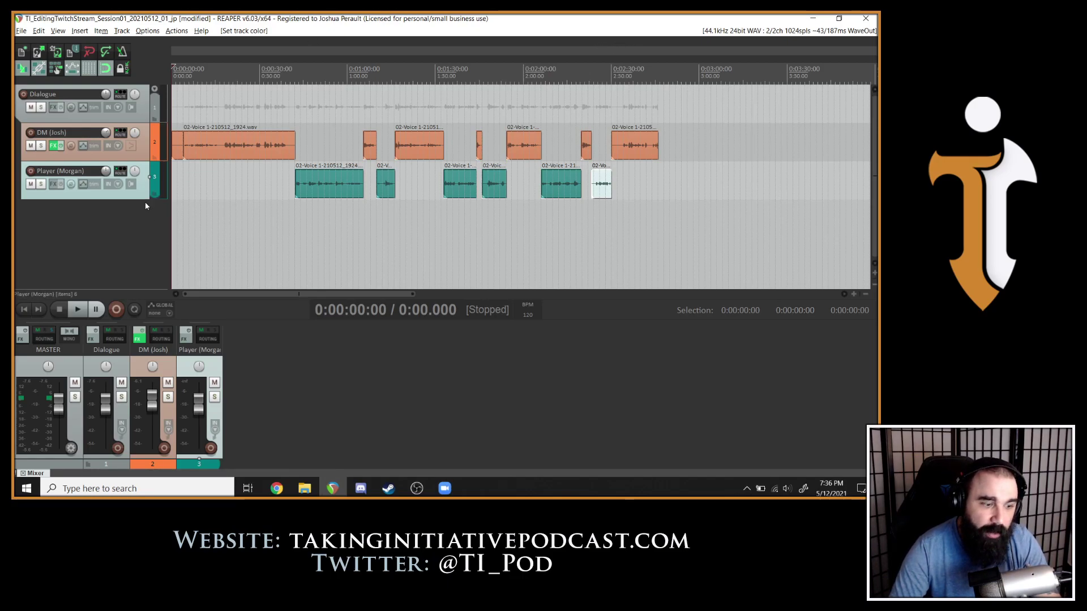
pyautogui.hotkey('ctrl', 'm')
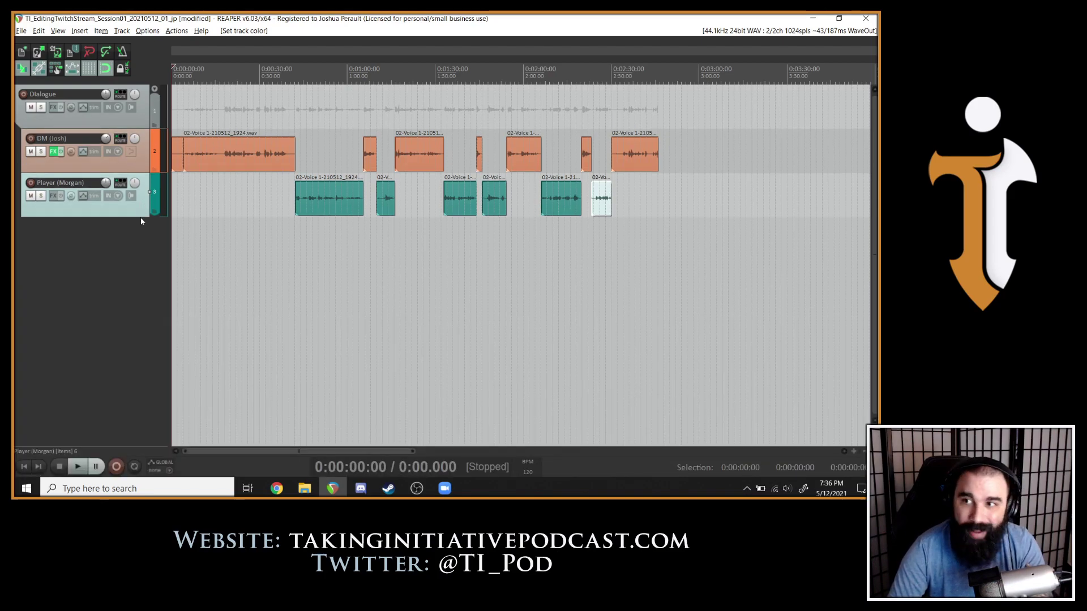
pyautogui.hotkey('ctrl', 'm')
pyautogui.hotkey('ctrl', 'm')
pyautogui.hotkey('ctrl', 'm')
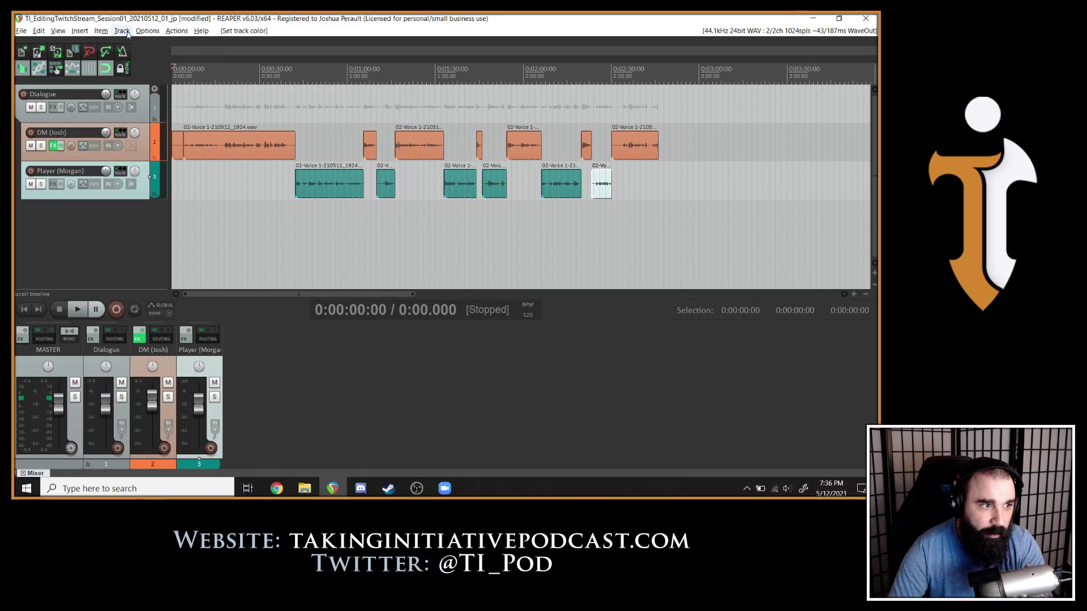
pyautogui.click(122, 31)
pyautogui.moveTo(58, 32)
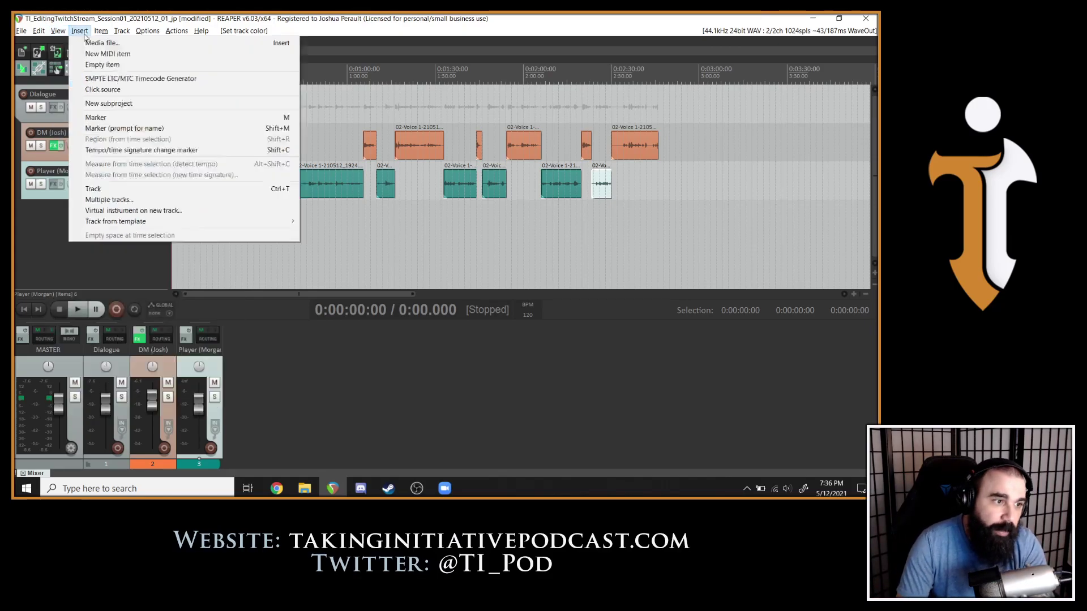
pyautogui.click(61, 42)
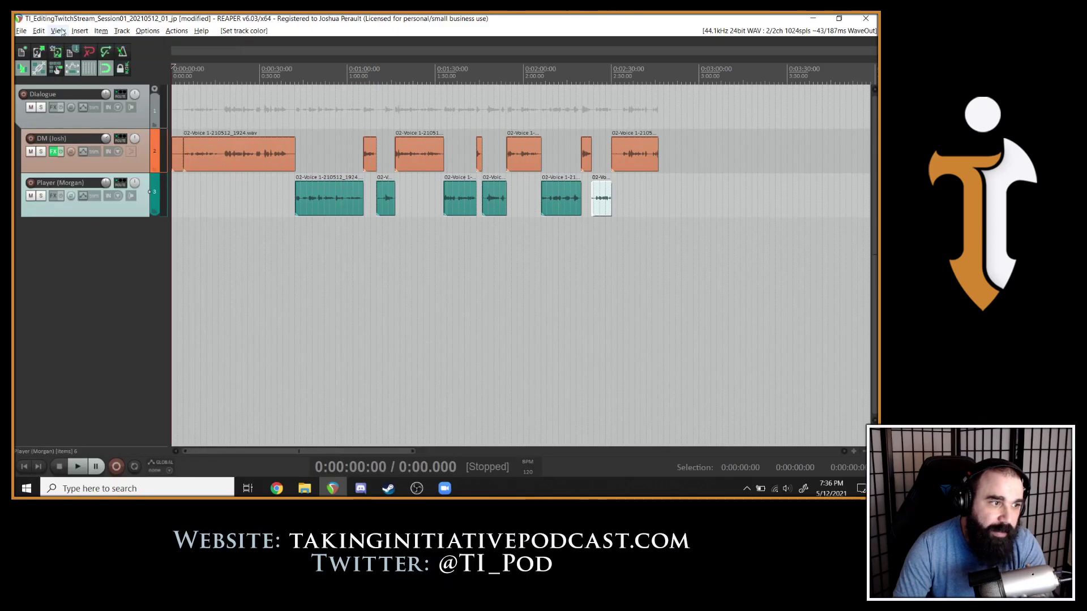
pyautogui.click(59, 31)
pyautogui.click(61, 41)
pyautogui.hotkey('ctrl', 'm')
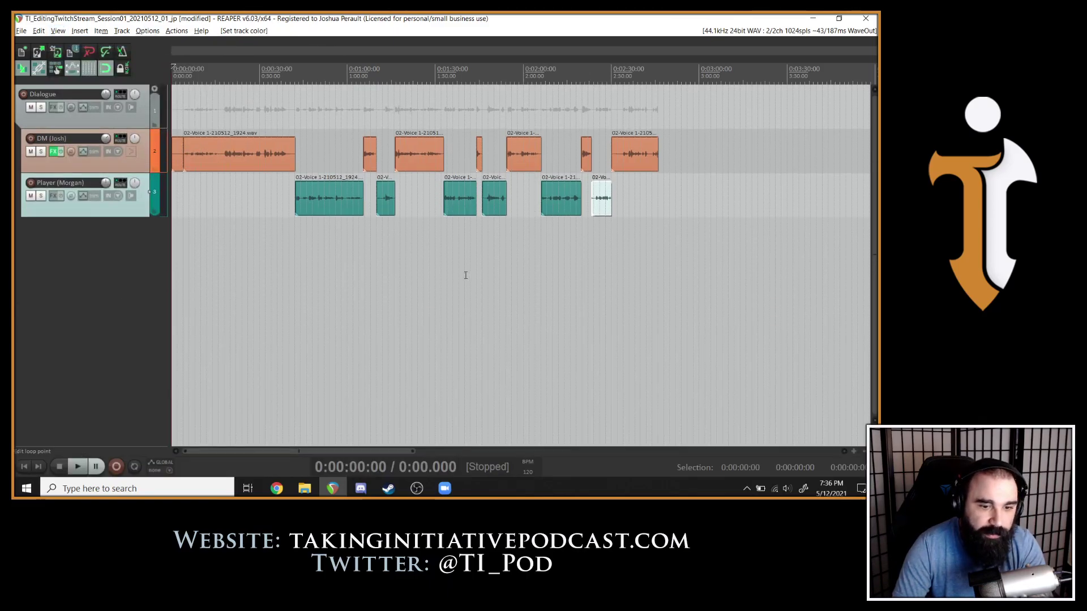
pyautogui.hotkey('ctrl', 'm')
pyautogui.hotkey('ctrl', 'm')
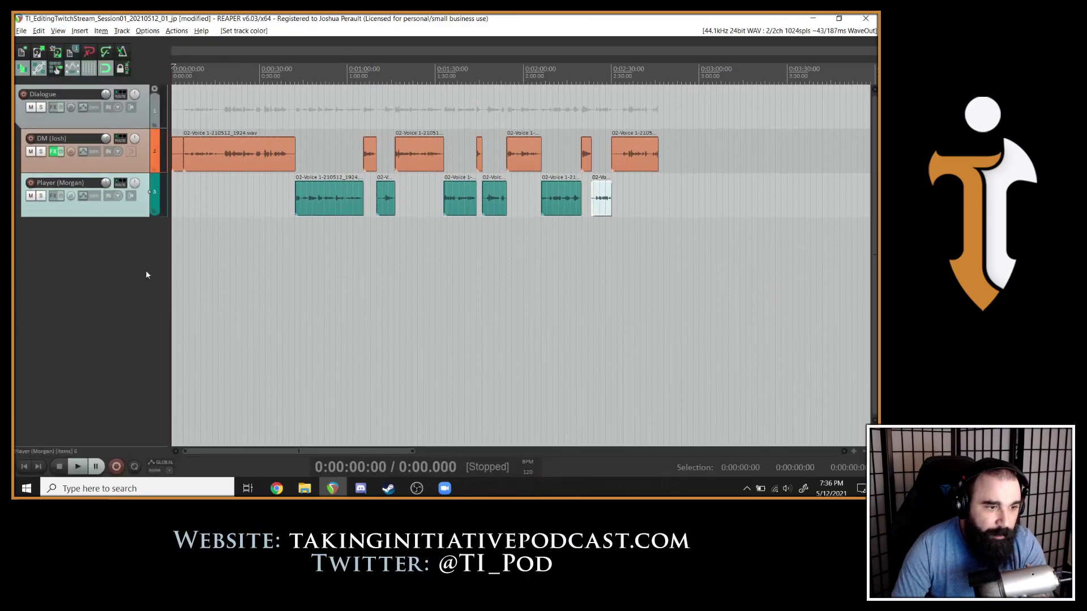
# Enlarge the Player and DM tracks vertically and toggle all tracks to minimum height and back to a tall height.
pyautogui.moveTo(143, 217); pyautogui.dragTo(147, 325)
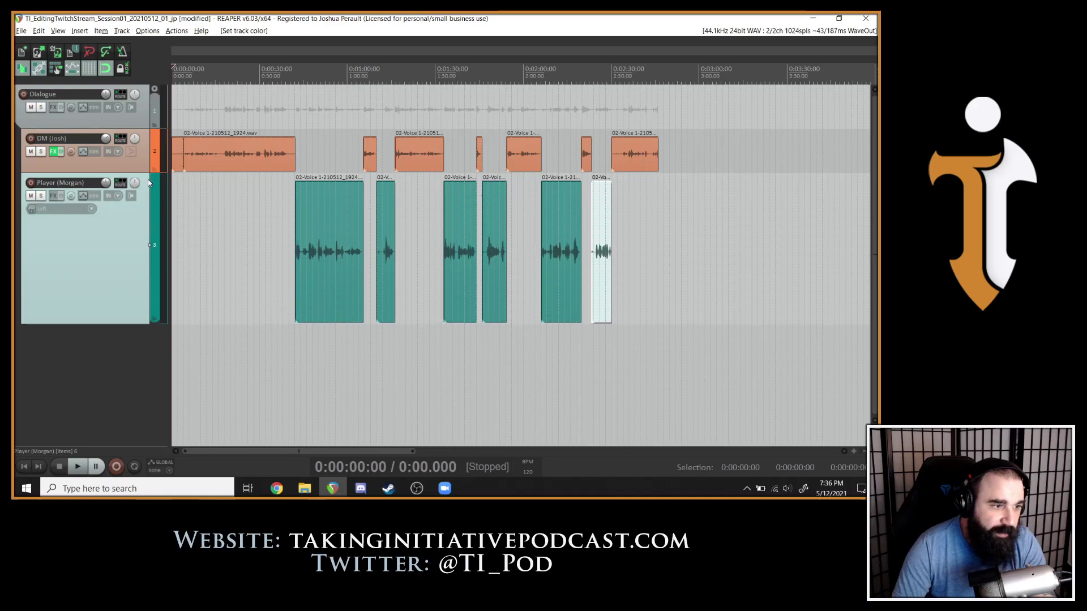
pyautogui.moveTo(142, 172); pyautogui.dragTo(145, 269)
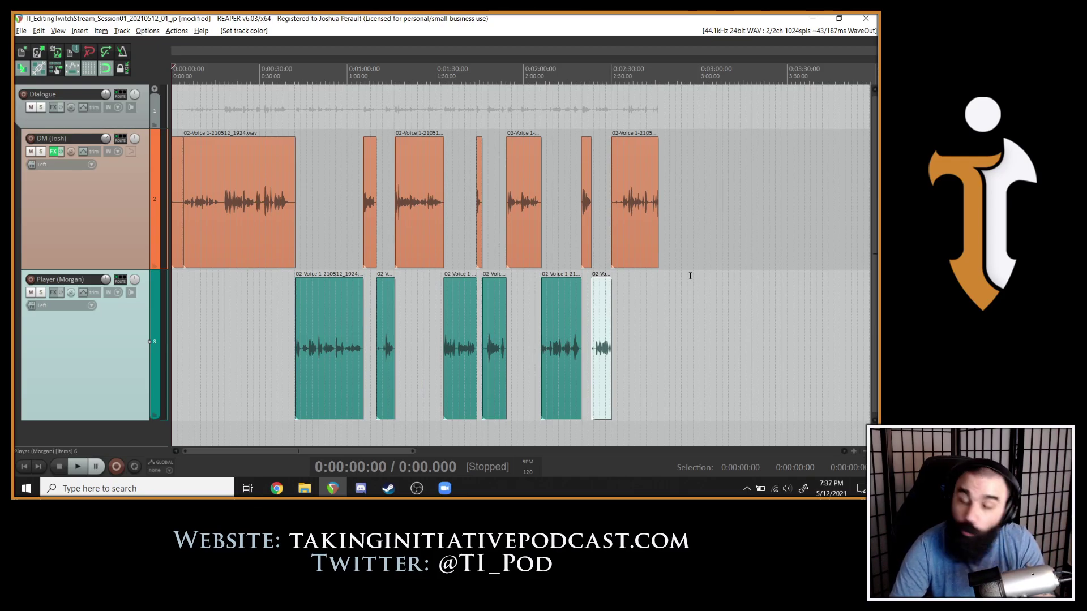
pyautogui.press('`')
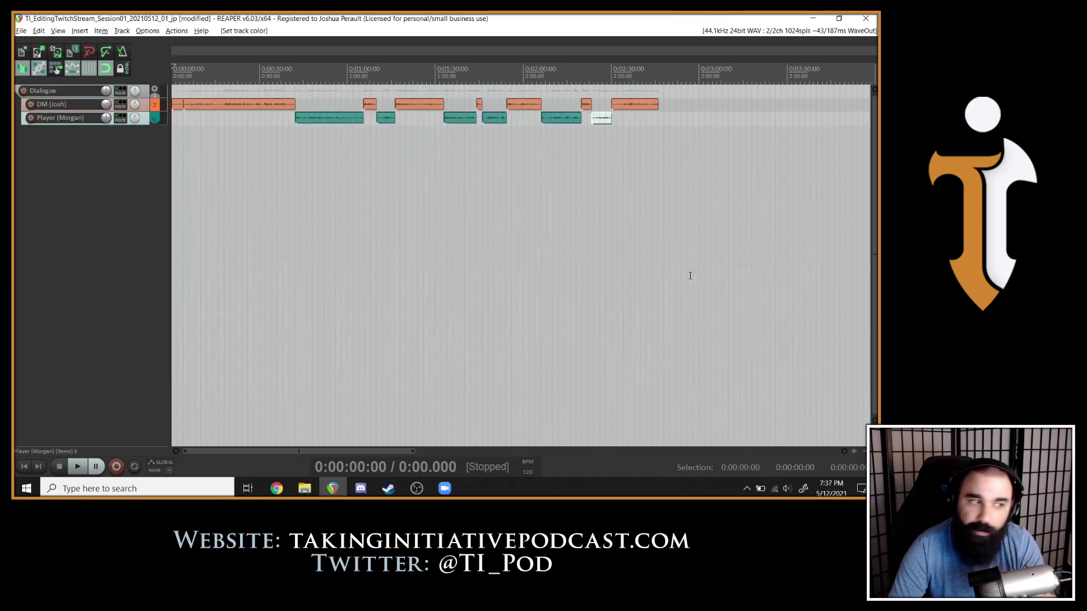
pyautogui.press('`')
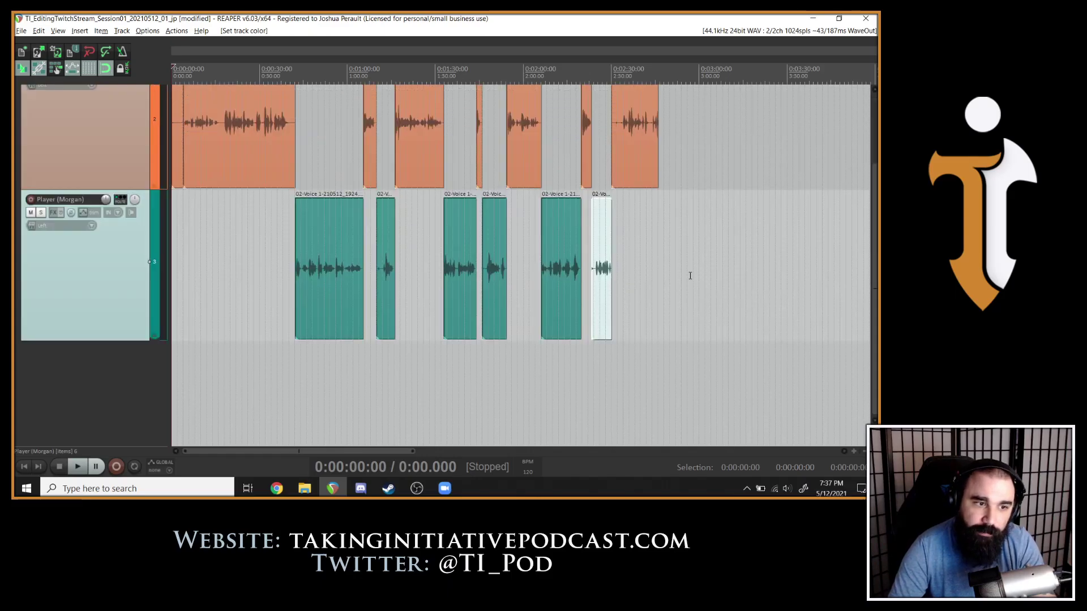
pyautogui.scroll(3, 713, 209)
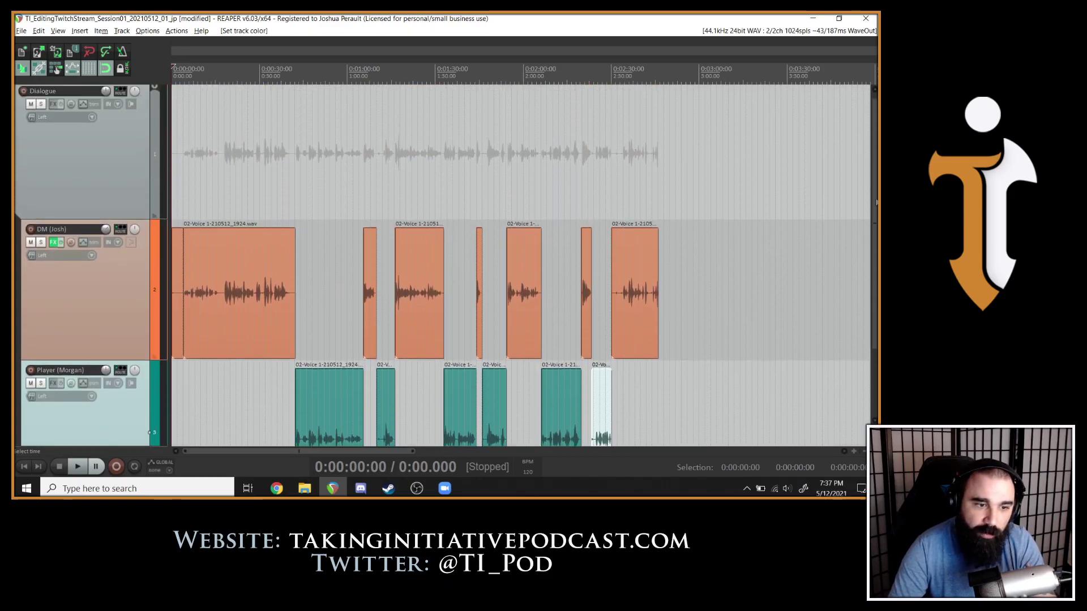
pyautogui.scroll(2, 419, 202)
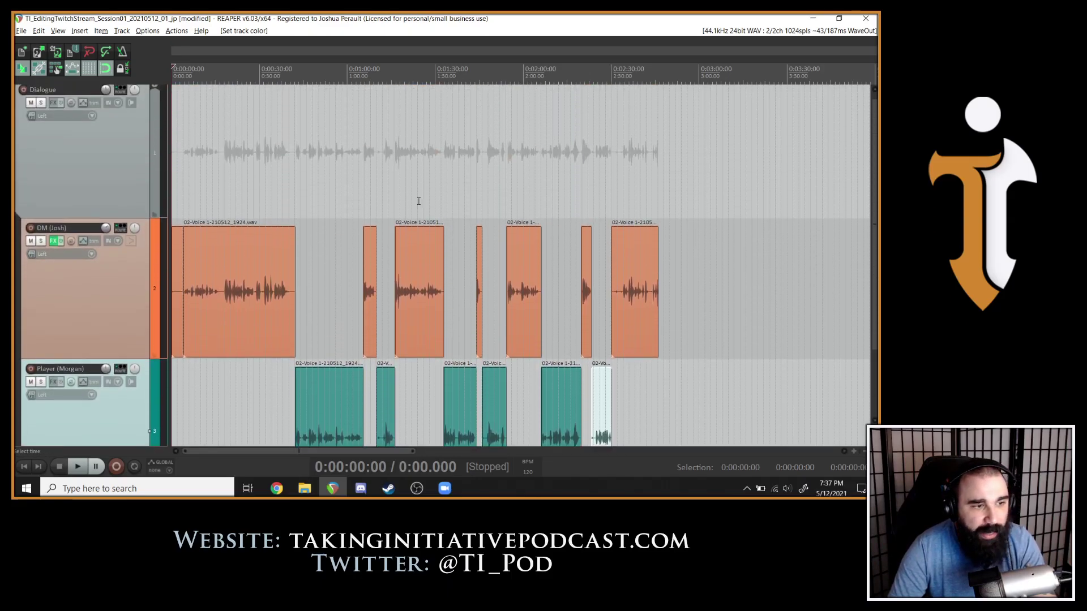
pyautogui.scroll(1, 872, 189)
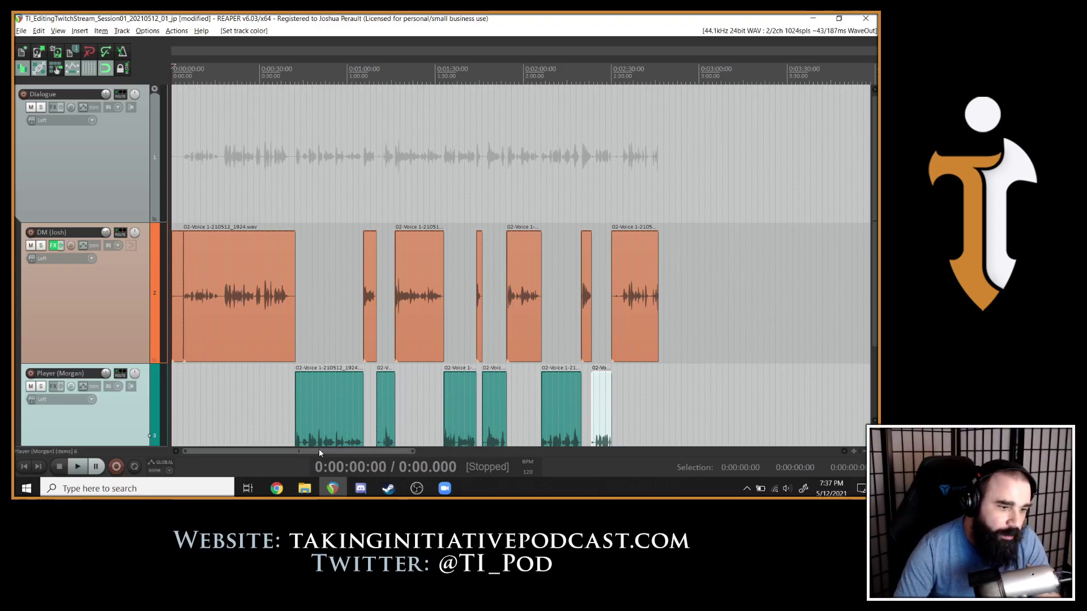
pyautogui.scroll(-3, 441, 396)
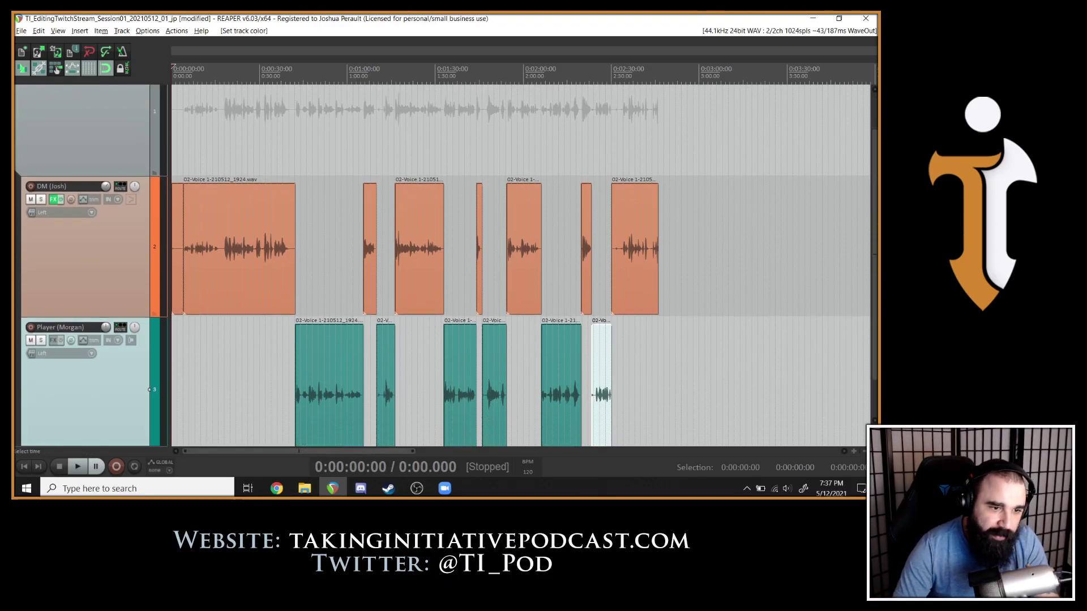
# Play the recording from the start, select the DM track's first short clip, pause at about 18 seconds and preview the audio from there.
pyautogui.scroll(5, 273, 361)
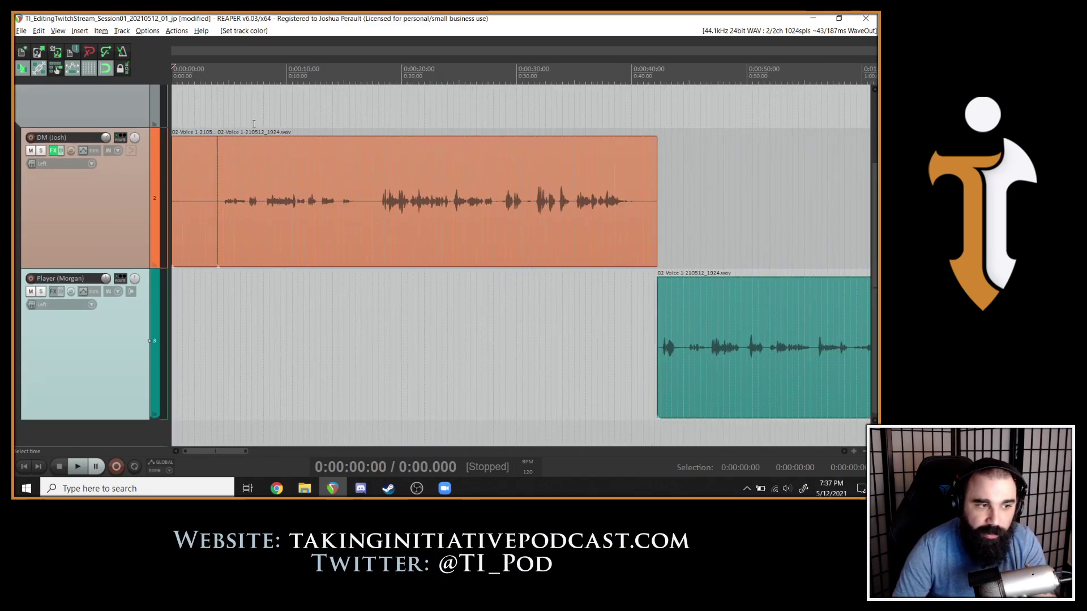
pyautogui.press('space')
pyautogui.click(199, 187)
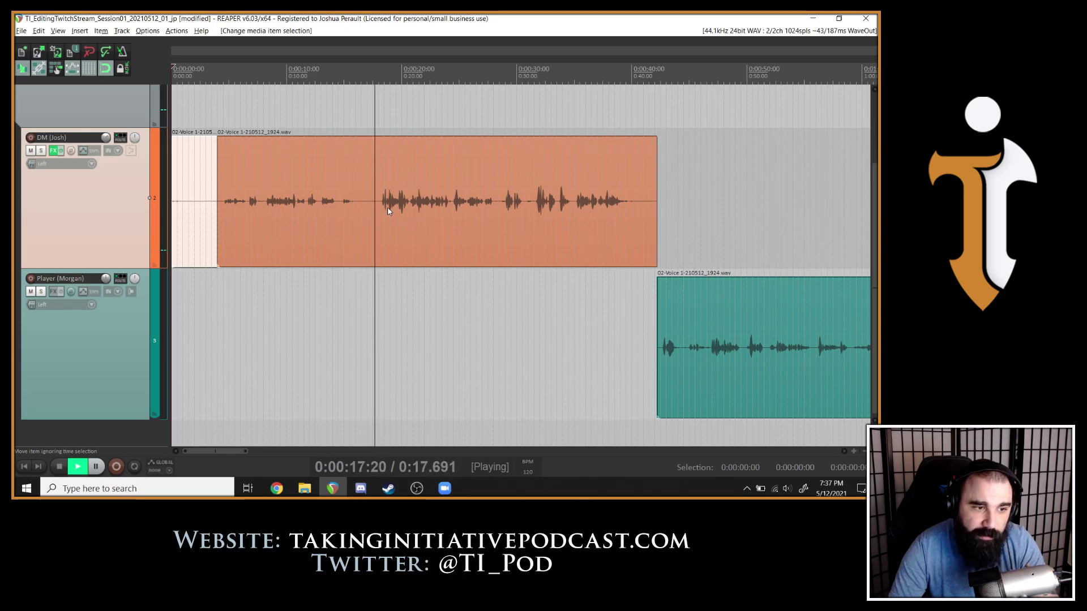
pyautogui.hotkey('ctrl', 'space')
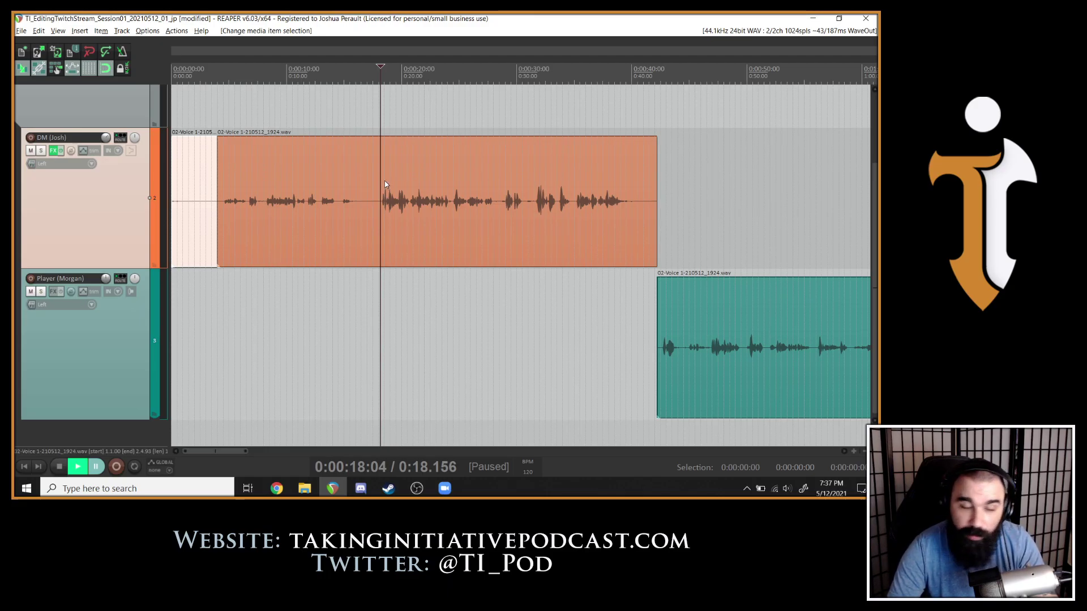
pyautogui.press('space')
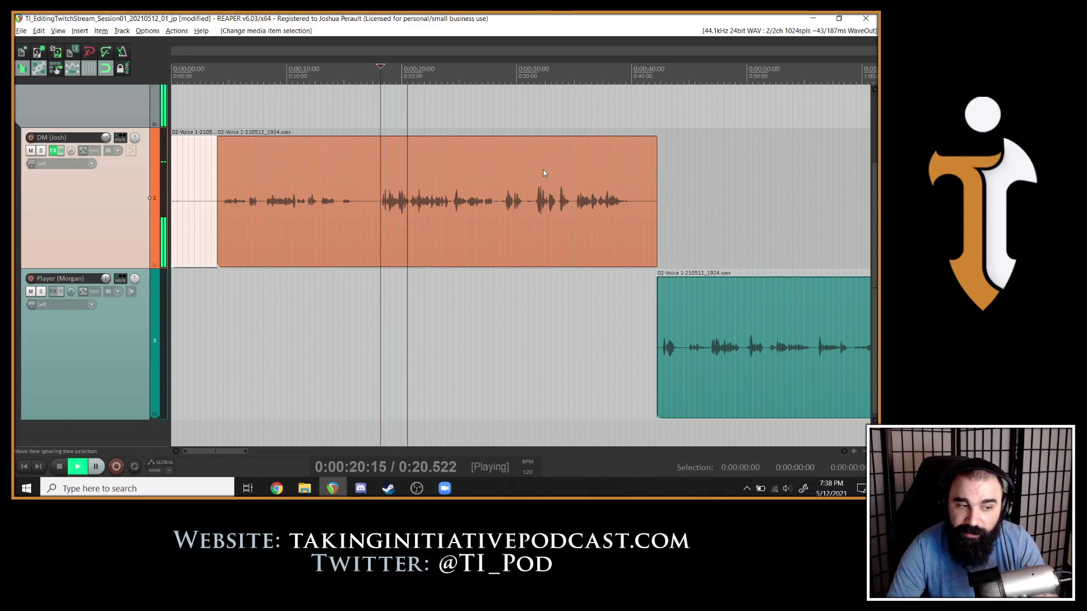
pyautogui.press('space')
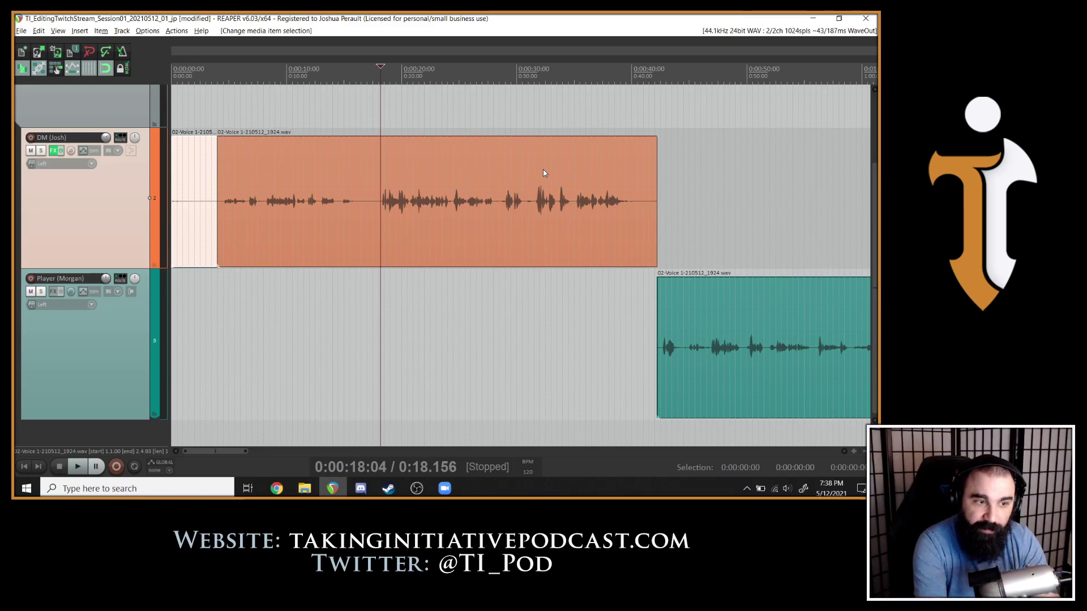
# Add a marker at the edit cursor at 0:00:18:04 and name it HEY THIS IS A MARKER.
pyautogui.press('m')
pyautogui.doubleClick(384, 50)
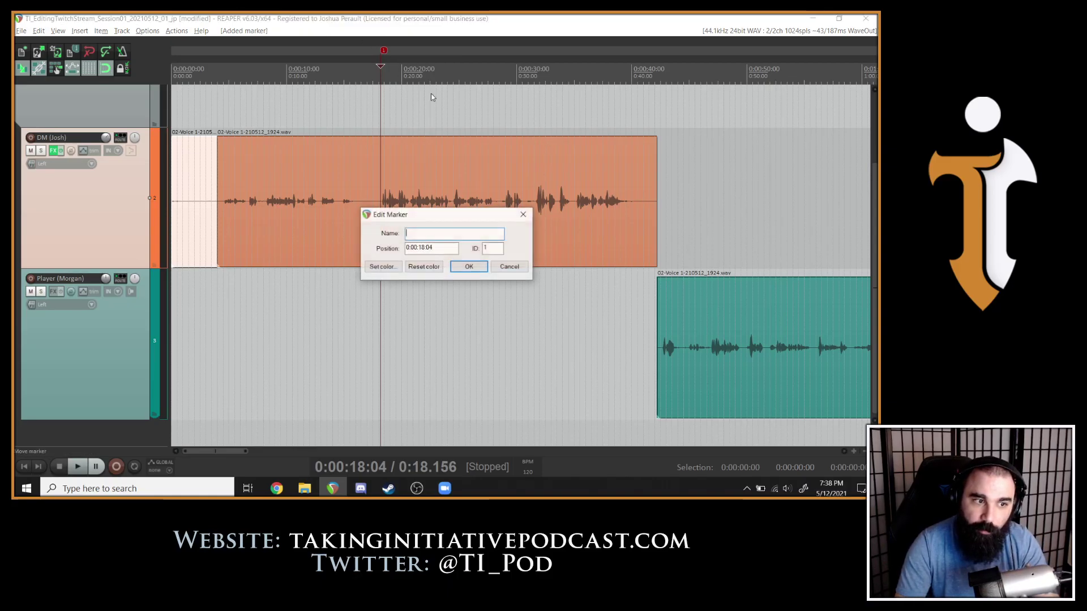
pyautogui.write('HEY THIS IS')
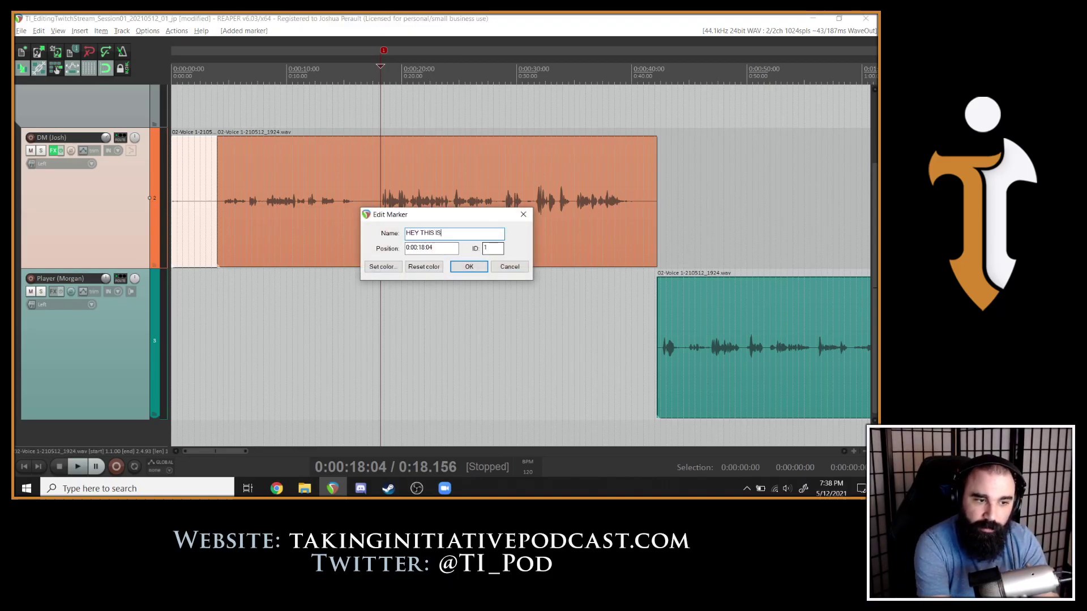
pyautogui.write(' A MARTER')
pyautogui.press('BackSpace')
pyautogui.press('BackSpace')
pyautogui.press('BackSpace')
pyautogui.write('KER')
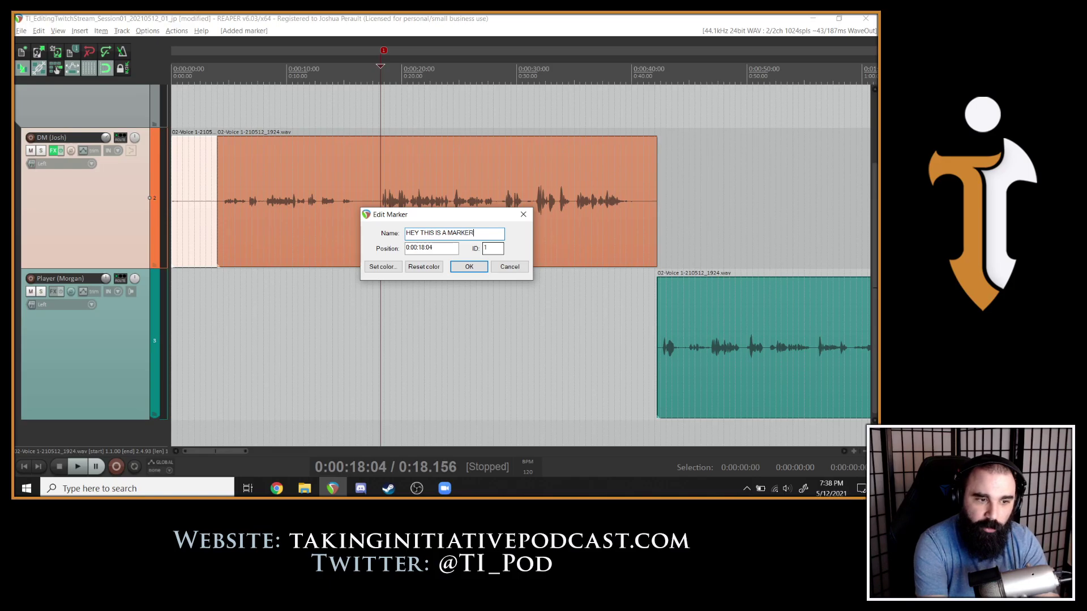
pyautogui.press('Return')
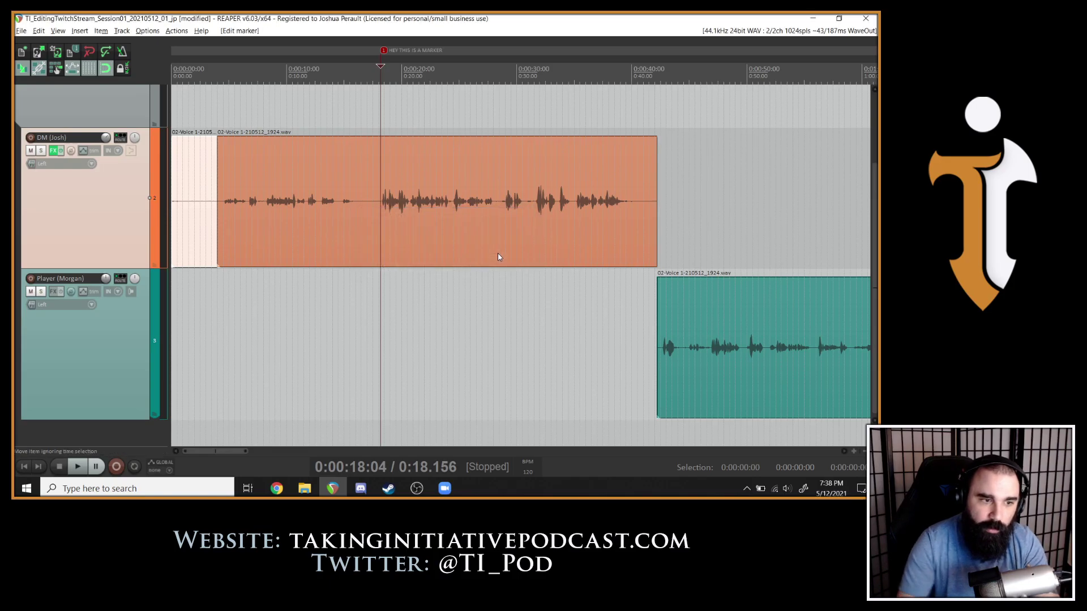
# Remove the HEY THIS IS A MARKER marker from the timeline.
pyautogui.rightClick(383, 51)
pyautogui.click(408, 66)
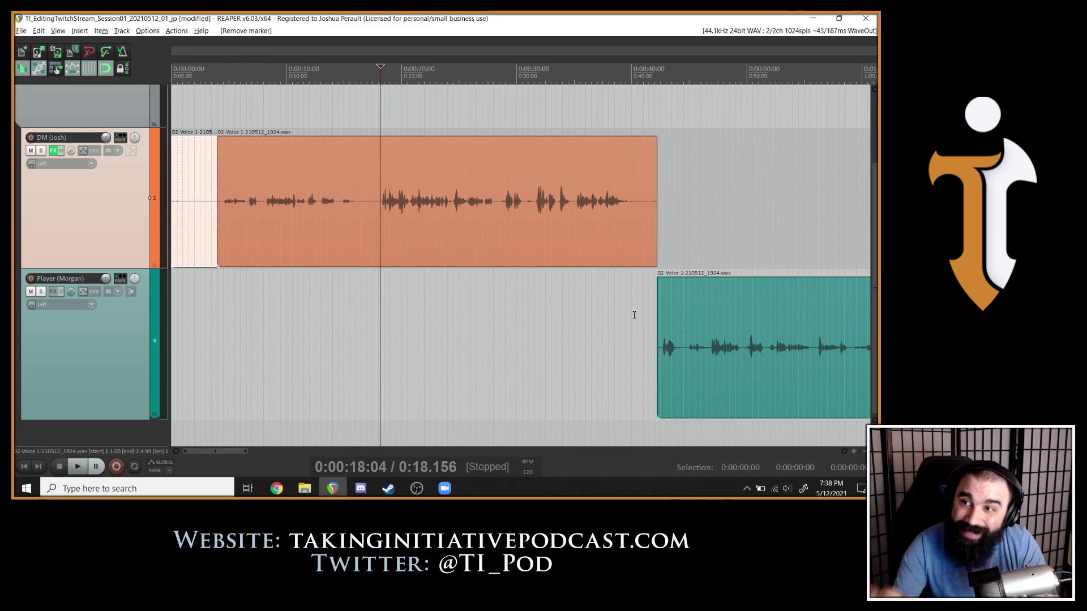
# Play the DM recording from about 18 seconds and pause it at about 21 seconds.
pyautogui.press('space')
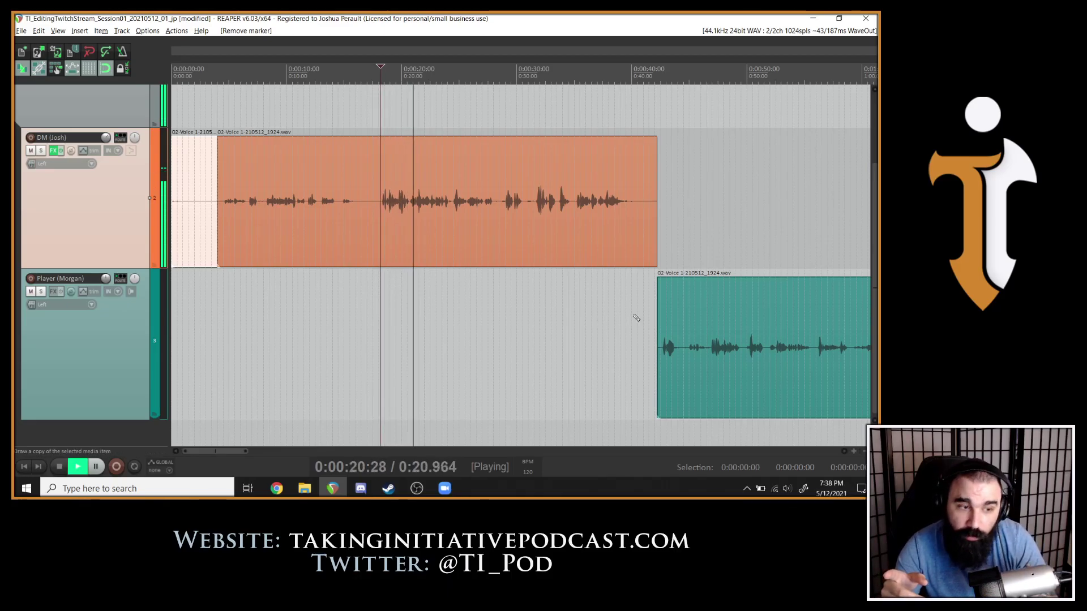
pyautogui.hotkey('ctrl', 'space')
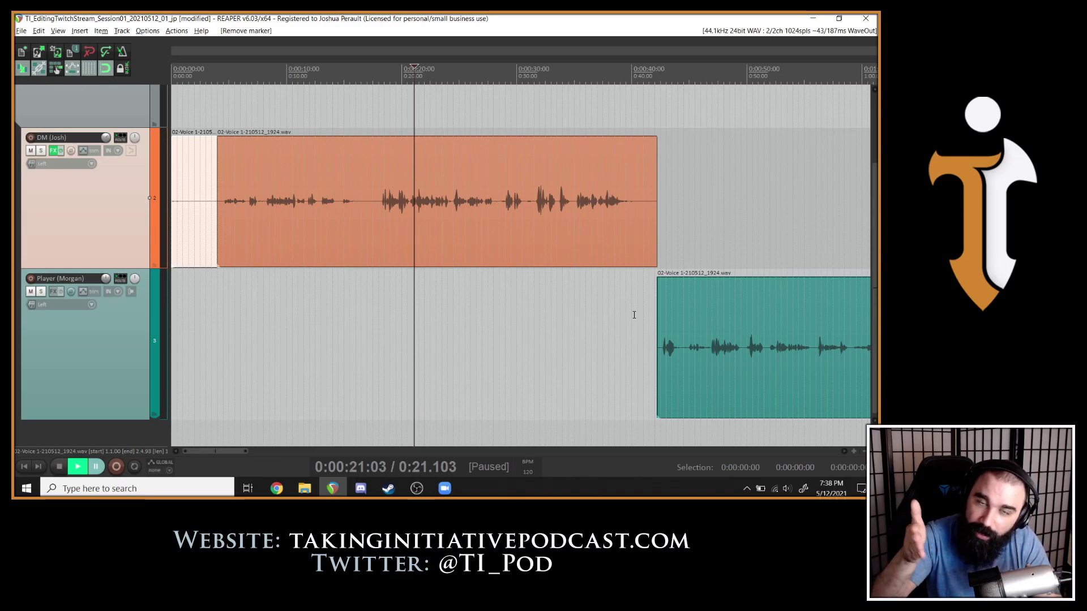
# Preview the DM recording from just before the speech at 0:00:18:06 and split the clip there.
pyautogui.hotkey('ctrl', 'space')
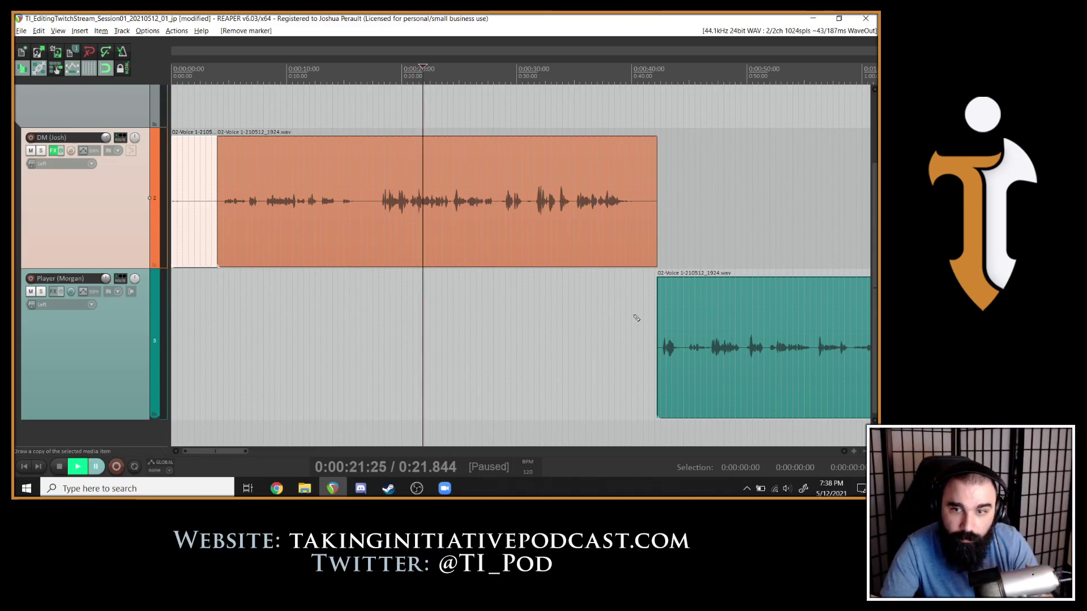
pyautogui.click(377, 199)
pyautogui.scroll(5, 527, 204)
pyautogui.press('space')
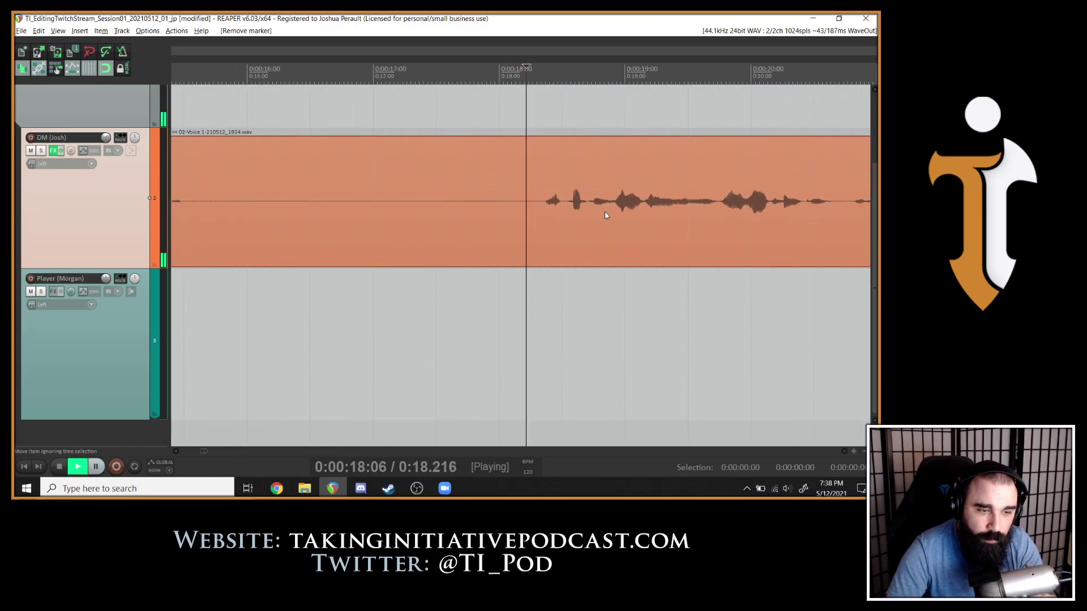
pyautogui.press('space')
pyautogui.scroll(-4, 539, 204)
pyautogui.press('space')
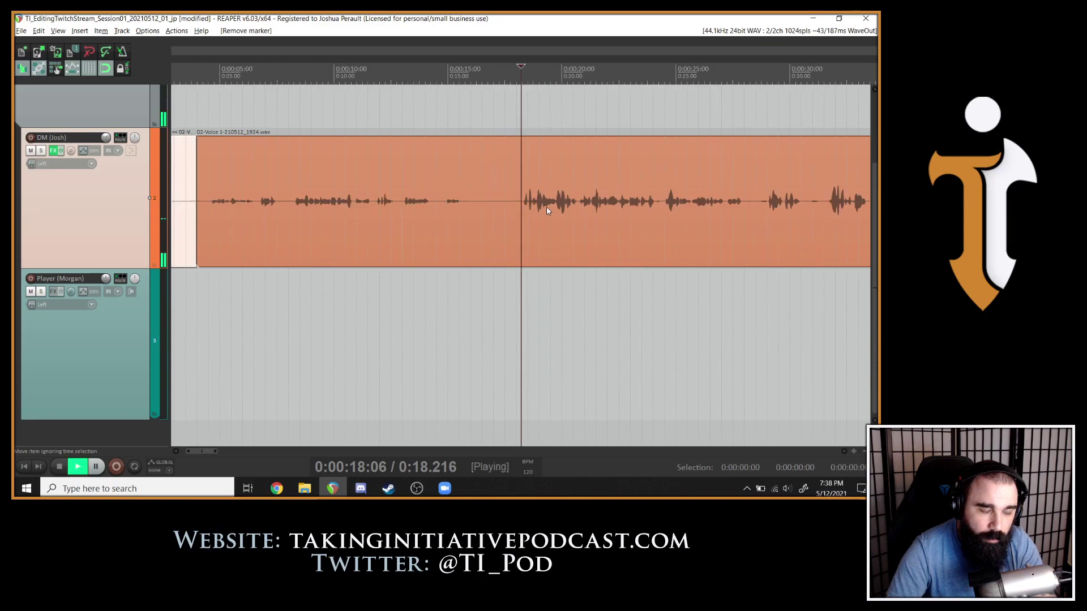
pyautogui.press('space')
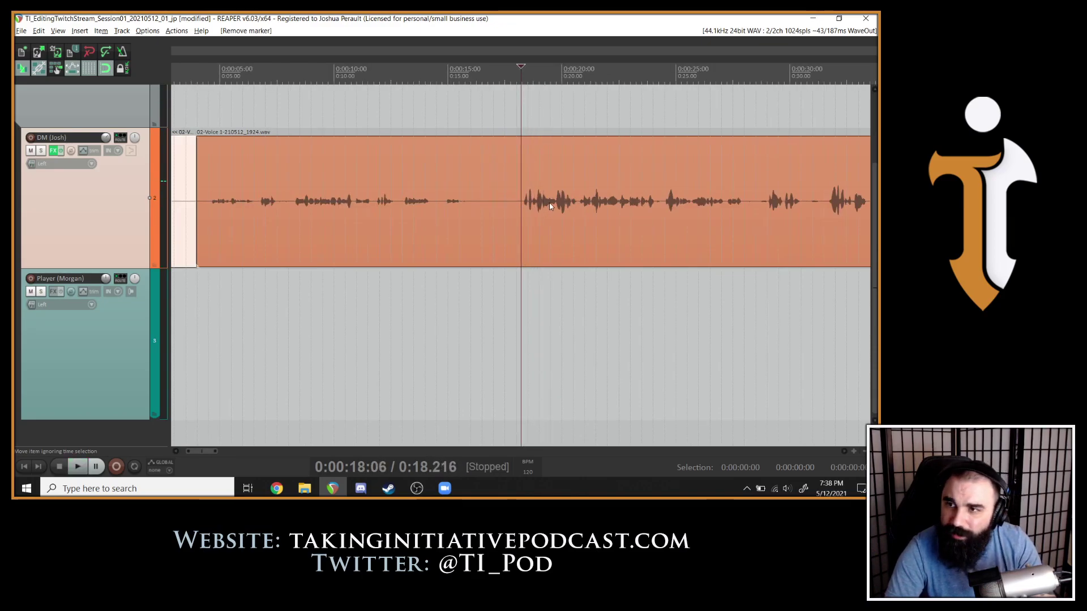
pyautogui.scroll(-1, 542, 201)
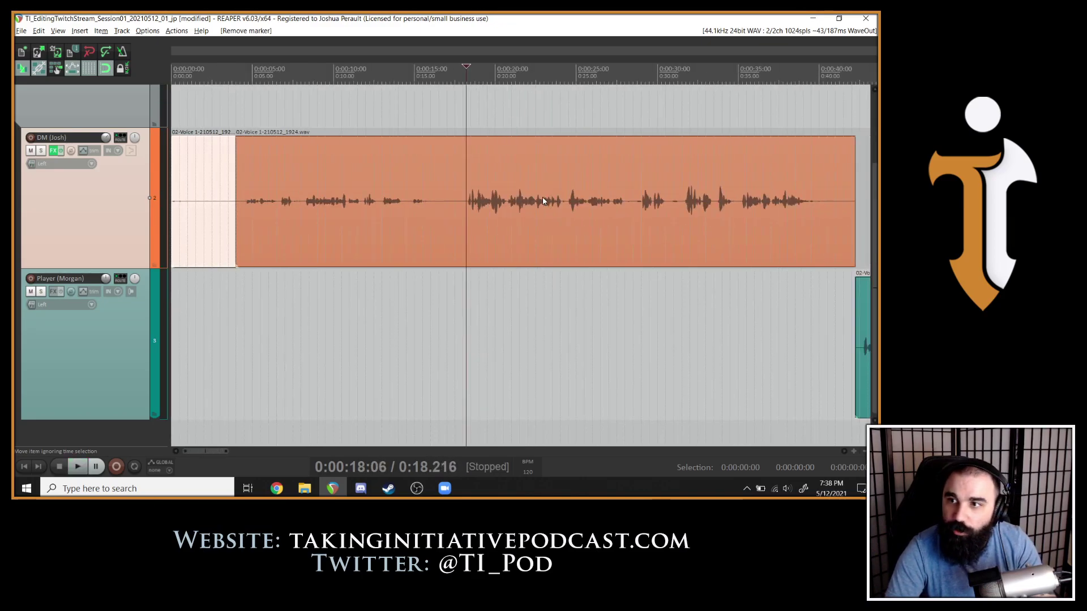
pyautogui.press('s')
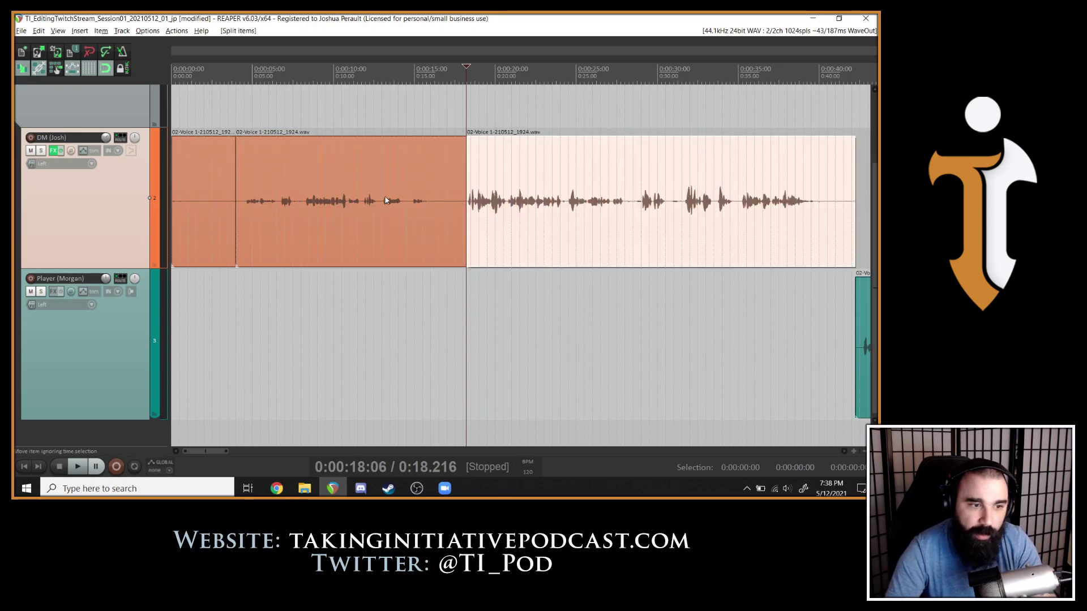
# Delete the two DM clips that lie before the split at 0:00:18:06.
pyautogui.hotkey('ctrl', 'Right')
pyautogui.keyDown('ctrl'); pyautogui.click(191, 202); pyautogui.keyUp('ctrl')
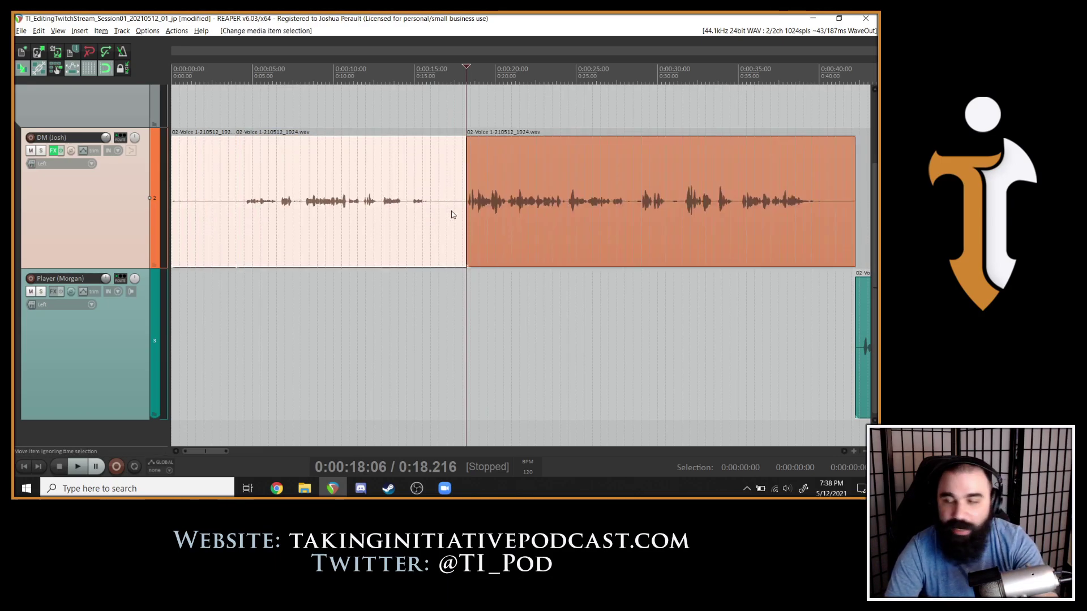
pyautogui.hotkey('ctrl', 'z')
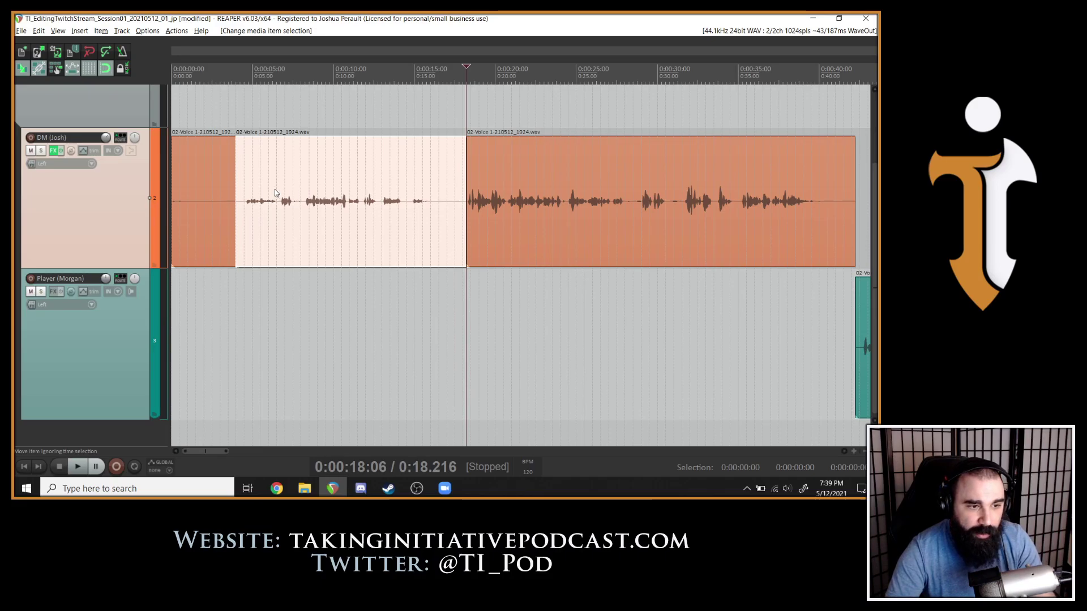
pyautogui.keyDown('ctrl'); pyautogui.click(205, 194); pyautogui.keyUp('ctrl')
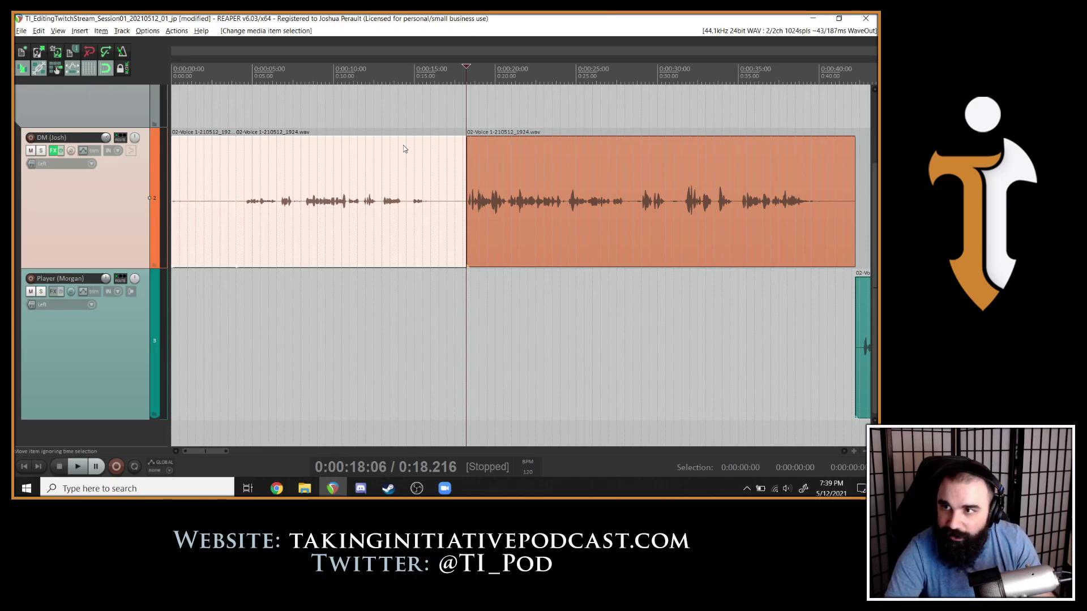
pyautogui.click(381, 171)
pyautogui.keyDown('ctrl'); pyautogui.click(214, 184); pyautogui.keyUp('ctrl')
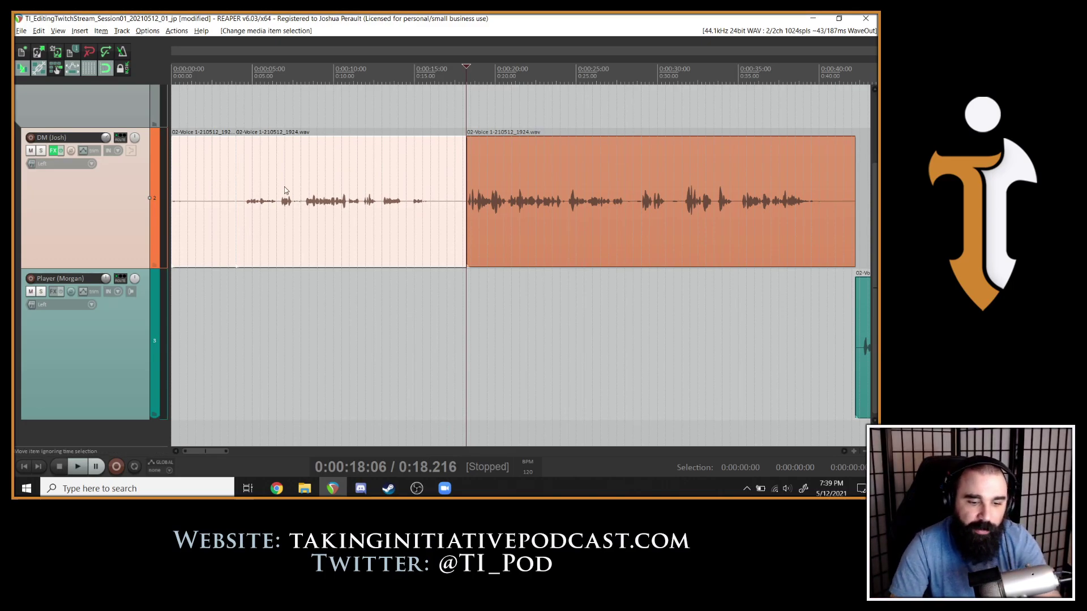
pyautogui.press('Delete')
# Play the remaining DM clip from 0:00:18:06 to about 30 seconds and stop playback.
pyautogui.scroll(-5, 317, 195)
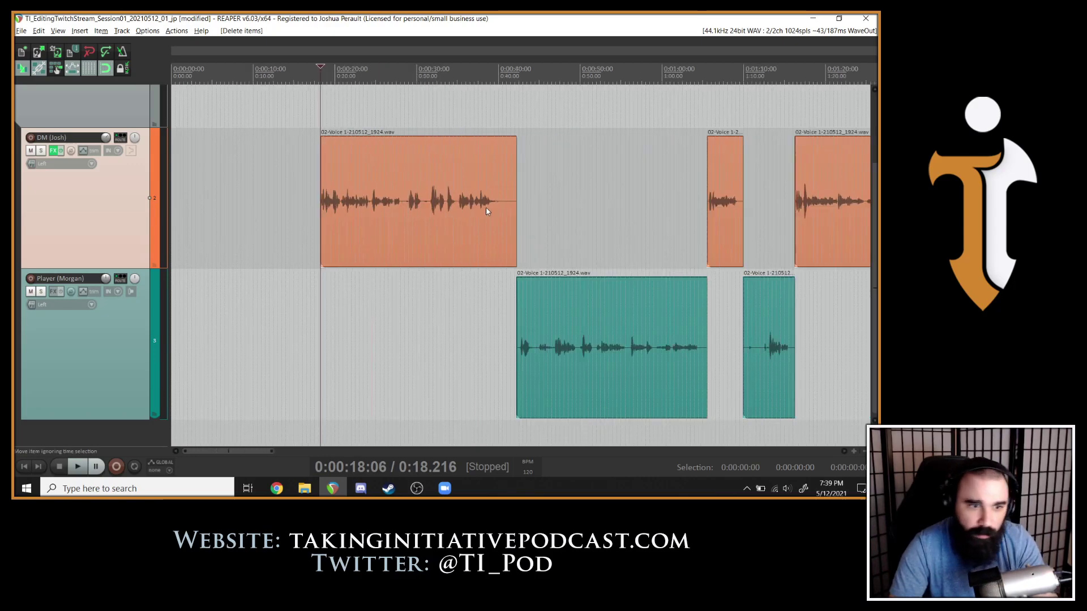
pyautogui.press('space')
pyautogui.scroll(5, 376, 182)
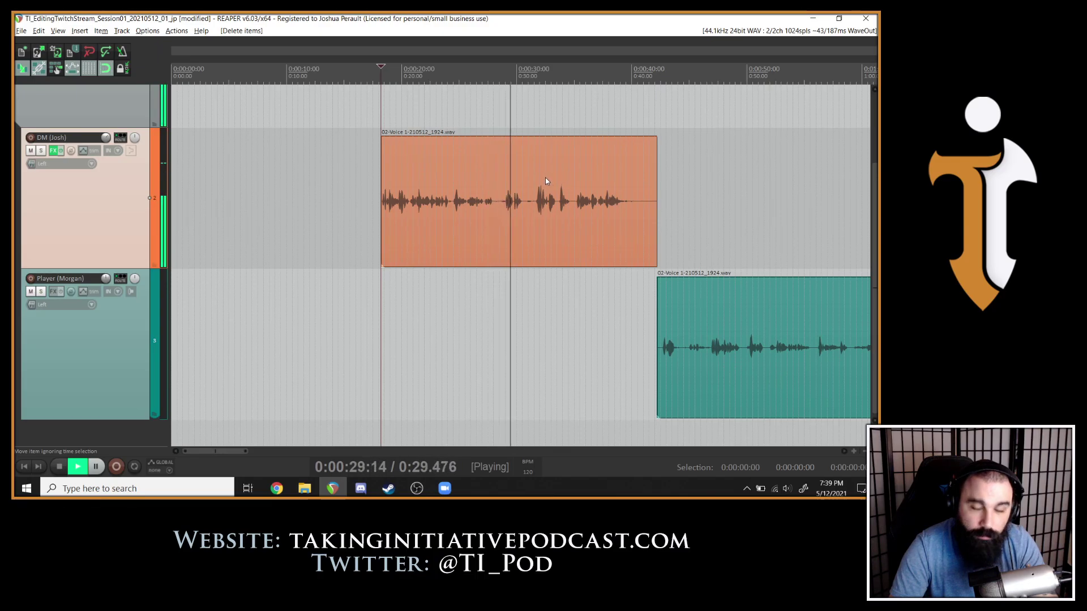
pyautogui.press('space')
pyautogui.scroll(2, 560, 187)
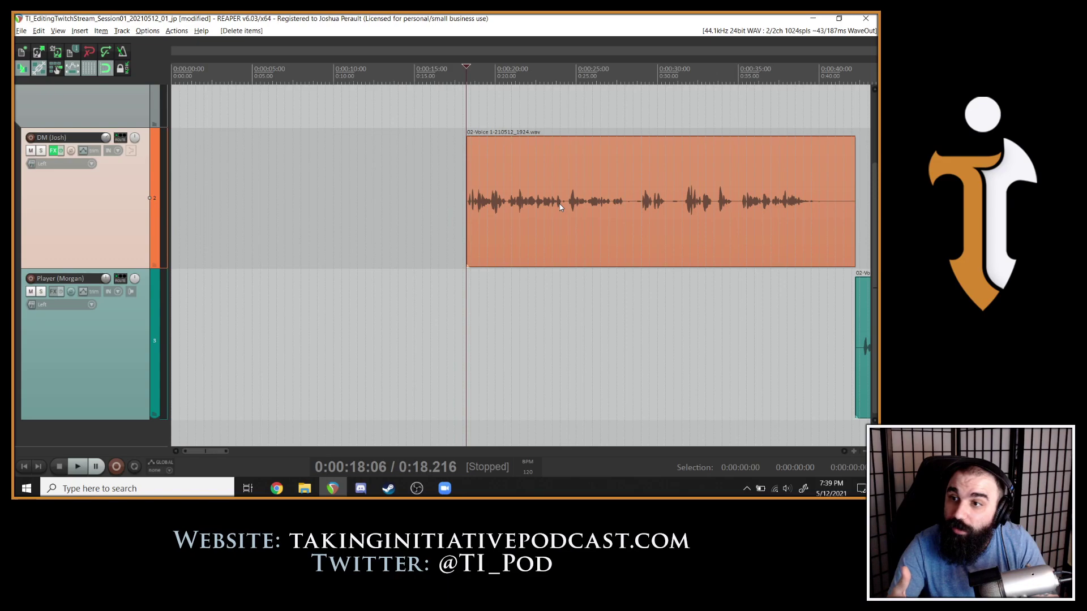
# Listen to the DM clip around 24 seconds and split it in the short pause at 0:00:24:03.
pyautogui.click(557, 179)
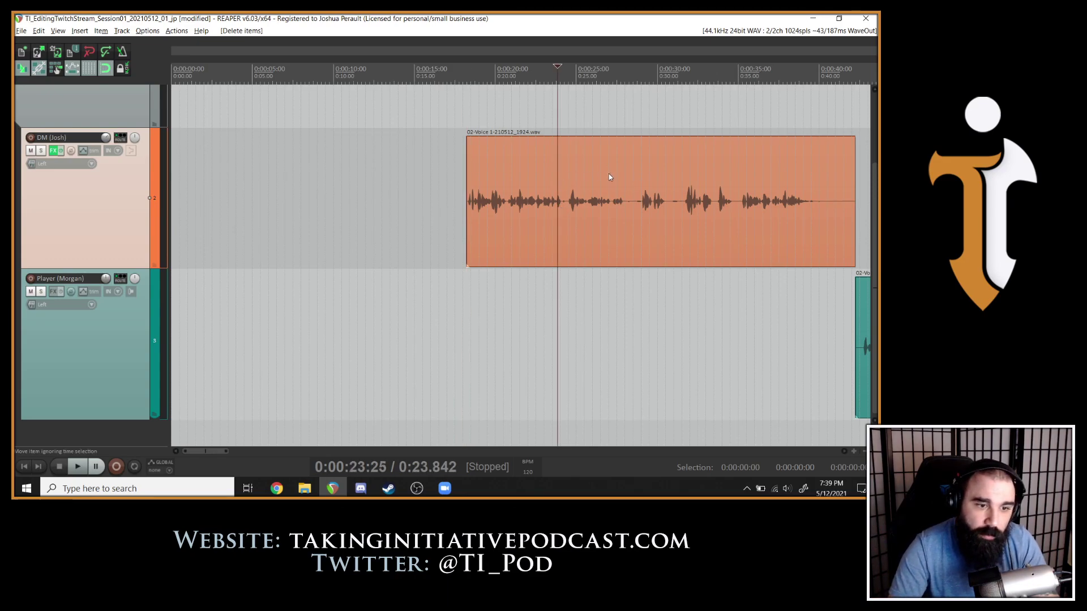
pyautogui.scroll(3, 628, 175)
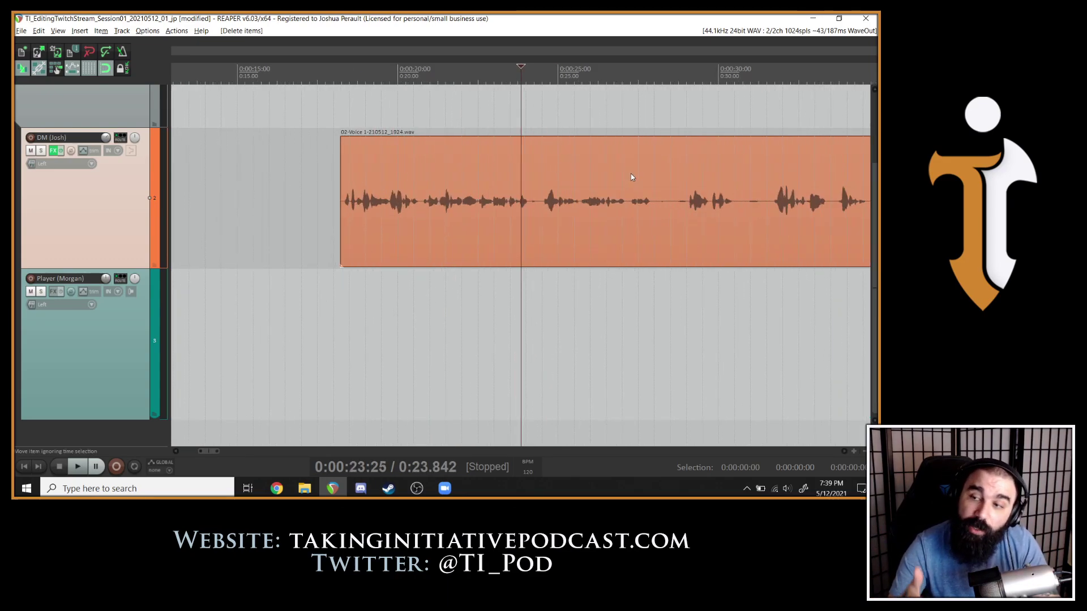
pyautogui.press('space')
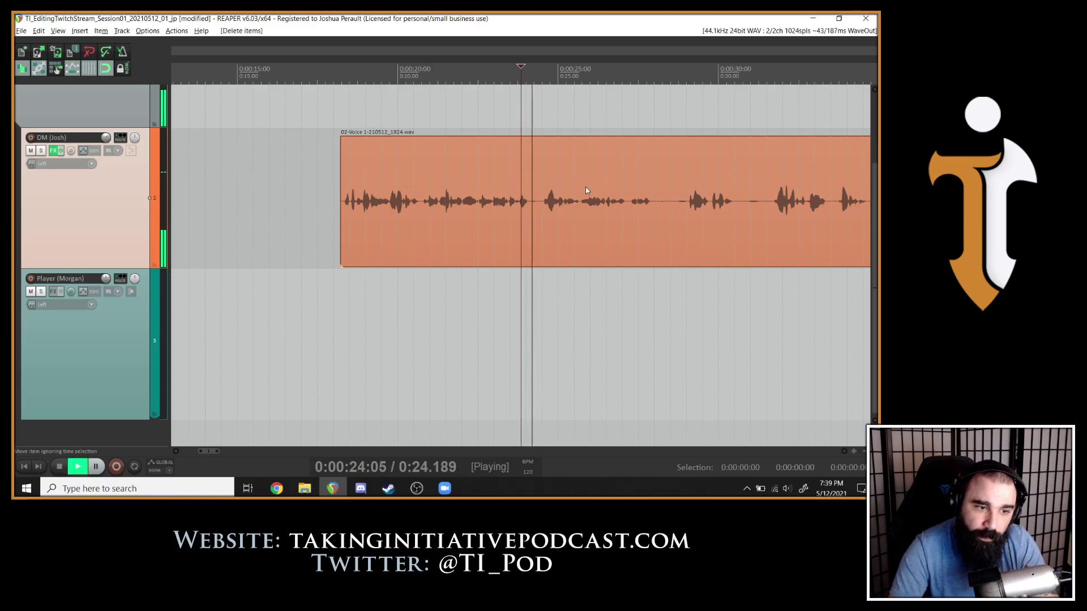
pyautogui.press('space')
pyautogui.click(530, 202)
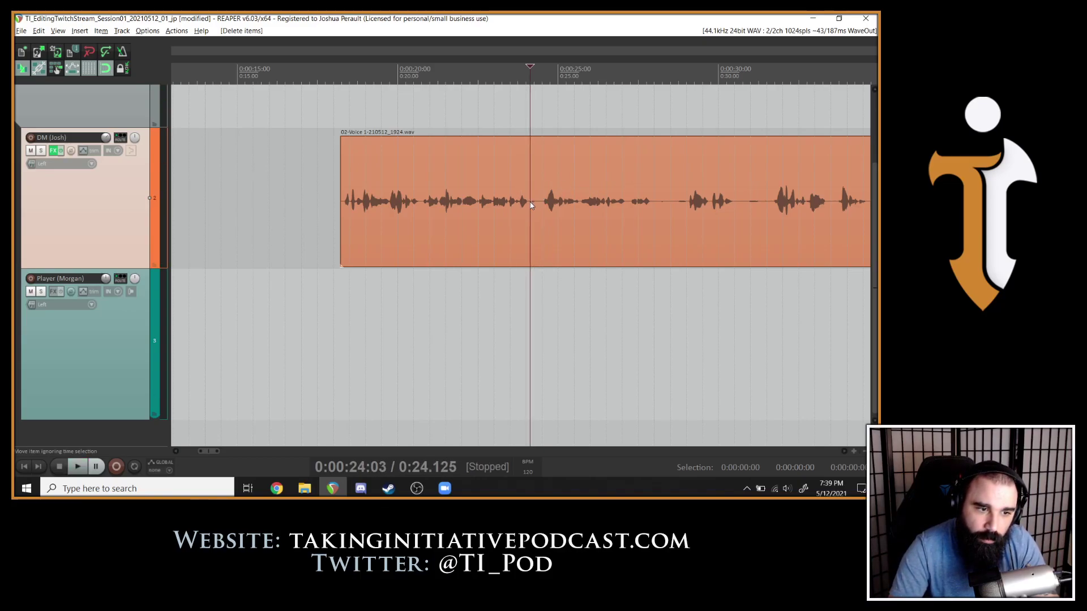
pyautogui.press('s')
# Split the DM clip again at 0:00:29:01 and delete the section between 0:00:24:03 and that point.
pyautogui.press('space')
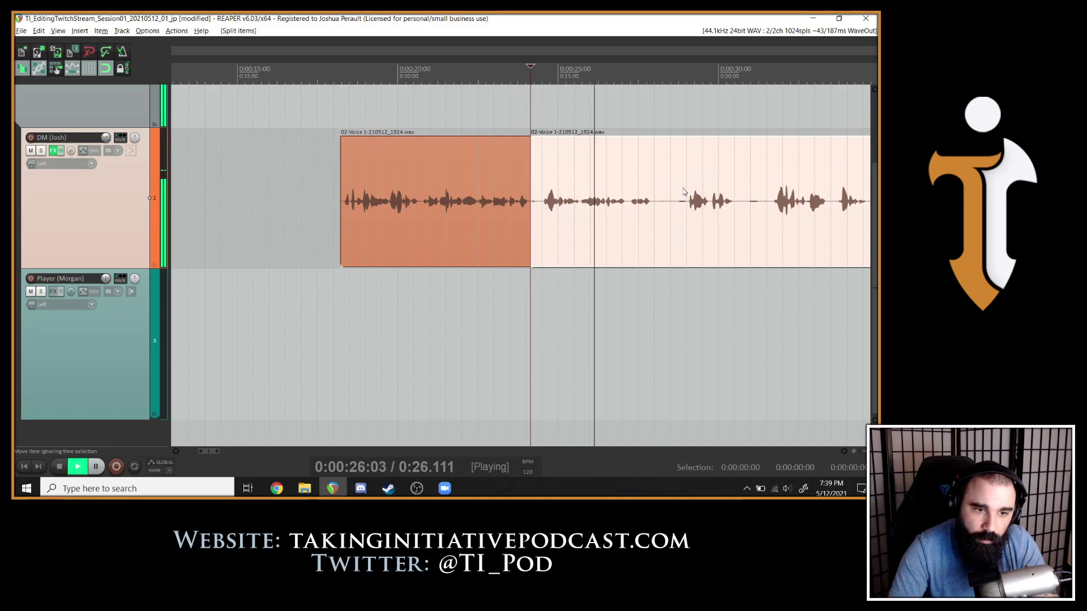
pyautogui.click(688, 197)
pyautogui.press('space')
pyautogui.click(689, 199)
pyautogui.press('space')
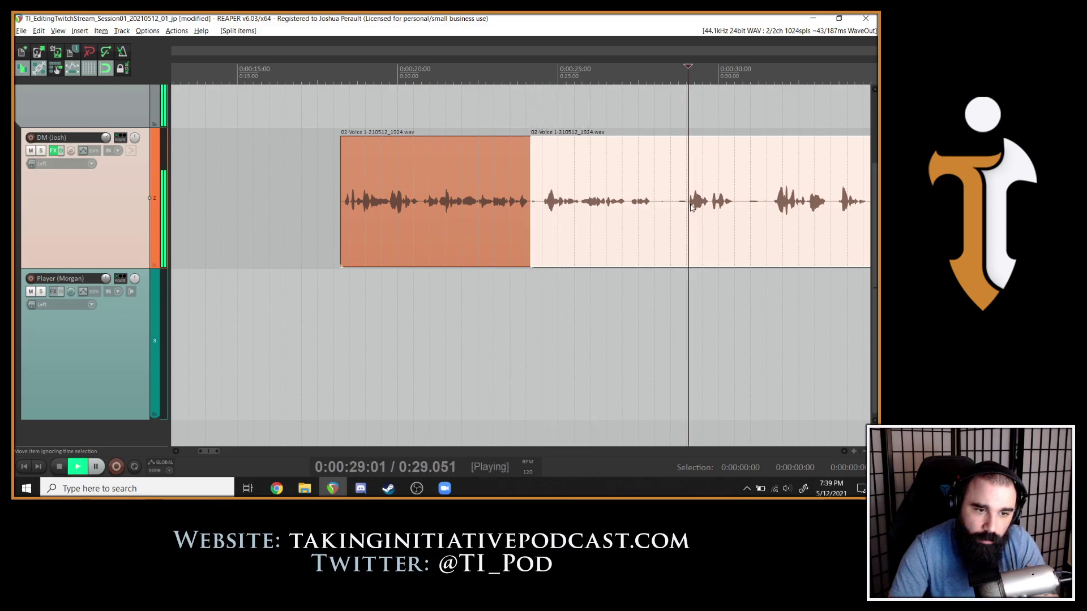
pyautogui.press('space')
pyautogui.press('s')
pyautogui.click(651, 201)
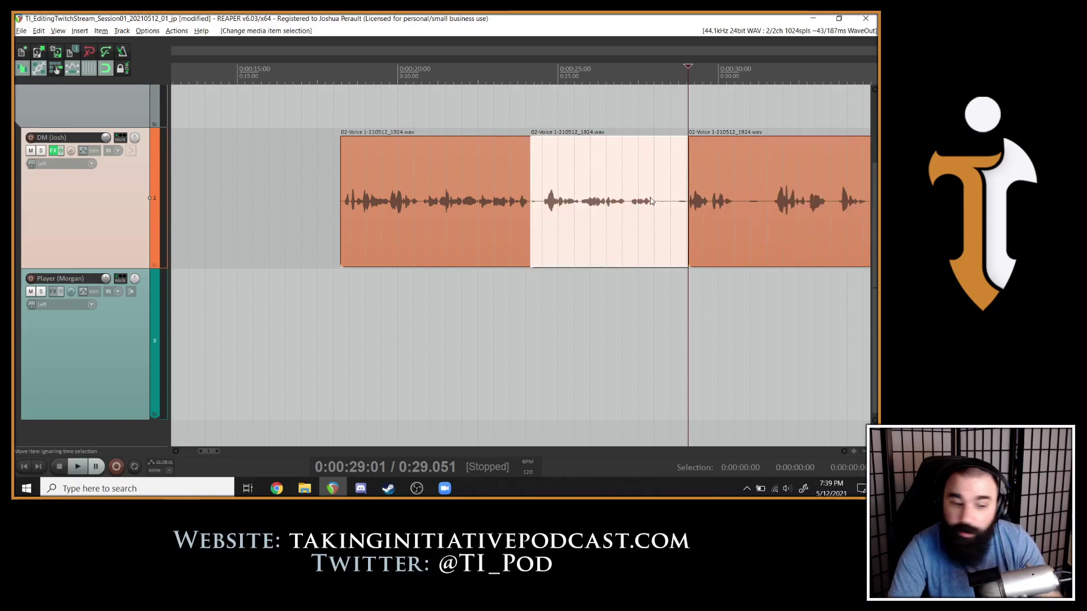
pyautogui.press('Delete')
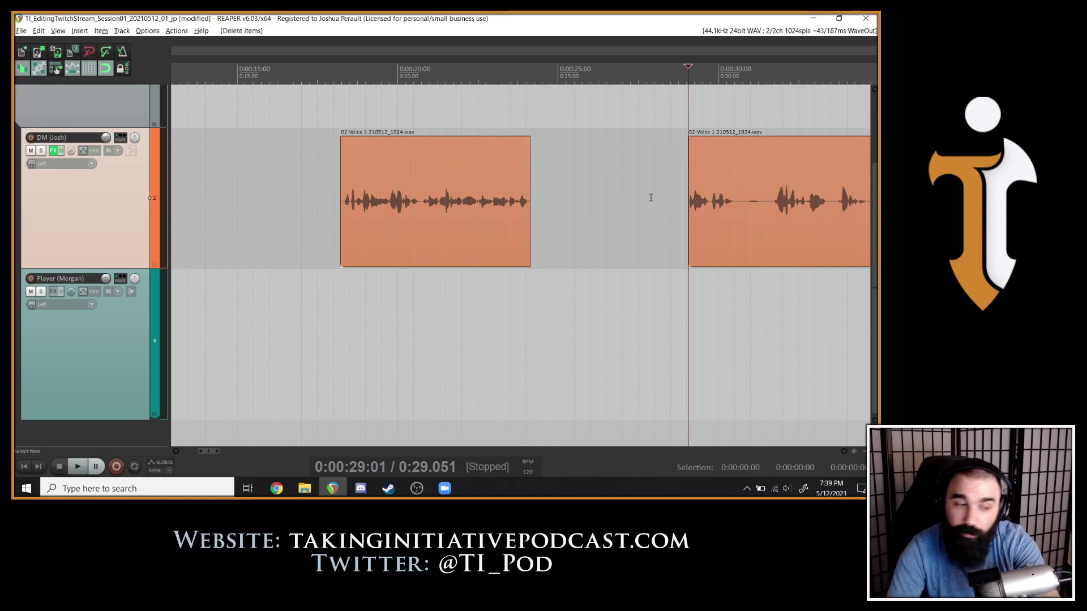
# Preview the DM clip from 0:00:29:01, split it at 0:00:31:20 and delete the section before that split.
pyautogui.press('space')
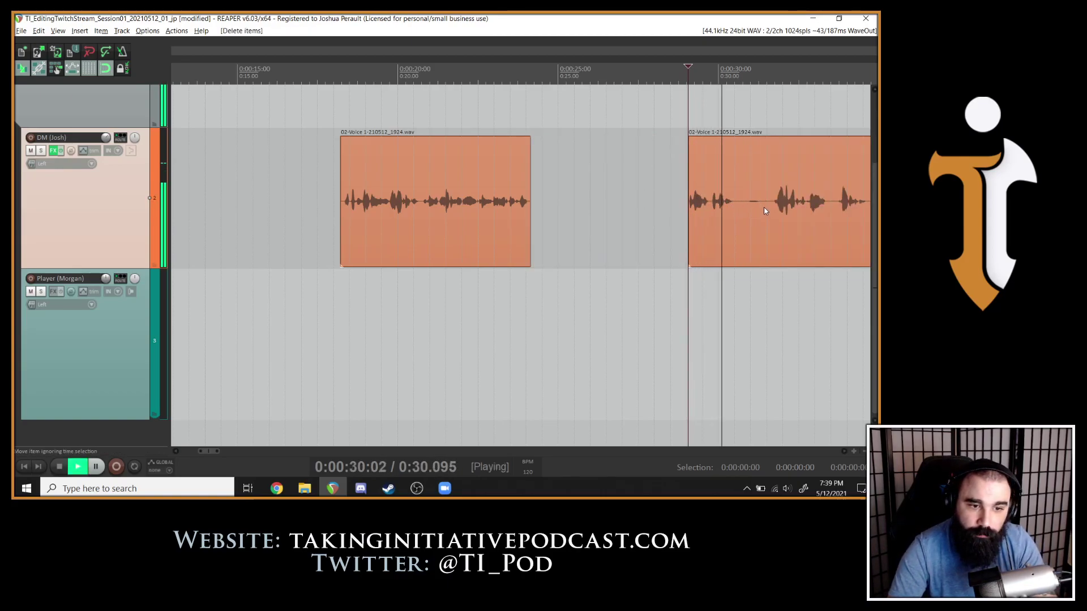
pyautogui.press('space')
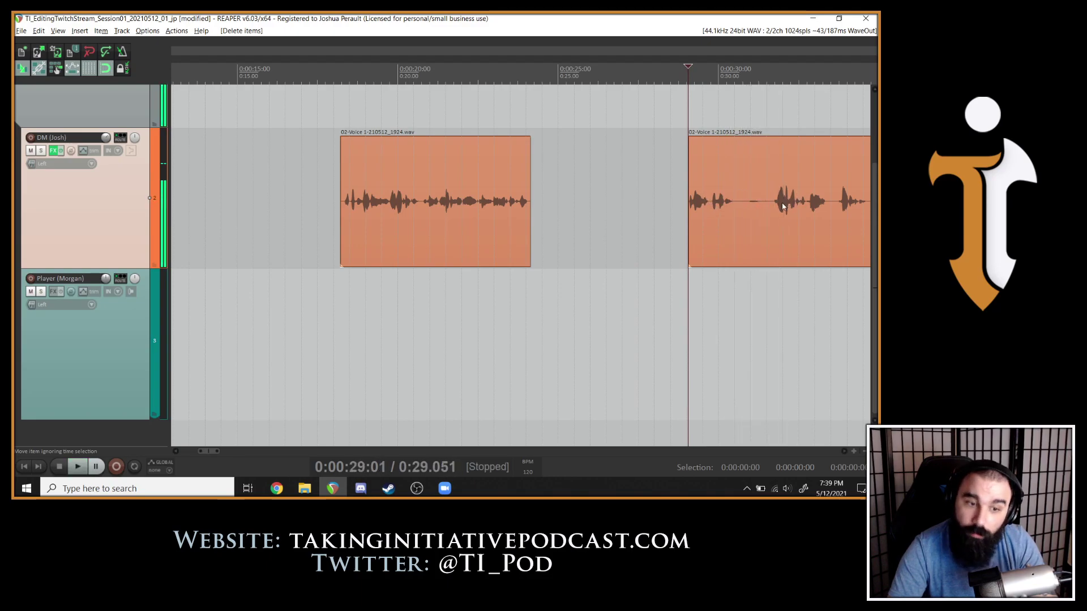
pyautogui.click(774, 207)
pyautogui.press('s')
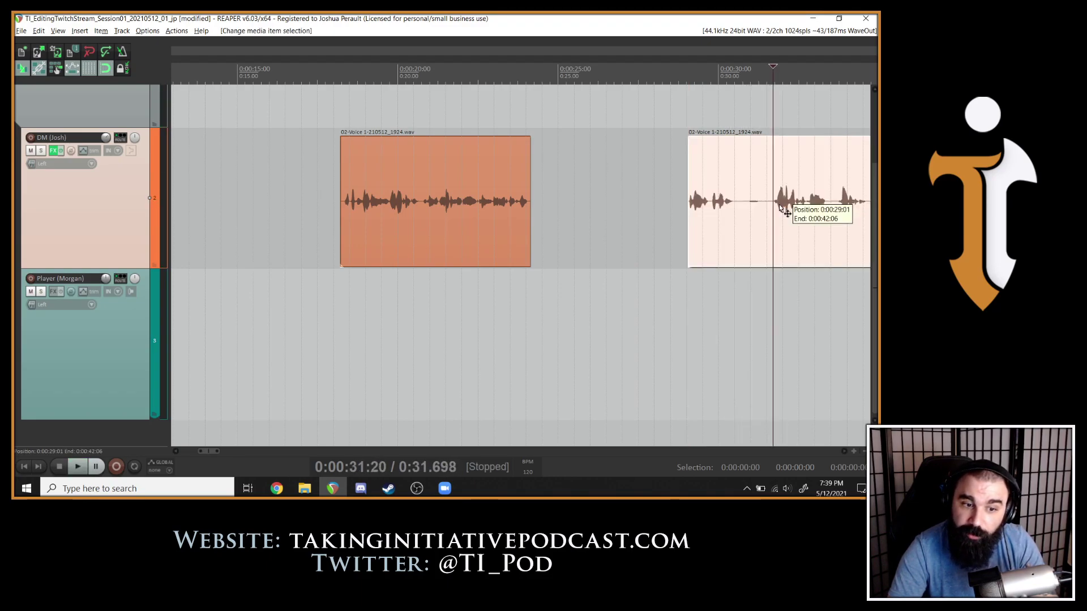
pyautogui.click(746, 209)
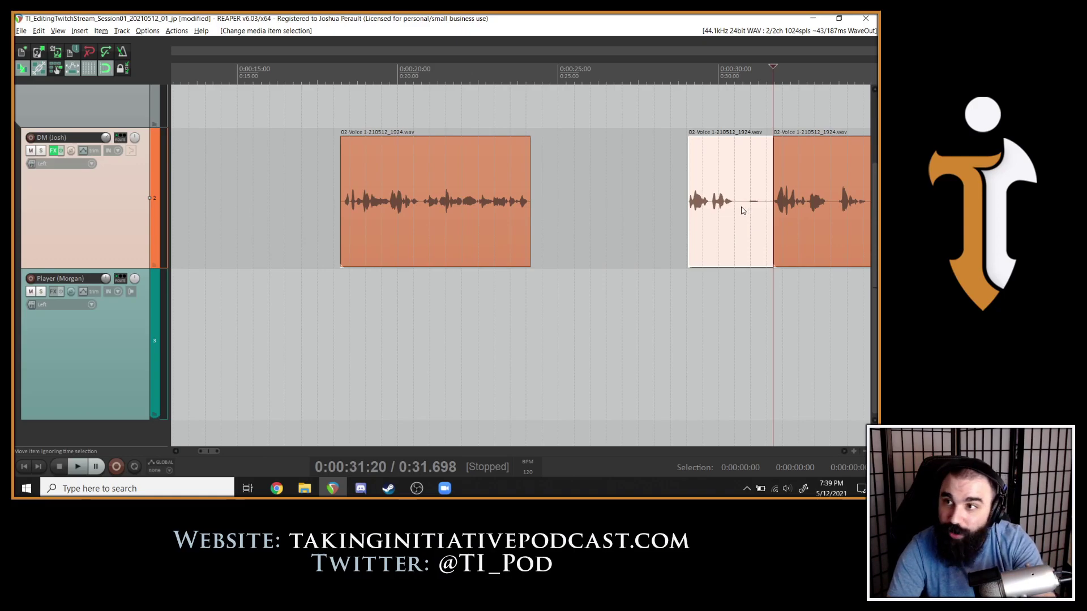
pyautogui.press('Delete')
# Play the DM clip from 0:00:31:20, split it where the speech ends at 0:00:39:23 and delete the silent tail.
pyautogui.press('space')
pyautogui.scroll(-3, 792, 215)
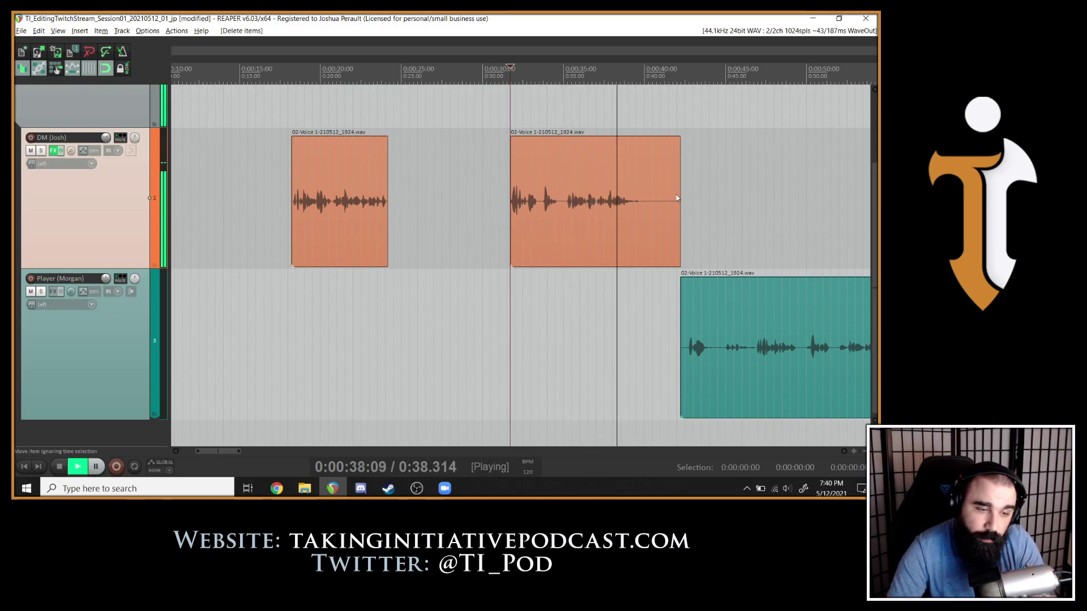
pyautogui.hotkey('ctrl', 'space')
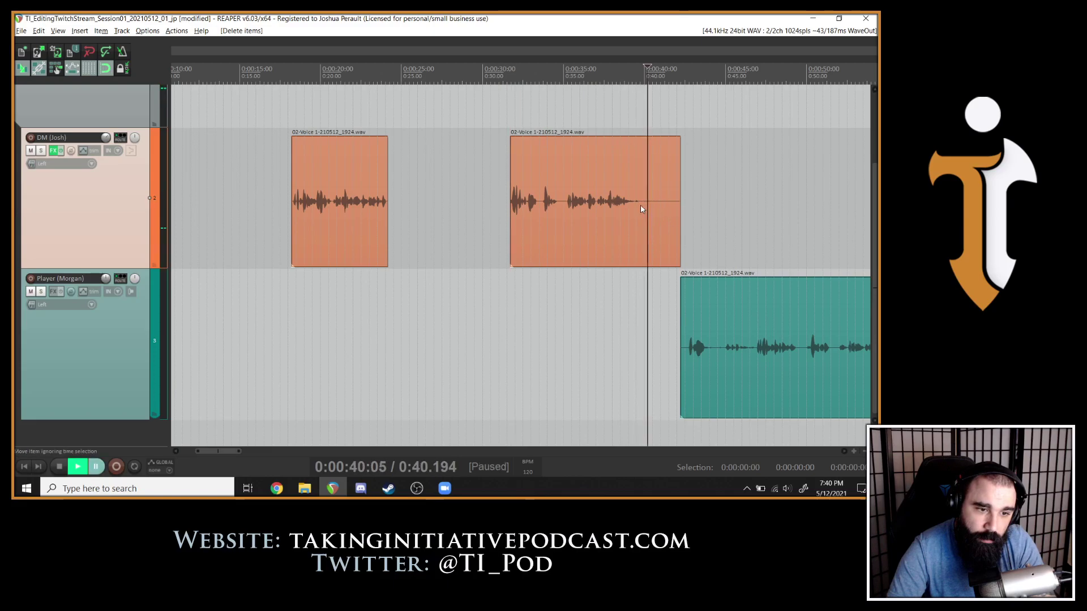
pyautogui.click(641, 205)
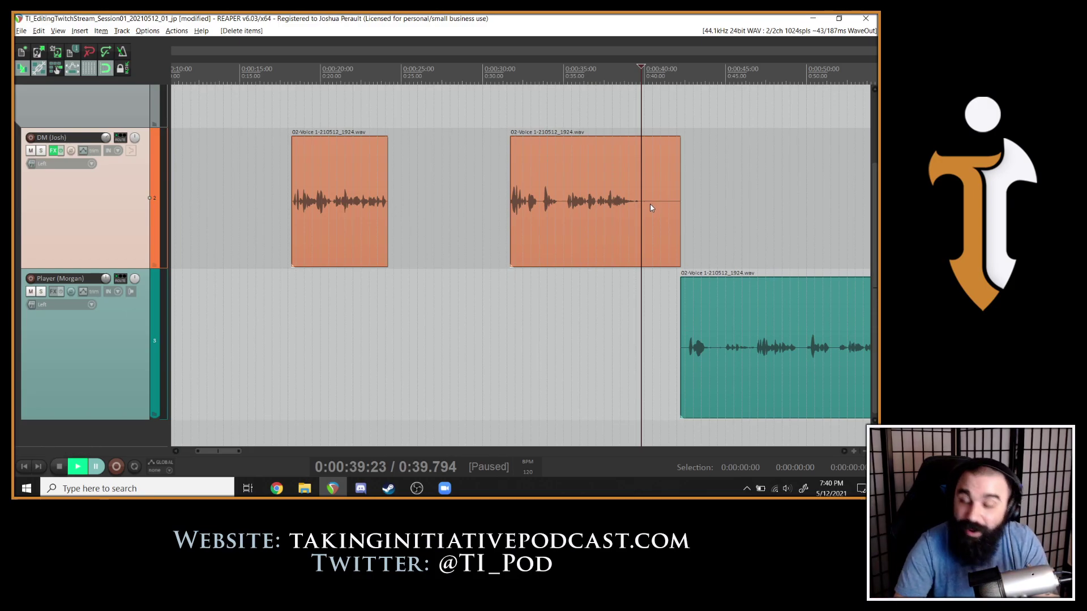
pyautogui.click(606, 206)
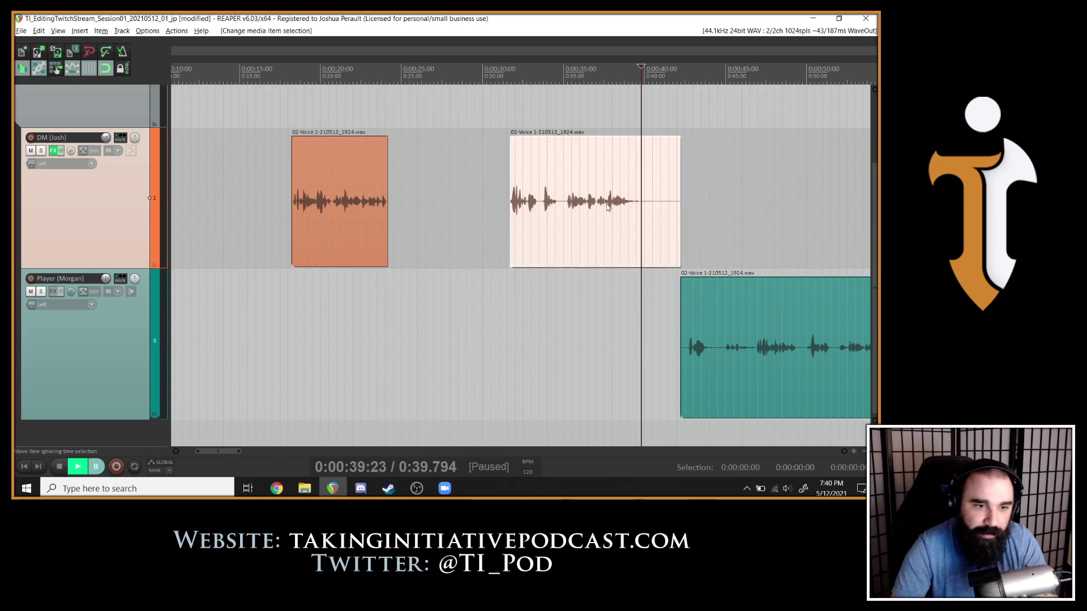
pyautogui.press('s')
pyautogui.press('space')
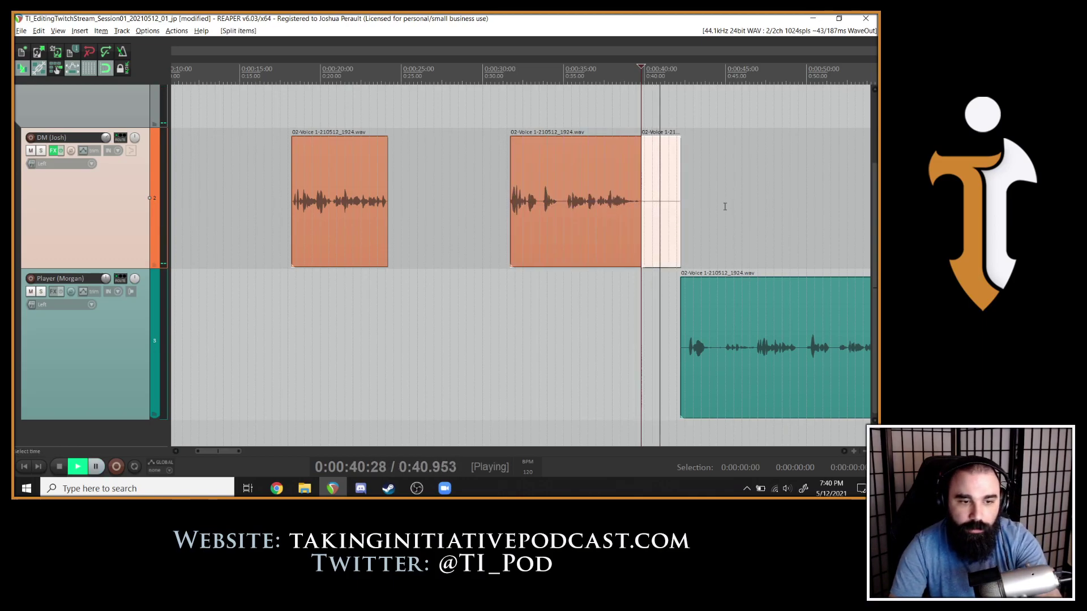
pyautogui.press('Delete')
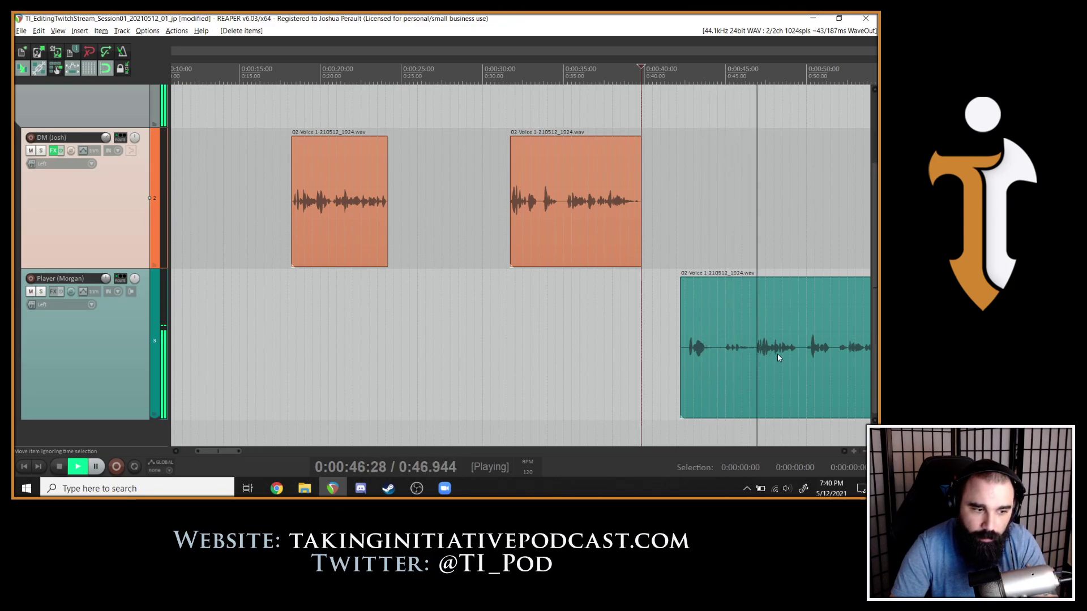
pyautogui.press('space')
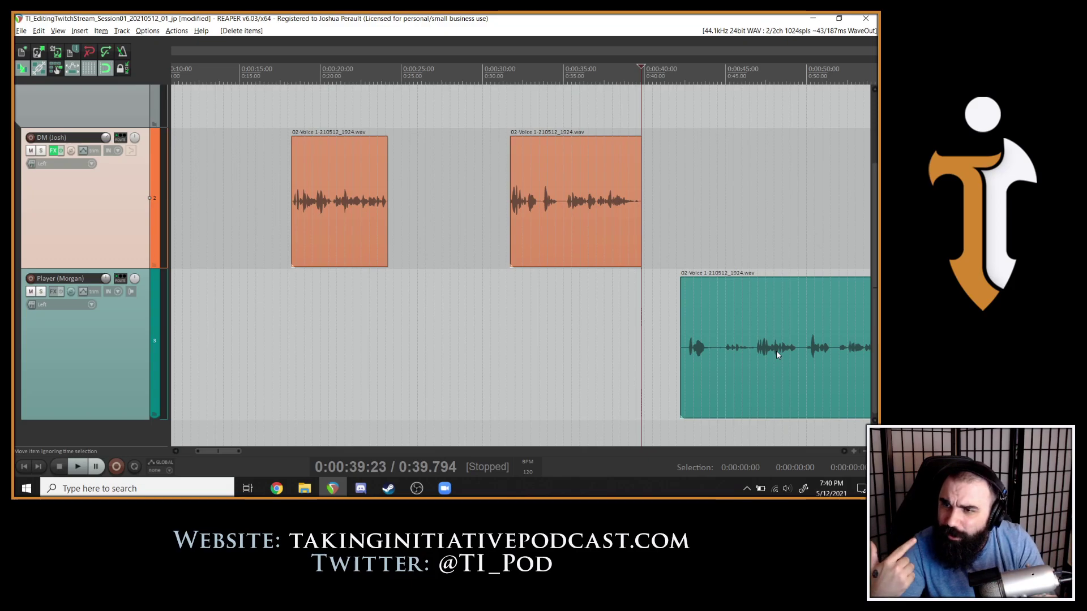
# Show the mixer, view the DM track's FX chain with ReaFir and close the chain window.
pyautogui.hotkey('ctrl', 'm')
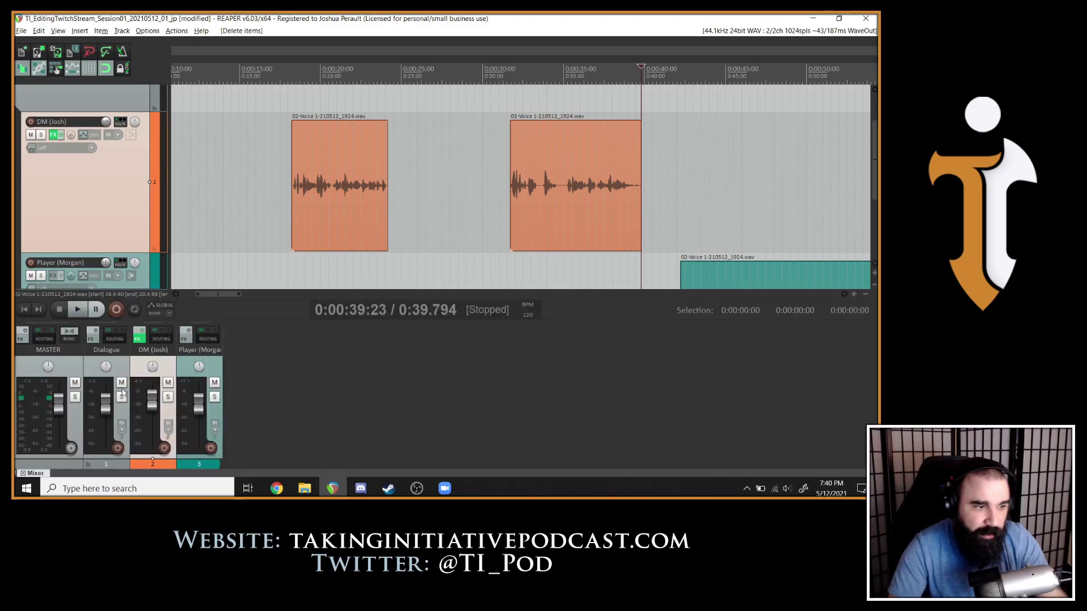
pyautogui.click(140, 338)
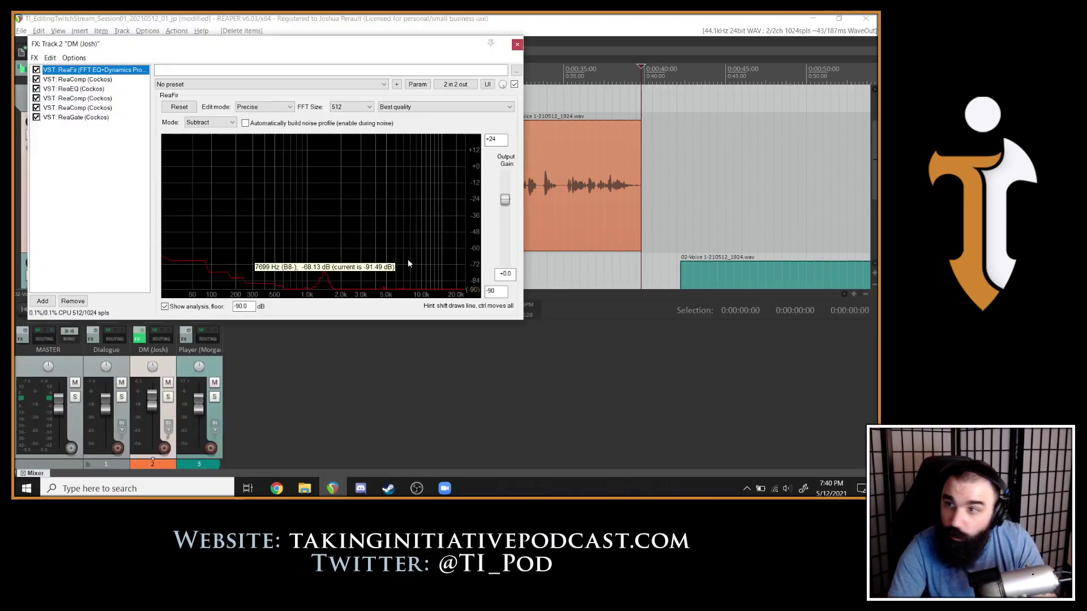
pyautogui.click(516, 44)
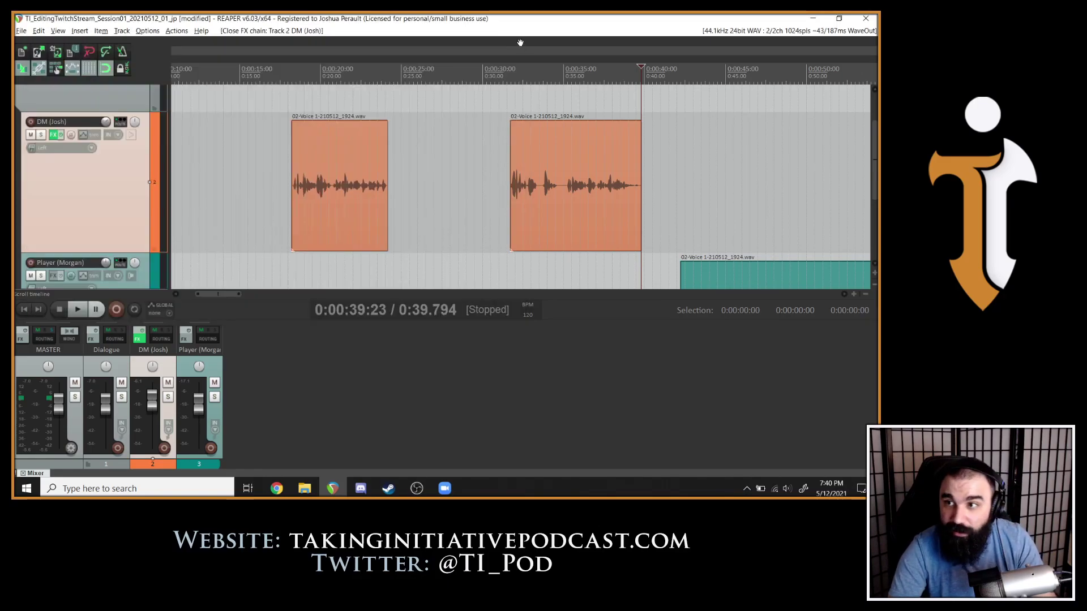
# Paste the copied DM effects chain, from ReaFir through ReaComp and ReaEQ to ReaGate, onto the Player track and close its FX window.
pyautogui.click(190, 338)
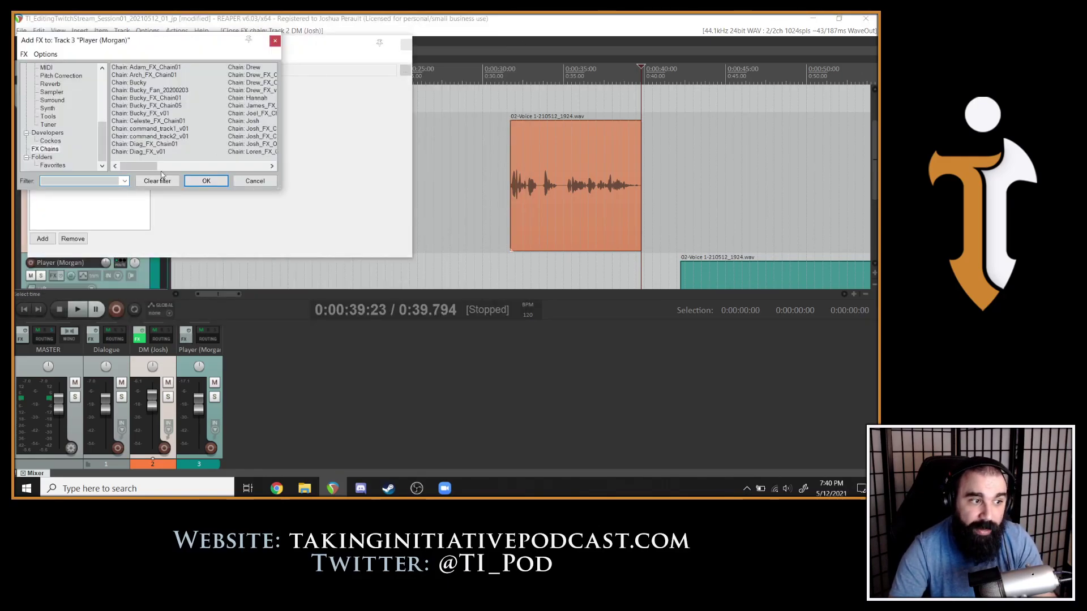
pyautogui.click(255, 180)
pyautogui.hotkey('ctrl', 'v')
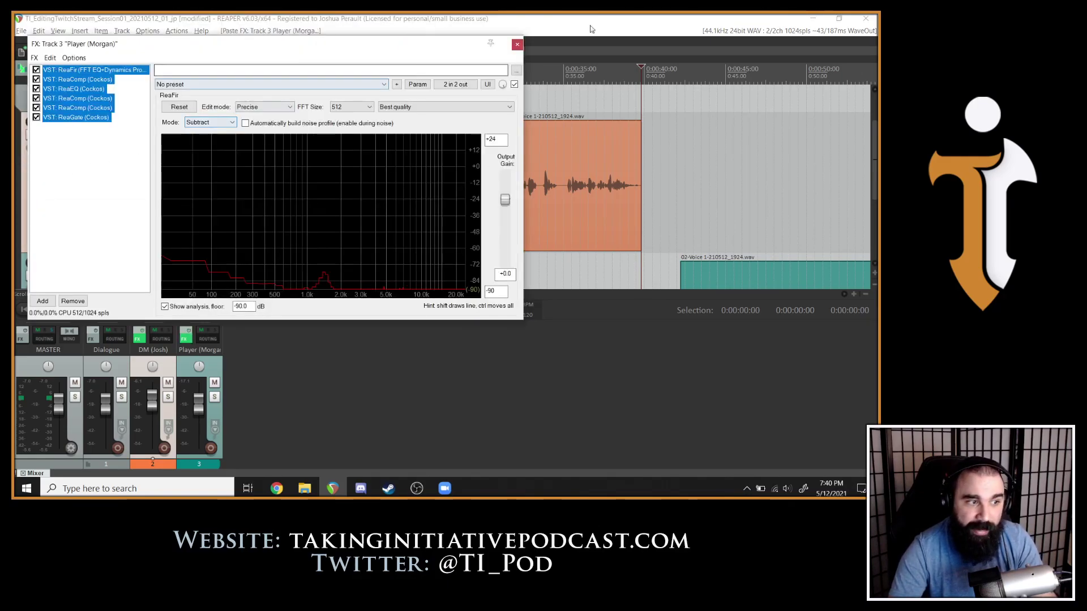
pyautogui.click(518, 45)
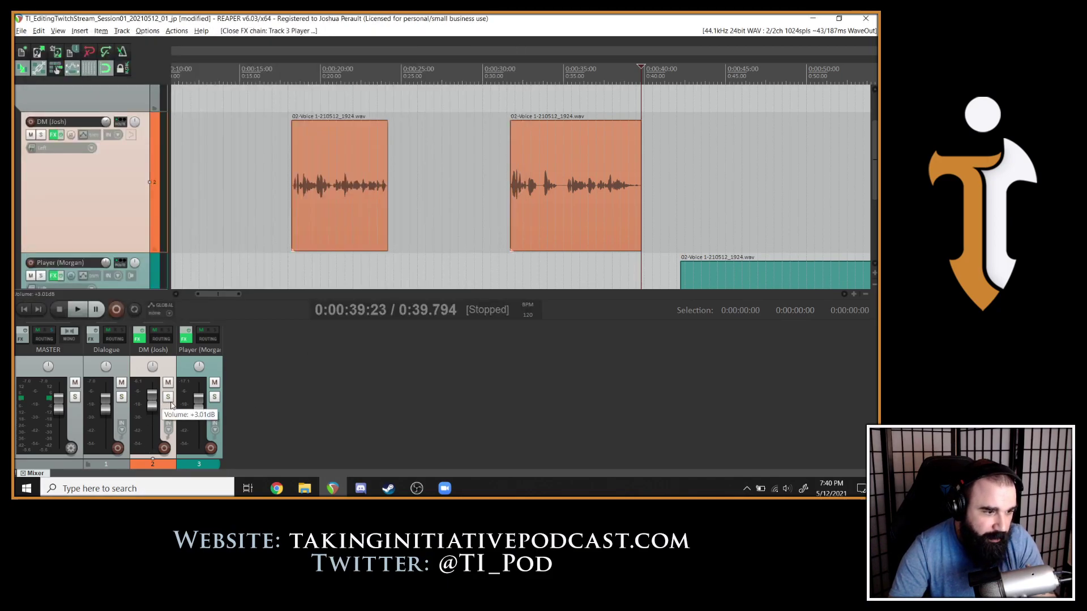
# Raise the Player track's volume to about +3.4 dB and hide the mixer.
pyautogui.moveTo(198, 408)
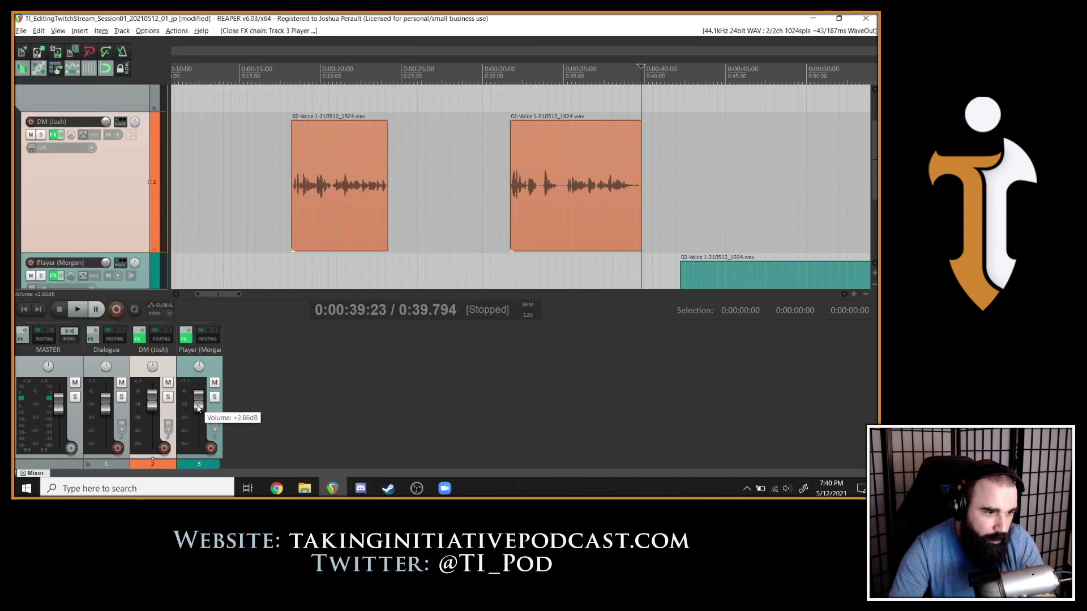
pyautogui.scroll(3, 198, 408)
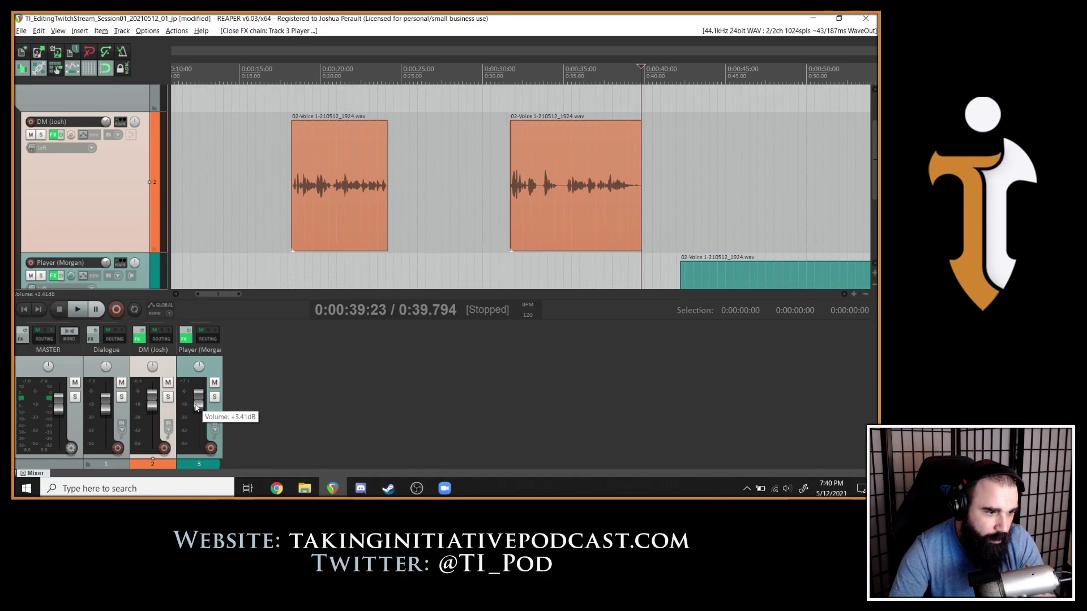
pyautogui.scroll(1, 196, 407)
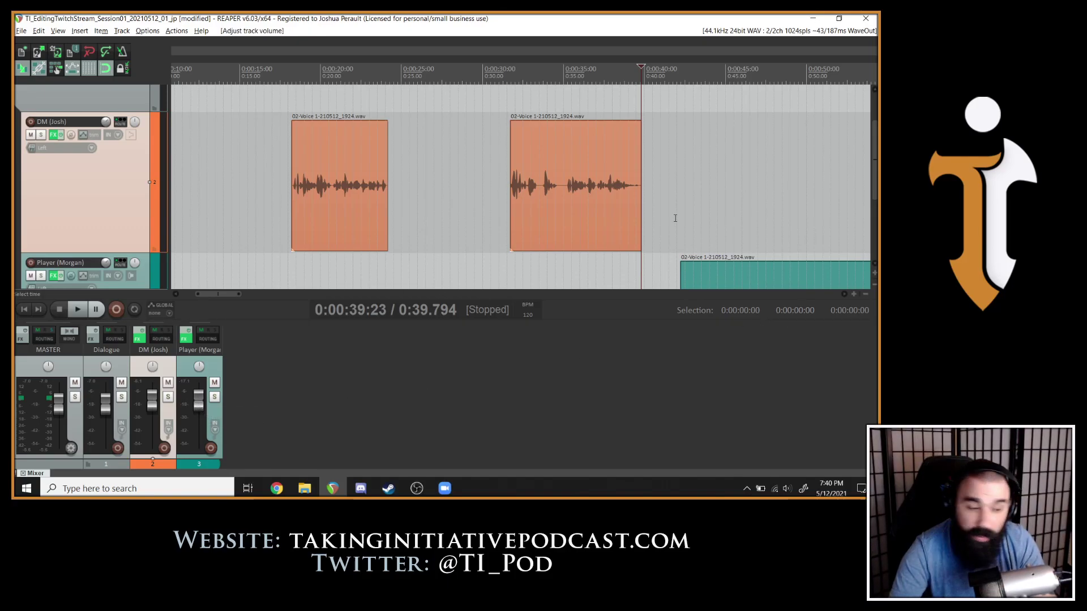
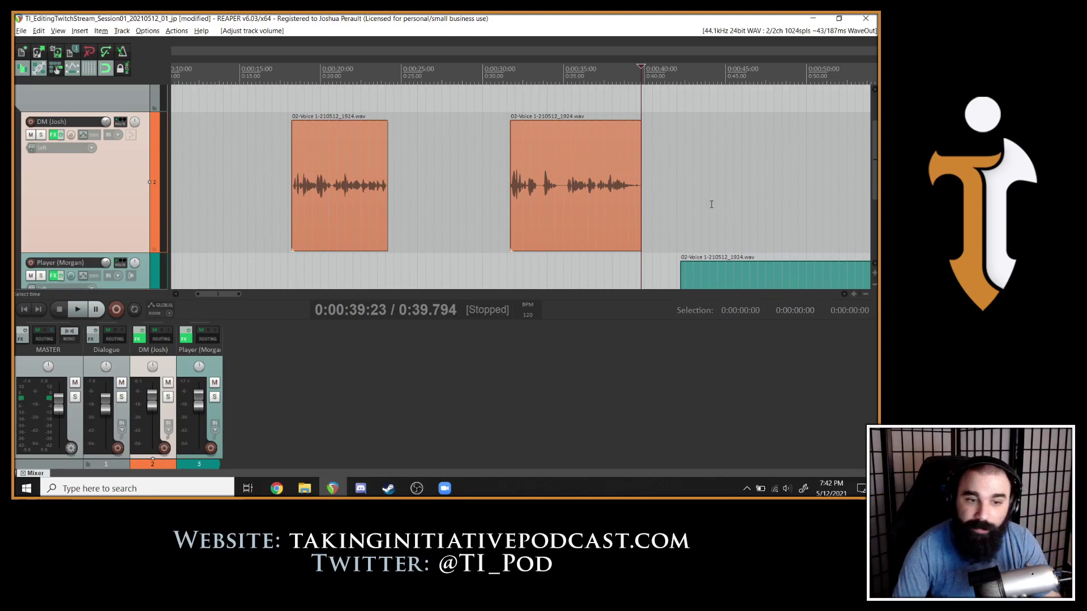
pyautogui.hotkey('ctrl', 'm')
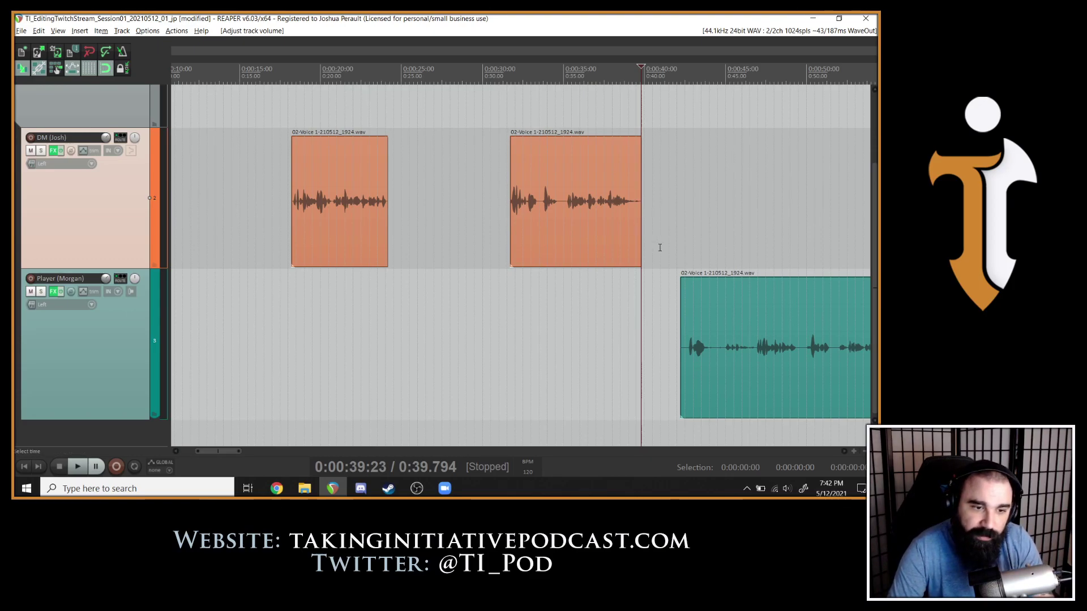
# Play from the end of the second DM clip and the start of the first Player clip, then review the clip layout on both tracks.
pyautogui.press('space')
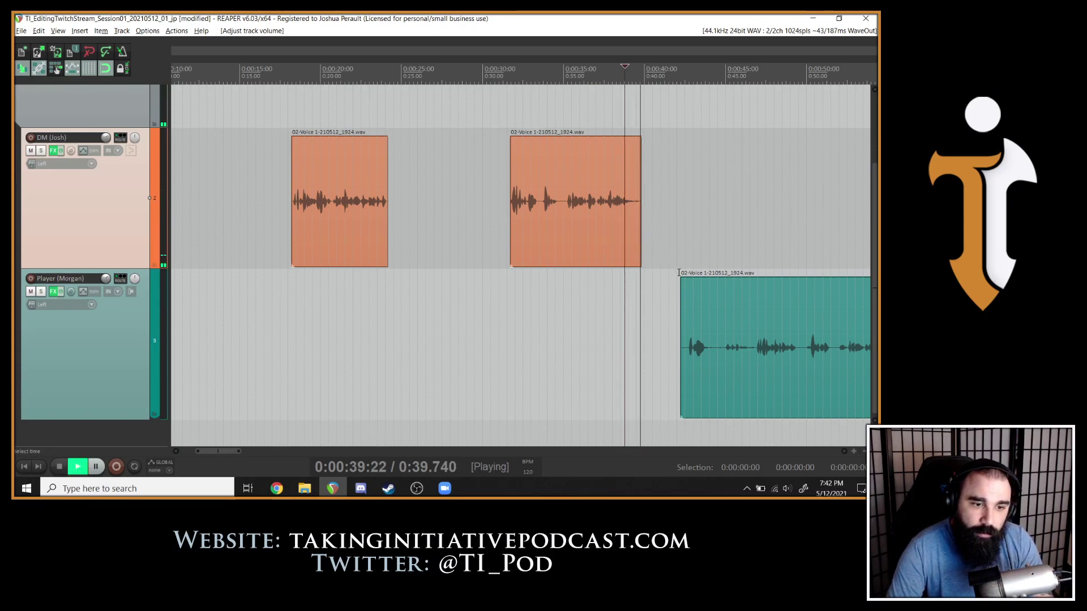
pyautogui.click(685, 282)
pyautogui.scroll(-3, 754, 337)
pyautogui.scroll(2, 715, 334)
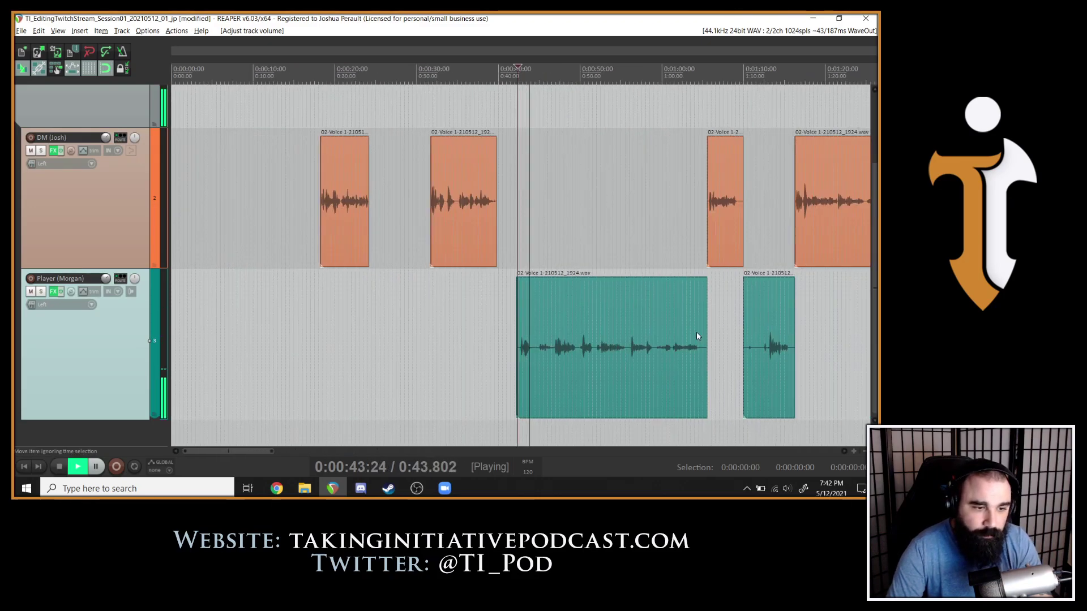
pyautogui.scroll(-1, 697, 333)
pyautogui.press('space')
pyautogui.scroll(-3, 651, 289)
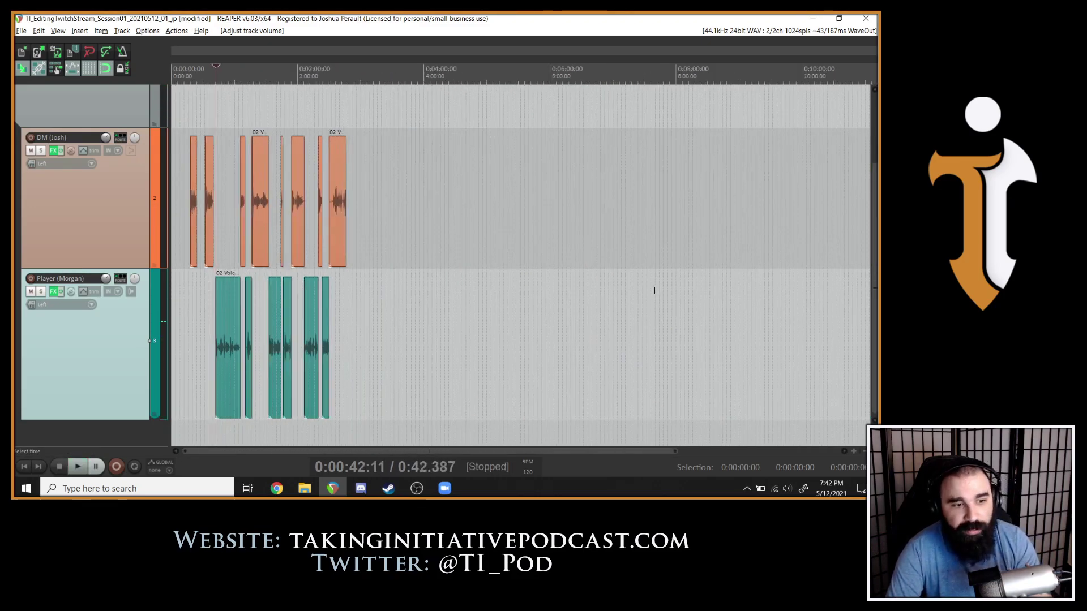
pyautogui.scroll(3, 654, 290)
pyautogui.scroll(-3, 654, 291)
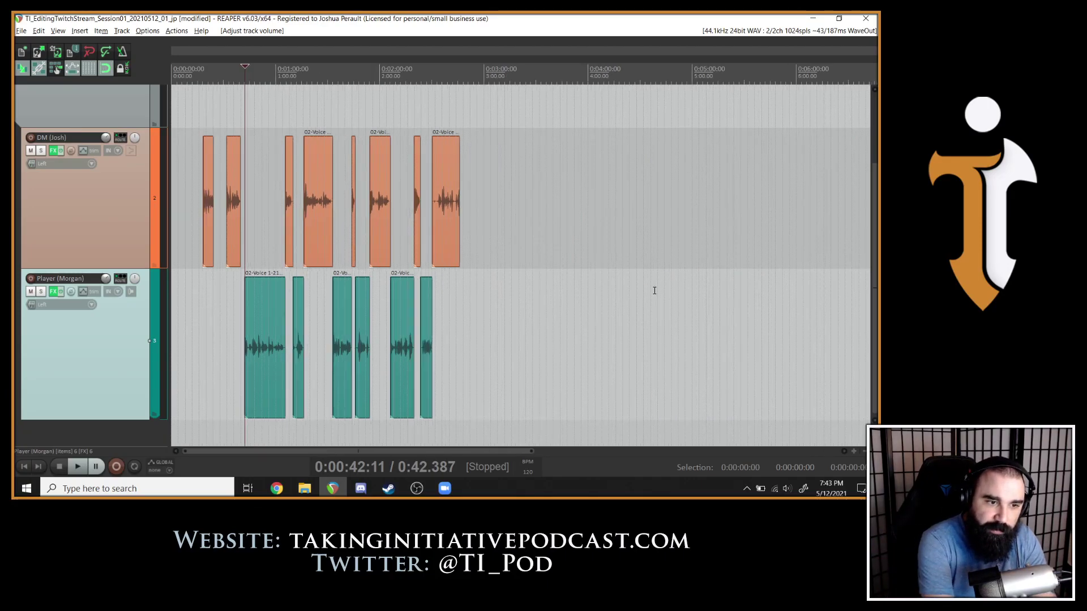
pyautogui.scroll(3, 654, 290)
pyautogui.scroll(-2, 654, 291)
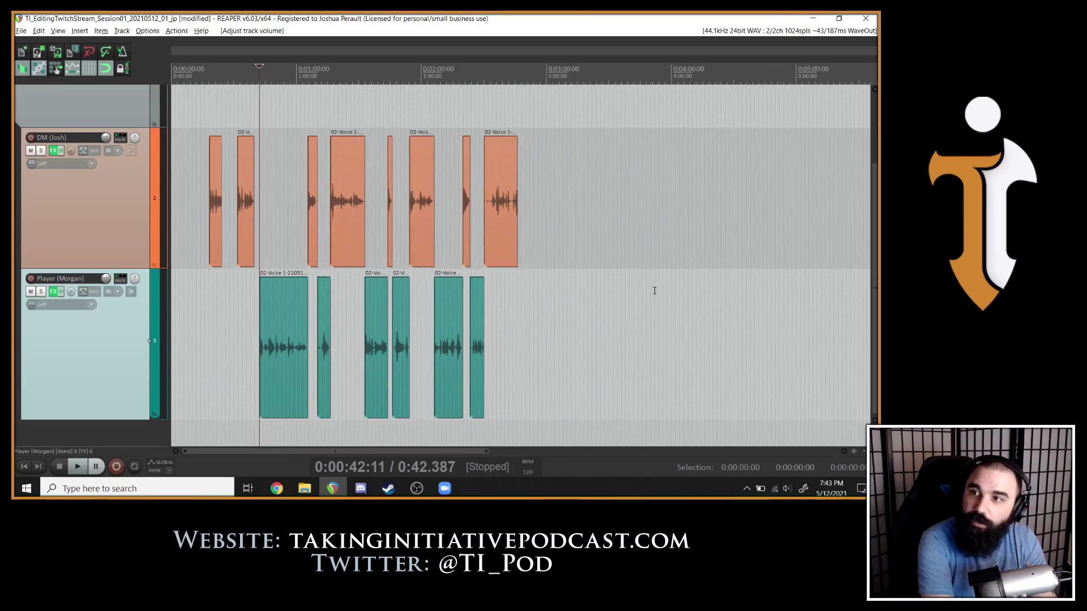
pyautogui.scroll(4, 654, 290)
pyautogui.scroll(3, 654, 290)
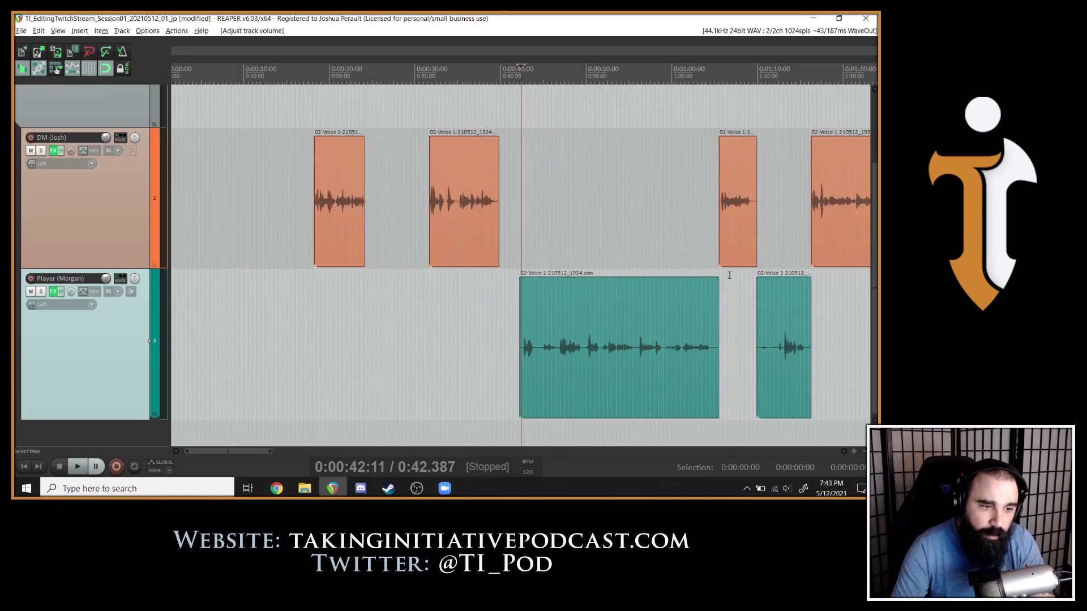
# Preview the first Player clip from 0:00:42:11, split it at about 0:00:46:27 and delete the section before the split.
pyautogui.press('space')
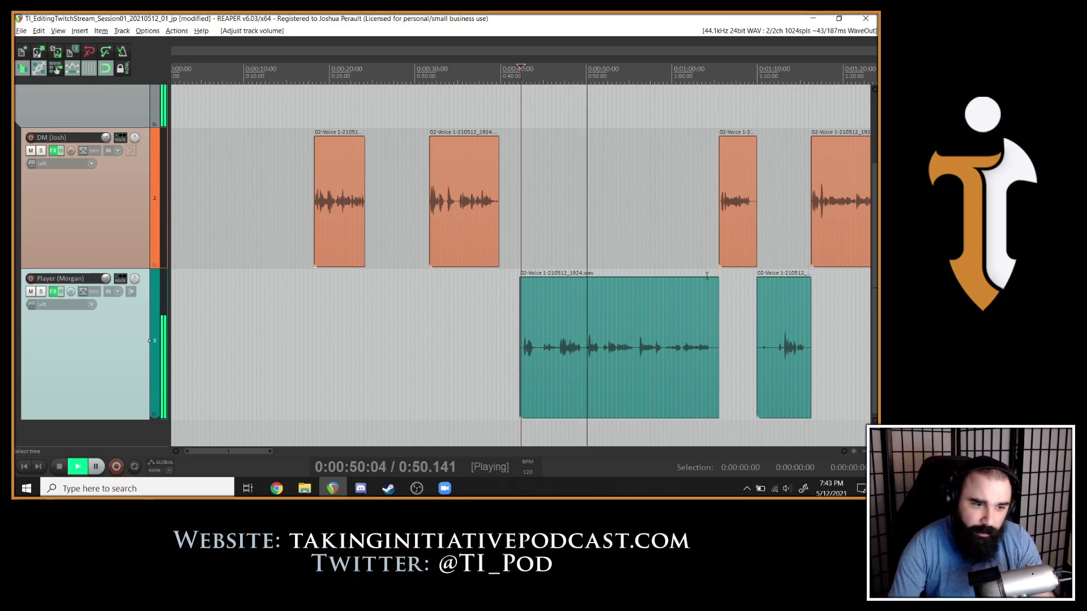
pyautogui.click(556, 334)
pyautogui.scroll(5, 571, 323)
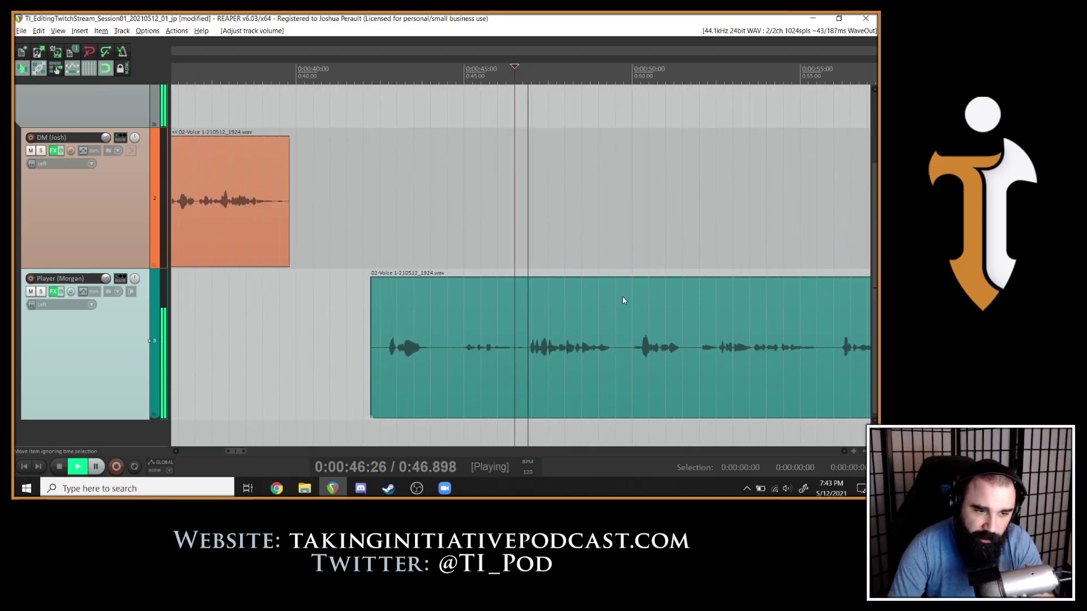
pyautogui.press('space')
pyautogui.click(529, 350)
pyautogui.press('space')
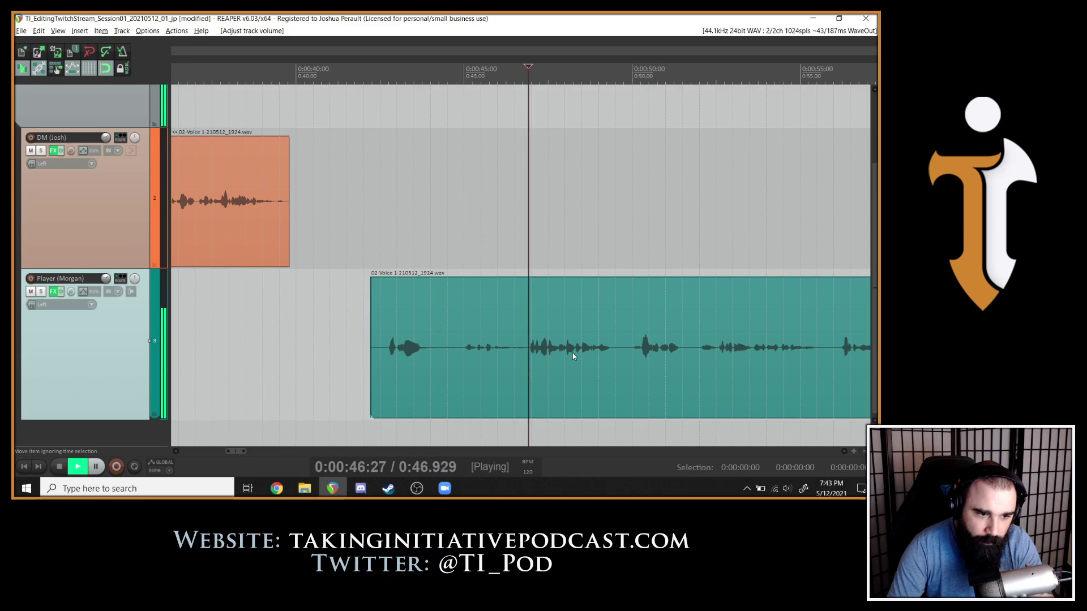
pyautogui.click(572, 352)
pyautogui.press('s')
pyautogui.press('Delete')
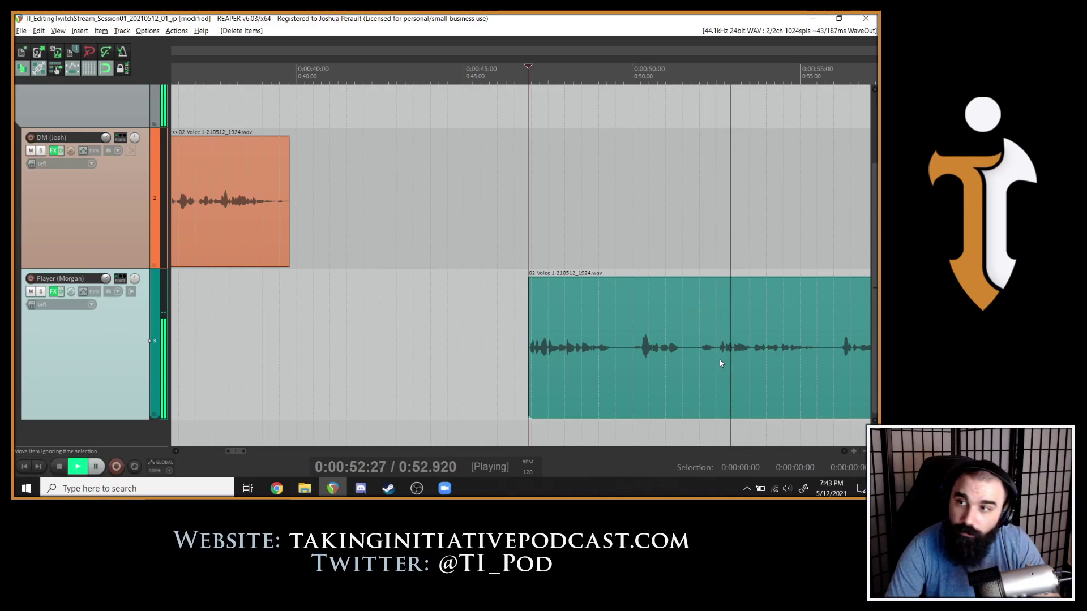
# Play the rest of the first Player clip, split it where the speech ends at about 0:01:04:13 and delete the silent tail.
pyautogui.scroll(-2, 745, 355)
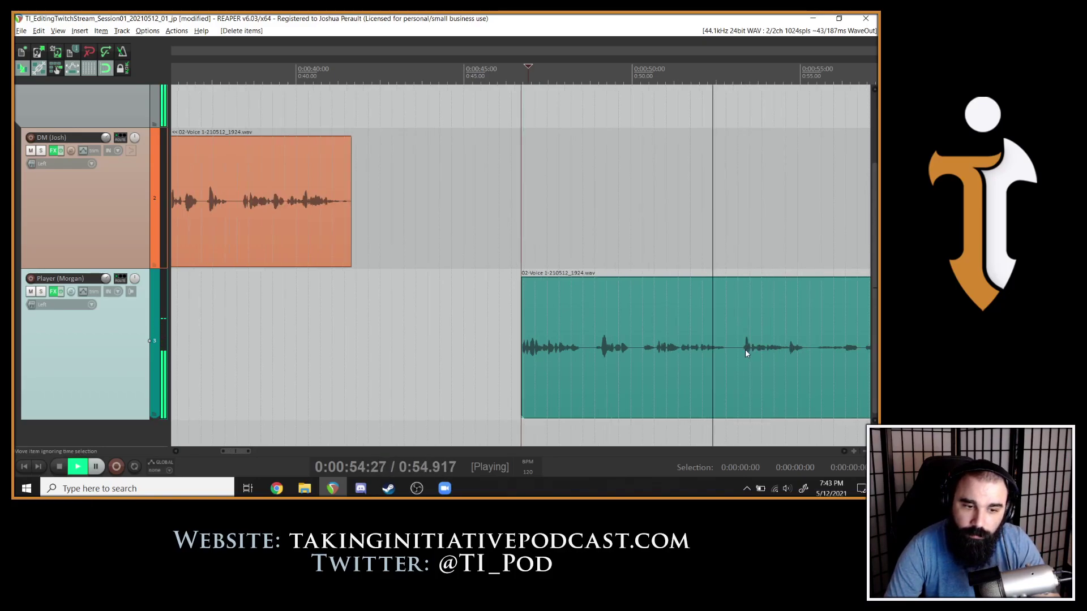
pyautogui.scroll(-1, 755, 348)
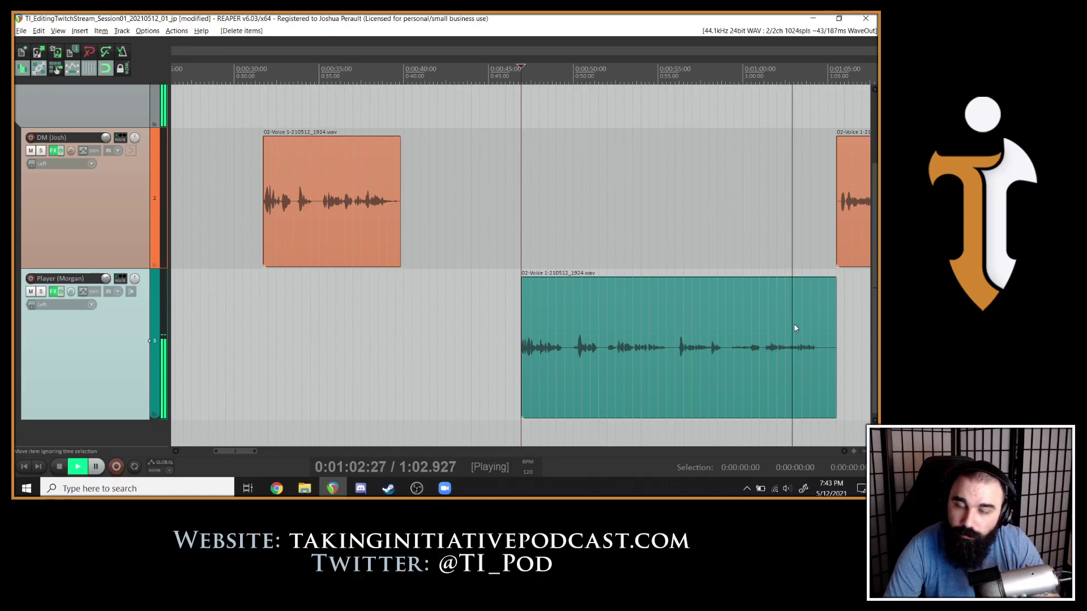
pyautogui.press('space')
pyautogui.click(820, 351)
pyautogui.scroll(4, 517, 358)
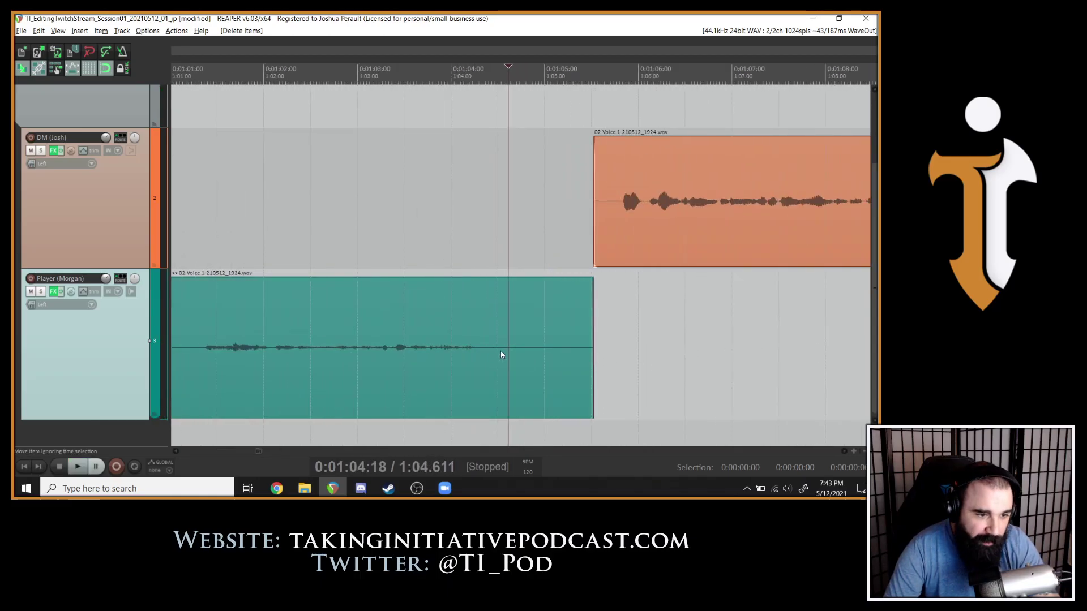
pyautogui.click(490, 351)
pyautogui.press('space')
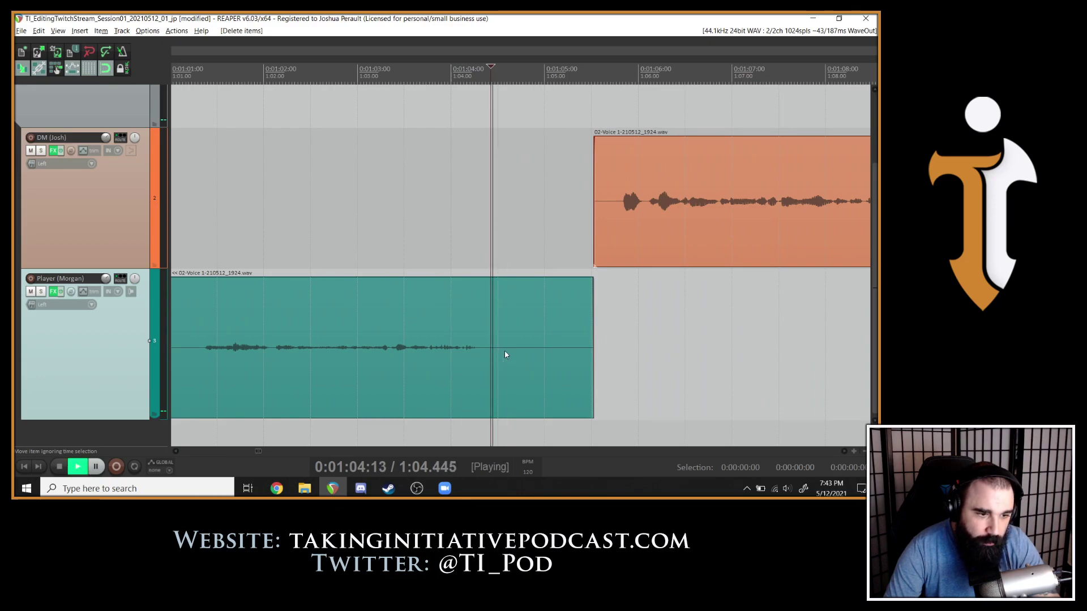
pyautogui.press('space')
pyautogui.press('s')
pyautogui.press('Delete')
# Play from 0:01:03:14 across the trimmed end of the first Player clip into the following DM clip.
pyautogui.click(407, 346)
pyautogui.scroll(2, 407, 345)
pyautogui.press('space')
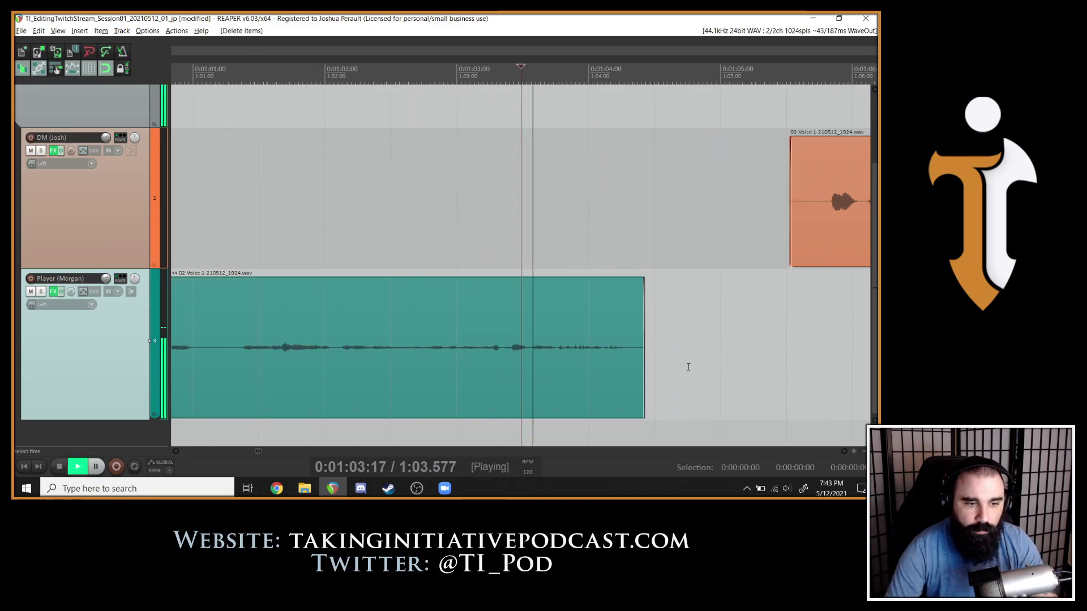
pyautogui.scroll(-5, 691, 365)
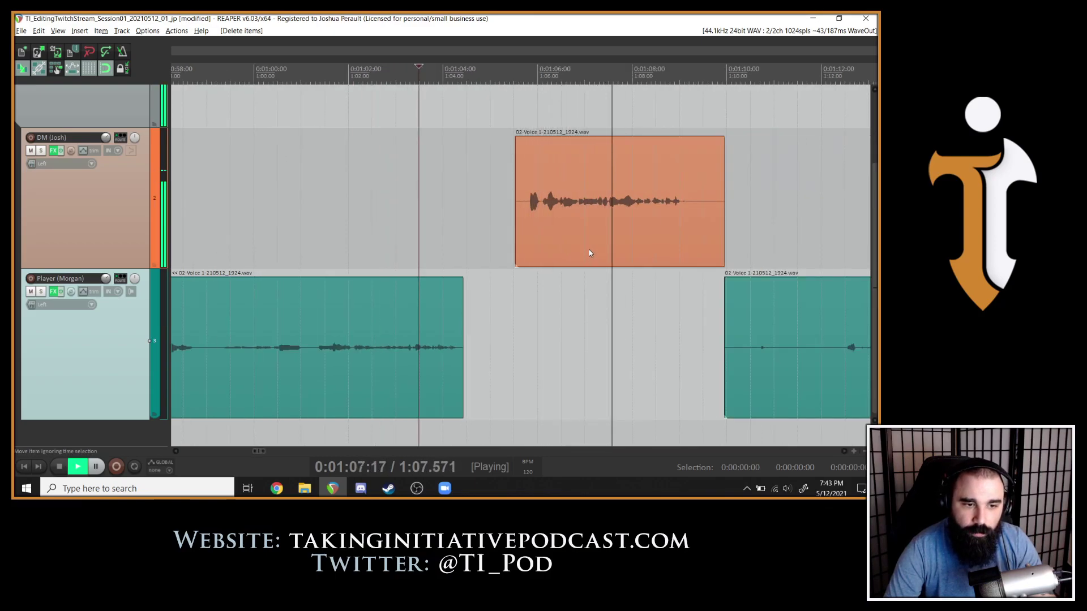
pyautogui.press('space')
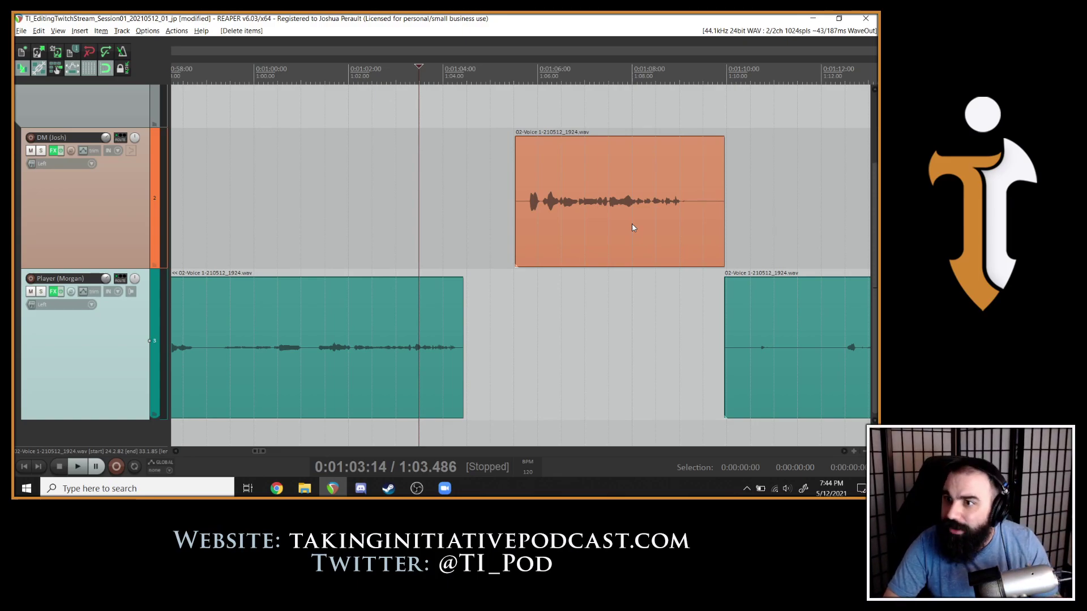
# Play the third DM clip from just before its start, split it after the speech at 0:01:09:13 and delete the silent tail.
pyautogui.scroll(-6, 465, 212)
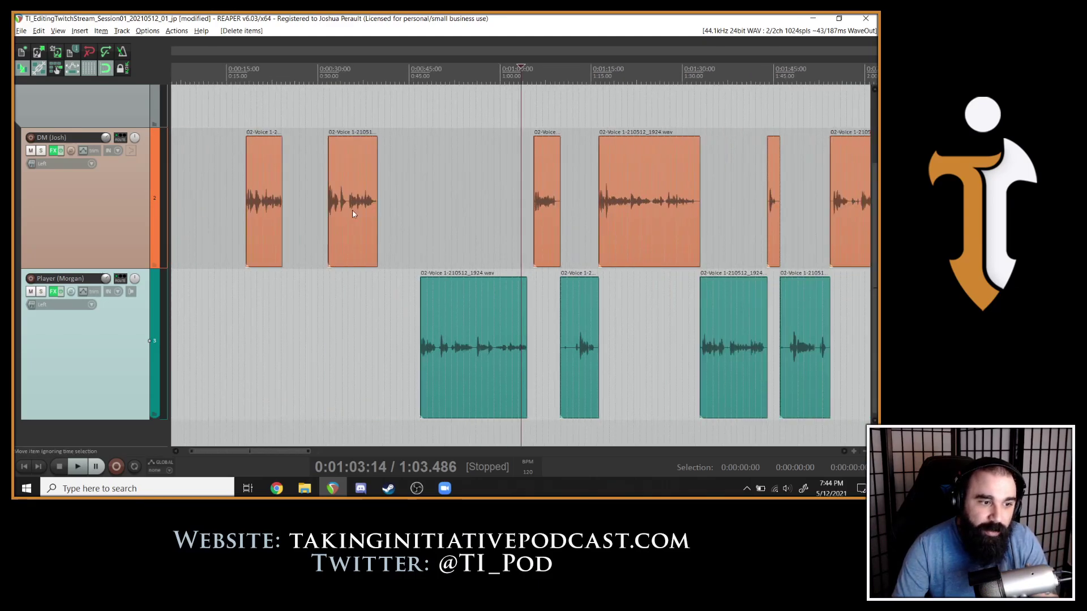
pyautogui.scroll(-2, 250, 181)
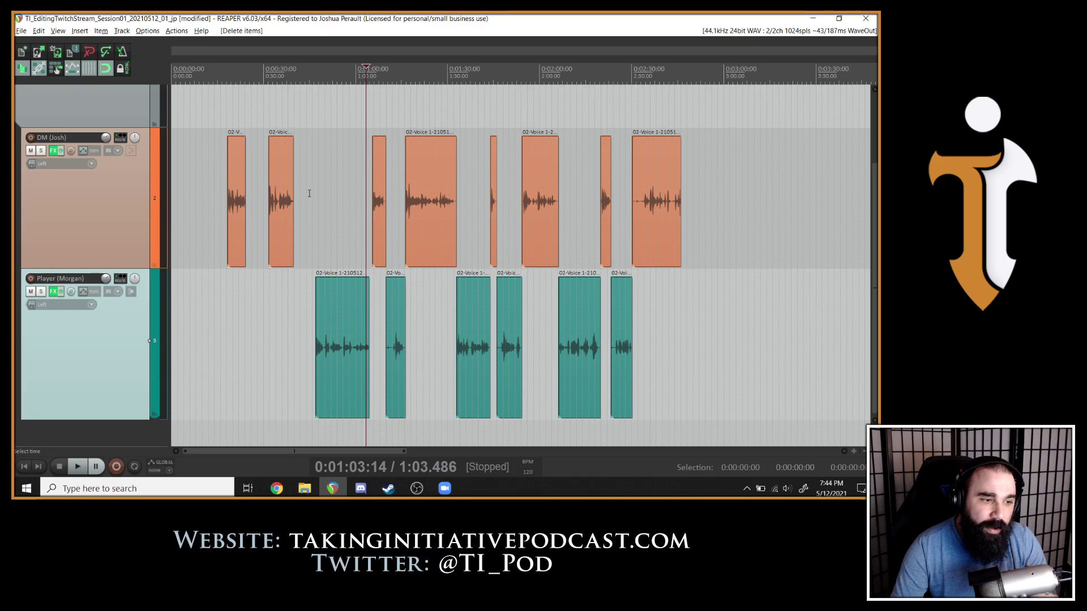
pyautogui.scroll(4, 396, 194)
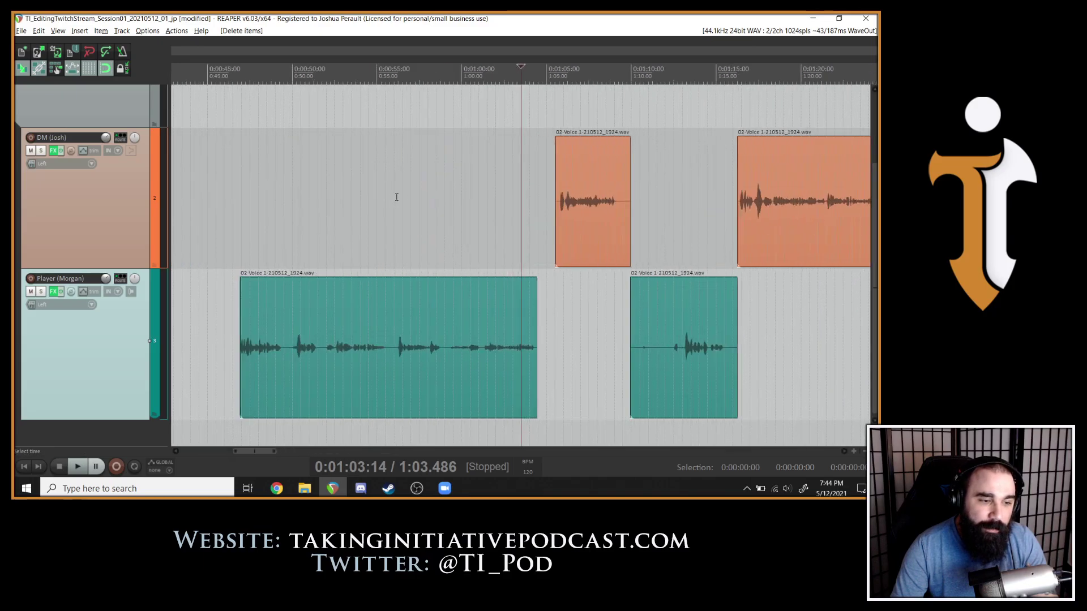
pyautogui.click(557, 191)
pyautogui.press('space')
pyautogui.scroll(3, 588, 198)
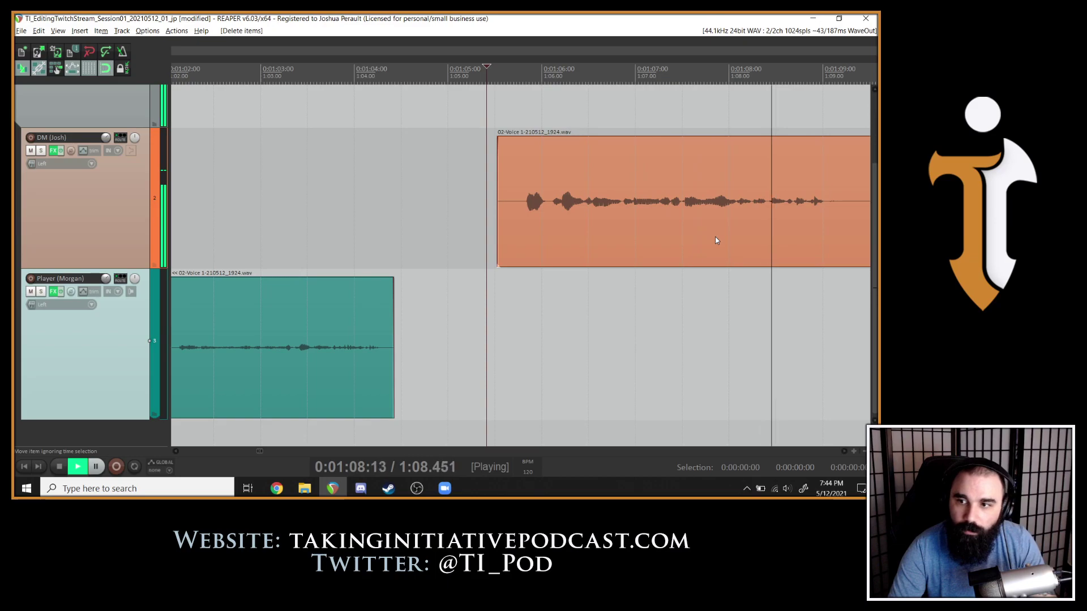
pyautogui.scroll(-3, 715, 236)
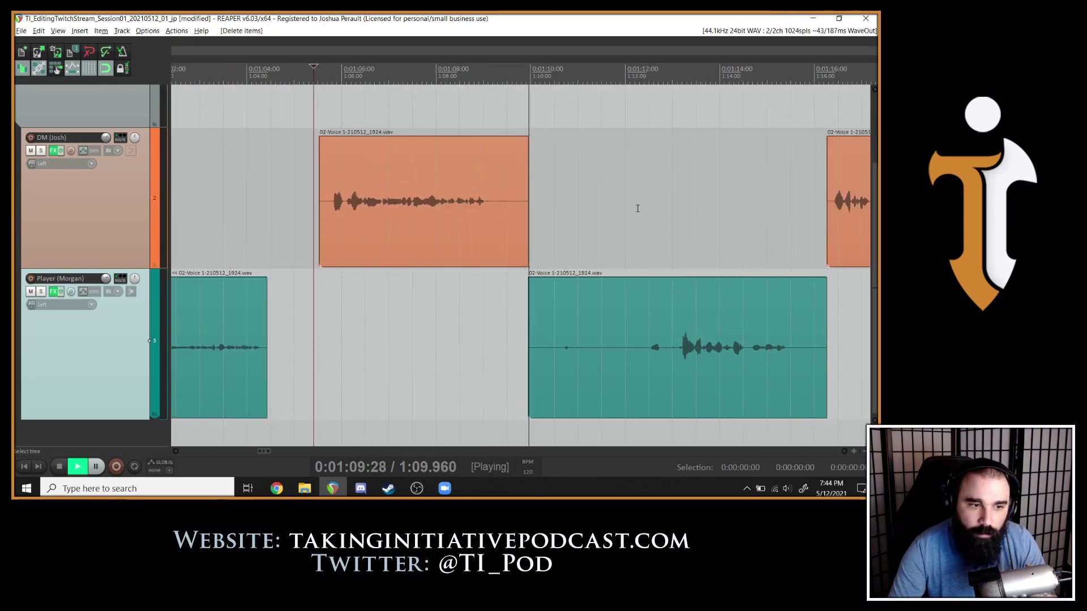
pyautogui.click(486, 192)
pyautogui.scroll(6, 510, 192)
pyautogui.press('s')
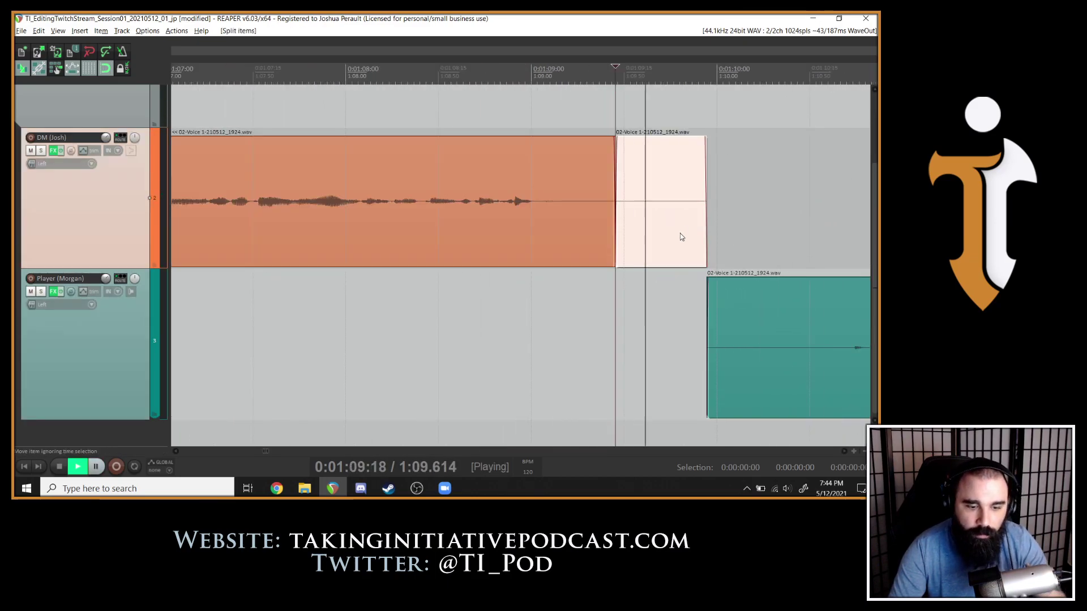
pyautogui.press('Delete')
# Play on into the second Player clip and locate where its main line of speech begins.
pyautogui.scroll(-4, 691, 237)
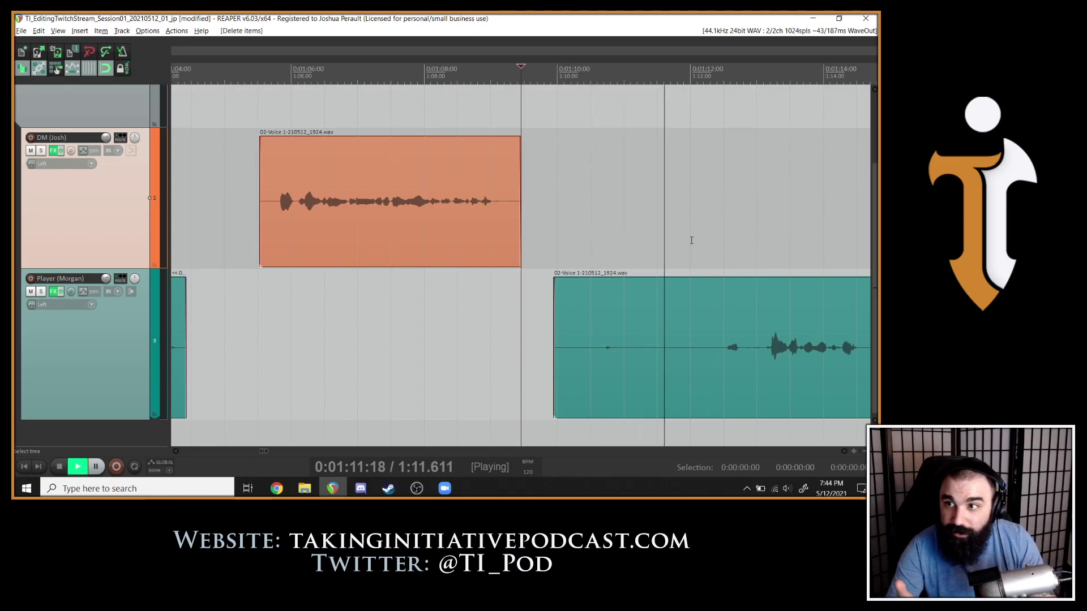
pyautogui.scroll(-2, 649, 291)
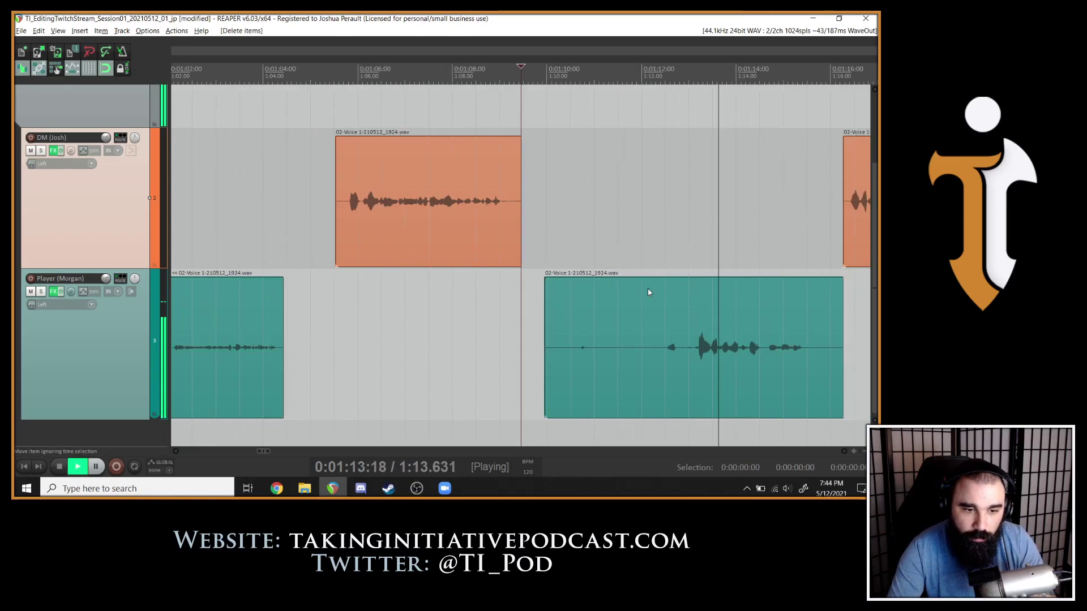
pyautogui.press('space')
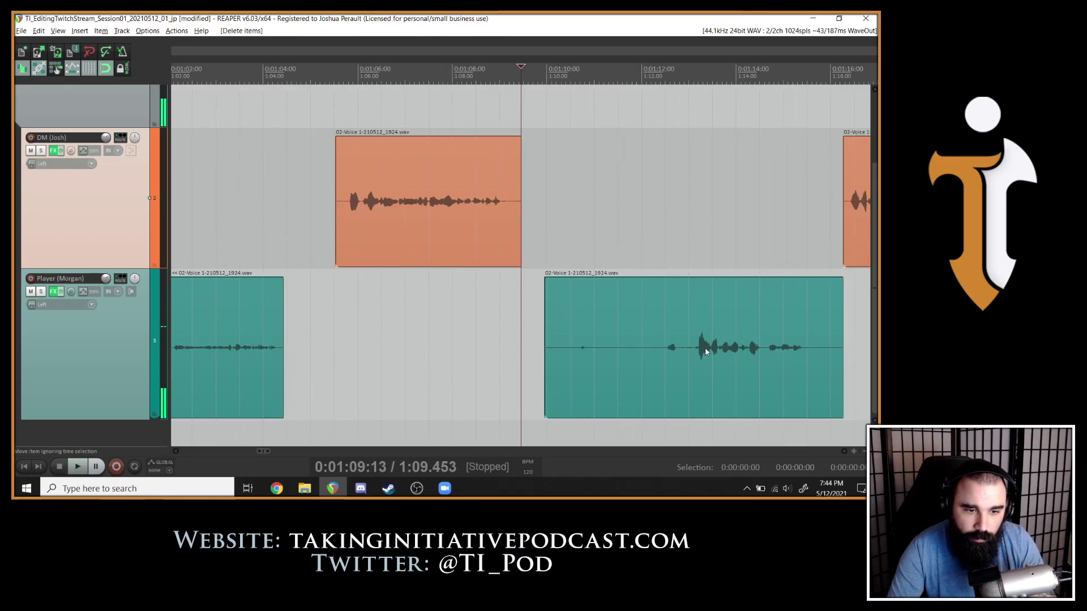
pyautogui.click(705, 351)
pyautogui.press('space')
pyautogui.press('space')
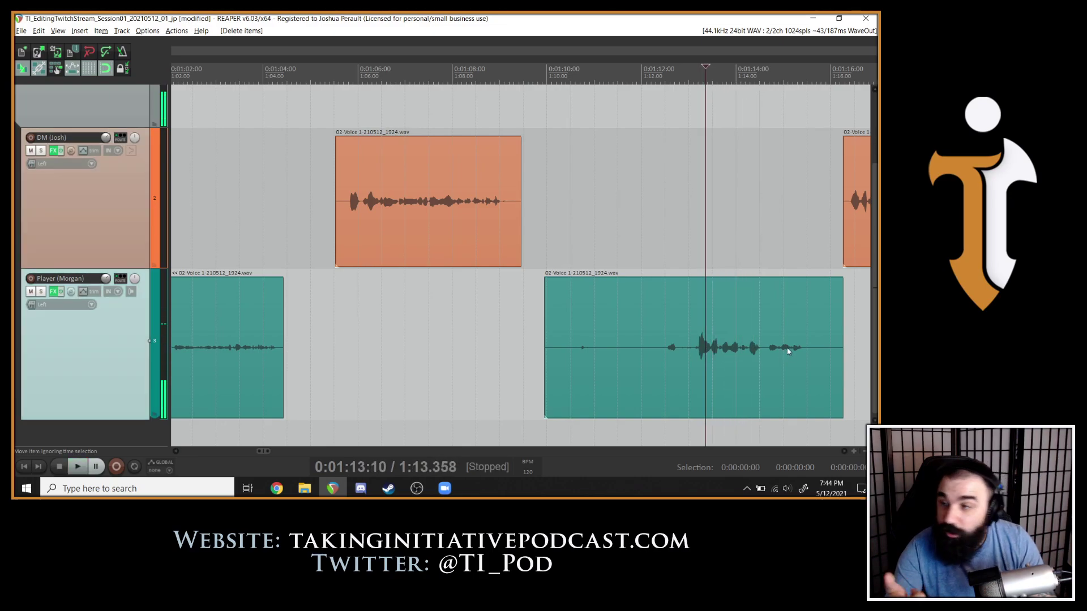
# Add a marker at 0:01:13:02, just before the second Player clip's main speech, and name it "Re-record - Natural 20".
pyautogui.click(698, 348)
pyautogui.click(692, 350)
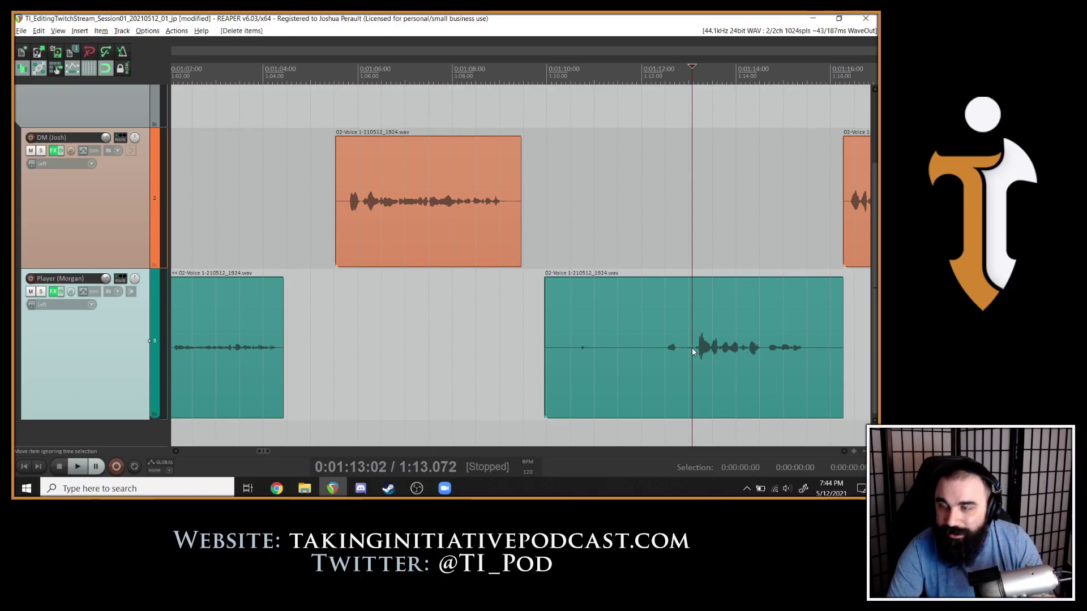
pyautogui.press('m')
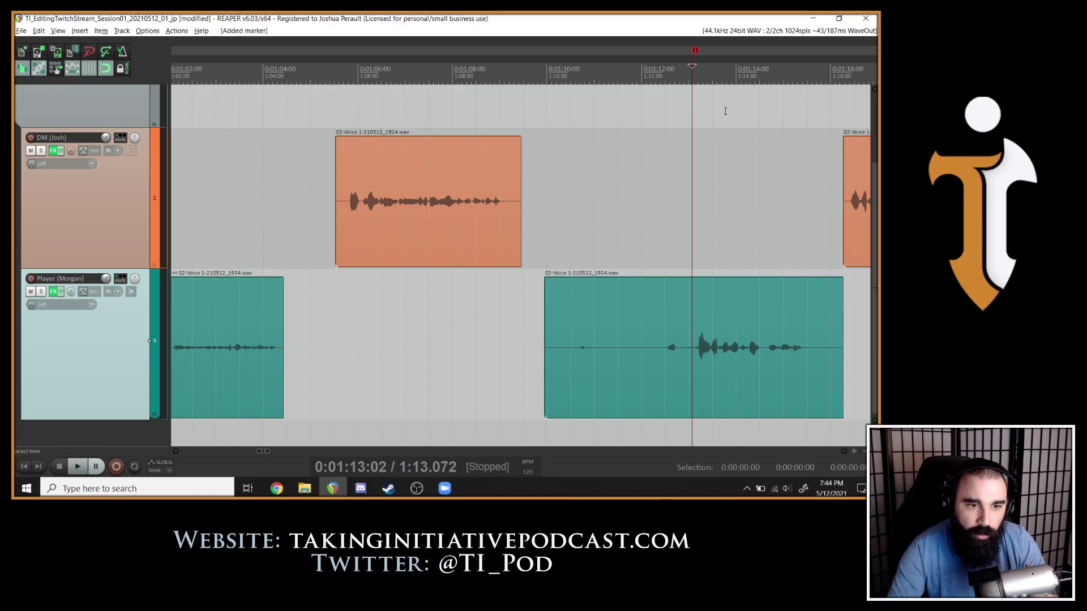
pyautogui.doubleClick(695, 51)
pyautogui.write('Natural 20')
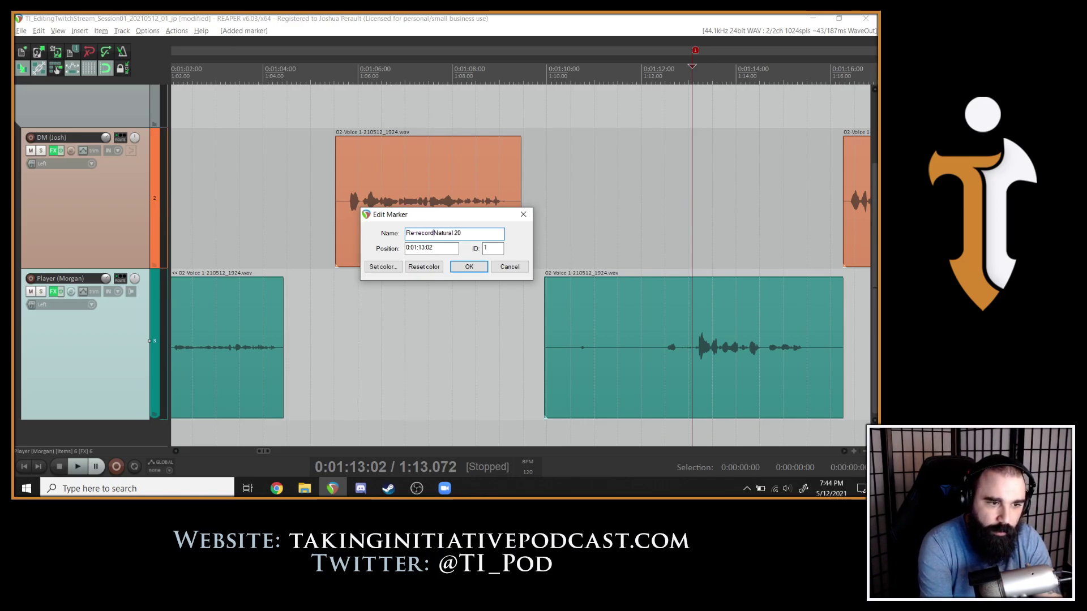
pyautogui.click(484, 267)
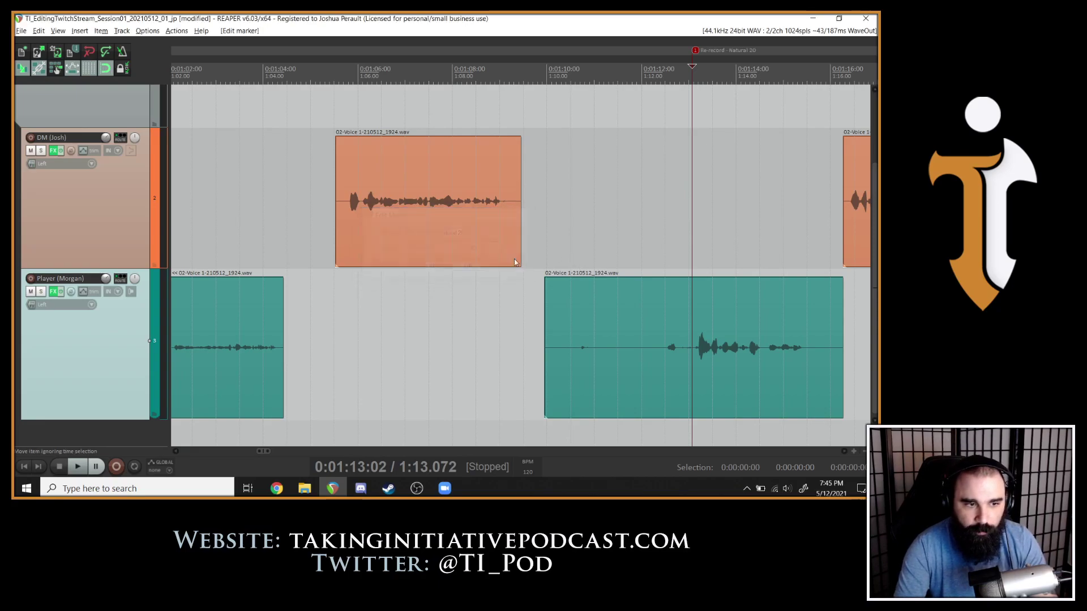
# Split the second Player clip at the 0:01:13:02 marker and delete the section before it.
pyautogui.press('s')
pyautogui.press('space')
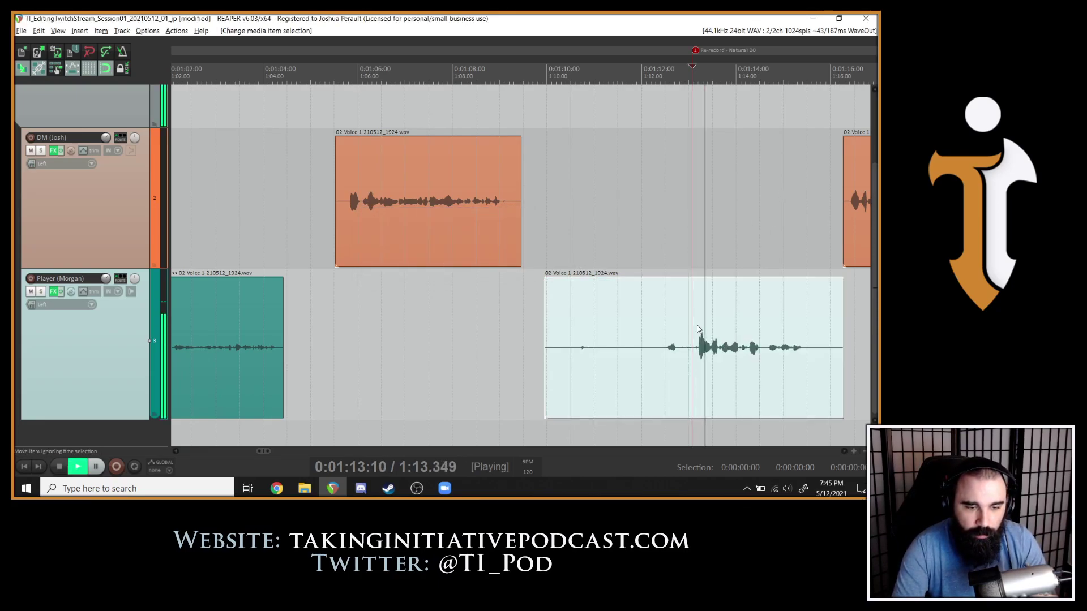
pyautogui.click(637, 342)
pyautogui.press('Delete')
# Preview the end of the second Player clip and trim its right edge back to where the speech ends, at about 0:01:15.
pyautogui.scroll(-5, 737, 315)
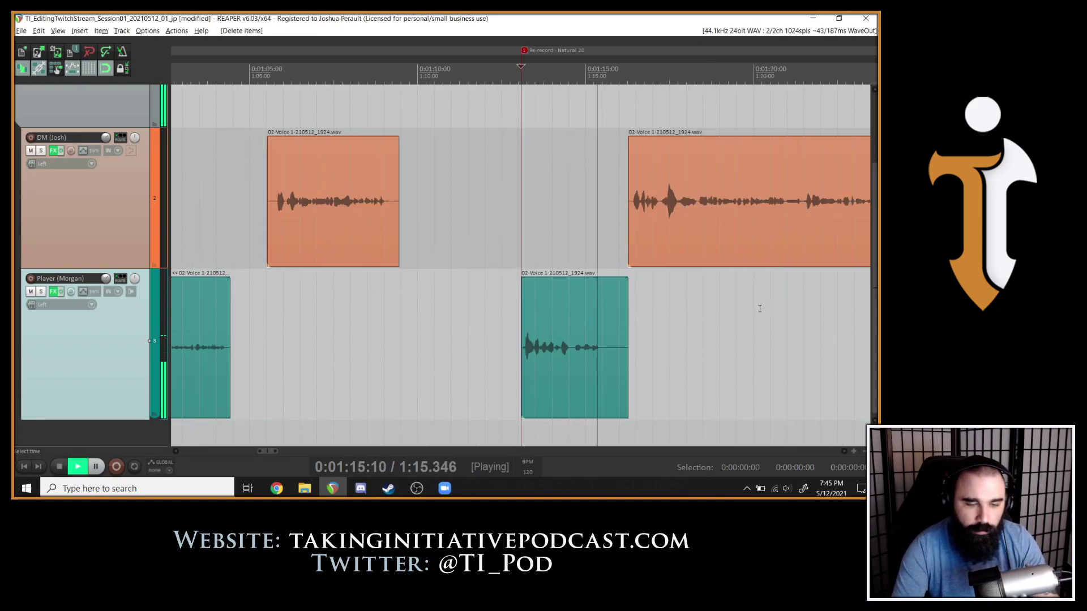
pyautogui.click(565, 307)
pyautogui.scroll(5, 586, 293)
pyautogui.press('space')
pyautogui.click(584, 352)
pyautogui.press('space')
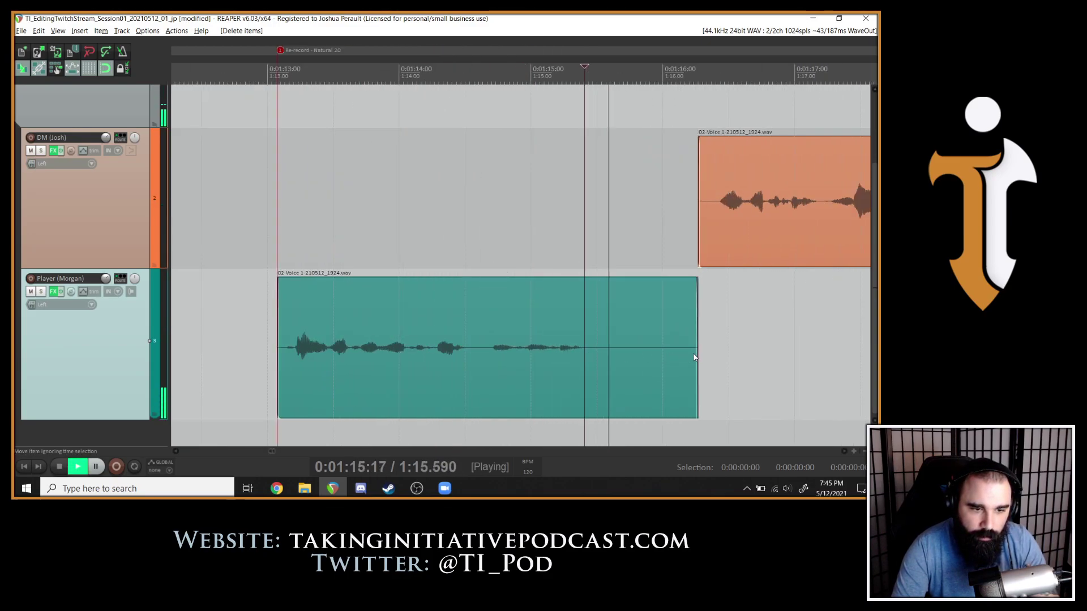
pyautogui.press('space')
pyautogui.moveTo(694, 352); pyautogui.dragTo(584, 351)
# Play from 0:01:14:25 across the trimmed end of the second Player clip into the following DM clip.
pyautogui.click(513, 348)
pyautogui.press('space')
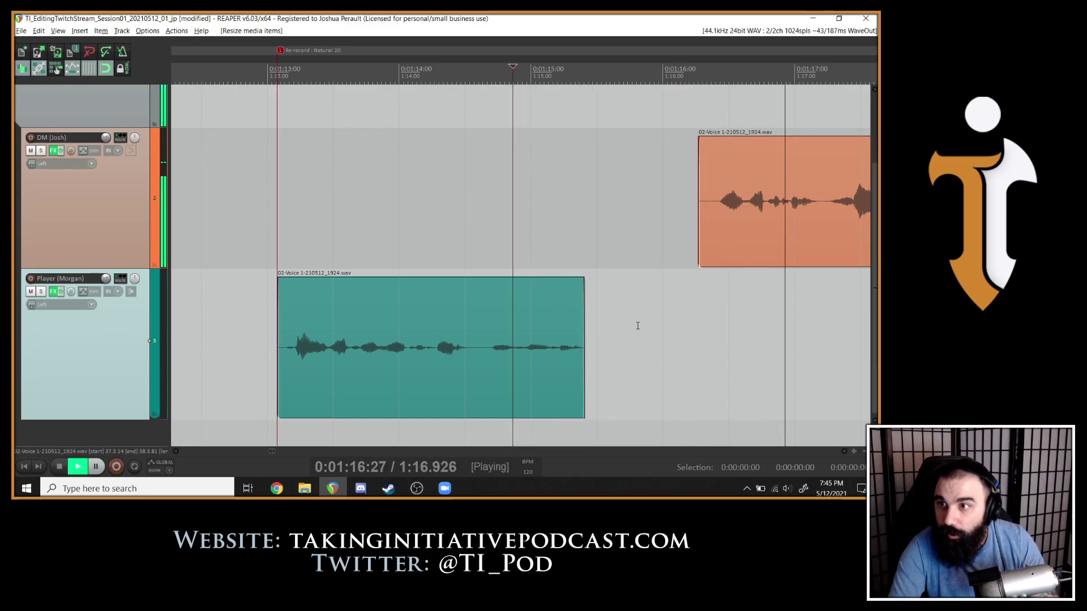
pyautogui.scroll(-2, 658, 260)
pyautogui.scroll(-2, 651, 259)
pyautogui.press('space')
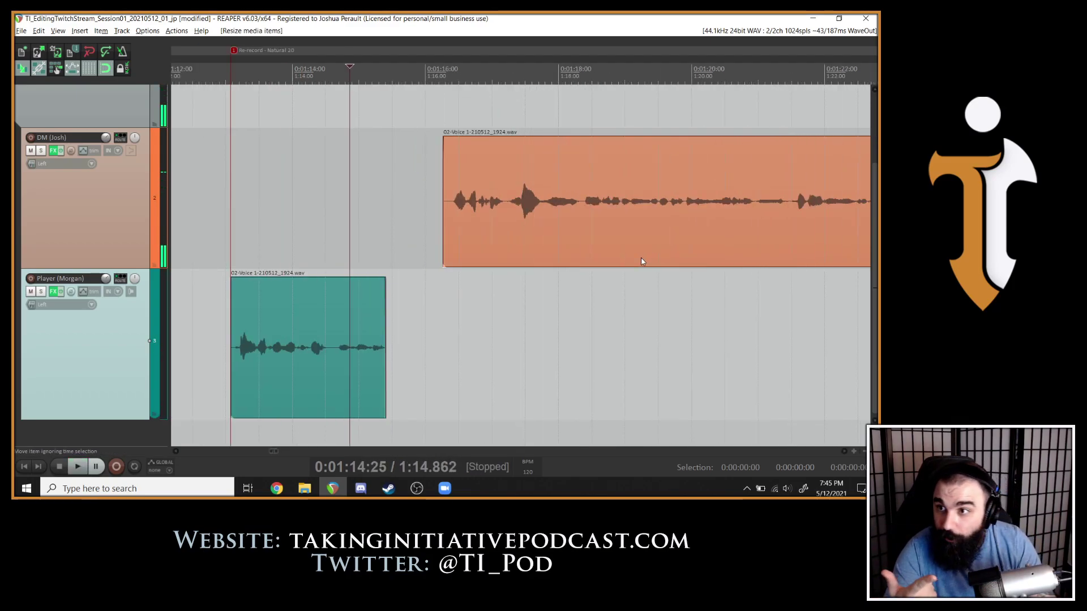
# Replay the opening of the fourth DM clip and trim its start to 0:01:17:06, cutting the first words.
pyautogui.press('space')
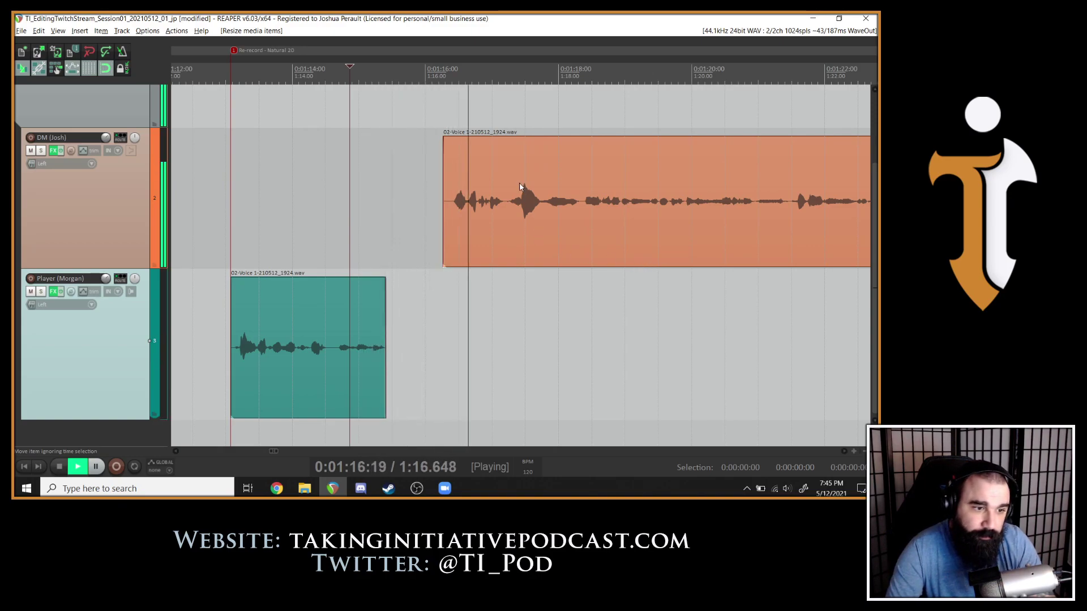
pyautogui.click(507, 209)
pyautogui.moveTo(443, 209); pyautogui.dragTo(504, 210)
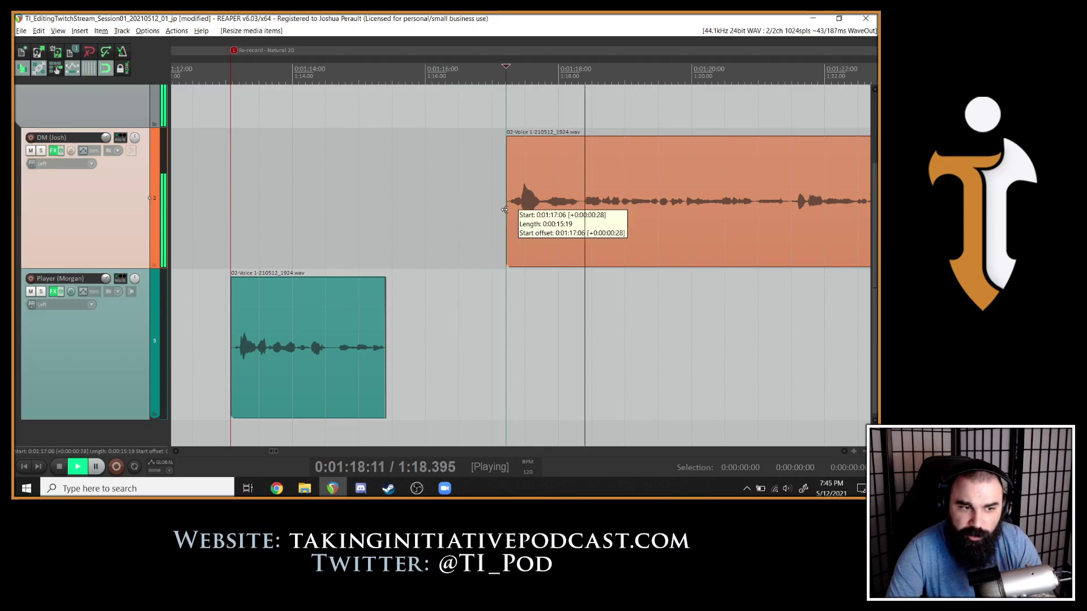
# Play the rest of the fourth DM clip, split it after the speech at 0:01:32:04 and delete the silent tail.
pyautogui.scroll(-3, 683, 206)
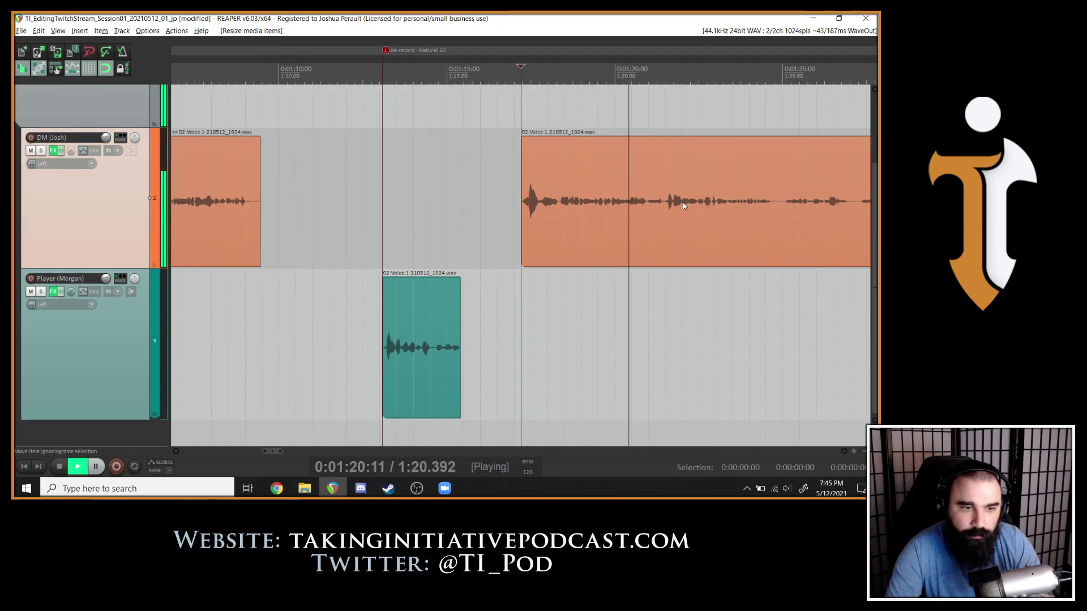
pyautogui.scroll(-5, 721, 199)
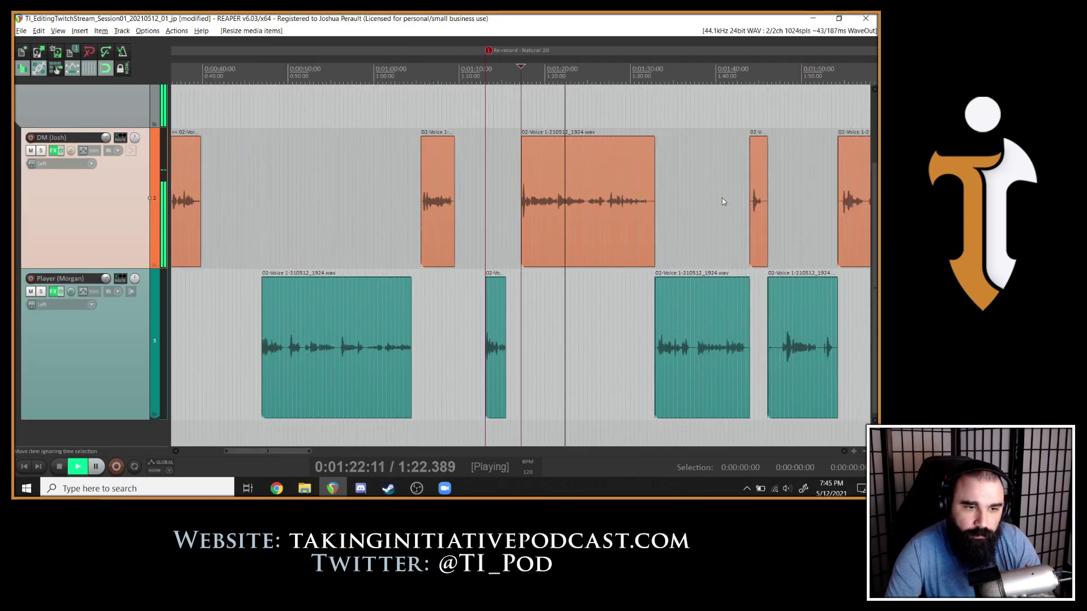
pyautogui.scroll(6, 722, 202)
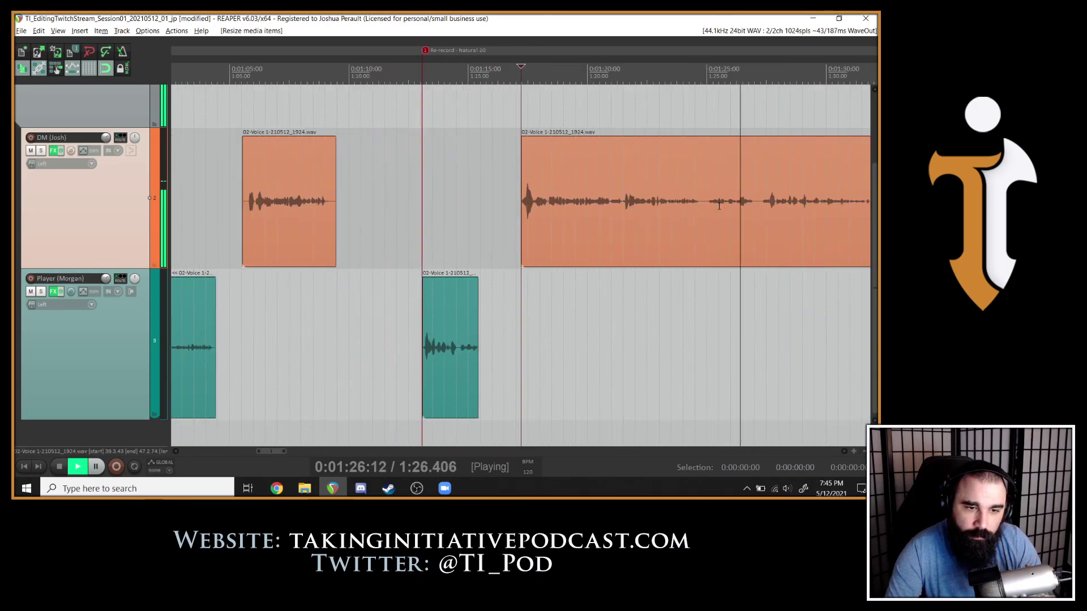
pyautogui.scroll(-2, 719, 205)
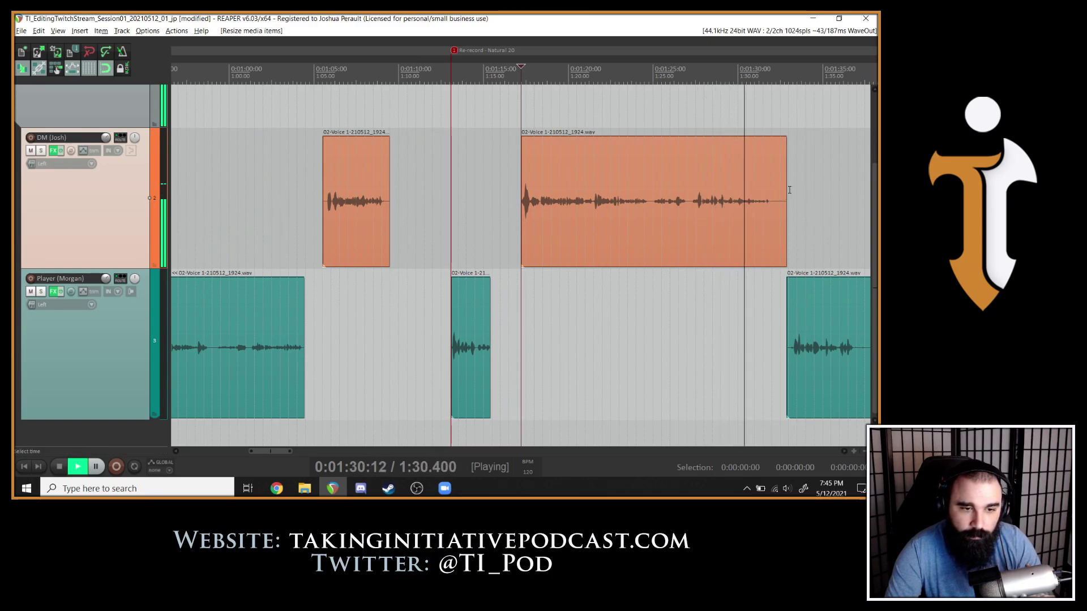
pyautogui.press('space')
pyautogui.click(784, 213)
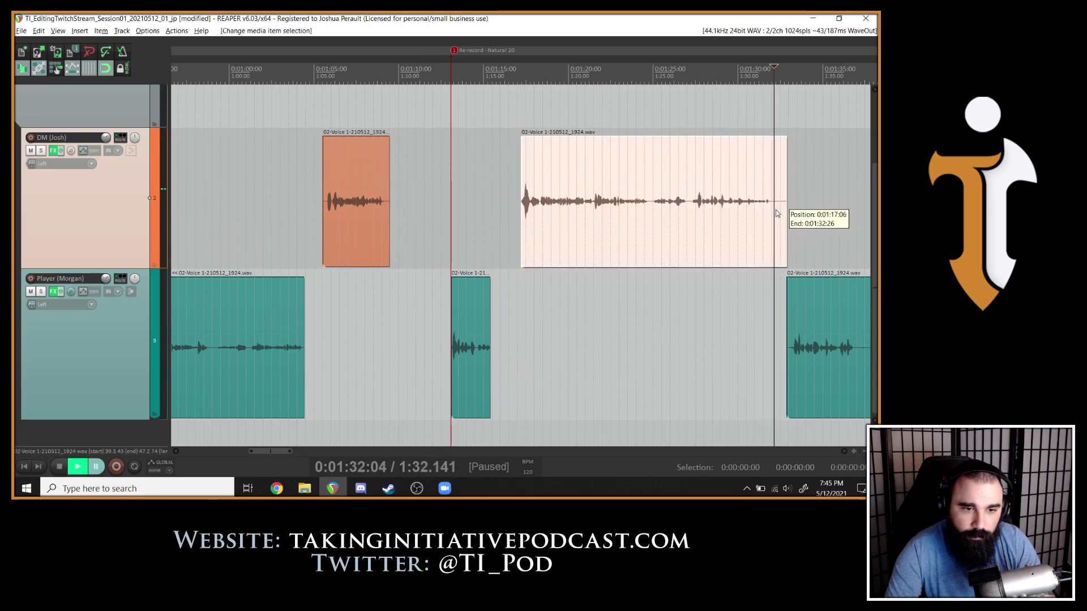
pyautogui.press('s')
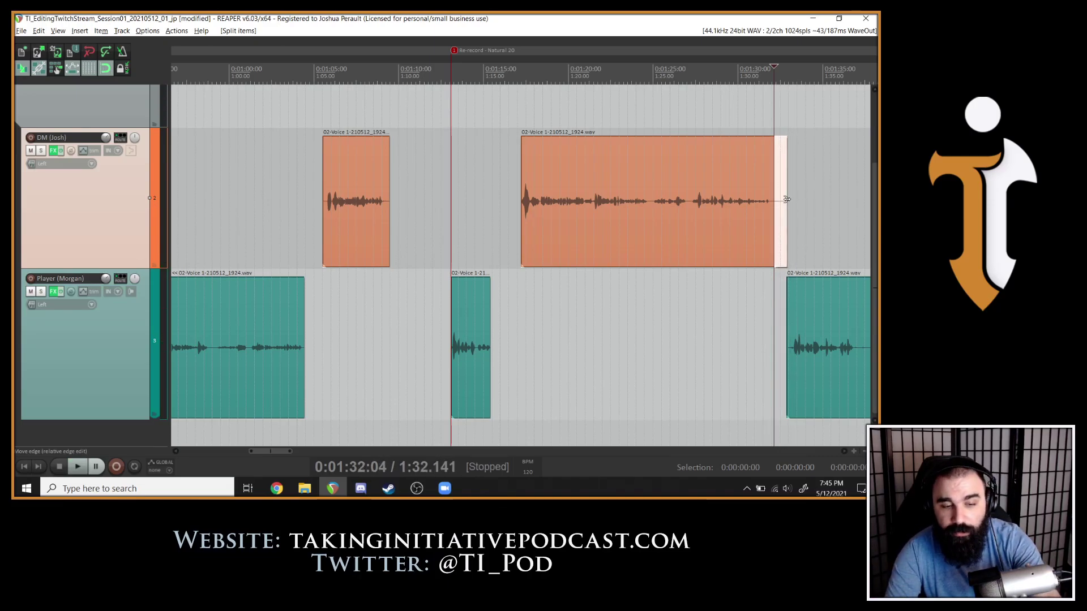
pyautogui.press('Delete')
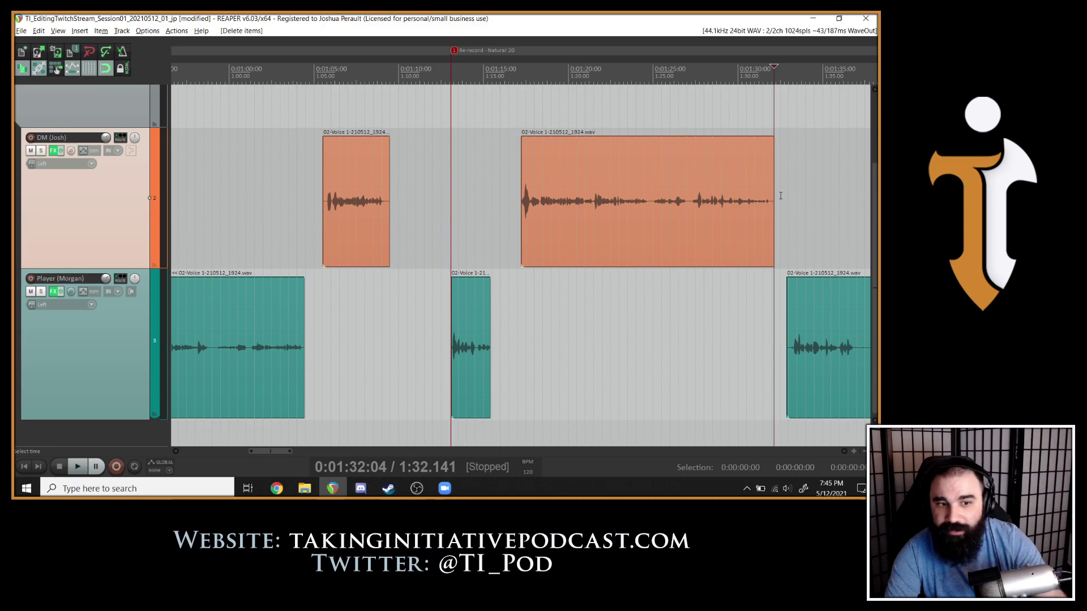
# Play from 0:01:32:02 across the trimmed end of the fourth DM clip, pausing and resuming playback before stopping.
pyautogui.click(772, 200)
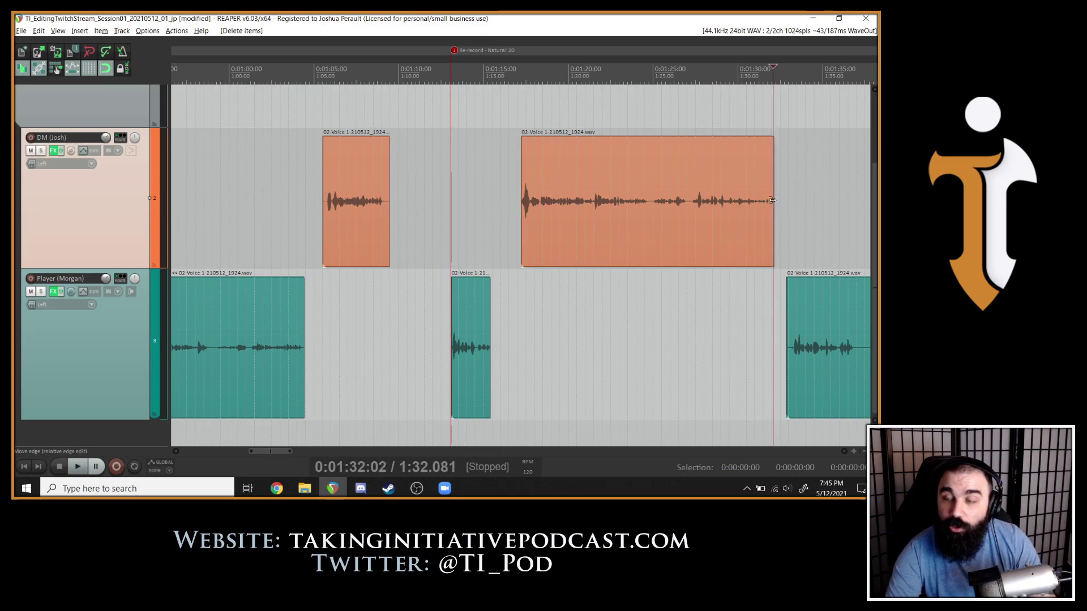
pyautogui.press('space')
pyautogui.hotkey('ctrl', 'space')
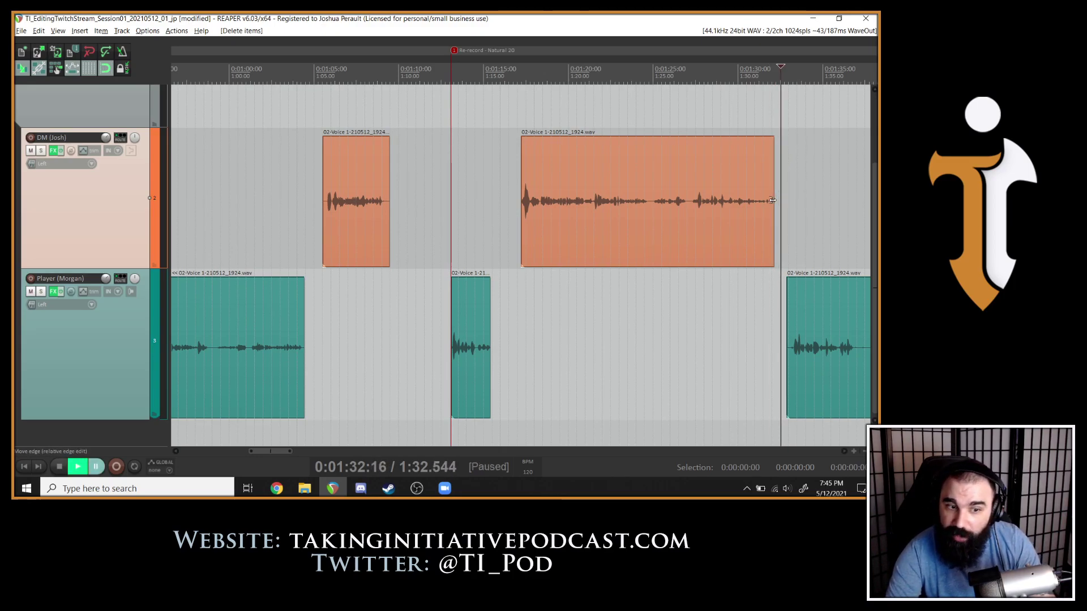
pyautogui.hotkey('ctrl', 'space')
pyautogui.press('space')
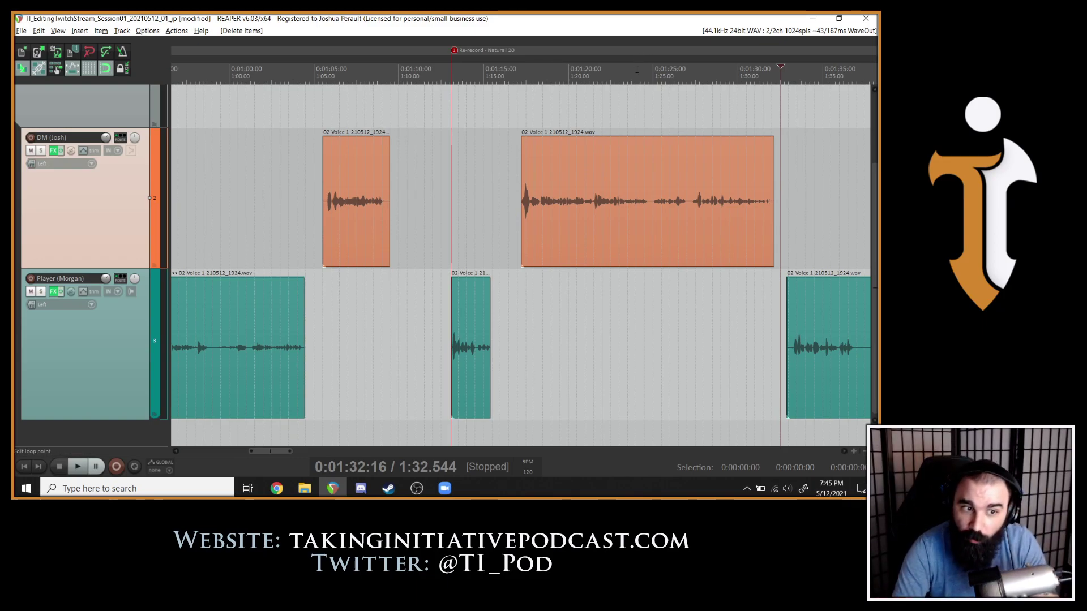
# Select the time range 0:01:24:15 to 0:01:31:00 in the fourth DM clip, turn on repeat and play it as a loop.
pyautogui.moveTo(645, 75); pyautogui.dragTo(729, 76)
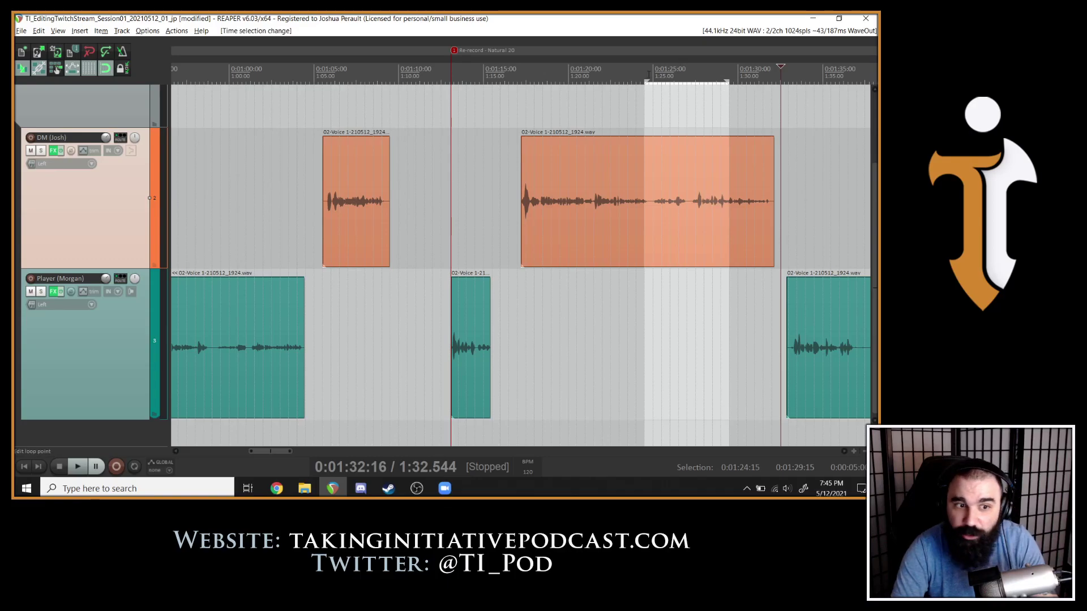
pyautogui.moveTo(646, 75); pyautogui.dragTo(754, 76)
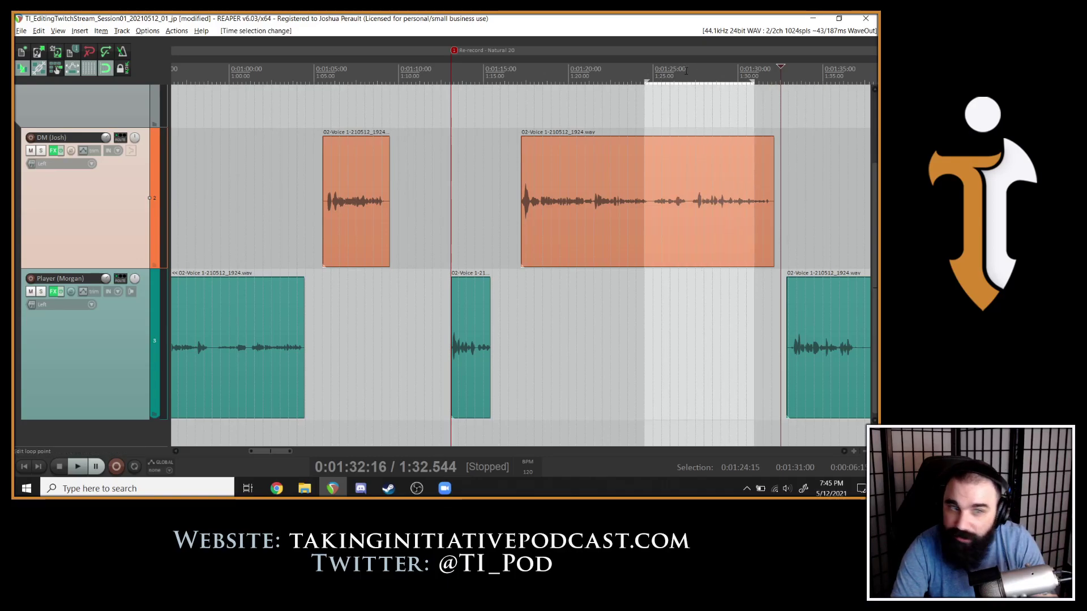
pyautogui.click(682, 72)
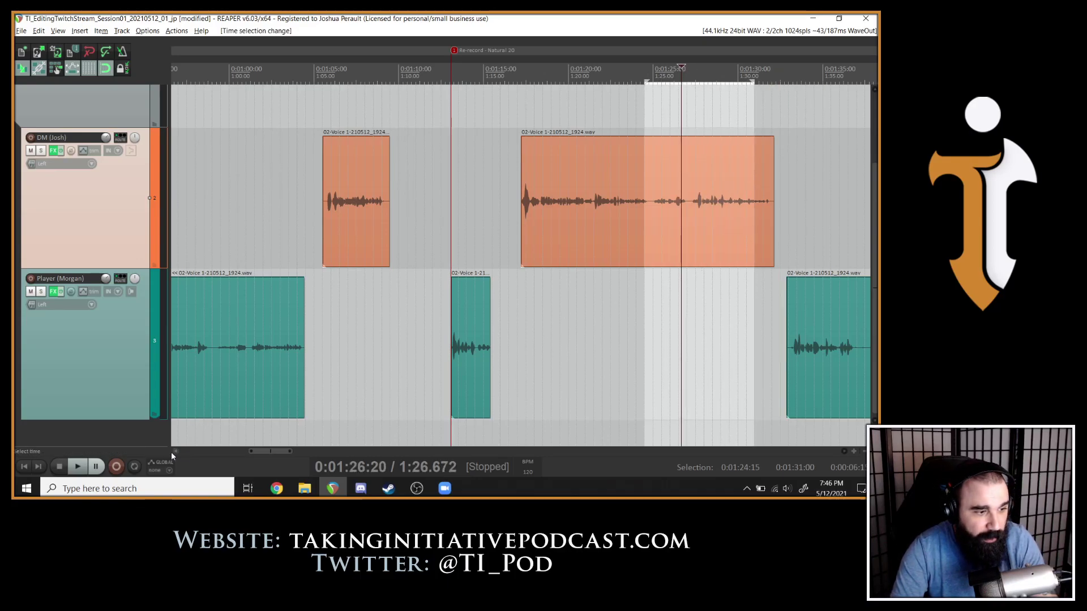
pyautogui.click(134, 468)
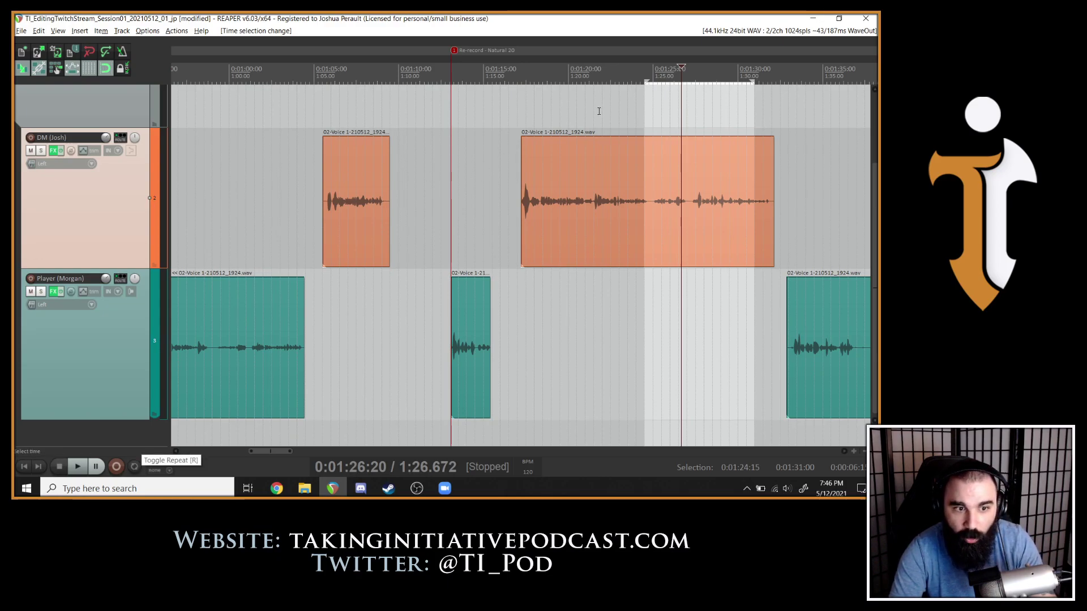
pyautogui.press('space')
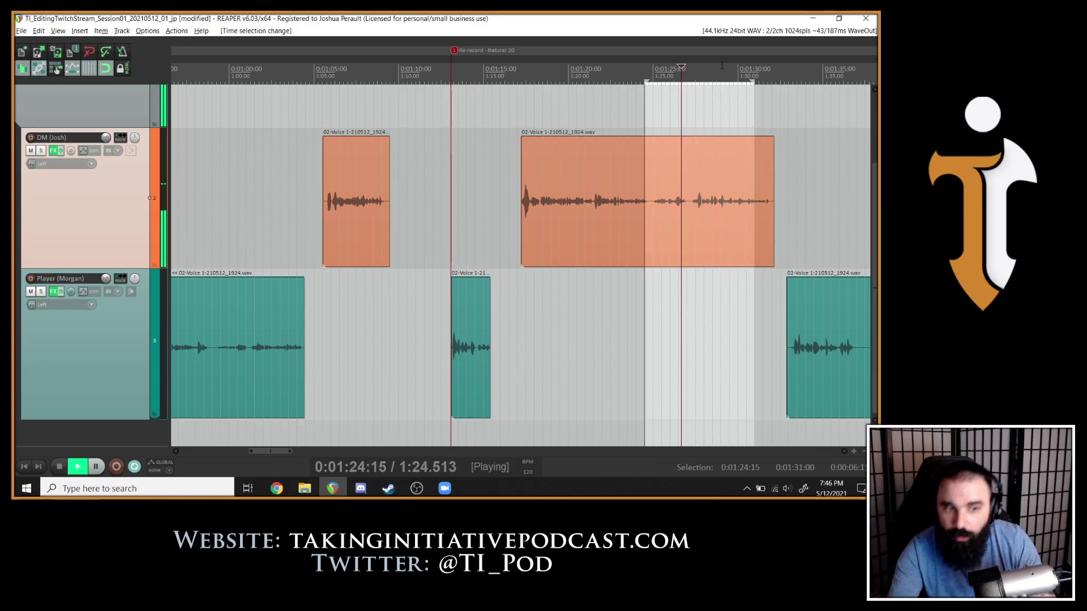
pyautogui.press('space')
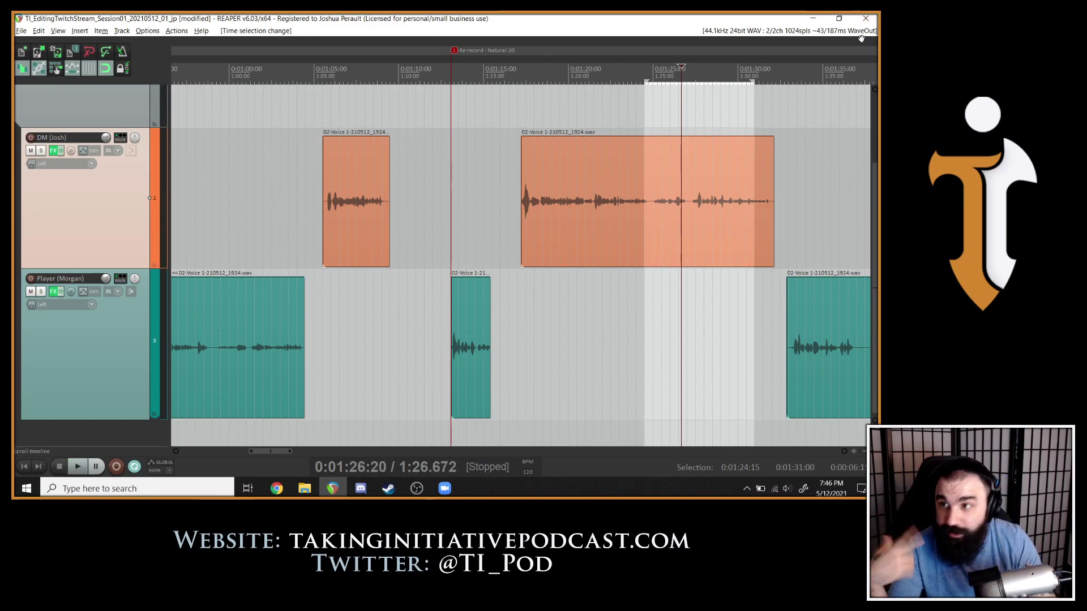
# Remove the time selection over the fourth DM clip.
pyautogui.rightClick(730, 72)
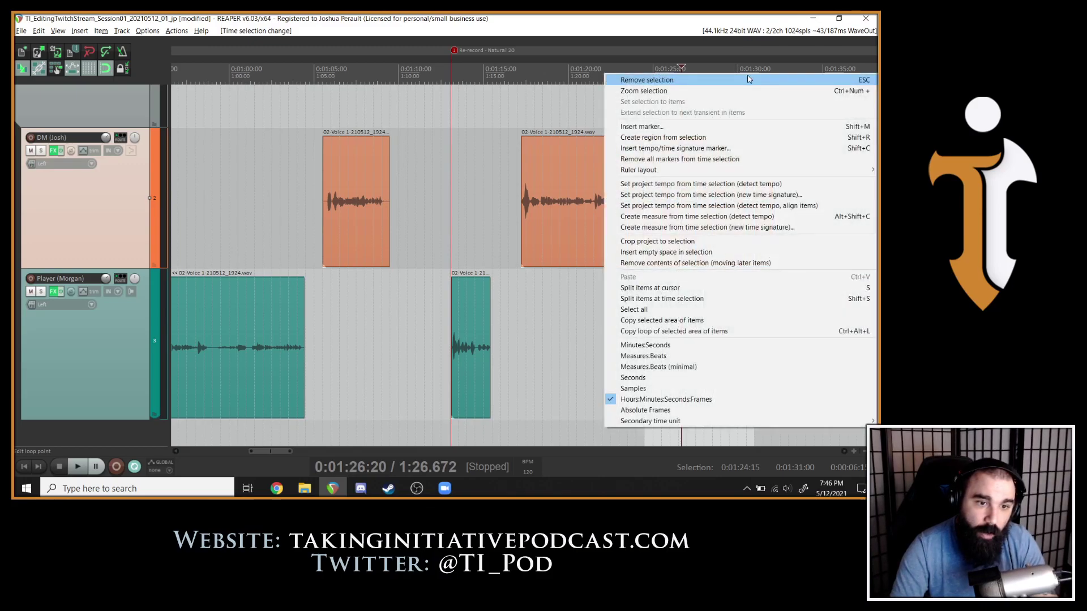
pyautogui.click(729, 41)
pyautogui.press('Escape')
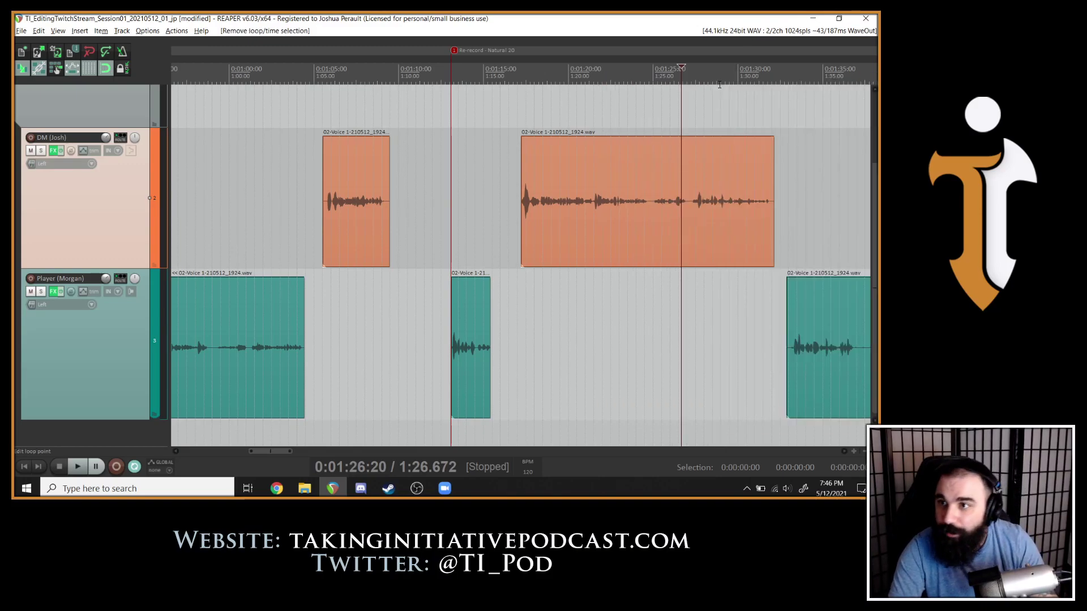
# Play from 0:01:30:13 across the end of the fourth DM clip into the third Player clip.
pyautogui.click(745, 133)
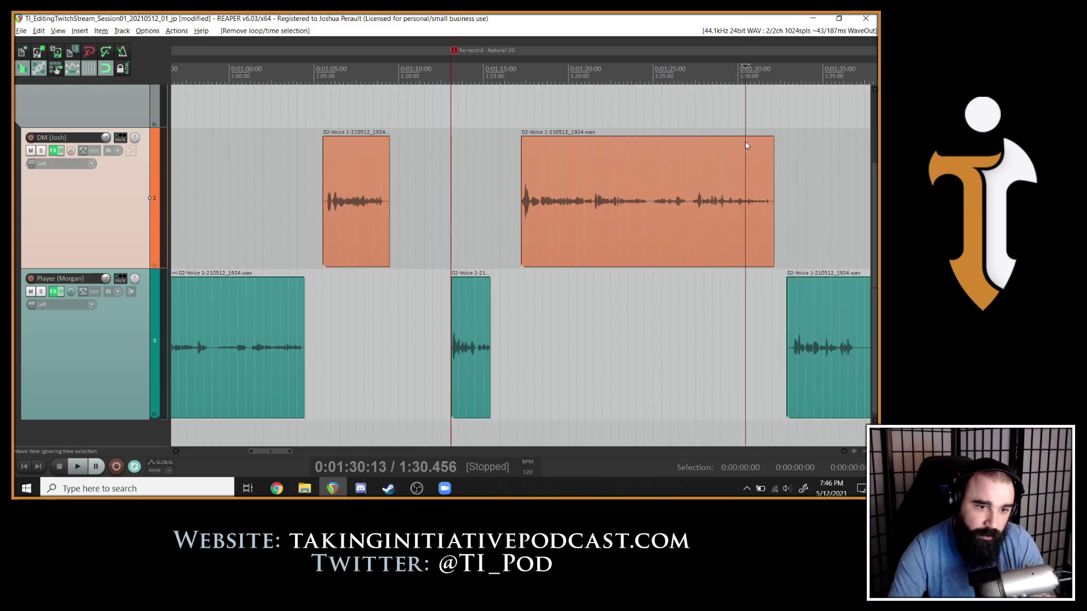
pyautogui.press('space')
pyautogui.scroll(3, 786, 218)
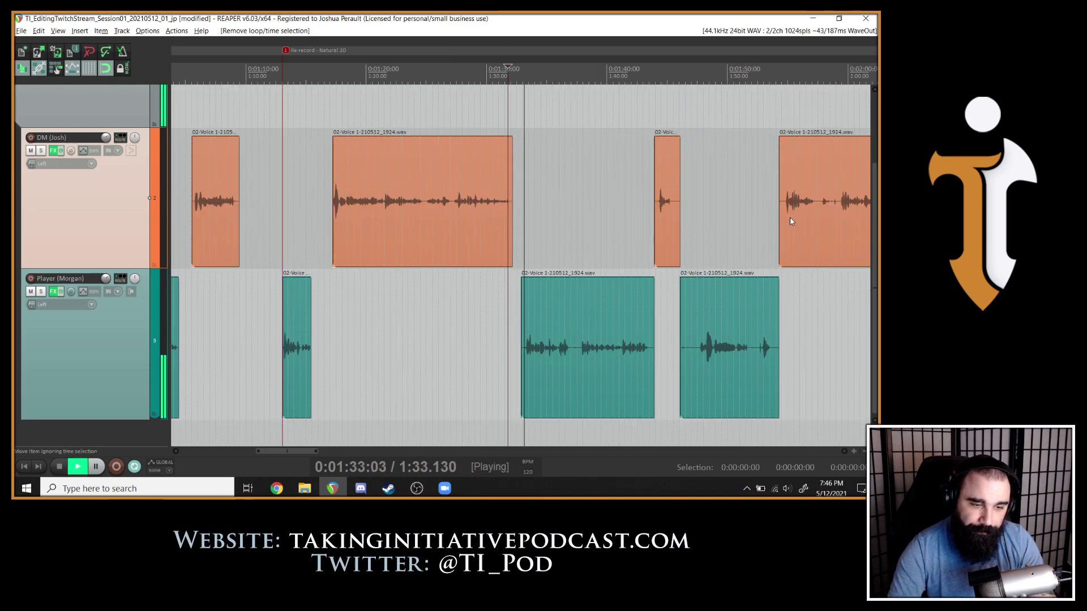
# Stop playback, split the third Player clip at 0:01:37:21 in the pause between its two phrases, and delete the part before the split.
pyautogui.scroll(4, 649, 337)
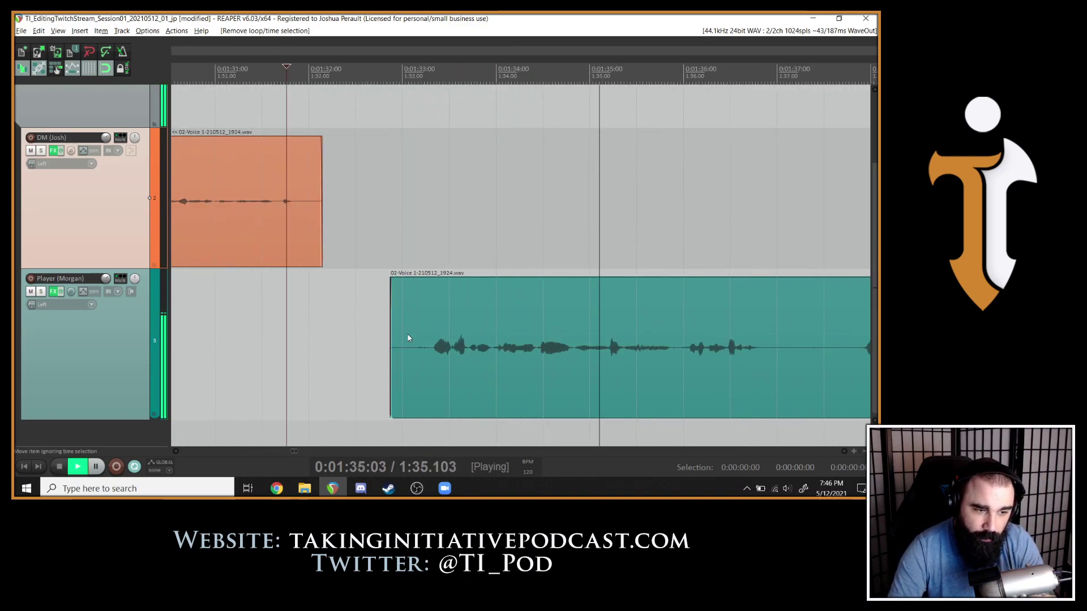
pyautogui.scroll(-3, 738, 311)
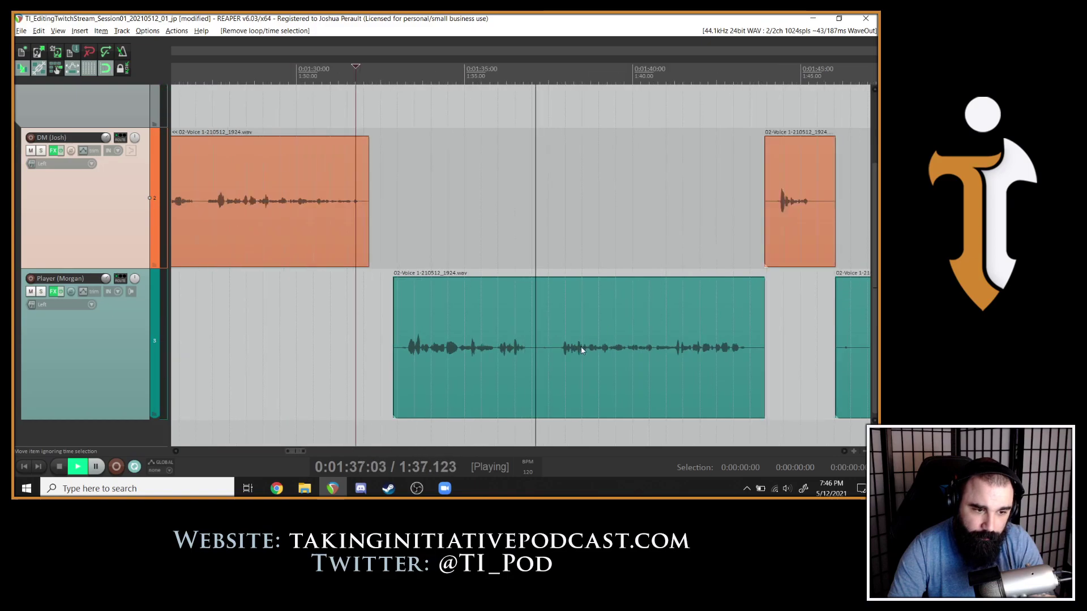
pyautogui.press('space')
pyautogui.click(556, 351)
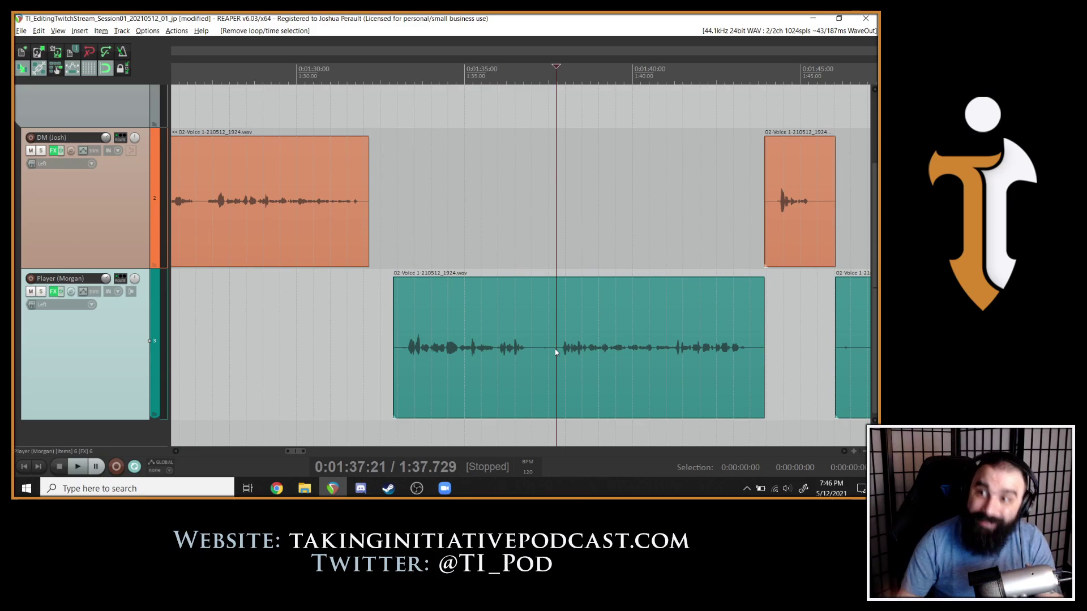
pyautogui.click(555, 352)
pyautogui.press('s')
pyautogui.click(515, 340)
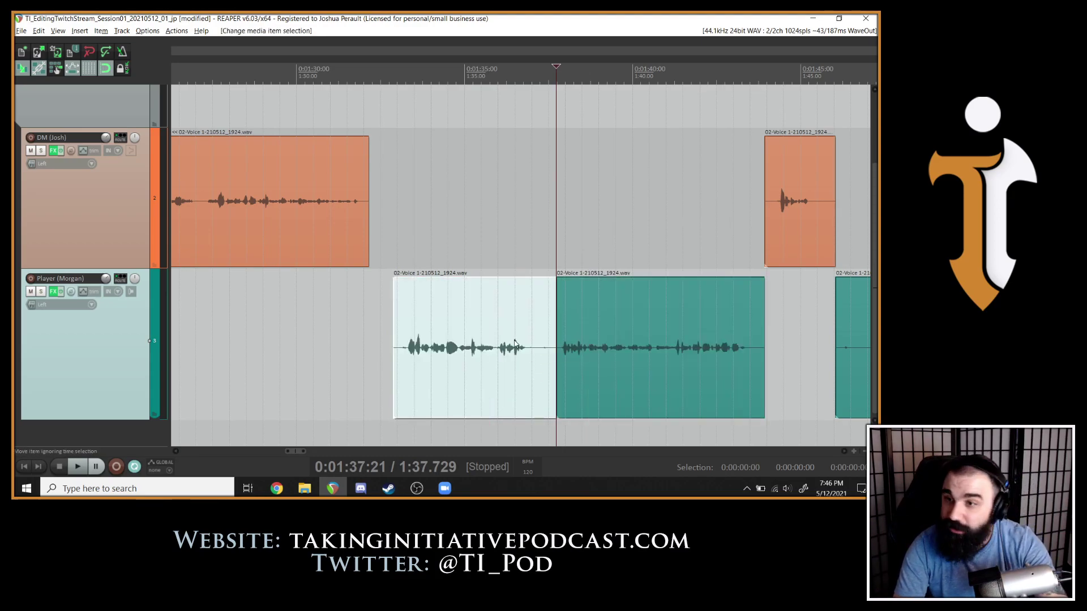
pyautogui.press('Delete')
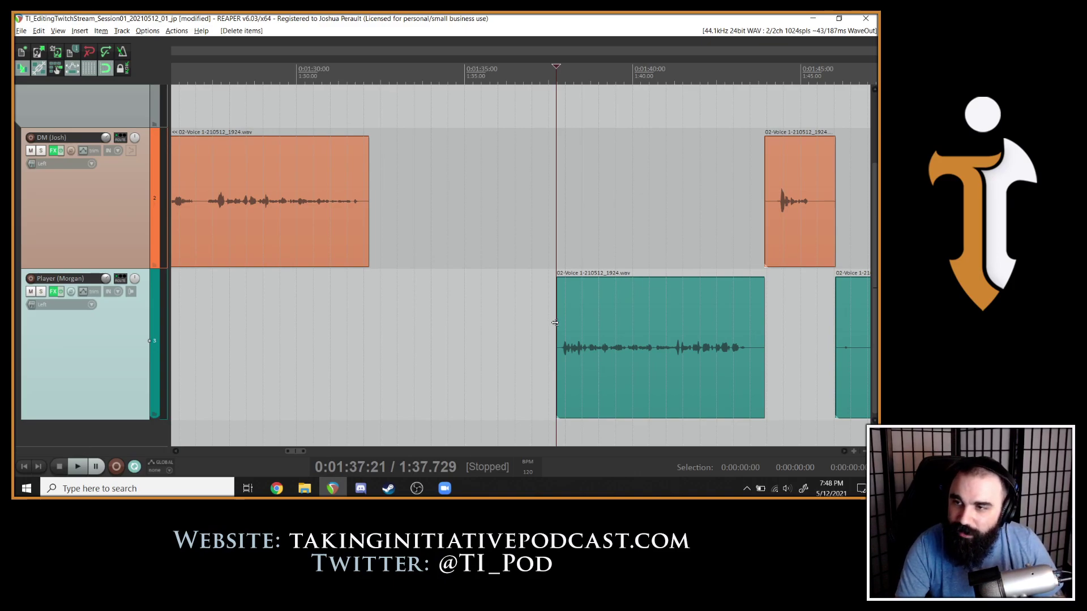
# Play the remaining part of the third Player clip from 0:01:37:21, replay its second half, and add a marker at 0:01:41:15.
pyautogui.scroll(-2, 556, 313)
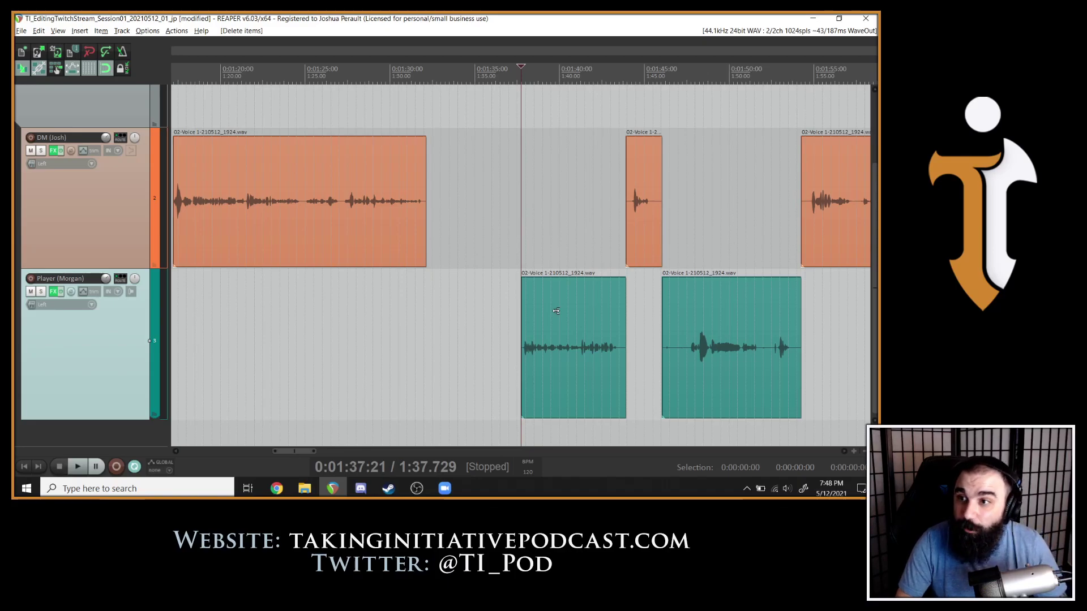
pyautogui.press('space')
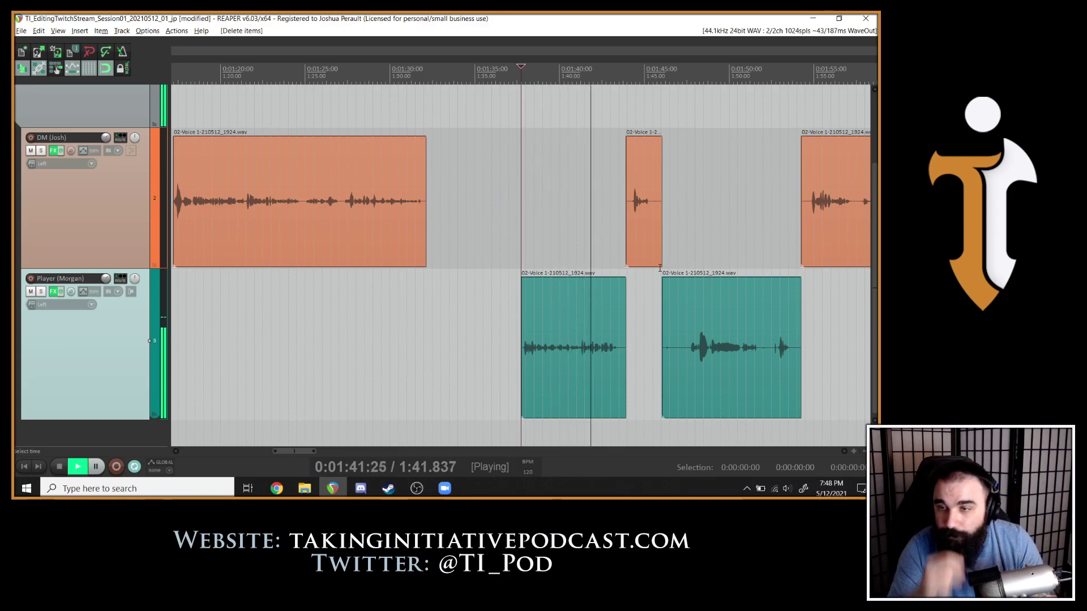
pyautogui.click(582, 311)
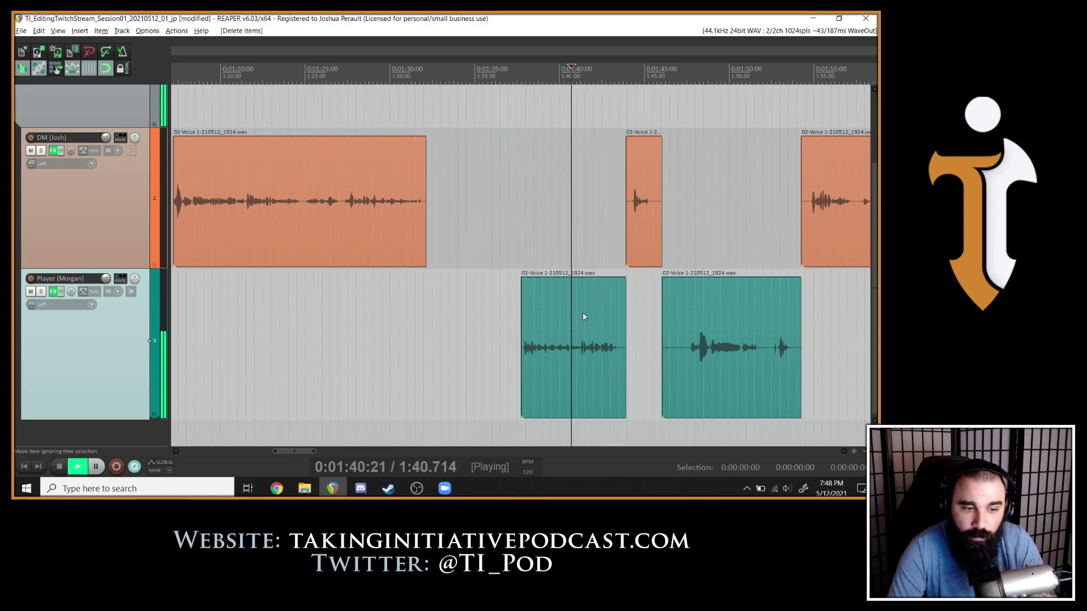
pyautogui.press('space')
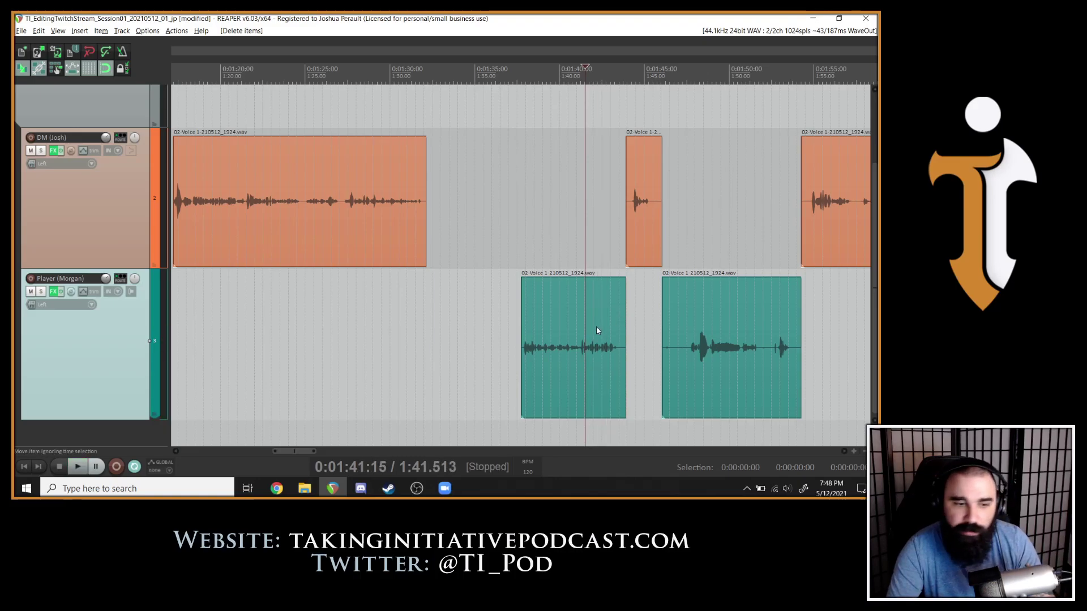
pyautogui.press('m')
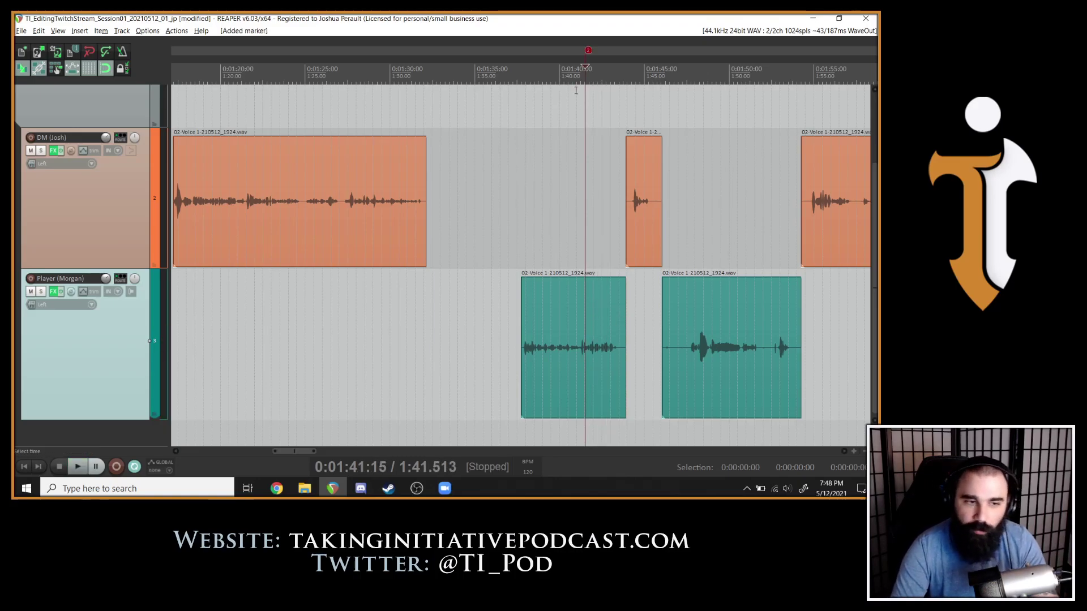
# Name marker 2 "Re-record - Mouth Noise" and move it to 0:01:42:00.
pyautogui.doubleClick(587, 52)
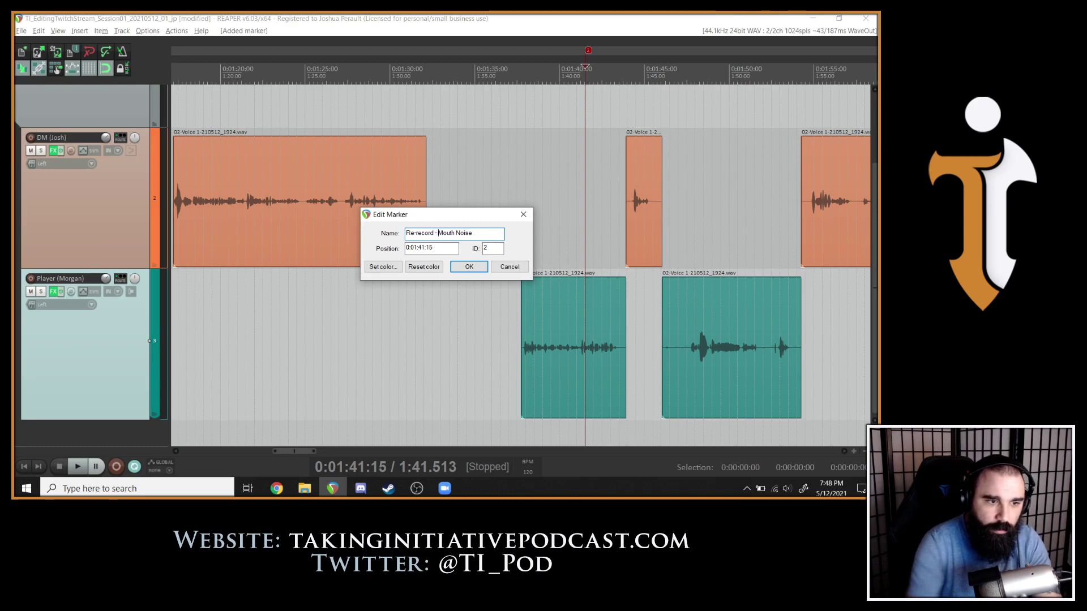
pyautogui.click(469, 266)
pyautogui.press('space')
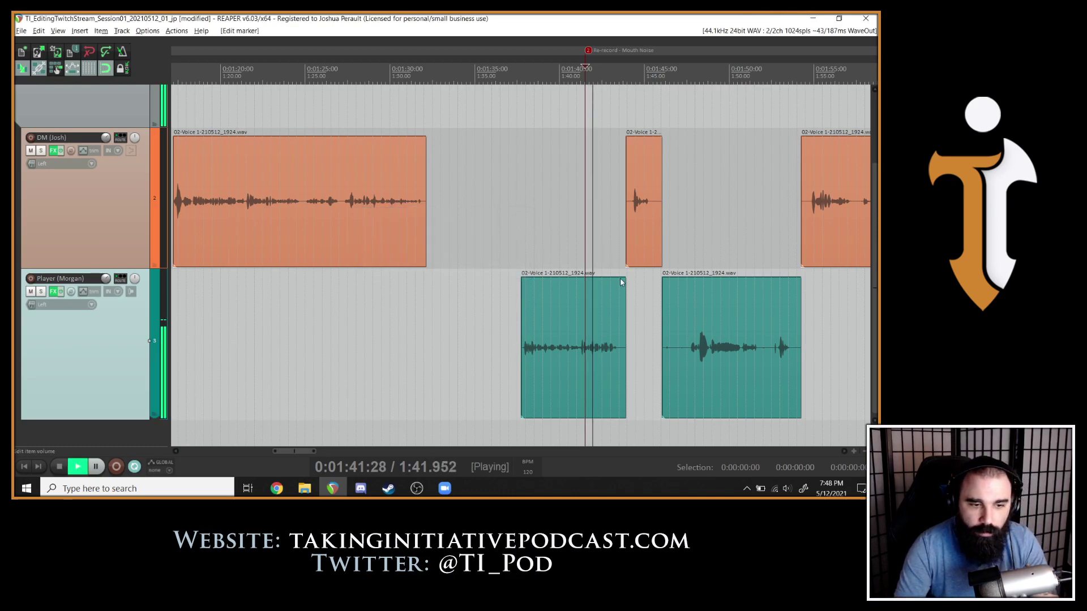
pyautogui.press('space')
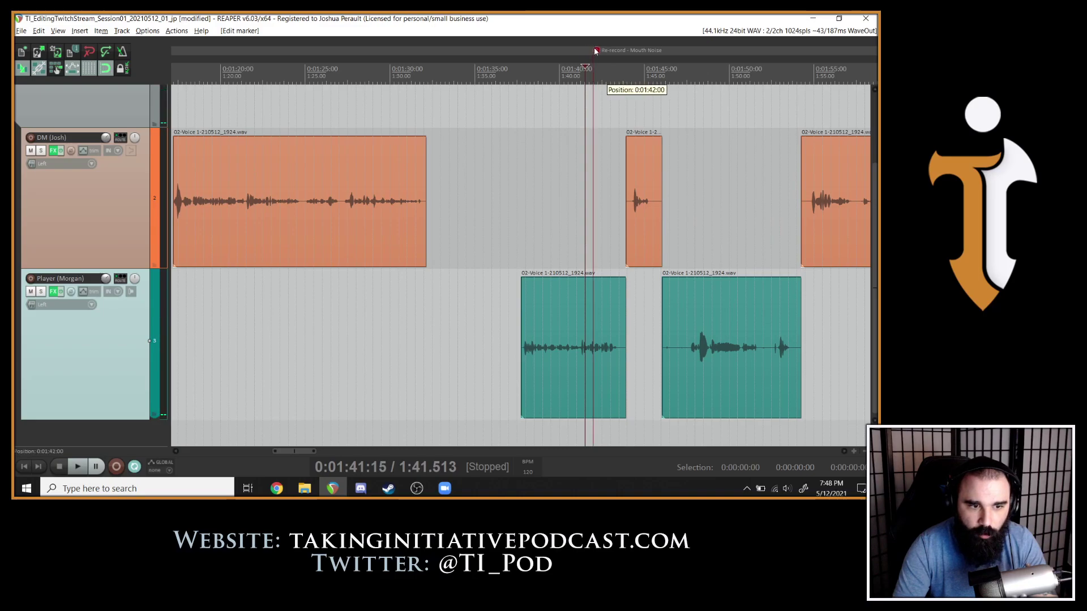
pyautogui.press('space')
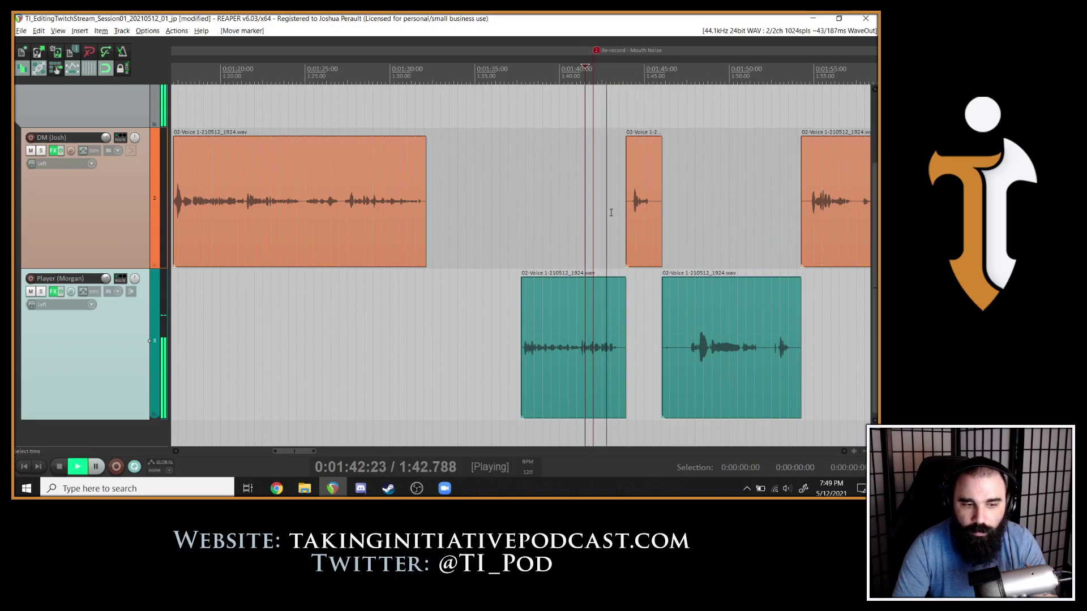
# Trim the silent end of the Player clip at the marker back to about 0:01:43:17 and play back the ending.
pyautogui.click(611, 226)
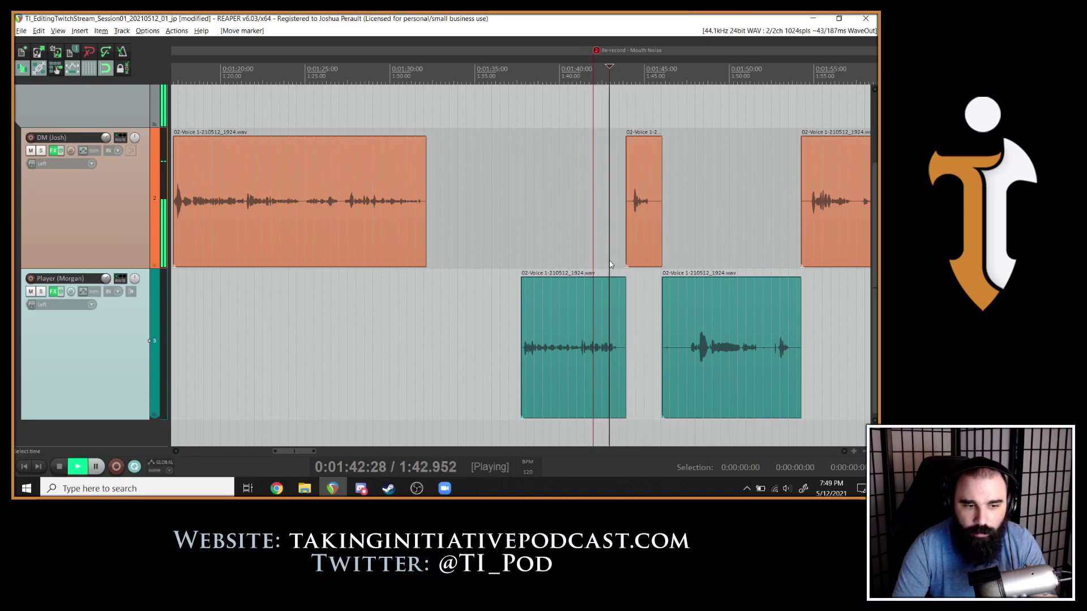
pyautogui.scroll(5, 640, 322)
pyautogui.press('space')
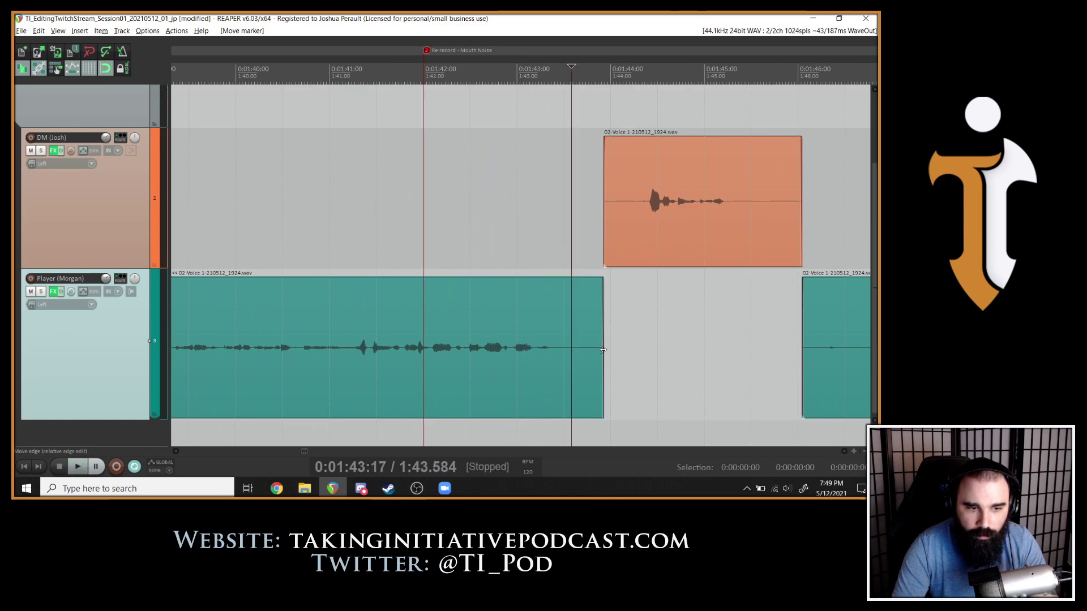
pyautogui.moveTo(603, 349); pyautogui.dragTo(469, 362)
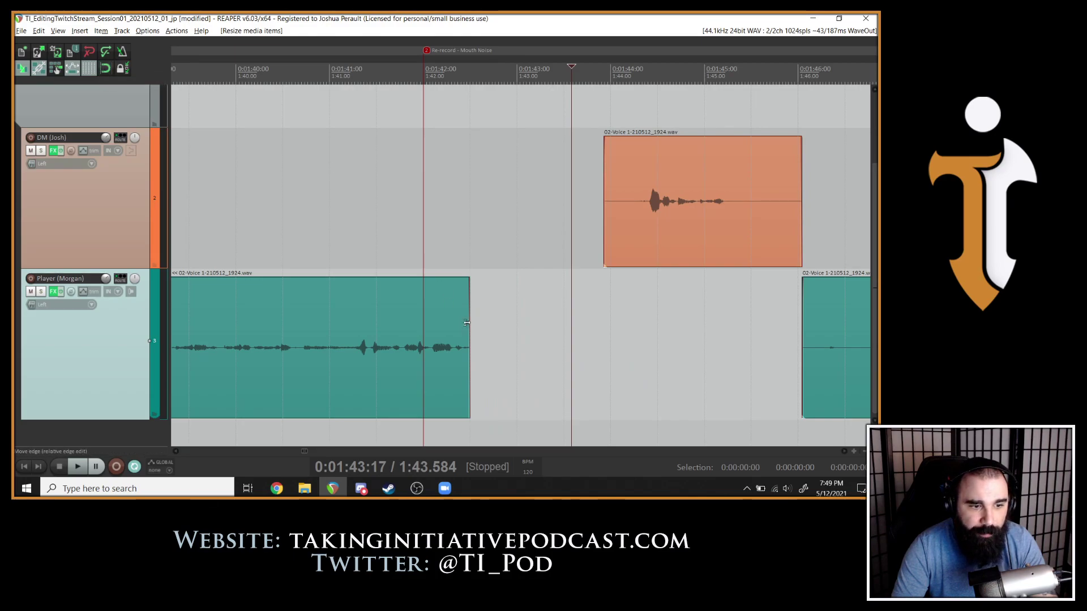
pyautogui.moveTo(466, 323); pyautogui.dragTo(505, 332)
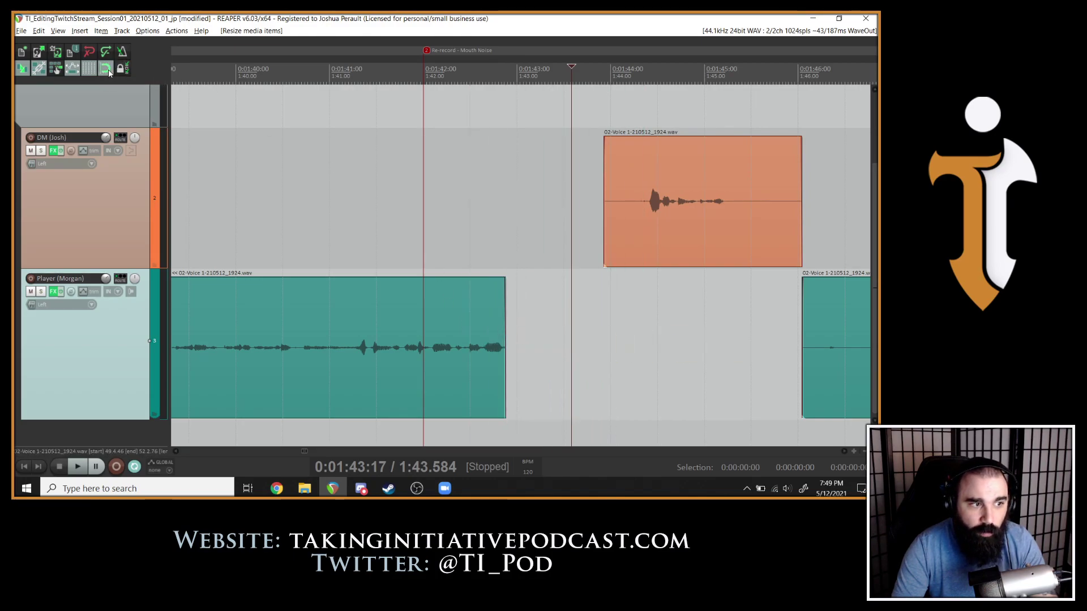
pyautogui.moveTo(509, 363); pyautogui.dragTo(571, 357)
pyautogui.click(515, 330)
pyautogui.press('space')
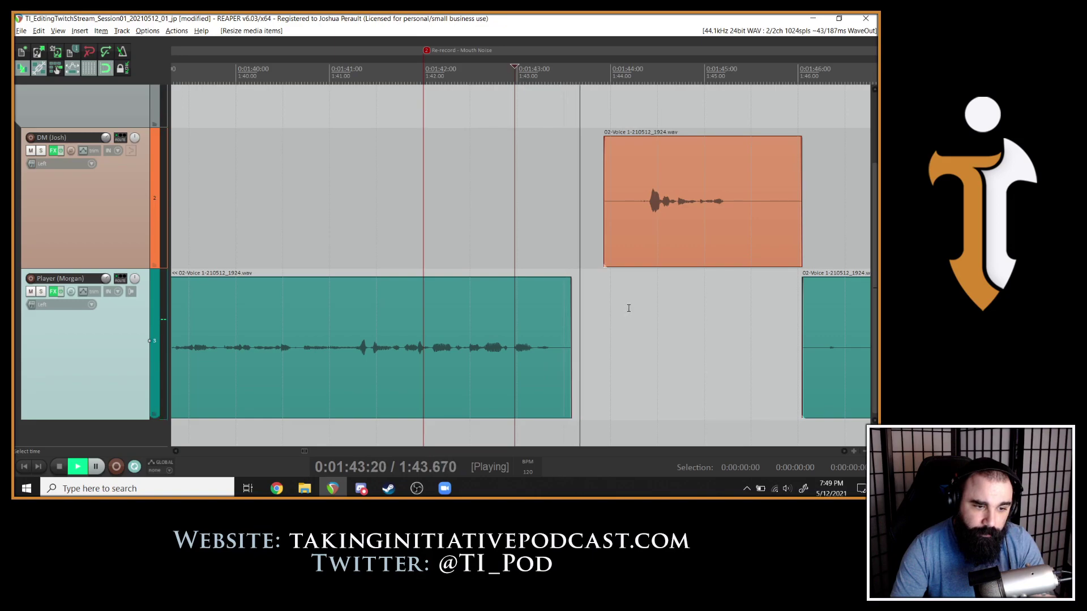
# Trim the short DM clip by deleting everything after 0:01:45:12 and shortening its start to about 1:44.2.
pyautogui.click(742, 212)
pyautogui.press('space')
pyautogui.press('s')
pyautogui.press('Delete')
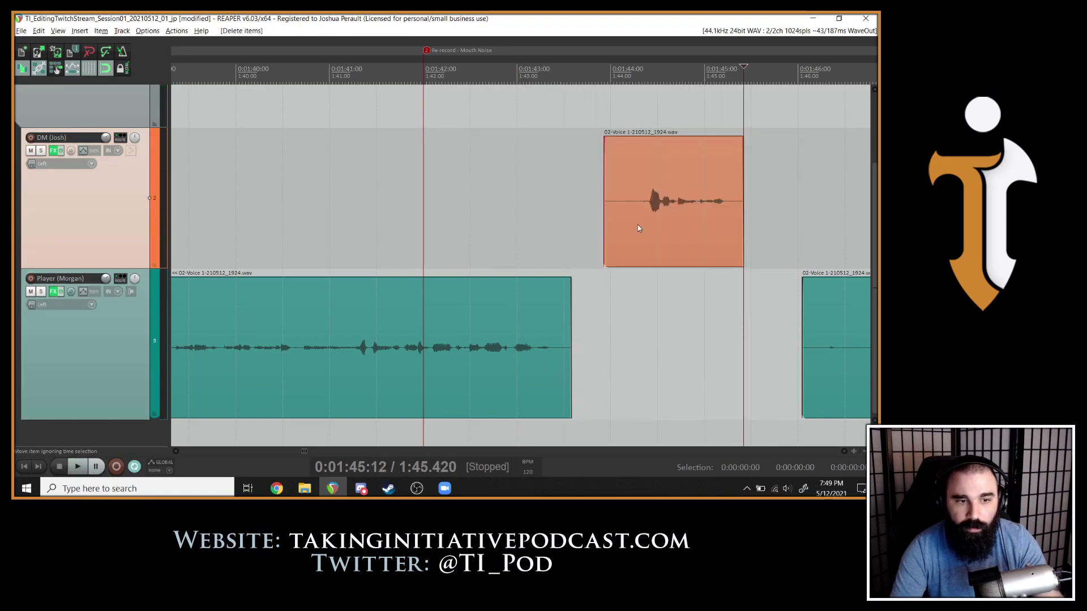
pyautogui.click(640, 227)
pyautogui.moveTo(604, 224); pyautogui.dragTo(632, 228)
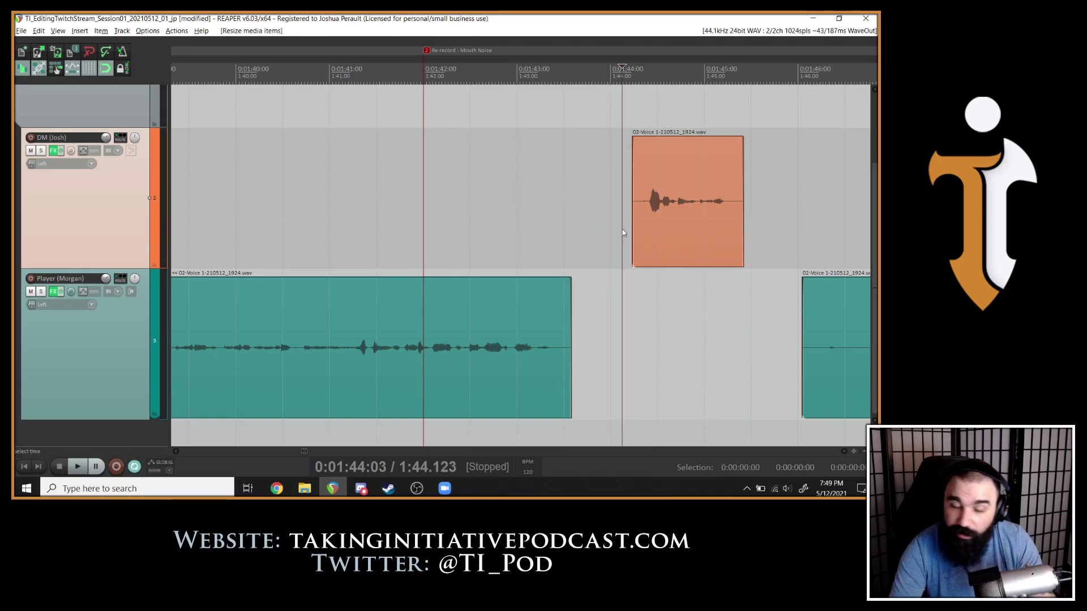
# Listen to the Player clip after the short DM clip, replaying it from 0:01:47:20 and 0:01:48:03.
pyautogui.press('space')
pyautogui.scroll(-4, 682, 249)
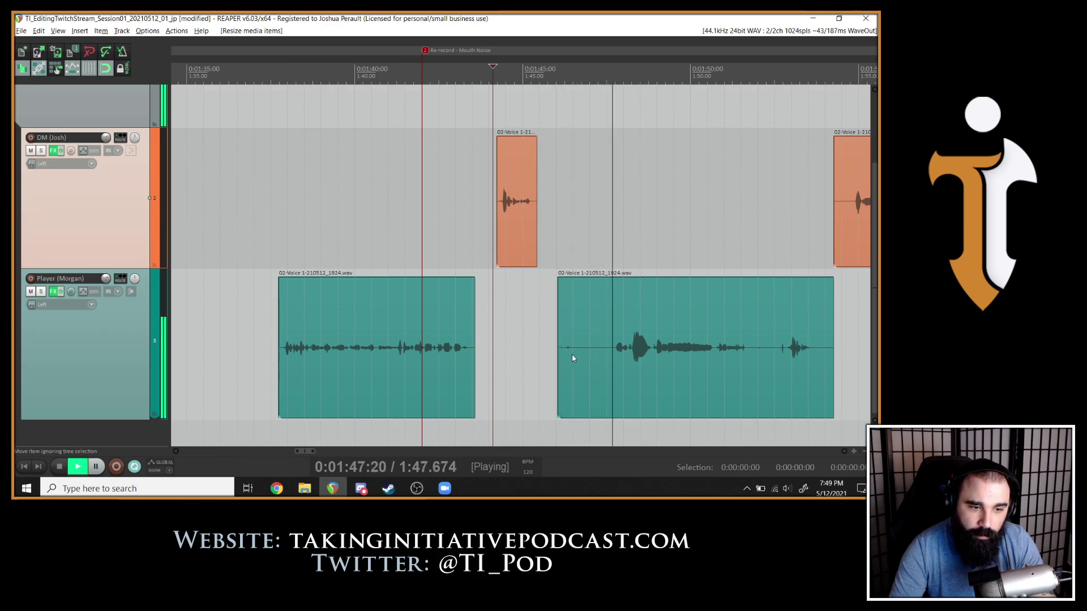
pyautogui.click(612, 350)
pyautogui.press('space')
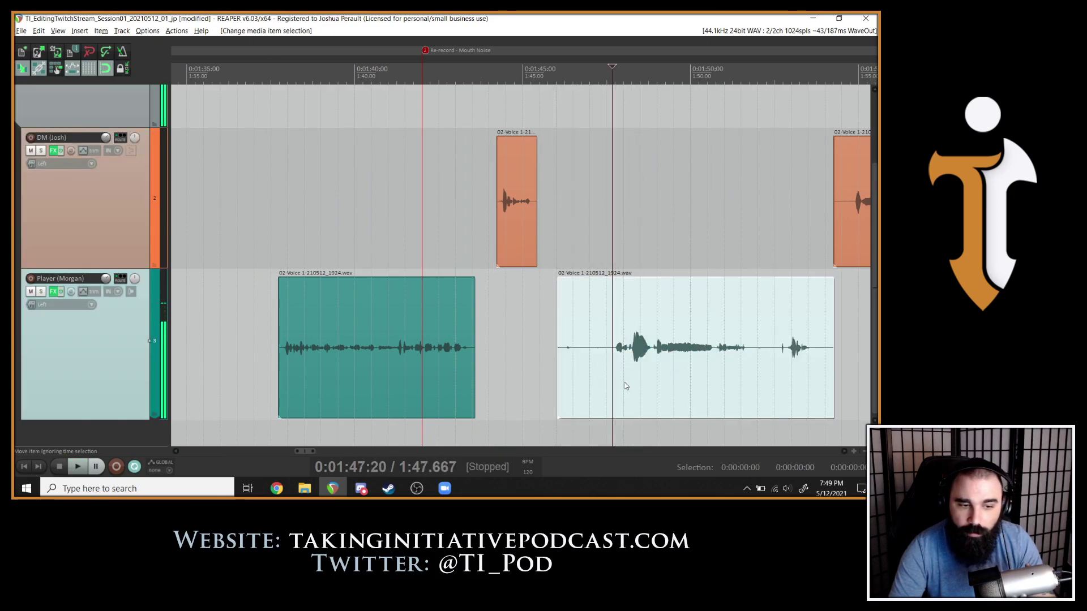
pyautogui.click(626, 348)
pyautogui.press('space')
pyautogui.press('space')
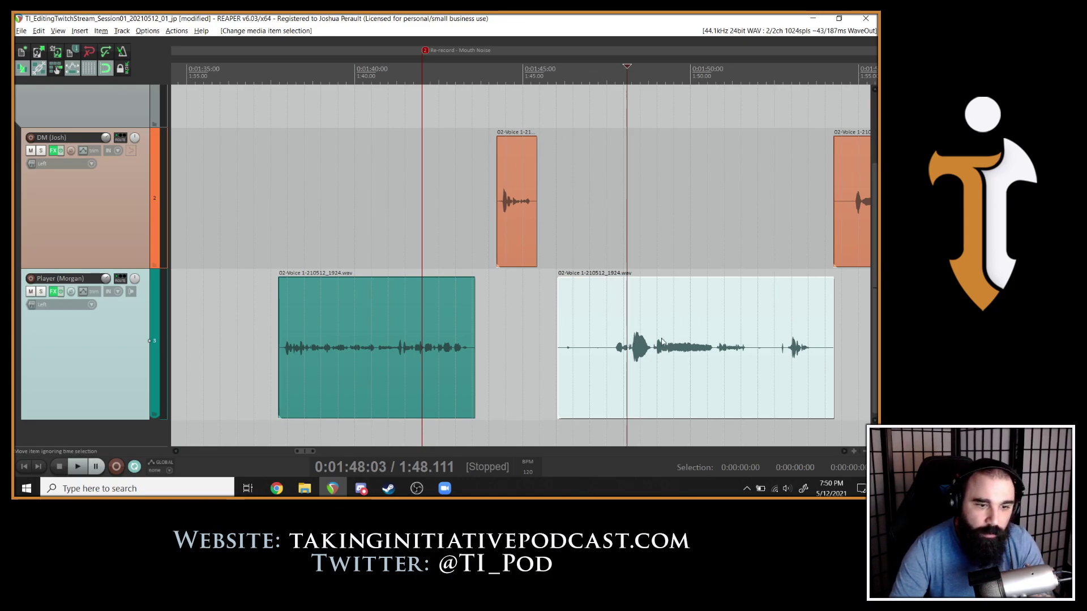
pyautogui.press('space')
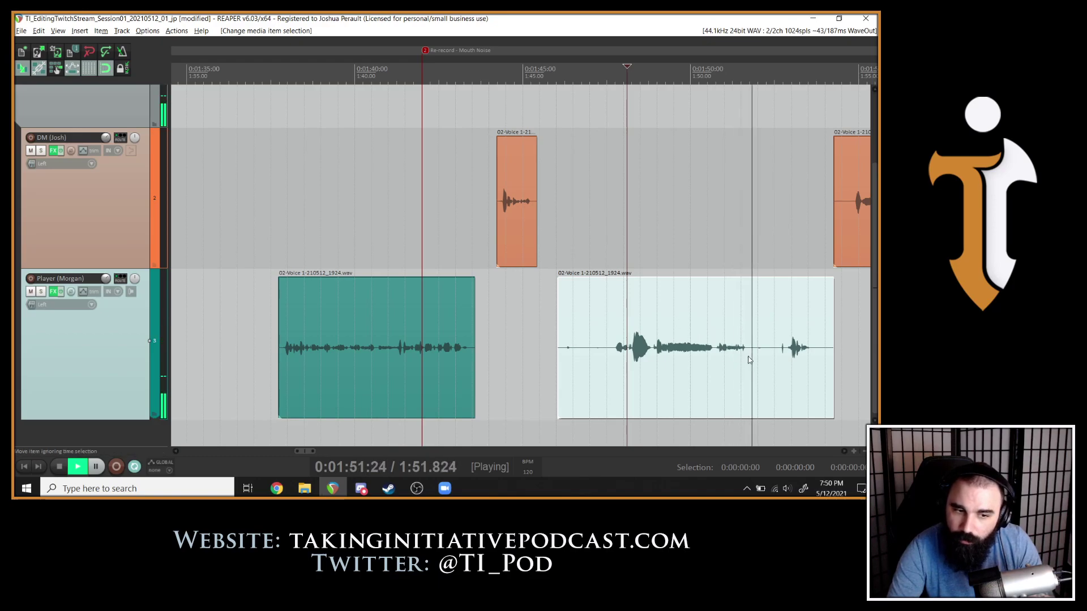
pyautogui.press('space')
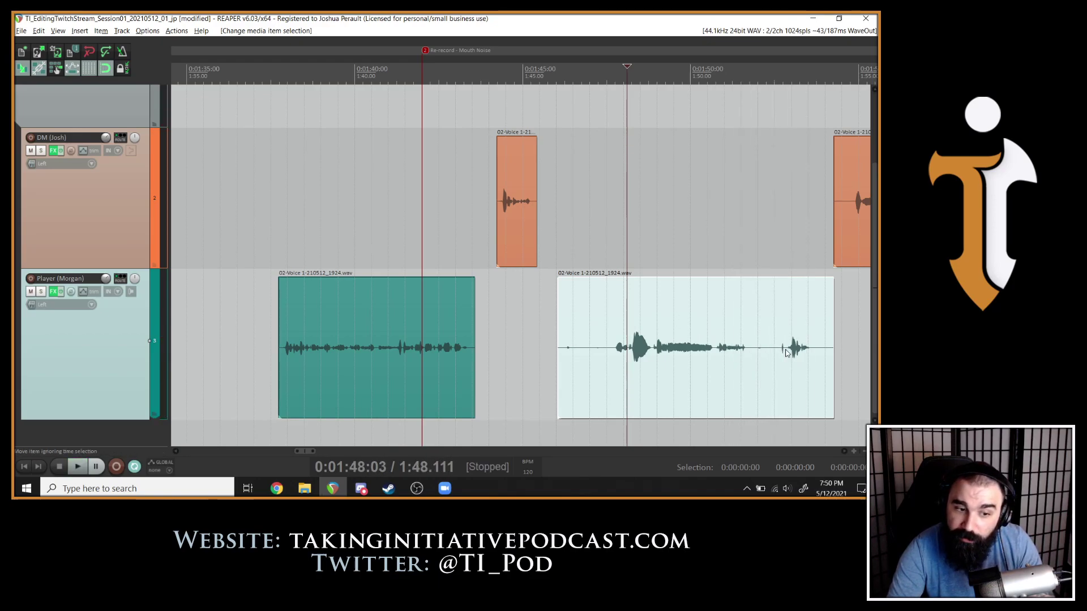
# Split the Player clip at 0:01:52:25, just before its last phrase, and delete the part before the split.
pyautogui.click(786, 353)
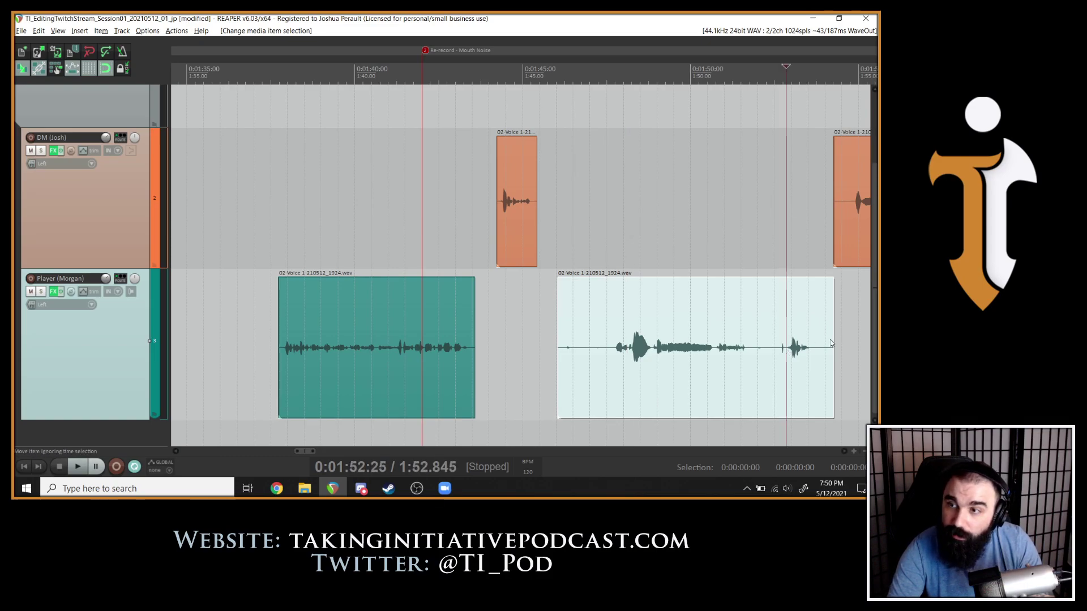
pyautogui.press('s')
pyautogui.press('space')
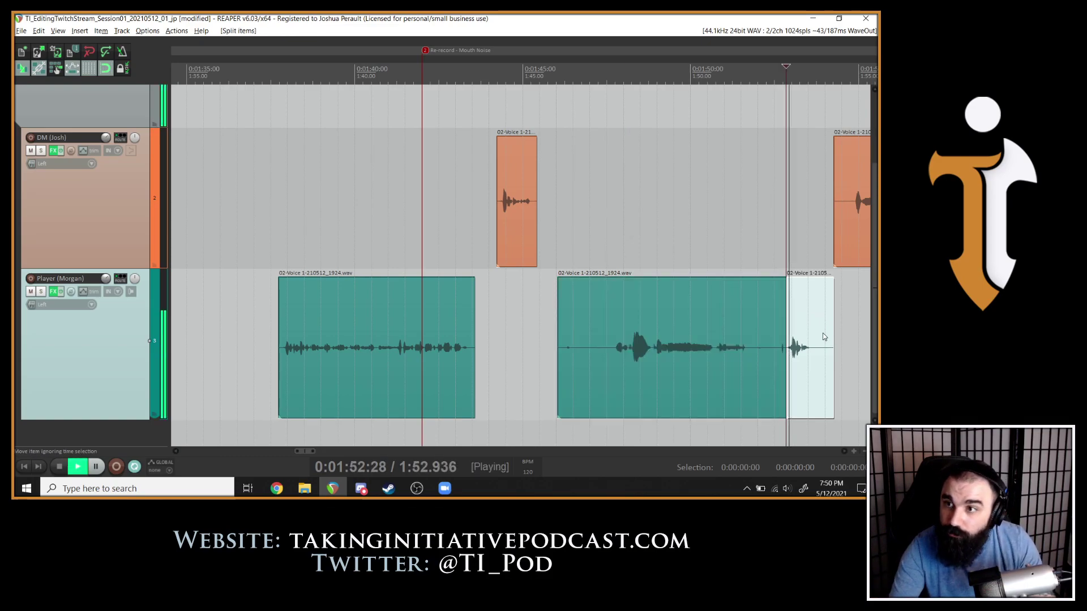
pyautogui.press('space')
pyautogui.click(706, 328)
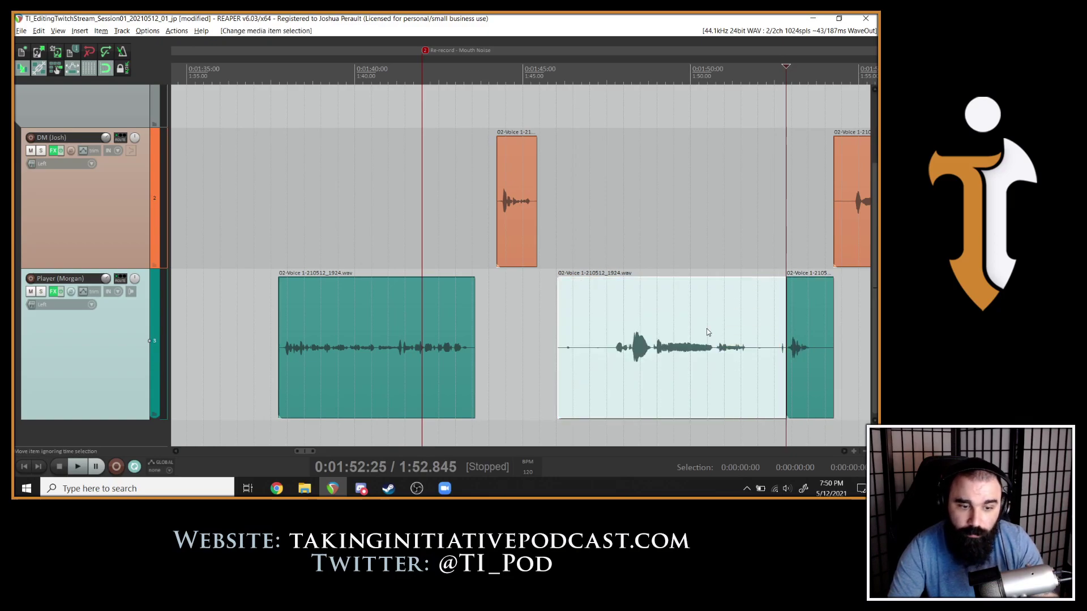
pyautogui.press('Delete')
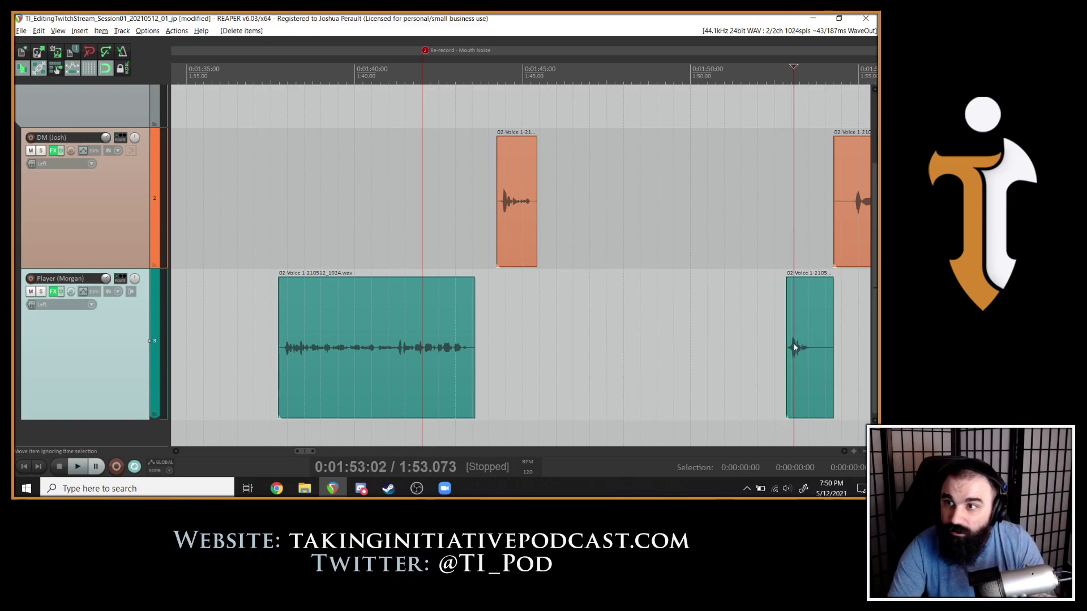
# Cut the remaining Player clip at 0:01:53:20, delete the silent tail, and play back from 0:01:53:15.
pyautogui.scroll(8, 794, 348)
pyautogui.click(620, 347)
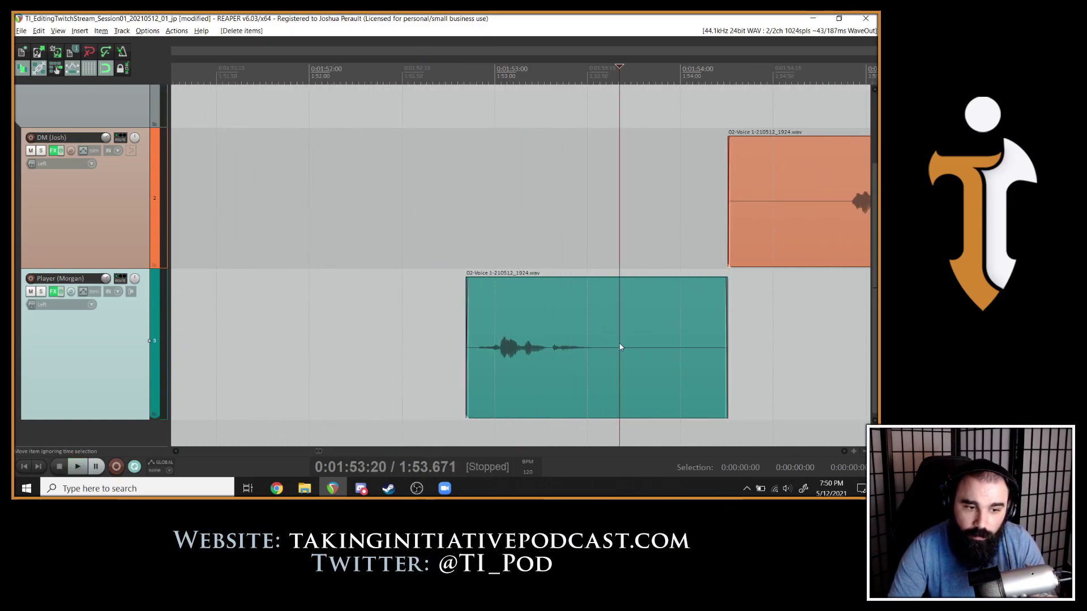
pyautogui.click(679, 345)
pyautogui.press('s')
pyautogui.press('Delete')
pyautogui.click(540, 308)
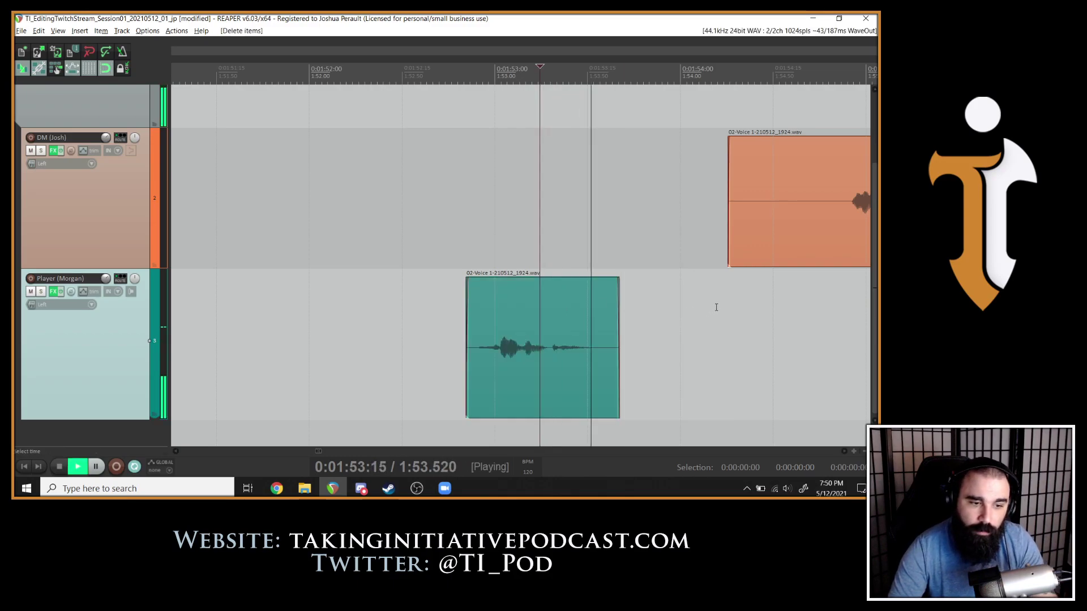
# Remove the opening of the next DM clip by splitting it at about 1:59.3 and deleting the earlier part.
pyautogui.scroll(-5, 735, 227)
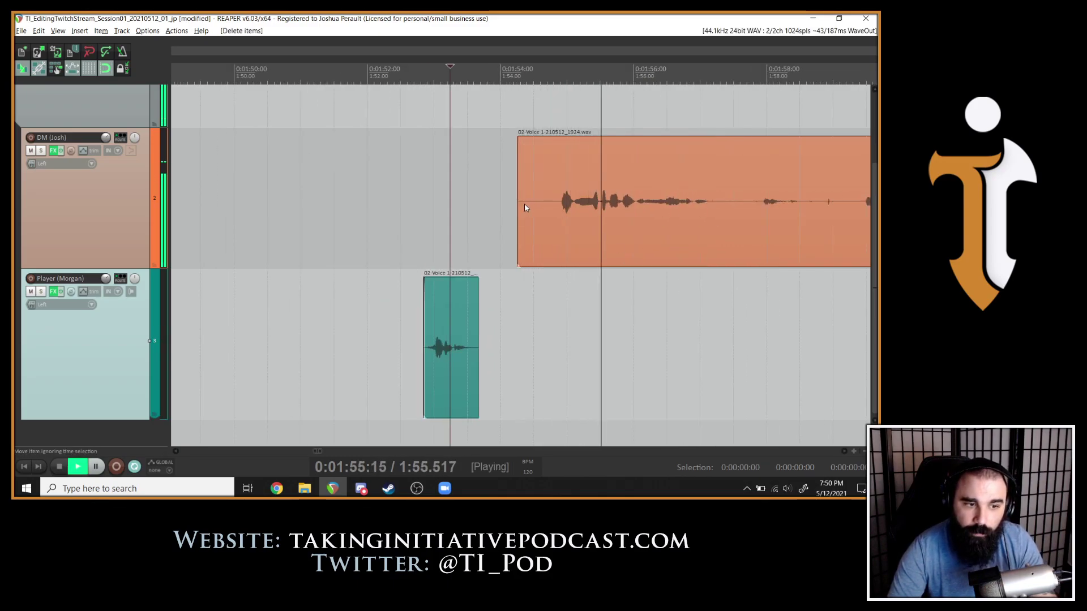
pyautogui.moveTo(518, 208); pyautogui.dragTo(557, 207)
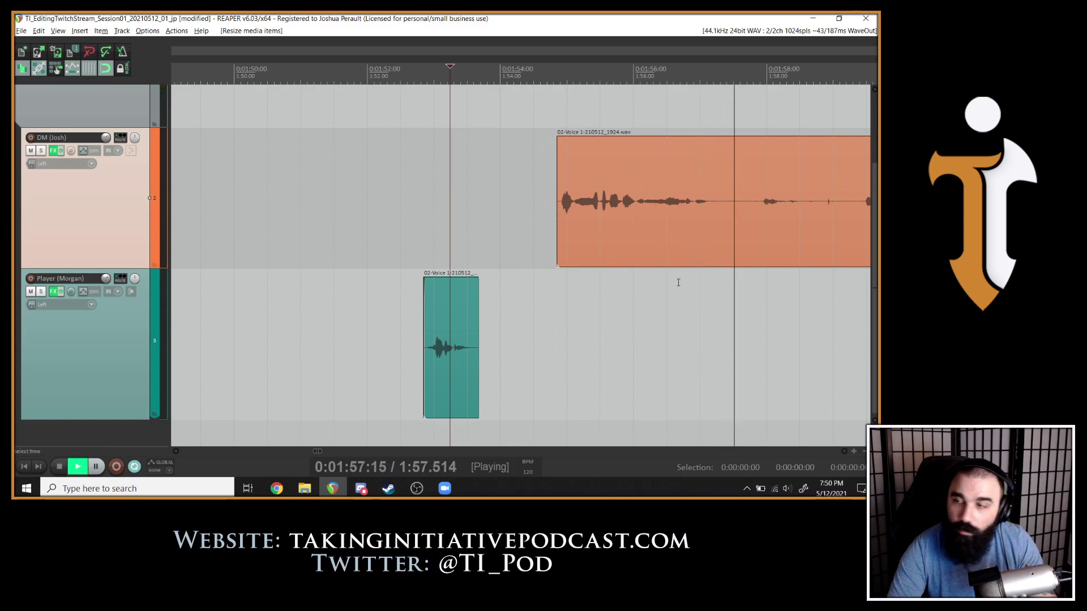
pyautogui.scroll(-3, 719, 205)
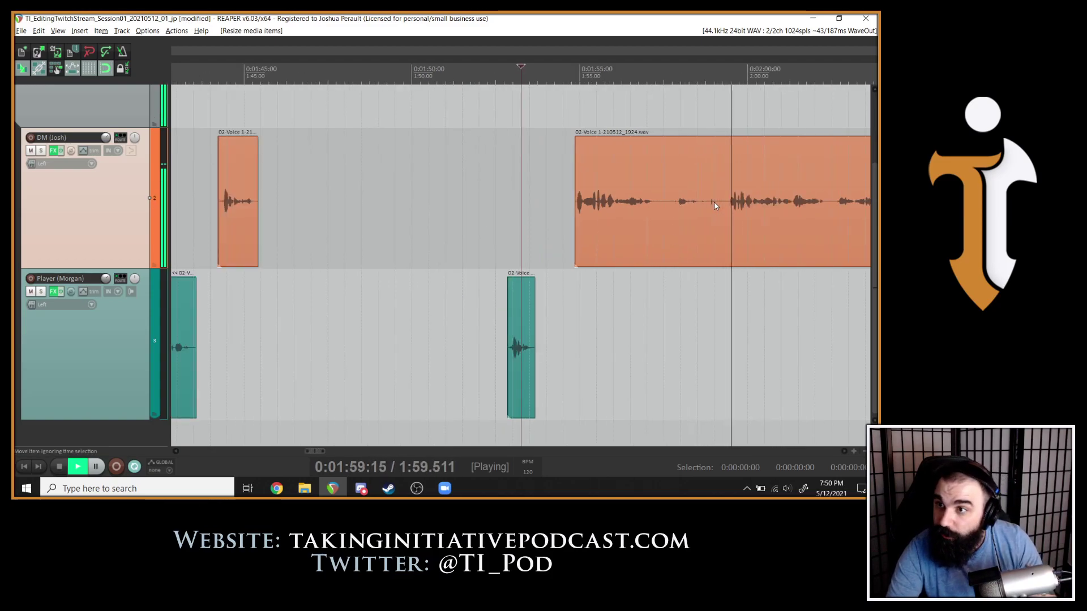
pyautogui.press('s')
pyautogui.click(680, 207)
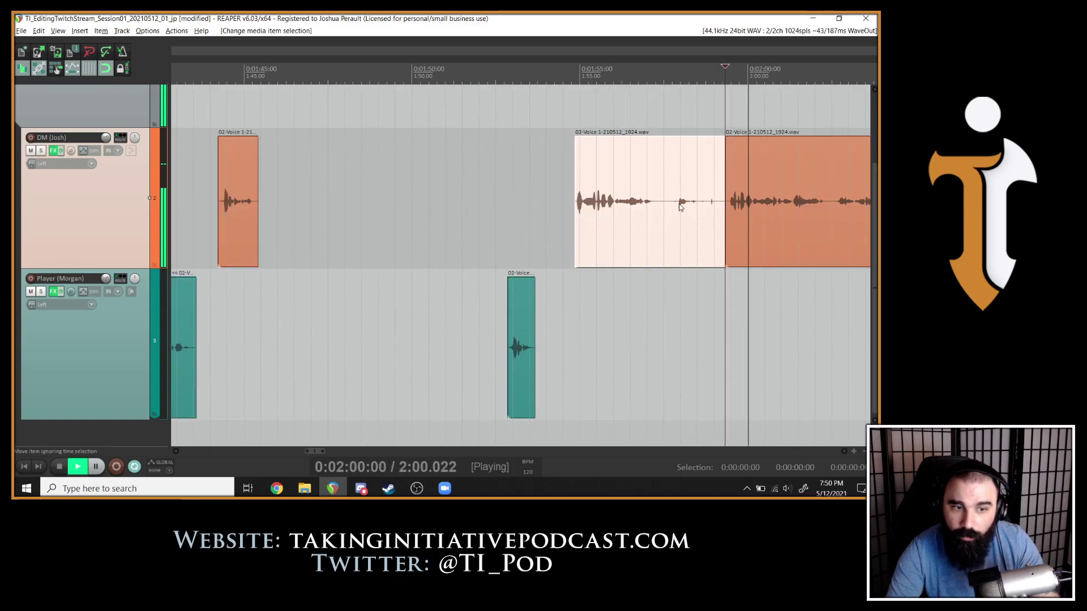
pyautogui.press('Delete')
# Split the DM clip at 0:02:05:13 and delete the silent end after its last words.
pyautogui.scroll(-3, 703, 206)
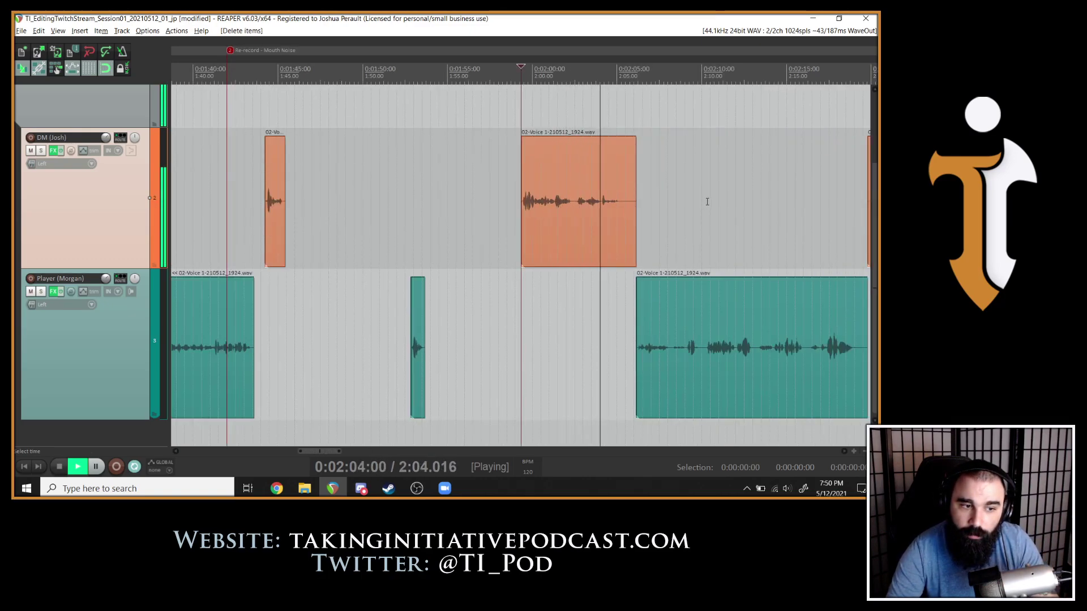
pyautogui.press('s')
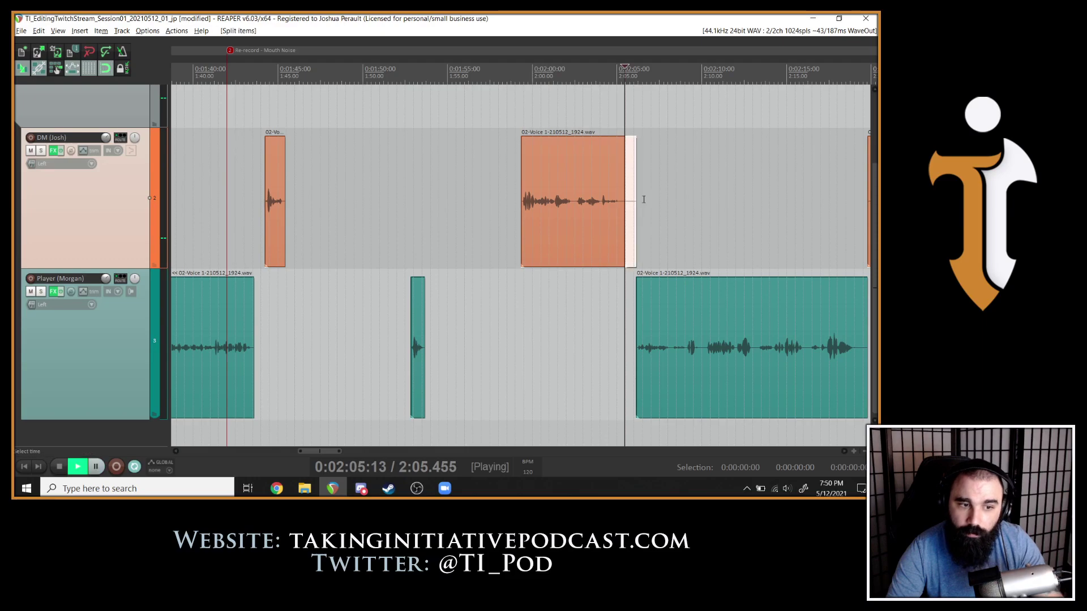
pyautogui.press('Delete')
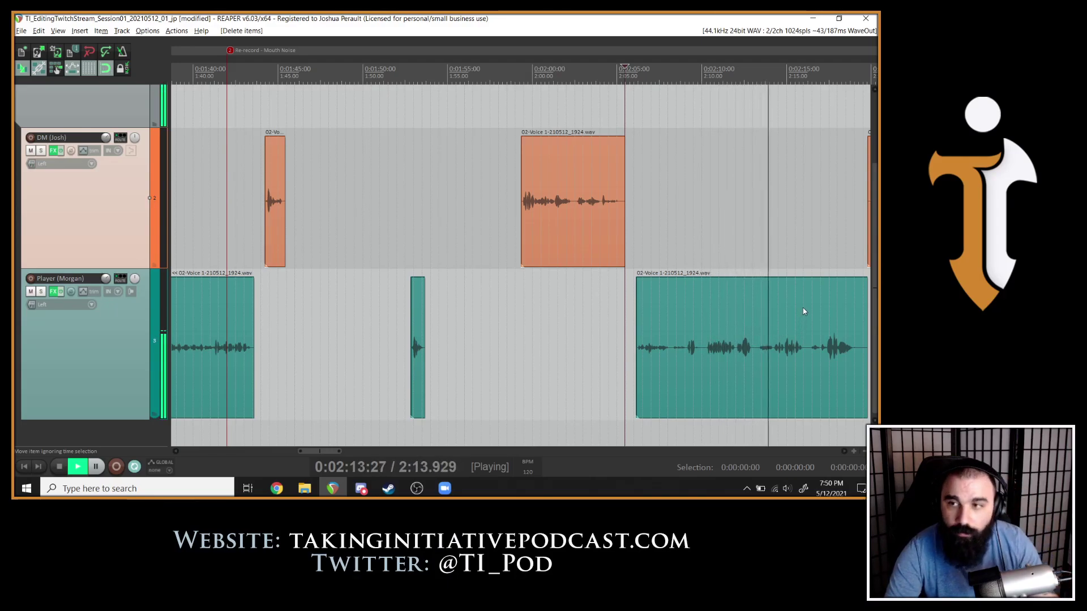
# Replay the following Player clip from 0:02:12:02 and examine the clips that come after it.
pyautogui.press('space')
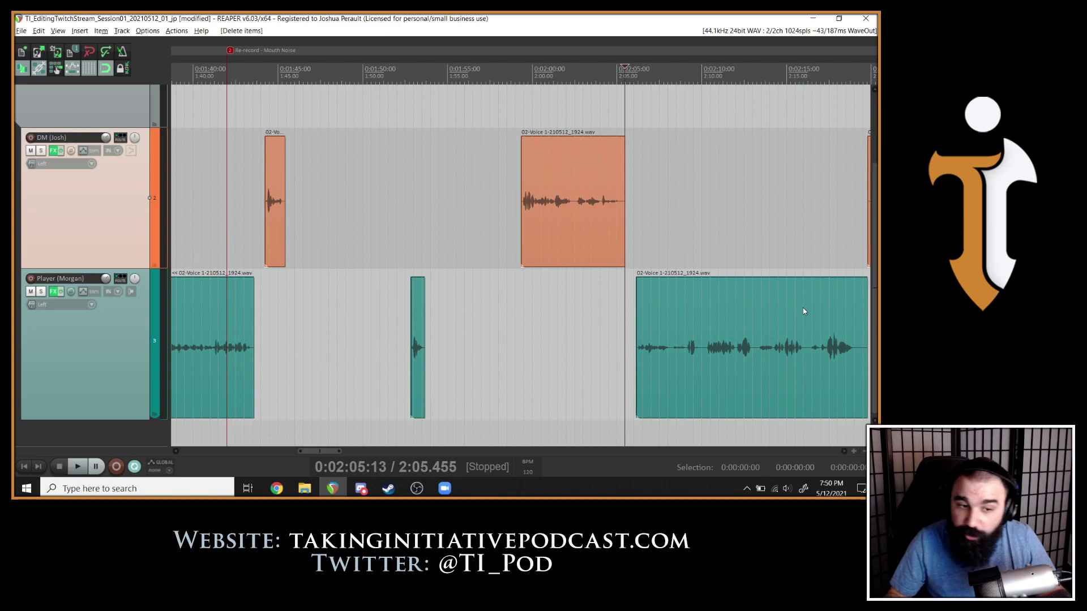
pyautogui.click(759, 345)
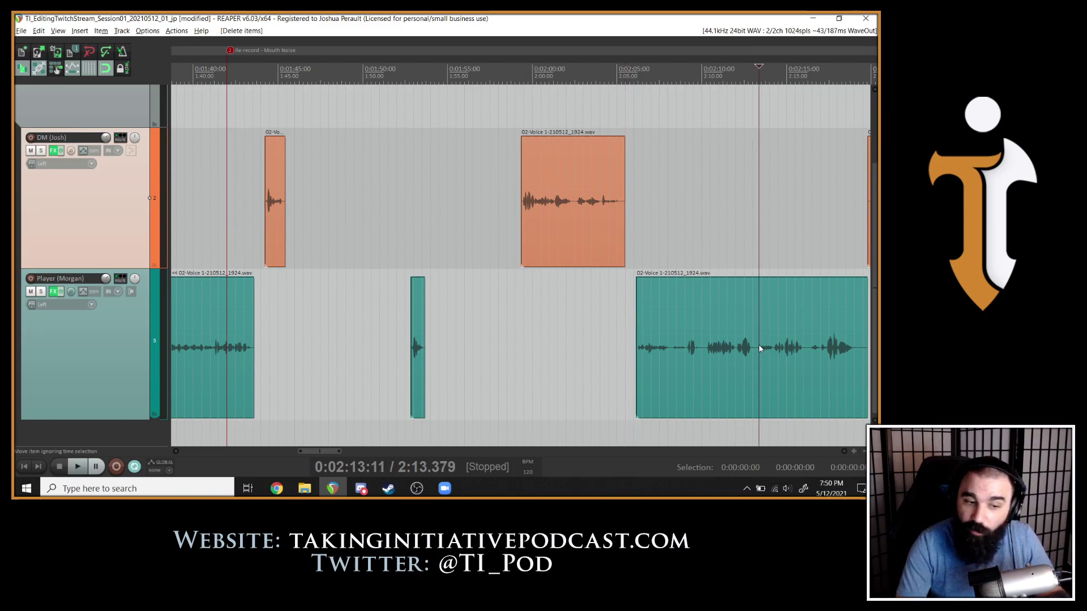
pyautogui.click(737, 359)
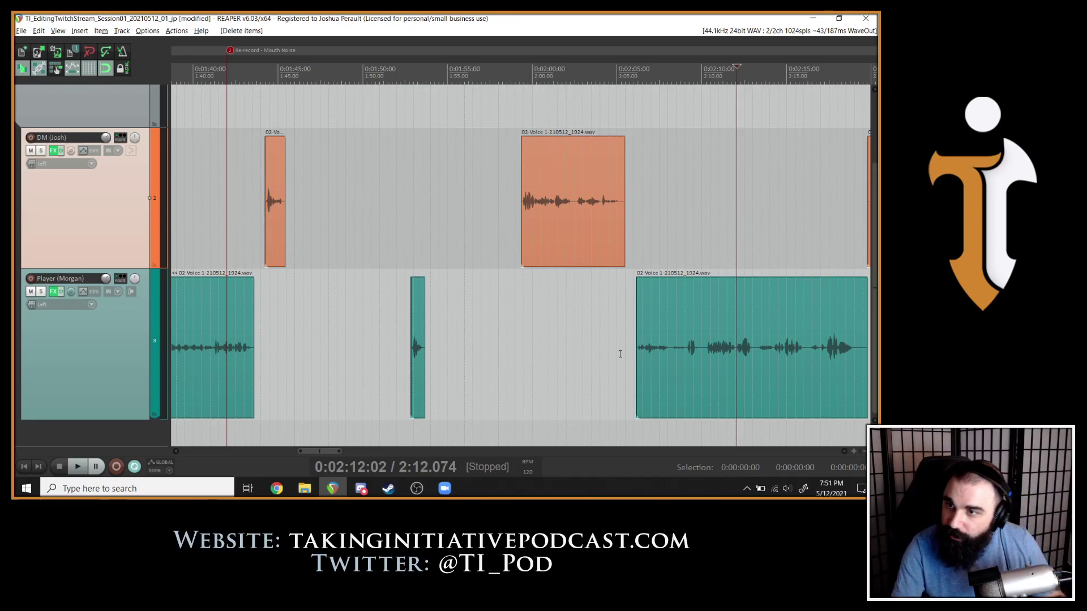
pyautogui.press('space')
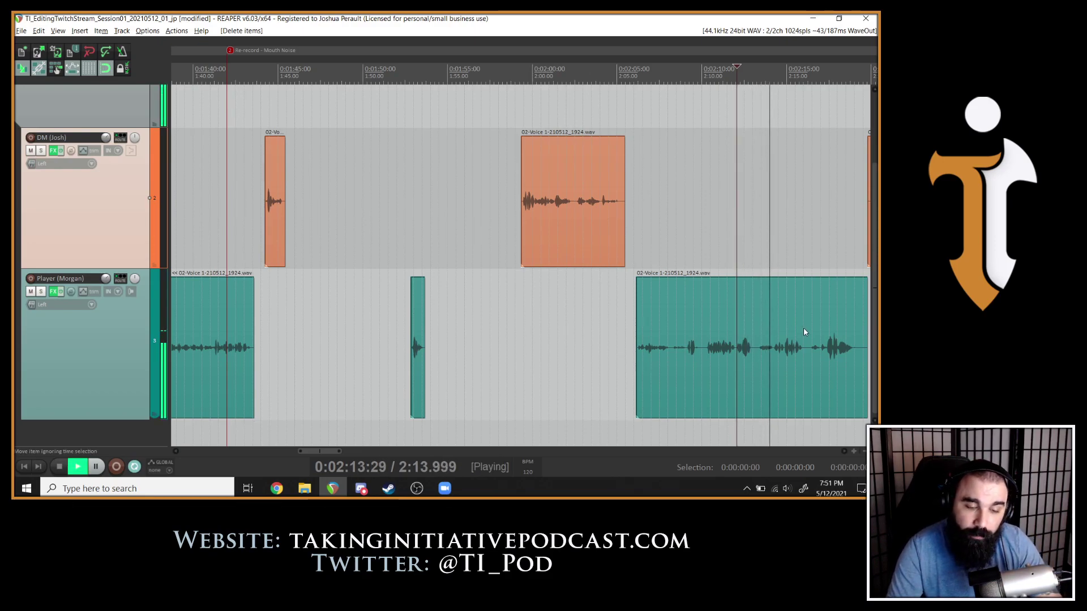
pyautogui.scroll(-2, 755, 291)
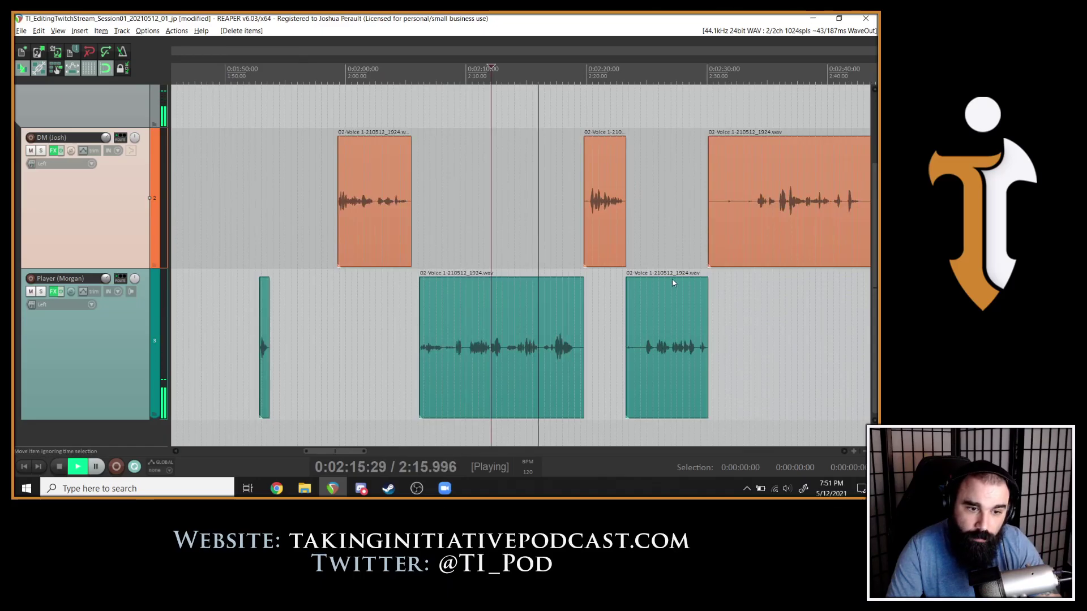
pyautogui.scroll(-4, 651, 286)
pyautogui.scroll(6, 636, 288)
pyautogui.scroll(3, 636, 288)
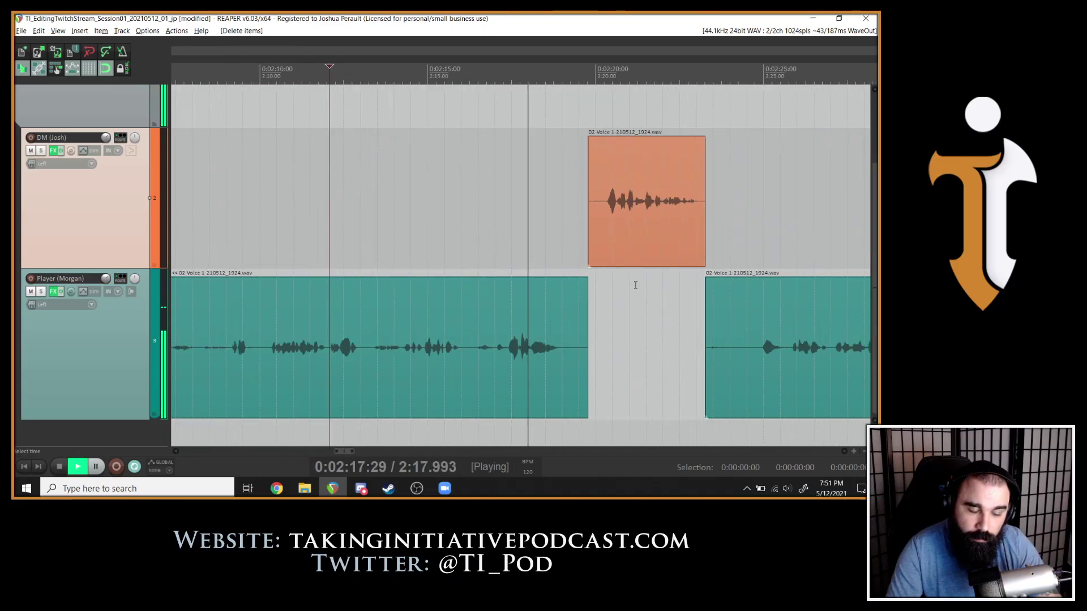
# Split the Player clip at 0:02:18:28, right after its last words, and delete the silent tail.
pyautogui.hotkey('ctrl', 'space')
pyautogui.click(560, 351)
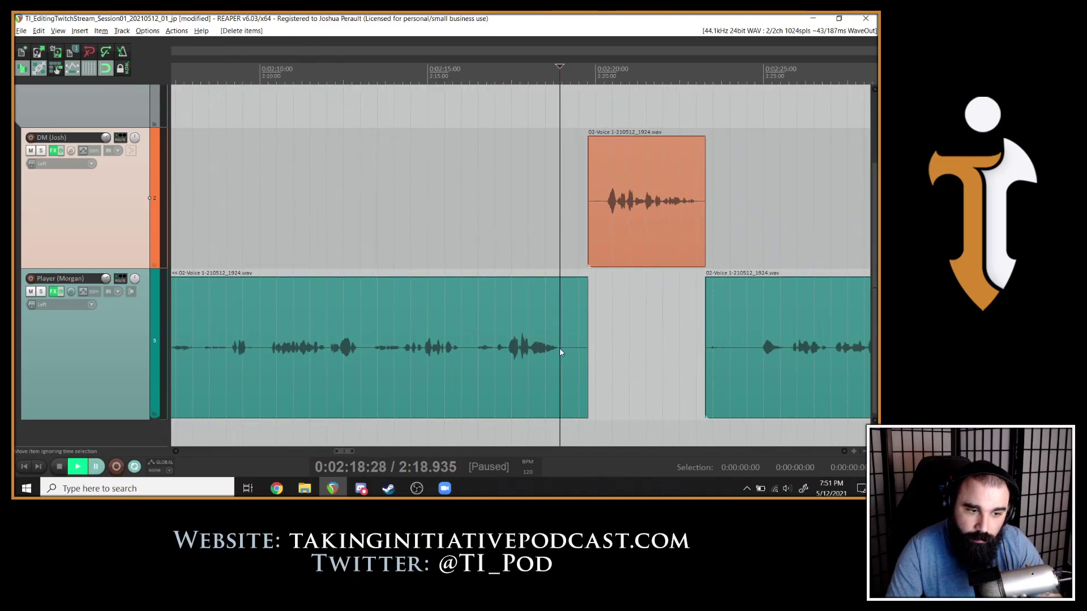
pyautogui.press('s')
pyautogui.press('space')
pyautogui.click(570, 355)
pyautogui.press('Delete')
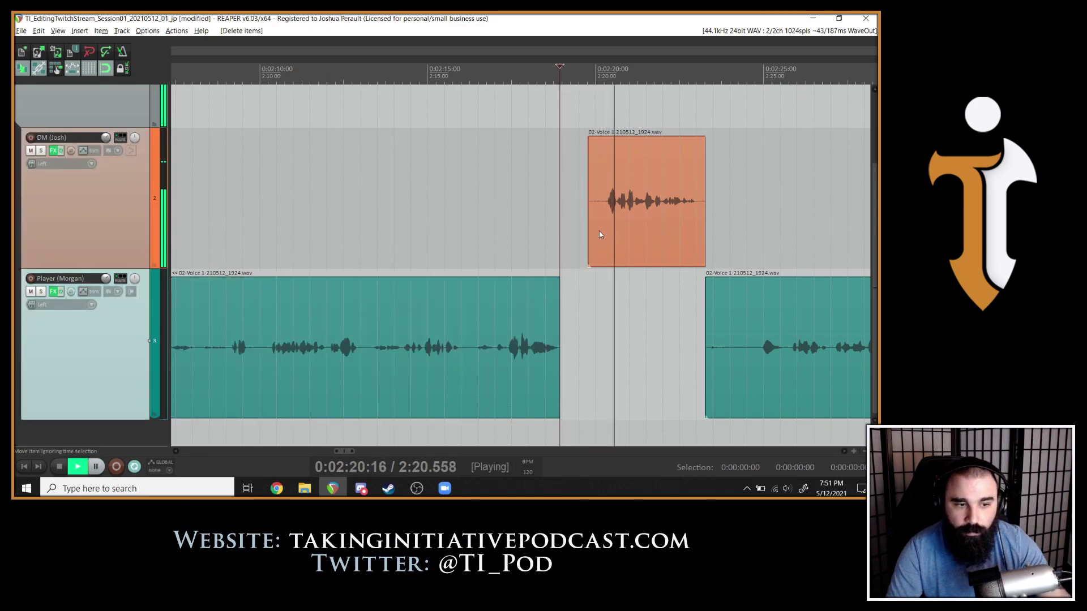
# Split the following DM clip at about 0:02:20:07 and delete the silent part before its first words.
pyautogui.press('space')
pyautogui.click(604, 212)
pyautogui.press('s')
pyautogui.click(593, 218)
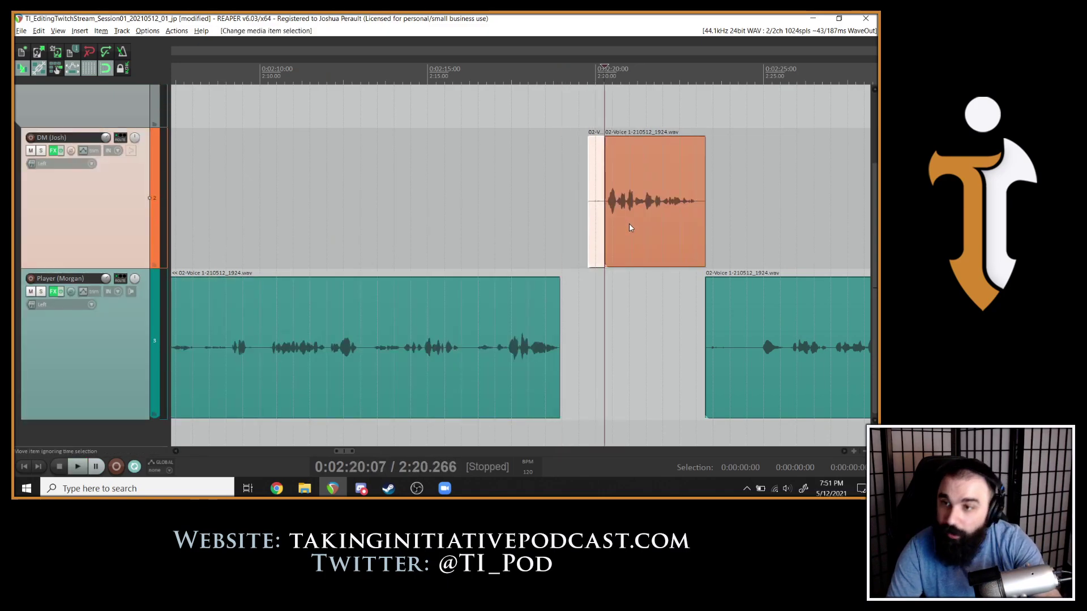
pyautogui.press('space')
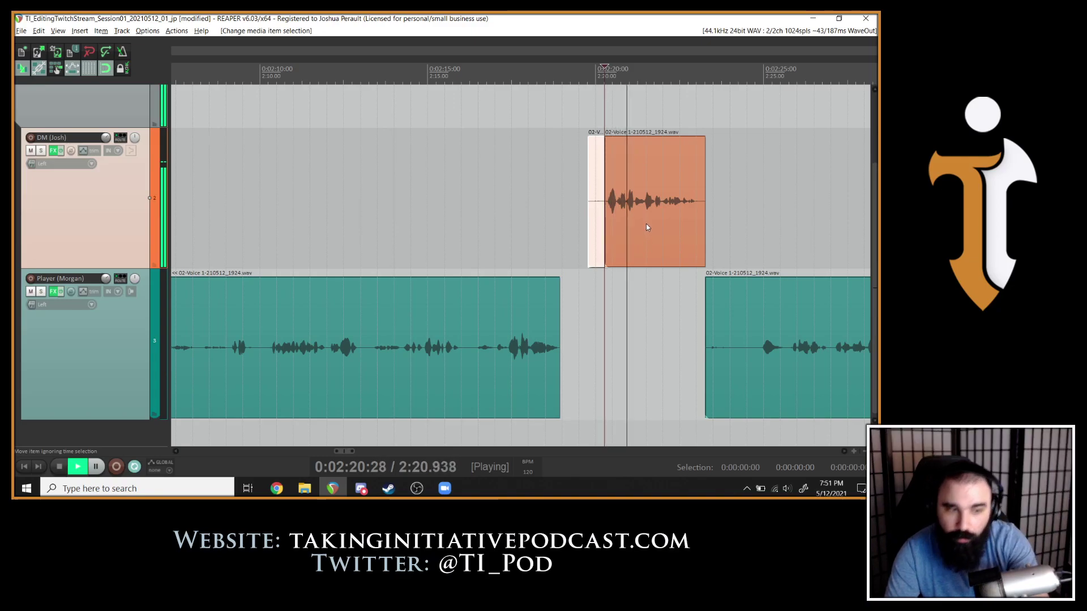
pyautogui.press('Delete')
pyautogui.press('space')
# Play back from the start of the trimmed DM clip at 0:02:20:08 into the following Player clip.
pyautogui.scroll(5, 556, 180)
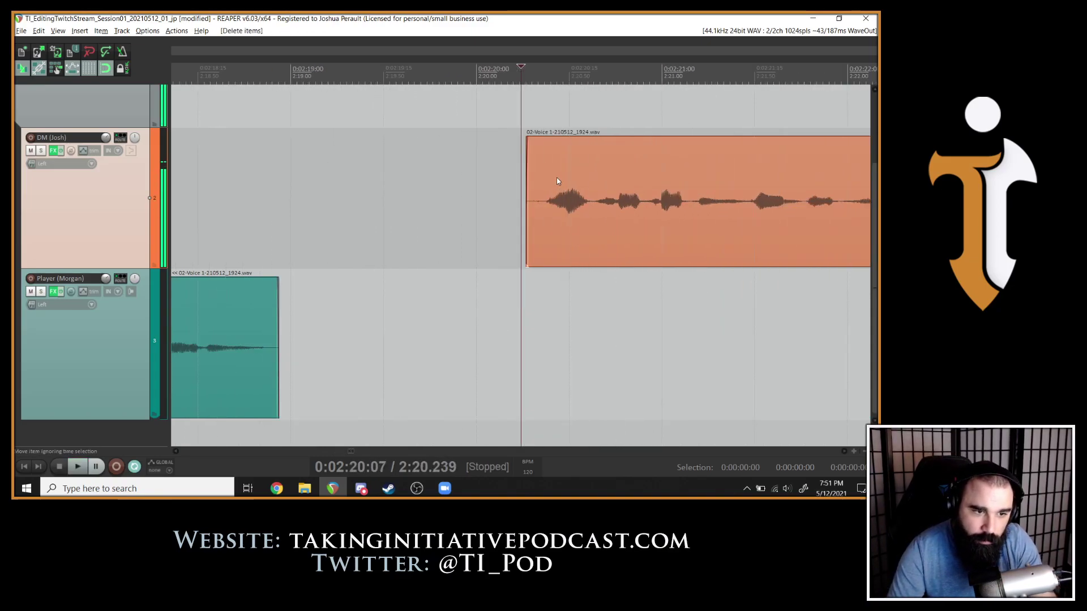
pyautogui.click(527, 185)
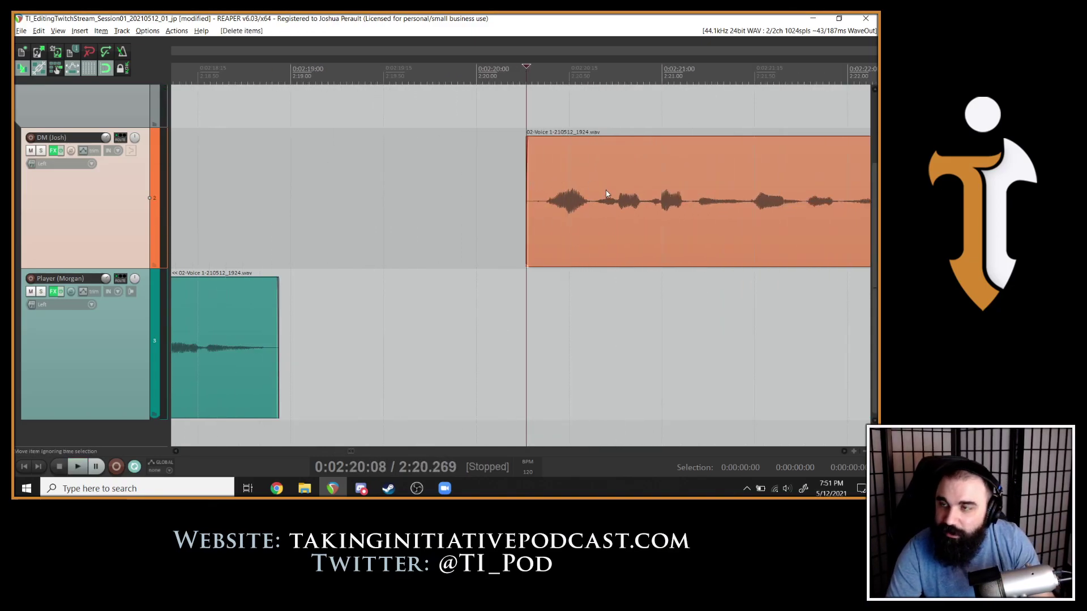
pyautogui.scroll(-5, 608, 195)
pyautogui.scroll(5, 609, 198)
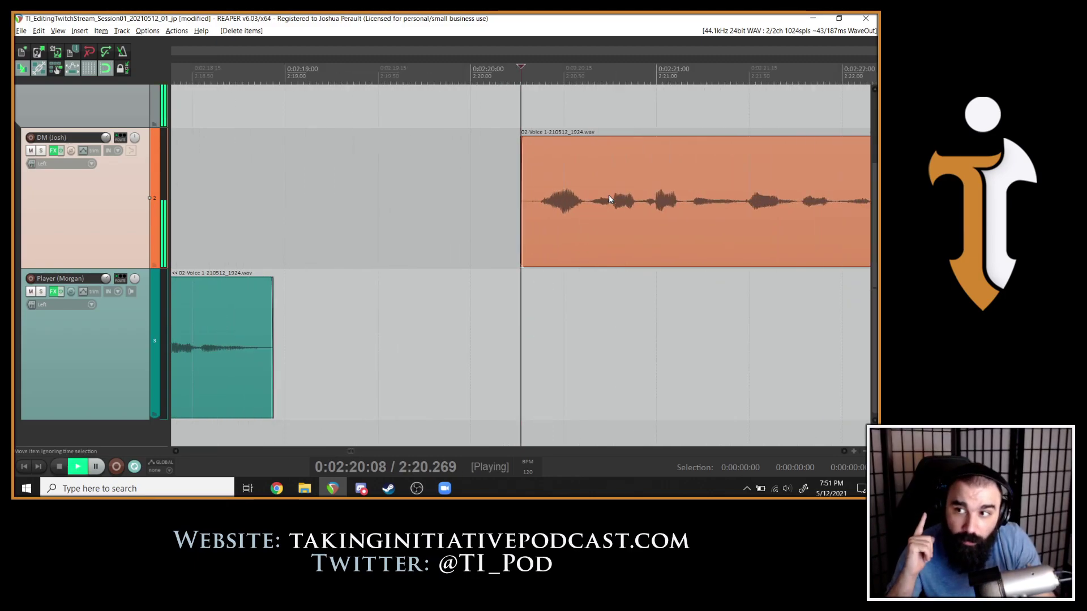
pyautogui.press('space')
pyautogui.scroll(-2, 609, 199)
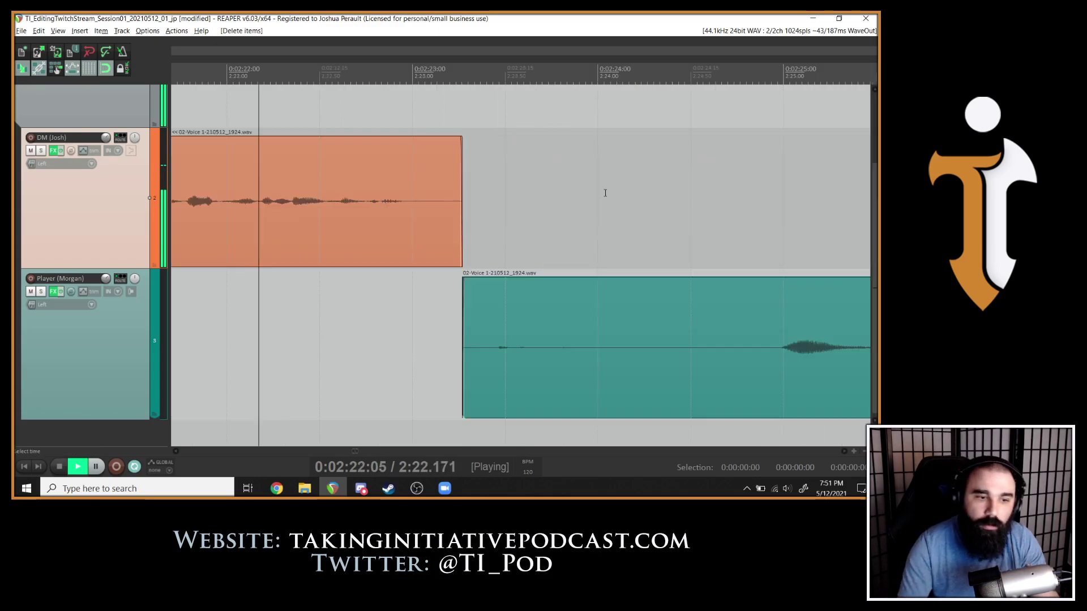
pyautogui.scroll(-3, 618, 212)
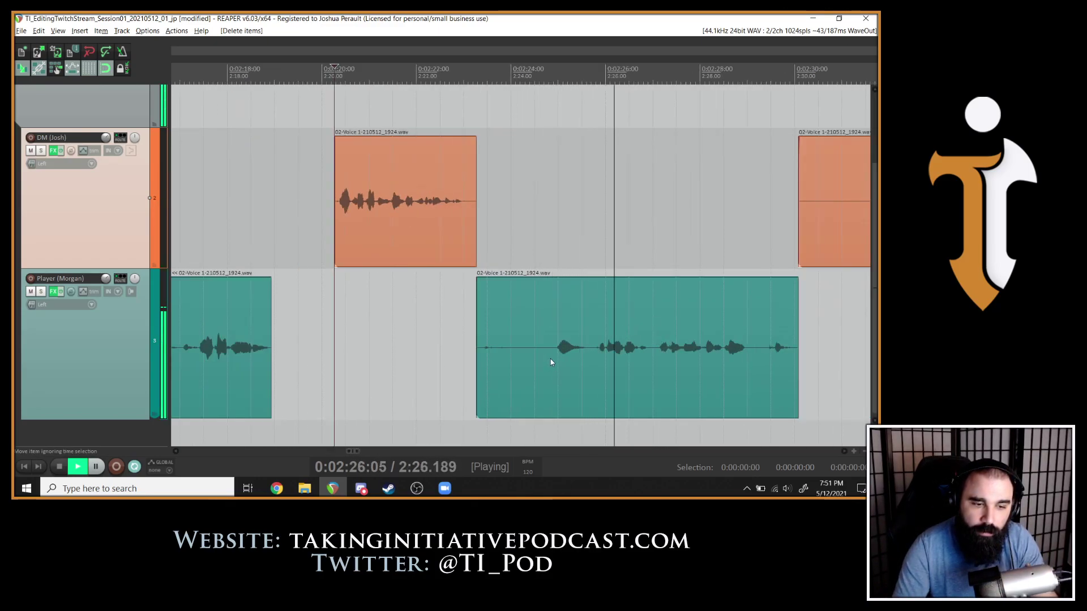
# Split that Player clip at 0:02:24:24, delete the quiet opening before it, and resume playback.
pyautogui.press('space')
pyautogui.click(549, 358)
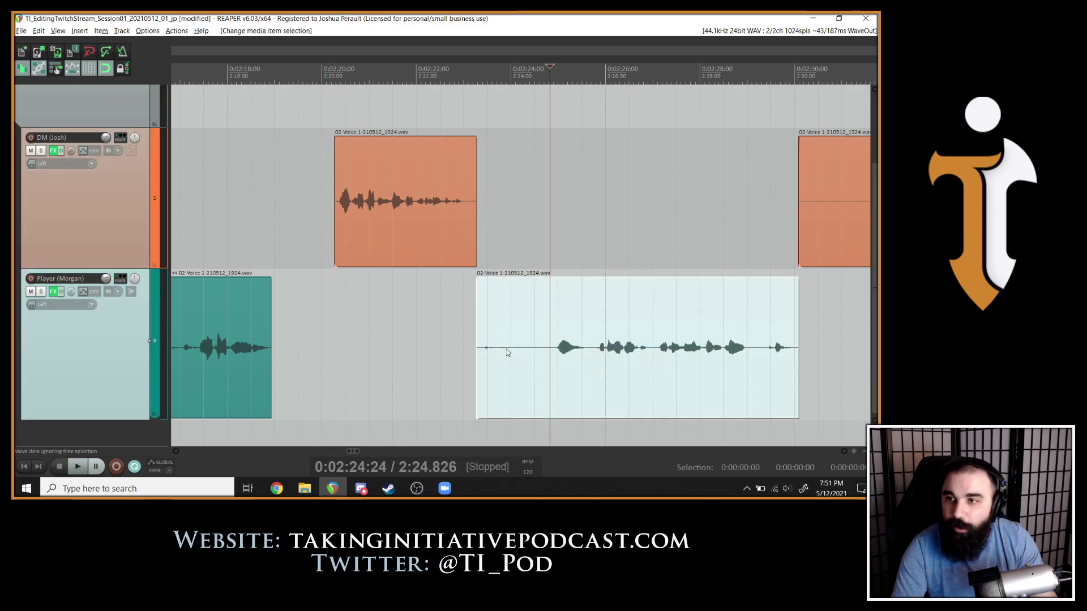
pyautogui.press('s')
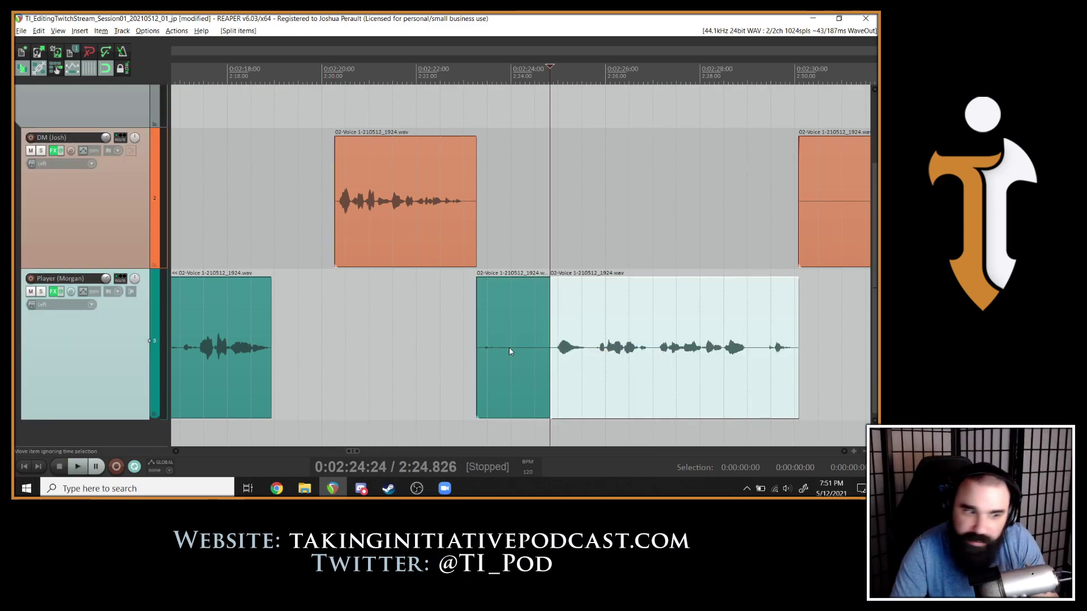
pyautogui.click(508, 348)
pyautogui.press('Delete')
pyautogui.press('space')
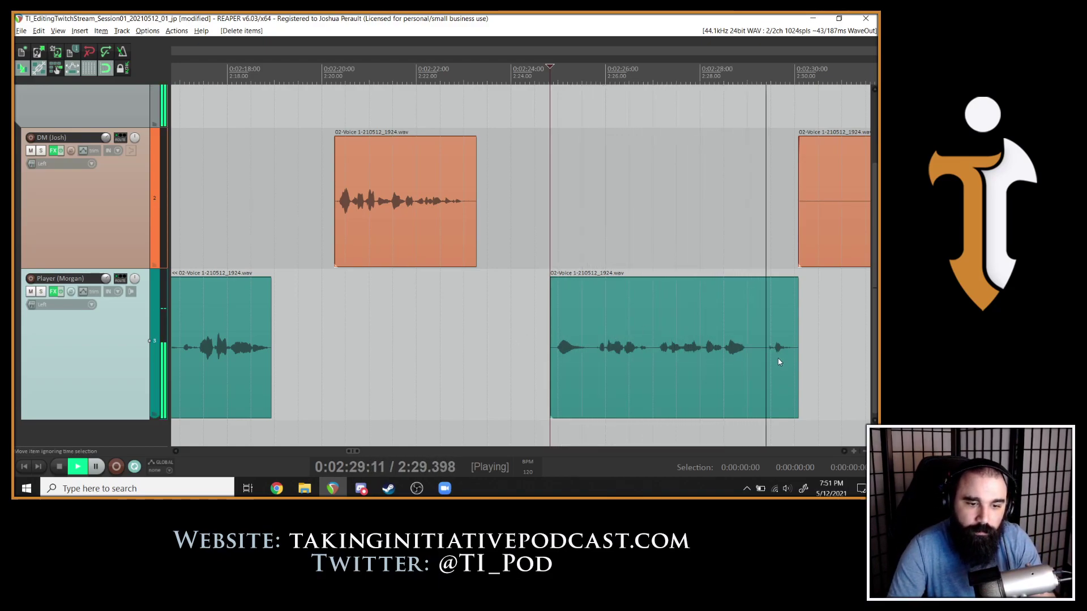
# Replay the second half of the trimmed Player clip from 0:02:27:01 and its final sound, checking how the line ends.
pyautogui.click(624, 346)
pyautogui.press('space')
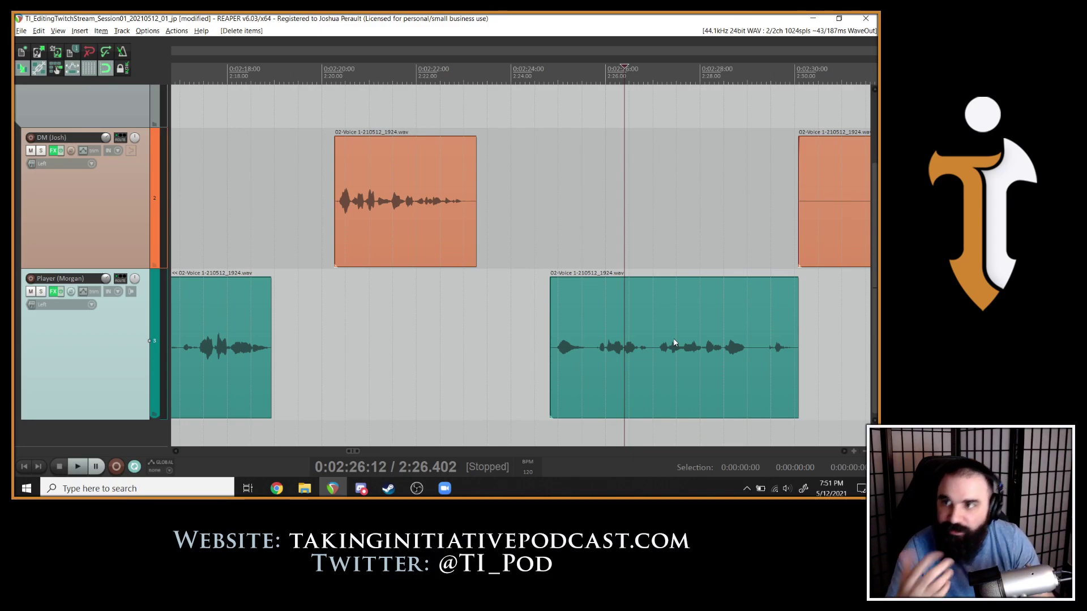
pyautogui.click(764, 355)
pyautogui.press('space')
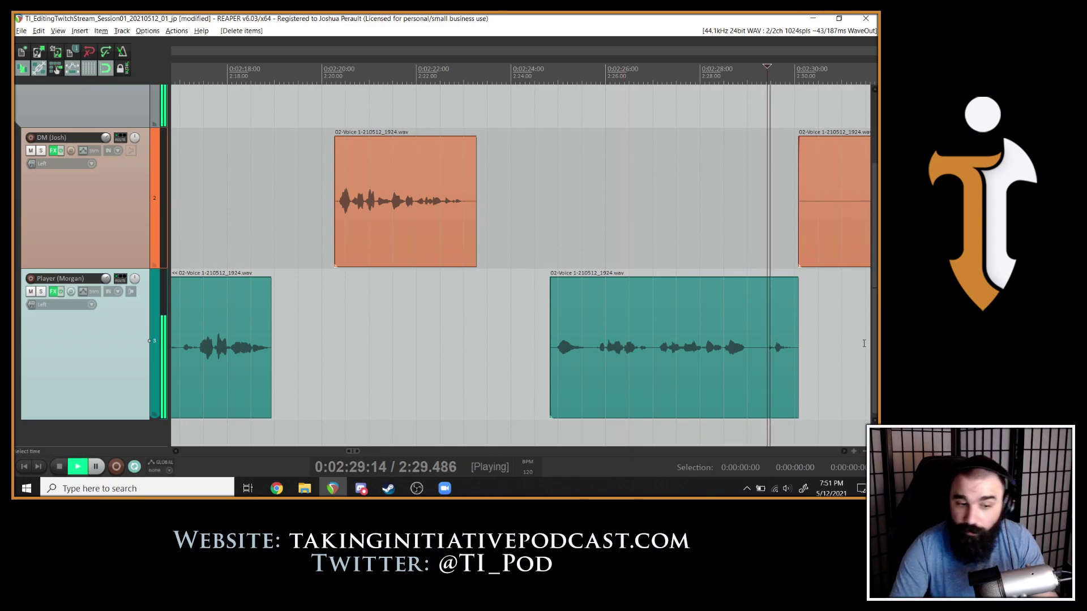
pyautogui.press('space')
pyautogui.press('space')
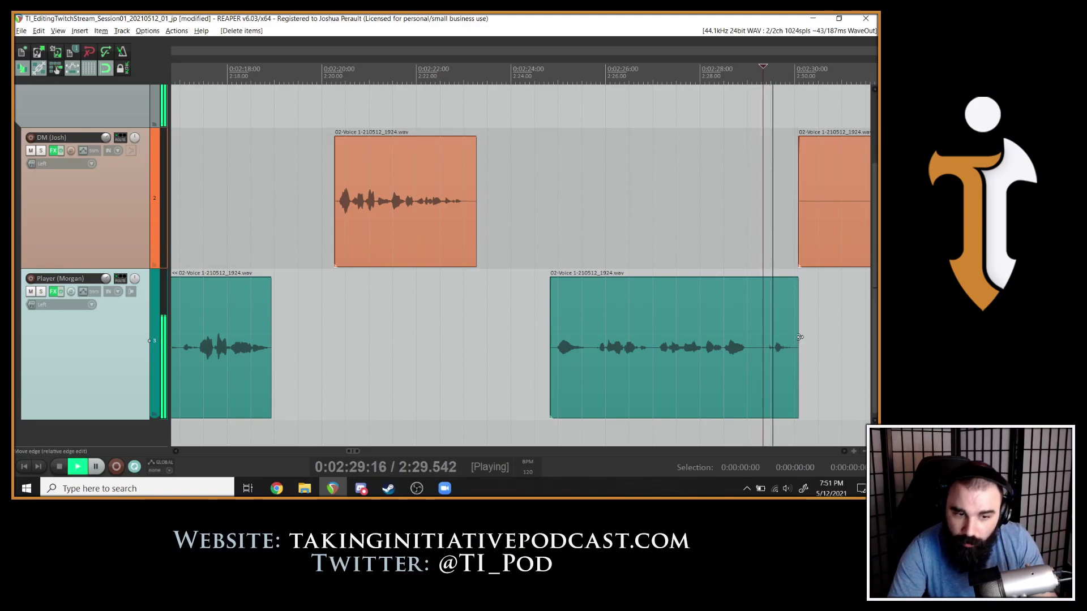
pyautogui.press('space')
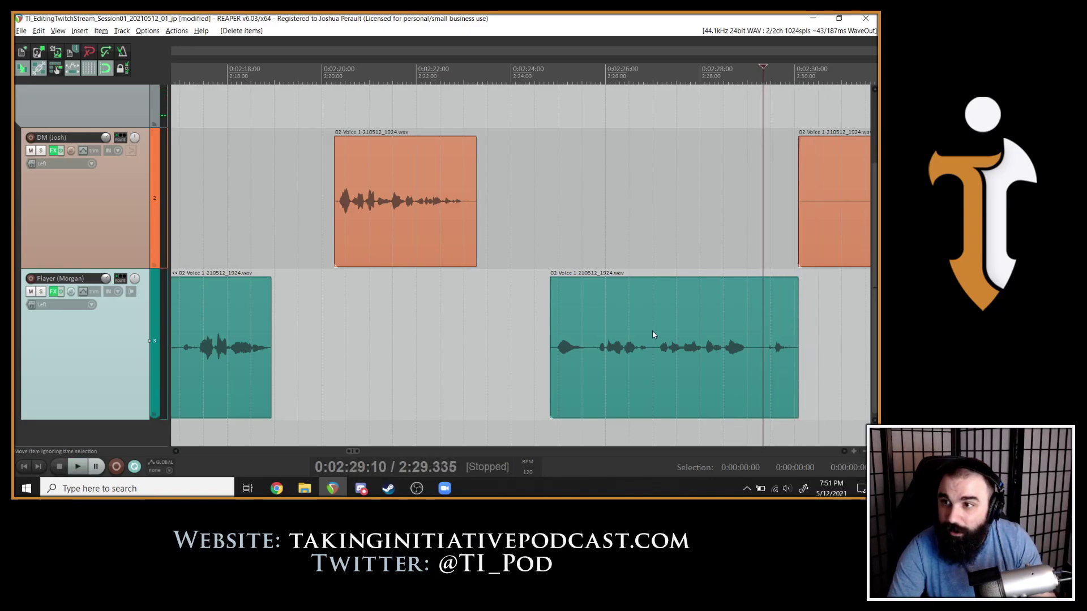
pyautogui.click(655, 335)
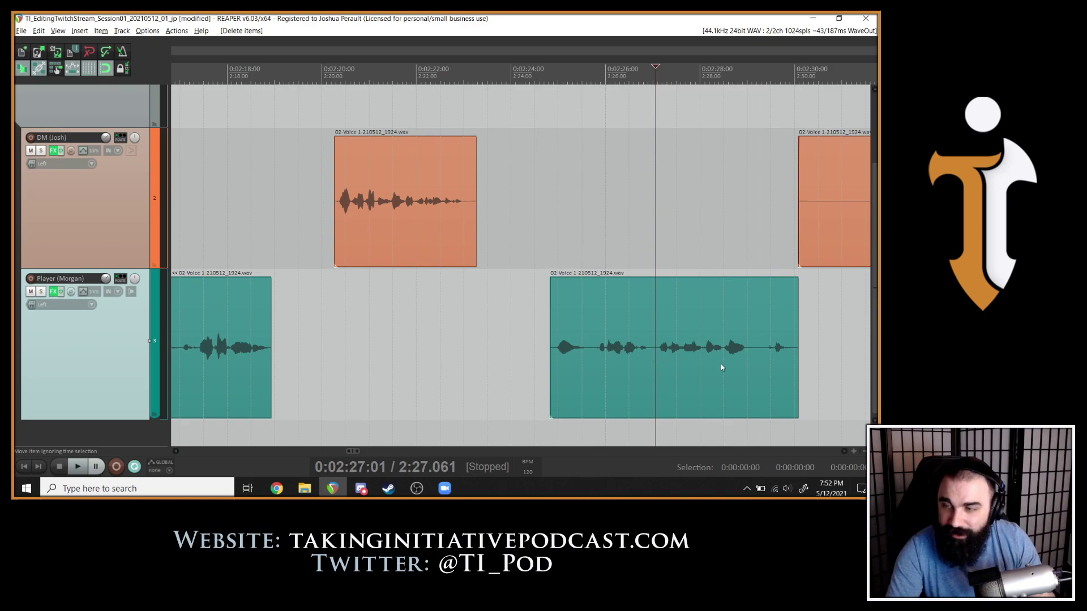
pyautogui.press('space')
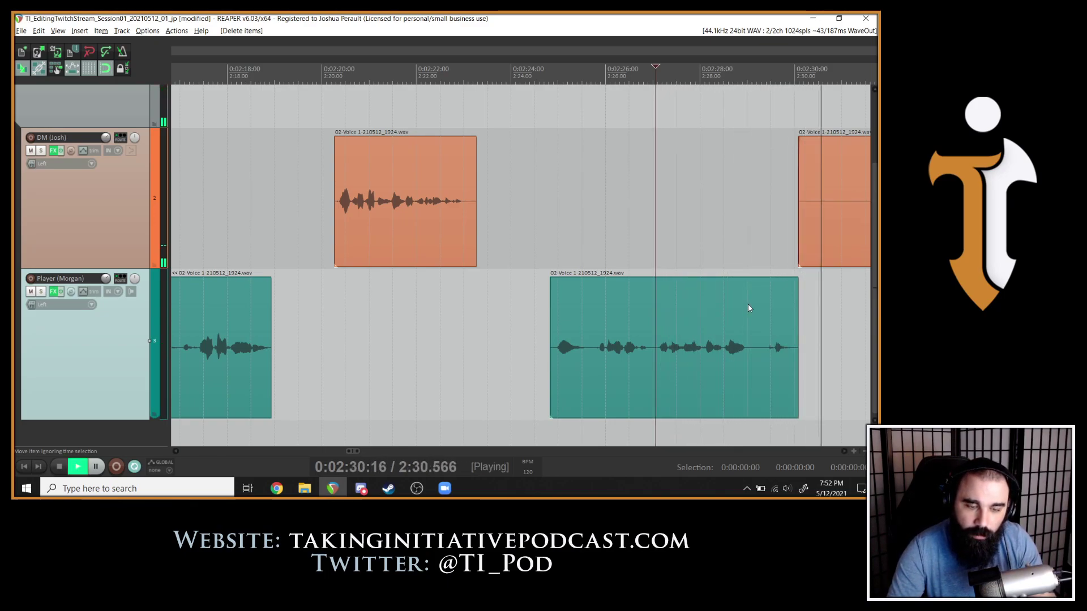
# Split the last DM clip at about 0:02:34 and delete the silent opening before its first words.
pyautogui.scroll(-3, 748, 304)
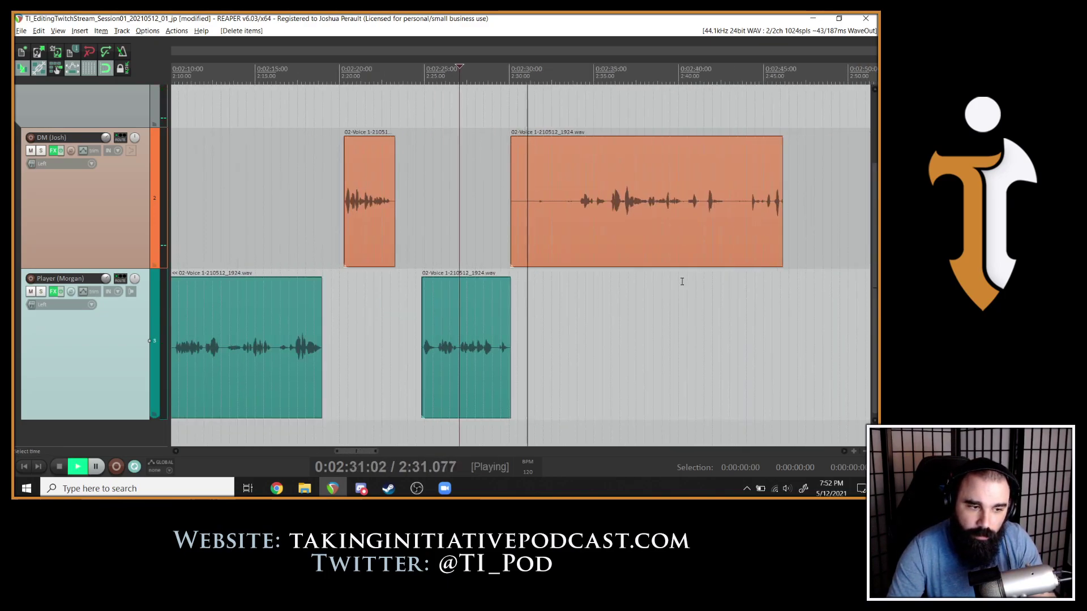
pyautogui.click(576, 209)
pyautogui.press('s')
pyautogui.click(555, 206)
pyautogui.press('Delete')
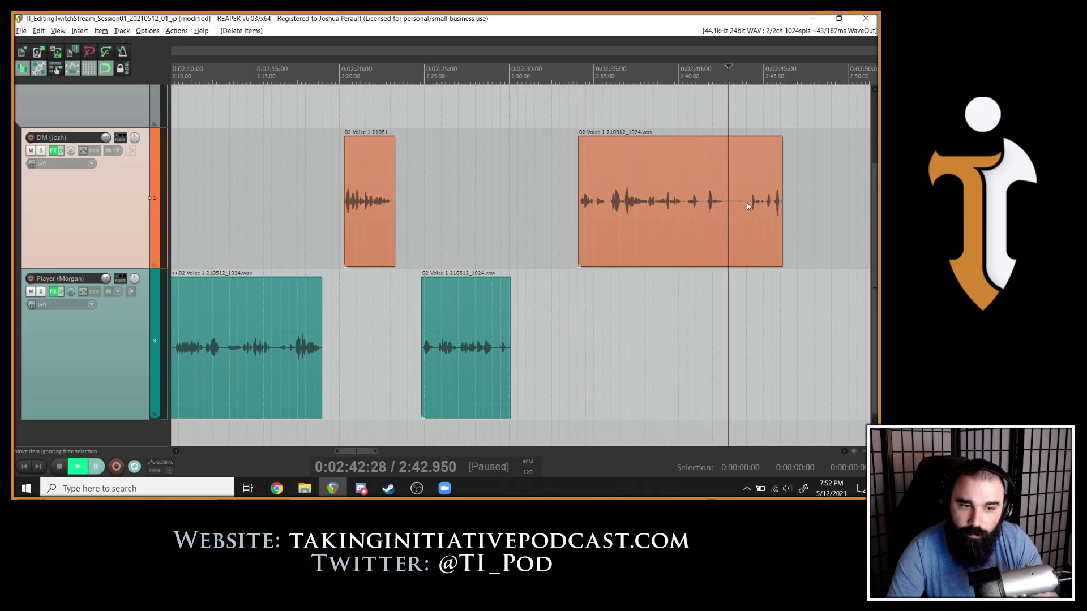
# Split the last DM clip at 0:02:42:28 and delete everything after that point.
pyautogui.click(746, 203)
pyautogui.press('s')
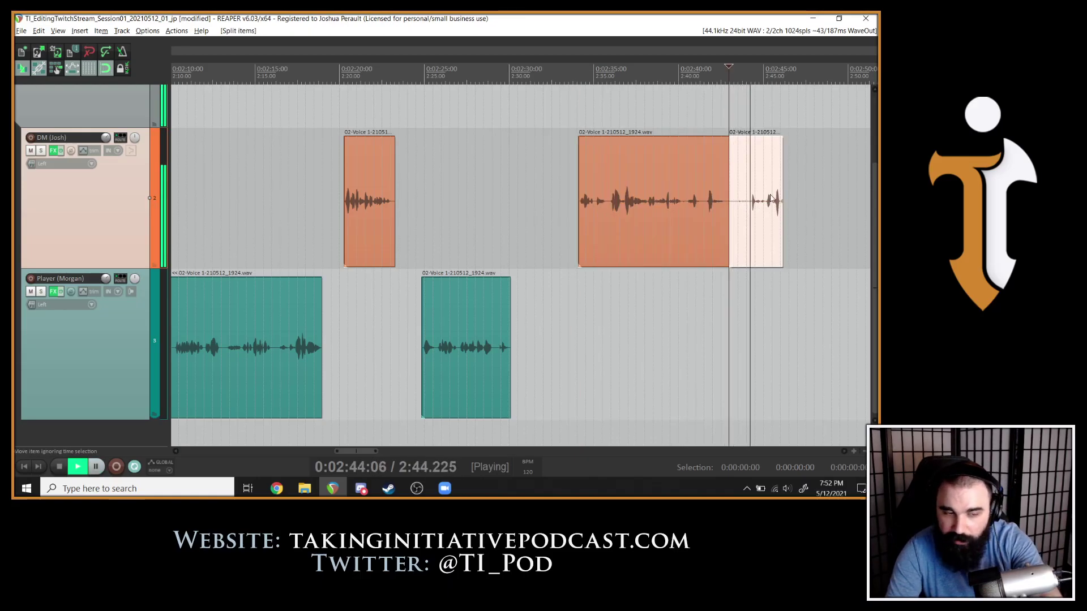
pyautogui.press('Delete')
# View the whole project, place the edit cursor at the first re-record marker at 0:01:13:06, and stop playback.
pyautogui.press('Home')
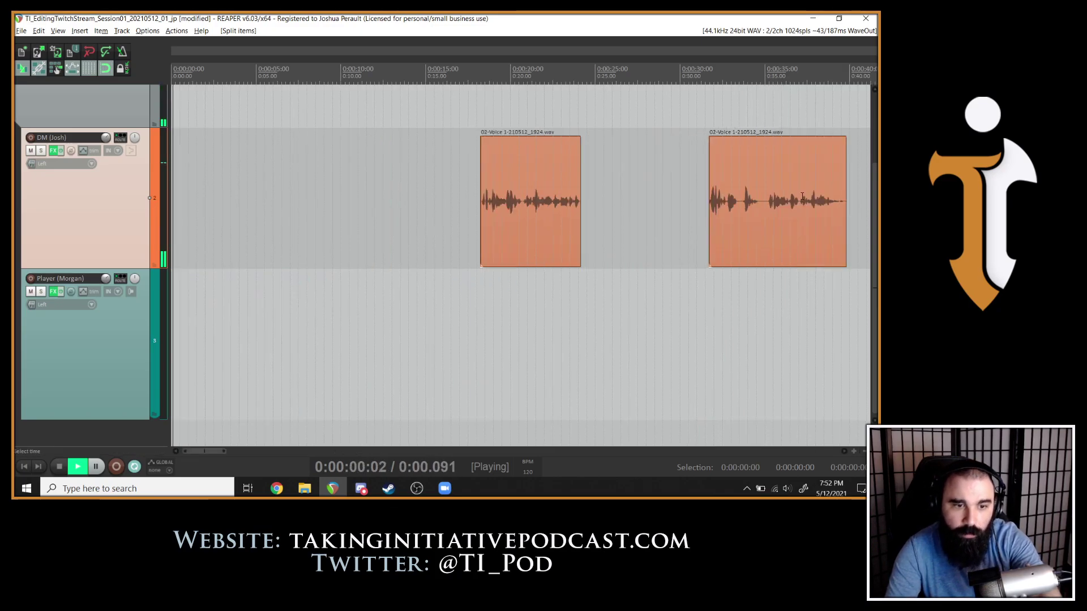
pyautogui.scroll(-4, 642, 215)
pyautogui.scroll(-2, 642, 215)
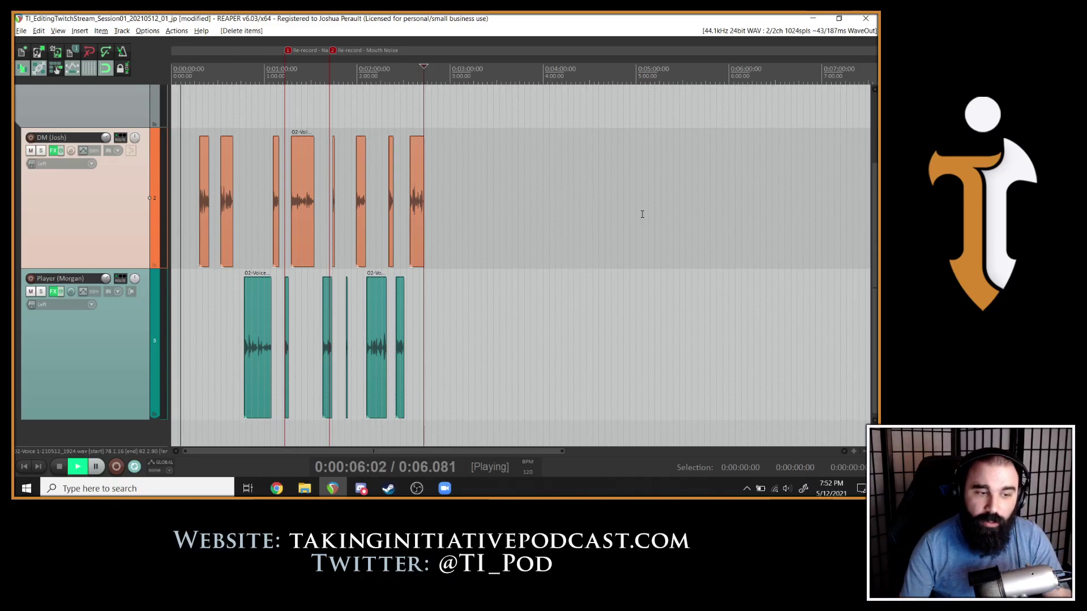
pyautogui.click(286, 101)
pyautogui.press('space')
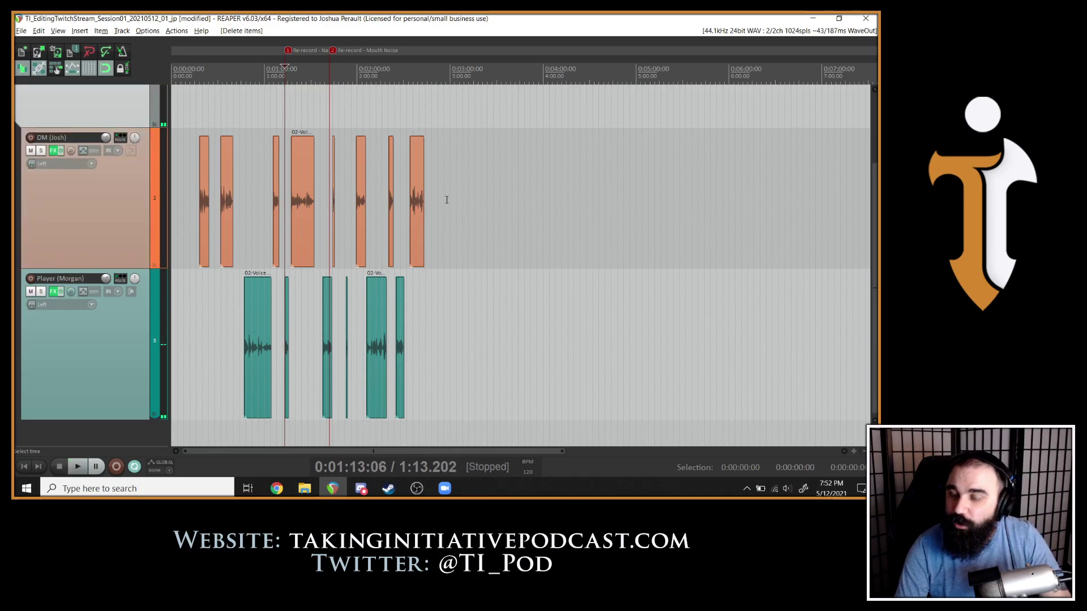
# Add a new track below the Player track and arm it for recording.
pyautogui.scroll(10, 447, 199)
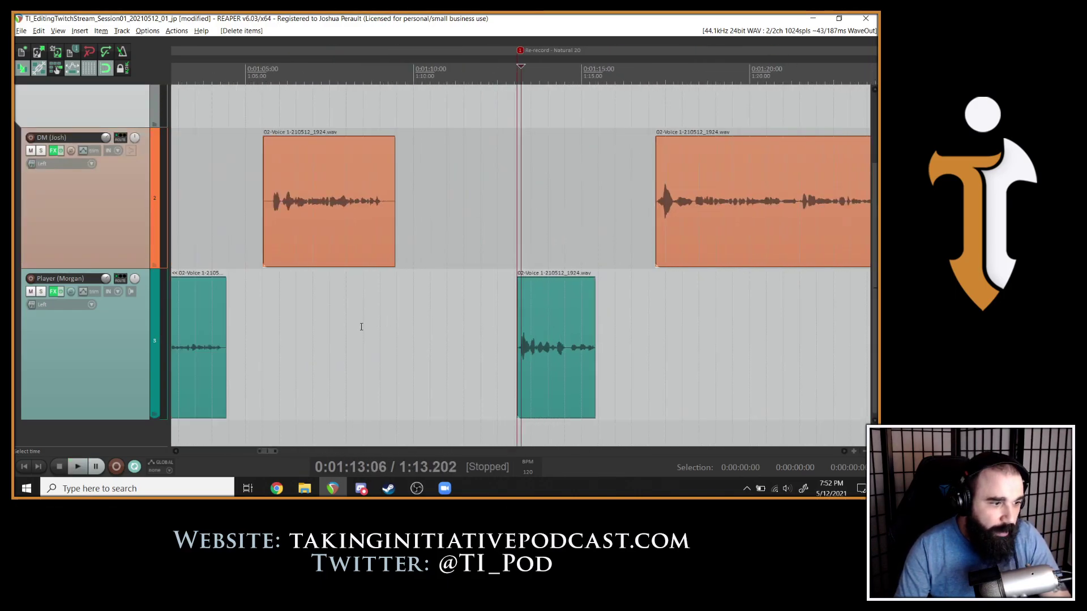
pyautogui.scroll(-2, 361, 327)
pyautogui.doubleClick(101, 429)
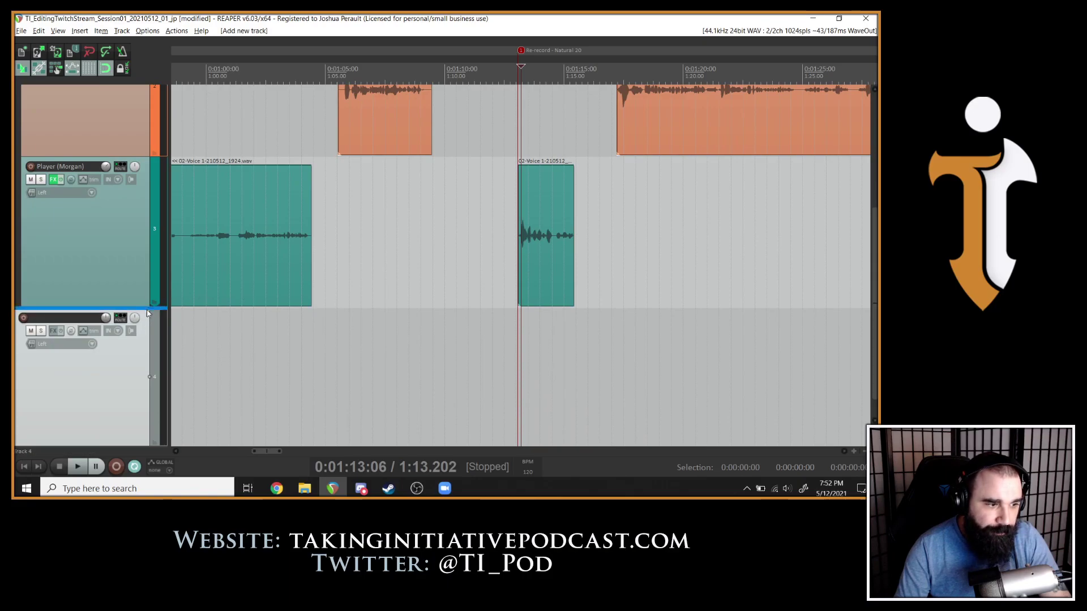
pyautogui.click(30, 318)
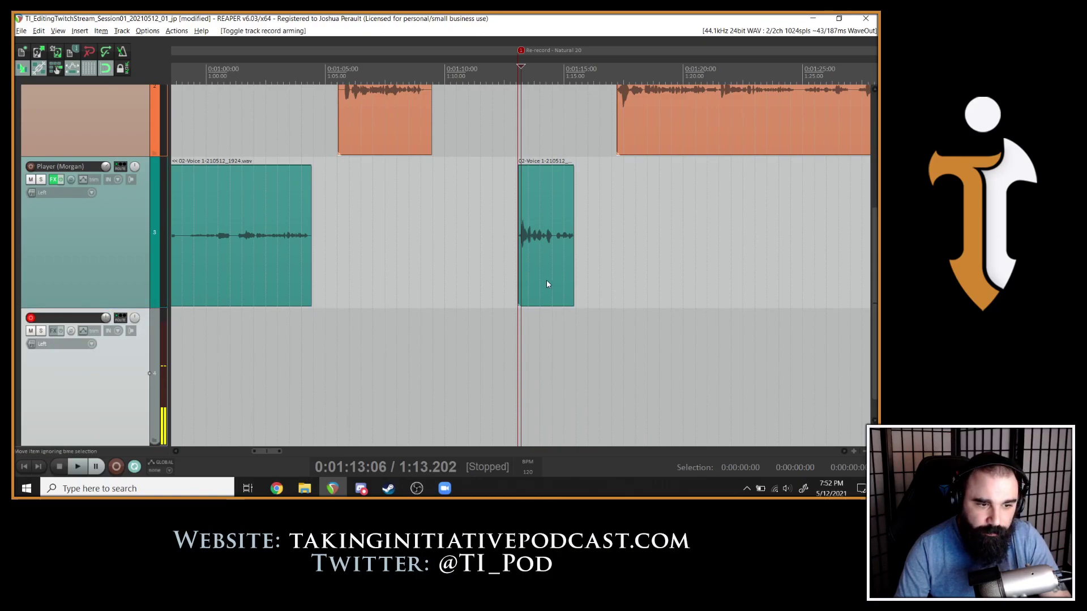
# Play the Player clip at the Natural 20 marker repeatedly from 0:01:13:00 to study the line that needs re-recording.
pyautogui.click(517, 280)
pyautogui.press('space')
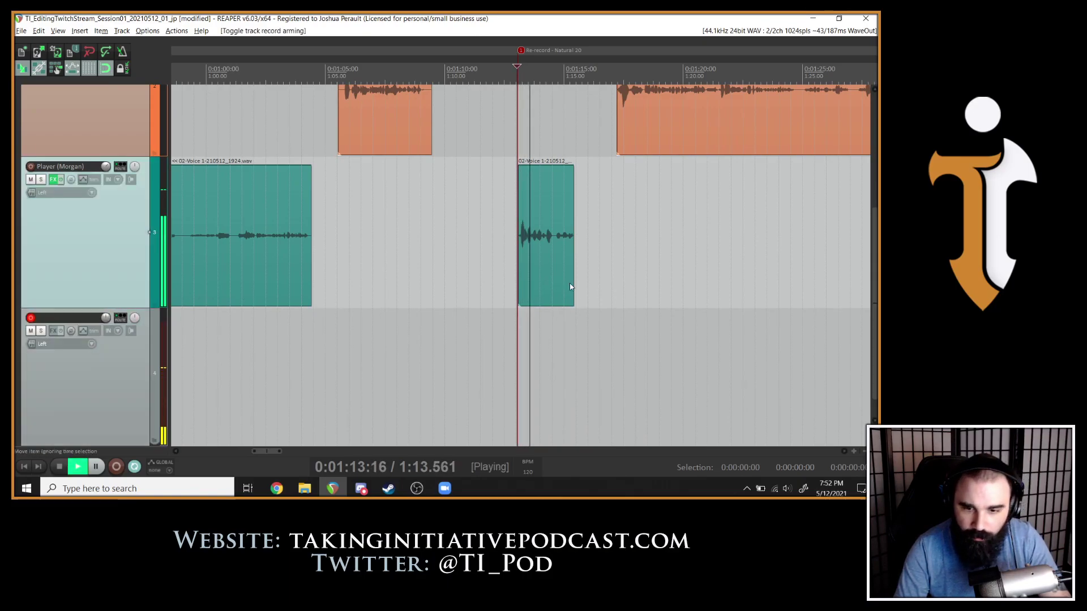
pyautogui.press('space')
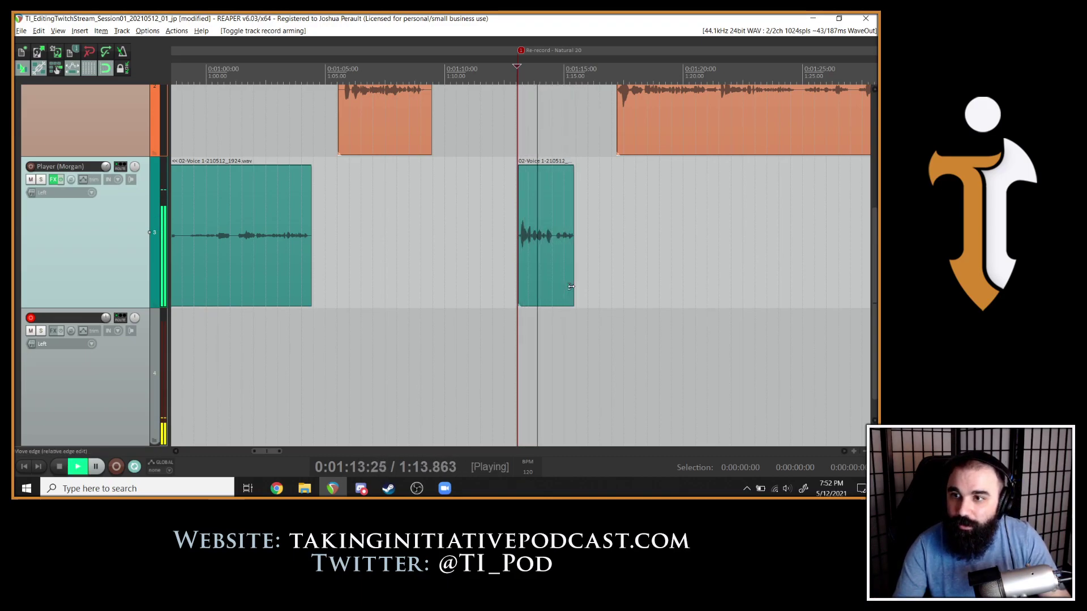
pyautogui.press('space')
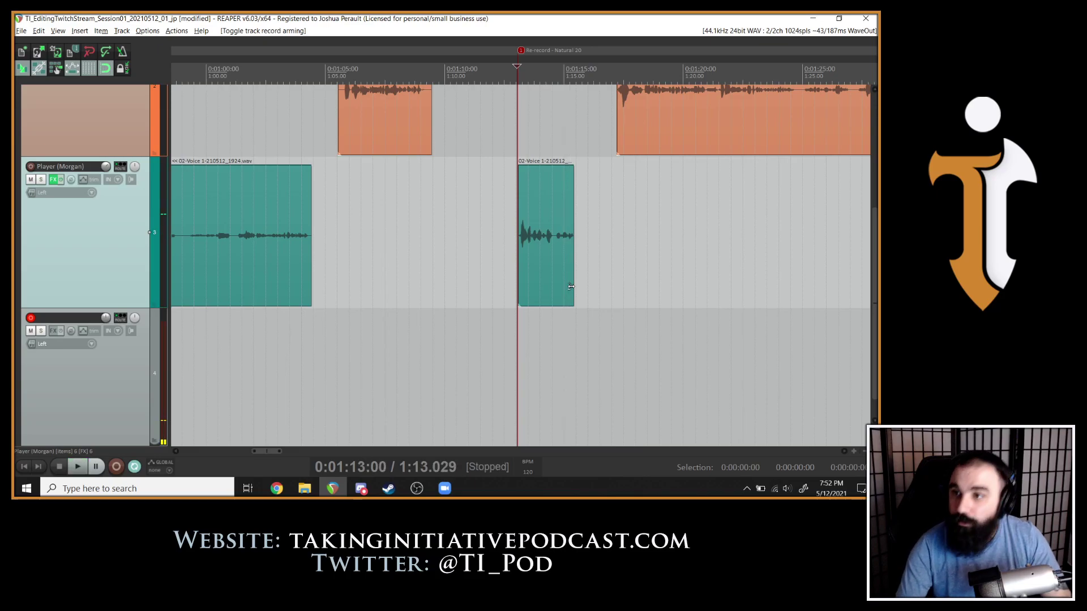
pyautogui.press('space')
pyautogui.press('space')
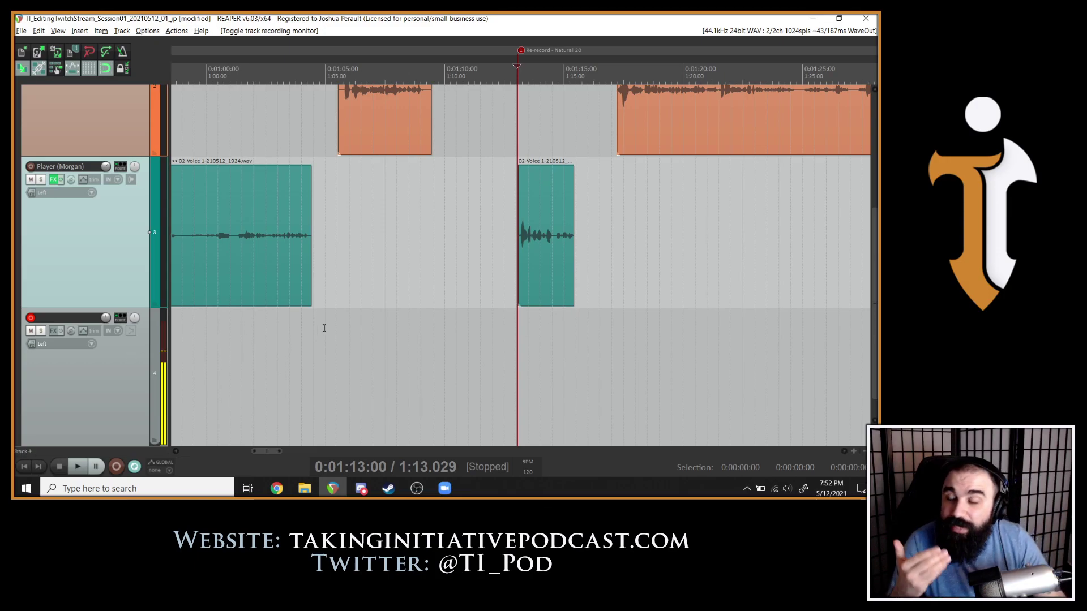
pyautogui.press('space')
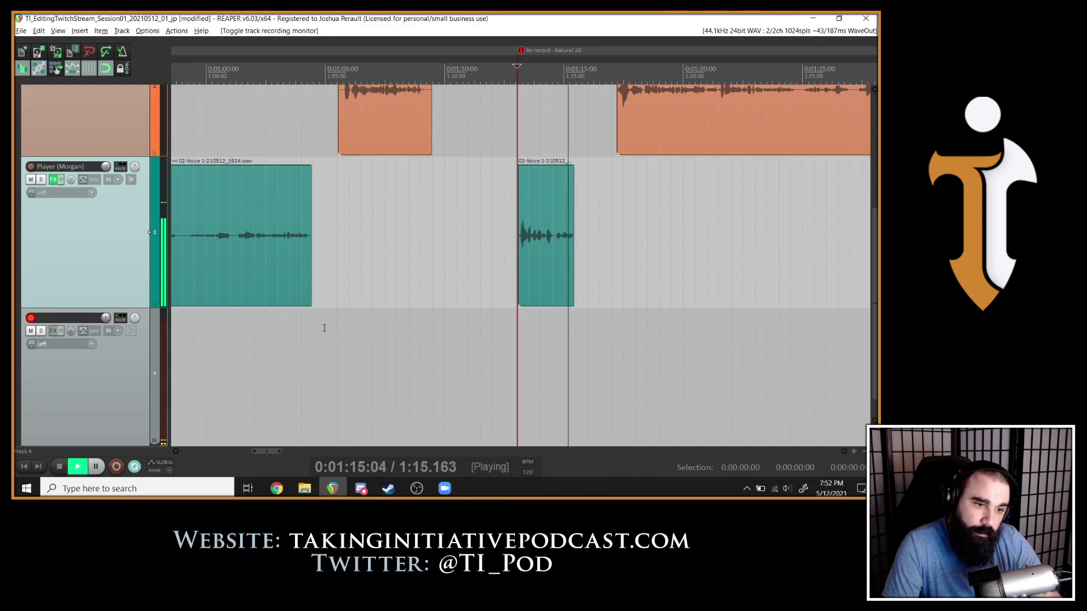
pyautogui.press('space')
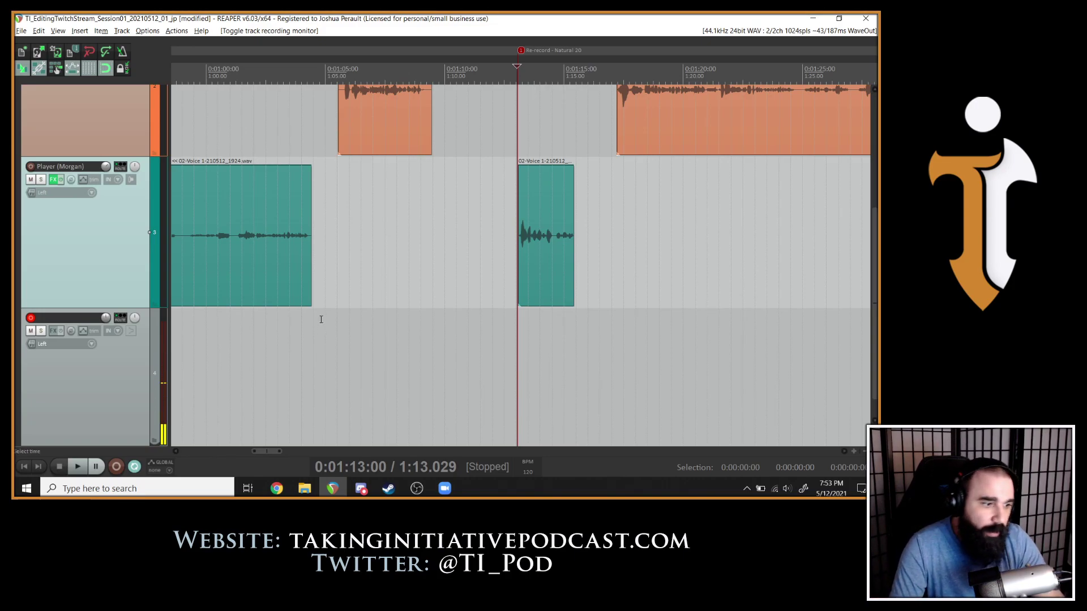
# Place the edit cursor at 0:01:08:04 and write "That was actually a natural 20, that's pretty funny" in a new Notepad document.
pyautogui.click(401, 320)
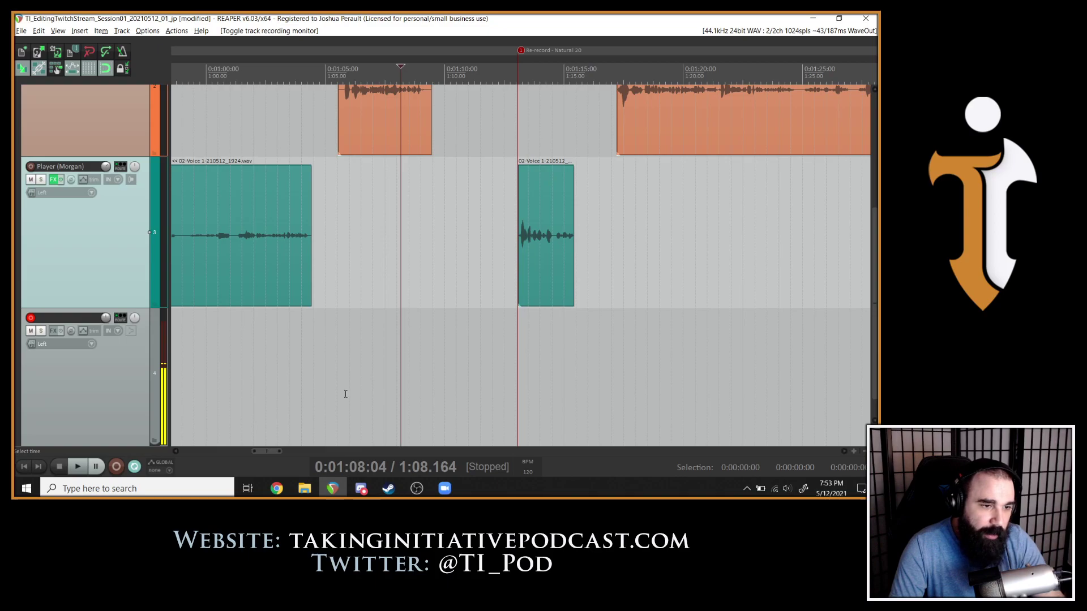
pyautogui.click(110, 487)
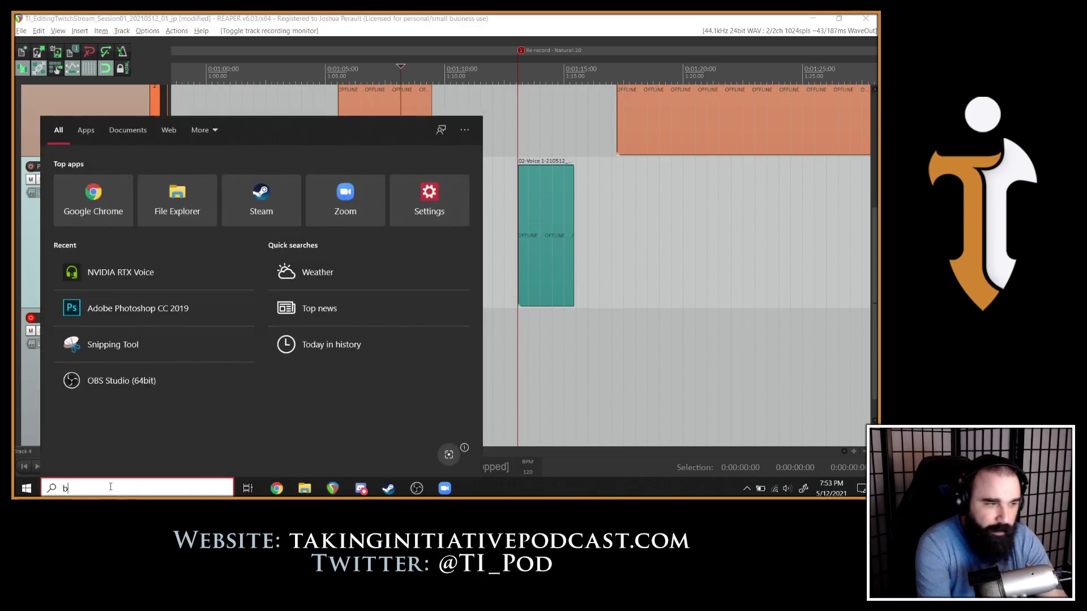
pyautogui.write('not')
pyautogui.press('Return')
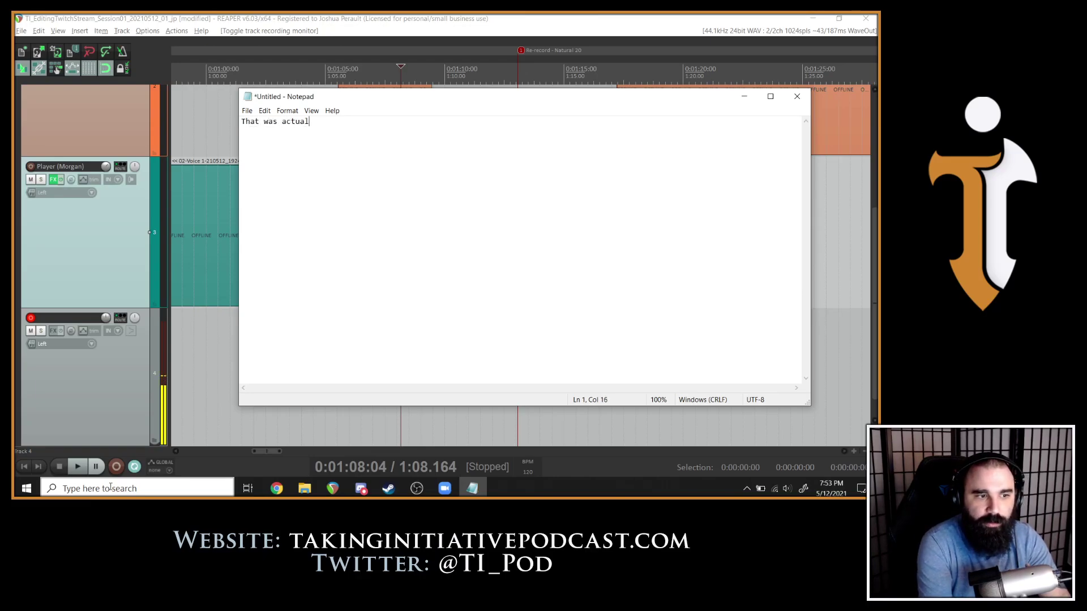
pyautogui.write("That was actually a natural 20, that's pretty funny")
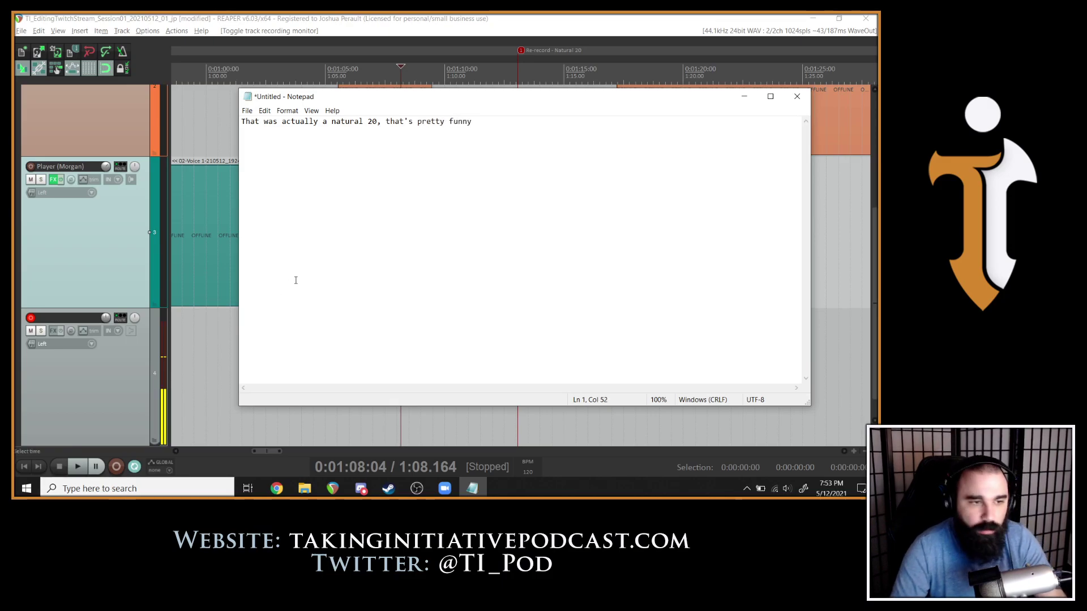
pyautogui.moveTo(556, 101); pyautogui.dragTo(372, 102)
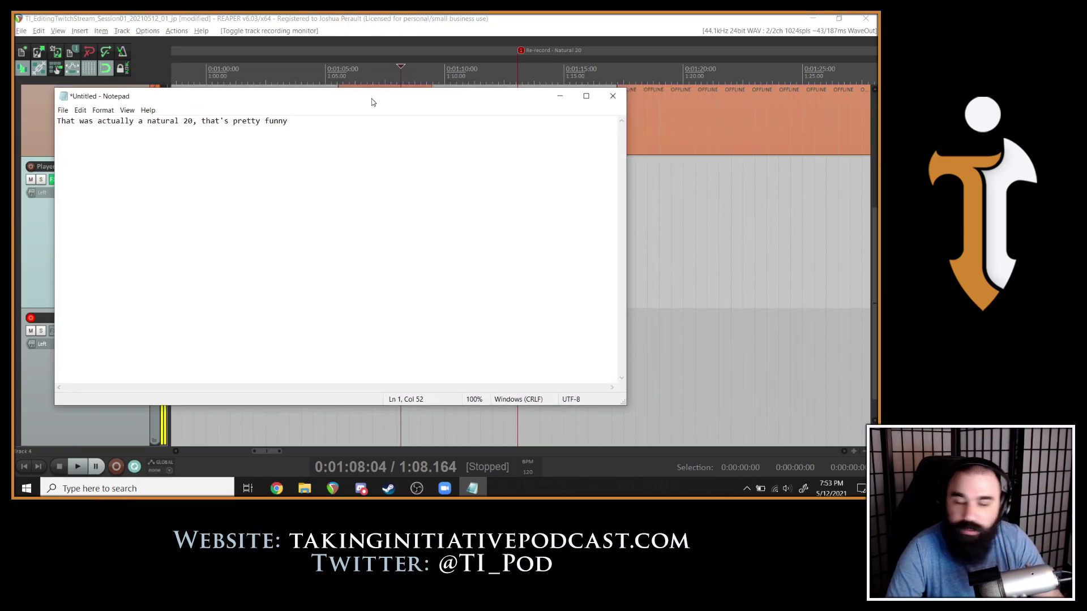
# Solo the new track in REAPER and record the scripted line from 0:01:08:04, reading it from the Notepad document.
pyautogui.click(443, 17)
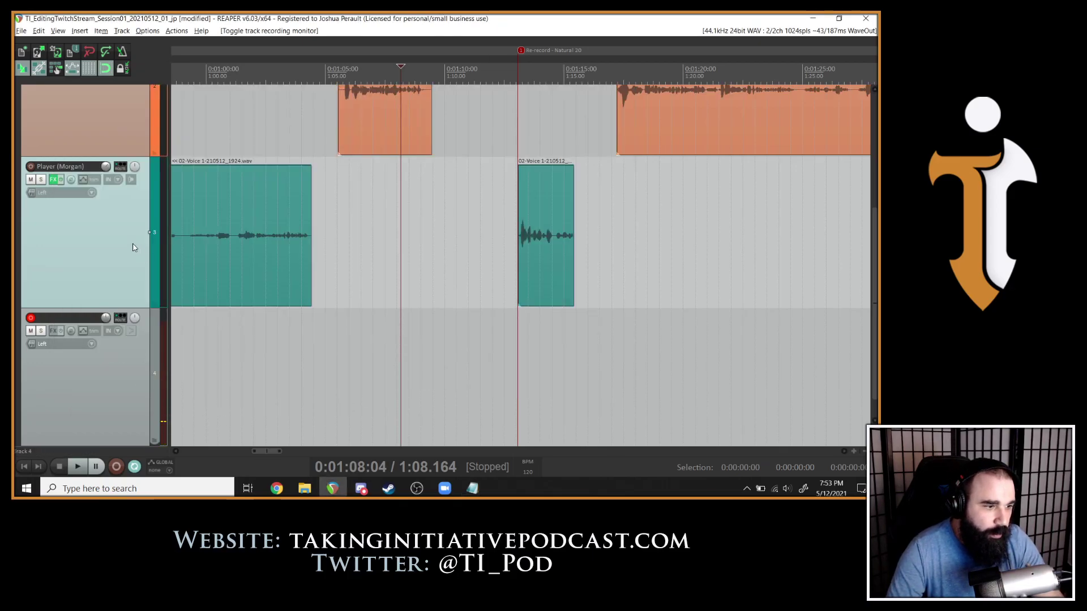
pyautogui.click(41, 331)
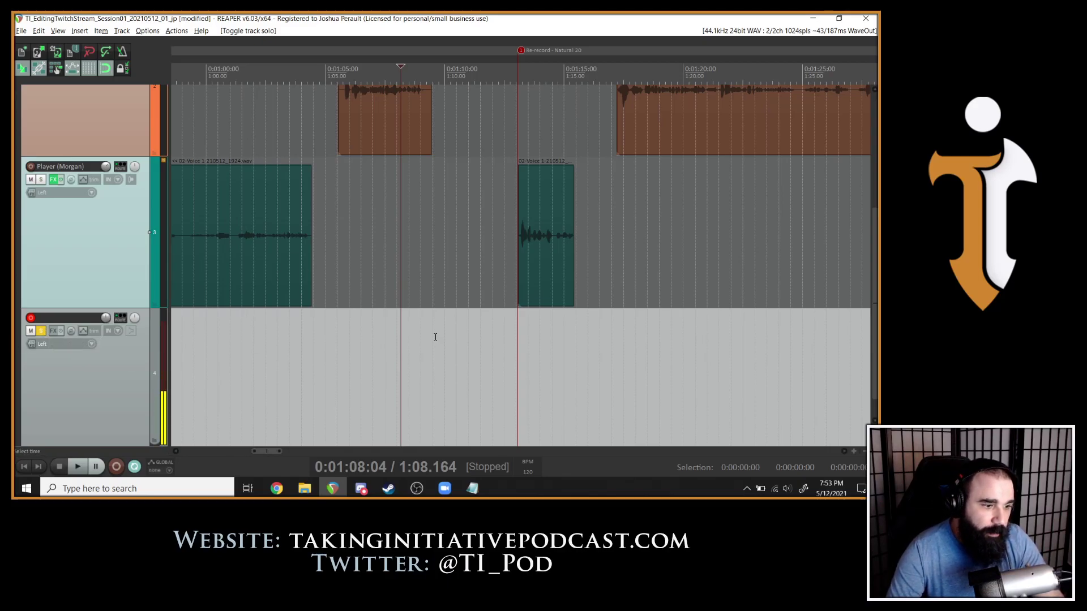
pyautogui.click(115, 467)
pyautogui.hotkey('alt', 'Tab')
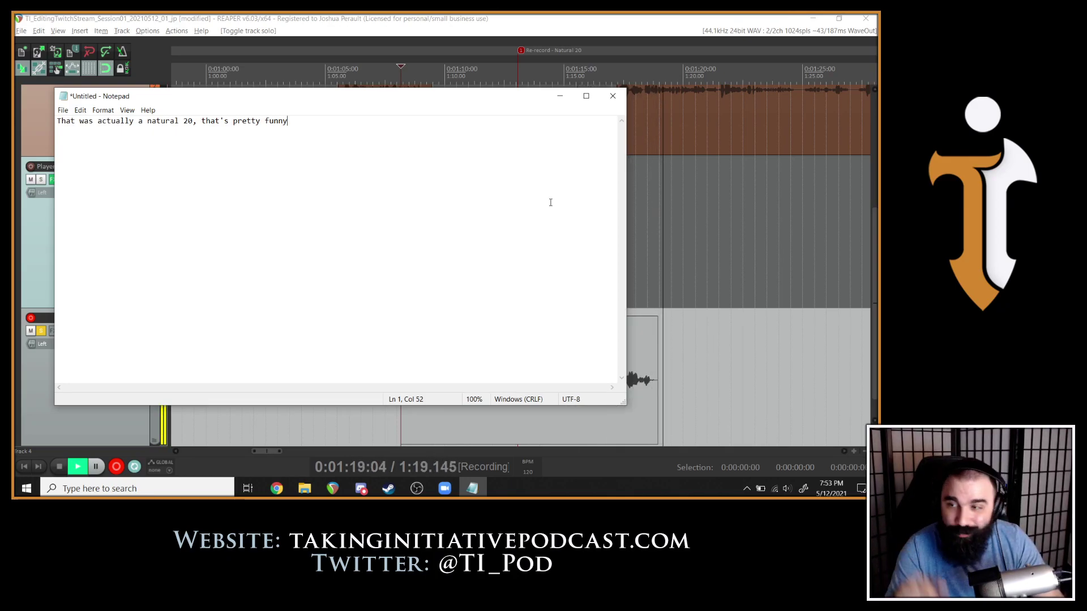
pyautogui.hotkey('alt', 'Tab')
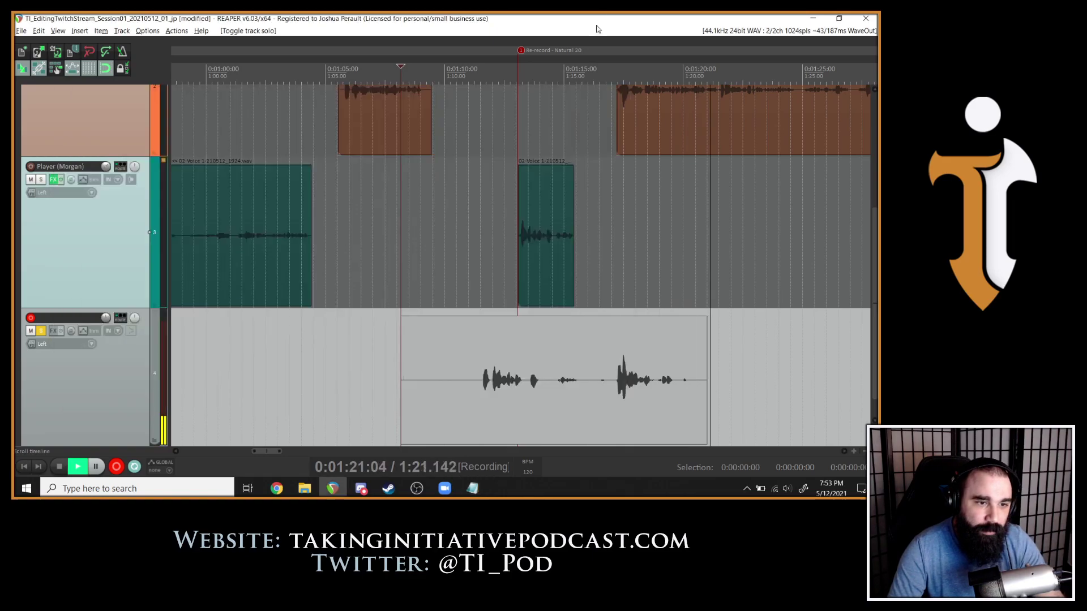
pyautogui.press('space')
pyautogui.click(392, 320)
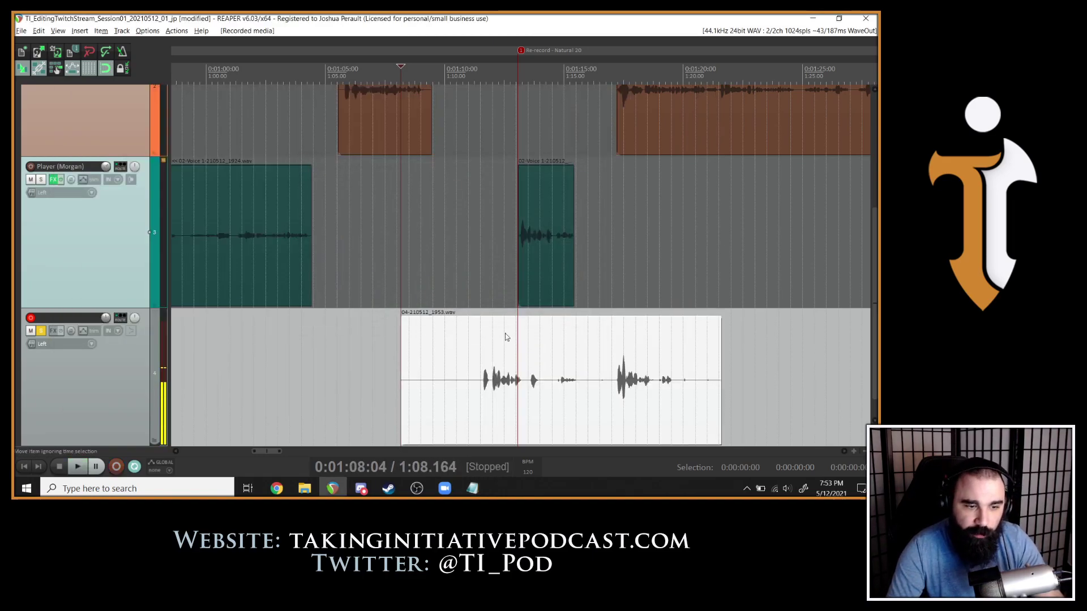
# Check the second take in the new recording and trim the clip's start to 0:01:17:04.
pyautogui.click(616, 385)
pyautogui.press('space')
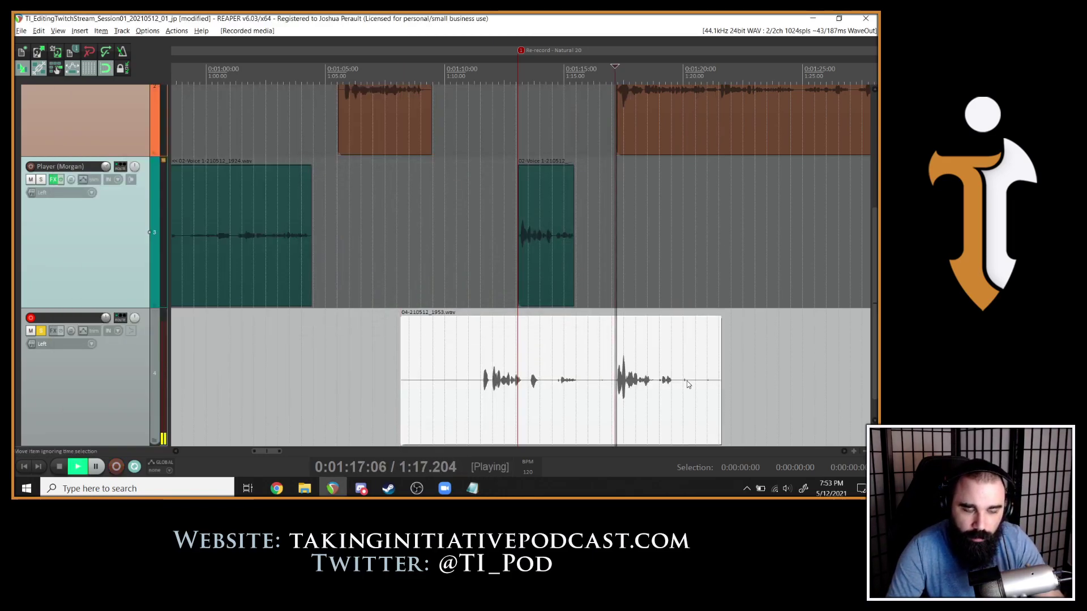
pyautogui.moveTo(400, 385); pyautogui.dragTo(616, 382)
pyautogui.press('space')
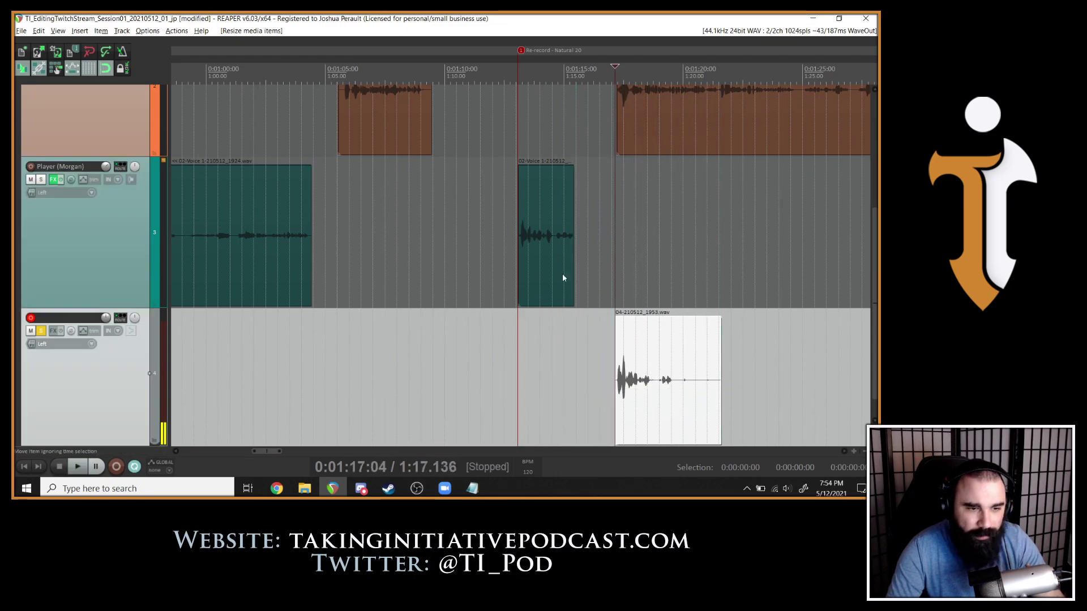
# Solo the Player track and play its original Natural 20 clip from 0:01:13:16 to compare it with the new take.
pyautogui.click(41, 179)
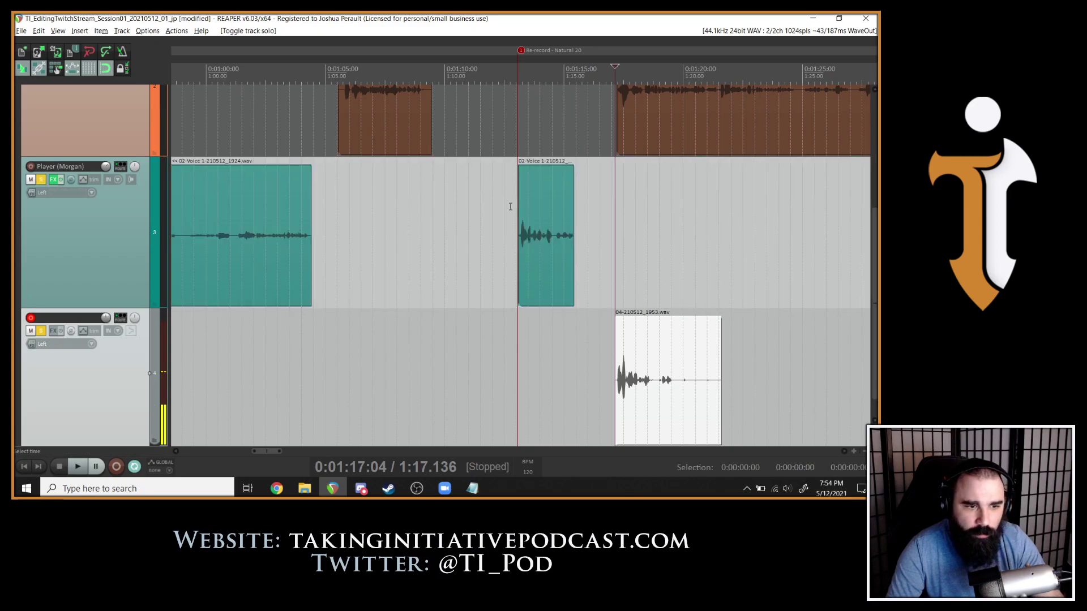
pyautogui.press('space')
pyautogui.click(529, 226)
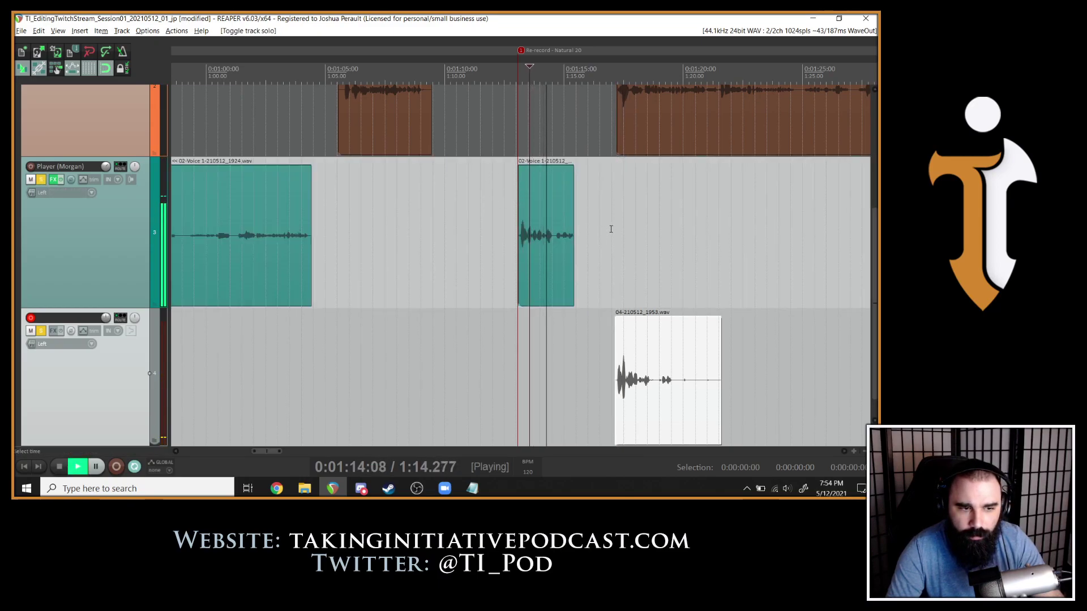
pyautogui.press('space')
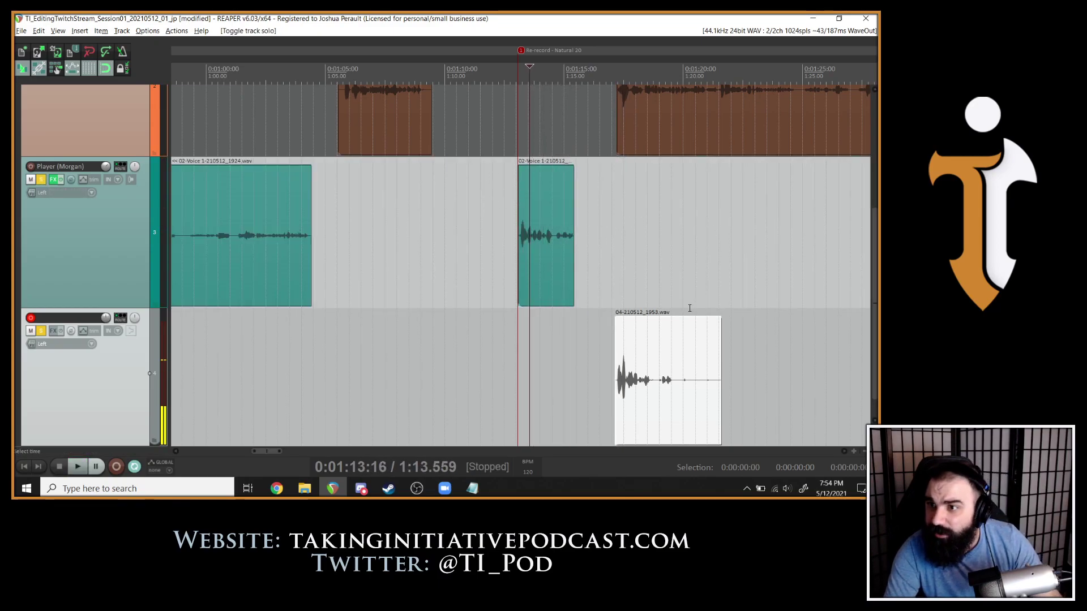
# Play the new take, split it at 0:01:19:23, and delete the remainder after the split.
pyautogui.click(638, 391)
pyautogui.press('space')
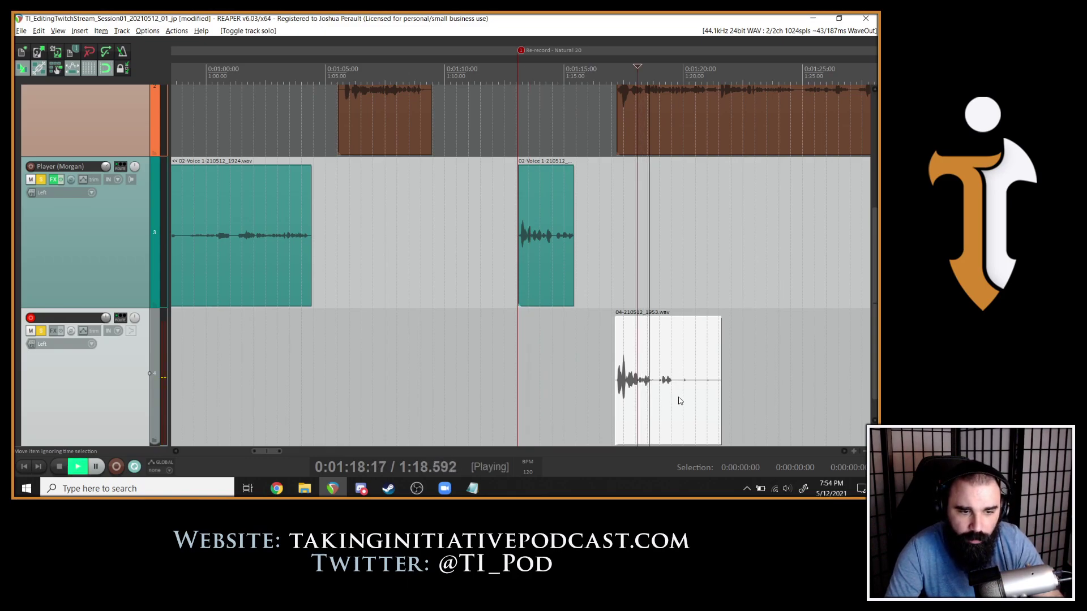
pyautogui.hotkey('ctrl', 'space')
pyautogui.press('s')
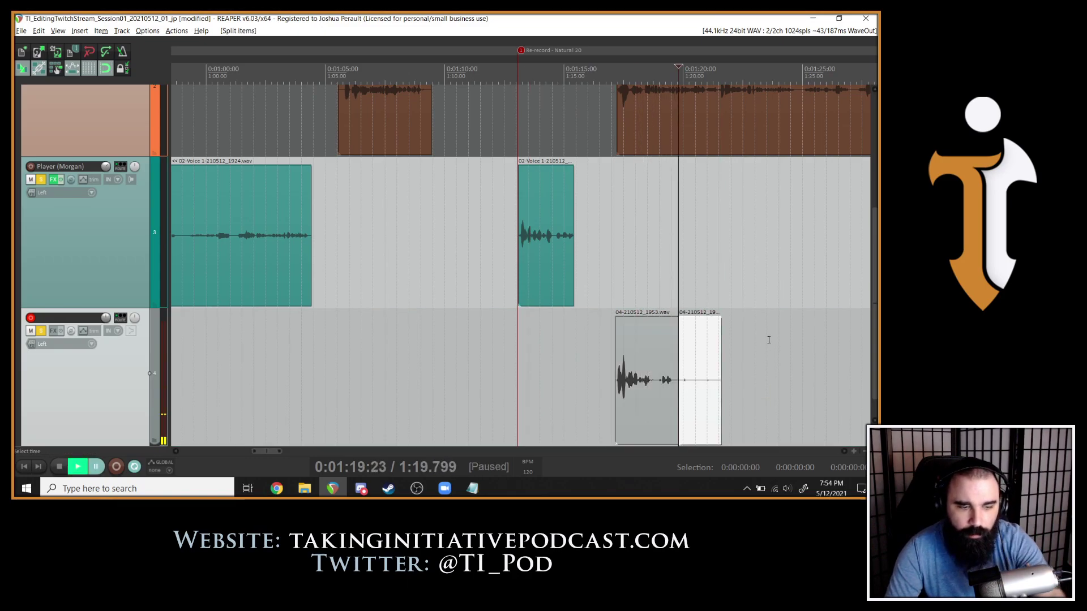
pyautogui.press('Delete')
# Move the trimmed take onto the Player track at the Natural 20 marker and delete the original clip there.
pyautogui.moveTo(654, 361); pyautogui.dragTo(552, 362)
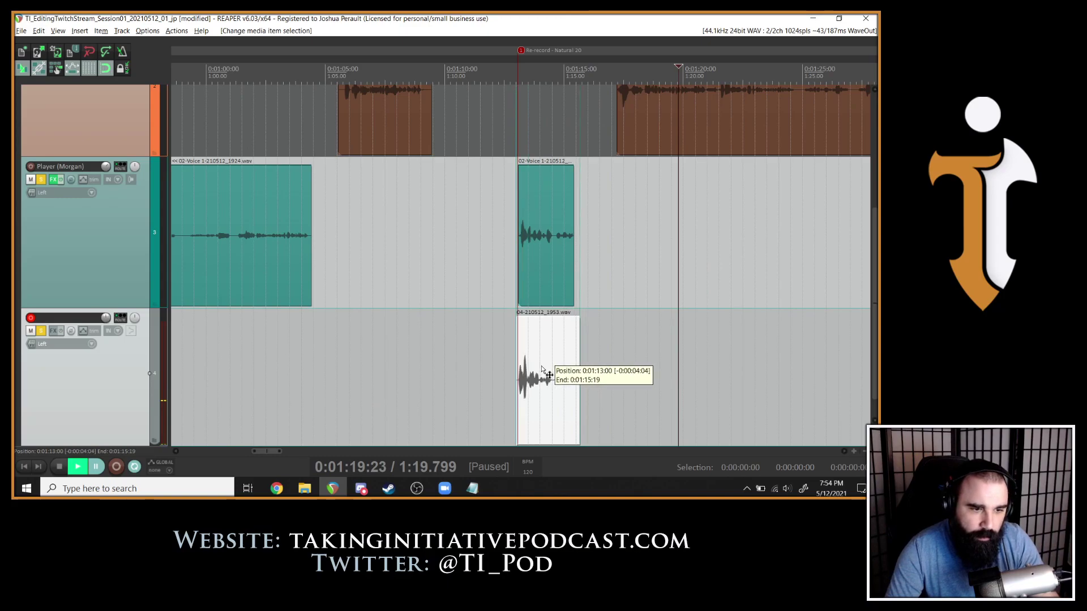
pyautogui.click(523, 273)
pyautogui.scroll(3, 523, 274)
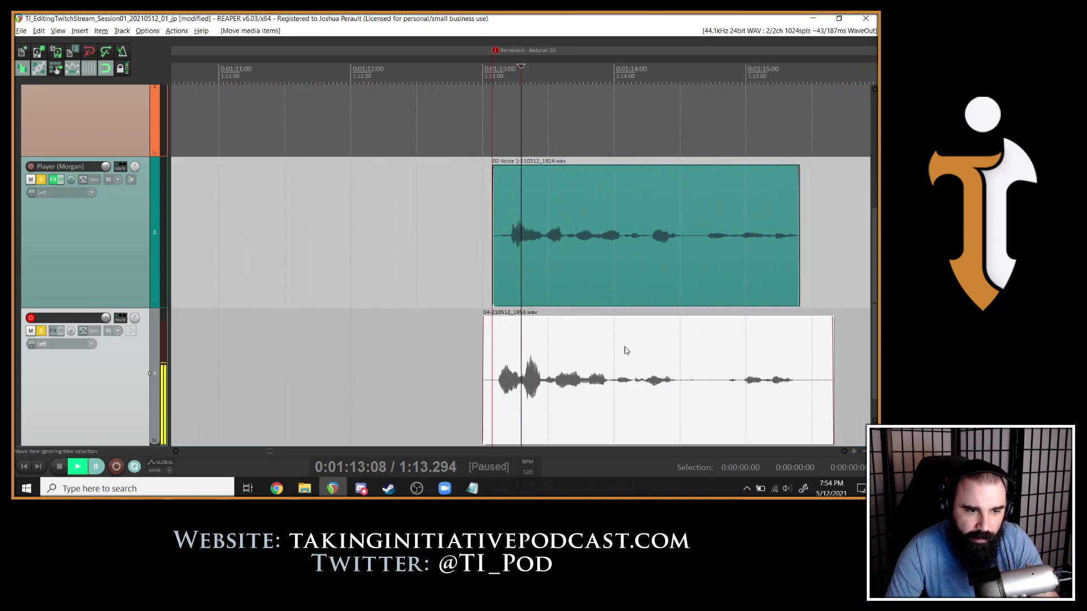
pyautogui.moveTo(625, 351); pyautogui.dragTo(613, 250)
pyautogui.click(638, 253)
pyautogui.press('Delete')
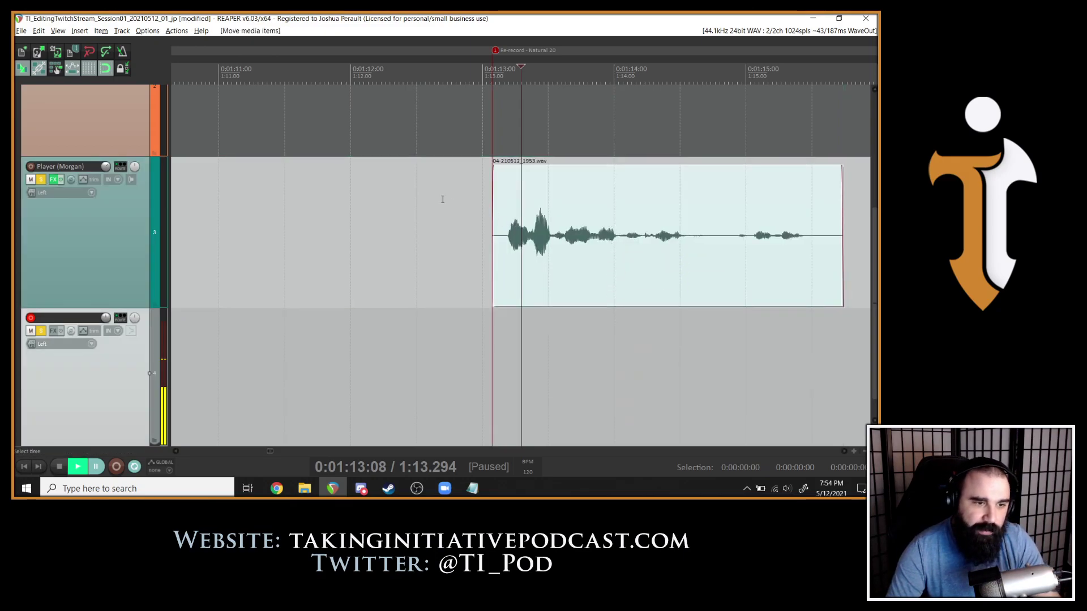
# Play back the replaced Natural 20 line on the Player track from 0:01:12:15.
pyautogui.click(417, 200)
pyautogui.press('space')
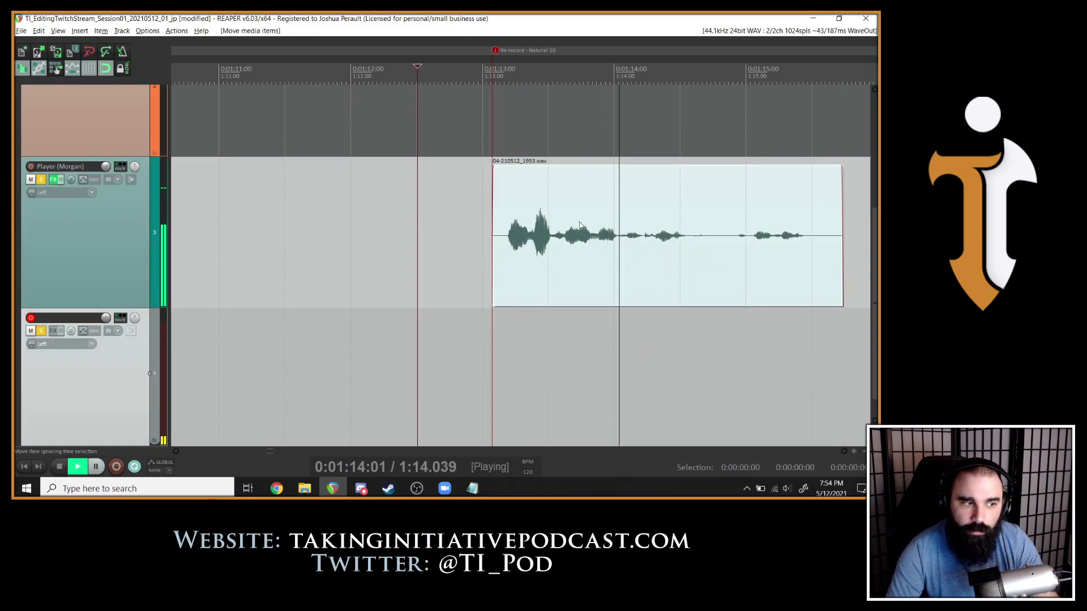
pyautogui.press('space')
# Remove the Re-record - Natural 20 marker from the timeline.
pyautogui.scroll(-3, 435, 226)
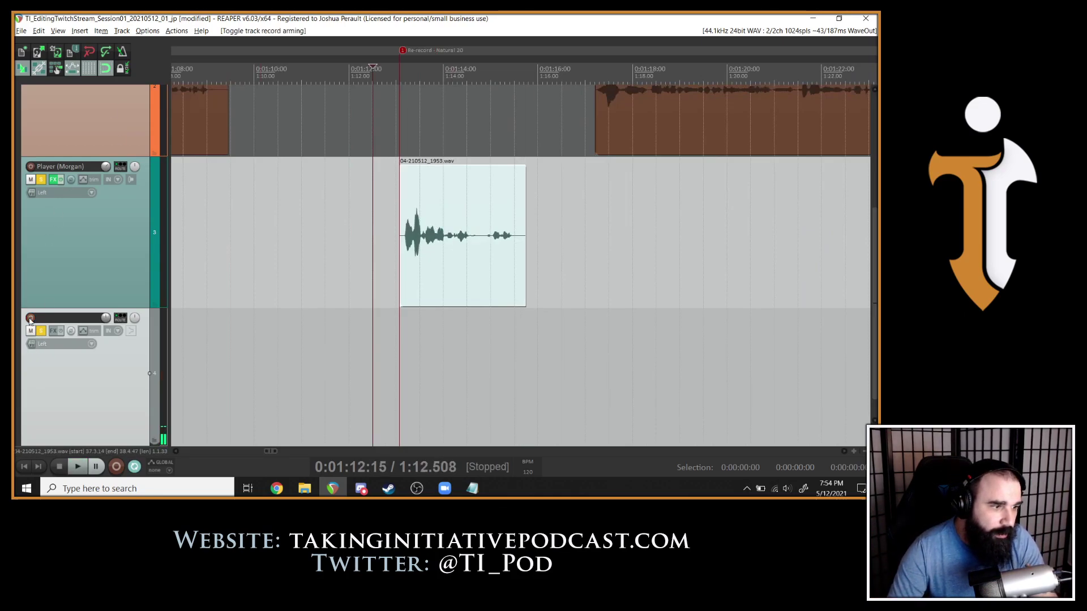
pyautogui.scroll(-5, 286, 283)
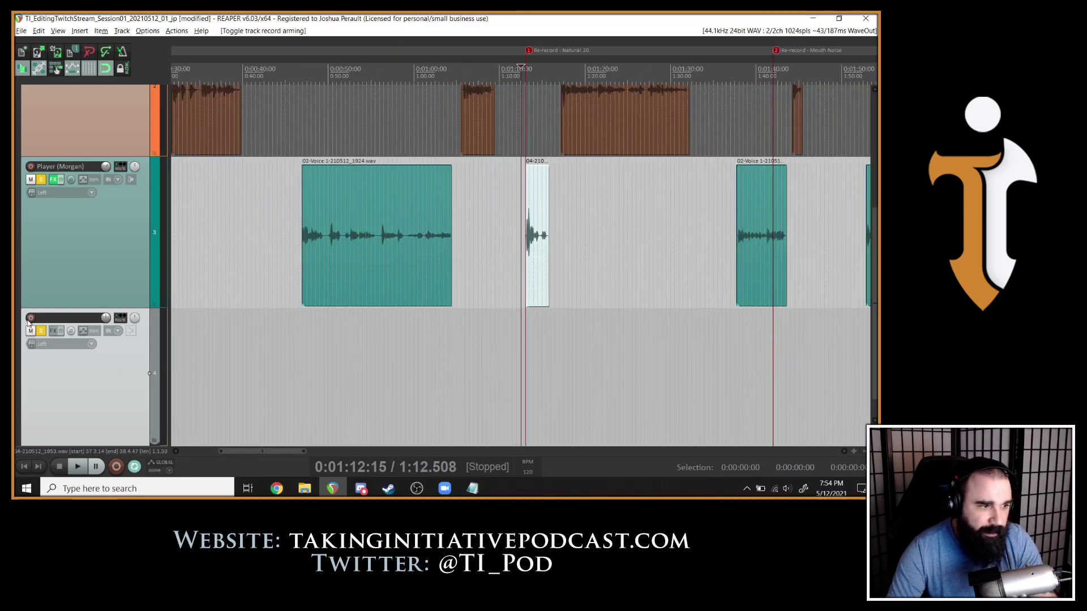
pyautogui.scroll(-4, 621, 255)
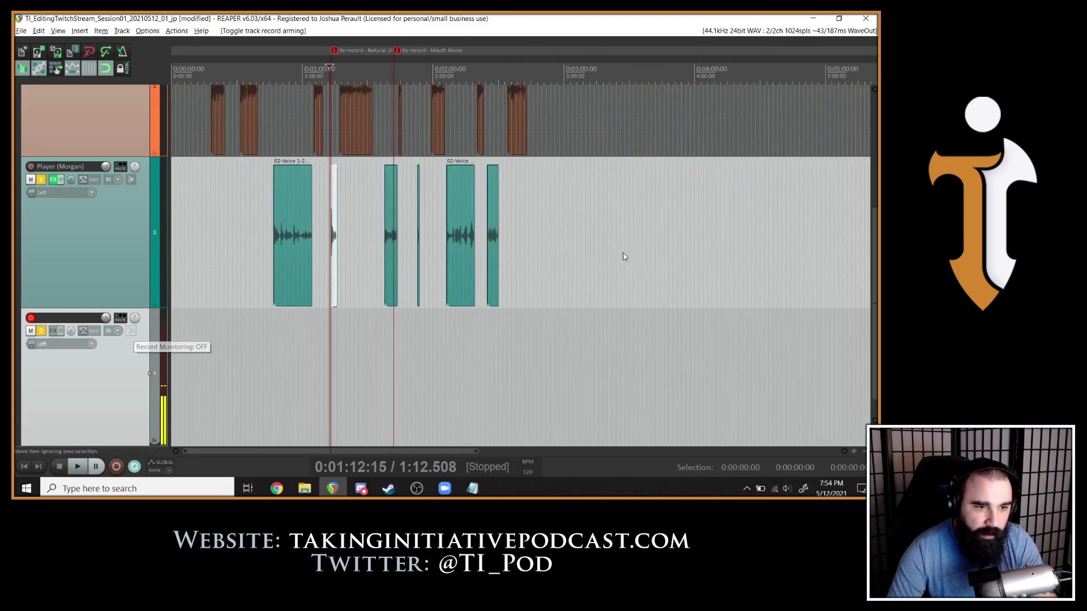
pyautogui.scroll(2, 435, 39)
pyautogui.rightClick(400, 54)
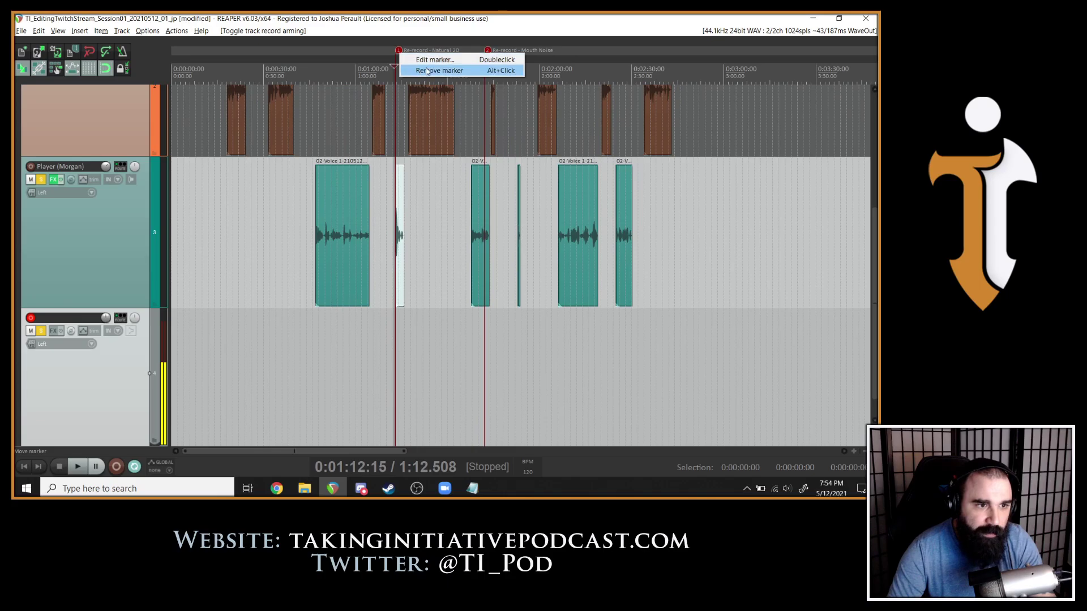
pyautogui.click(430, 68)
# Play the Player clip at the Mouth Noise marker repeatedly to study the line that needs re-recording.
pyautogui.scroll(3, 509, 137)
pyautogui.scroll(5, 508, 137)
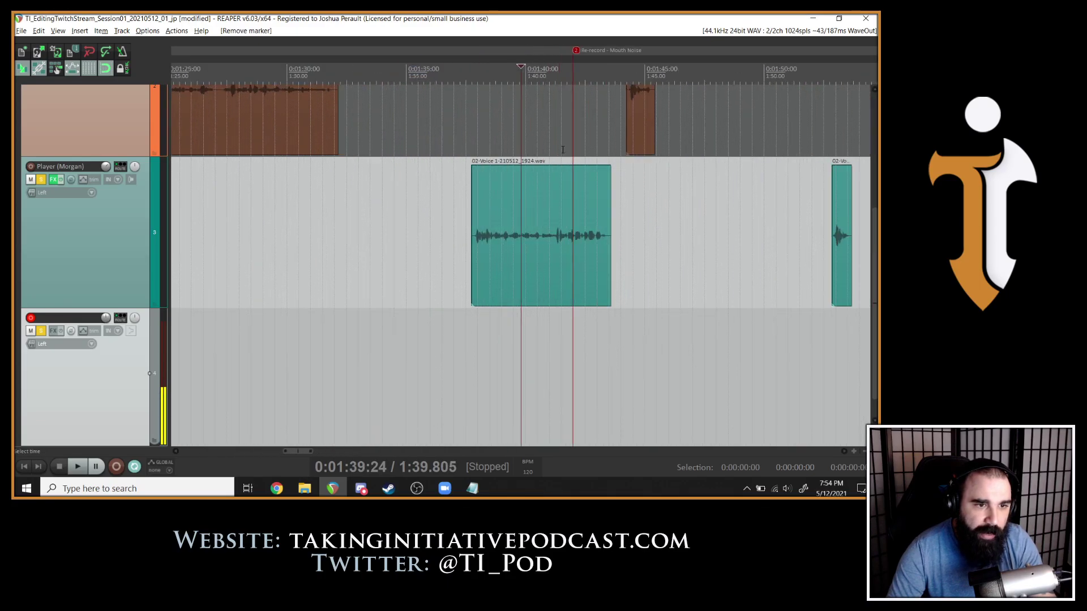
pyautogui.click(615, 221)
pyautogui.press('space')
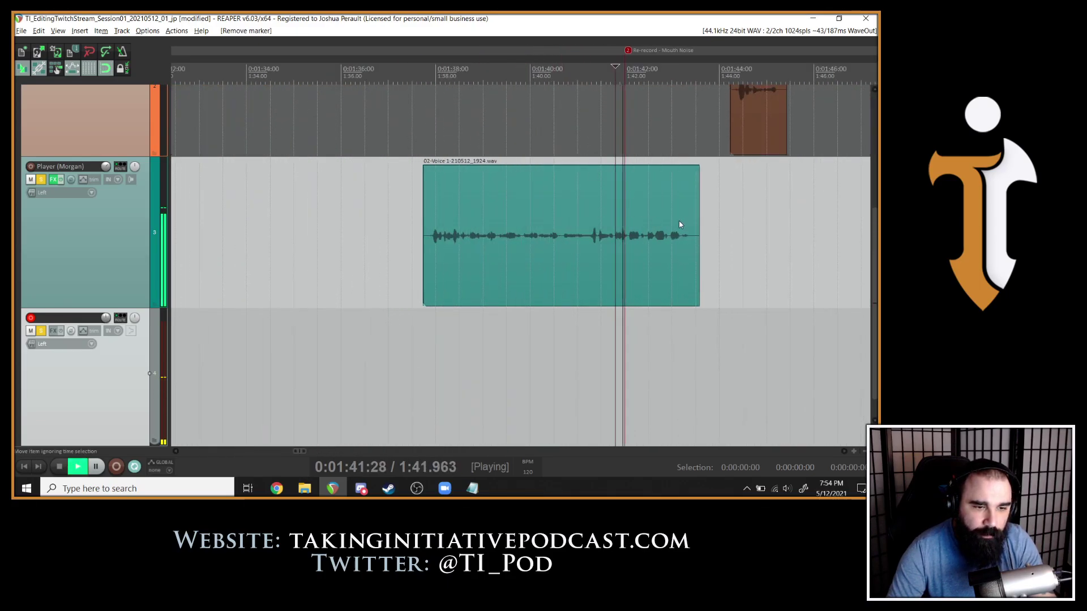
pyautogui.click(562, 236)
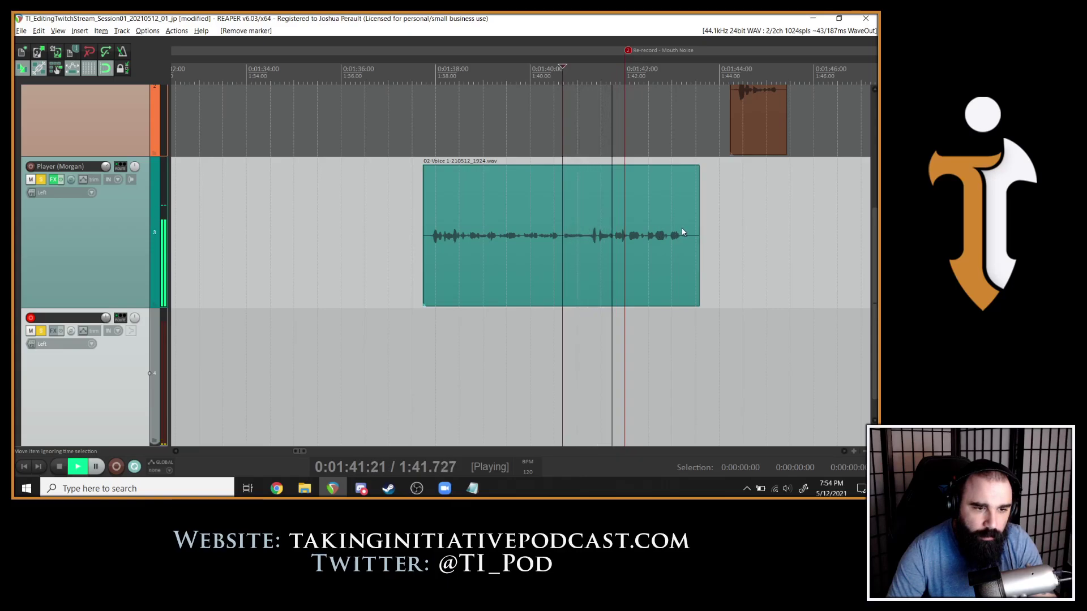
pyautogui.click(432, 236)
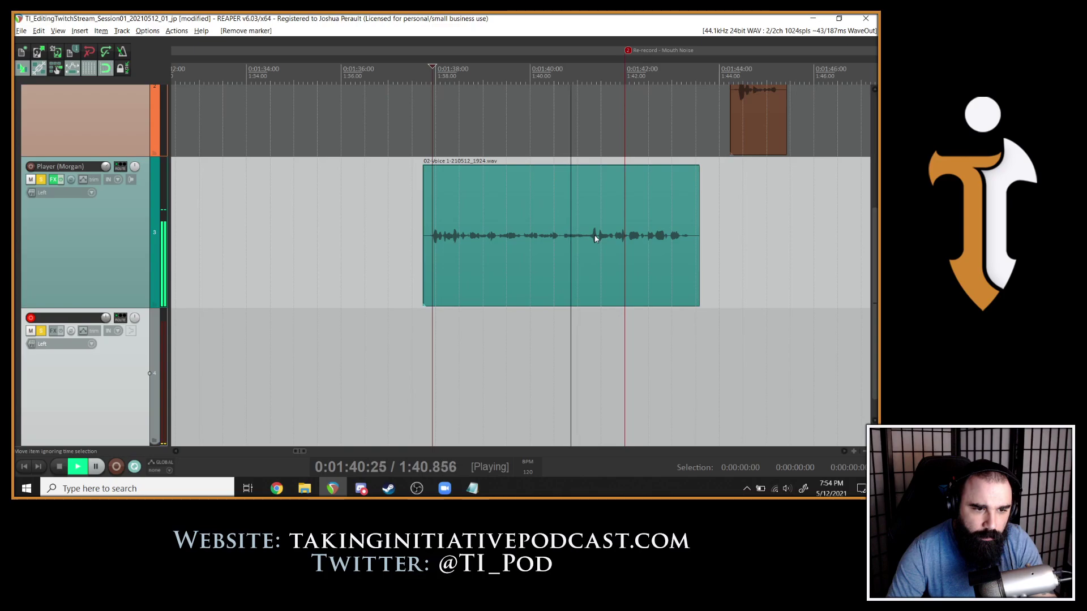
pyautogui.click(563, 236)
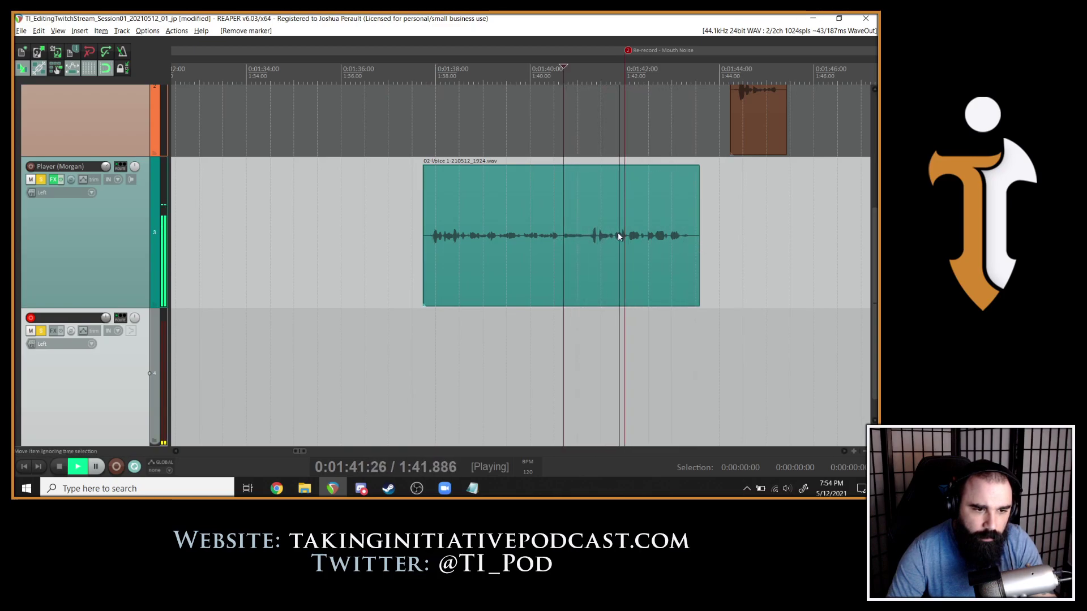
pyautogui.press('space')
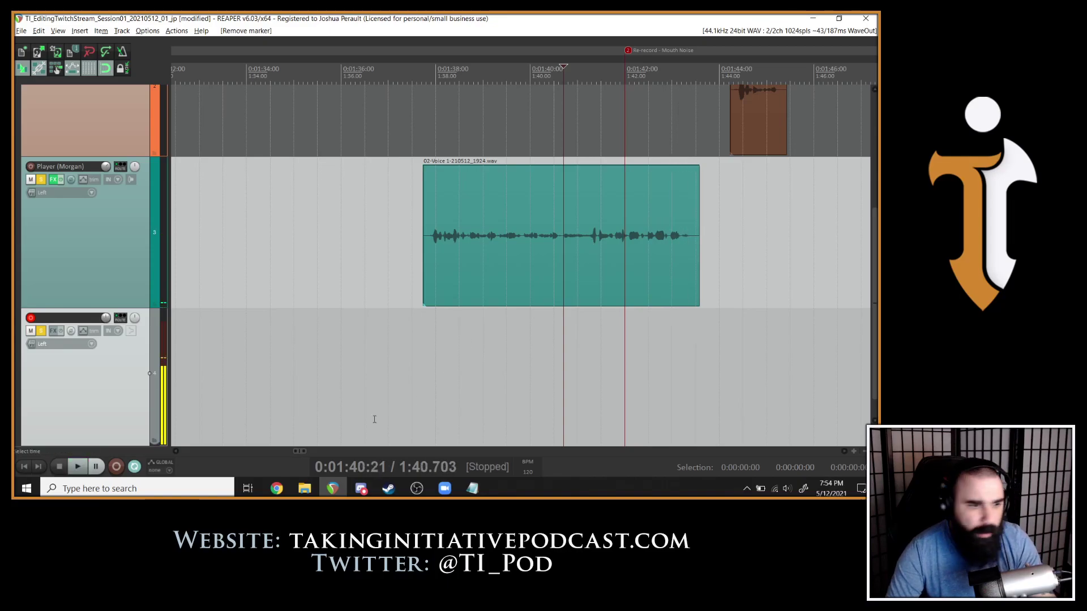
# Replay the Player clip at the Mouth Noise marker from its beginning to hear the wording.
pyautogui.click(472, 489)
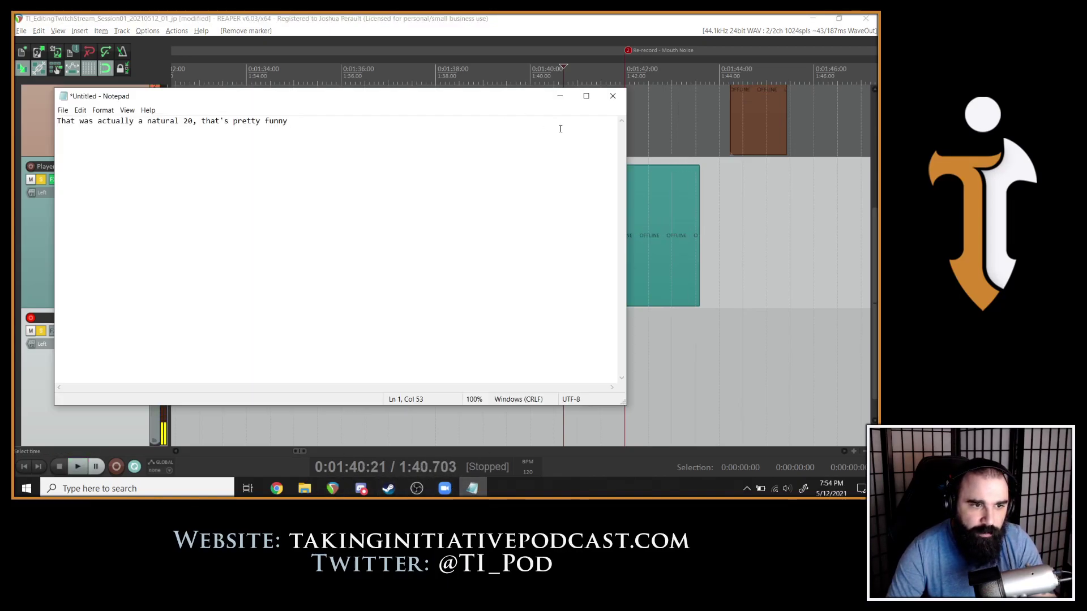
pyautogui.click(560, 96)
pyautogui.click(460, 168)
pyautogui.press('space')
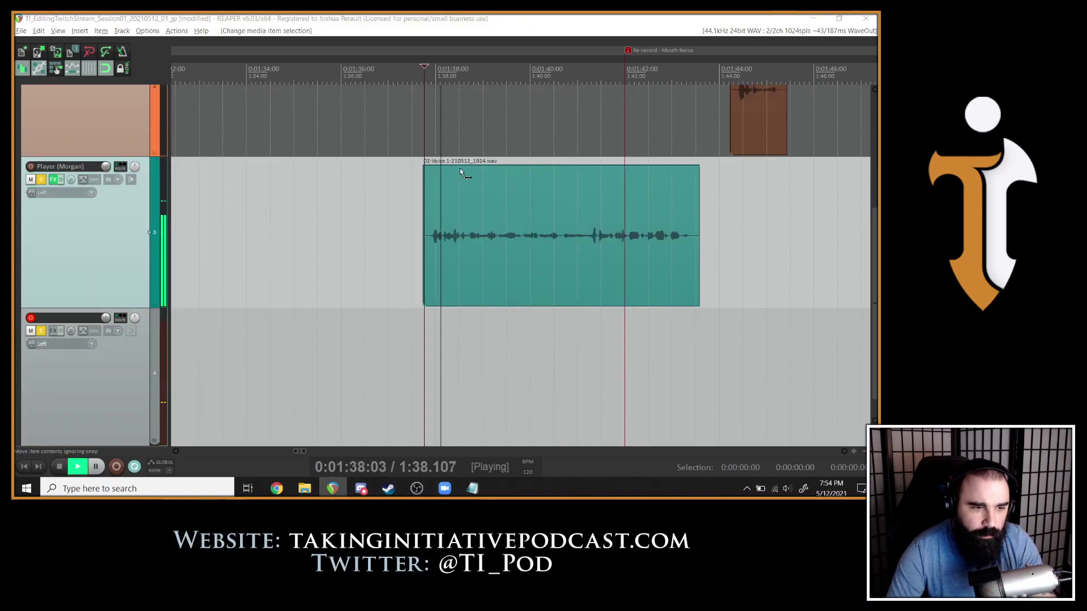
# Replace the Notepad script with "Could I make an Investigation check instead of a Perception check because I'm looking directly at the kobold's belts?".
pyautogui.hotkey('alt', 'Tab')
pyautogui.hotkey('ctrl', 'a')
pyautogui.write('Could')
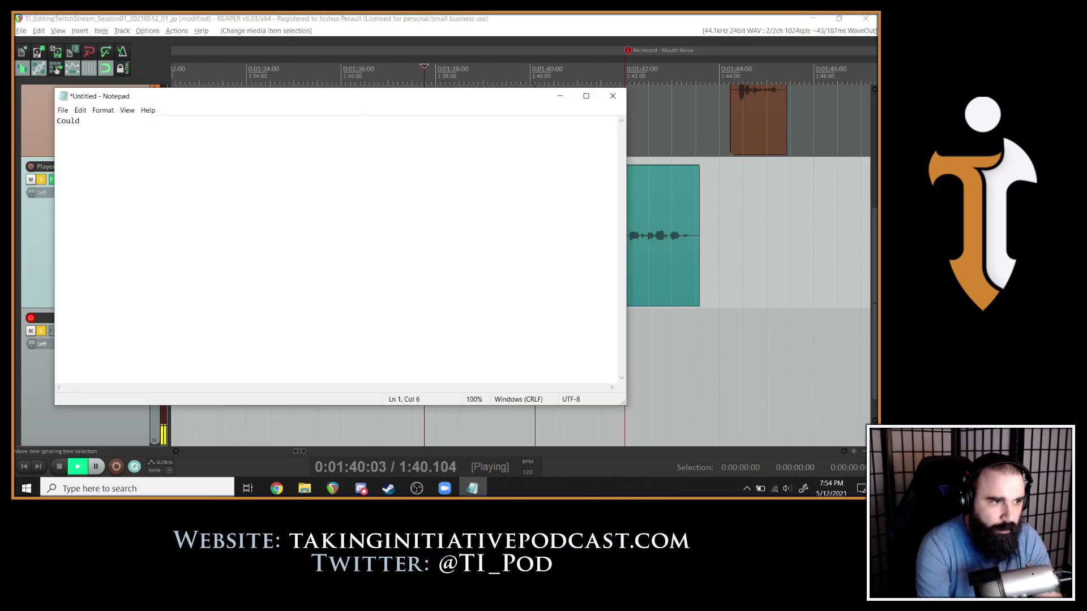
pyautogui.write(' I make an Inve')
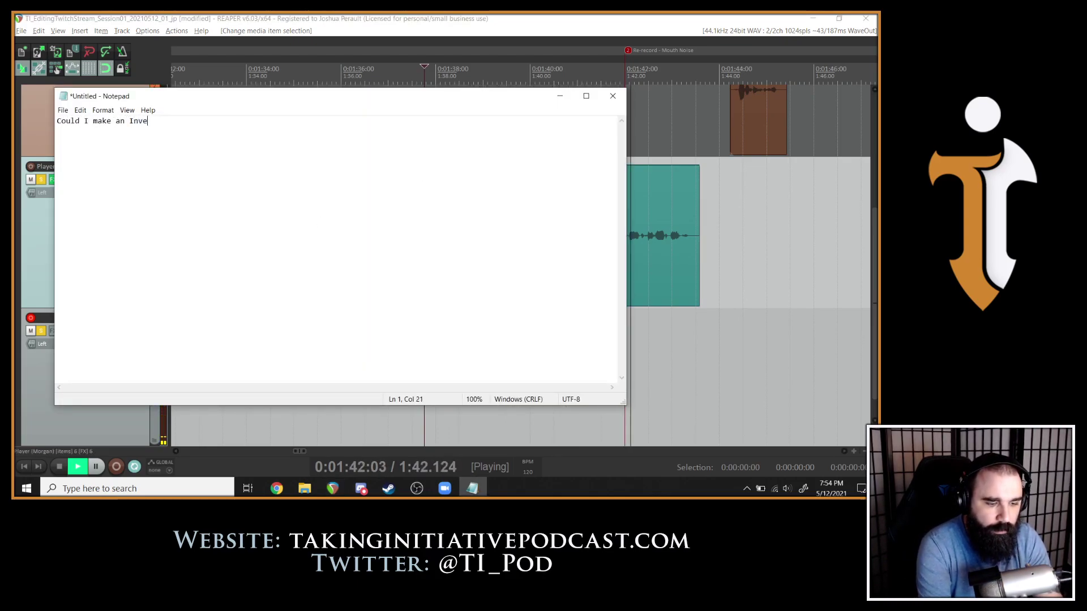
pyautogui.write('stigation check')
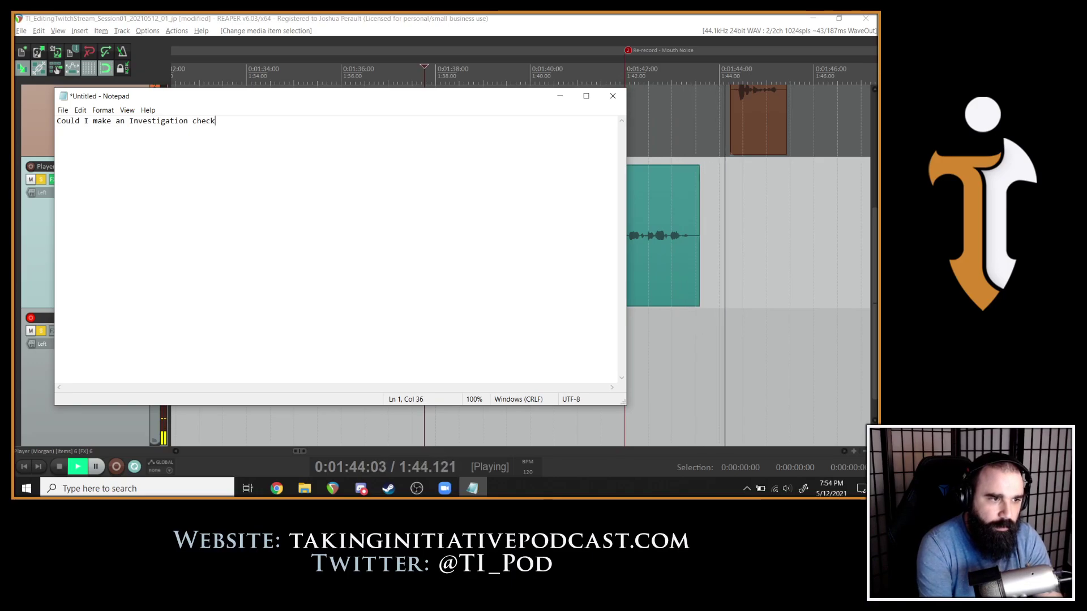
pyautogui.write(' instead of a Perc')
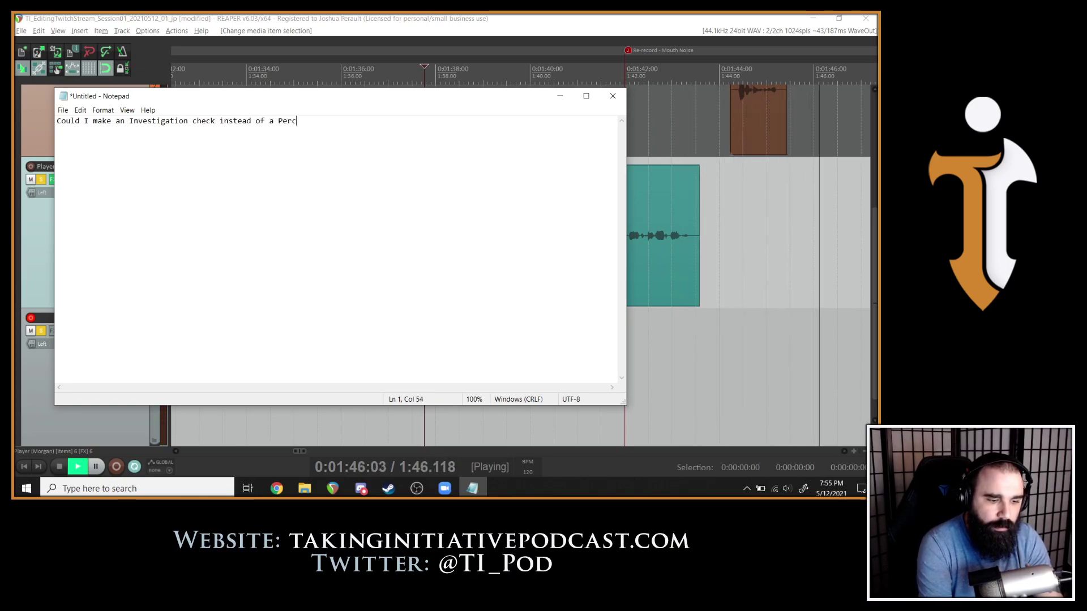
pyautogui.write('eption check because')
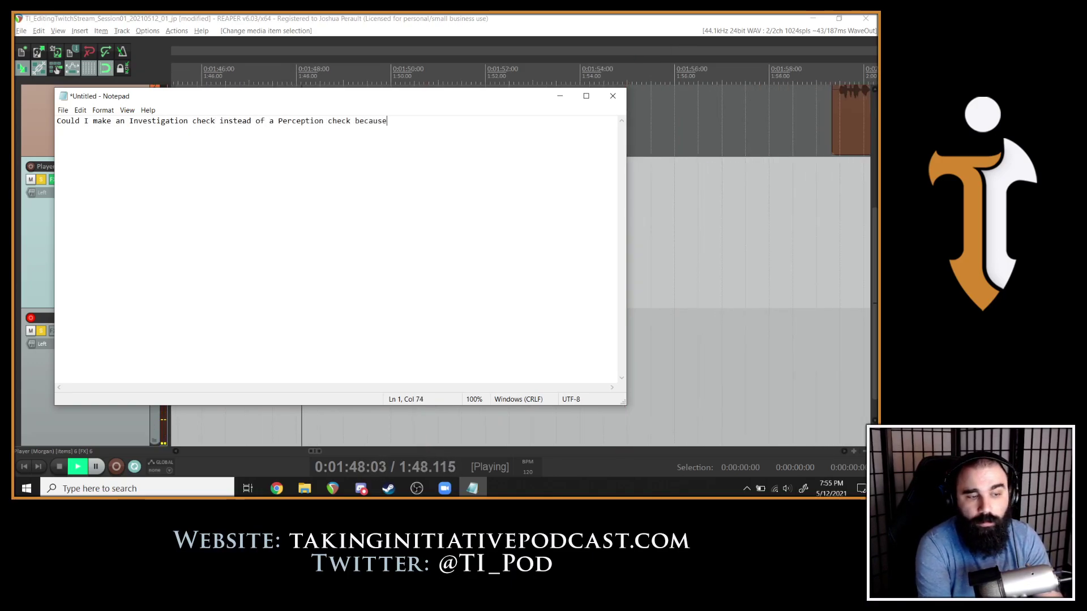
pyautogui.write(" I'm looking directly at the ko")
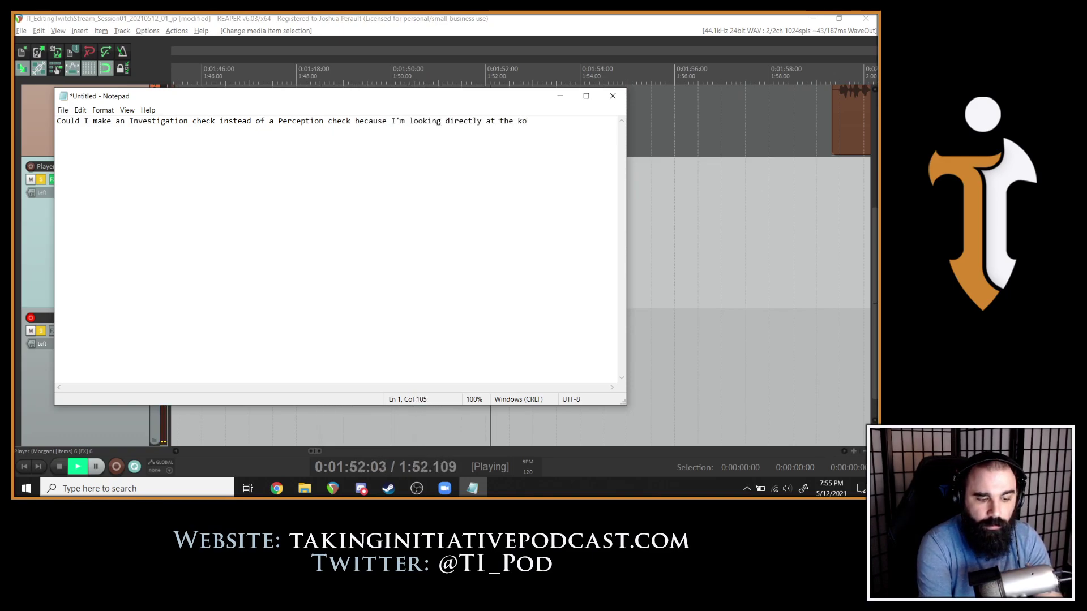
pyautogui.write("bold's belts?")
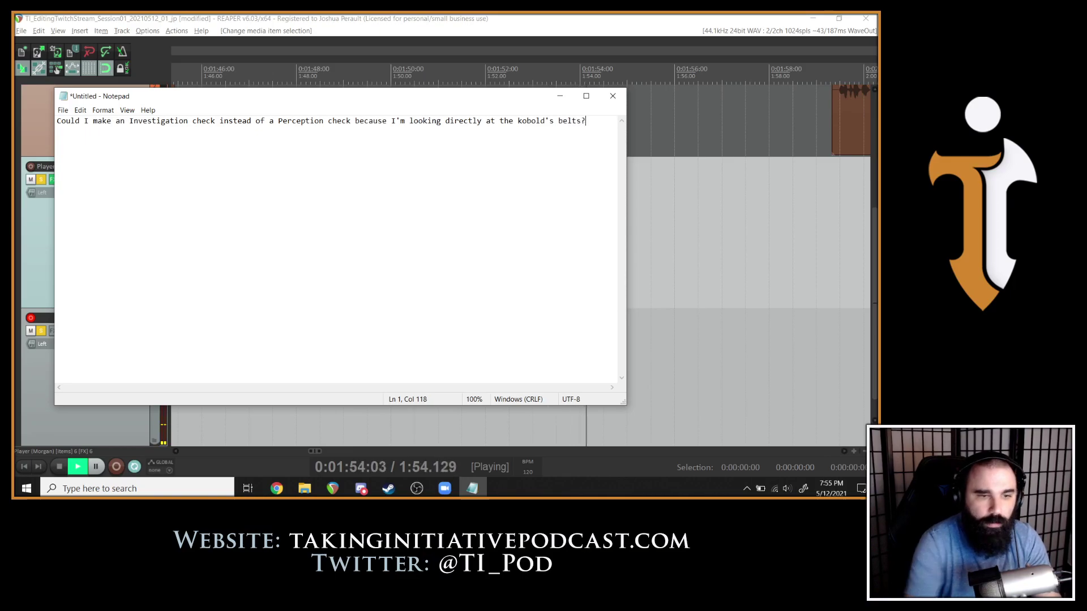
# Switch back to REAPER, stop playback, place the edit cursor at 0:01:35:14 before the Player clip and unsolo the Player track.
pyautogui.click(579, 17)
pyautogui.scroll(-6, 400, 247)
pyautogui.press('space')
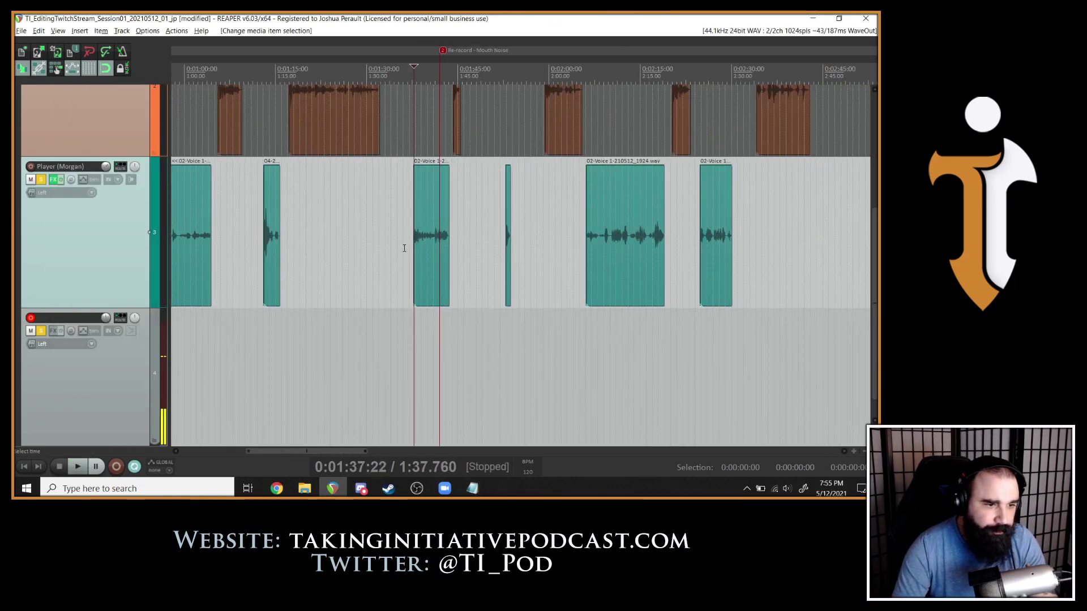
pyautogui.click(400, 248)
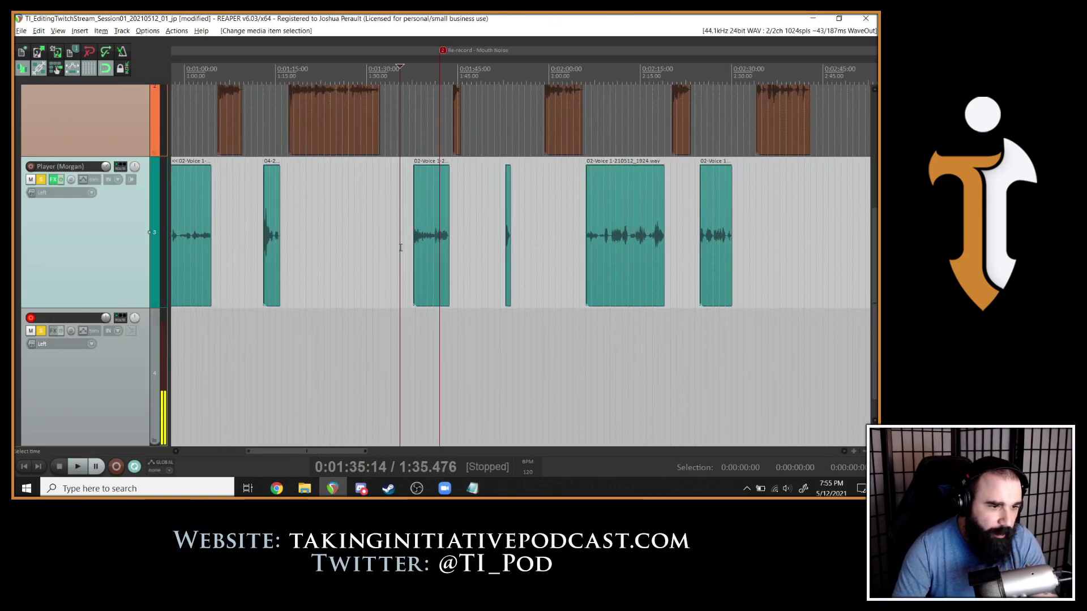
pyautogui.click(41, 179)
pyautogui.scroll(4, 467, 266)
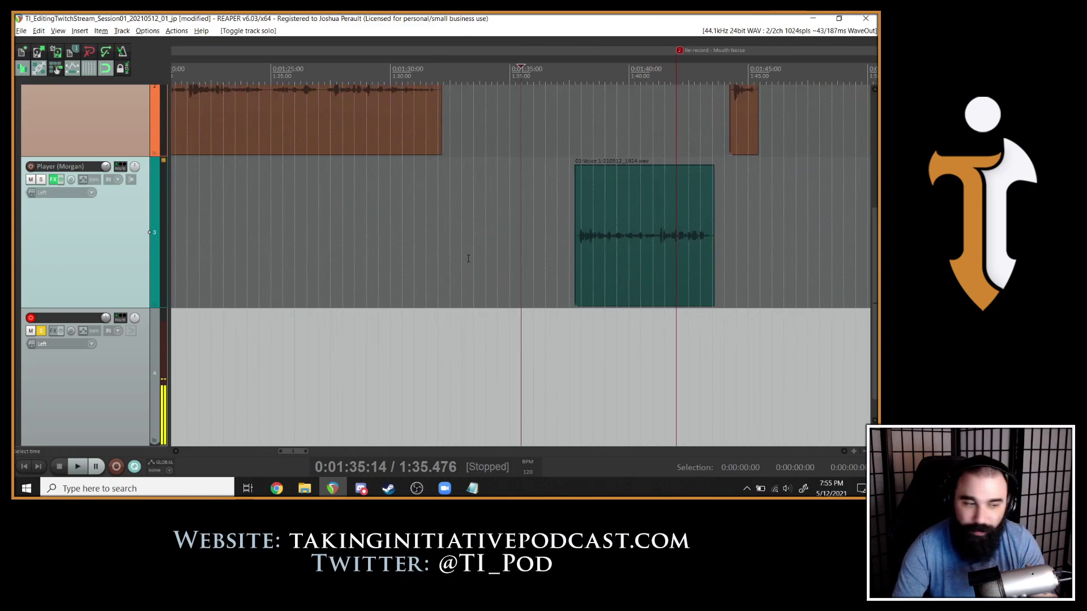
# Record the scripted line on the armed new track from 0:01:35:14 with the Notepad script in view, and save the recording.
pyautogui.click(117, 467)
pyautogui.hotkey('alt', 'Tab')
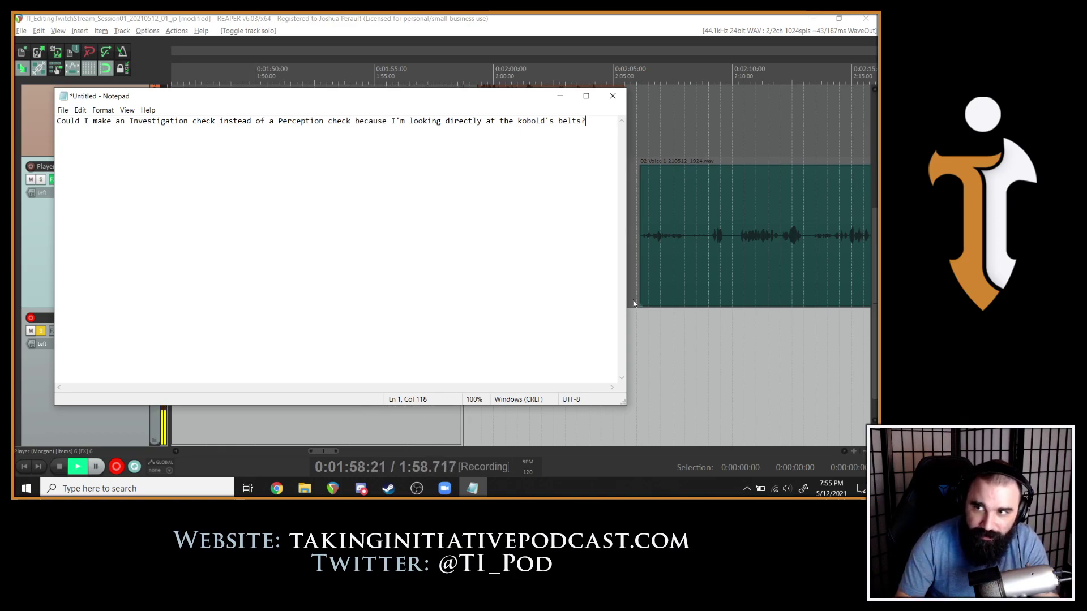
pyautogui.click(500, 17)
pyautogui.press('space')
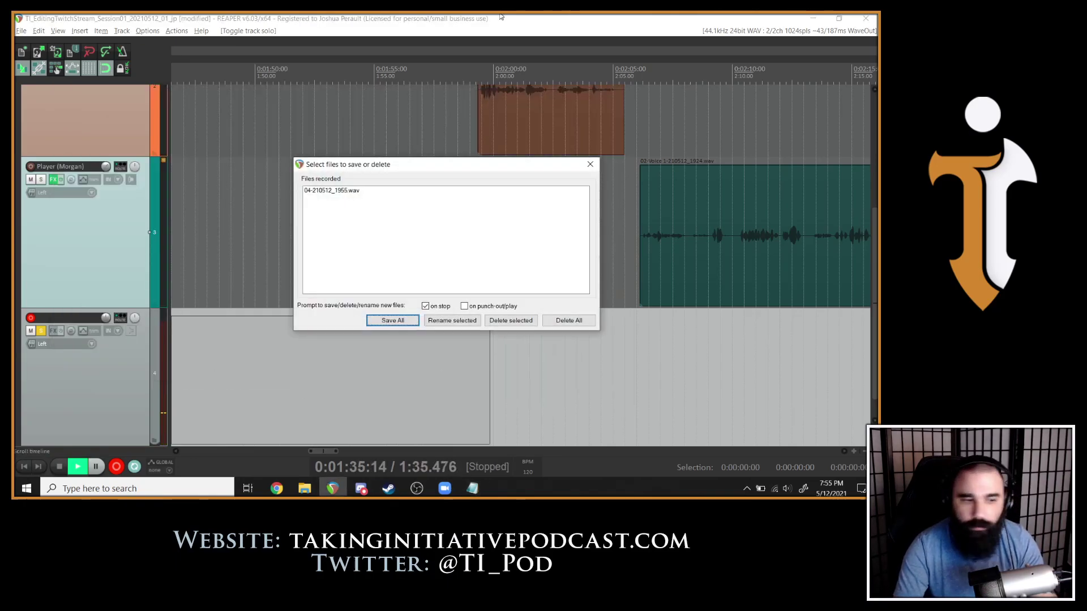
pyautogui.click(393, 321)
# Disarm the new track and trim the silence before 0:01:38:09 from the recorded take.
pyautogui.scroll(-3, 437, 324)
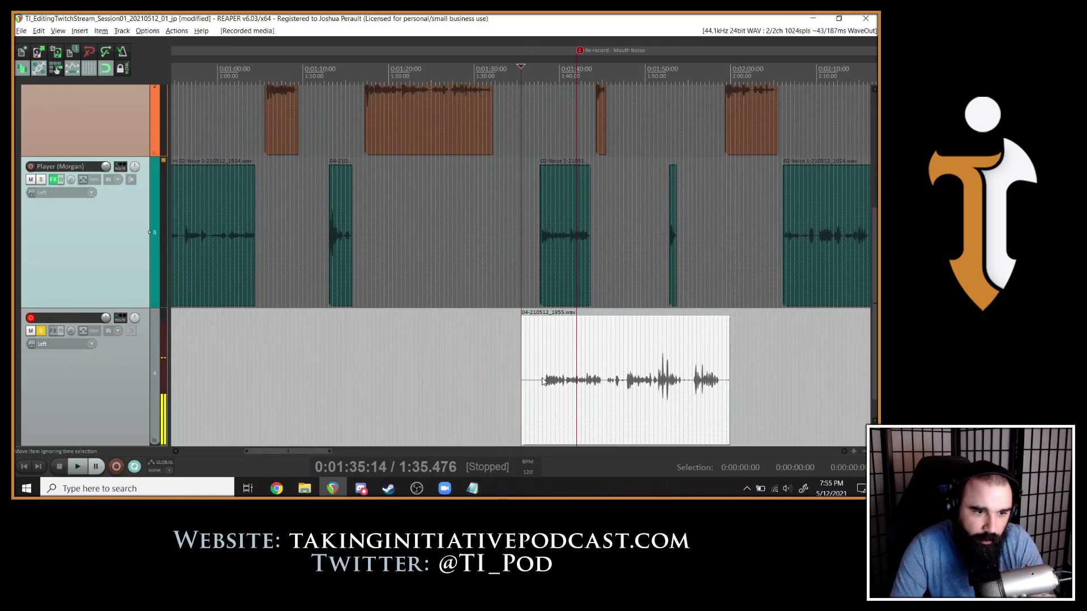
pyautogui.scroll(5, 566, 368)
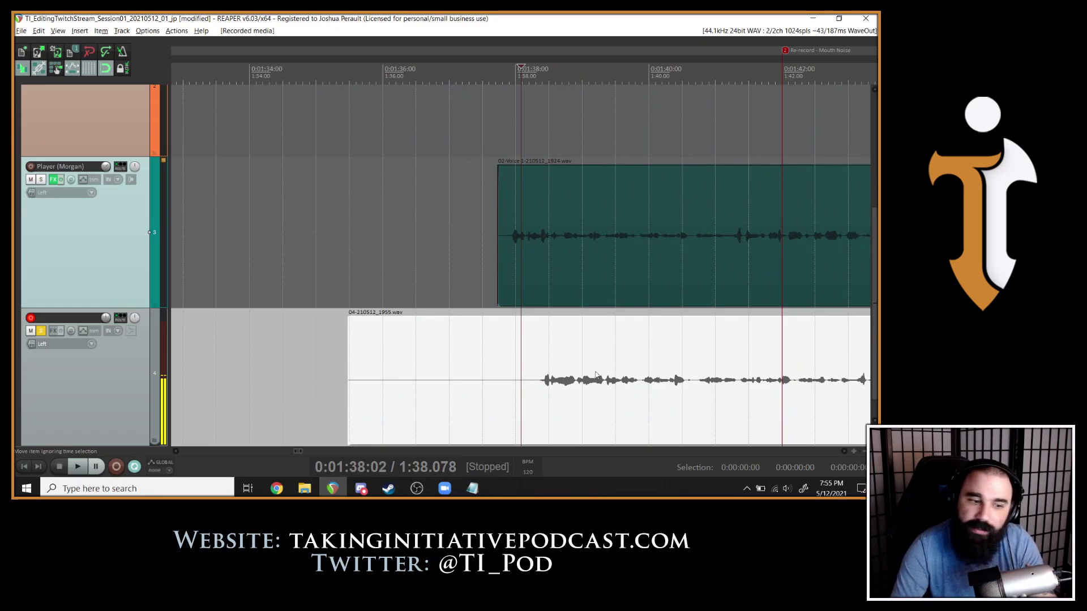
pyautogui.click(538, 387)
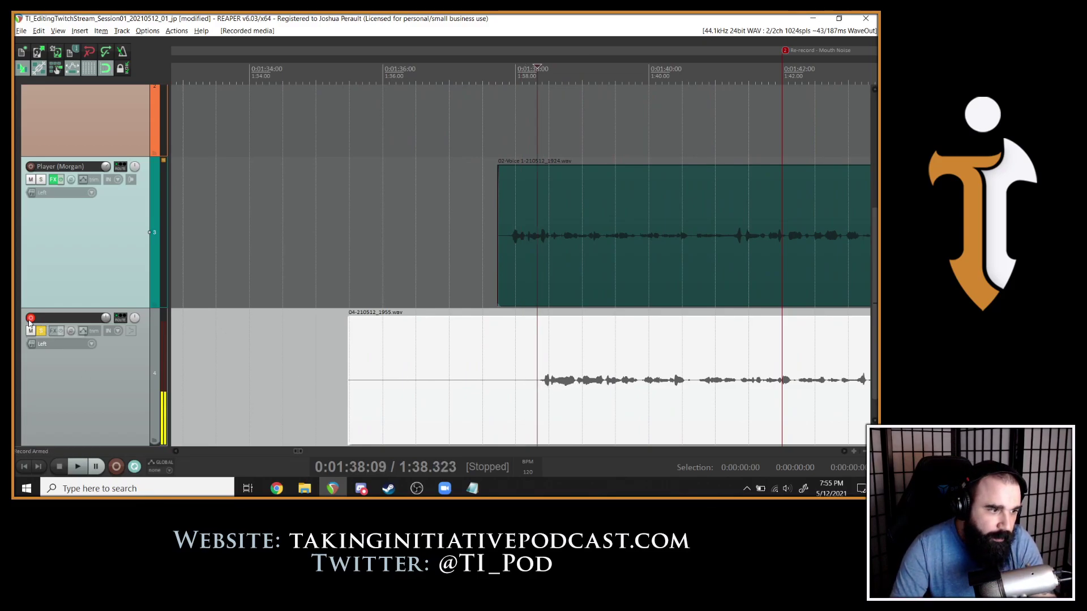
pyautogui.press('s')
pyautogui.press('Delete')
# Play through the new take and cut out the section between its first two readings, from about 0:01:45 to 0:01:47:21.
pyautogui.press('space')
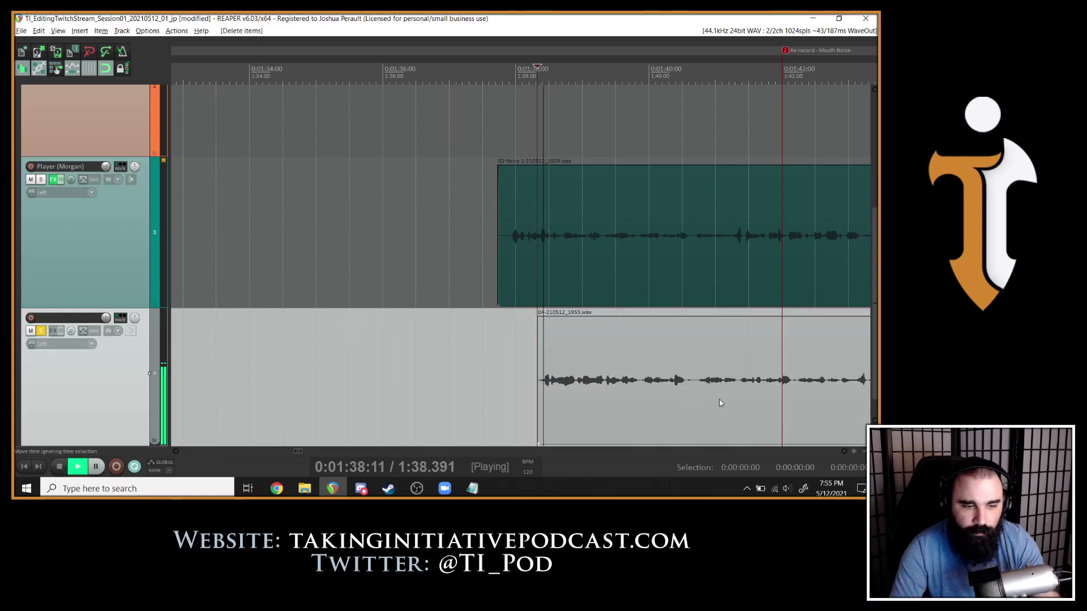
pyautogui.scroll(-3, 661, 380)
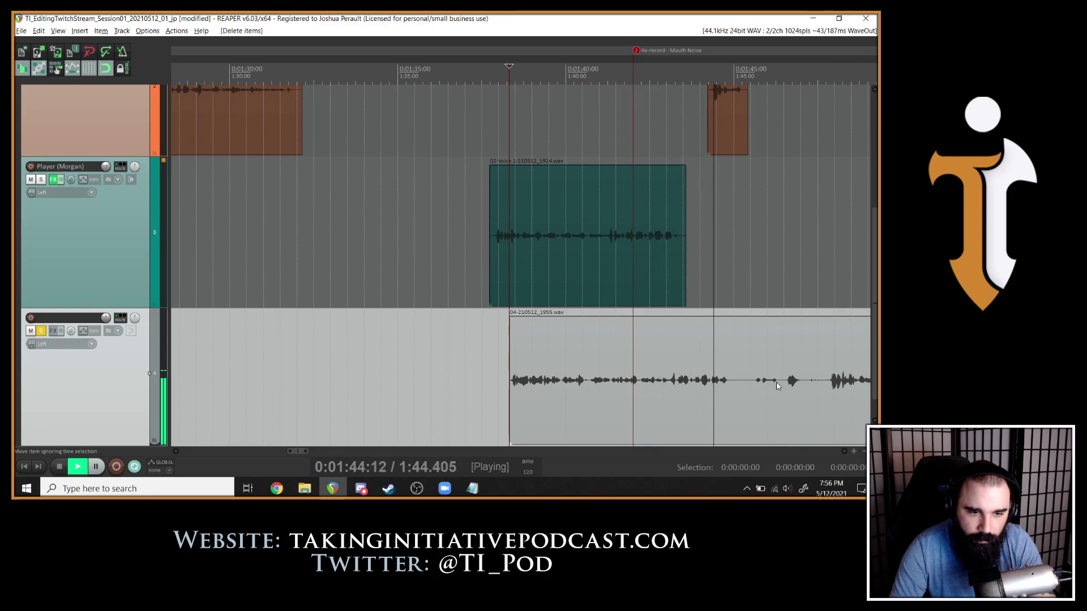
pyautogui.press('space')
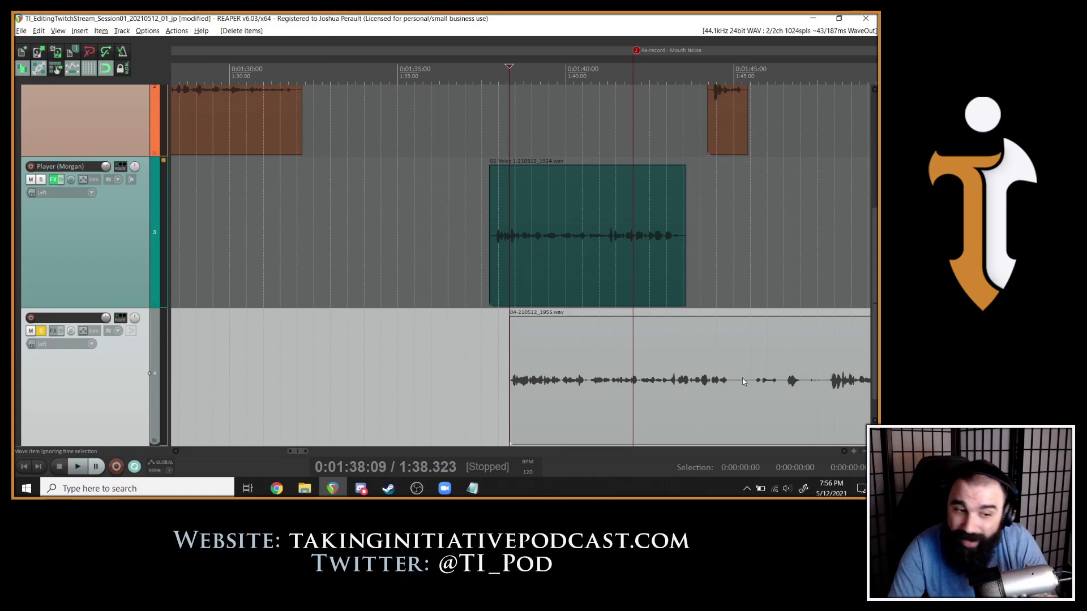
pyautogui.click(742, 378)
pyautogui.press('s')
pyautogui.click(819, 379)
pyautogui.press('space')
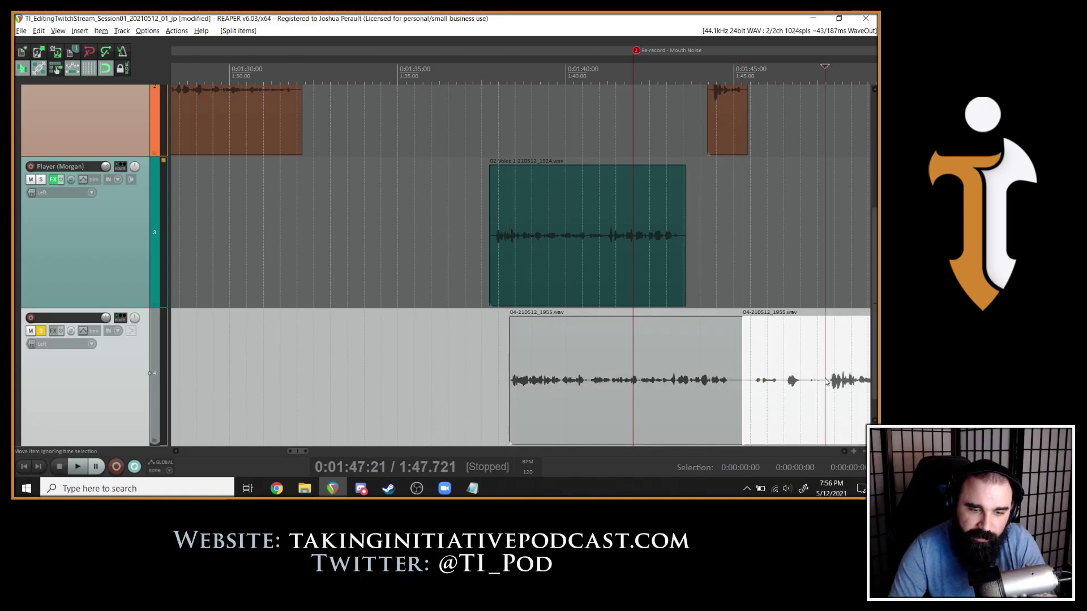
pyautogui.scroll(-2, 568, 376)
pyautogui.press('s')
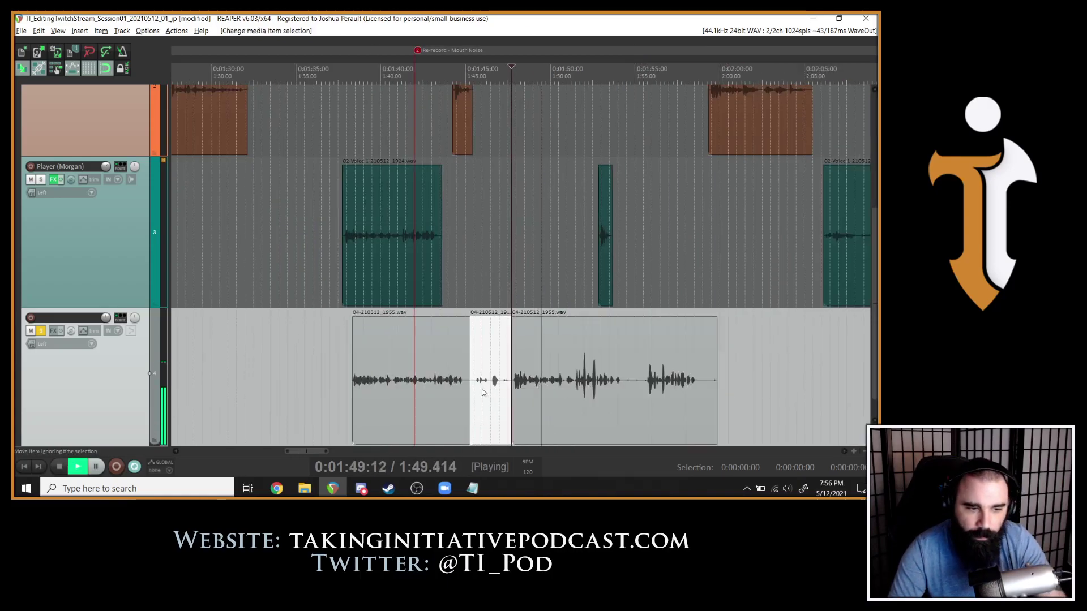
pyautogui.press('Delete')
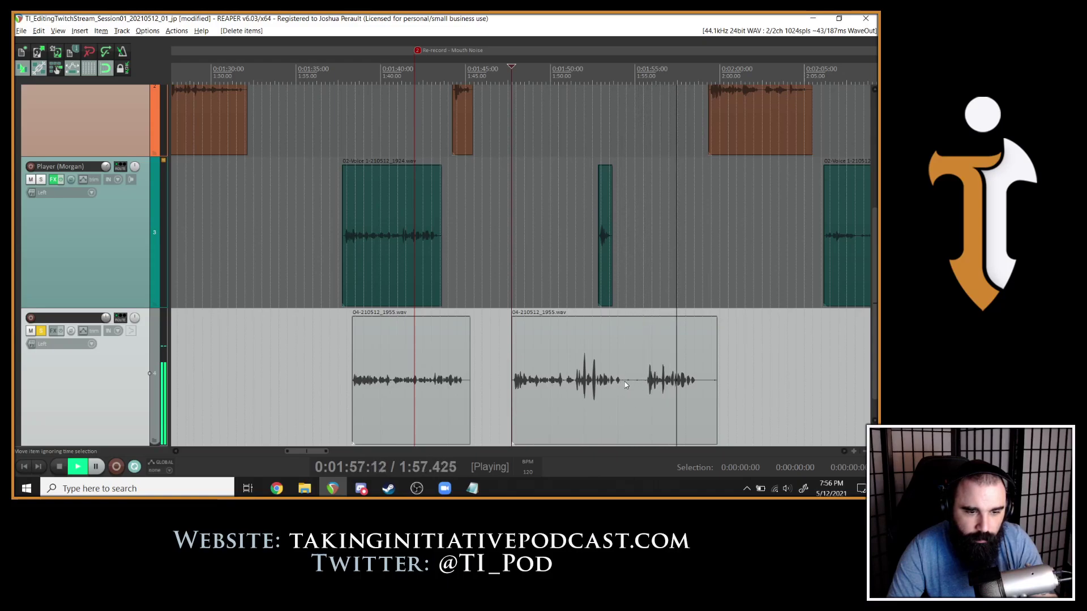
pyautogui.press('space')
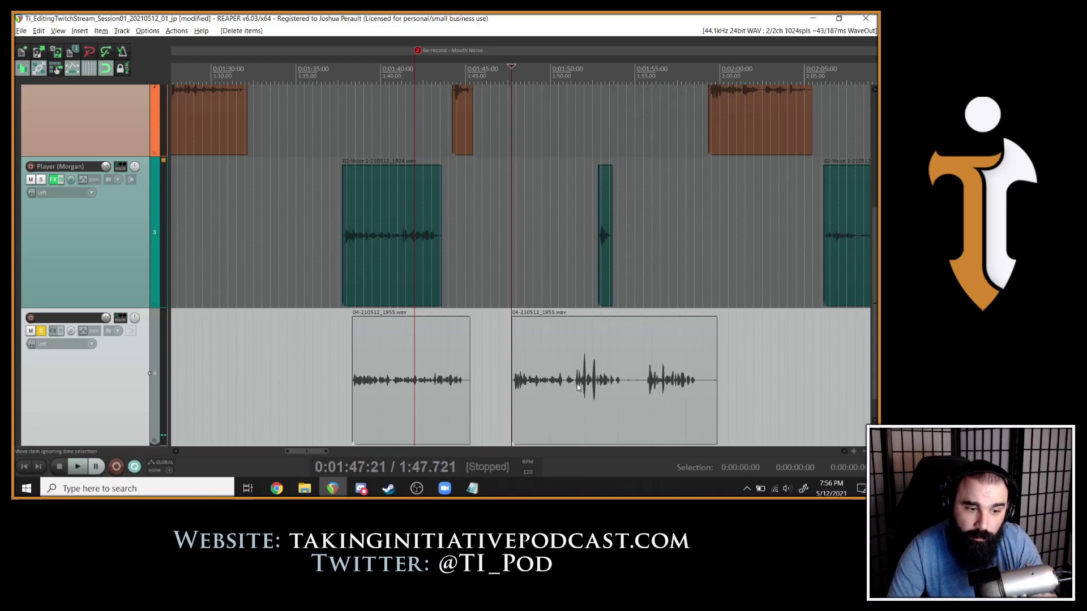
# Try splitting the second reading at 0:01:51:13 and undo the split.
pyautogui.click(575, 386)
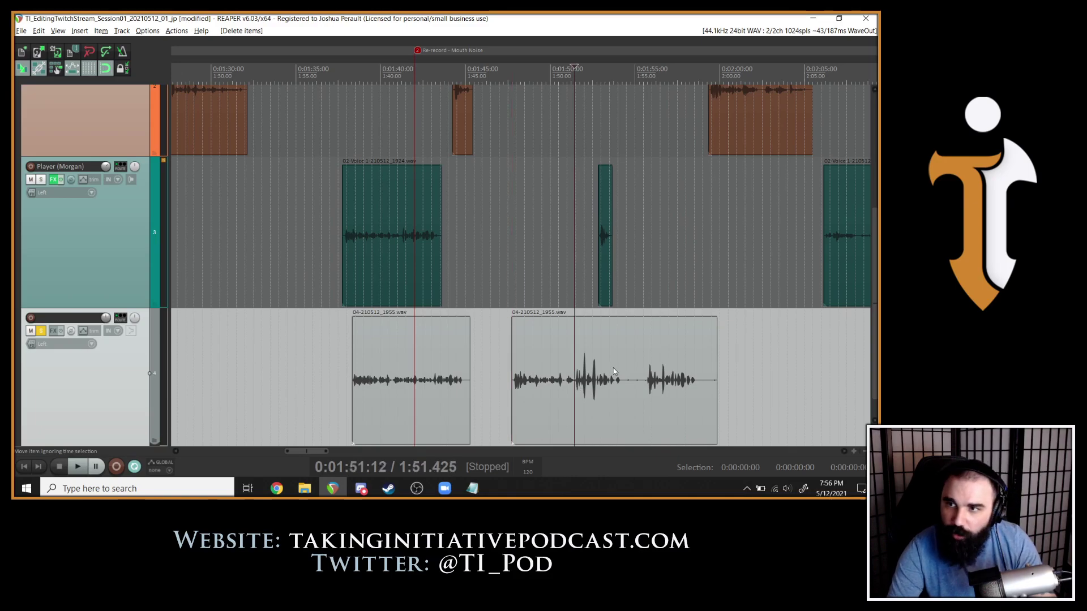
pyautogui.scroll(4, 615, 372)
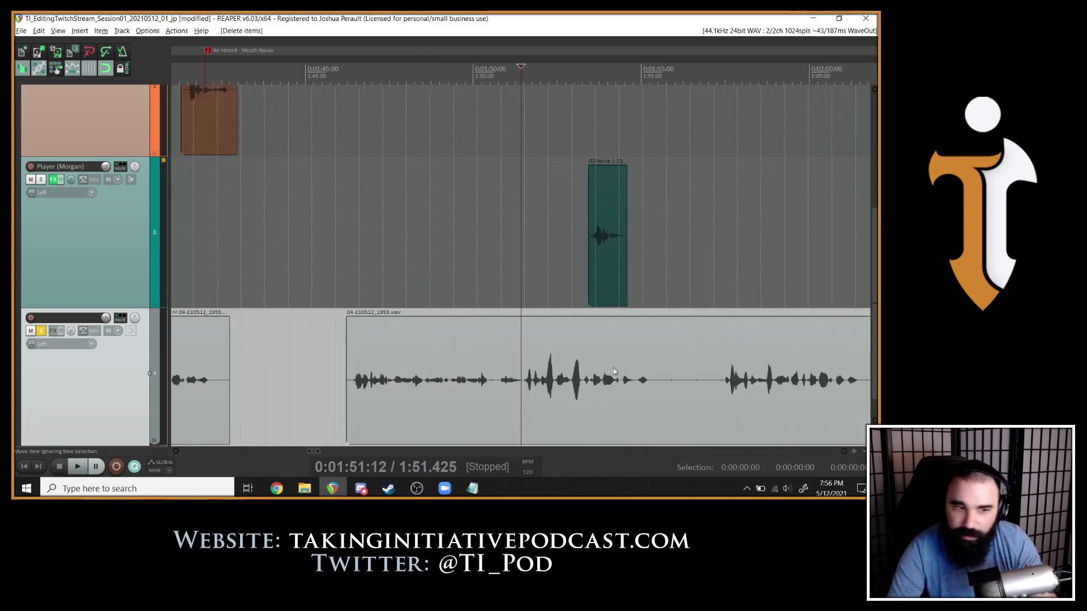
pyautogui.click(523, 387)
pyautogui.press('s')
pyautogui.press('space')
pyautogui.press('space')
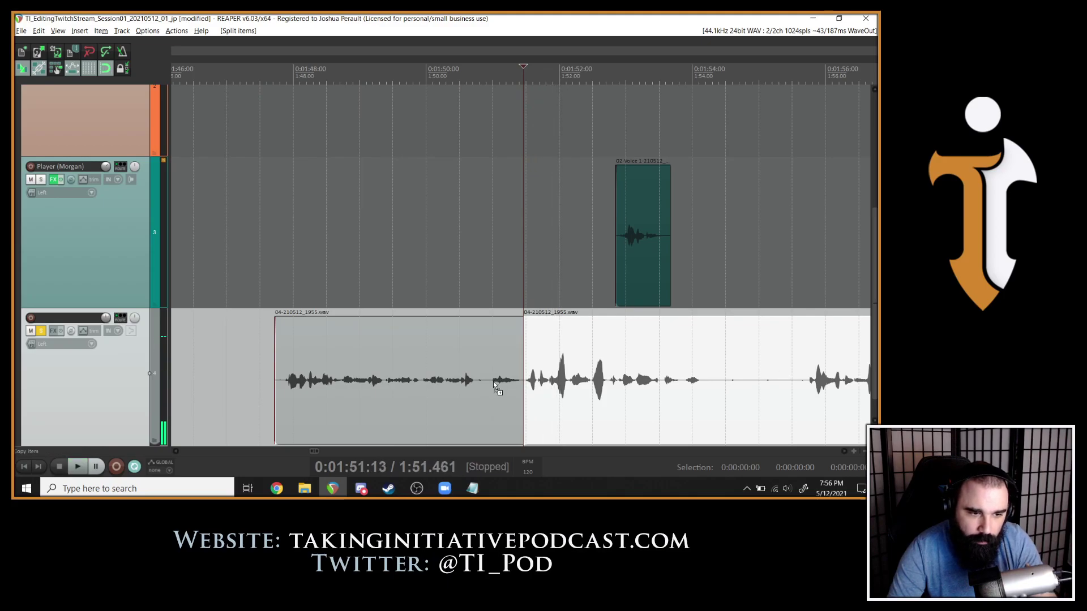
pyautogui.hotkey('ctrl', 'z')
# Split the second reading at about 0:01:51 and 0:01:55:21 and delete the piece in between.
pyautogui.click(491, 384)
pyautogui.press('space')
pyautogui.press('s')
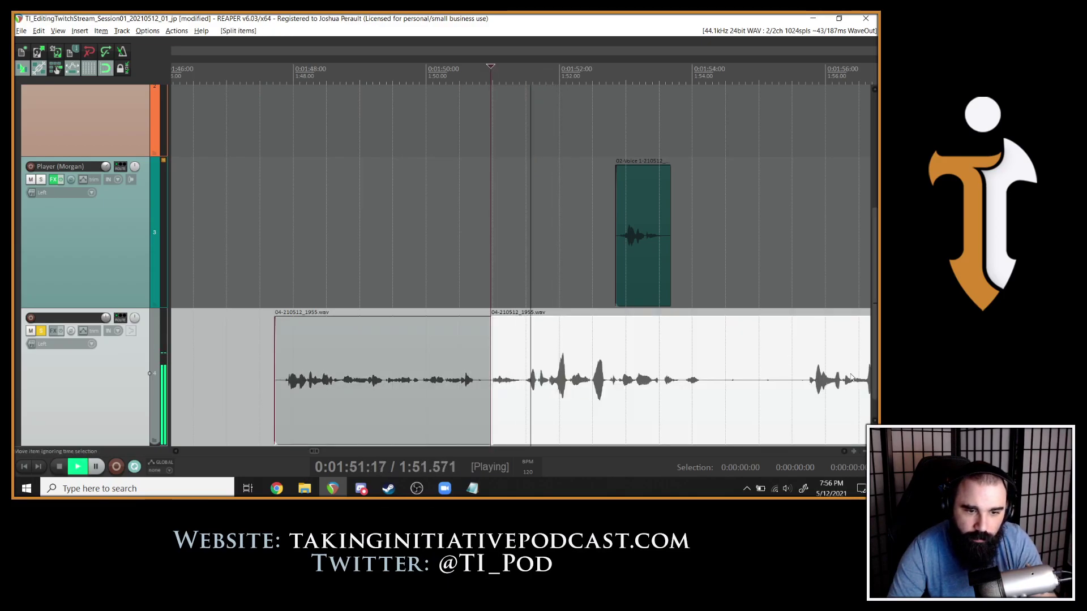
pyautogui.press('space')
pyautogui.click(809, 383)
pyautogui.press('space')
pyautogui.press('space')
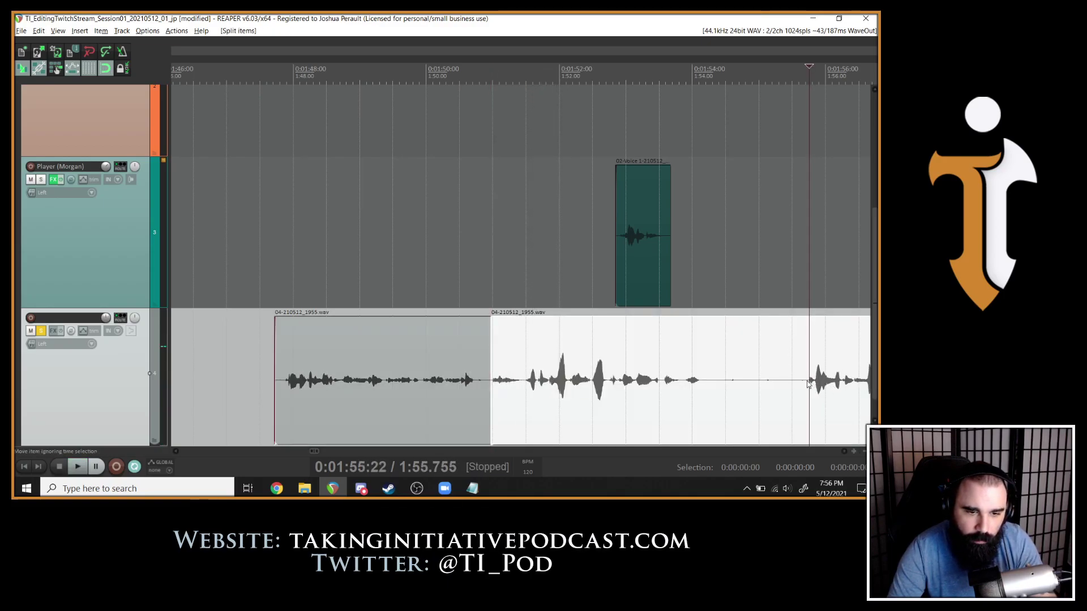
pyautogui.click(806, 383)
pyautogui.press('s')
pyautogui.click(747, 383)
pyautogui.press('Delete')
# Move the remaining last piece against the end of the second reading with a slight overlap, and play back the join.
pyautogui.moveTo(827, 390); pyautogui.dragTo(618, 374)
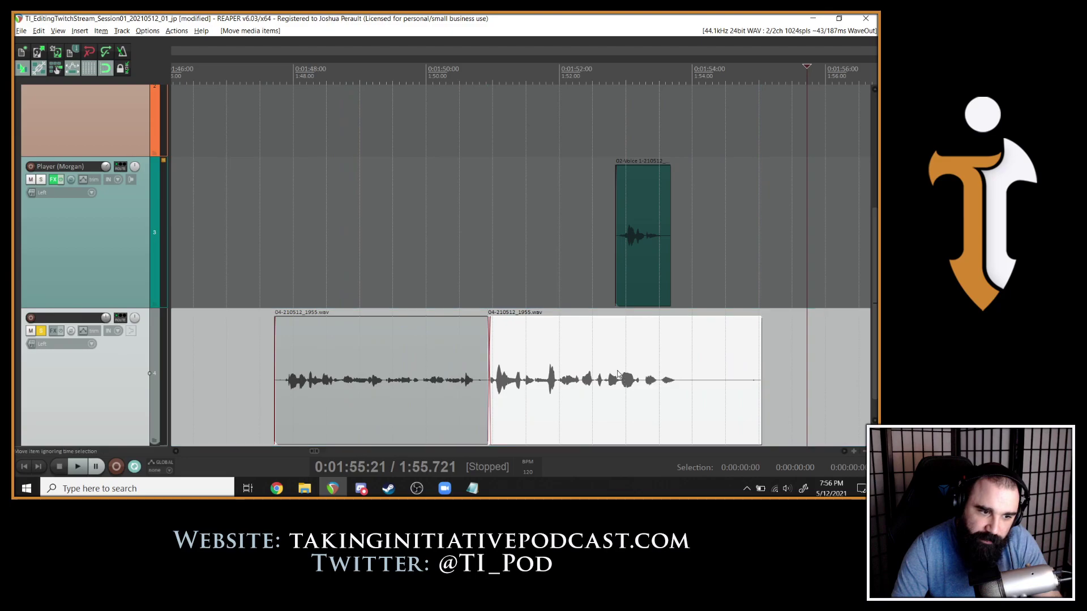
pyautogui.hscroll(5, 618, 375)
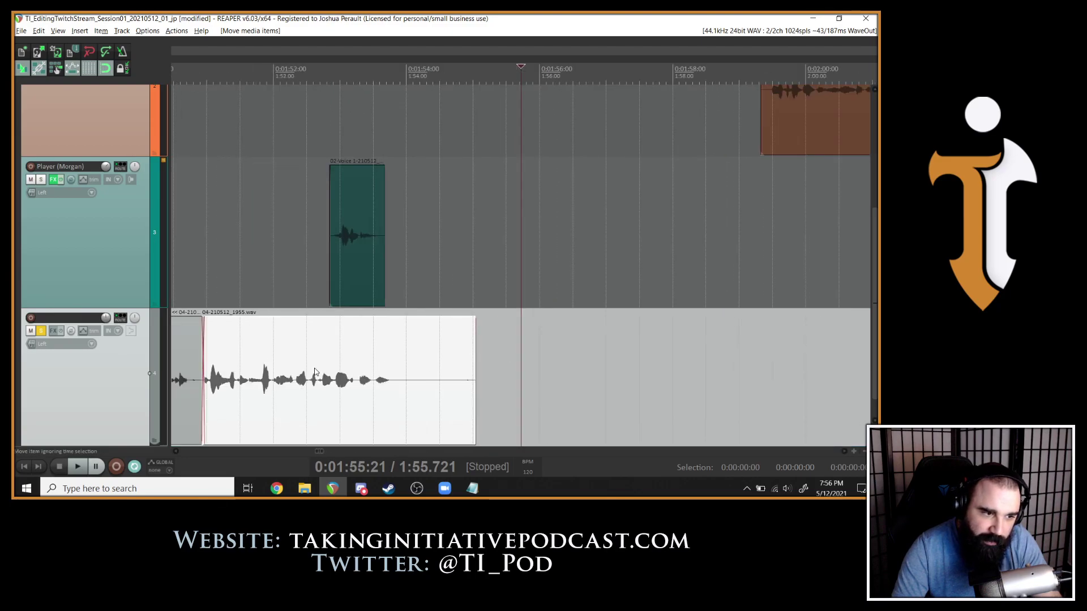
pyautogui.scroll(5, 212, 377)
pyautogui.moveTo(674, 359)
pyautogui.mouseDown()
pyautogui.moveTo(687, 359)
pyautogui.moveTo(672, 364)
pyautogui.mouseUp()
pyautogui.scroll(-5, 404, 380)
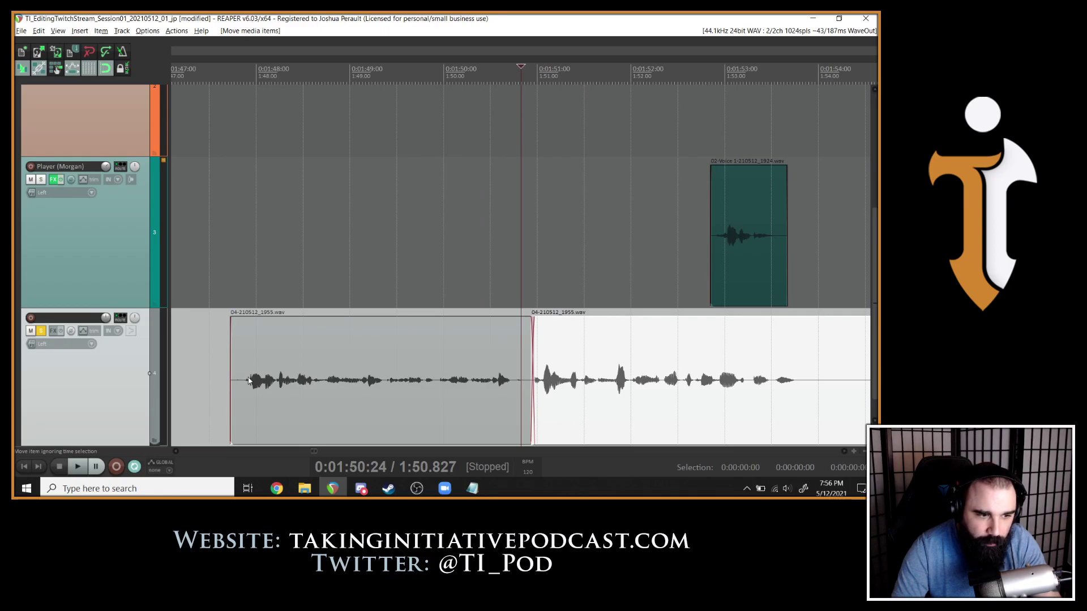
pyautogui.click(241, 381)
pyautogui.press('space')
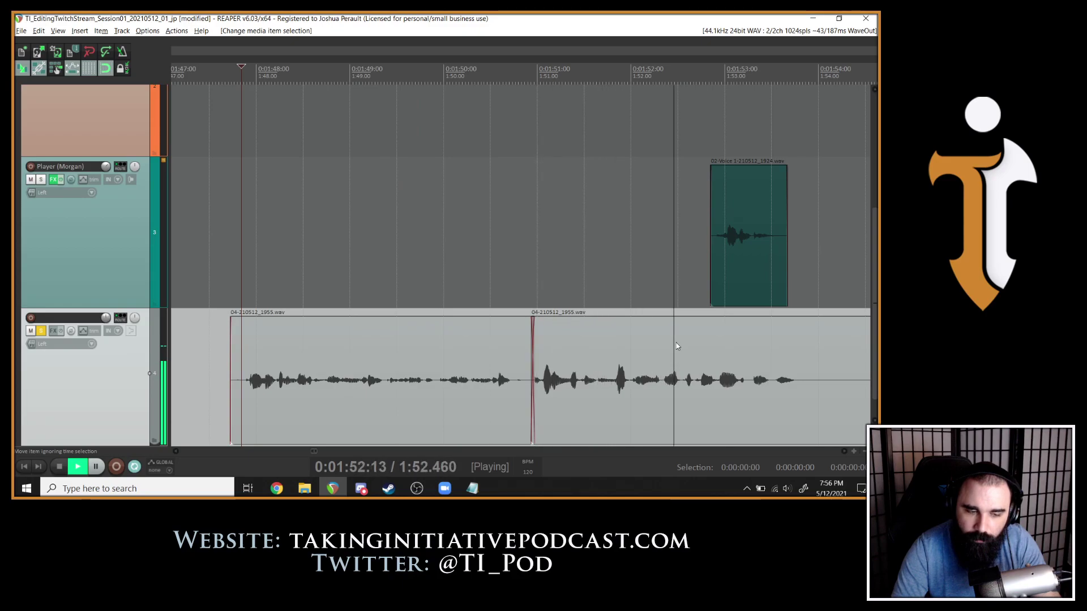
pyautogui.scroll(-3, 678, 346)
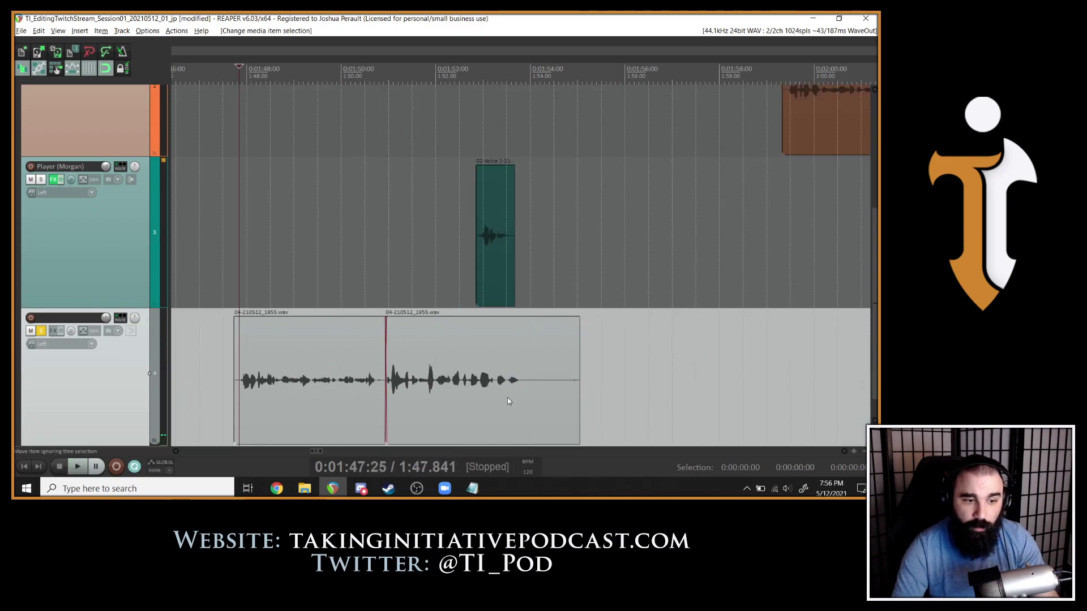
# Split the new take at about 0:01:54:00, then delete the silent tail and the unused first reading.
pyautogui.click(533, 396)
pyautogui.press('s')
pyautogui.scroll(-3, 447, 376)
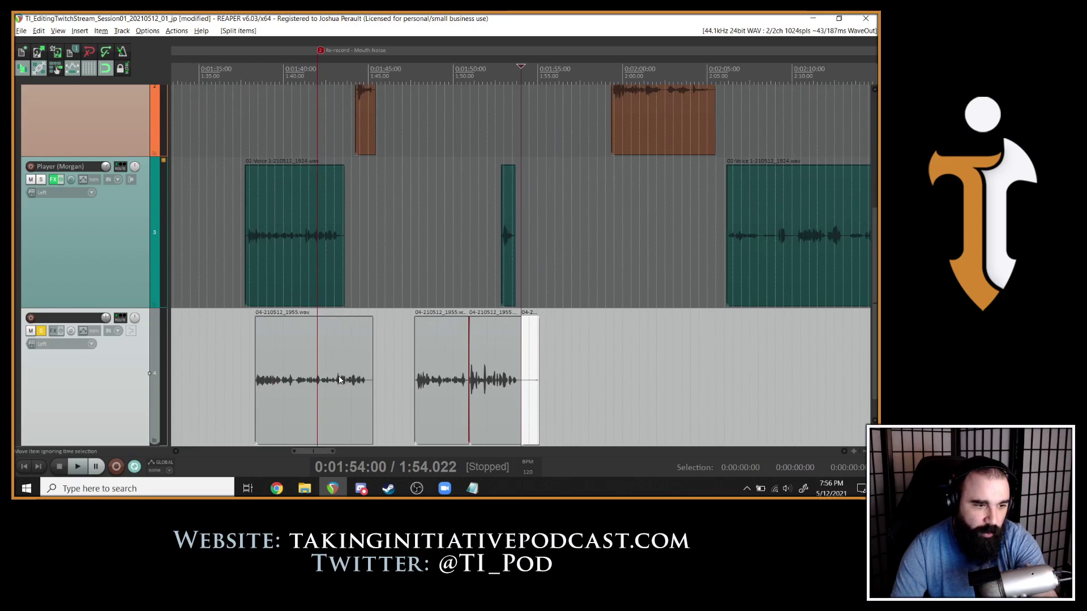
pyautogui.press('Delete')
pyautogui.click(339, 379)
pyautogui.press('Delete')
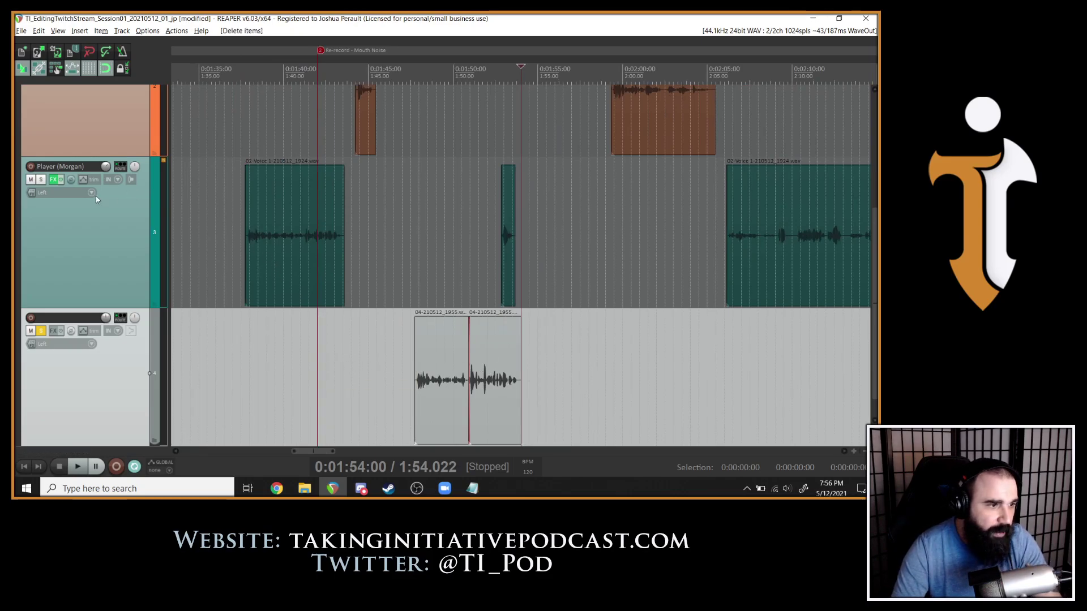
# Select both assembled pieces of the new reading and align their start with the original Player line at about 0:01:37.
pyautogui.click(306, 224)
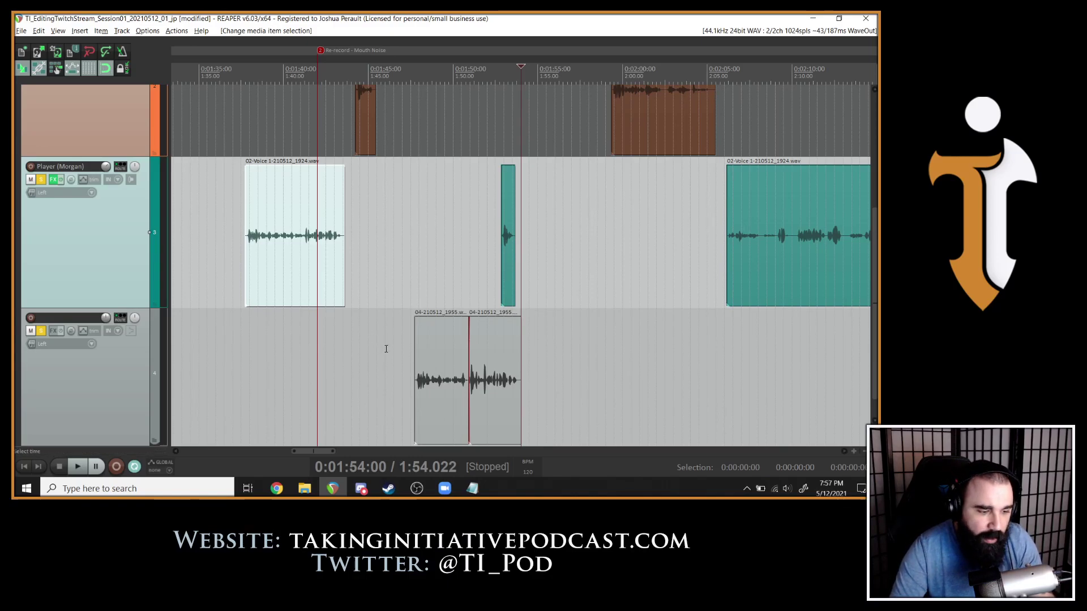
pyautogui.moveTo(351, 355); pyautogui.dragTo(730, 402)
pyautogui.click(437, 377)
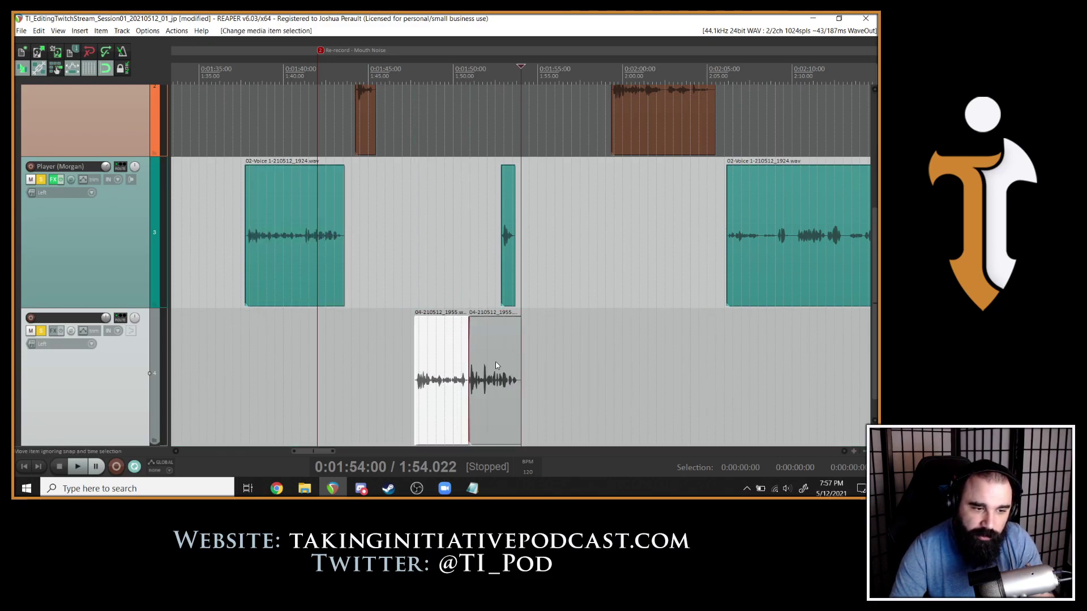
pyautogui.keyDown('ctrl'); pyautogui.click(498, 368); pyautogui.keyUp('ctrl')
pyautogui.scroll(3, 510, 357)
pyautogui.scroll(-3, 501, 353)
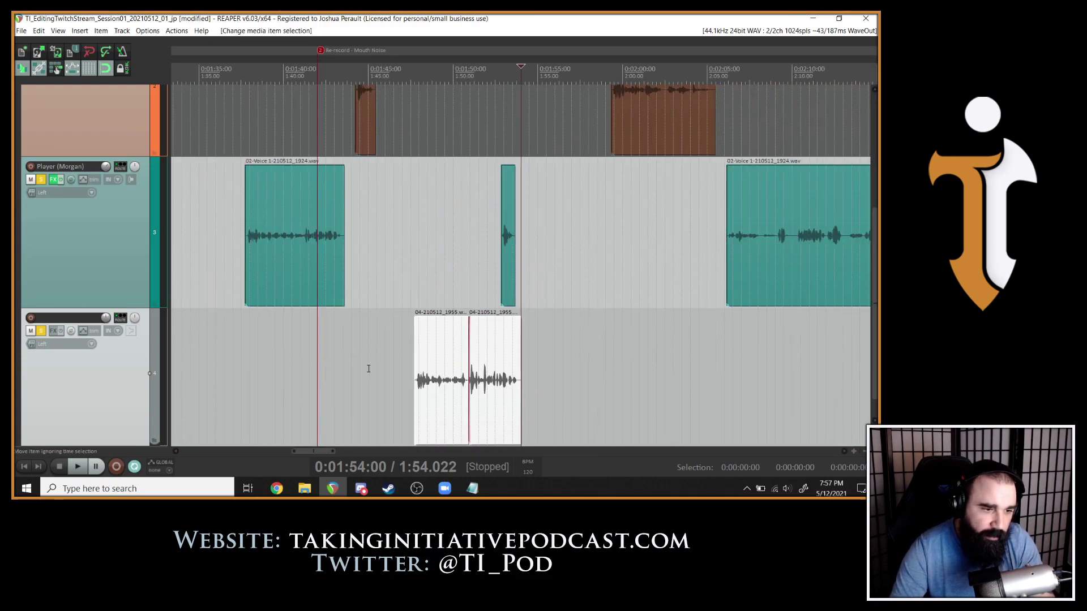
pyautogui.moveTo(441, 371); pyautogui.dragTo(269, 368)
pyautogui.scroll(5, 521, 340)
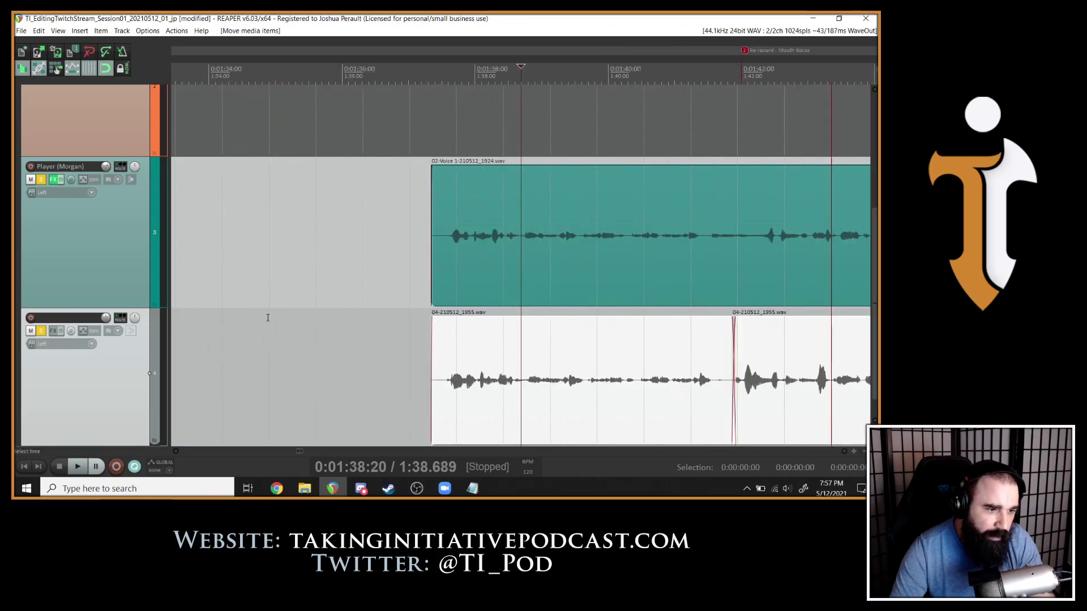
# Delete the original Player line and move both new pieces onto the Player track in its place.
pyautogui.click(519, 266)
pyautogui.scroll(-3, 636, 354)
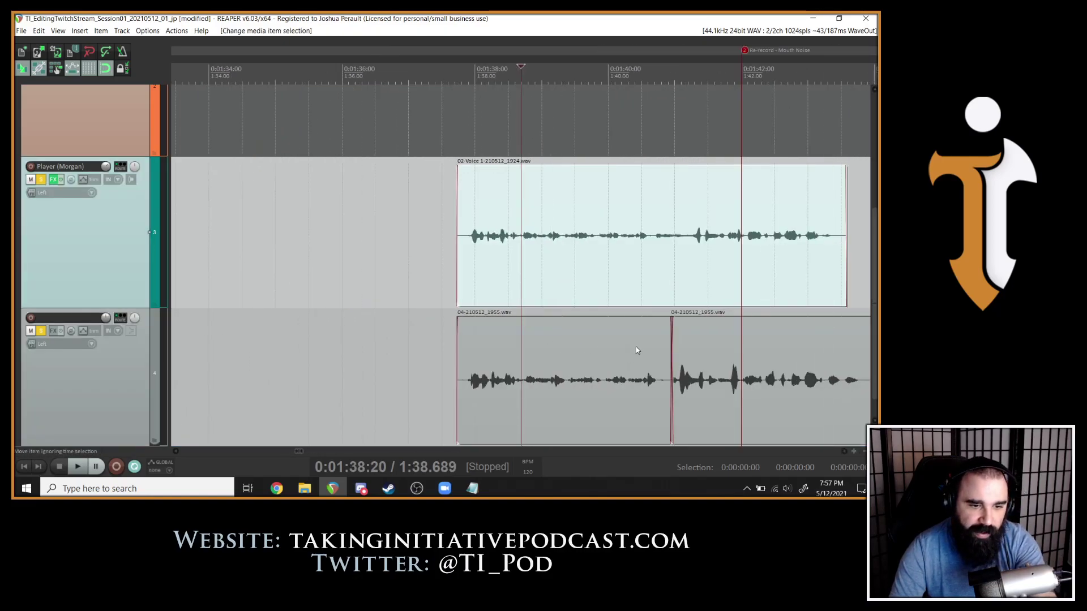
pyautogui.press('Delete')
pyautogui.moveTo(347, 359); pyautogui.dragTo(773, 404)
pyautogui.moveTo(755, 351); pyautogui.dragTo(756, 272)
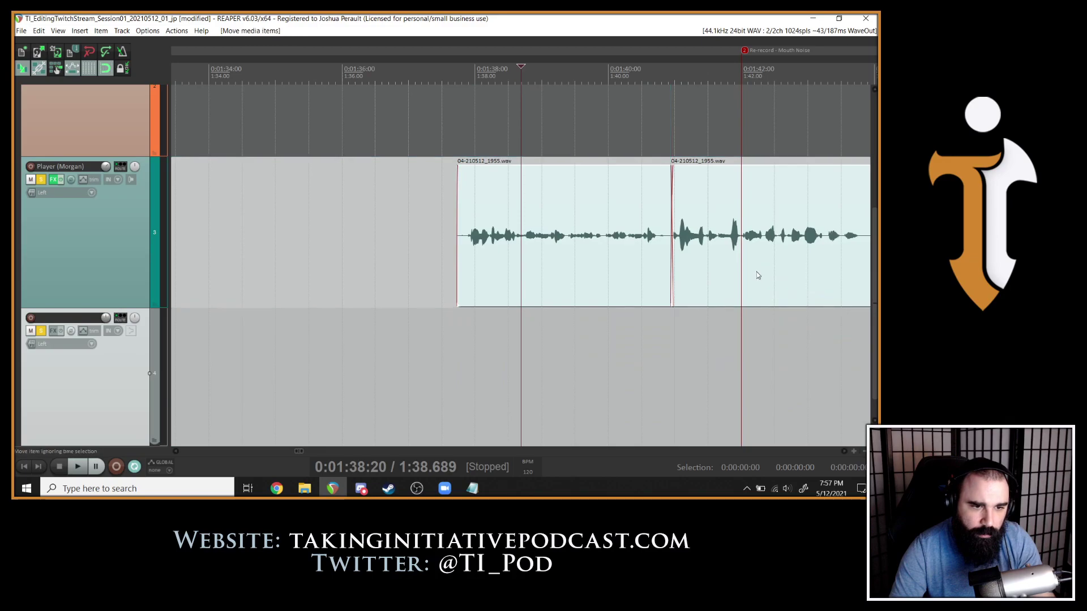
# Remove the Re-record - Mouth Noise marker from the timeline.
pyautogui.scroll(-5, 756, 272)
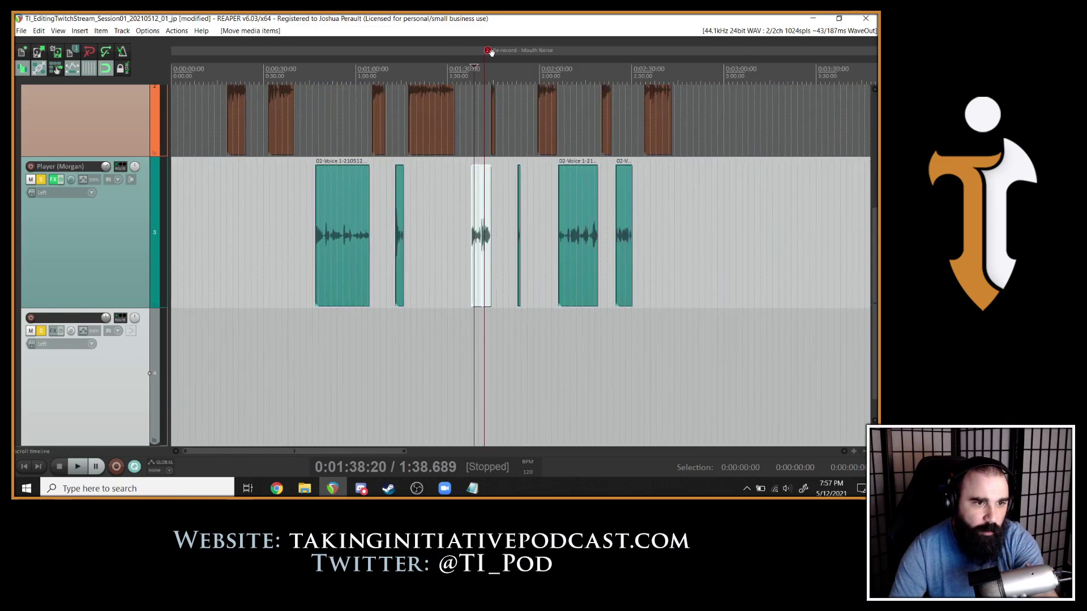
pyautogui.rightClick(491, 52)
pyautogui.click(512, 68)
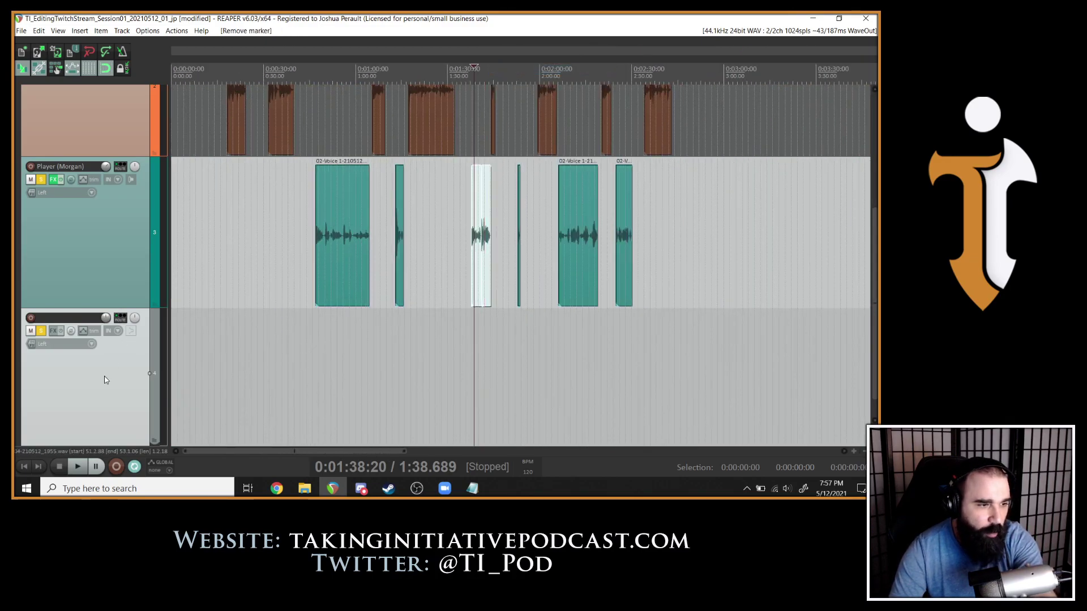
# Delete the emptied recording track and turn off solo on the Player track.
pyautogui.press('Delete')
pyautogui.scroll(3, 291, 279)
pyautogui.click(41, 179)
pyautogui.scroll(-6, 530, 183)
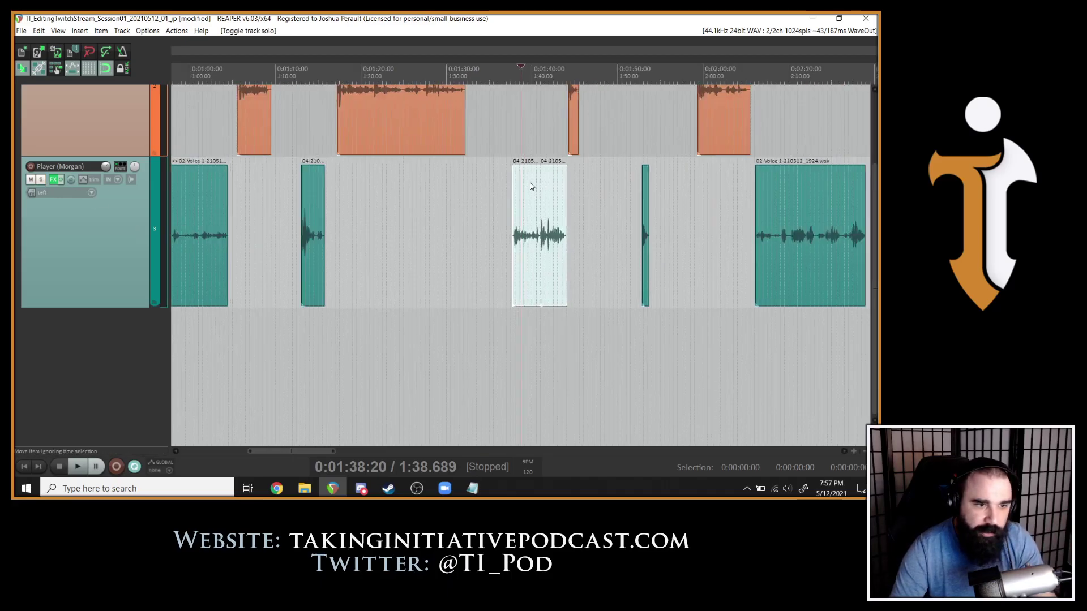
# Return to the project start and examine how the DM and Player clips are spaced across the whole timeline.
pyautogui.press('Home')
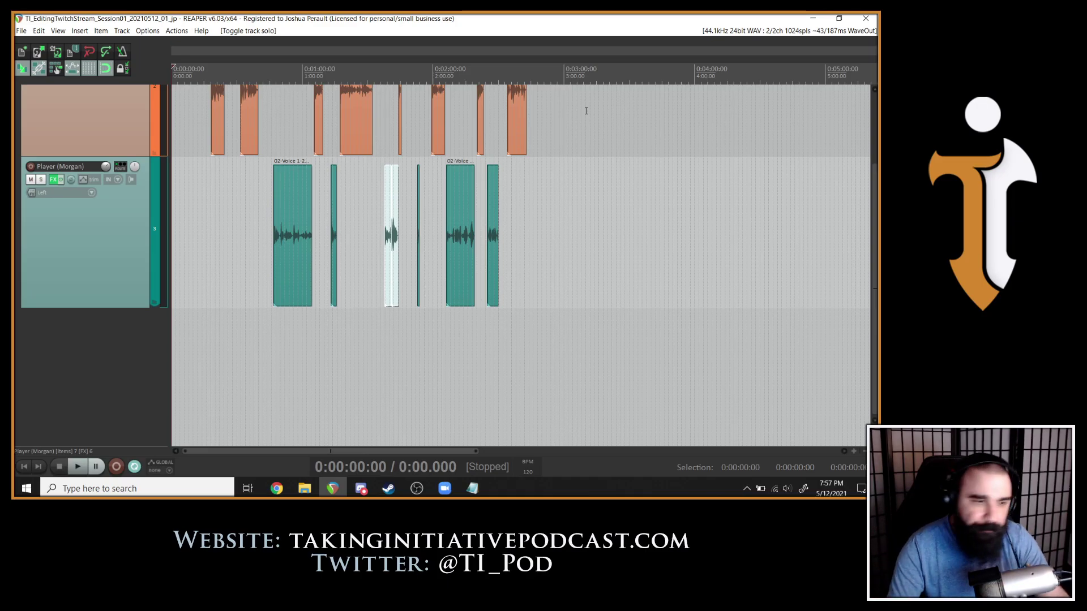
pyautogui.scroll(2, 578, 173)
pyautogui.scroll(3, 526, 192)
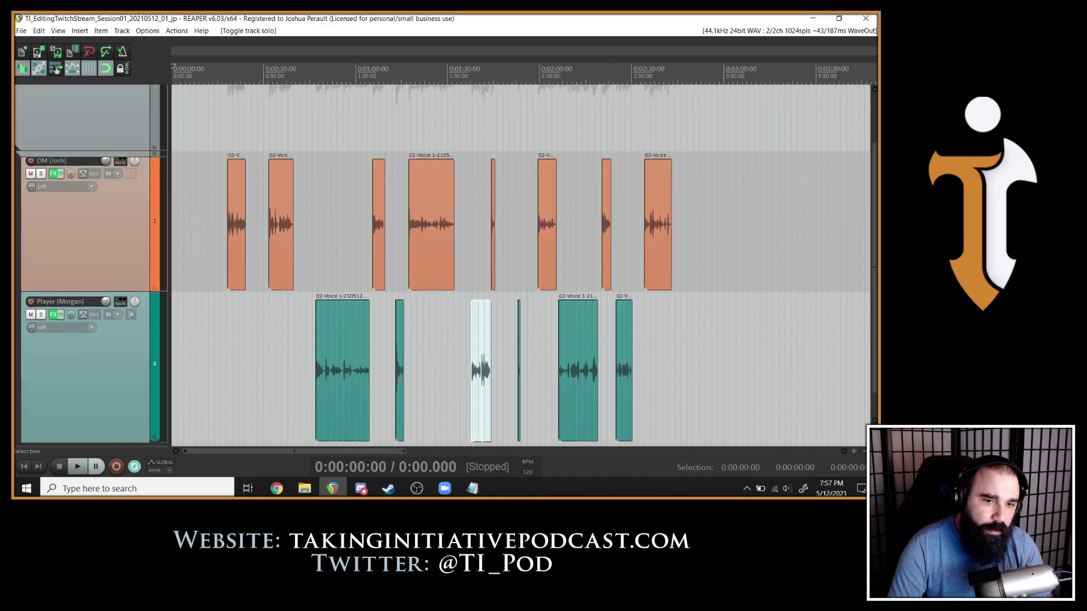
pyautogui.scroll(-3, 334, 186)
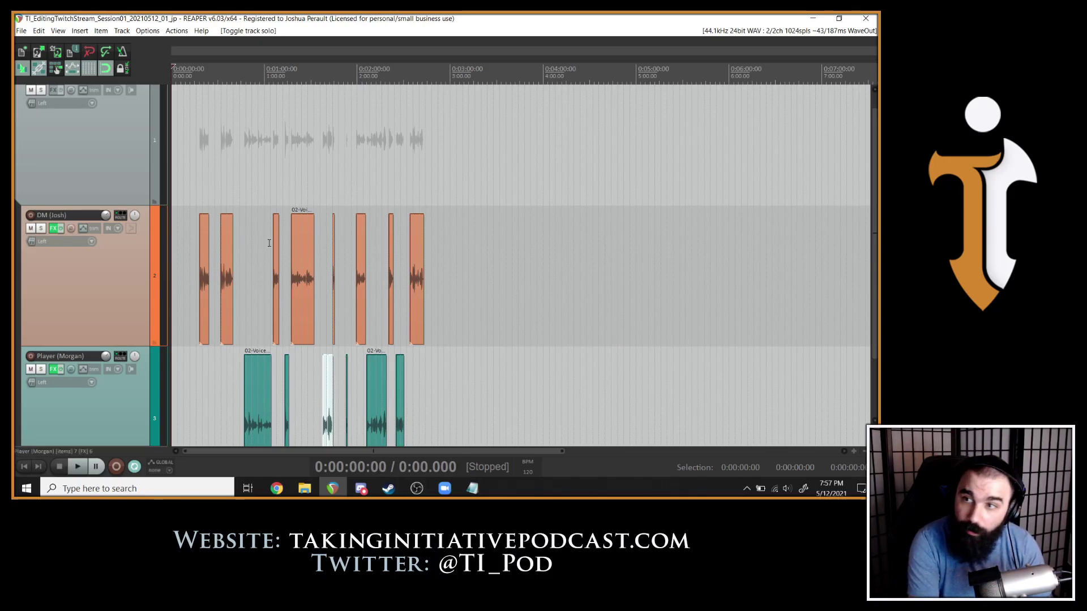
pyautogui.press('End')
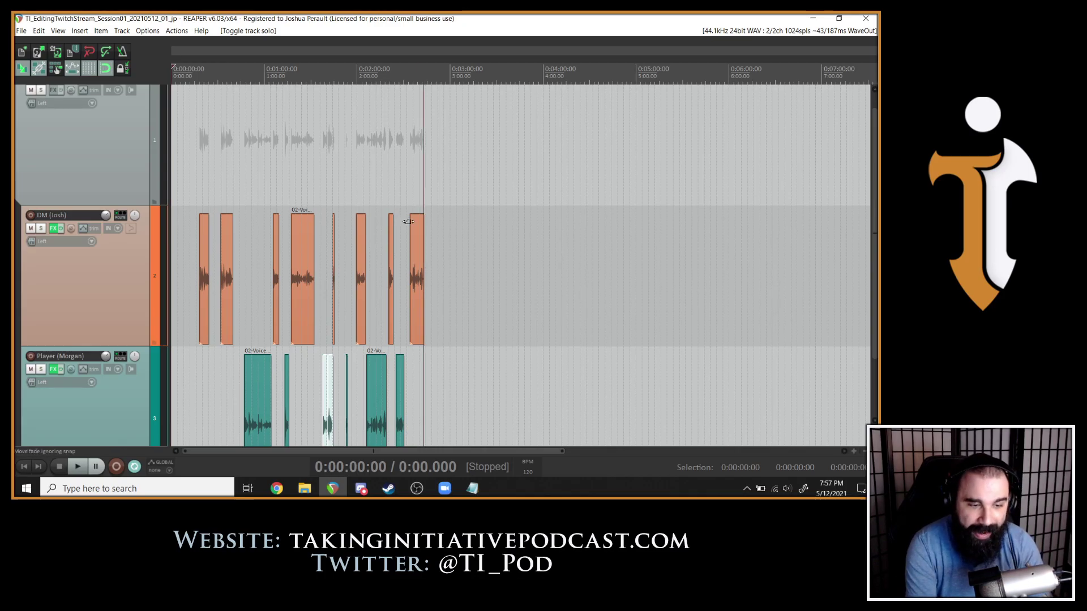
pyautogui.press('Home')
pyautogui.scroll(5, 478, 210)
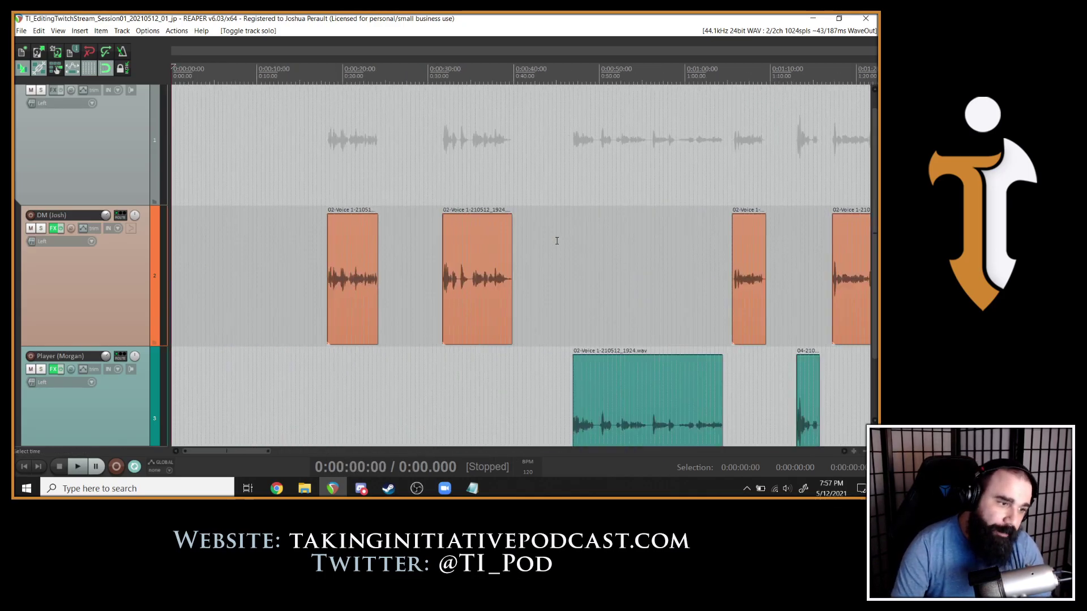
pyautogui.scroll(-2, 536, 263)
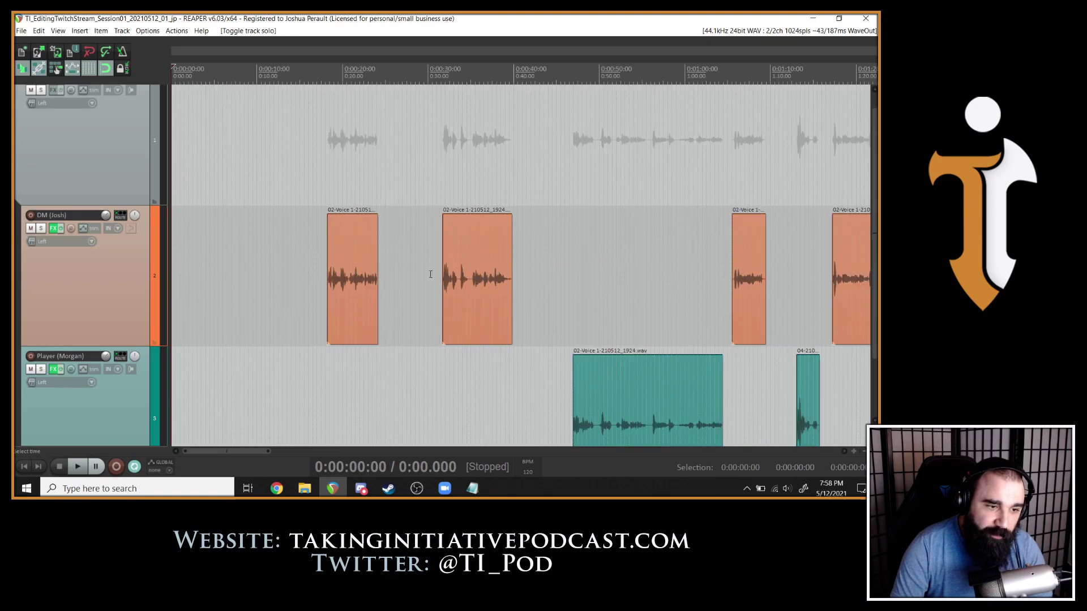
pyautogui.scroll(-3, 566, 266)
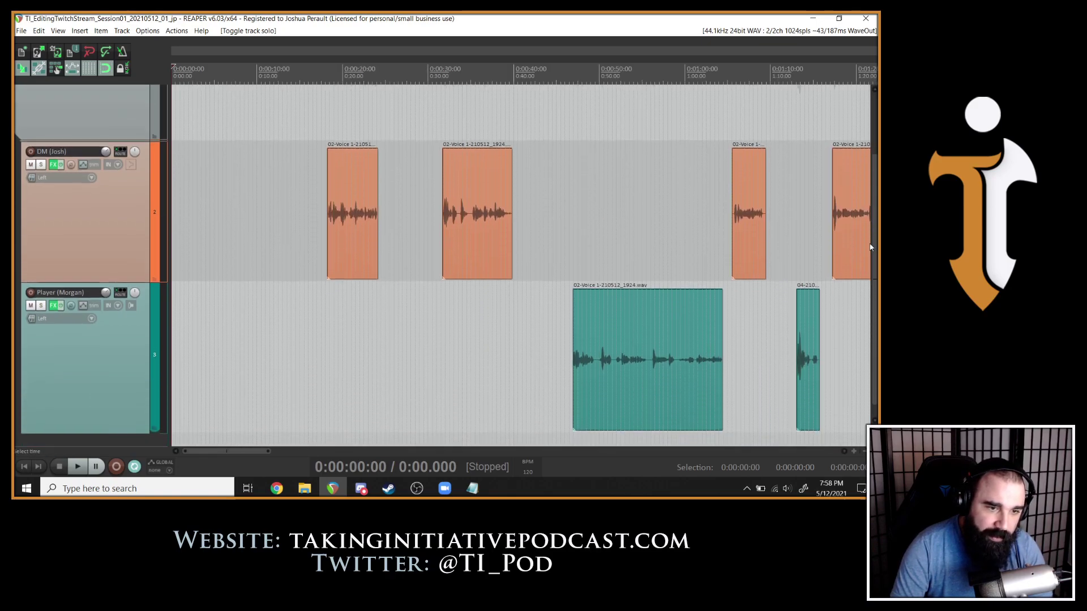
# Move the first DM clip to the project start and close the gaps before the second DM, first Player and third DM clips.
pyautogui.click(368, 206)
pyautogui.moveTo(368, 205); pyautogui.dragTo(209, 197)
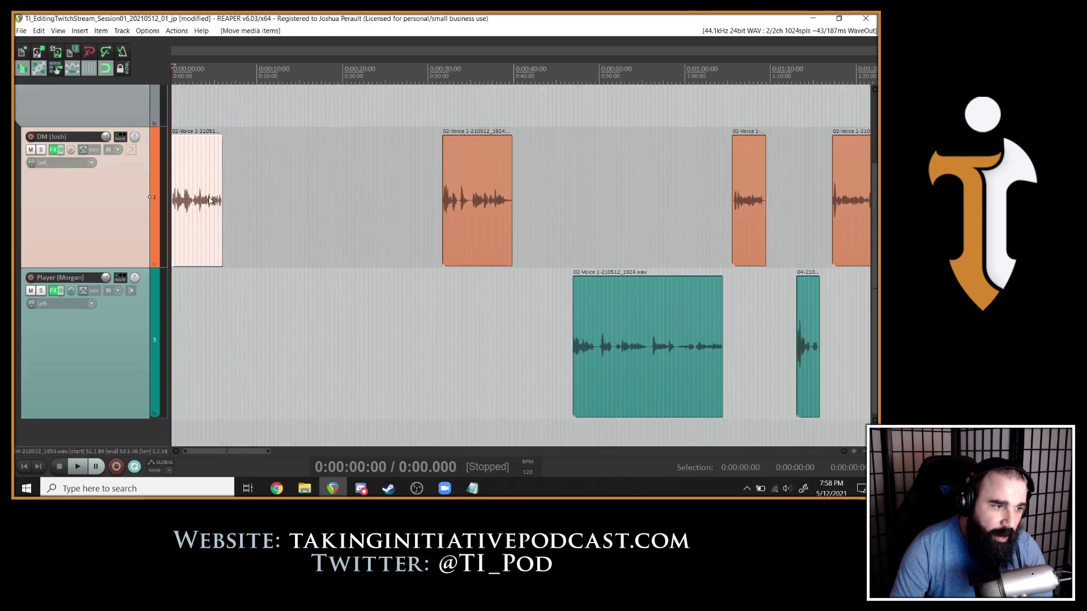
pyautogui.moveTo(471, 203); pyautogui.dragTo(254, 207)
pyautogui.moveTo(616, 330); pyautogui.dragTo(343, 328)
pyautogui.moveTo(741, 192); pyautogui.dragTo(461, 189)
pyautogui.scroll(-3, 618, 181)
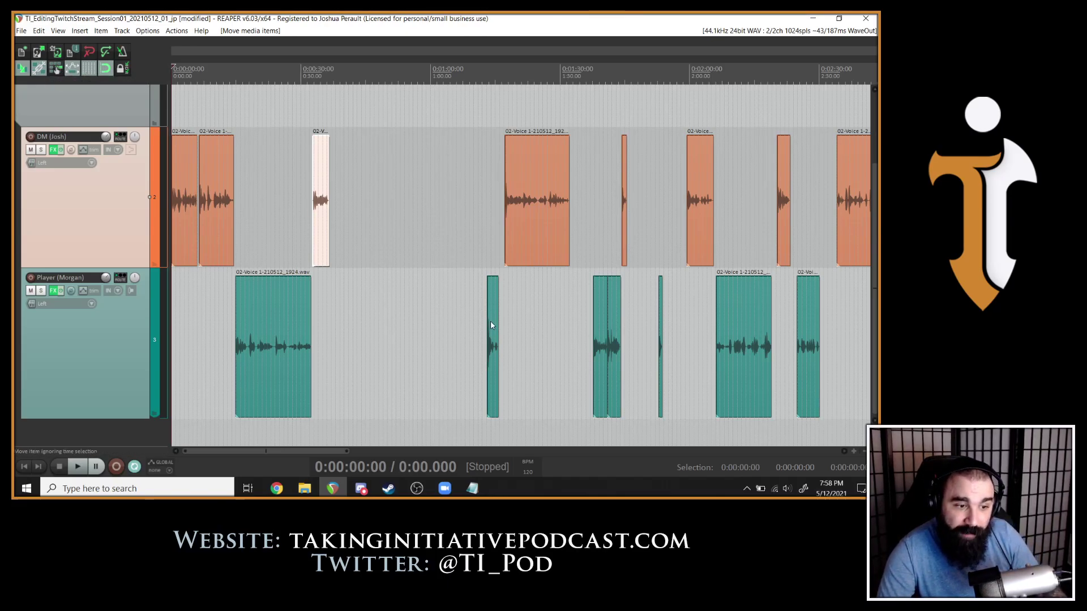
# Try moving the short second Player clip earlier on its own and undo the move.
pyautogui.moveTo(491, 326); pyautogui.dragTo(460, 329)
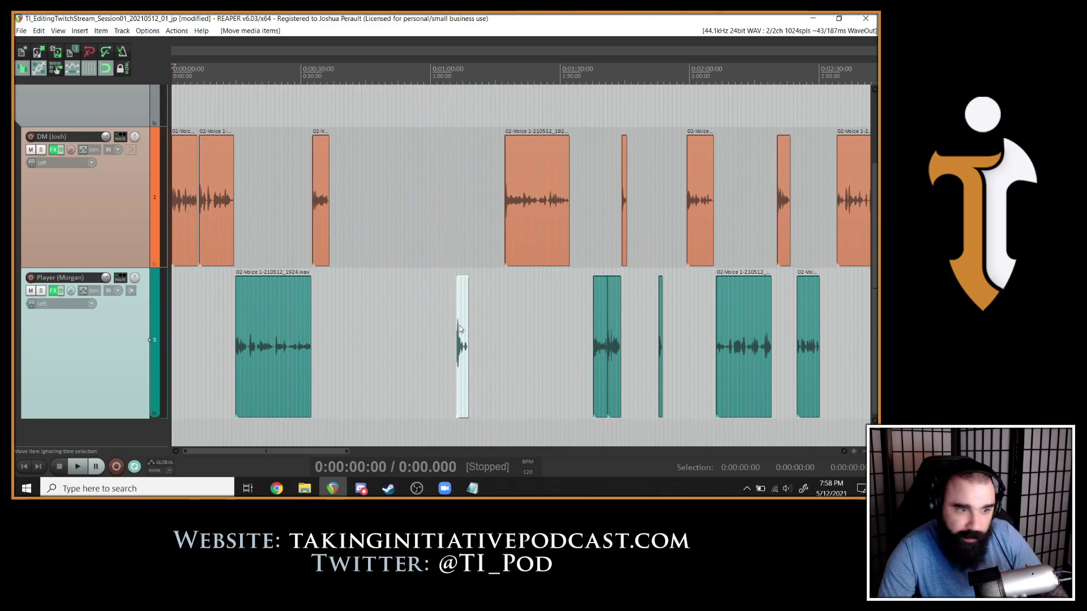
pyautogui.hotkey('ctrl', 'z')
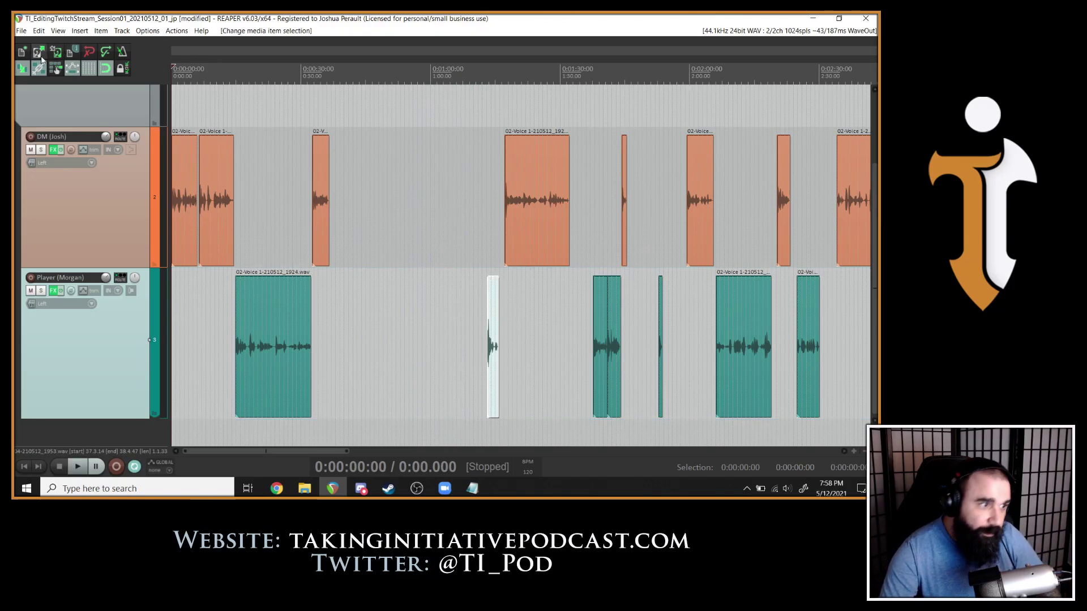
# Turn on per-track ripple editing and test it by moving two short Player clips, undoing each move.
pyautogui.click(56, 71)
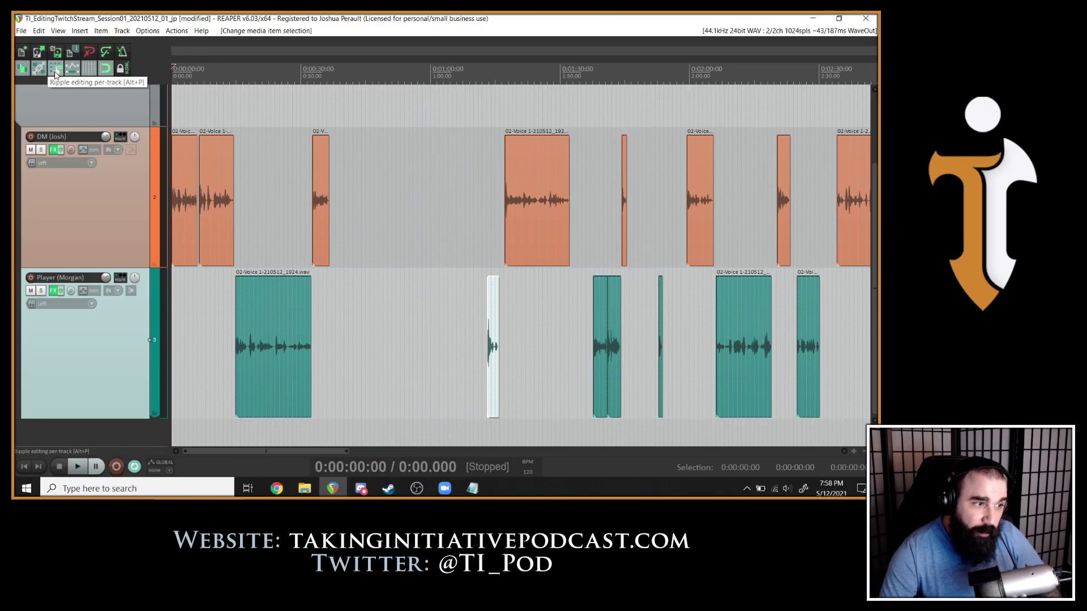
pyautogui.moveTo(494, 337); pyautogui.dragTo(450, 337)
pyautogui.hotkey('ctrl', 'z')
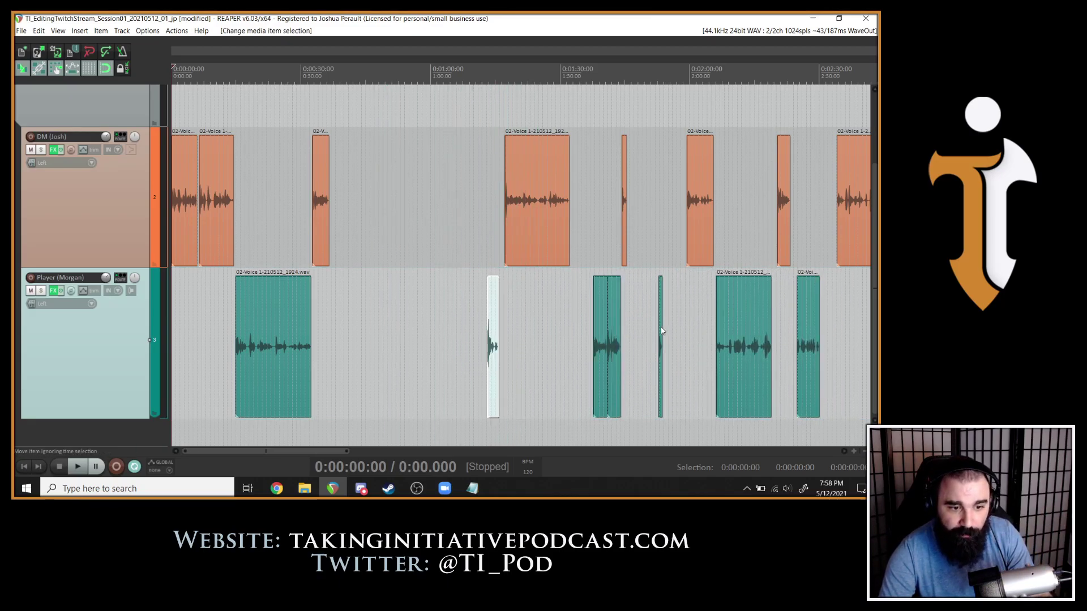
pyautogui.moveTo(661, 331); pyautogui.dragTo(717, 334)
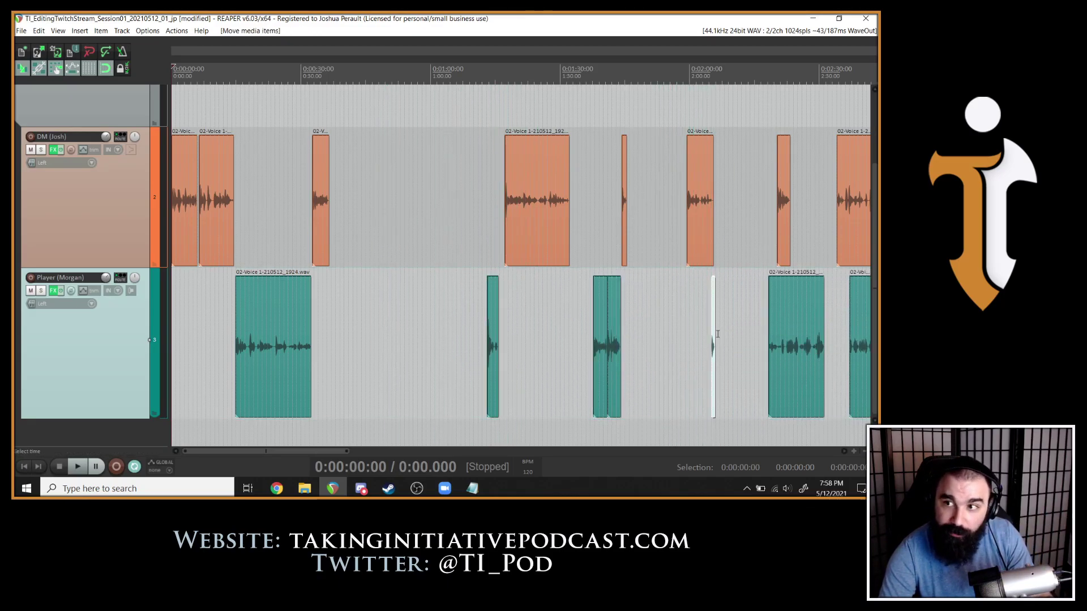
pyautogui.hotkey('ctrl', 'z')
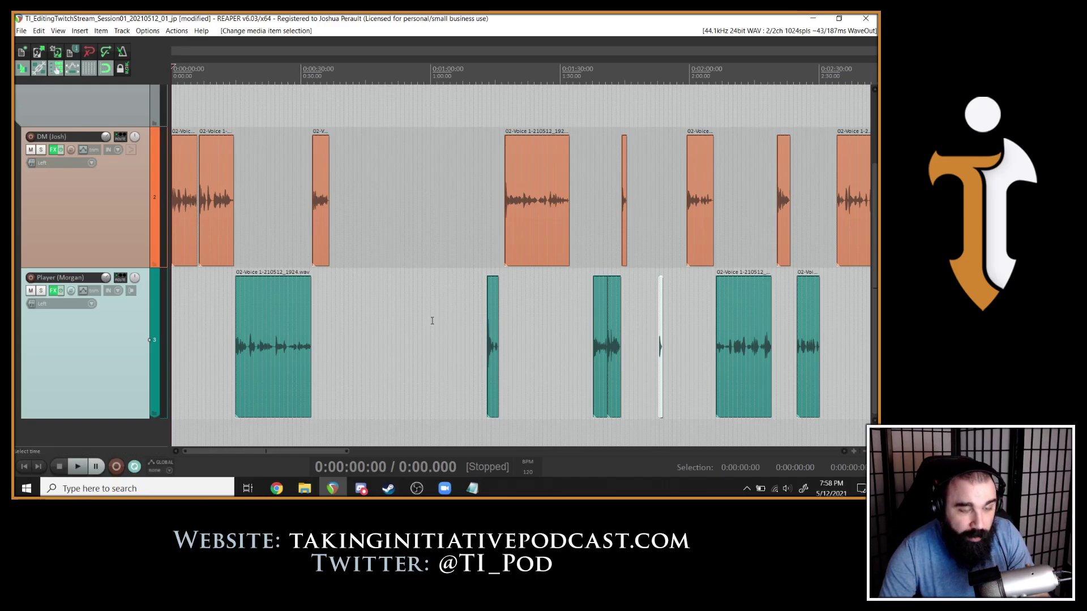
# With ripple editing across all tracks, move the short second Player clip back to just after the third DM clip, at about 0:00:37.
pyautogui.moveTo(496, 335); pyautogui.dragTo(453, 354)
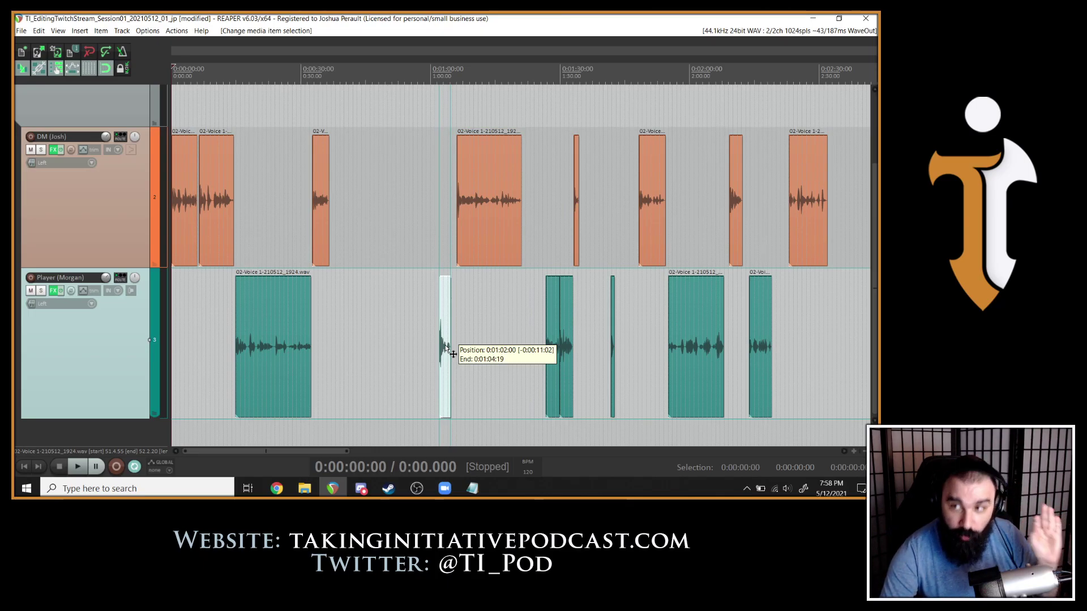
pyautogui.moveTo(453, 354); pyautogui.dragTo(453, 354)
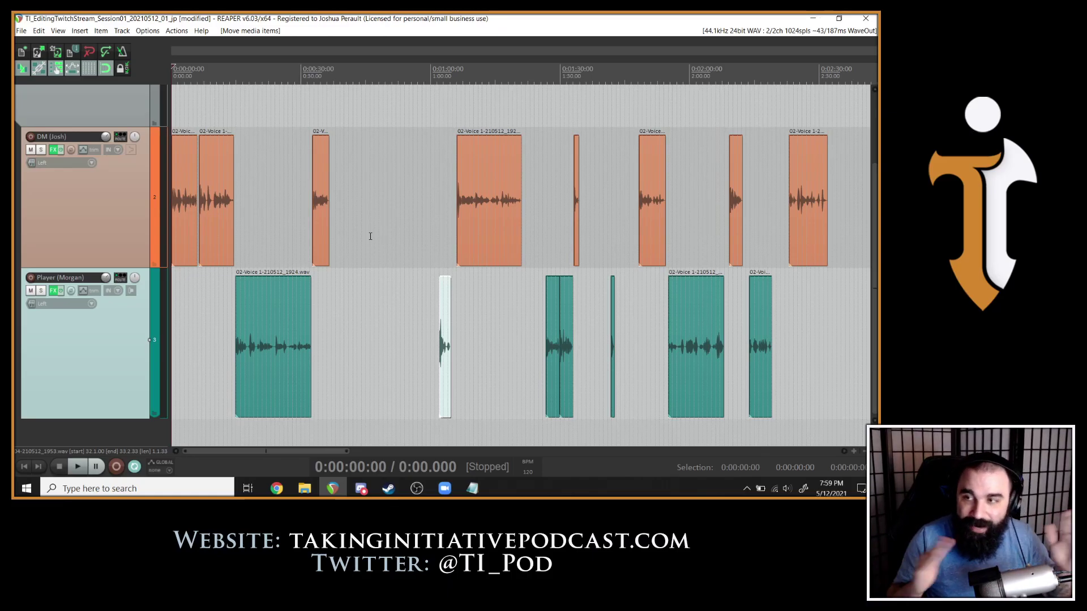
pyautogui.moveTo(446, 328); pyautogui.dragTo(337, 323)
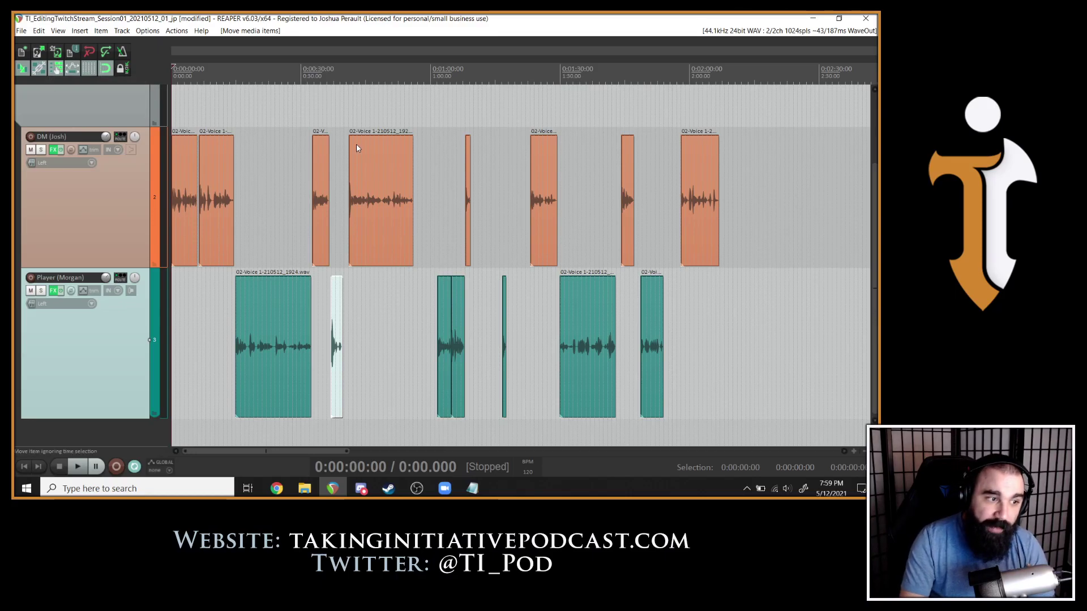
# Nudge the short second Player clip slightly earlier to tighten its gap after the third DM clip.
pyautogui.scroll(6, 357, 148)
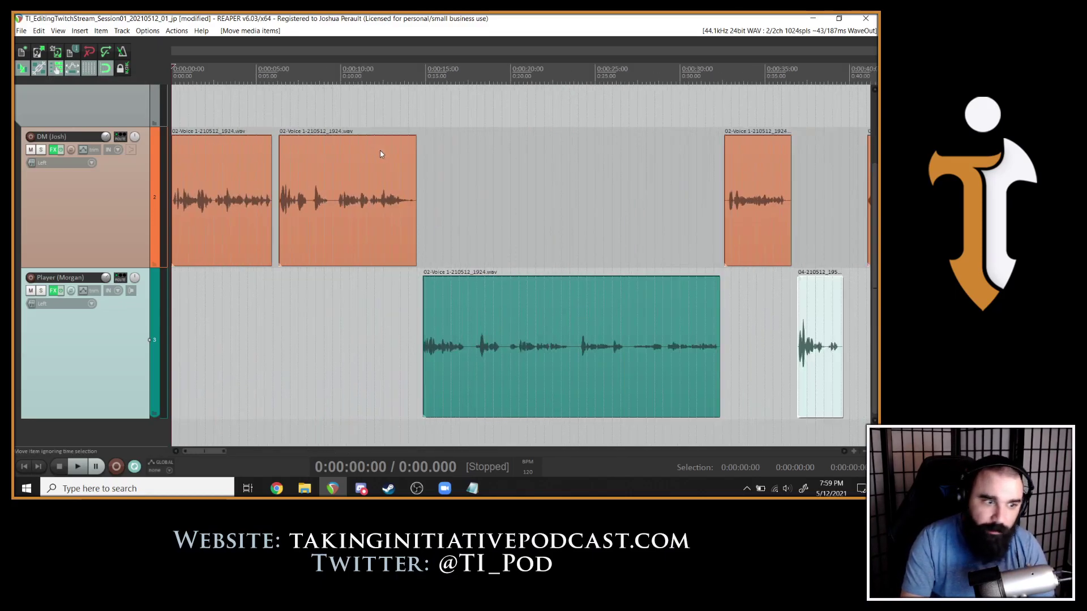
pyautogui.scroll(-6, 683, 204)
pyautogui.click(498, 299)
pyautogui.scroll(6, 517, 299)
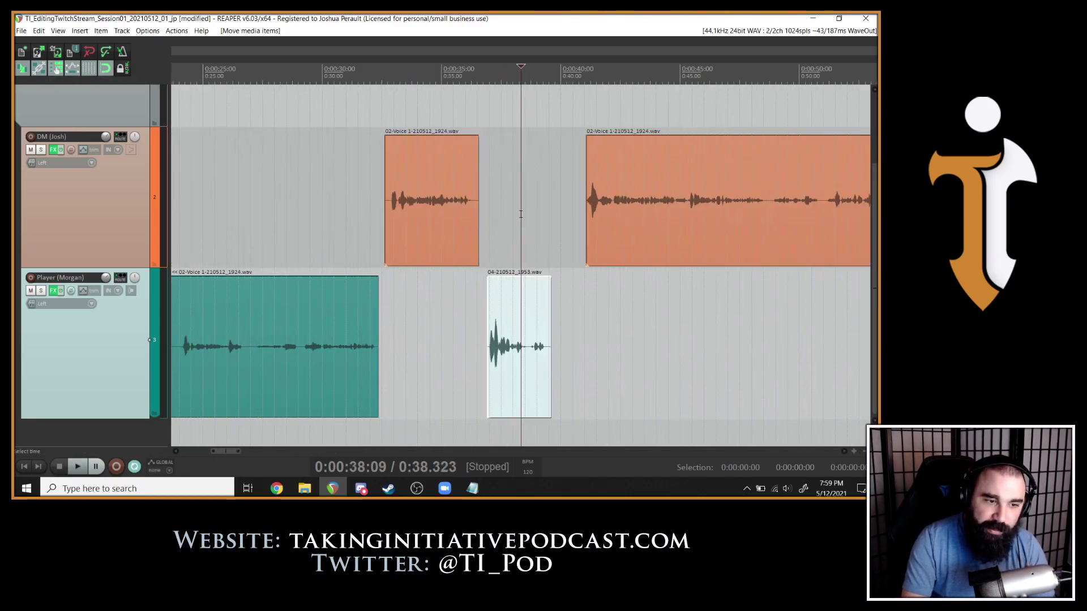
pyautogui.moveTo(516, 299); pyautogui.dragTo(514, 303)
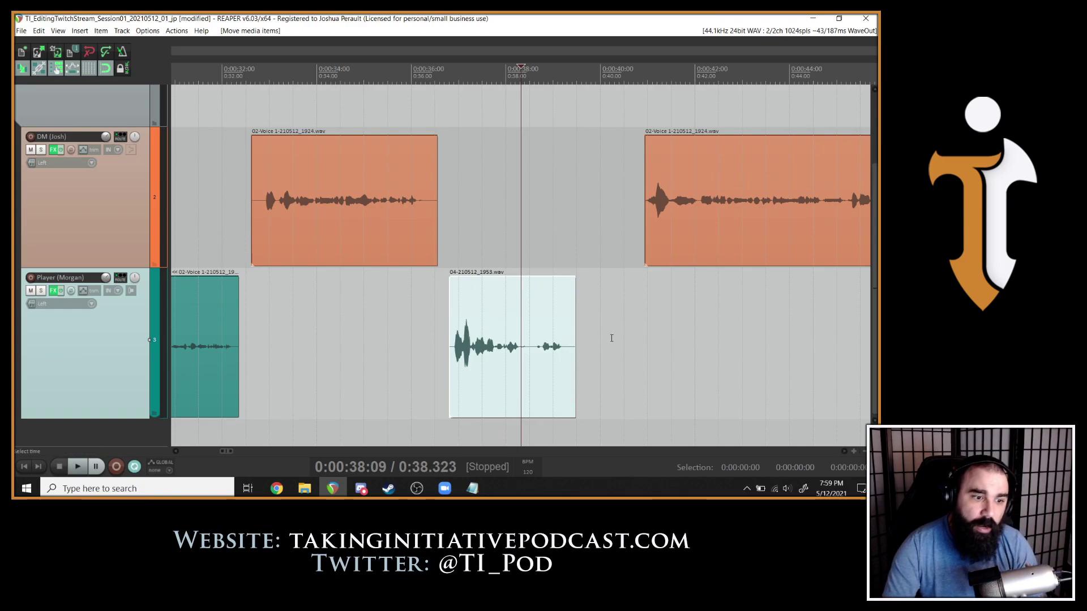
pyautogui.scroll(-2, 606, 256)
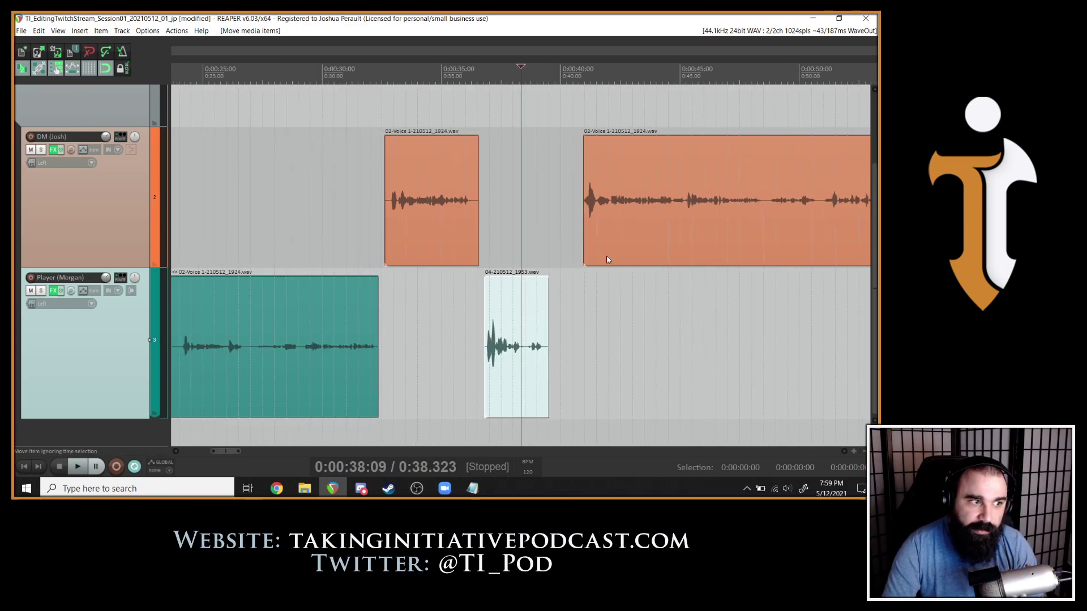
# Move the long fourth DM clip close behind the short Player clip, and the two-piece re-recorded Player line close behind that DM clip.
pyautogui.moveTo(627, 235); pyautogui.dragTo(599, 232)
pyautogui.scroll(-3, 600, 233)
pyautogui.moveTo(705, 327); pyautogui.dragTo(654, 328)
pyautogui.scroll(3, 638, 296)
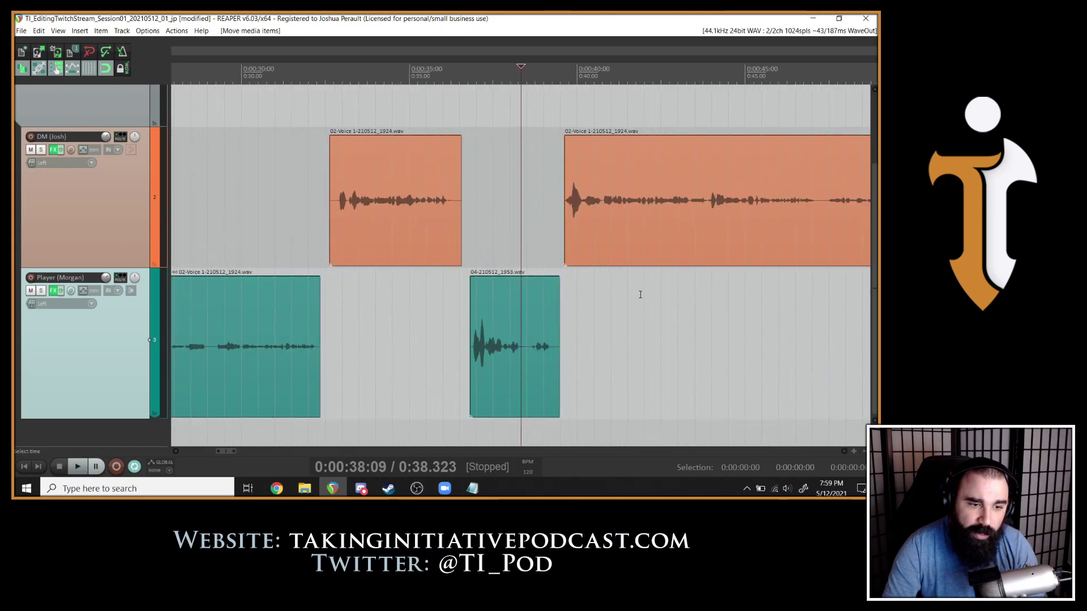
pyautogui.scroll(-2, 692, 282)
pyautogui.click(727, 281)
pyautogui.scroll(4, 727, 280)
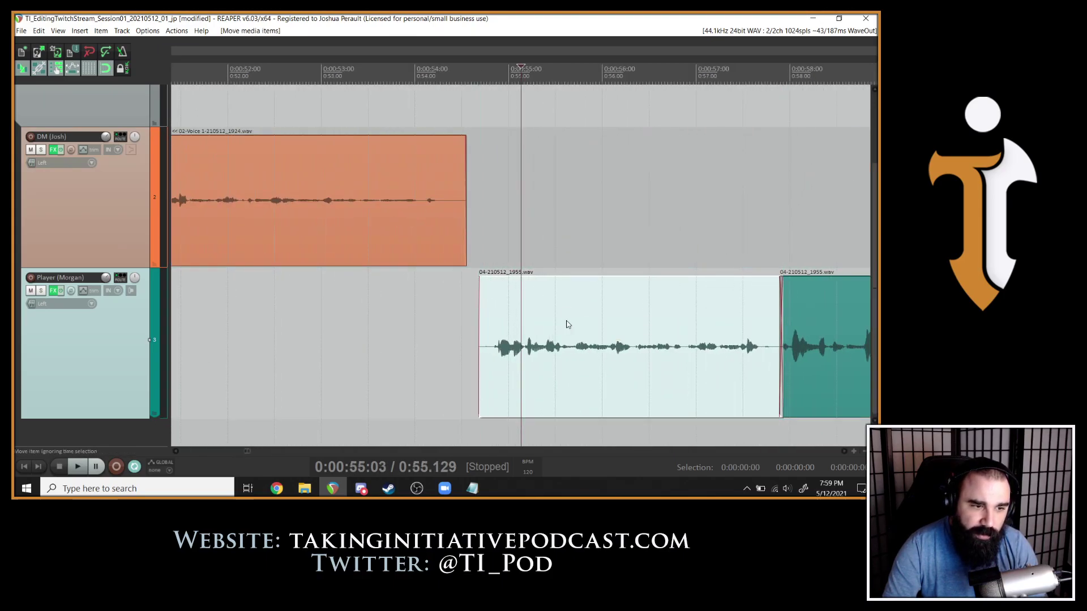
# Move the short fifth DM clip close behind the re-recorded Player line, and the short Player clip close behind that DM clip.
pyautogui.scroll(-3, 571, 320)
pyautogui.moveTo(689, 203); pyautogui.dragTo(686, 200)
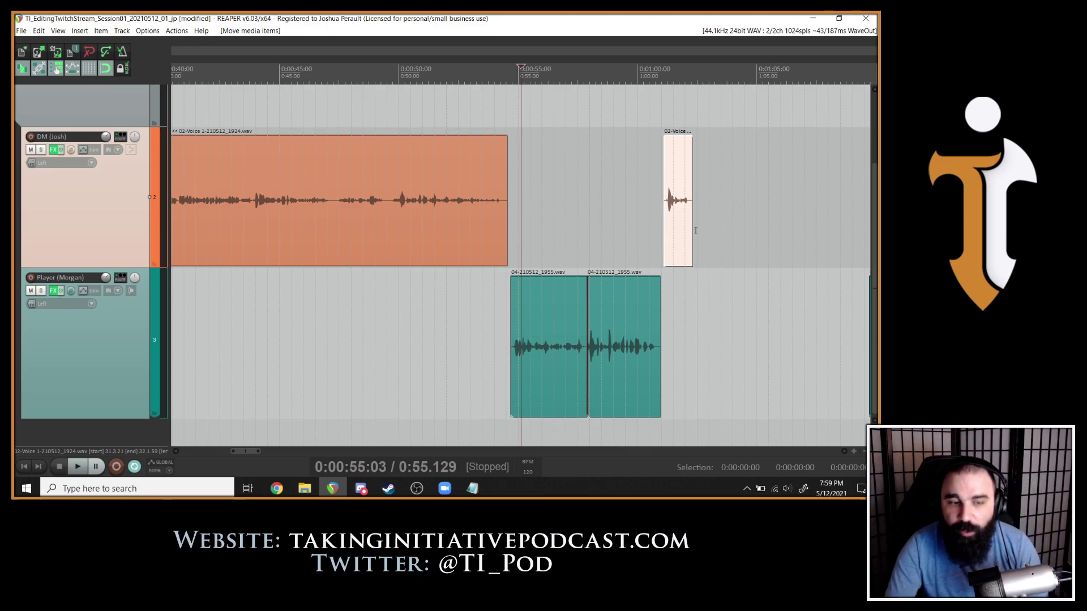
pyautogui.scroll(-4, 723, 221)
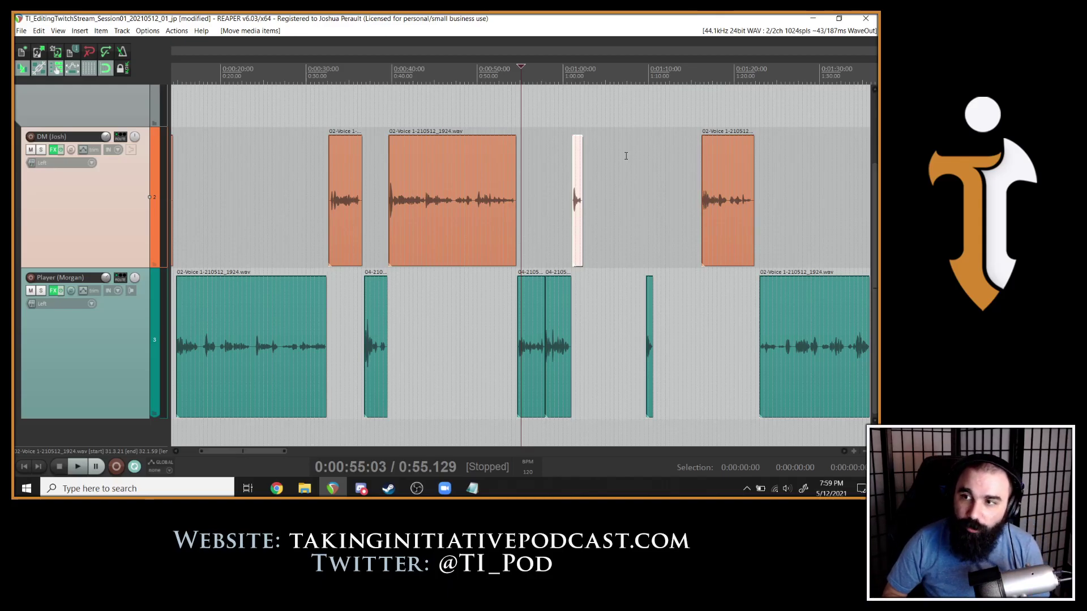
pyautogui.click(582, 156)
pyautogui.scroll(5, 594, 169)
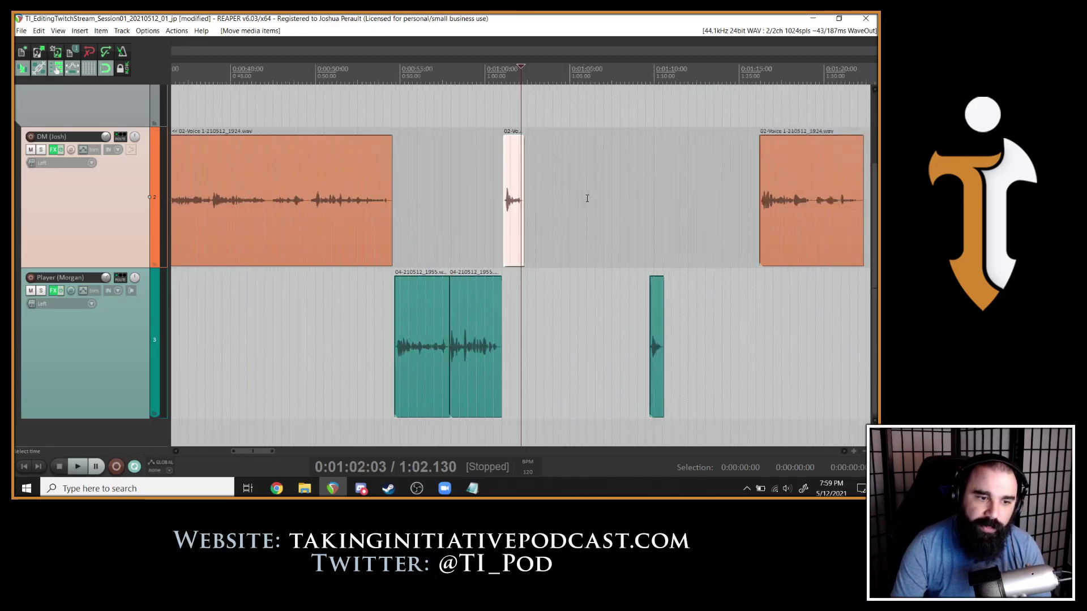
pyautogui.scroll(-2, 860, 302)
pyautogui.moveTo(790, 315); pyautogui.dragTo(540, 309)
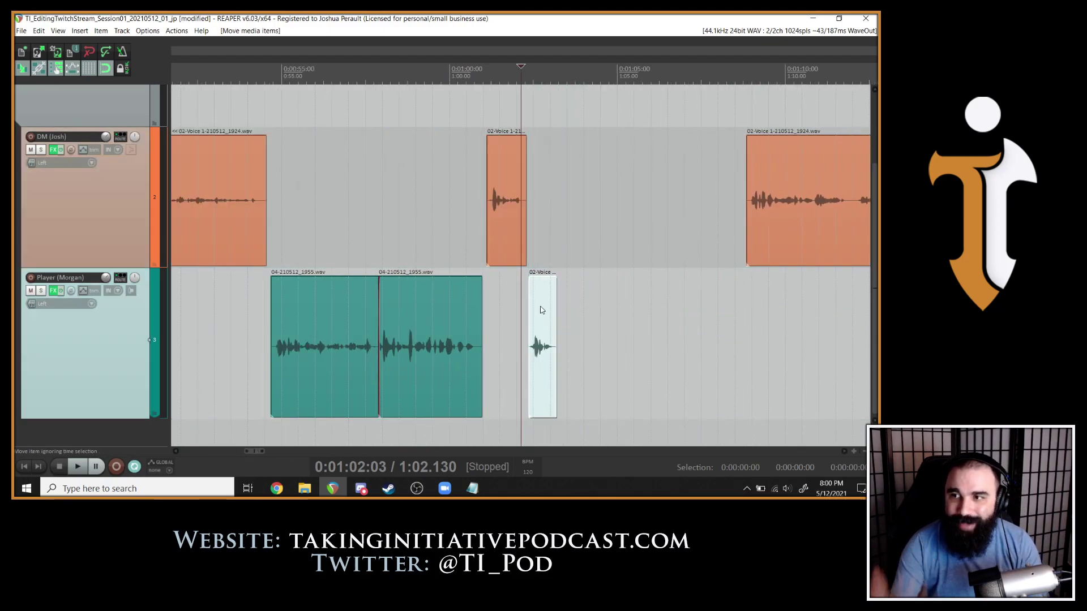
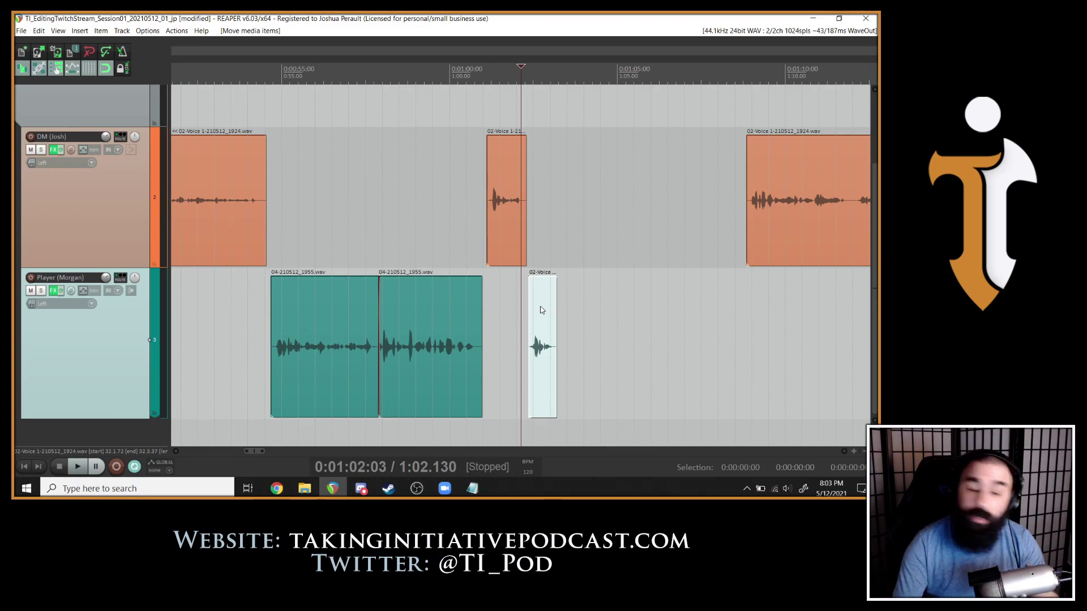
# Move the sixth DM clip close behind the short Player clip, and the long Player clip close behind that DM clip.
pyautogui.scroll(-4, 543, 244)
pyautogui.moveTo(673, 220); pyautogui.dragTo(571, 218)
pyautogui.moveTo(689, 322); pyautogui.dragTo(656, 323)
pyautogui.scroll(-1, 694, 258)
# Close the gaps before the last two DM clips and the Player clip between them, and save the project from the start position.
pyautogui.click(774, 71)
pyautogui.scroll(5, 655, 231)
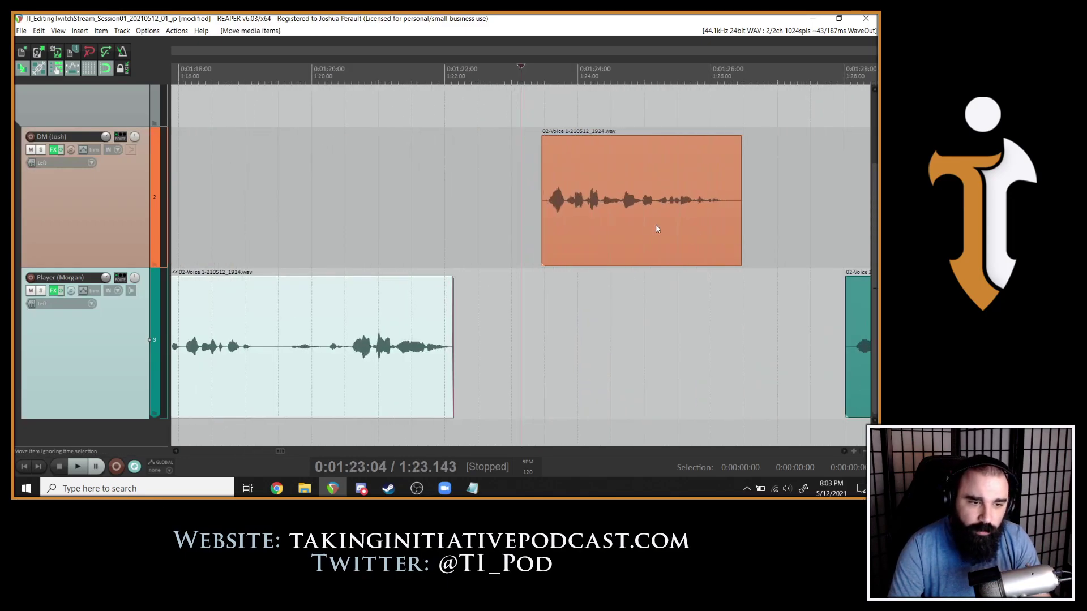
pyautogui.moveTo(651, 229); pyautogui.dragTo(567, 225)
pyautogui.moveTo(782, 311); pyautogui.dragTo(679, 310)
pyautogui.scroll(-2, 680, 310)
pyautogui.moveTo(803, 228); pyautogui.dragTo(701, 238)
pyautogui.scroll(-4, 700, 240)
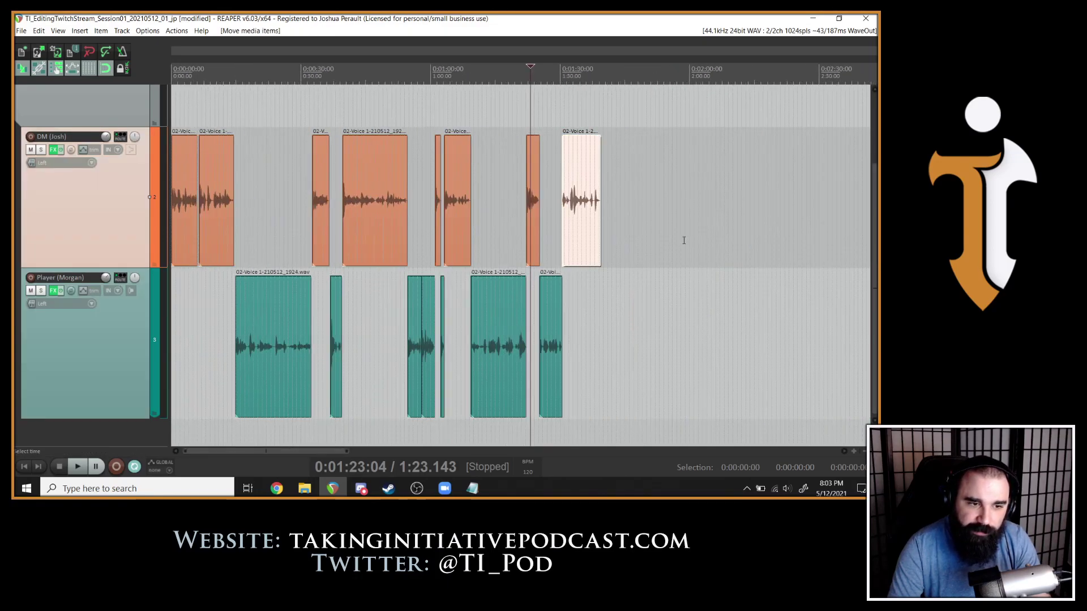
pyautogui.press('Home')
pyautogui.hotkey('ctrl', 's')
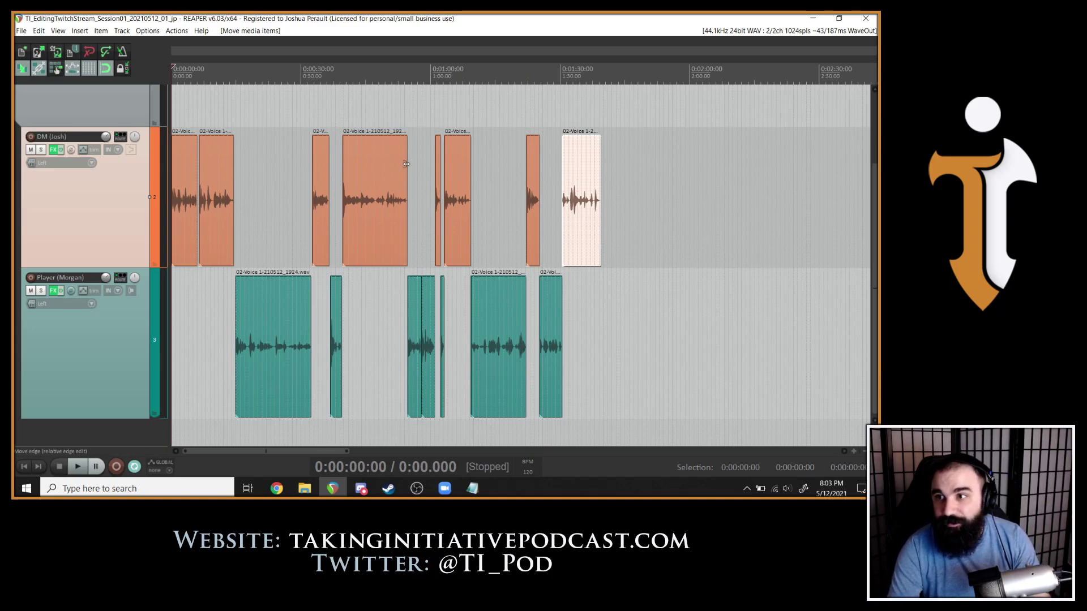
# Shift the arrangement about 0.25 s later and trim the first DM clip's beginning to start at about 0.5 s.
pyautogui.scroll(8, 406, 164)
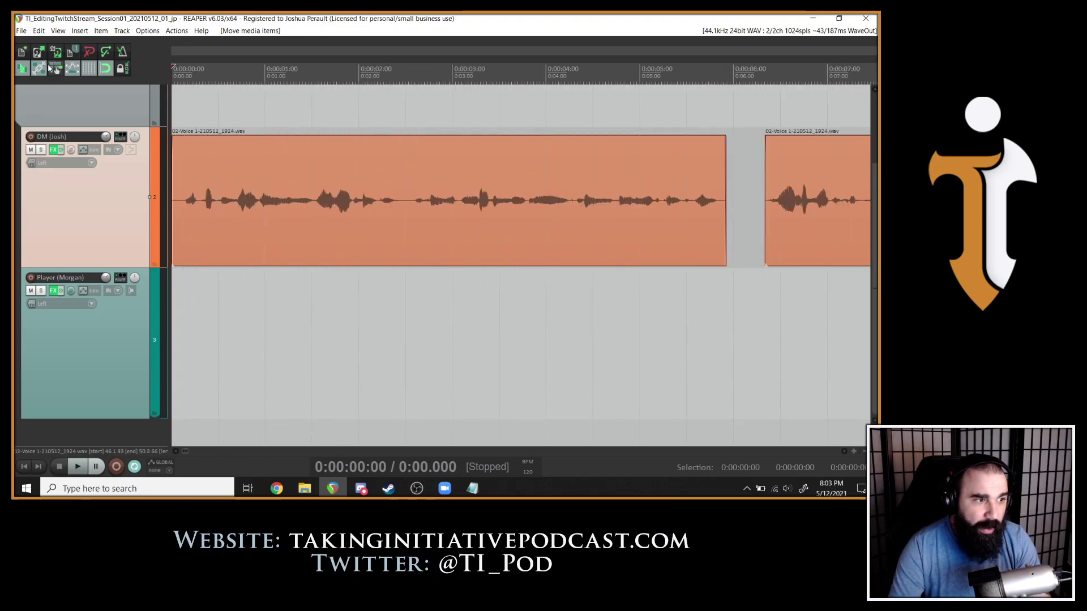
pyautogui.moveTo(212, 174); pyautogui.dragTo(234, 173)
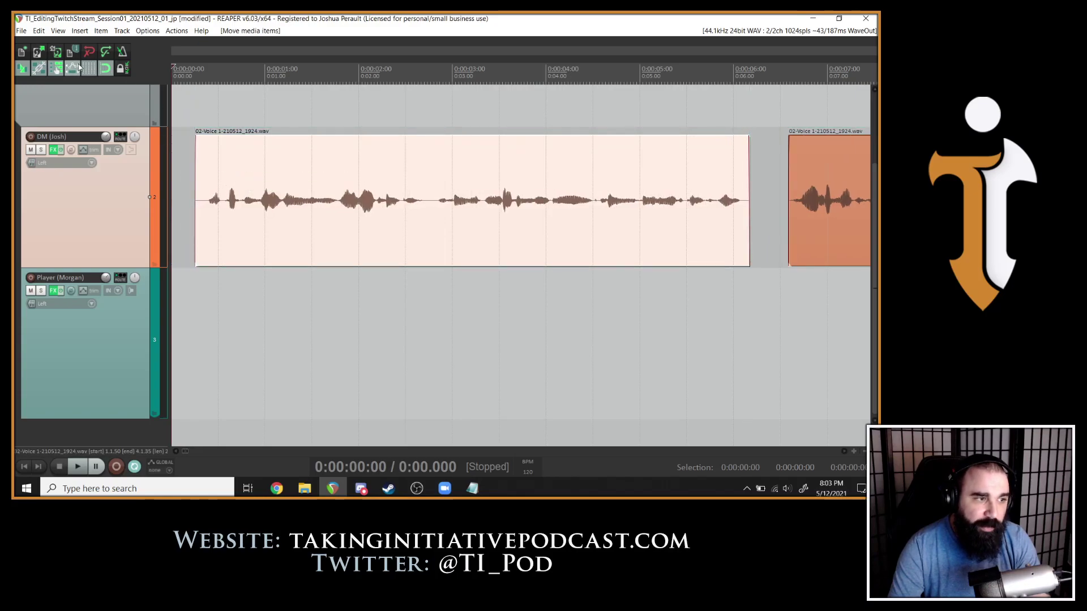
pyautogui.press('space')
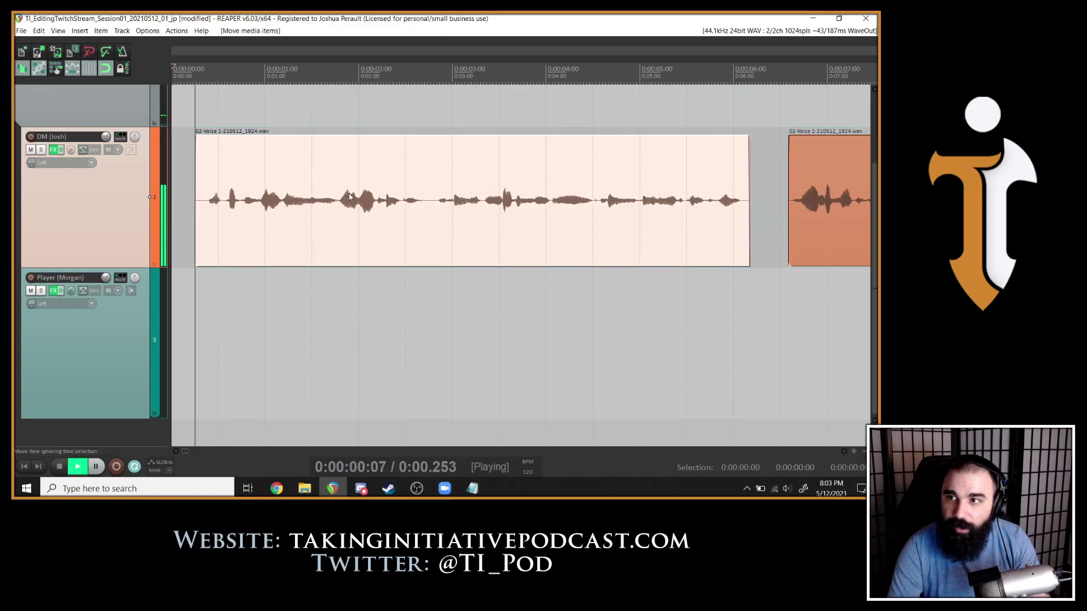
pyautogui.press('space')
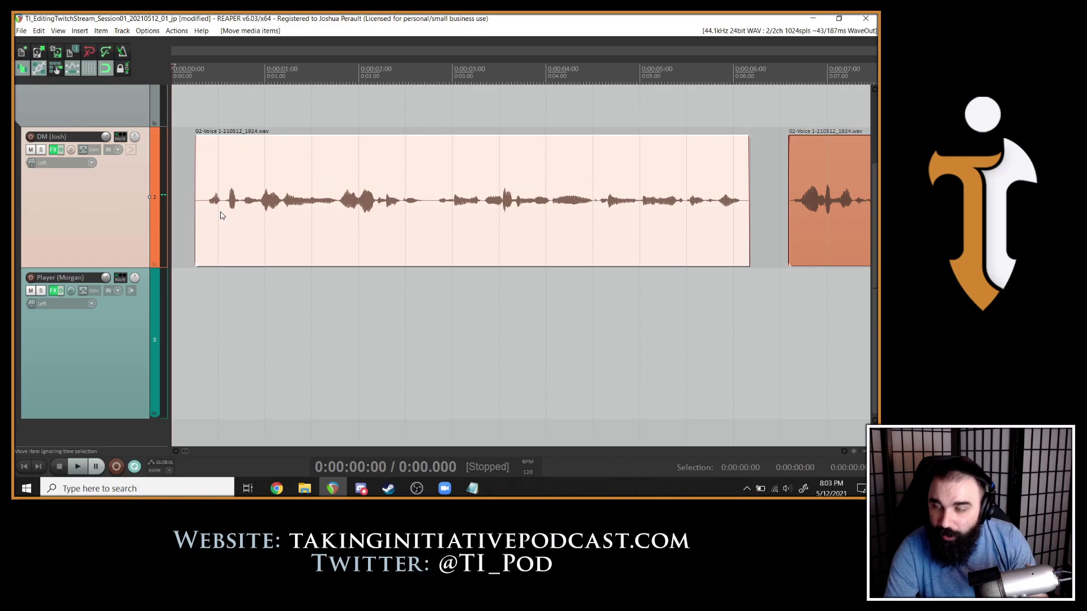
pyautogui.moveTo(199, 220); pyautogui.dragTo(222, 217)
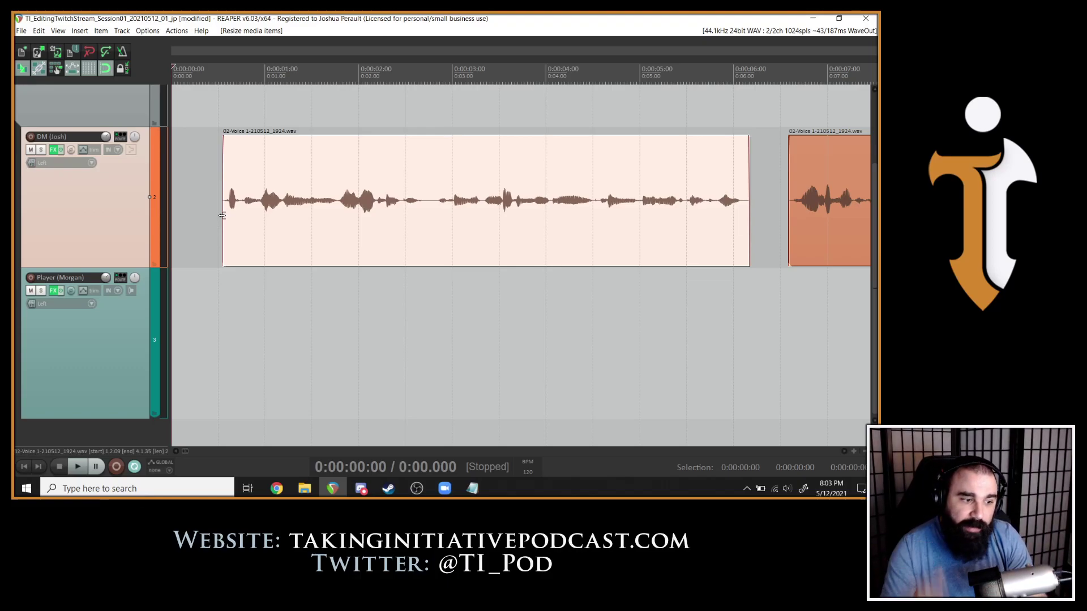
# Show the mixer and resize the DM and Player tracks so both fit in the arrangement above it.
pyautogui.hotkey('ctrl', 'm')
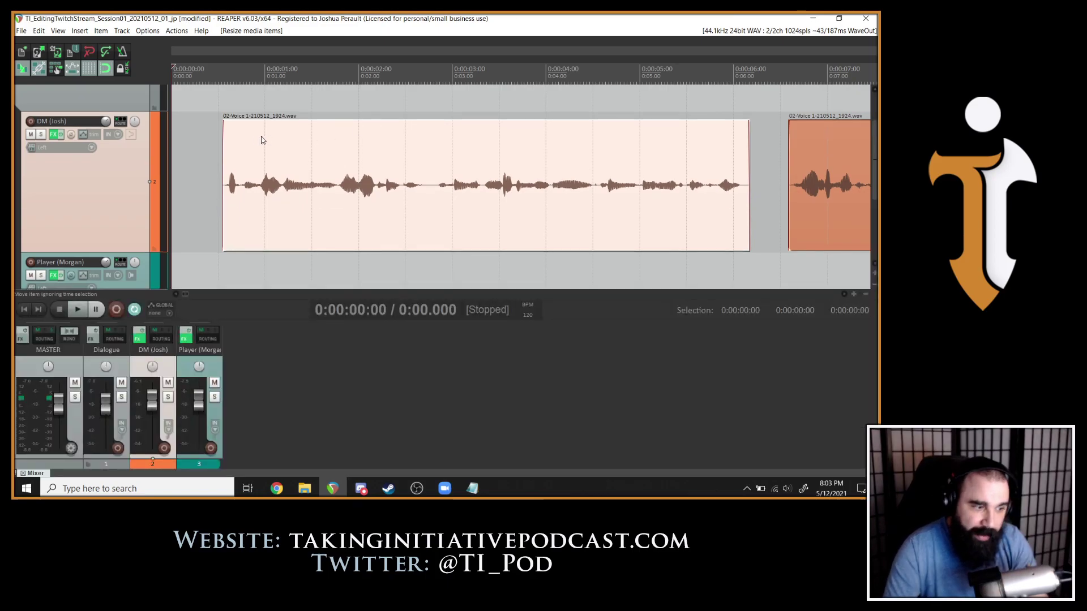
pyautogui.scroll(-8, 262, 140)
pyautogui.moveTo(131, 125); pyautogui.dragTo(131, 161)
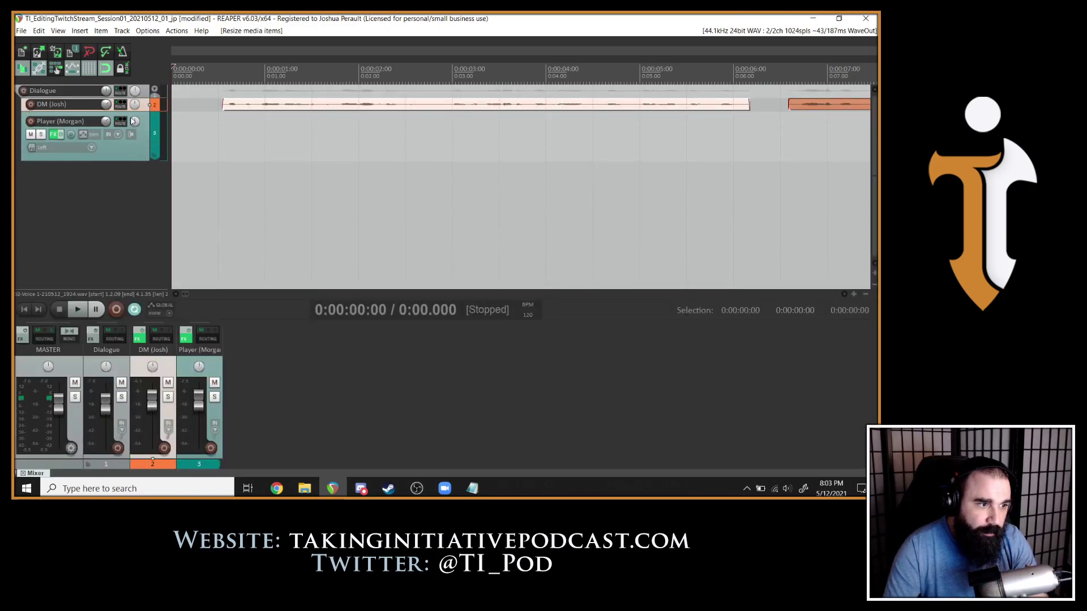
pyautogui.moveTo(141, 111); pyautogui.dragTo(141, 180)
pyautogui.moveTo(136, 230); pyautogui.dragTo(136, 266)
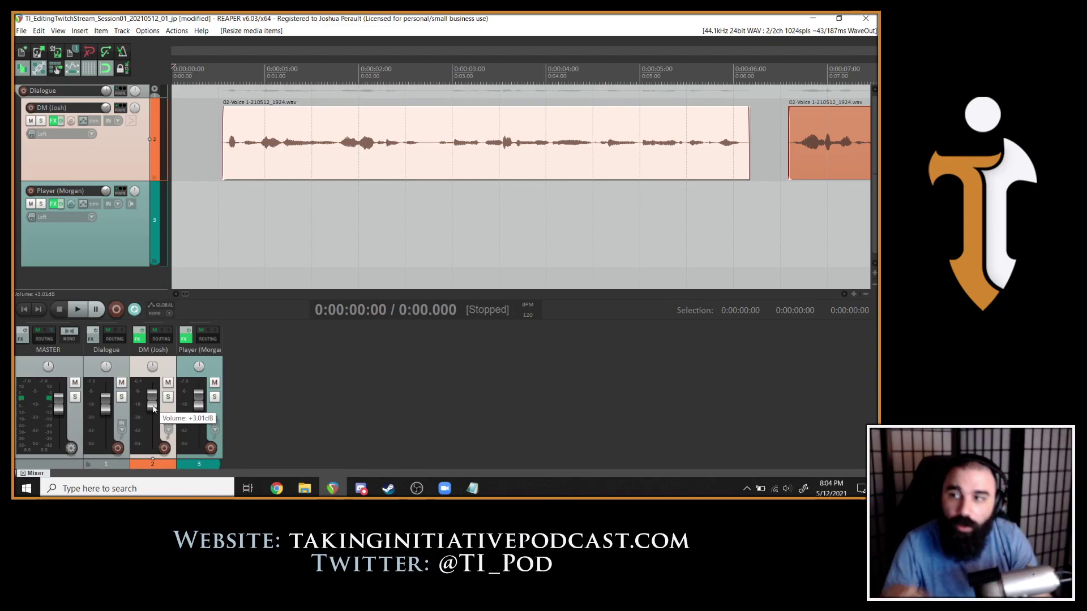
# Listen to the first DM clip and split it at the short pause at about 0:00:04:15.
pyautogui.press('space')
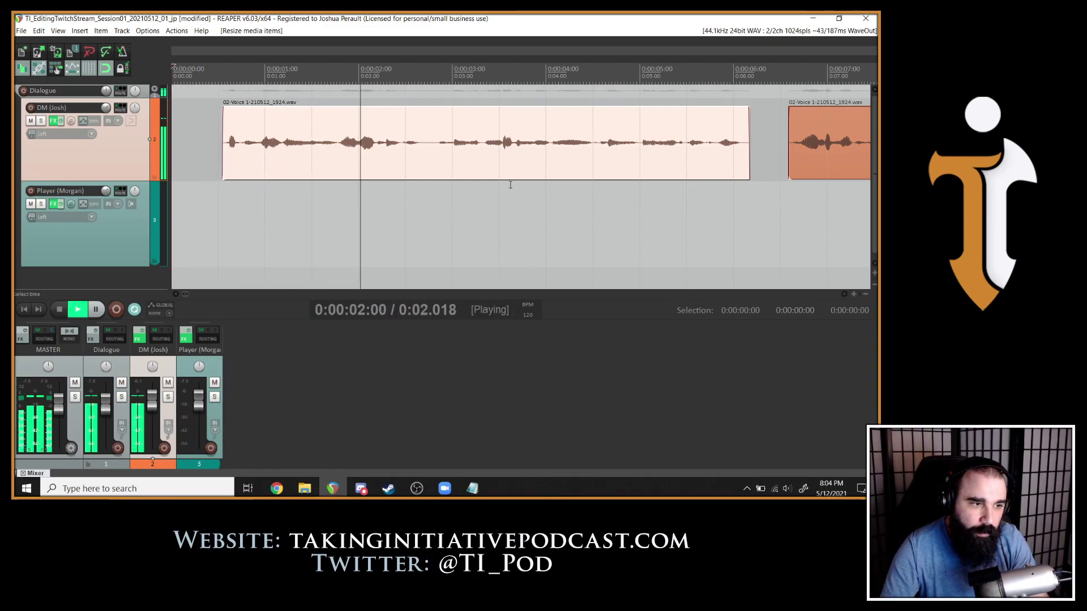
pyautogui.scroll(-1, 661, 175)
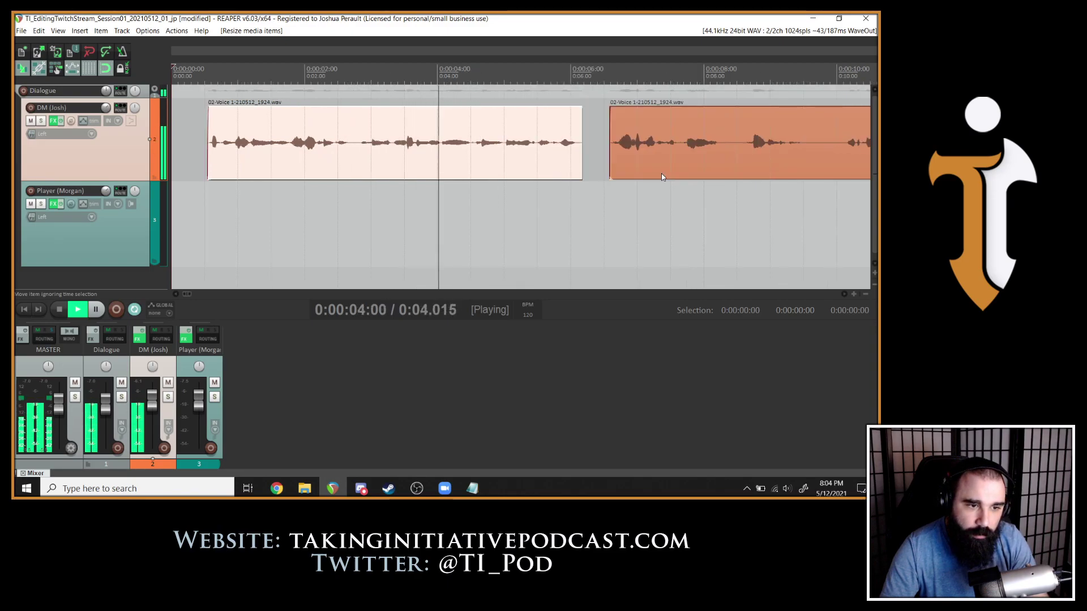
pyautogui.click(448, 158)
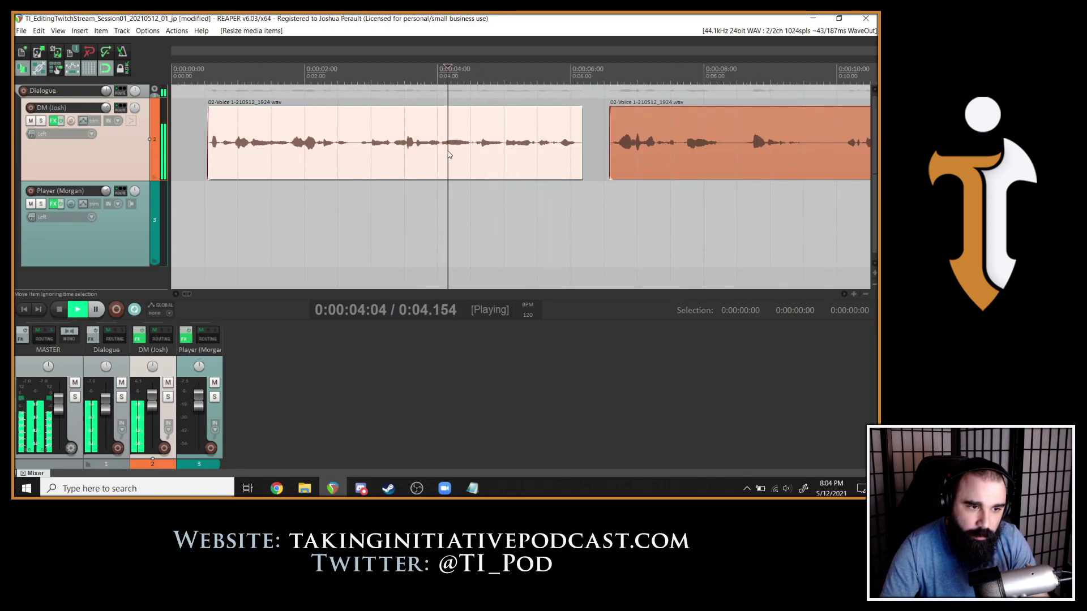
pyautogui.press('space')
pyautogui.scroll(1, 532, 164)
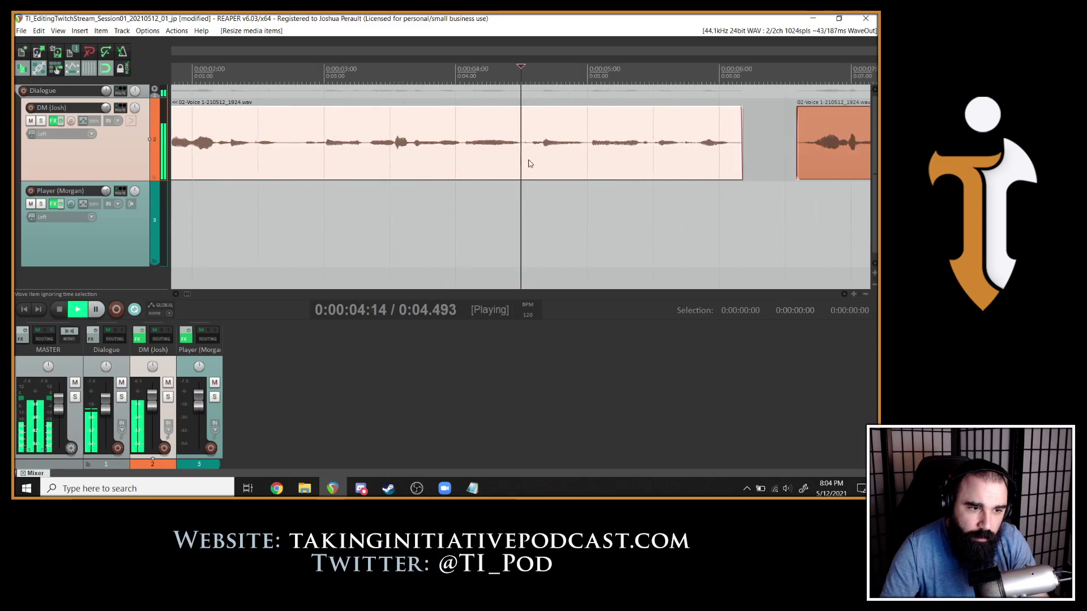
pyautogui.scroll(2, 539, 164)
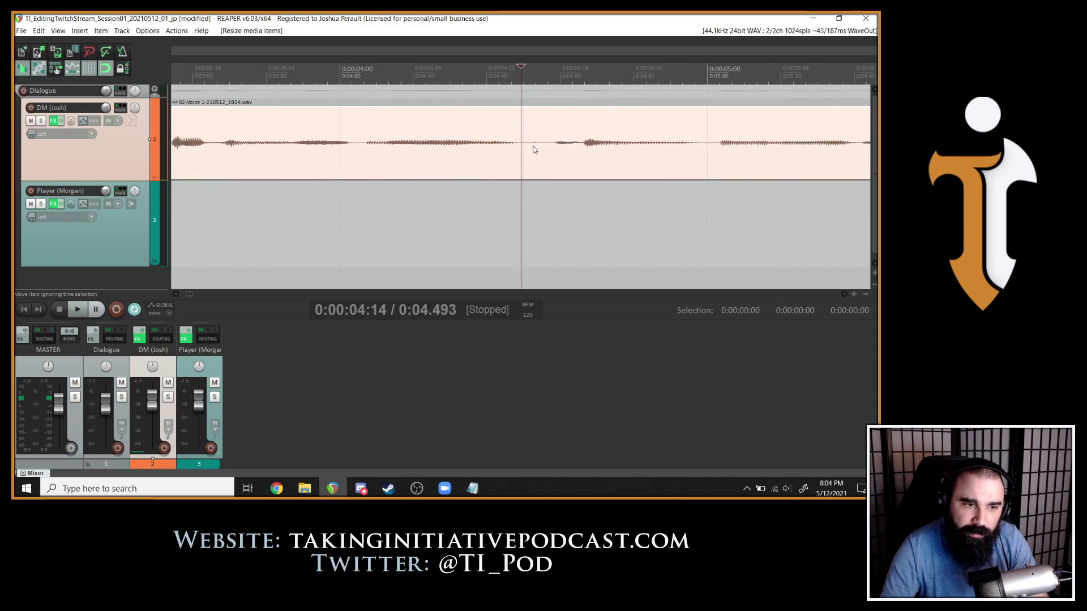
pyautogui.click(533, 148)
pyautogui.press('space')
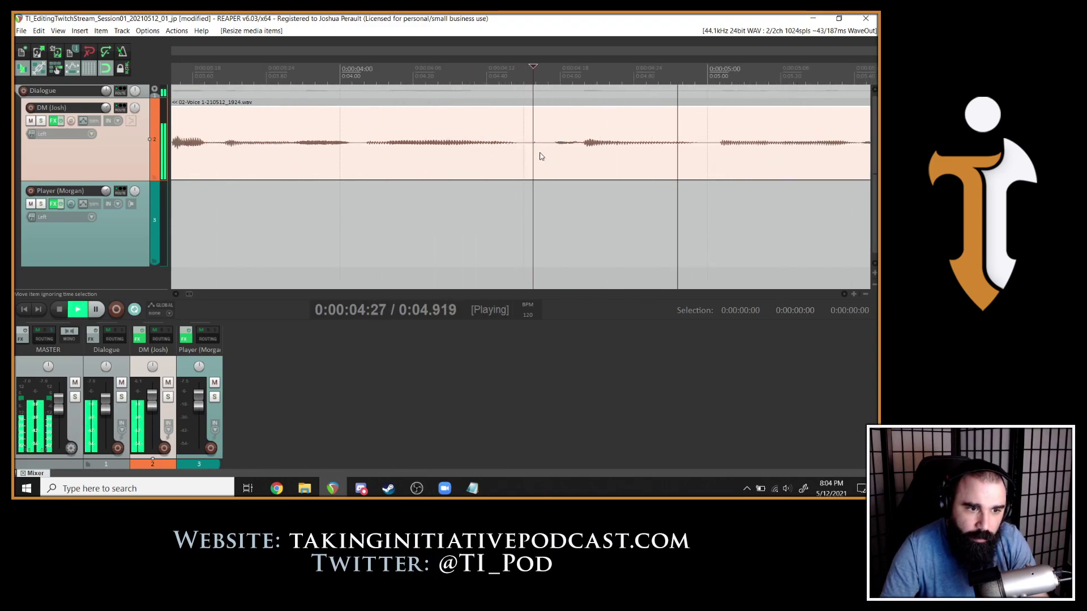
pyautogui.press('space')
pyautogui.press('s')
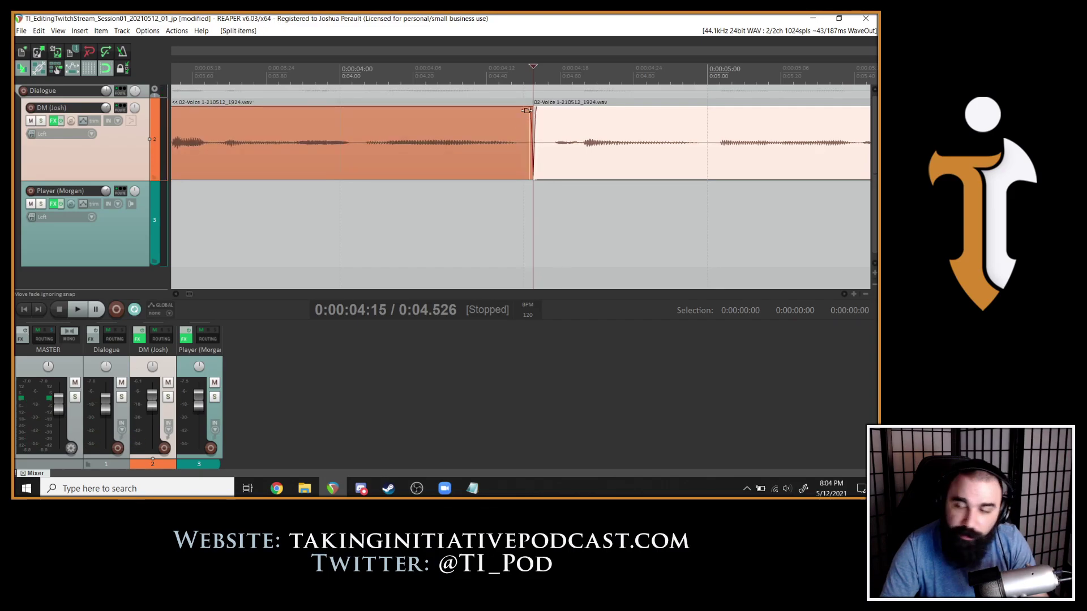
# Add a fade-out about 0.14 s long to the end of the piece before the split and play the transition.
pyautogui.moveTo(526, 111); pyautogui.dragTo(482, 110)
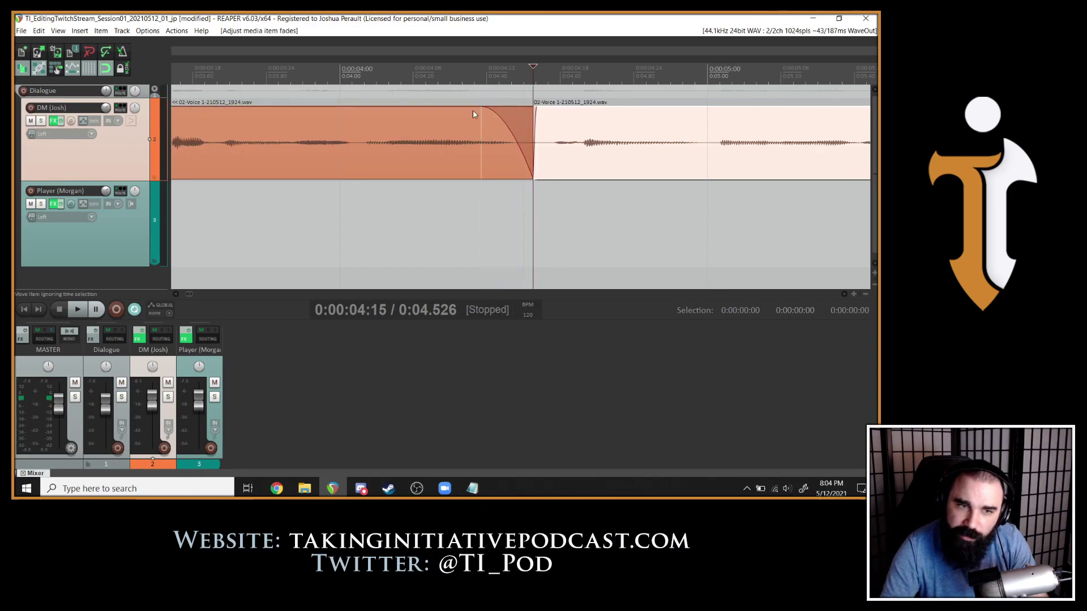
pyautogui.click(261, 133)
pyautogui.press('space')
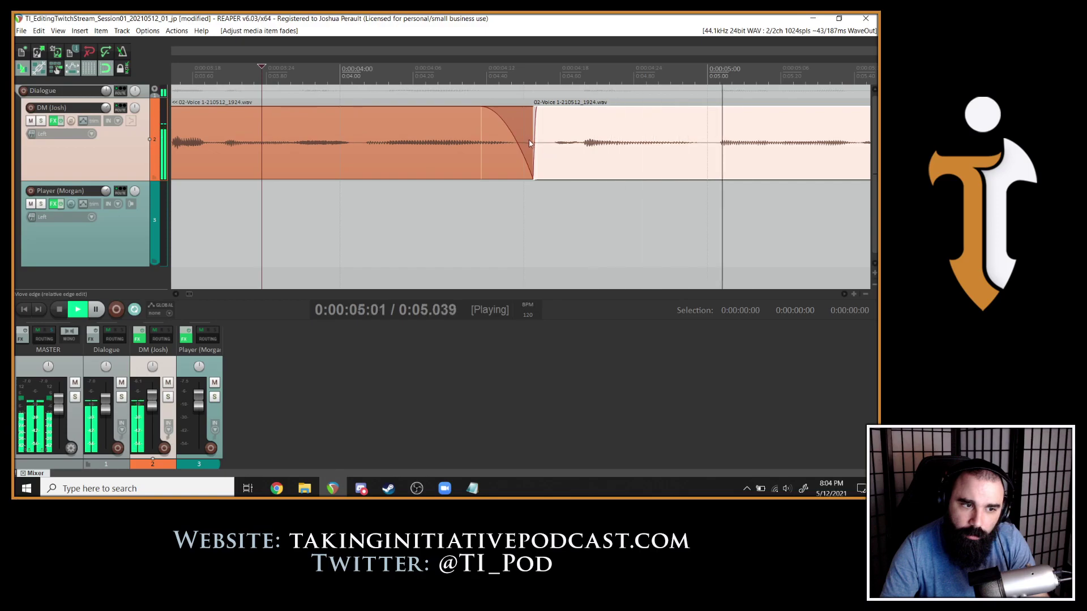
pyautogui.press('space')
# Trim the end of the faded DM piece slightly earlier in two small adjustments, auditioning the transition from 0:00:03:23 after each.
pyautogui.click(529, 142)
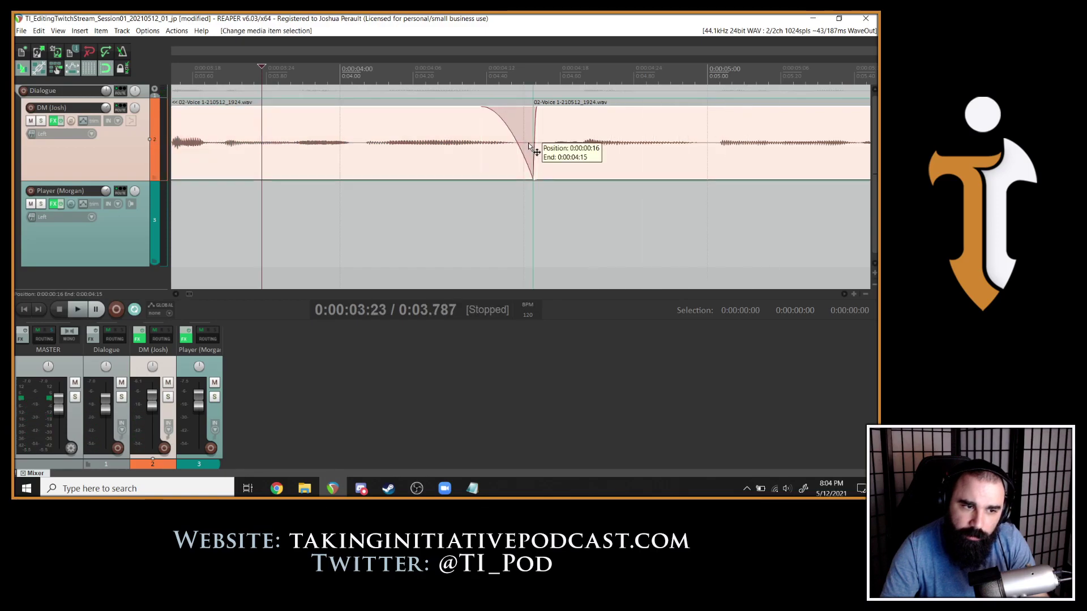
pyautogui.click(529, 145)
pyautogui.moveTo(529, 146); pyautogui.dragTo(522, 147)
pyautogui.press('space')
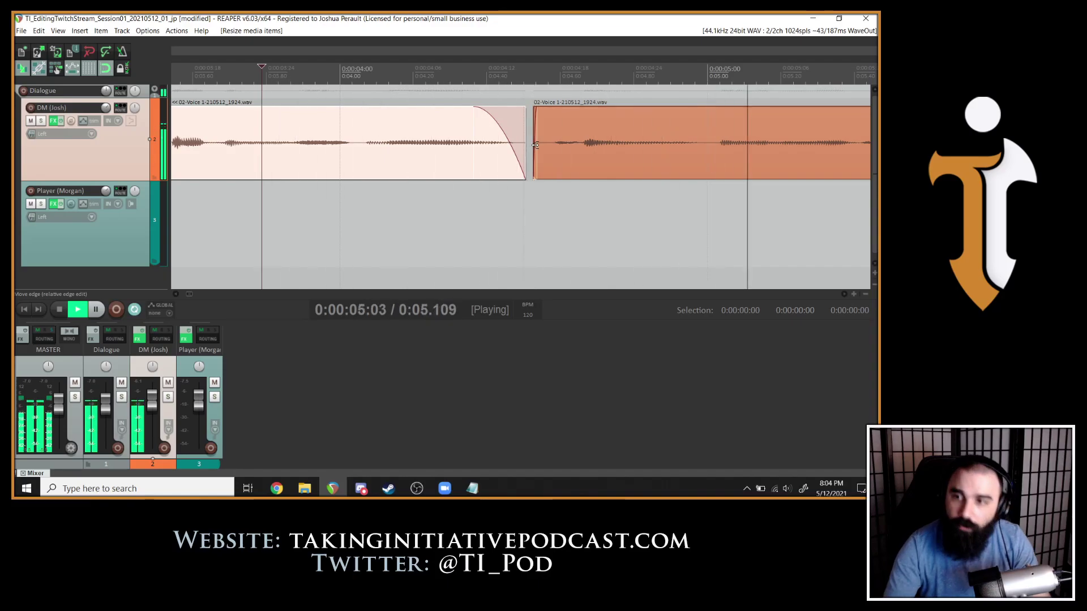
pyautogui.press('space')
pyautogui.press('space')
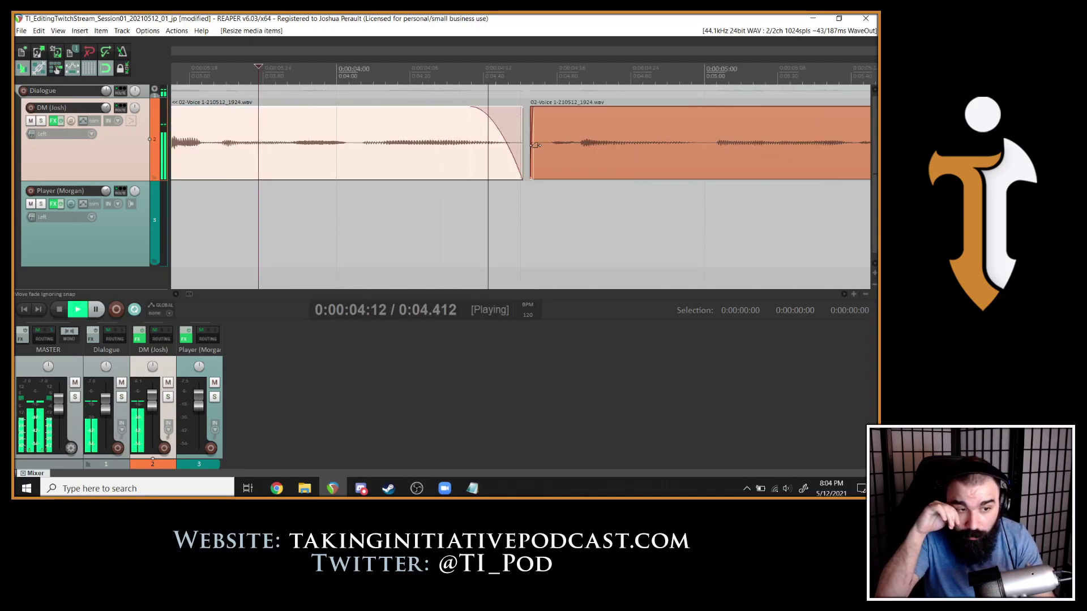
pyautogui.press('space')
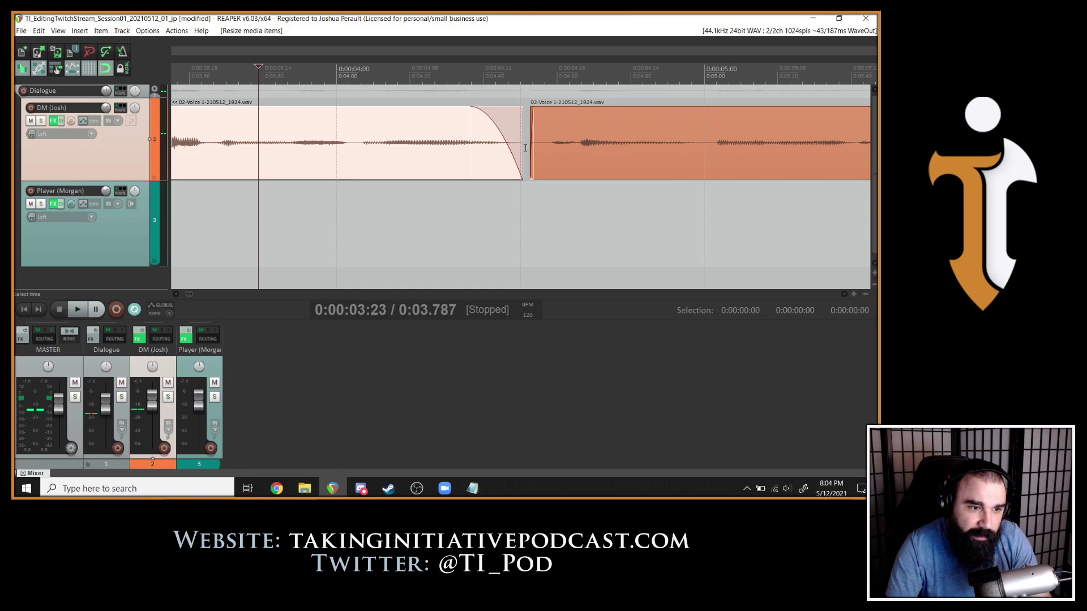
pyautogui.moveTo(520, 147); pyautogui.dragTo(516, 139)
pyautogui.press('space')
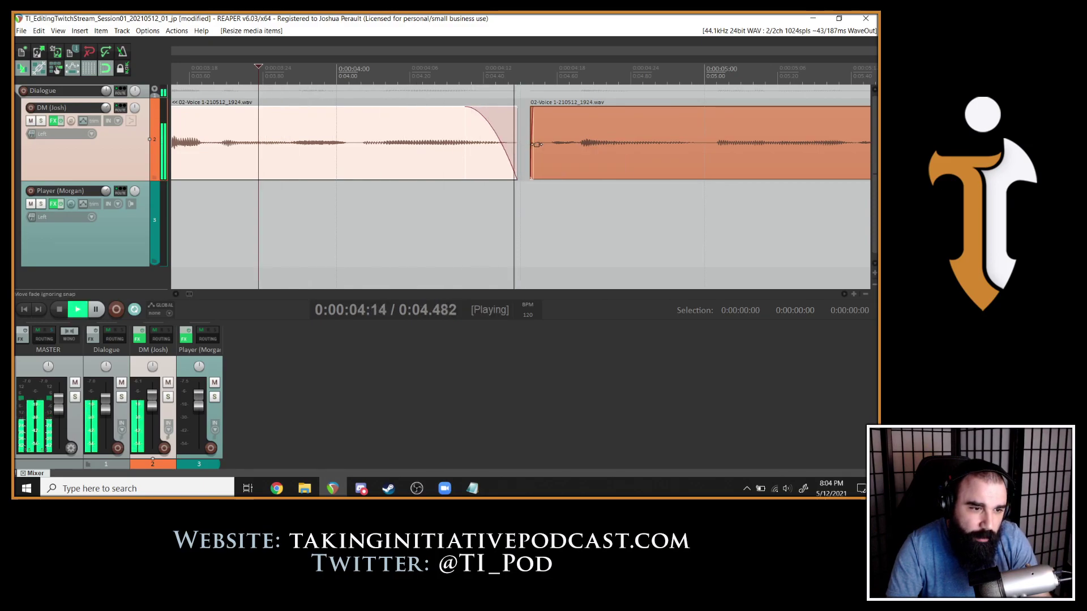
pyautogui.press('space')
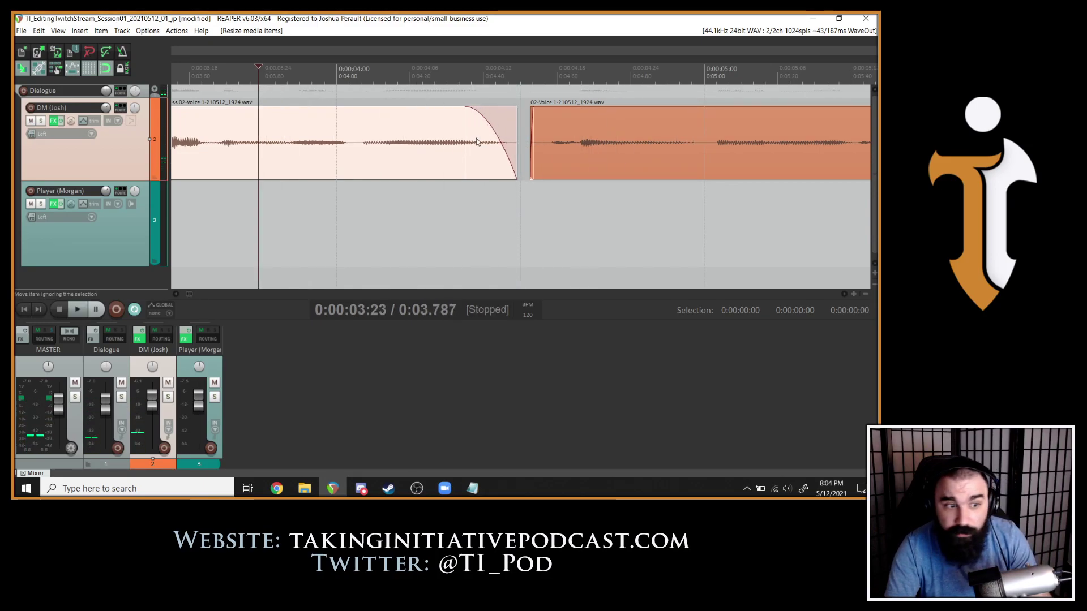
# Try a different fade-out curve and a slightly later end on the first DM piece, audition it, and undo these changes.
pyautogui.rightClick(491, 123)
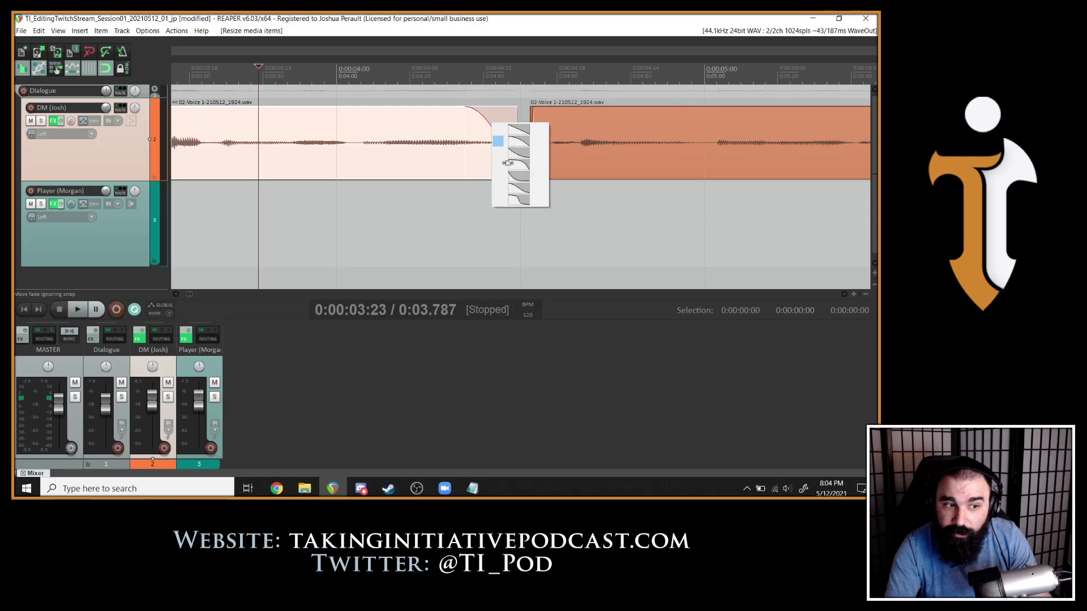
pyautogui.click(533, 17)
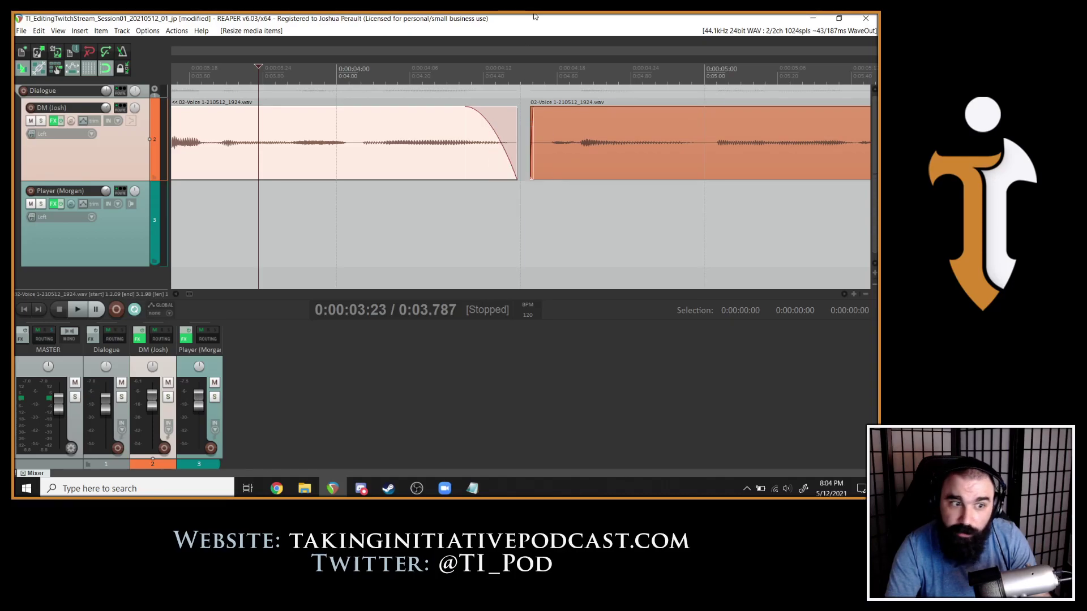
pyautogui.keyDown('shift'); pyautogui.click(497, 133); pyautogui.keyUp('shift')
pyautogui.moveTo(470, 121)
pyautogui.mouseDown()
pyautogui.moveTo(525, 131)
pyautogui.moveTo(464, 110)
pyautogui.mouseUp()
pyautogui.press('space')
pyautogui.press('space')
pyautogui.press('space')
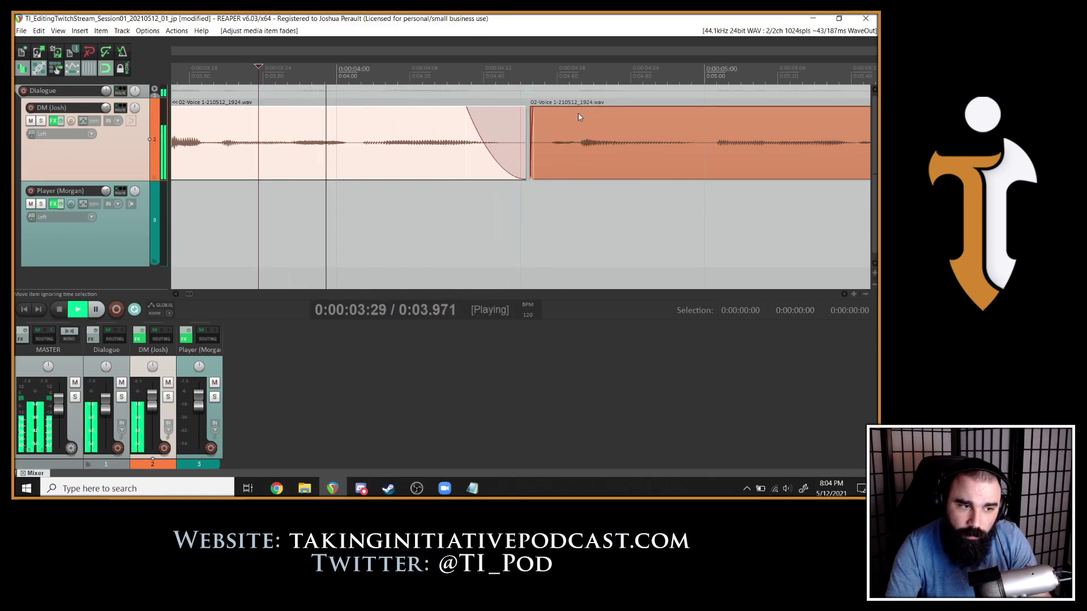
pyautogui.press('space')
pyautogui.hotkey('ctrl', 'z')
pyautogui.hotkey('ctrl', 'z')
pyautogui.hotkey('ctrl', 'z')
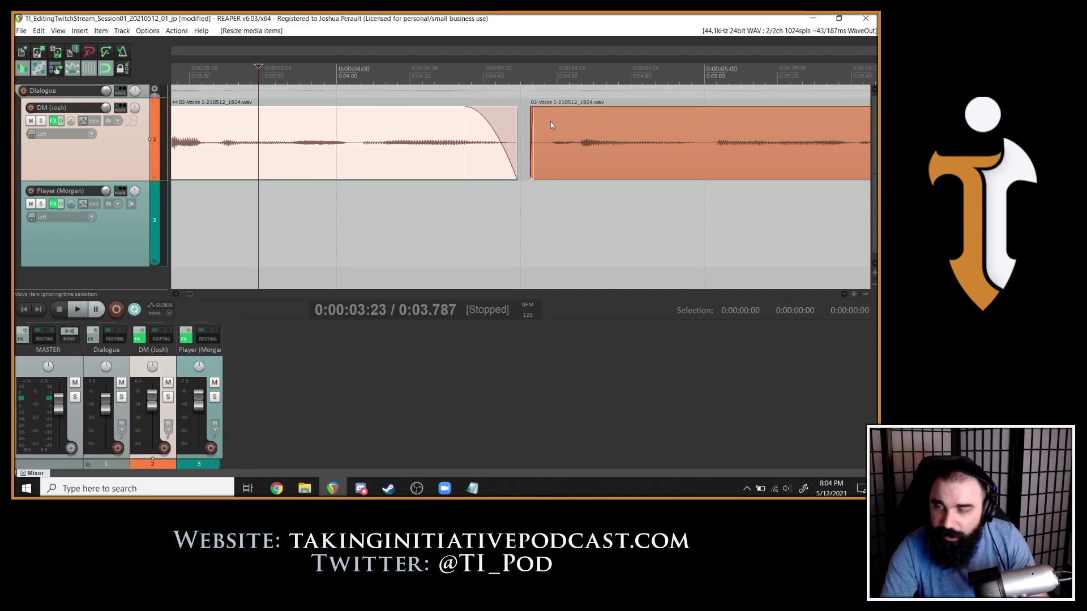
# Audition the first DM piece from 0:00:03:10, try raising its item volume, and undo the volume change.
pyautogui.scroll(-3, 491, 125)
pyautogui.scroll(-2, 490, 125)
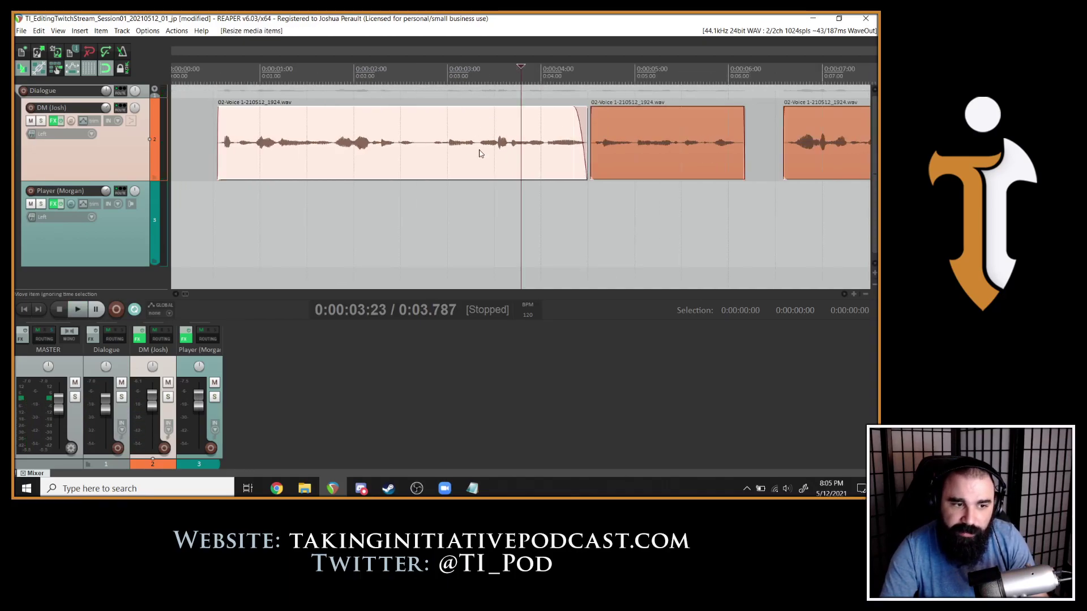
pyautogui.click(479, 153)
pyautogui.press('space')
pyautogui.press('space')
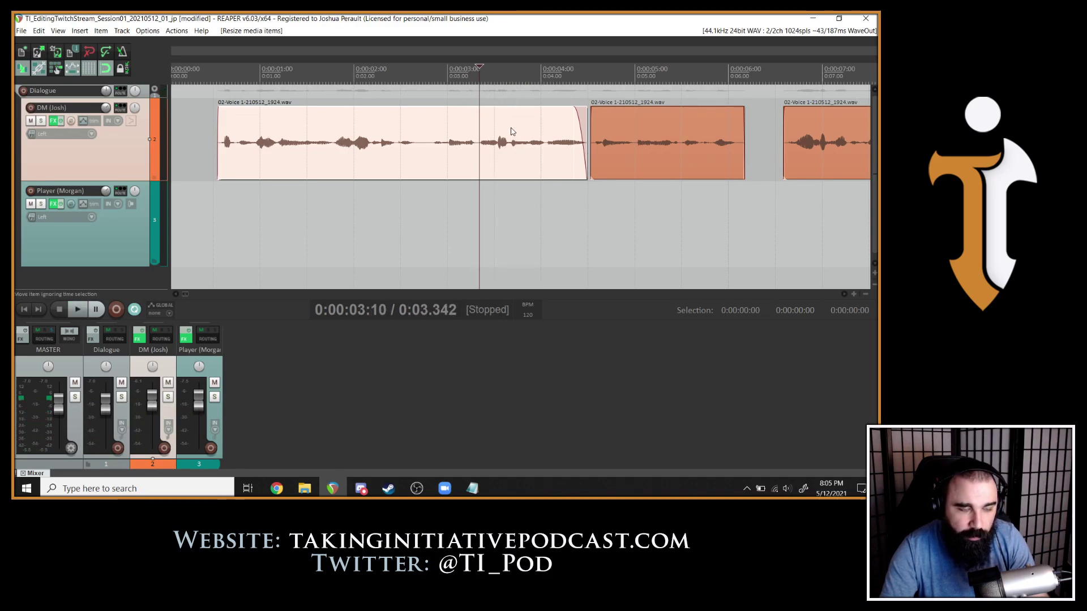
pyautogui.moveTo(523, 105); pyautogui.dragTo(530, 68)
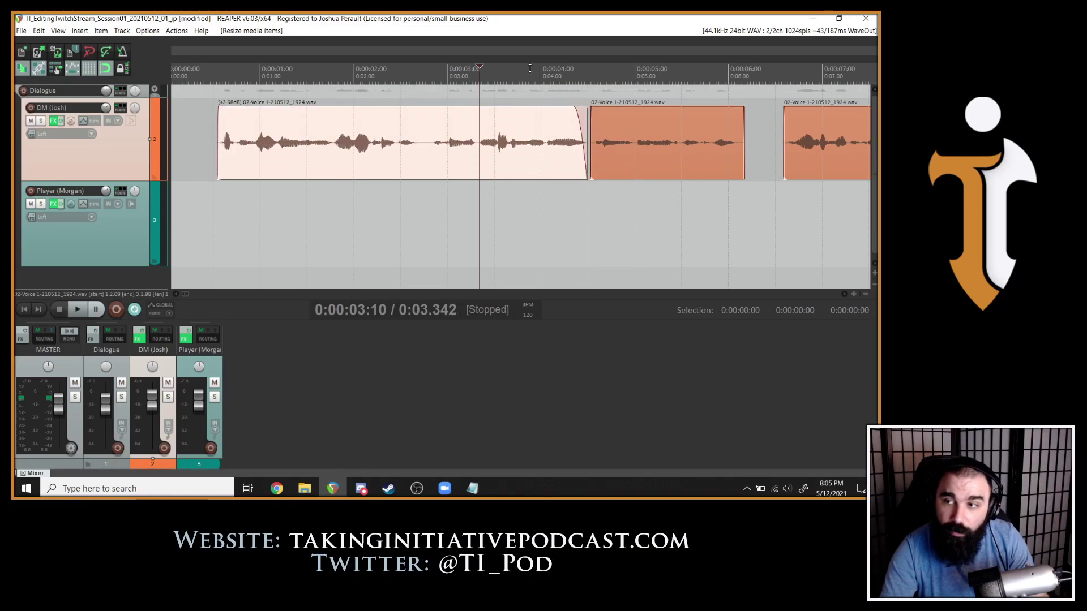
pyautogui.hotkey('ctrl', 'z')
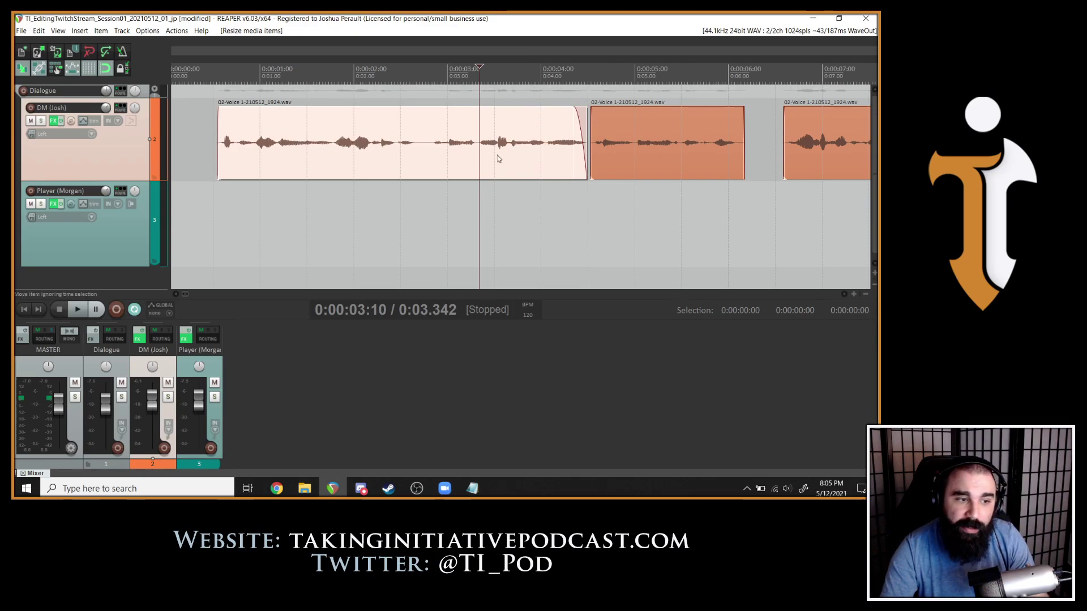
# Raise the DM track's volume fader slightly and play the opening DM clips to check the level.
pyautogui.scroll(-3, 601, 157)
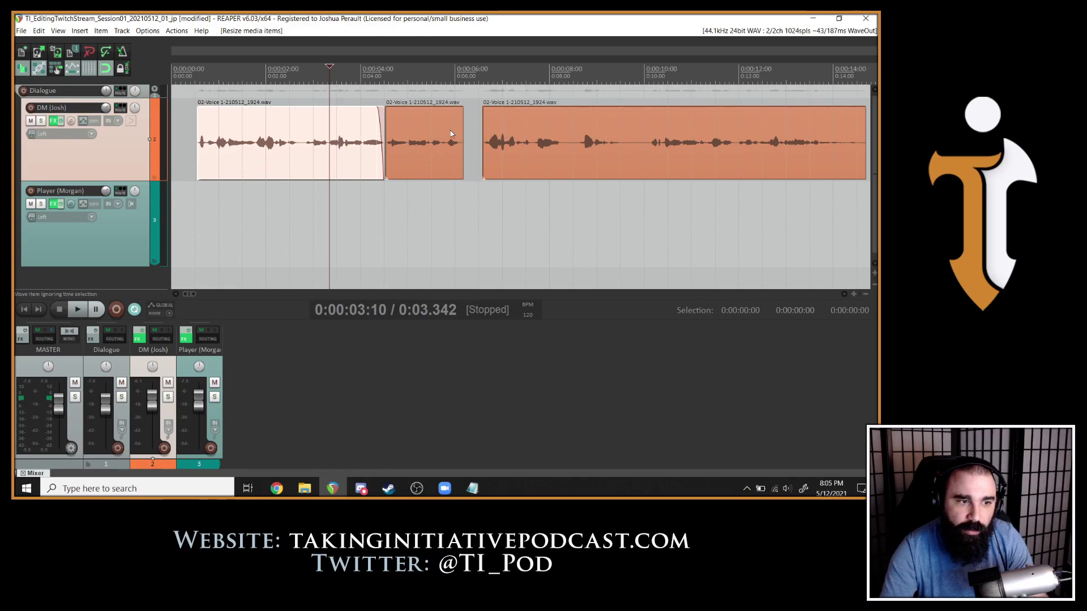
pyautogui.moveTo(153, 405); pyautogui.dragTo(159, 400)
pyautogui.click(318, 149)
pyautogui.press('space')
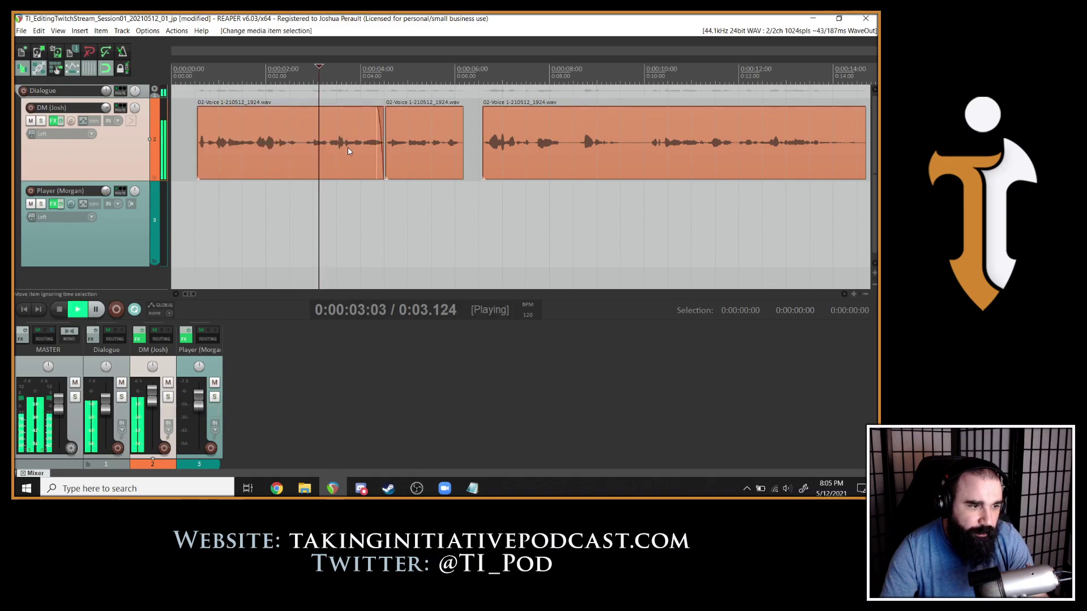
pyautogui.click(195, 143)
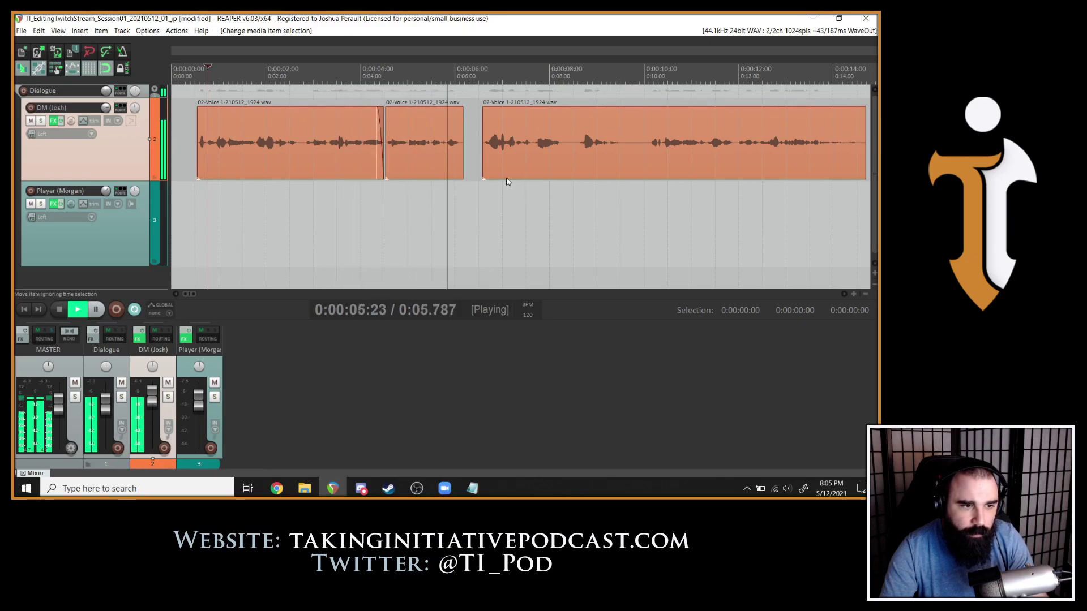
pyautogui.press('space')
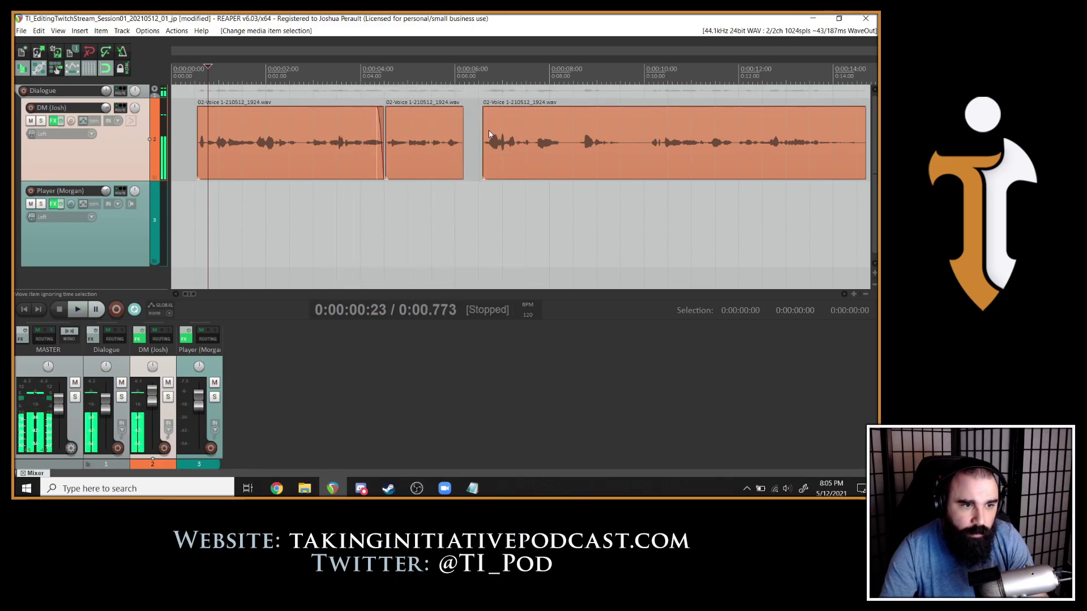
# Move the third DM clip earlier to close the gap after the second clip, nudge it slightly back, and audition the transition.
pyautogui.moveTo(556, 133); pyautogui.dragTo(540, 133)
pyautogui.press('space')
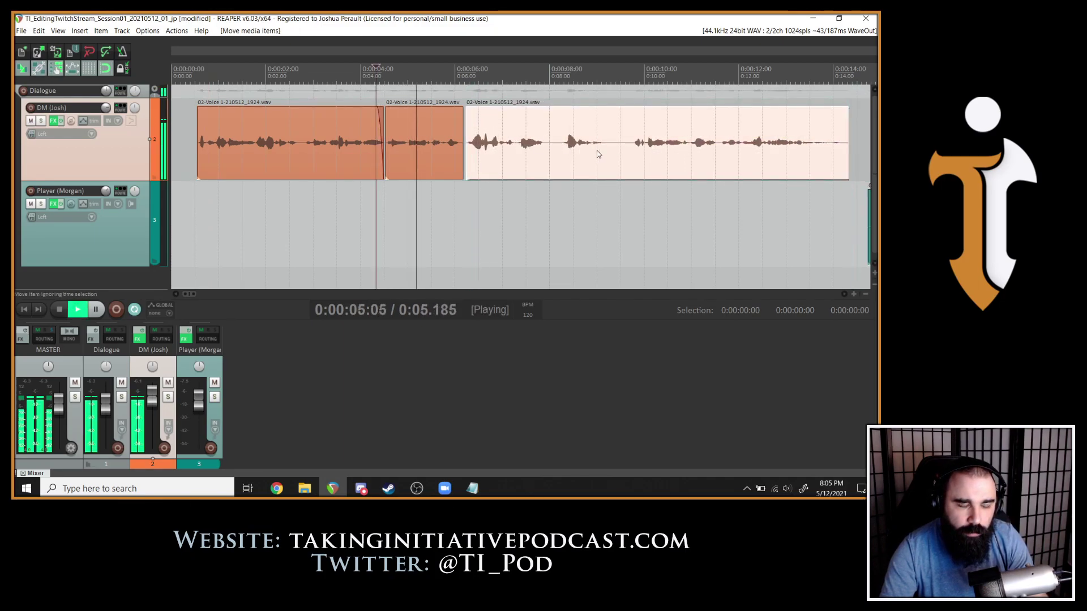
pyautogui.press('space')
pyautogui.moveTo(539, 138); pyautogui.dragTo(543, 138)
pyautogui.click(432, 145)
pyautogui.press('space')
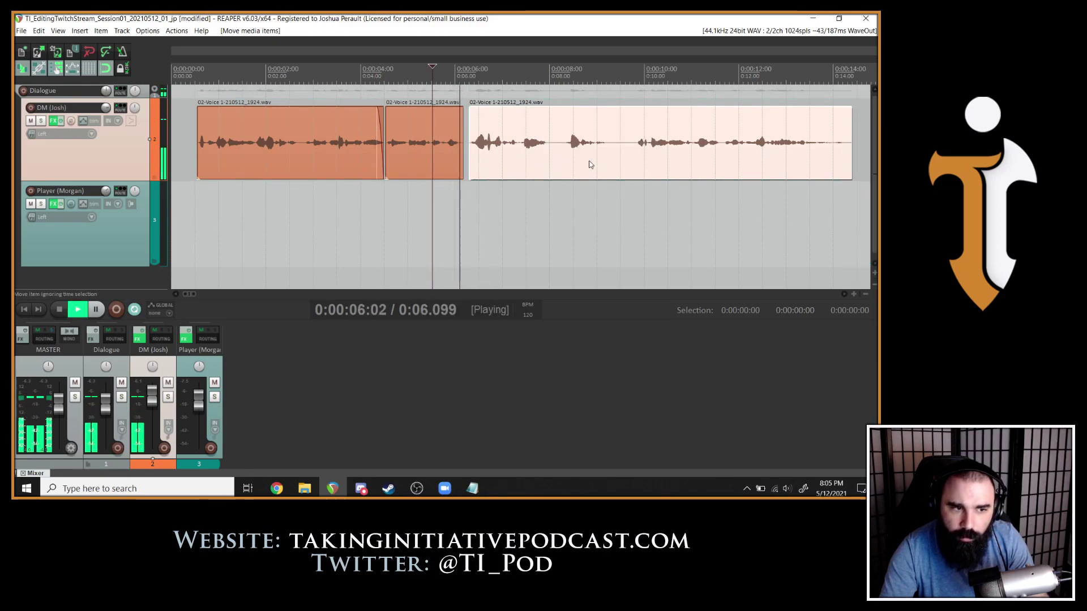
pyautogui.press('space')
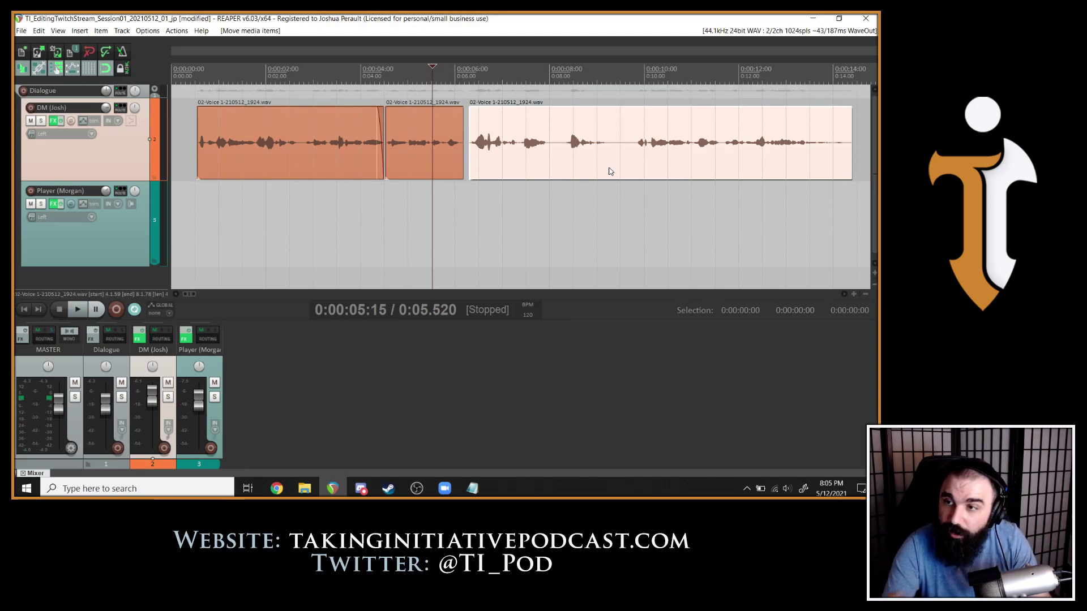
# Nudge the third DM clip slightly later in two small moves while playing through the transition.
pyautogui.moveTo(540, 152); pyautogui.dragTo(542, 150)
pyautogui.click(329, 161)
pyautogui.press('space')
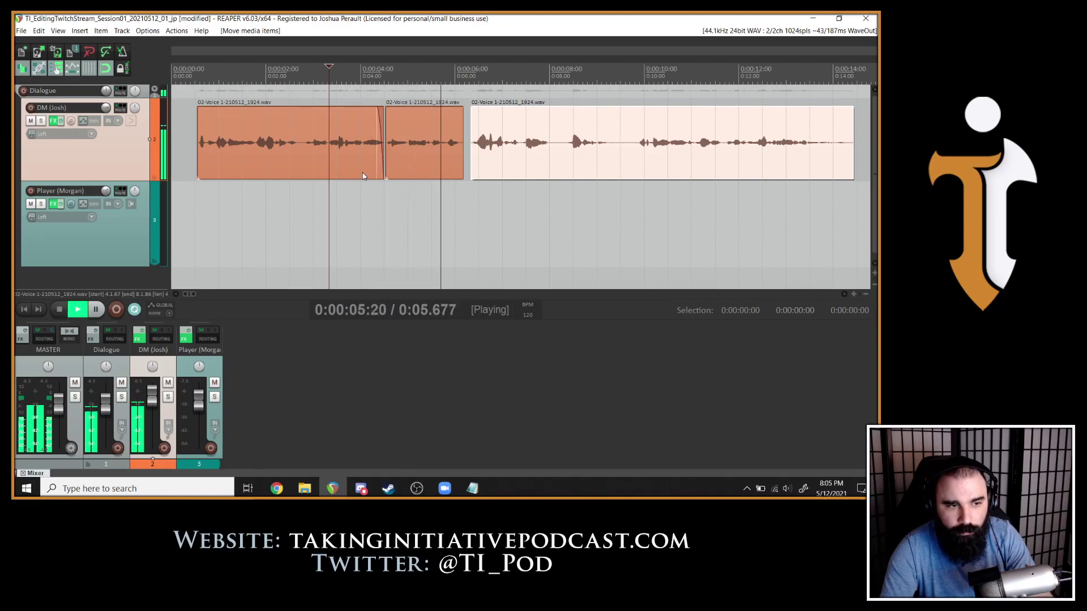
pyautogui.moveTo(517, 134); pyautogui.dragTo(521, 133)
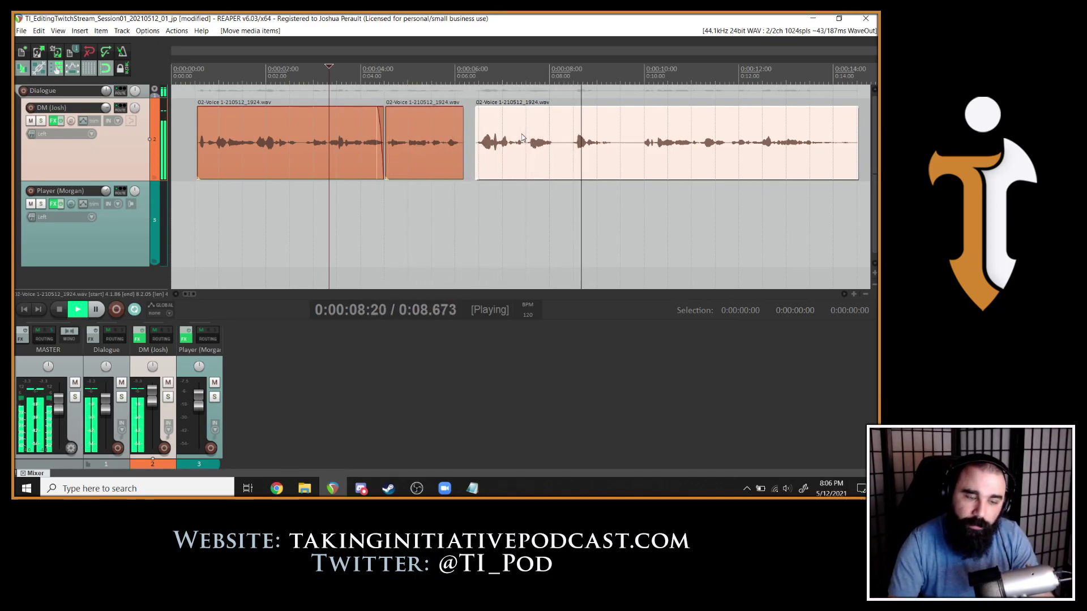
# Split the third DM clip at 0:00:08:03 and 0:00:08:13, delete the silence between the splits, and play the join.
pyautogui.scroll(4, 601, 158)
pyautogui.press('Return')
pyautogui.click(601, 156)
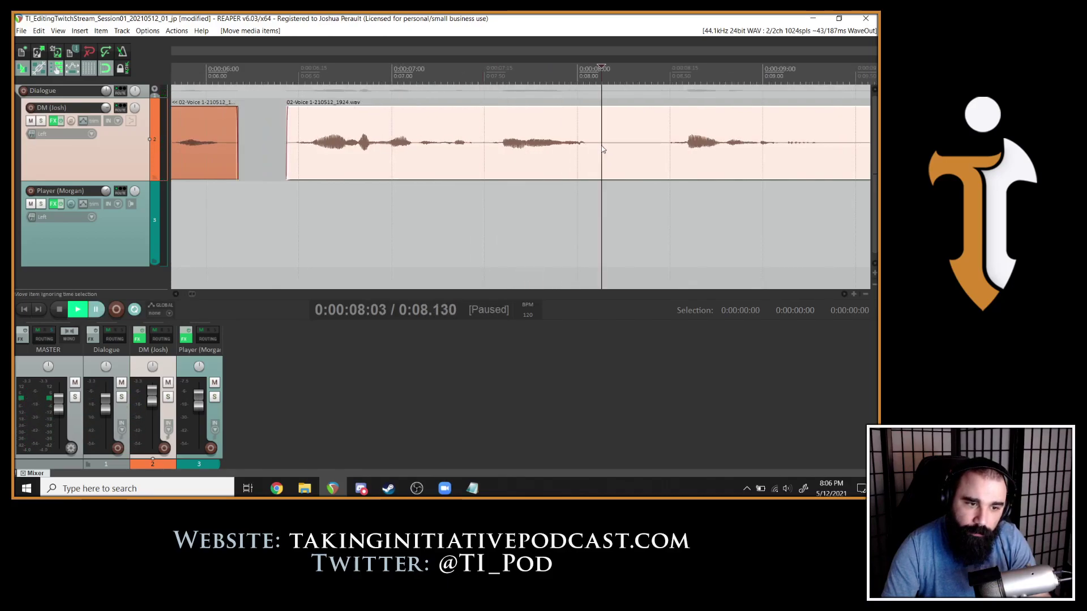
pyautogui.press('s')
pyautogui.click(663, 150)
pyautogui.press('s')
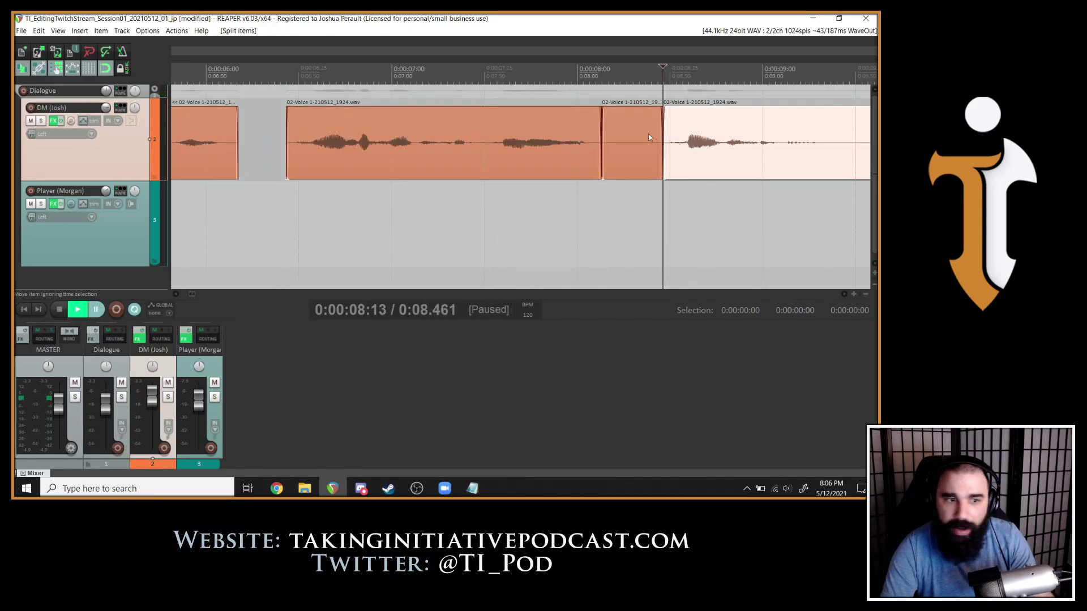
pyautogui.click(637, 133)
pyautogui.press('Delete')
pyautogui.press('space')
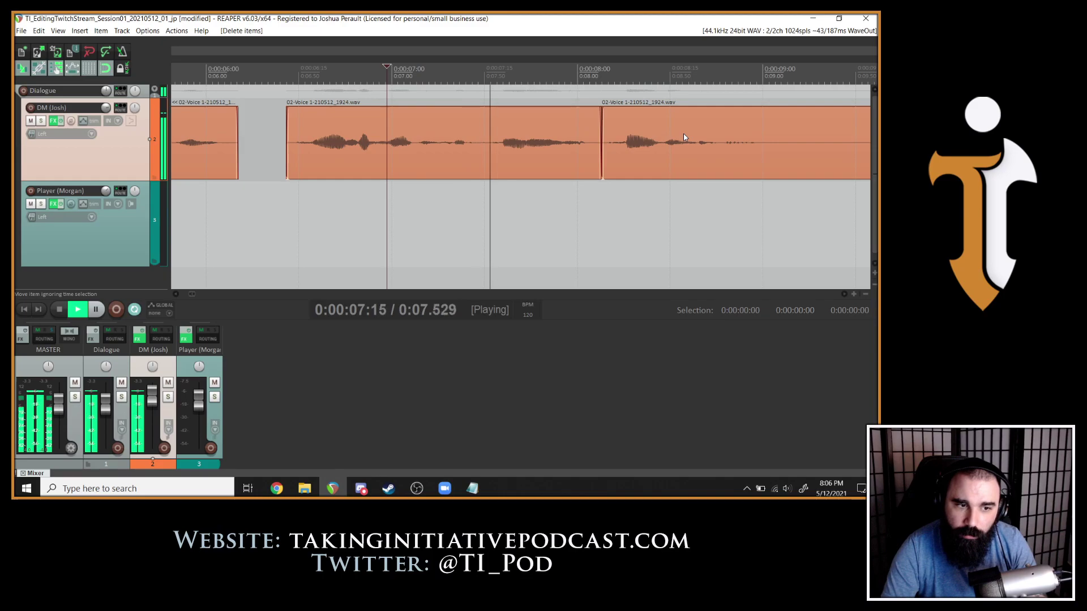
# Move the piece after the deleted silence earlier so it overlaps the preceding piece with a short crossfade, and audition the join.
pyautogui.press('space')
pyautogui.moveTo(691, 155); pyautogui.dragTo(674, 161)
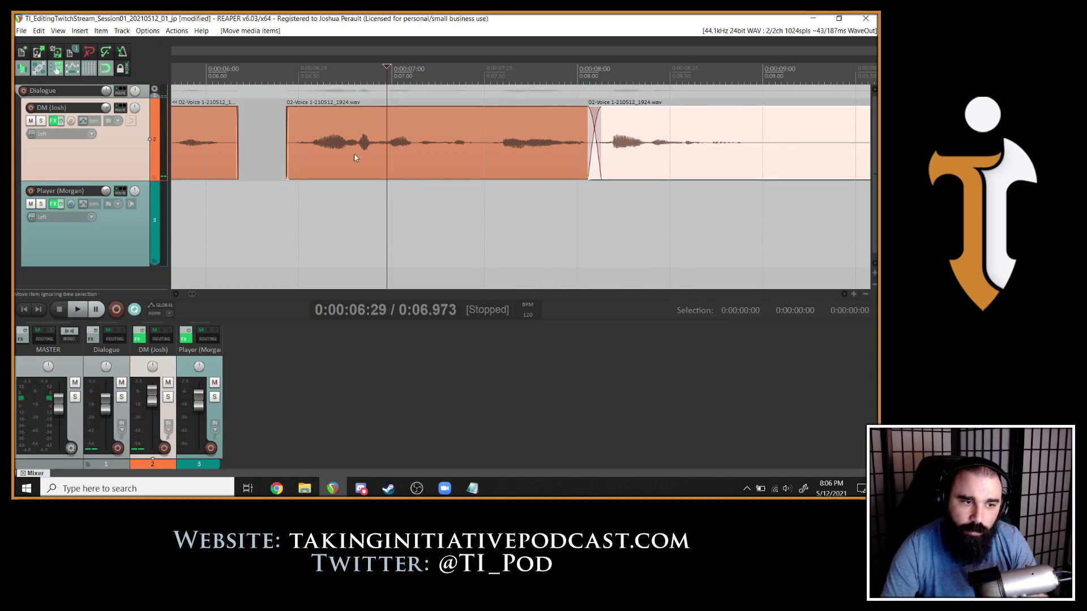
pyautogui.click(332, 151)
pyautogui.press('space')
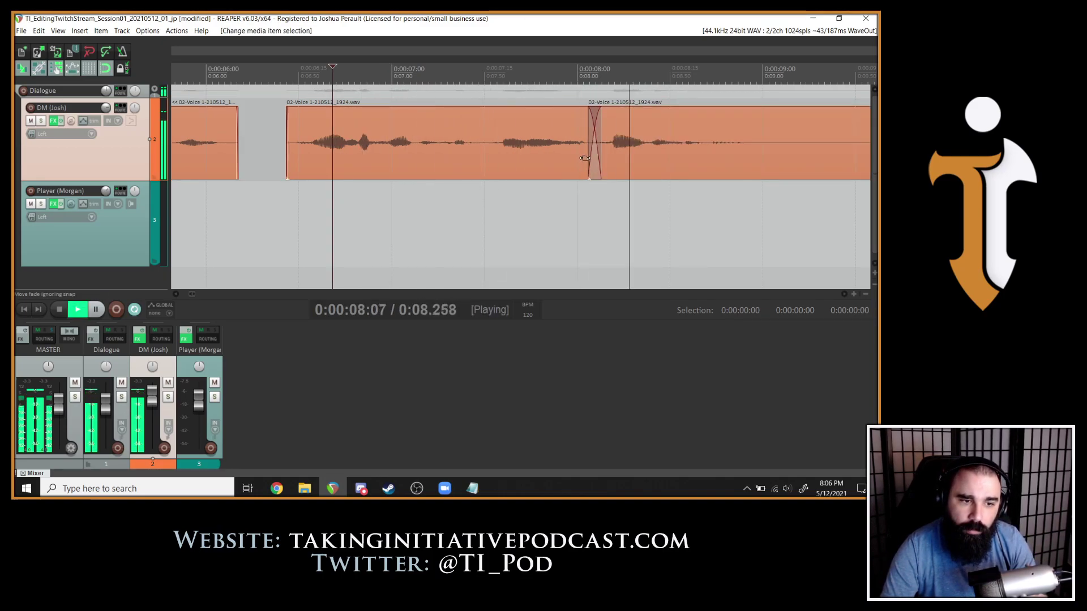
pyautogui.press('space')
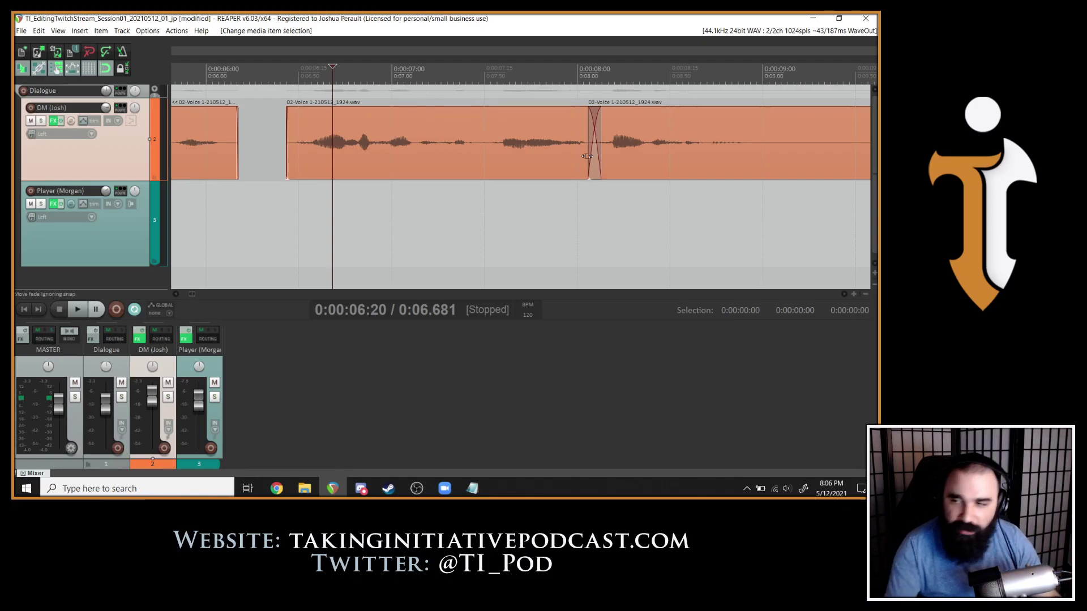
# Play the edited DM dialogue from its beginning to check the pacing between clips.
pyautogui.scroll(-5, 547, 147)
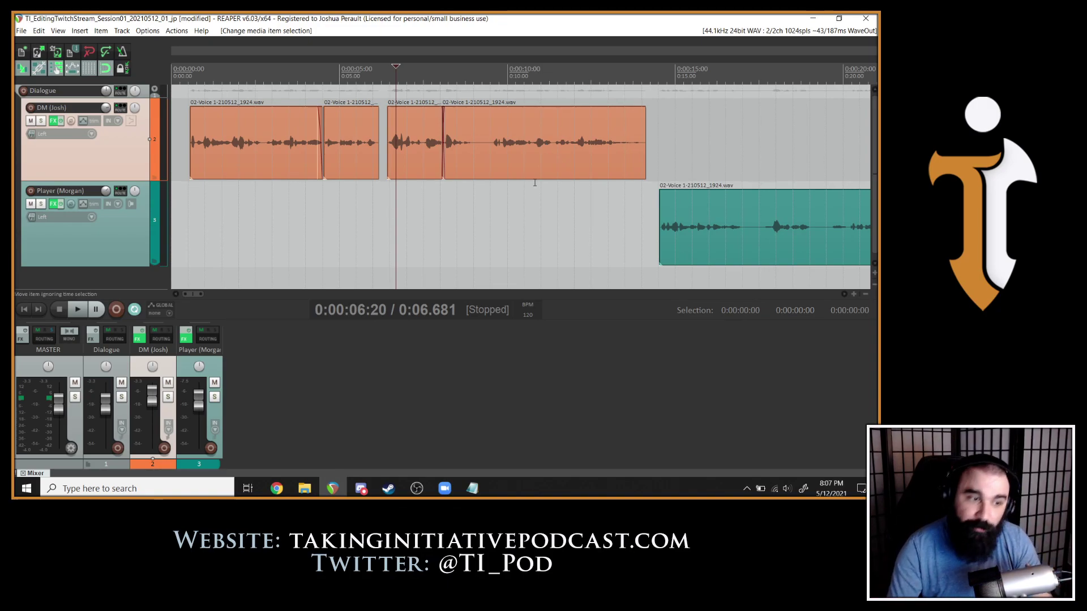
pyautogui.scroll(-2, 532, 170)
pyautogui.click(181, 173)
pyautogui.press('space')
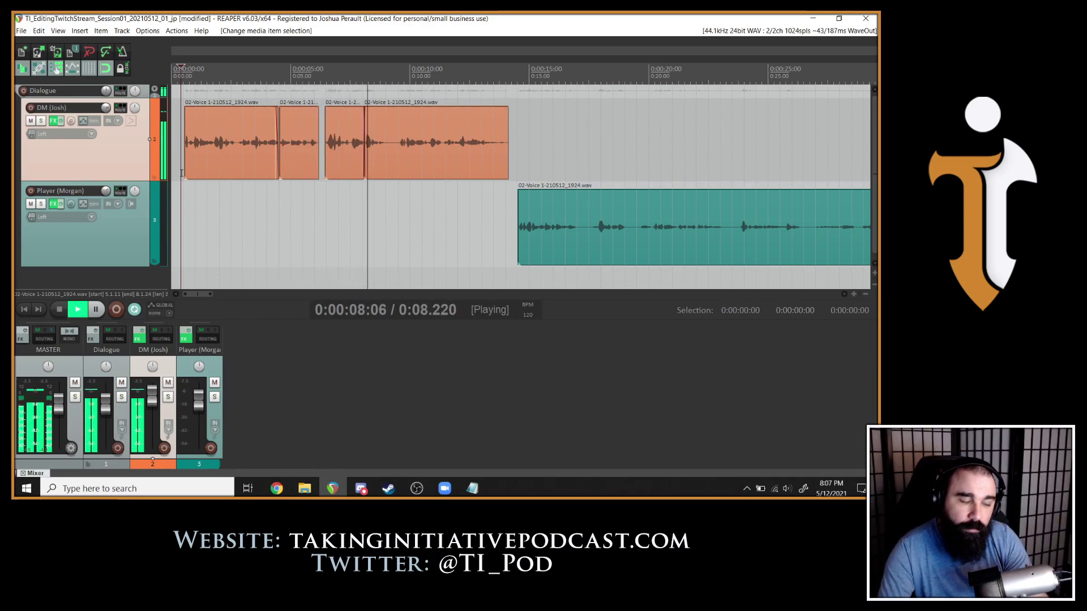
pyautogui.press('space')
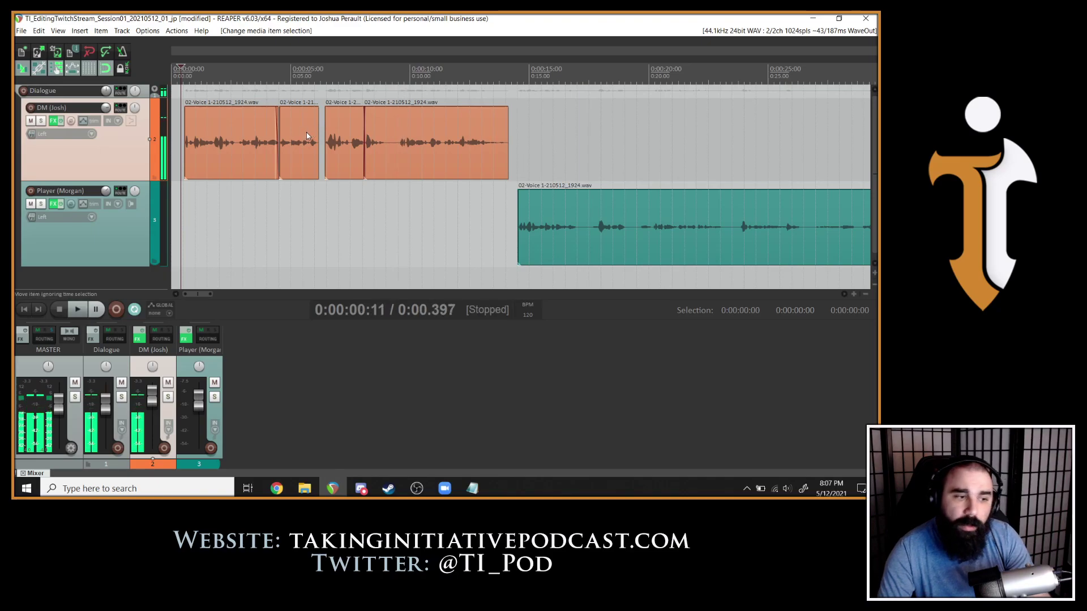
# Move the third DM clip earlier until it nearly touches the second, and replay the dialogue from the beginning.
pyautogui.click(306, 136)
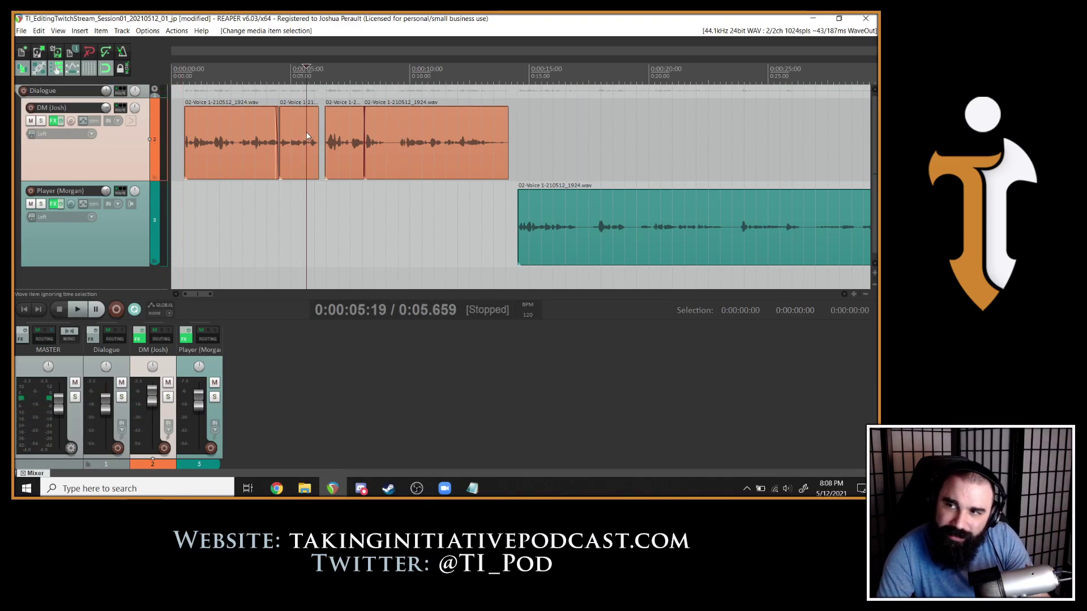
pyautogui.scroll(3, 332, 116)
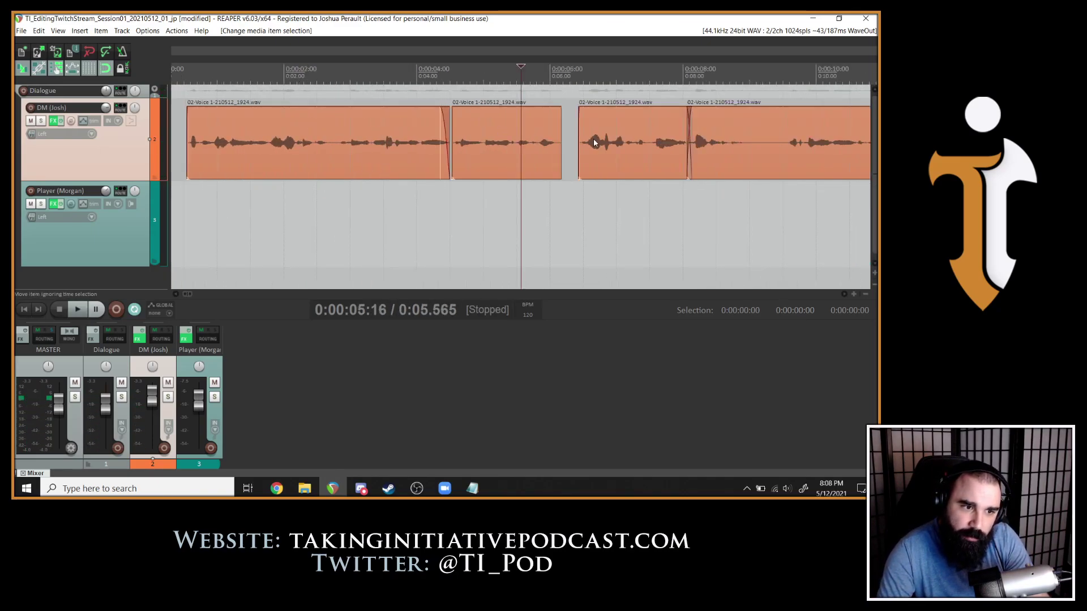
pyautogui.moveTo(593, 142); pyautogui.dragTo(577, 142)
pyautogui.scroll(-3, 183, 163)
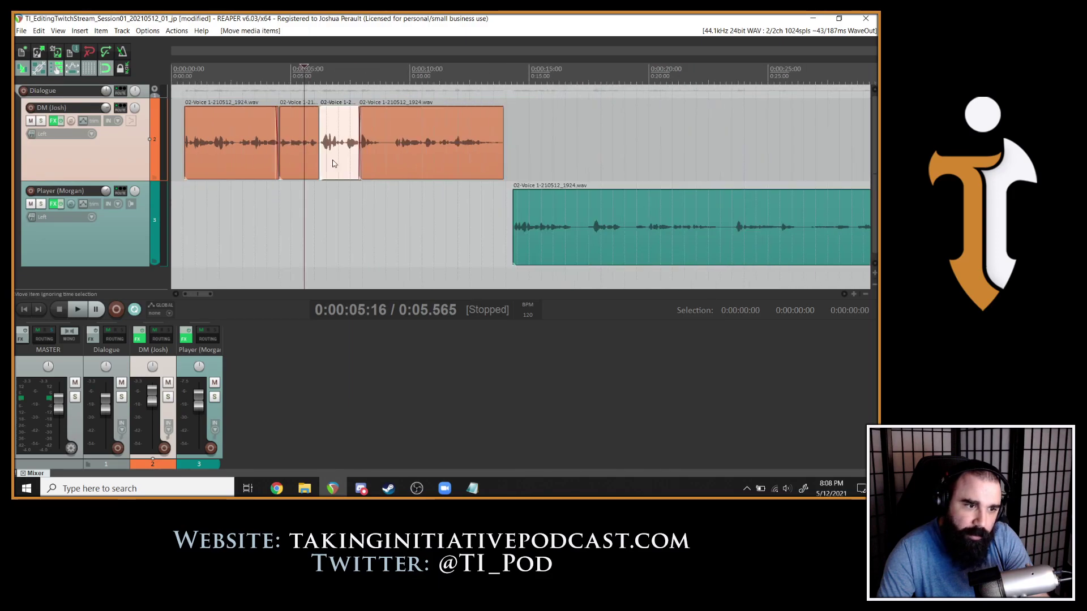
pyautogui.click(181, 163)
pyautogui.press('space')
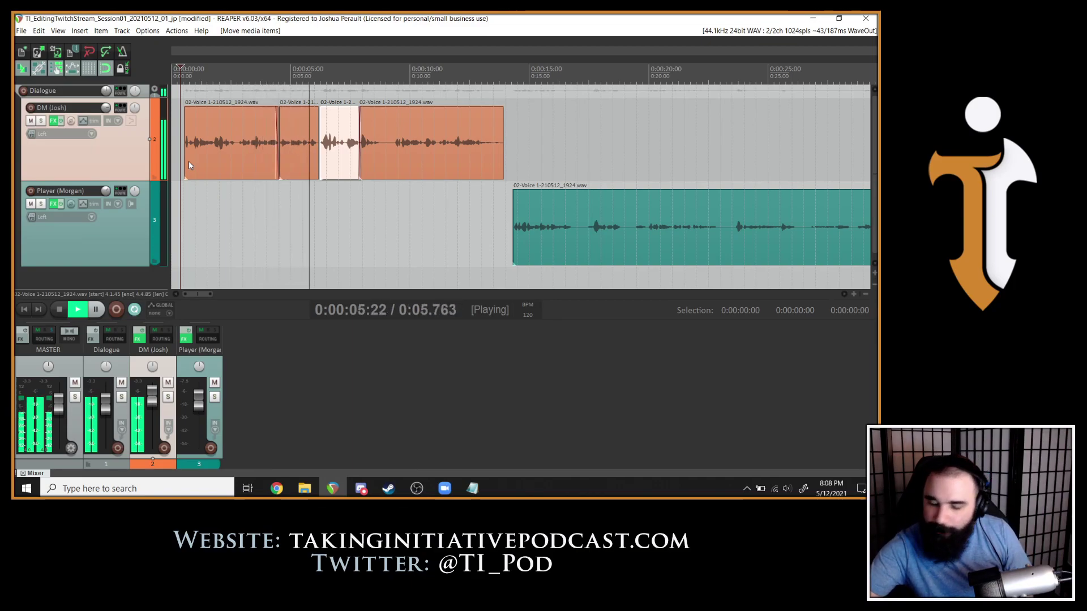
pyautogui.press('space')
# Nudge the third DM clip slightly later to leave a small gap after the second clip, and audition the following dialogue.
pyautogui.click(340, 153)
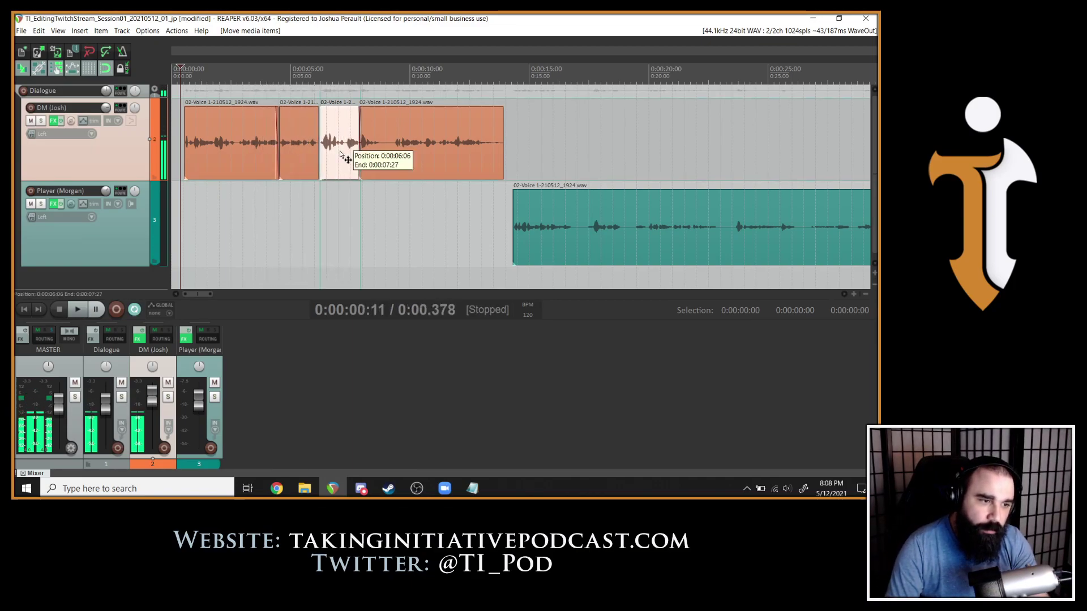
pyautogui.moveTo(340, 153); pyautogui.dragTo(343, 150)
pyautogui.click(281, 71)
pyautogui.press('space')
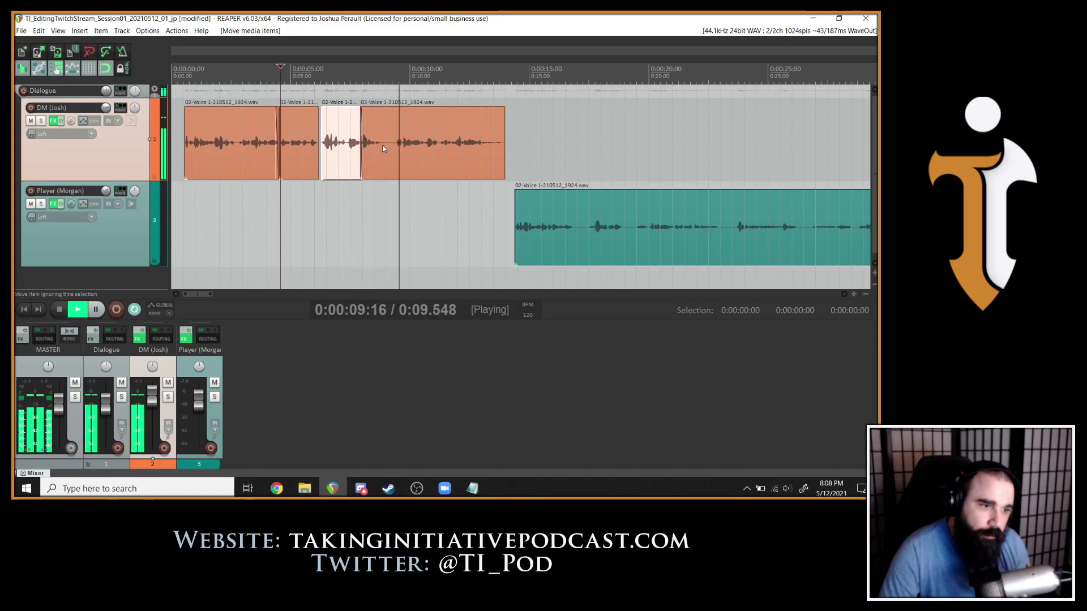
pyautogui.press('space')
# Split the last DM clip at both ends of its silent stretch, just before 0:00:09:00 and at 0:00:09:11, and delete the silence.
pyautogui.scroll(6, 382, 145)
pyautogui.click(577, 150)
pyautogui.press('s')
pyautogui.press('space')
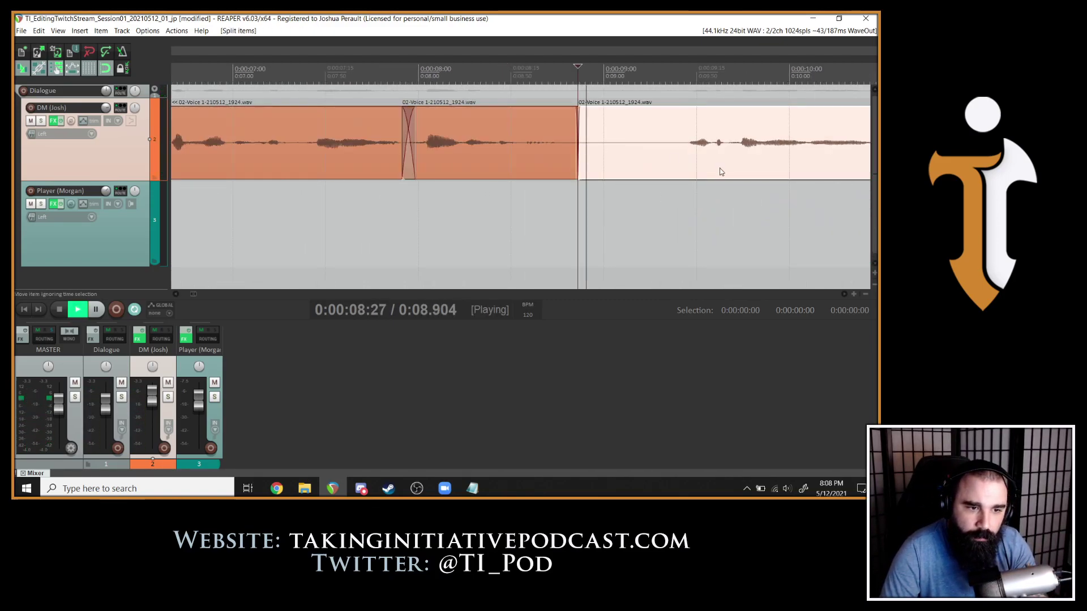
pyautogui.press('space')
pyautogui.press('s')
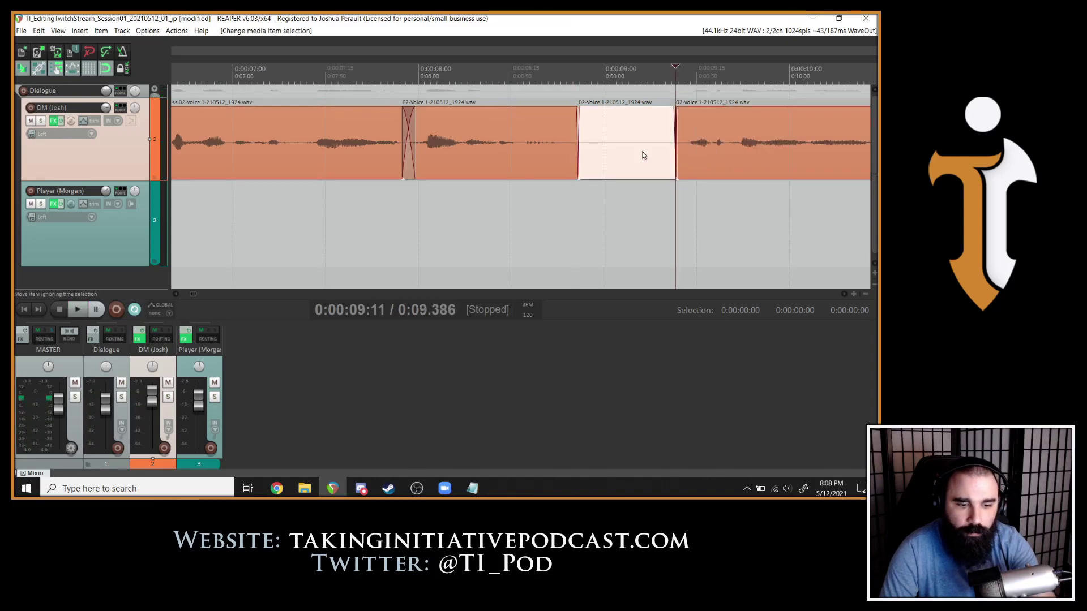
pyautogui.press('Delete')
# Move the last DM piece slightly later to leave a short gap, add fades on both sides of the gap, and play the result.
pyautogui.click(314, 119)
pyautogui.press('space')
pyautogui.scroll(-4, 557, 138)
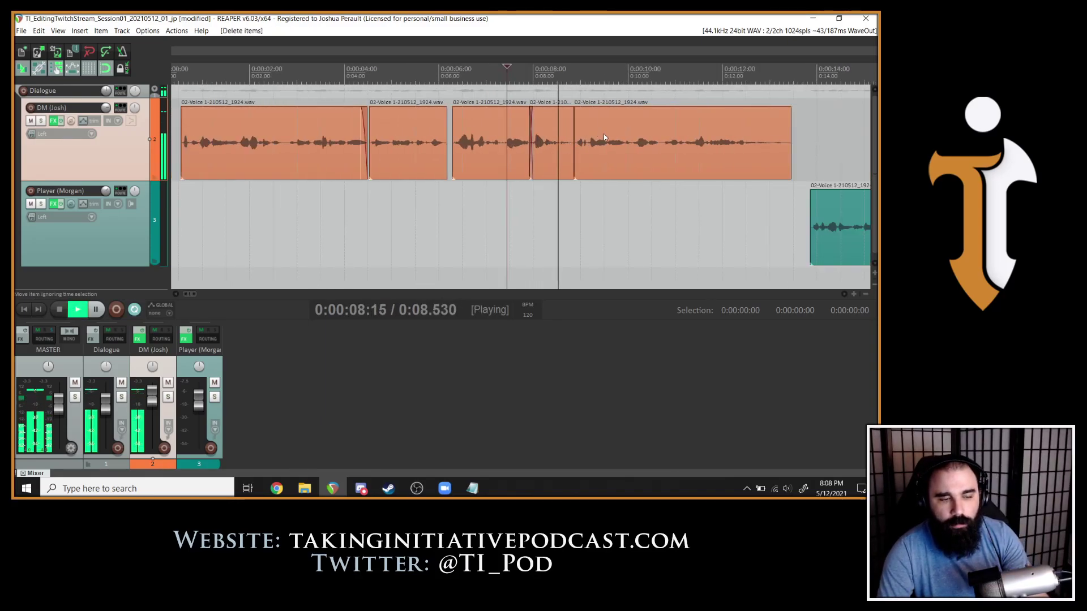
pyautogui.moveTo(613, 144); pyautogui.dragTo(604, 150)
pyautogui.press('space')
pyautogui.moveTo(571, 113); pyautogui.dragTo(589, 110)
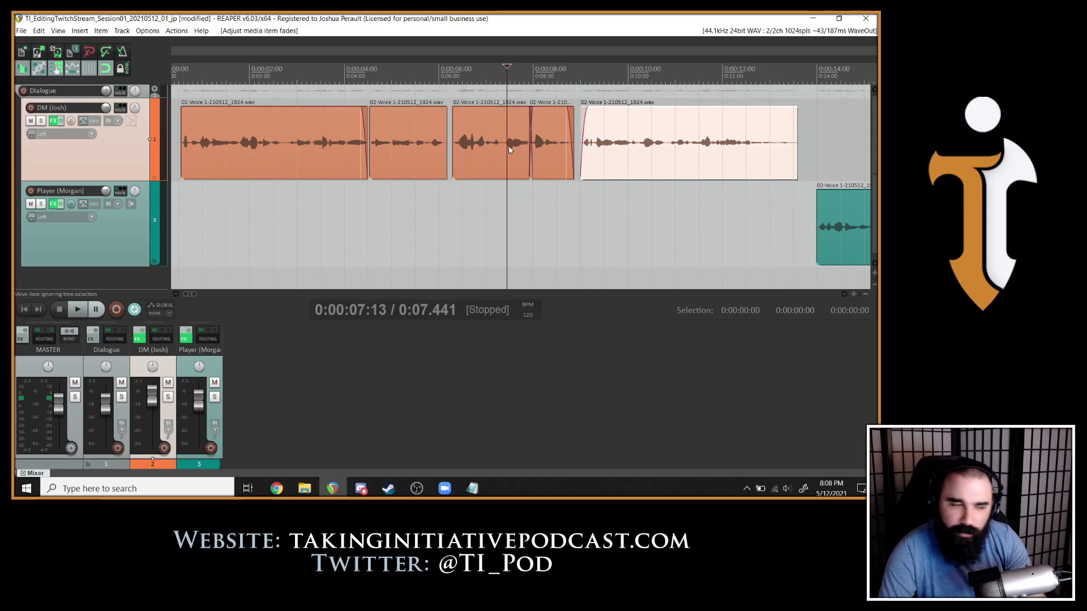
pyautogui.click(445, 131)
pyautogui.press('space')
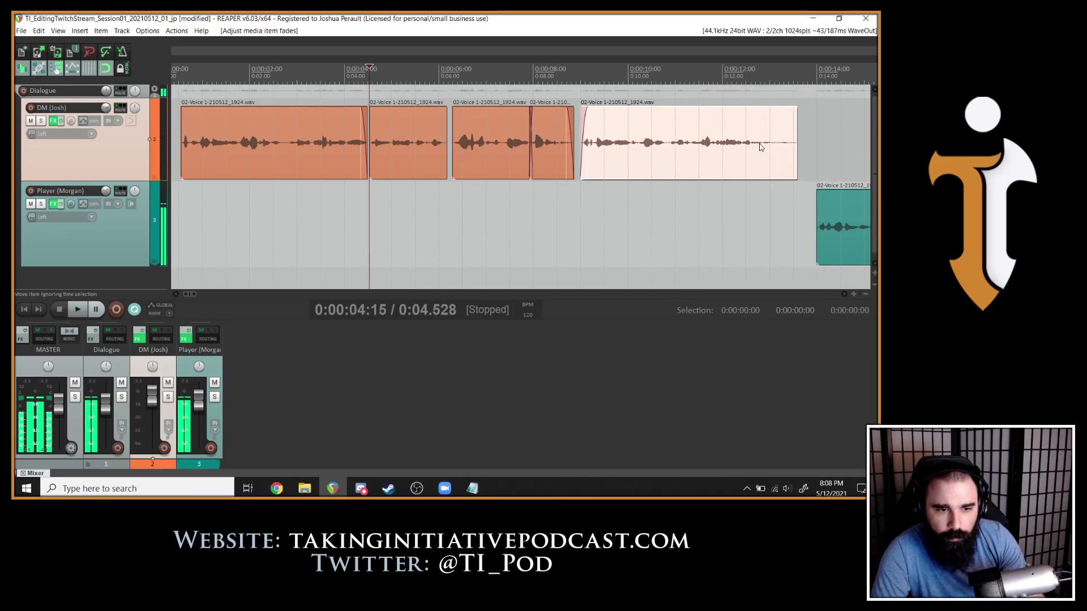
# Split the last DM clip at 0:00:12:18, where its speech ends and the quiet tail begins.
pyautogui.click(755, 147)
pyautogui.scroll(5, 625, 159)
pyautogui.press('space')
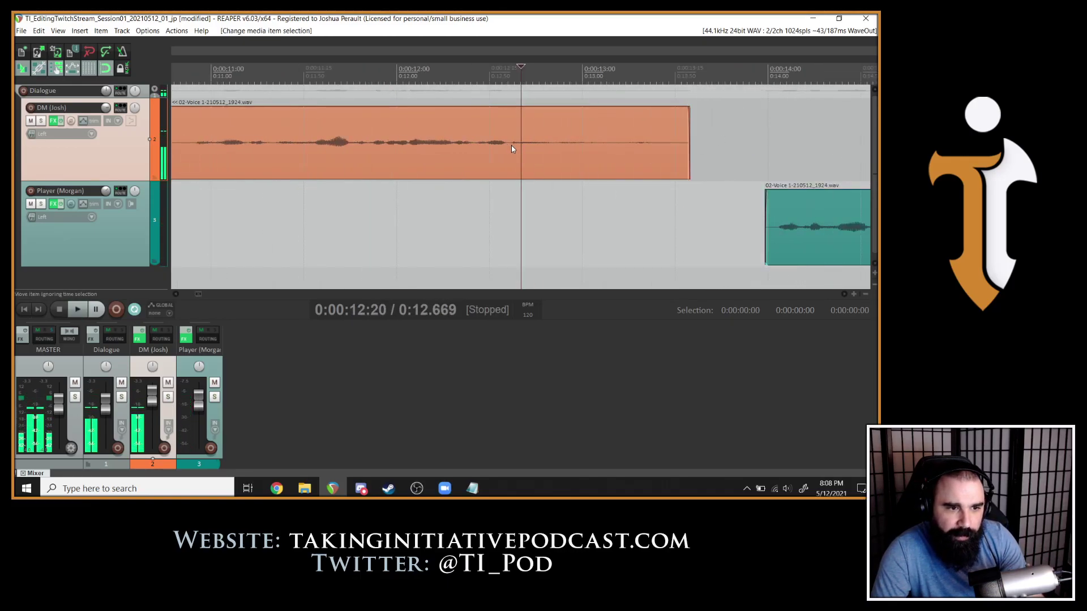
pyautogui.scroll(-3, 534, 147)
pyautogui.click(515, 146)
pyautogui.press('s')
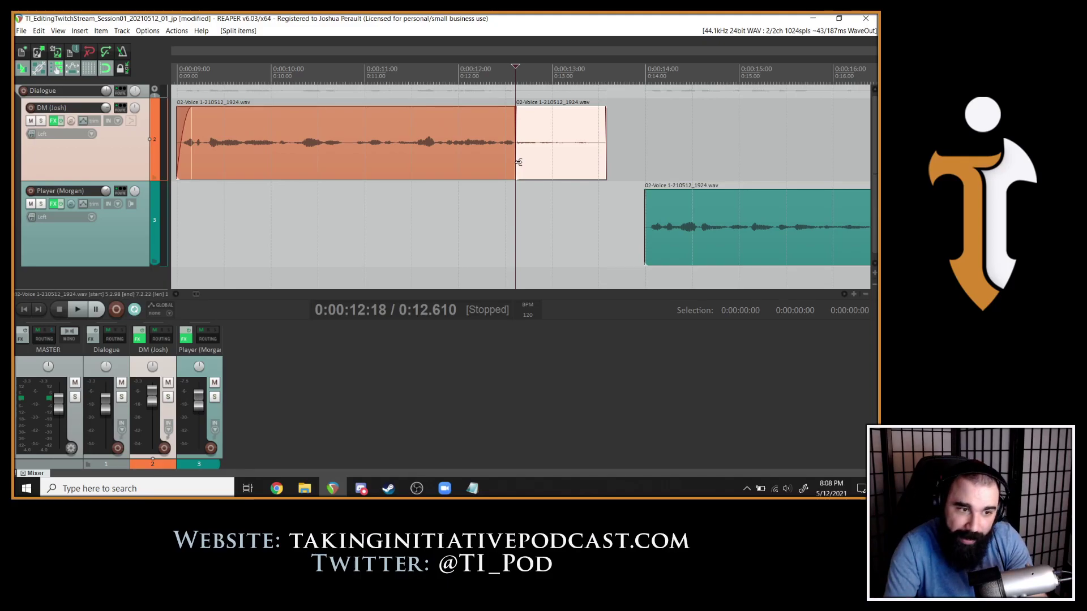
# Overlap the end of the last DM speech clip and its quiet tail with a long crossfade, and raise the tail's volume by 3.07 dB.
pyautogui.moveTo(519, 162); pyautogui.dragTo(470, 170)
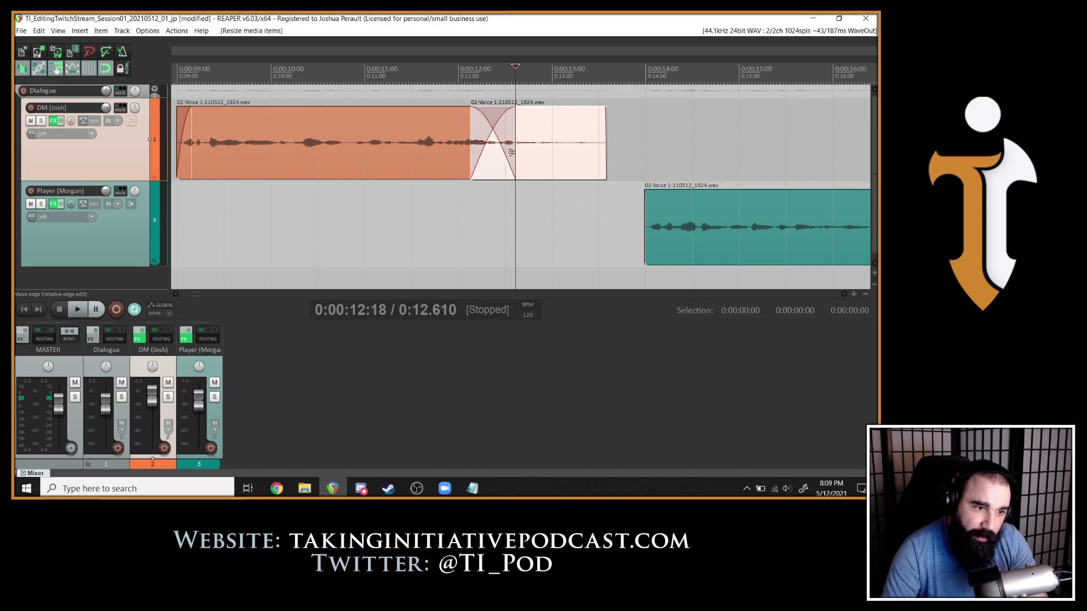
pyautogui.moveTo(511, 152); pyautogui.dragTo(589, 153)
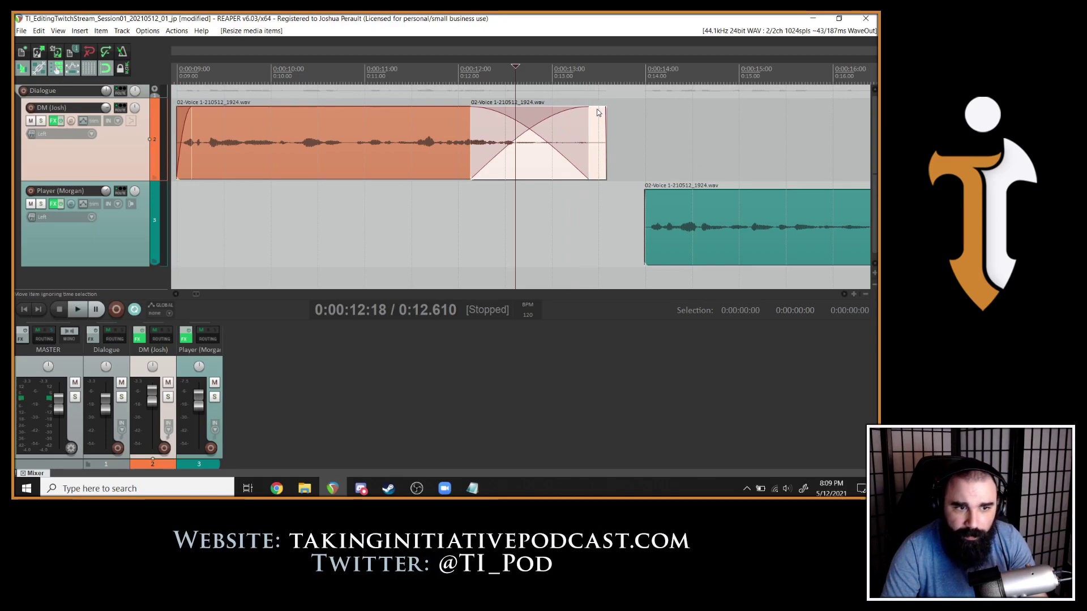
pyautogui.moveTo(594, 107); pyautogui.dragTo(597, 86)
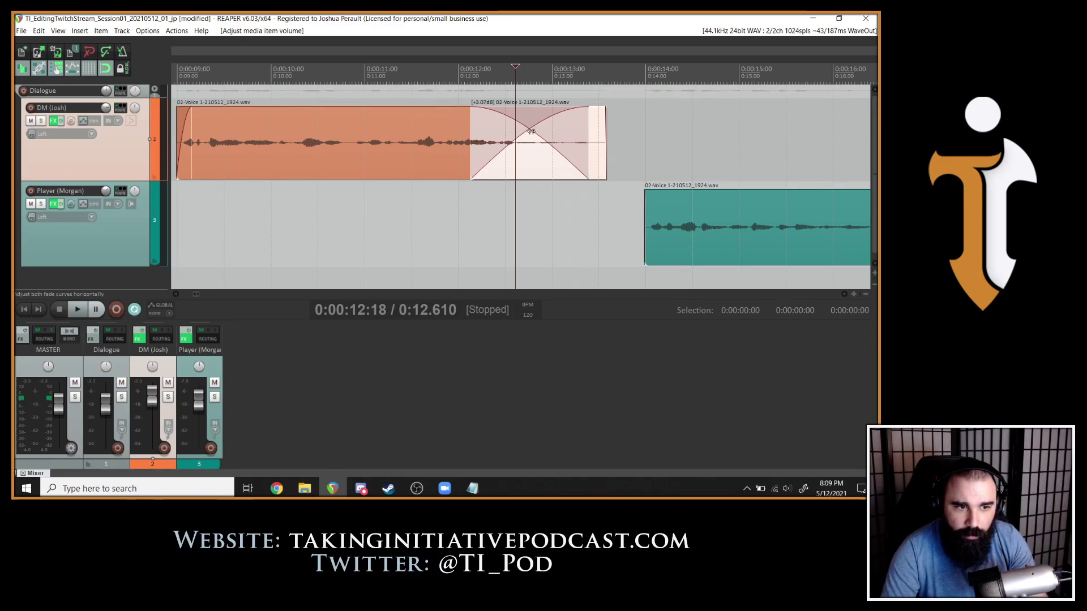
# Adjust the curve shape of the crossfade into the DM tail, and audition it from the middle of the preceding speech.
pyautogui.moveTo(527, 143); pyautogui.dragTo(528, 134)
pyautogui.click(349, 142)
pyautogui.press('space')
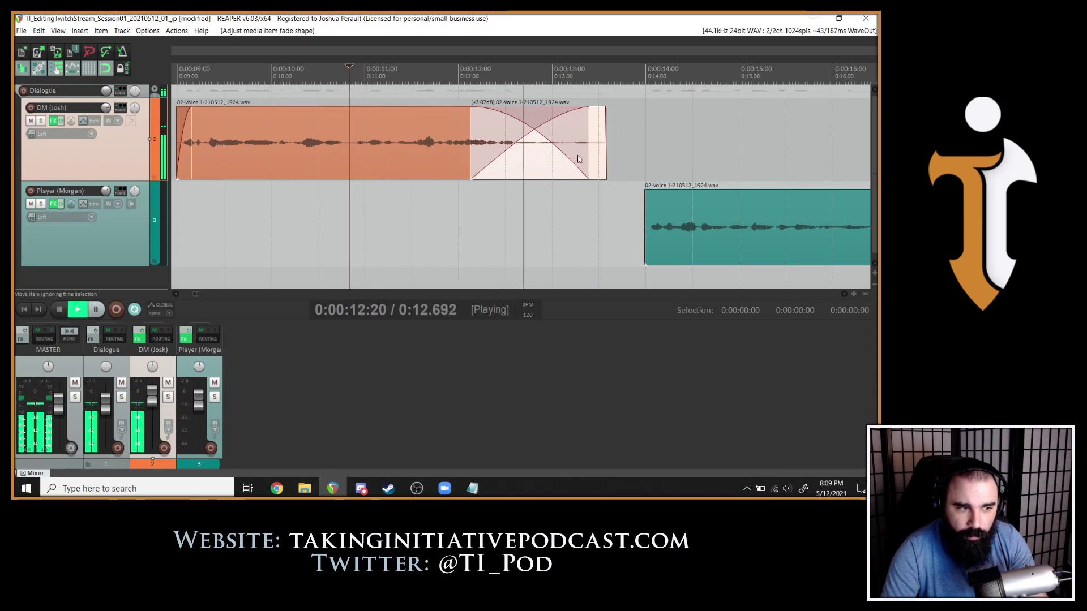
pyautogui.press('space')
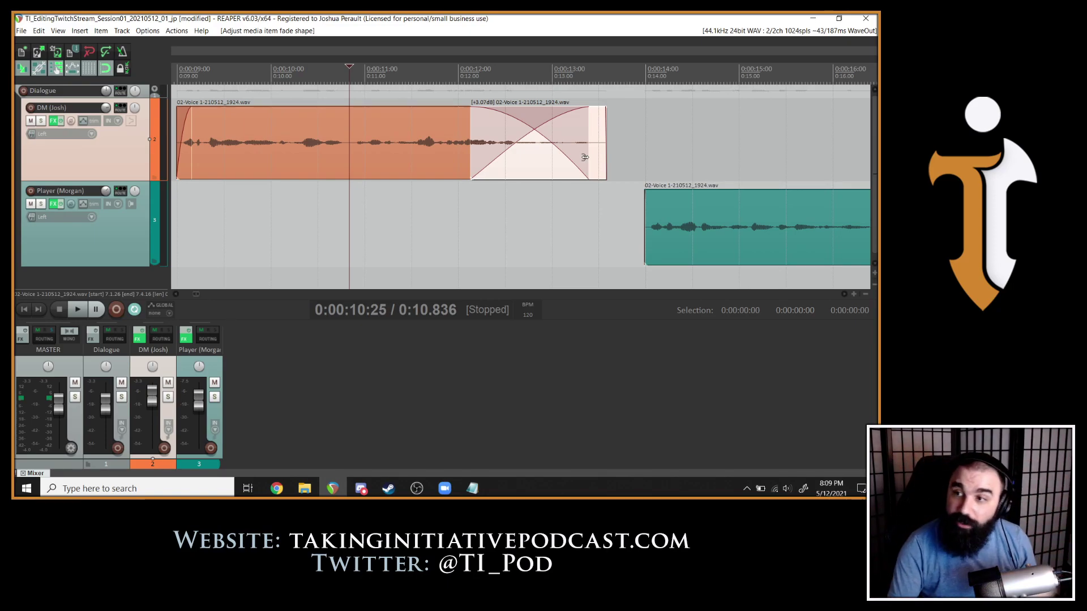
# Play the dialogue from the session start into the first Player line, and raise the Player track's volume slightly.
pyautogui.scroll(-5, 510, 135)
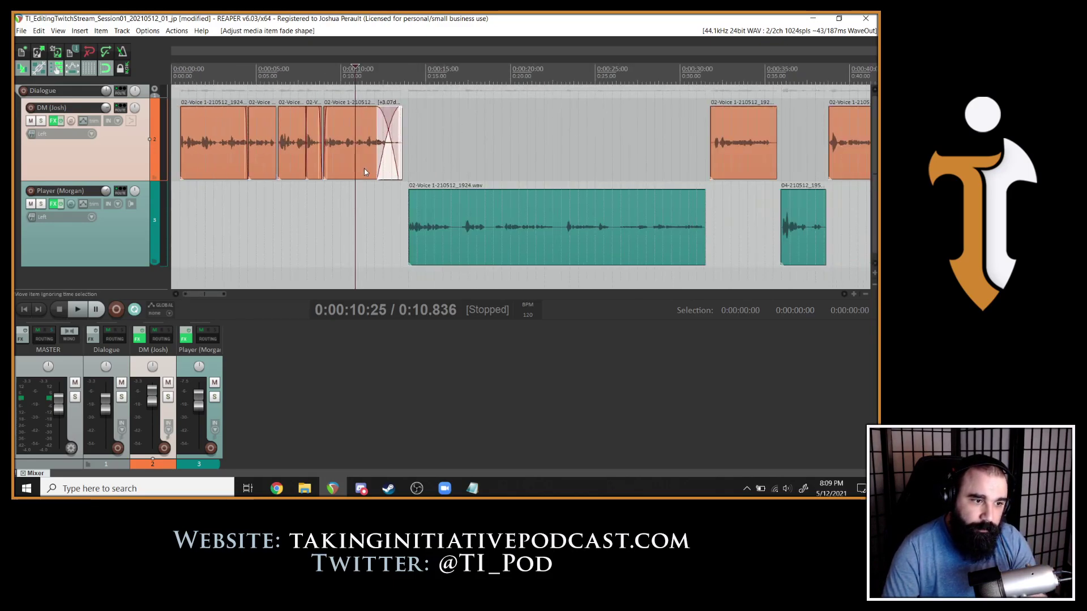
pyautogui.press('Home')
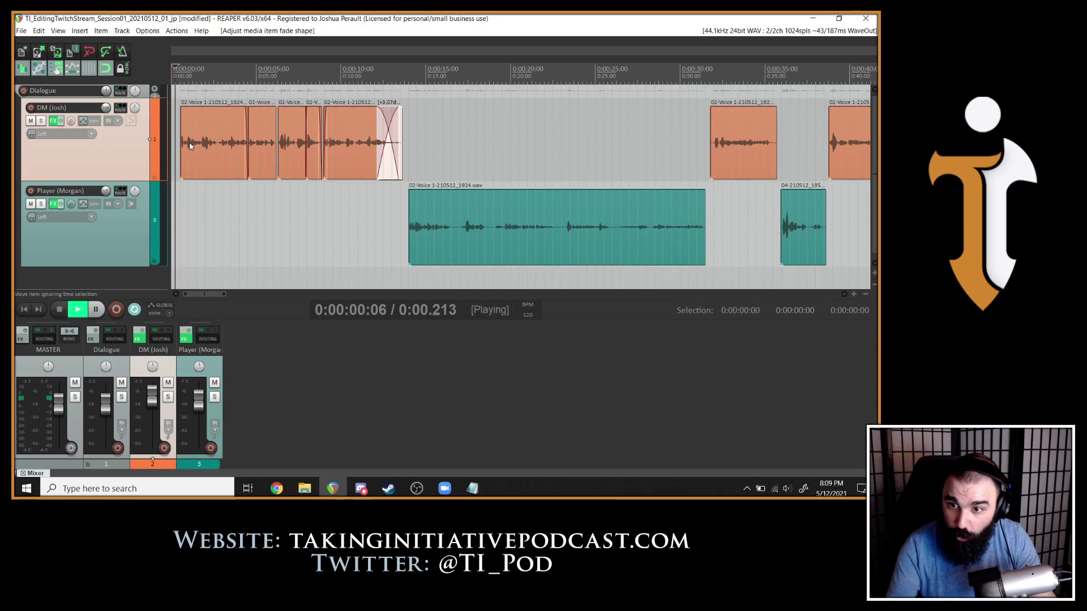
pyautogui.press('space')
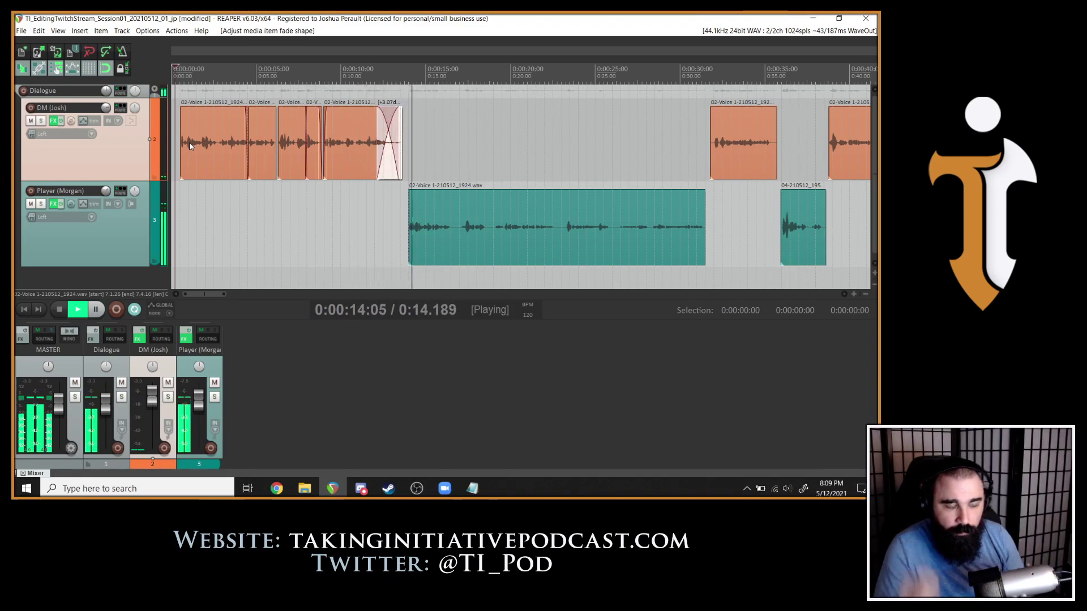
pyautogui.click(400, 192)
pyautogui.press('space')
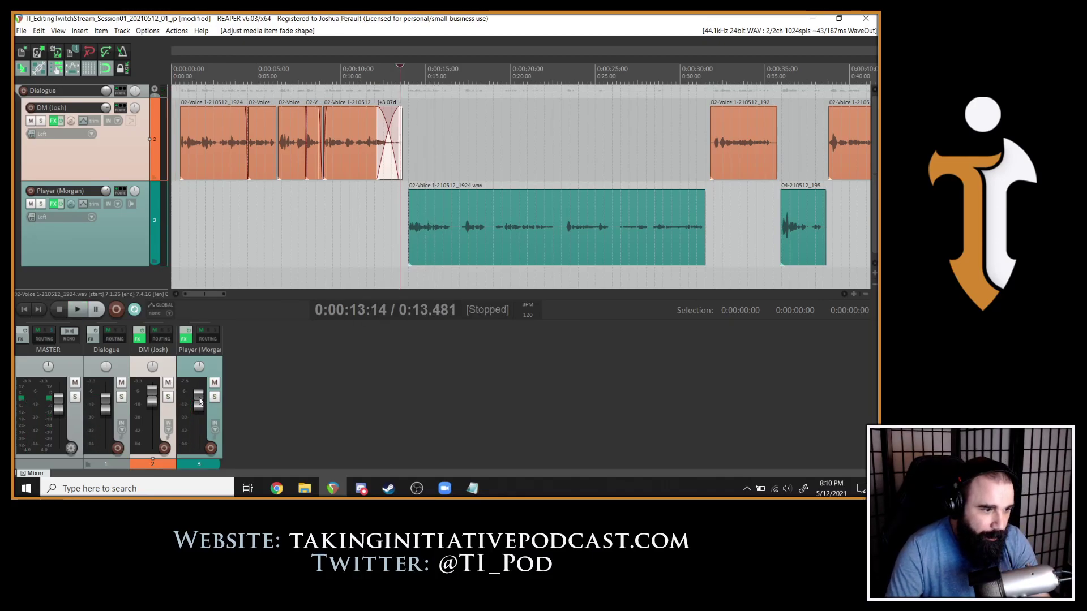
pyautogui.moveTo(200, 401); pyautogui.dragTo(199, 396)
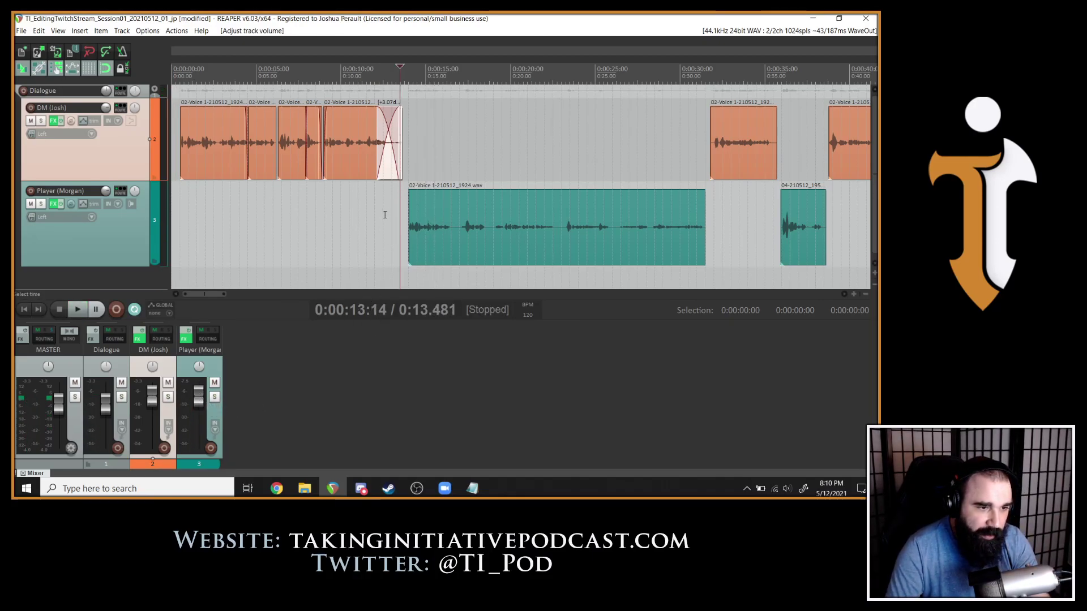
# Compare DM and Player loudness by playing short passages of each, and raise the Player track's volume a little more.
pyautogui.click(332, 180)
pyautogui.press('space')
pyautogui.click(417, 226)
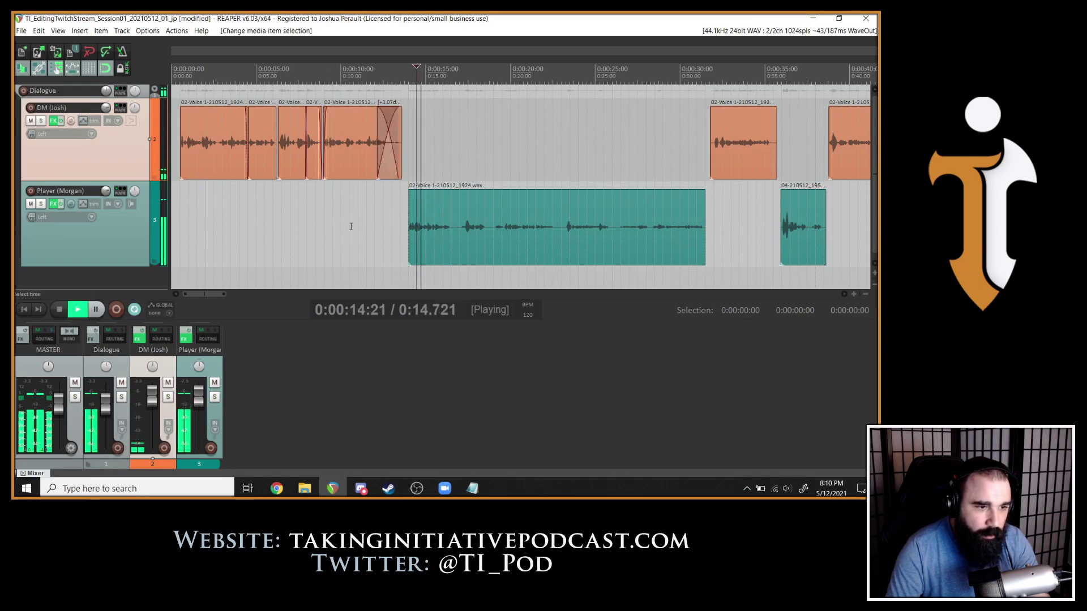
pyautogui.click(340, 209)
pyautogui.click(416, 235)
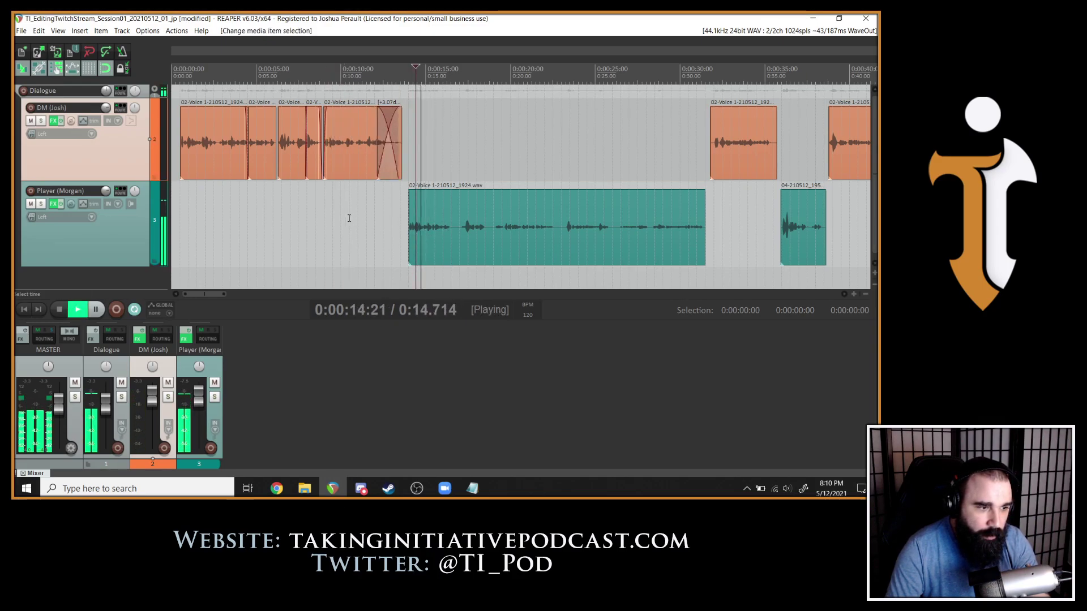
pyautogui.click(334, 199)
pyautogui.press('space')
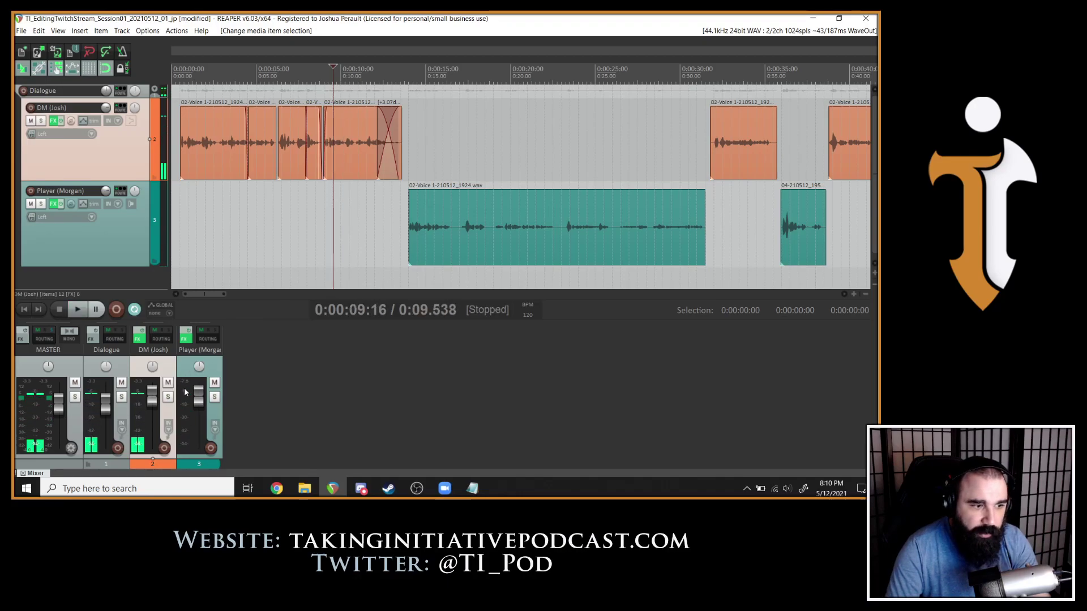
pyautogui.moveTo(197, 398); pyautogui.dragTo(198, 395)
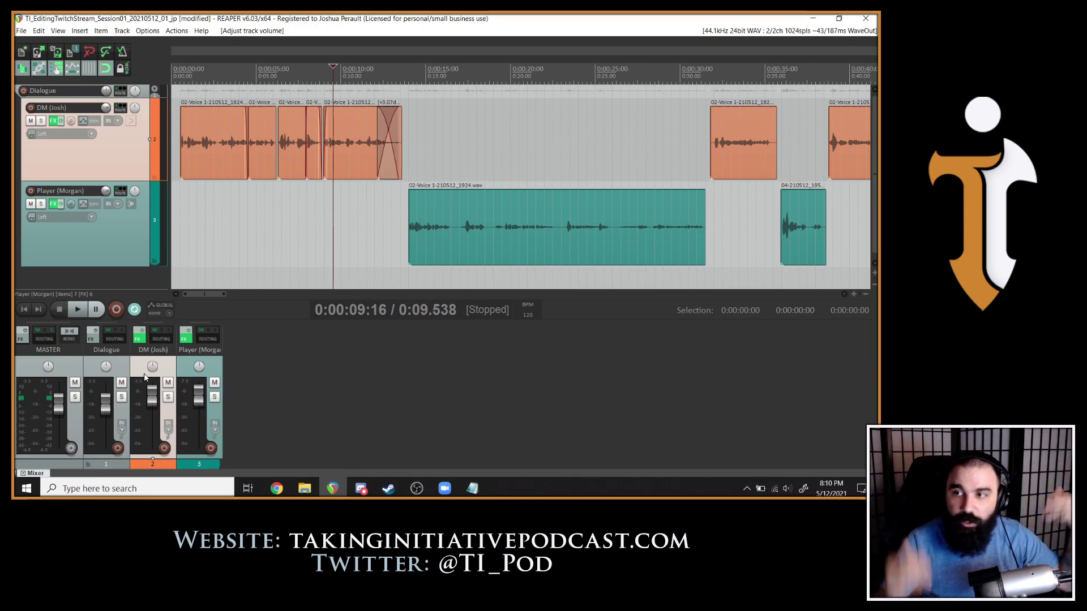
# Audition the DM-to-Player transition, move the first Player clip slightly earlier to tighten the pause, and replay the handover.
pyautogui.click(327, 227)
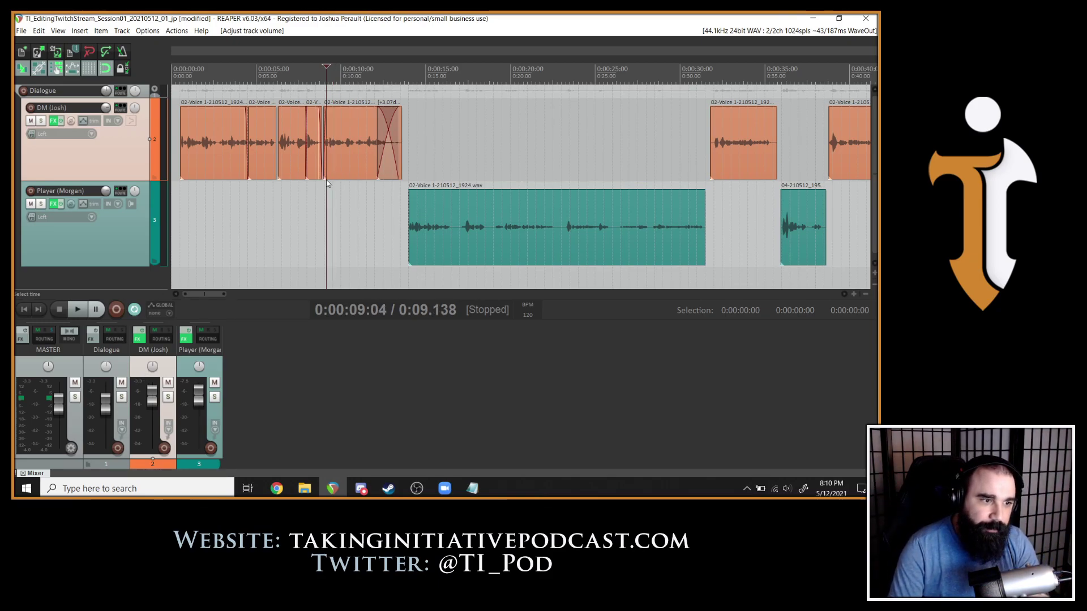
pyautogui.press('space')
pyautogui.scroll(2, 676, 142)
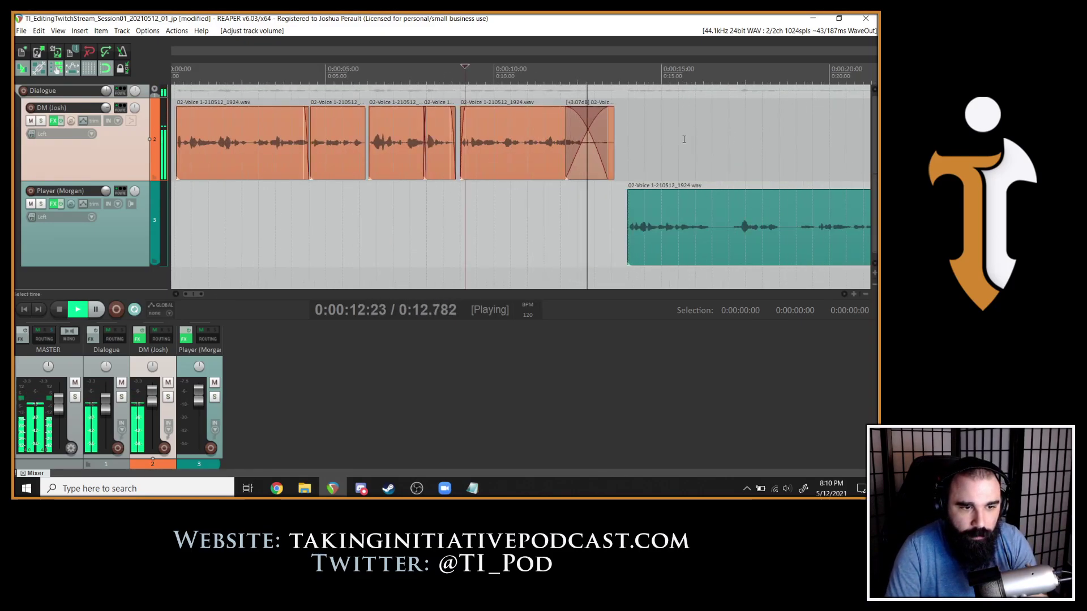
pyautogui.press('space')
pyautogui.moveTo(660, 222)
pyautogui.mouseDown()
pyautogui.moveTo(648, 226)
pyautogui.moveTo(664, 213)
pyautogui.mouseUp()
pyautogui.click(583, 218)
pyautogui.press('space')
pyautogui.press('space')
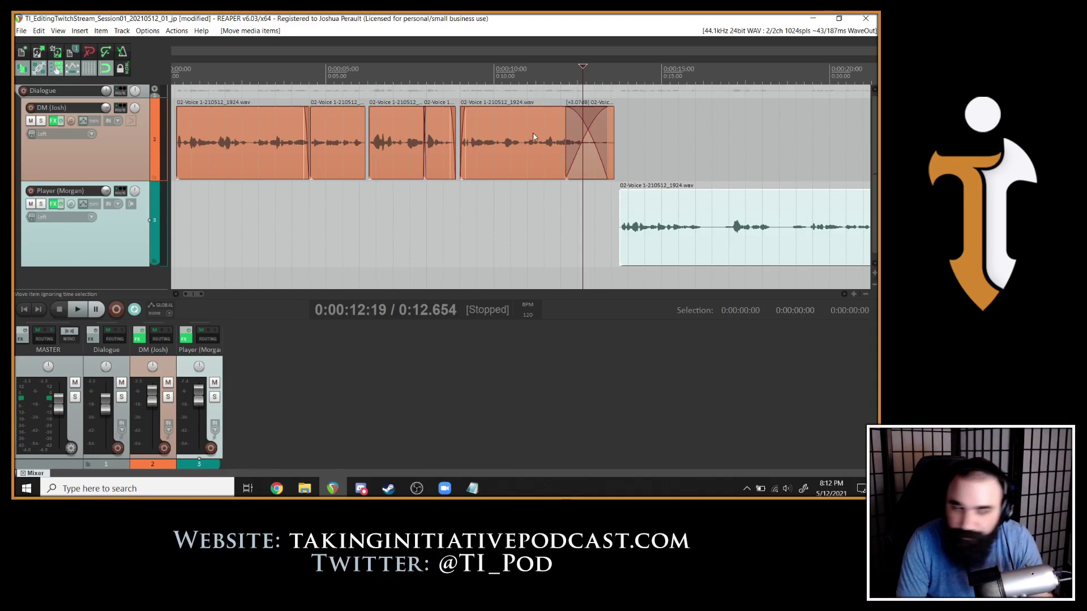
pyautogui.click(515, 159)
pyautogui.press('space')
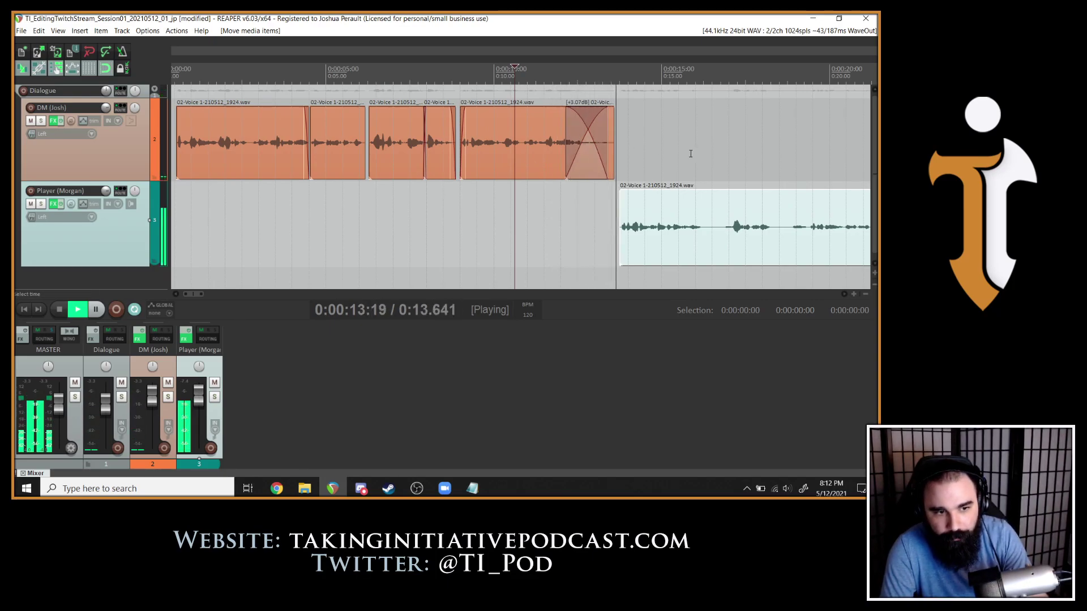
# Split the first Player clip at 0:00:16:08 and 0:00:17:02, and ripple-delete the pause between the cuts.
pyautogui.scroll(-3, 690, 158)
pyautogui.scroll(4, 451, 198)
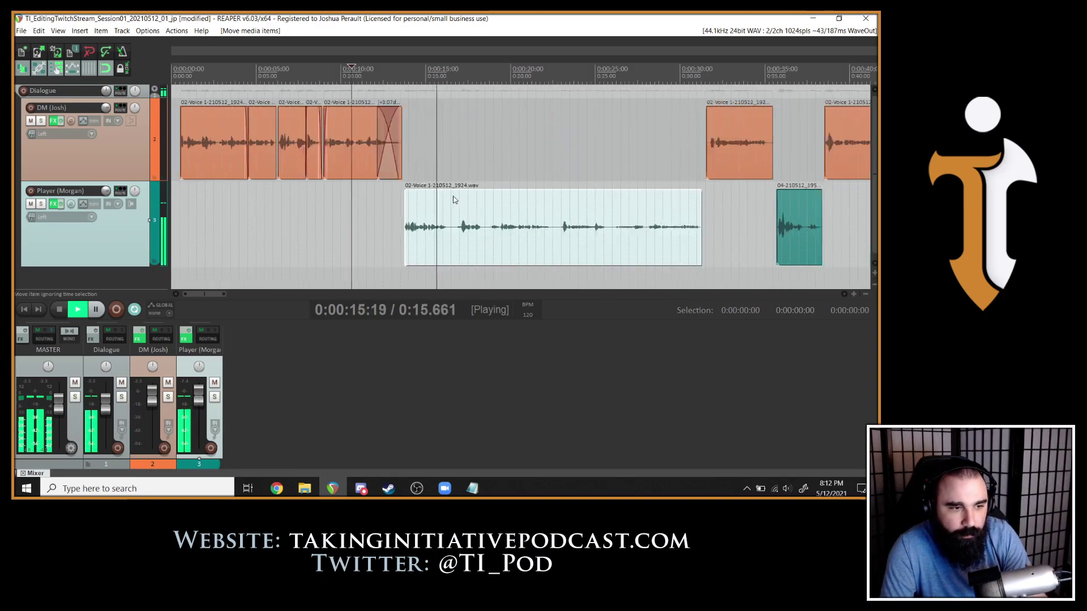
pyautogui.click(516, 227)
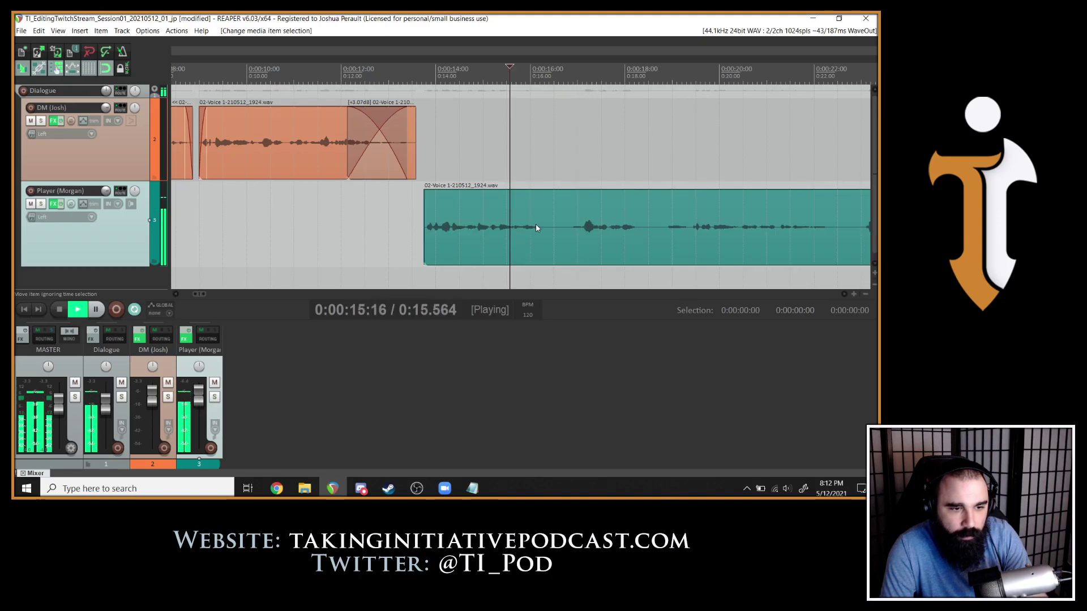
pyautogui.press('s')
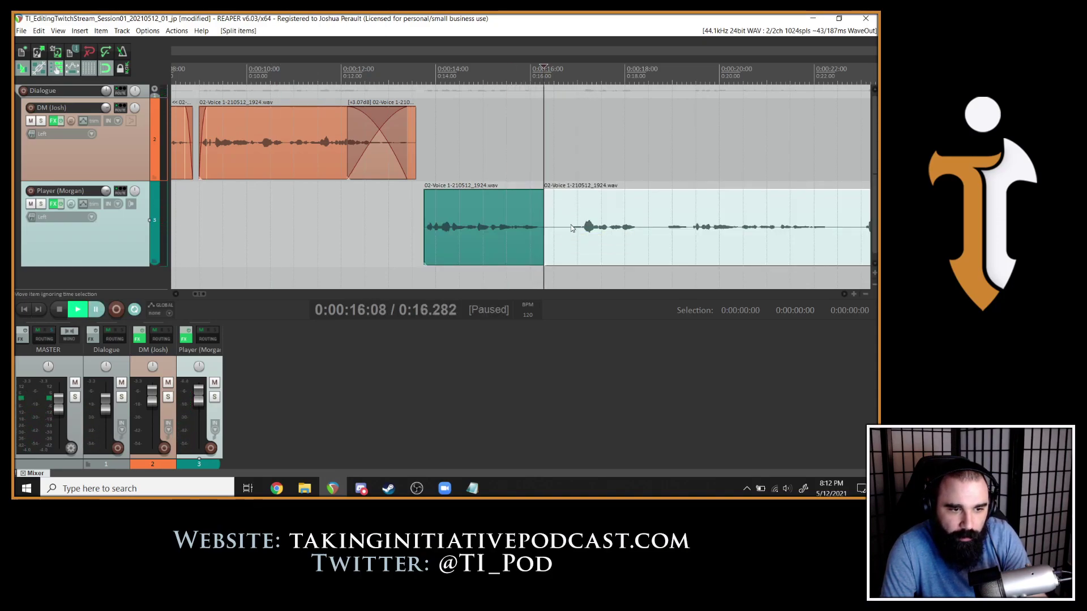
pyautogui.press('space')
pyautogui.scroll(5, 572, 227)
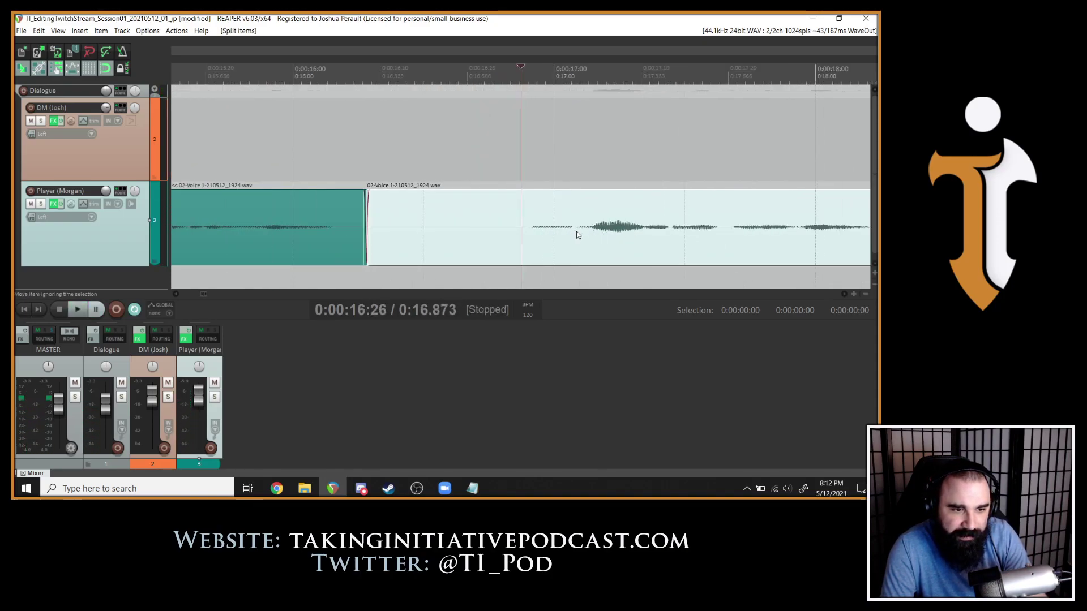
pyautogui.press('s')
pyautogui.click(558, 234)
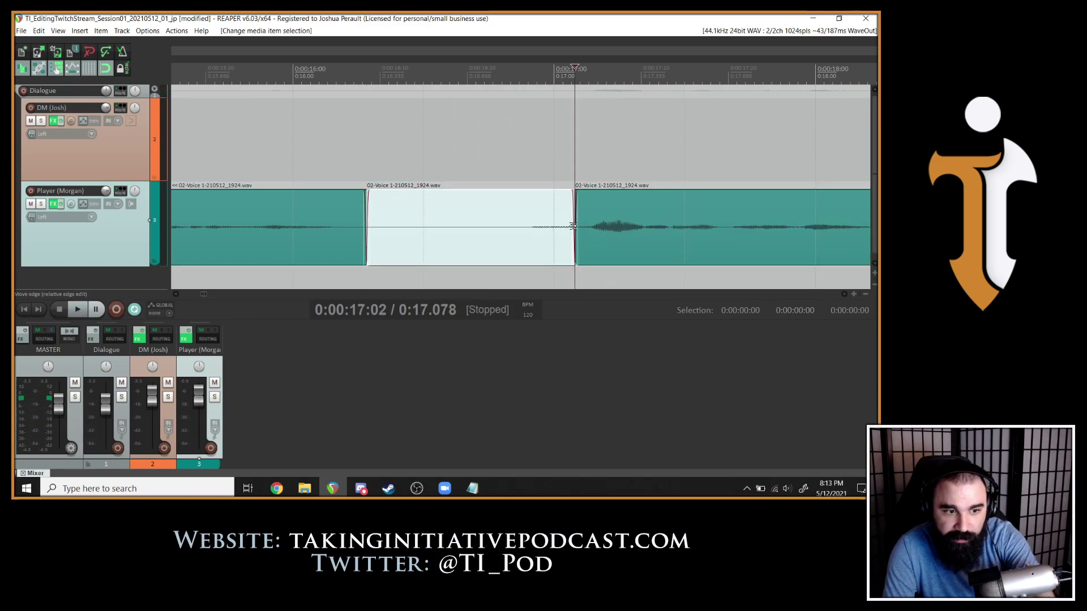
pyautogui.press('Delete')
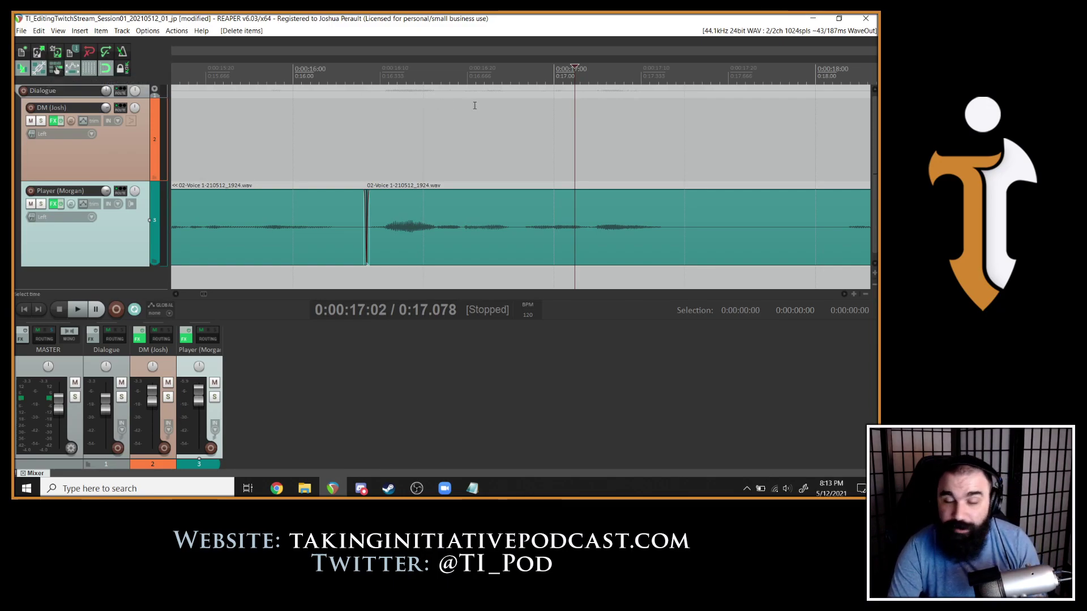
# Move the second Player piece slightly later to leave a short gap, add a short fade-in to it, and play the cut.
pyautogui.scroll(-2, 489, 147)
pyautogui.click(349, 206)
pyautogui.press('space')
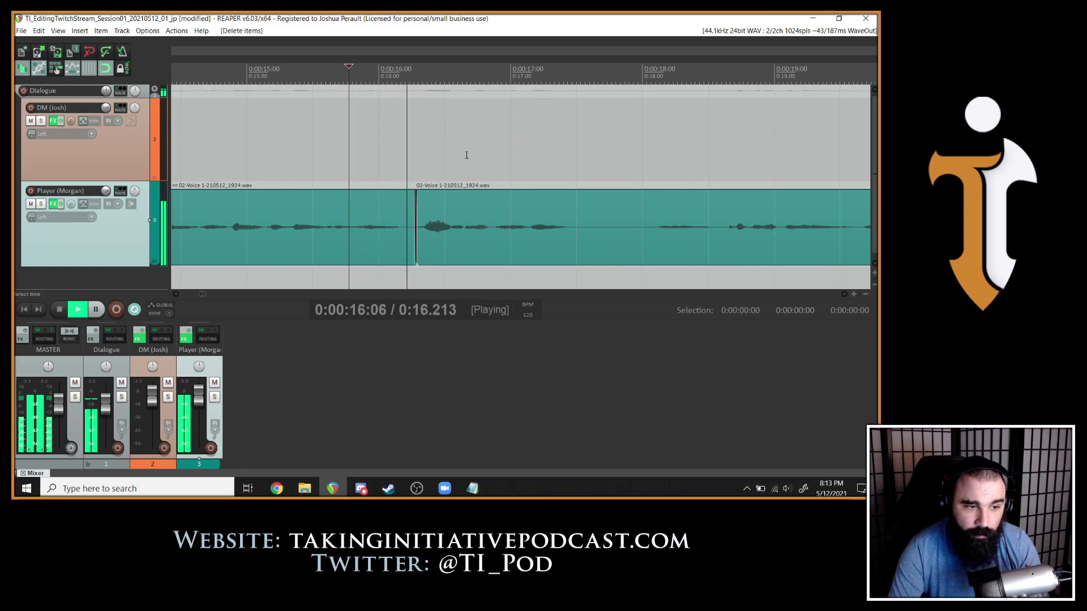
pyautogui.press('space')
pyautogui.click(446, 211)
pyautogui.moveTo(446, 211); pyautogui.dragTo(428, 191)
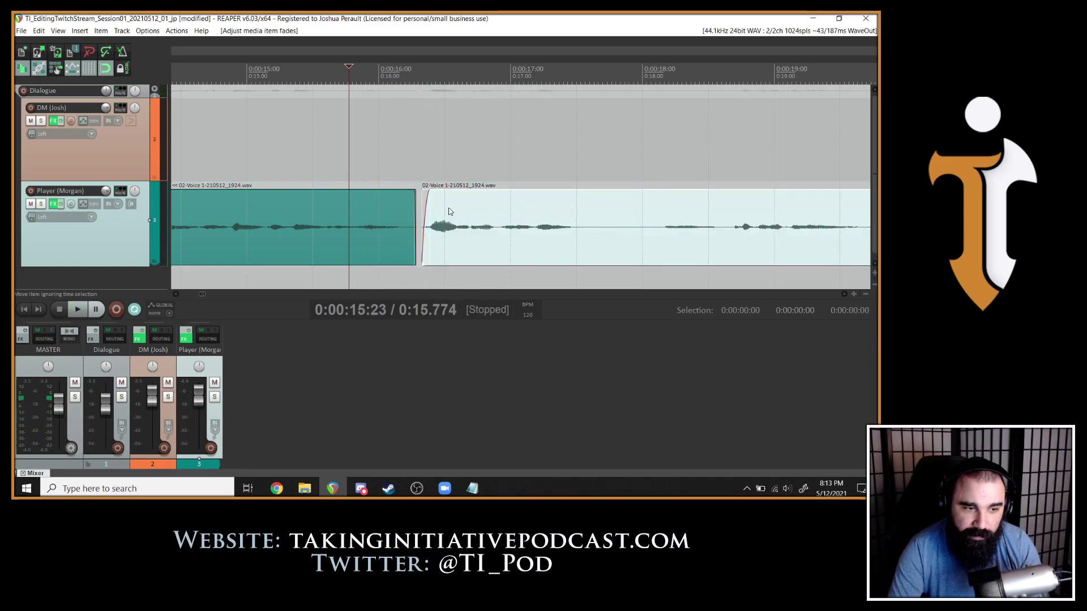
pyautogui.press('space')
pyautogui.press('space')
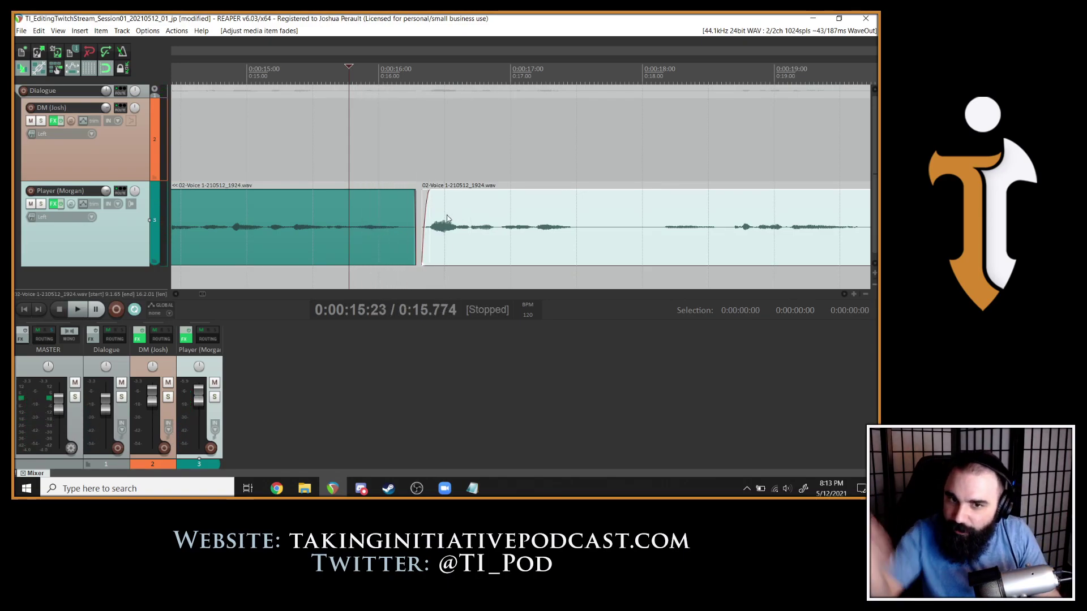
# Play the edited Player dialogue from 0:00:13:17 across the new cut to check its pacing.
pyautogui.scroll(-3, 445, 220)
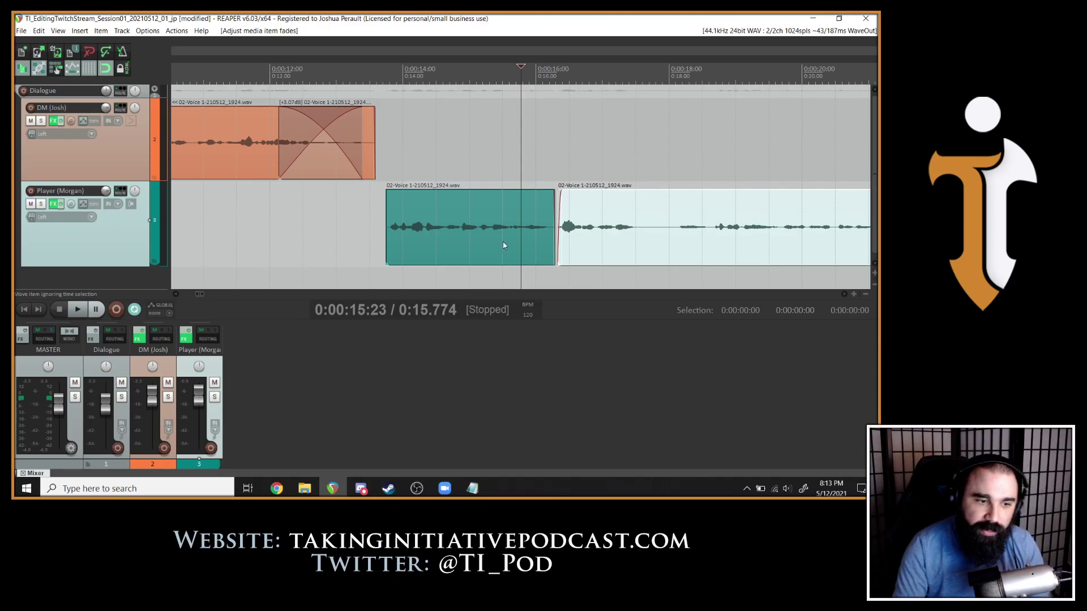
pyautogui.click(376, 210)
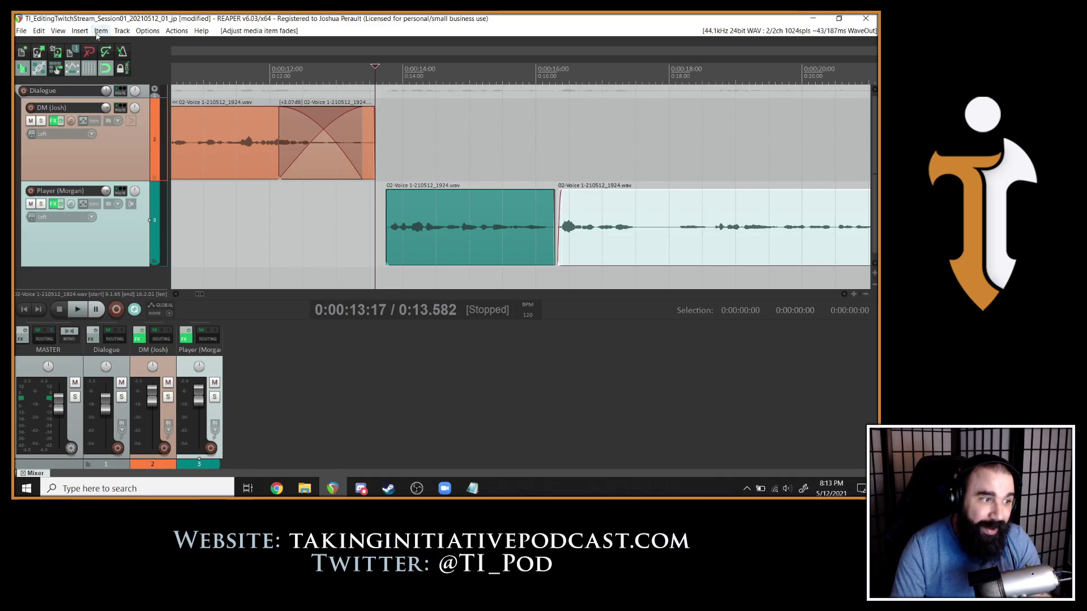
pyautogui.press('`')
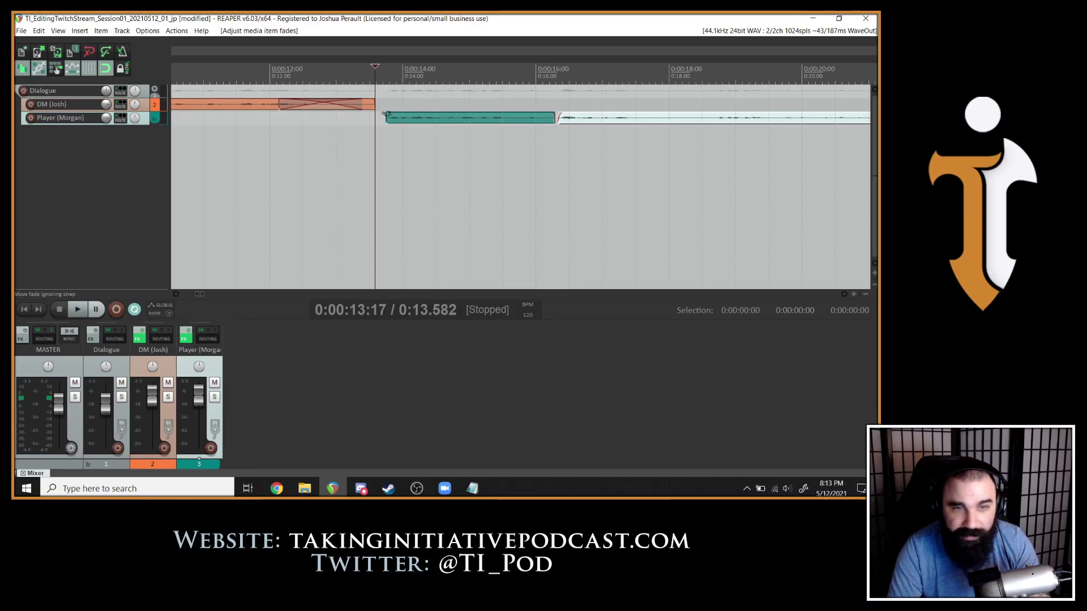
pyautogui.press('`')
pyautogui.press('space')
pyautogui.scroll(-3, 472, 139)
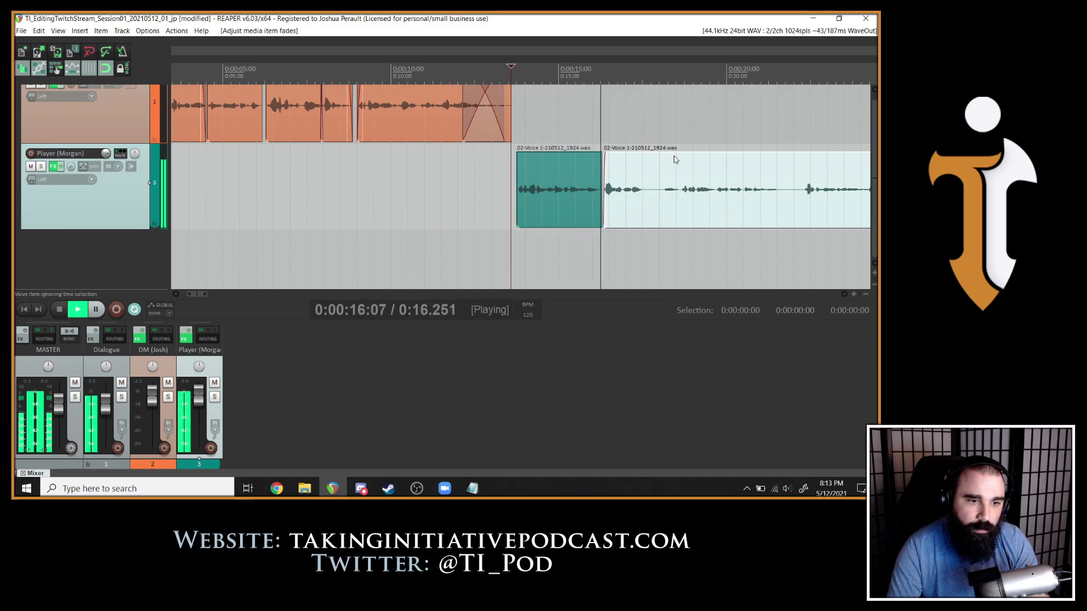
# Split the second Player piece where its first phrase ends and at 0:00:18:01, and delete the silent stretch between.
pyautogui.click(643, 195)
pyautogui.press('s')
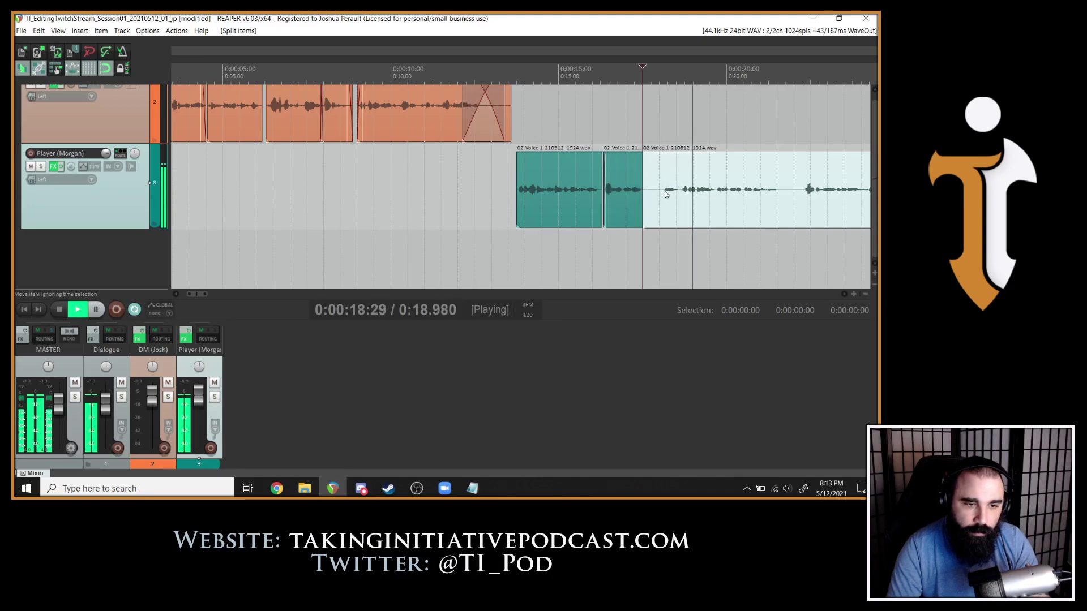
pyautogui.click(661, 190)
pyautogui.press('space')
pyautogui.press('s')
pyautogui.click(652, 190)
pyautogui.press('Delete')
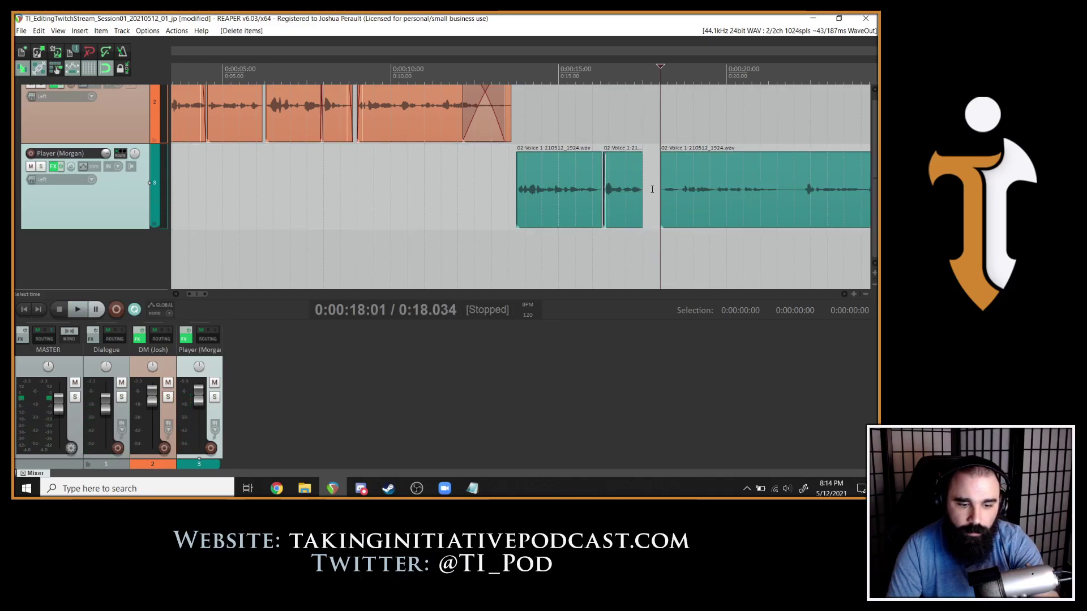
# Move the last Player piece earlier to leave only a small gap after the second piece, and audition from 0:00:16:12.
pyautogui.click(607, 182)
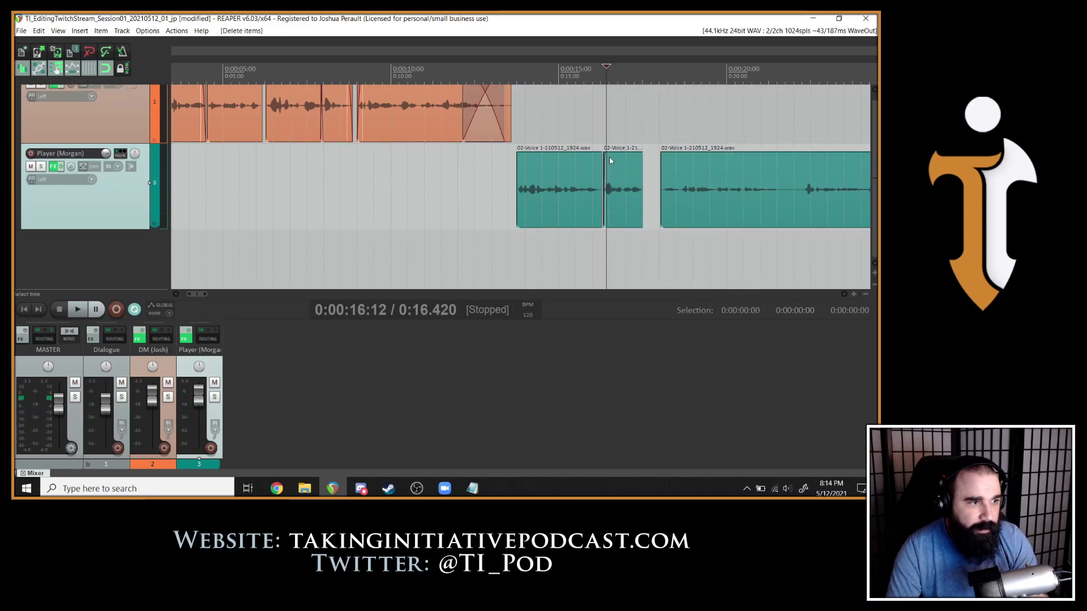
pyautogui.moveTo(725, 190); pyautogui.dragTo(711, 189)
pyautogui.press('space')
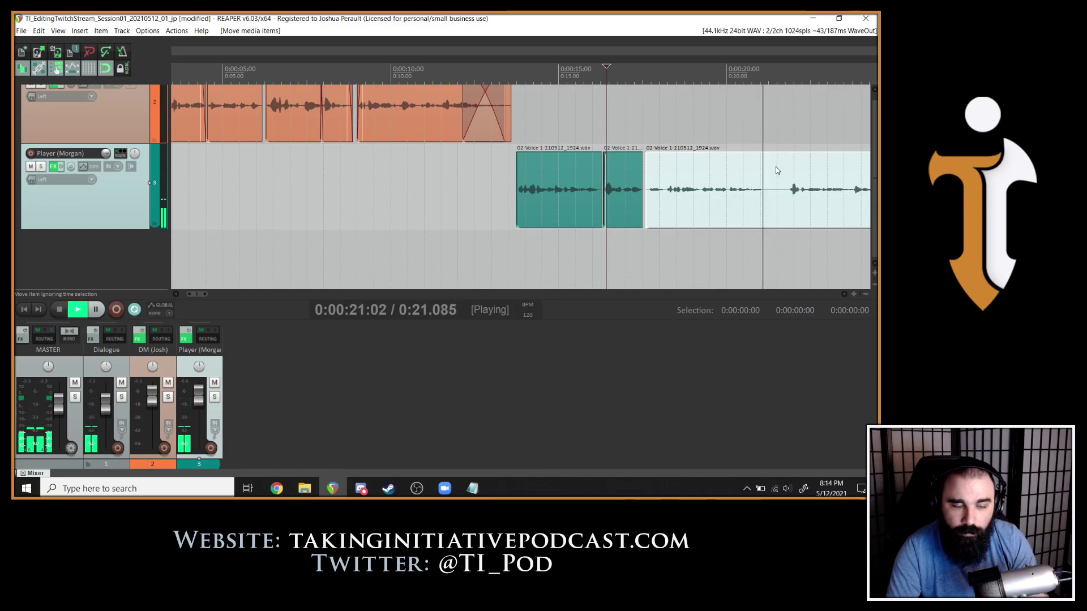
# Split the last Player piece at 0:00:21:03 and at 0:00:21:24, where its next phrase starts, and delete the silent stretch between.
pyautogui.press('space')
pyautogui.click(764, 195)
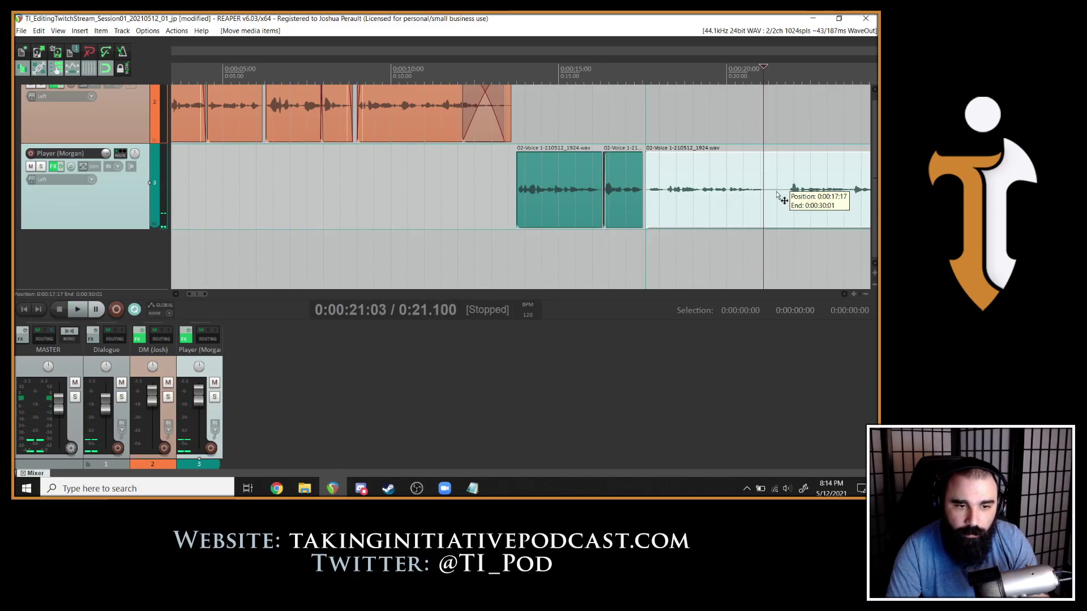
pyautogui.press('s')
pyautogui.click(787, 194)
pyautogui.click(788, 197)
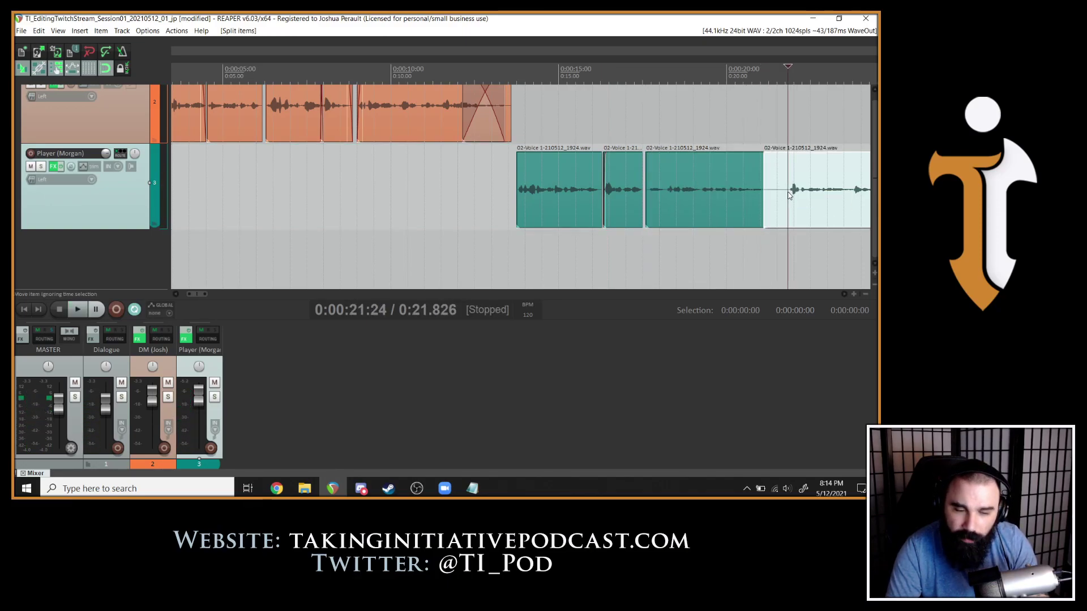
pyautogui.click(767, 192)
pyautogui.press('Delete')
# Play the Player dialogue from 0:00:20:10 across the new cut to check how the join sounds.
pyautogui.click(738, 185)
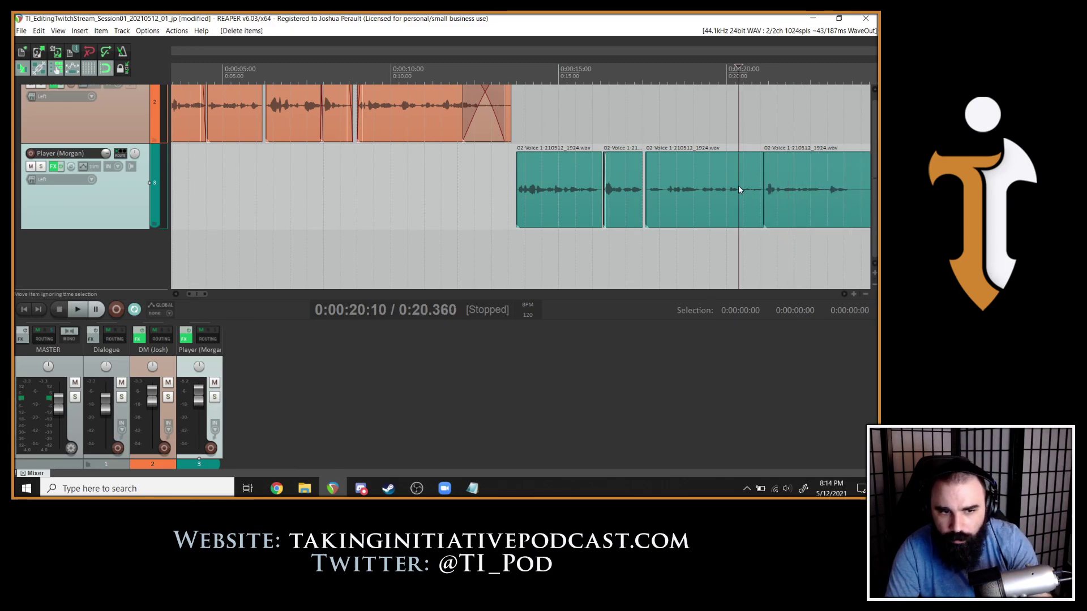
pyautogui.press('space')
pyautogui.press('space')
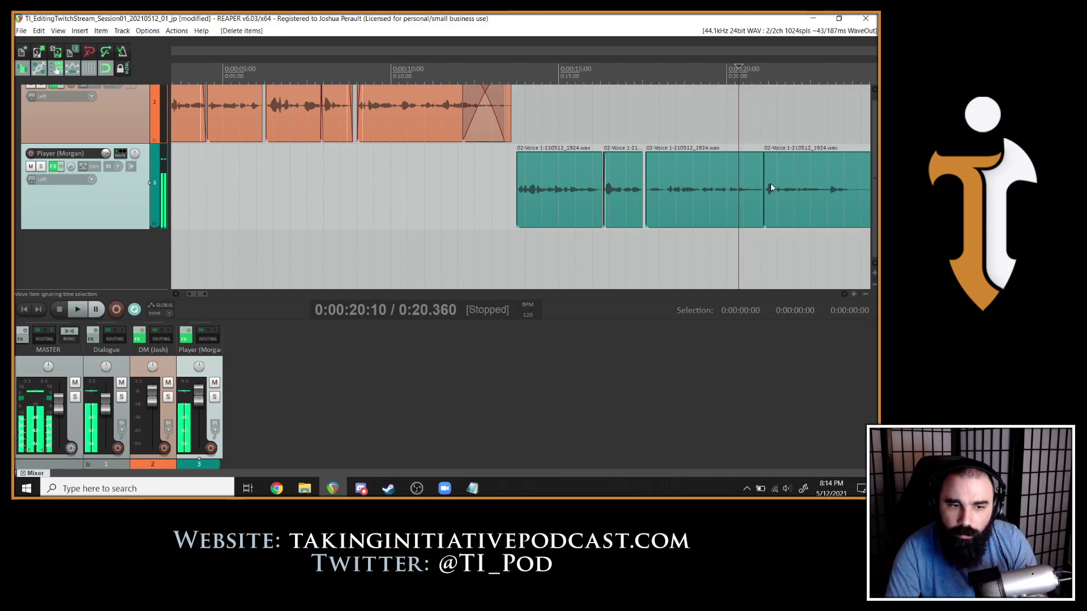
pyautogui.scroll(6, 768, 184)
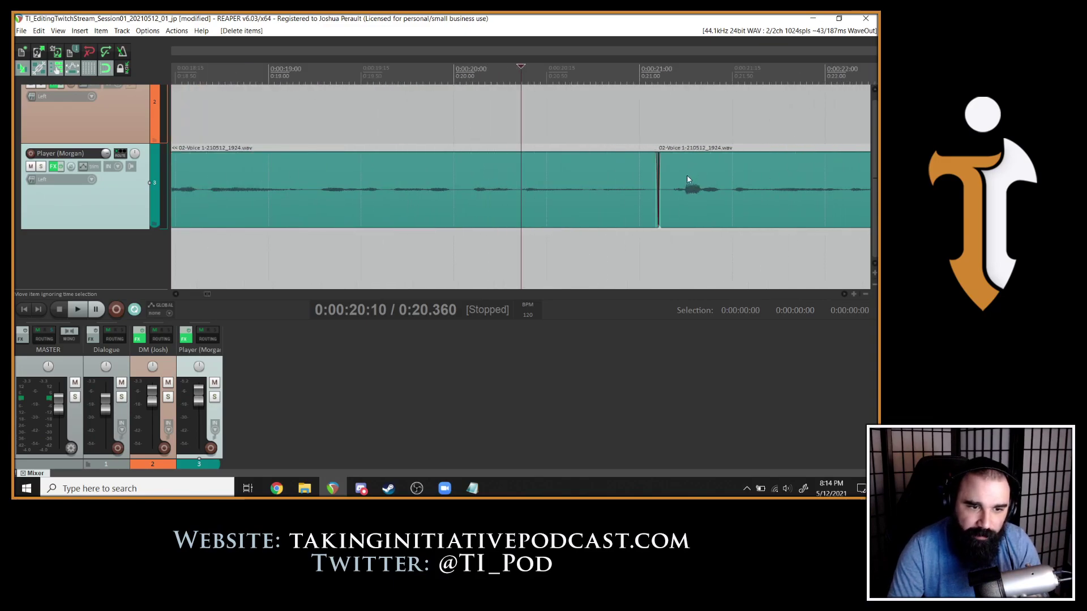
pyautogui.scroll(3, 673, 198)
pyautogui.press('space')
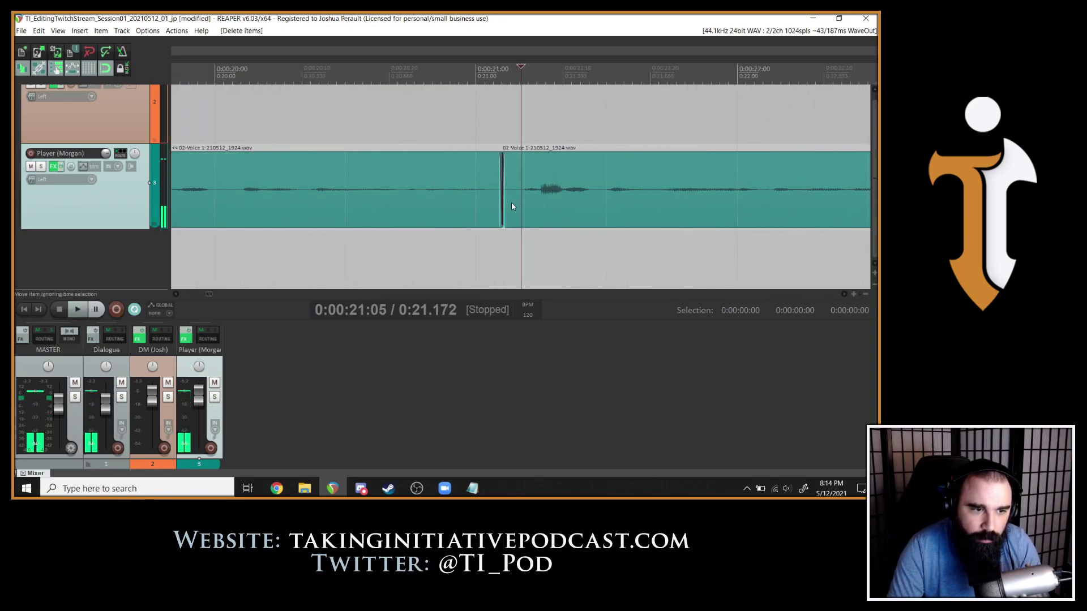
pyautogui.click(510, 207)
pyautogui.press('space')
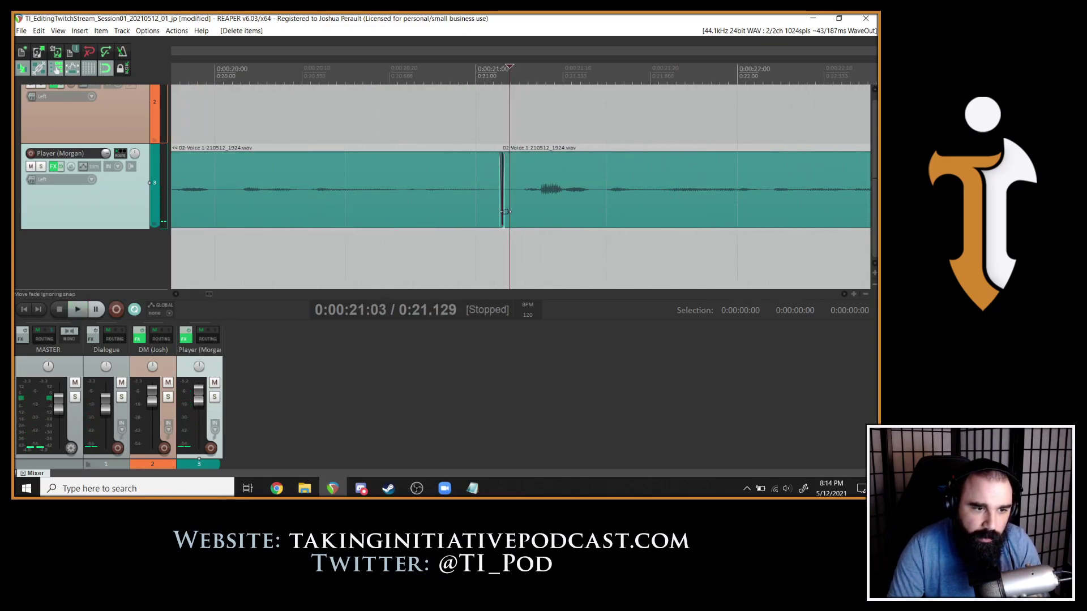
# Shift the start of the last Player piece slightly later, add a short fade-in to it, and play from 0:00:19:29.
pyautogui.moveTo(504, 212); pyautogui.dragTo(506, 210)
pyautogui.moveTo(524, 160); pyautogui.dragTo(558, 154)
pyautogui.click(213, 170)
pyautogui.press('space')
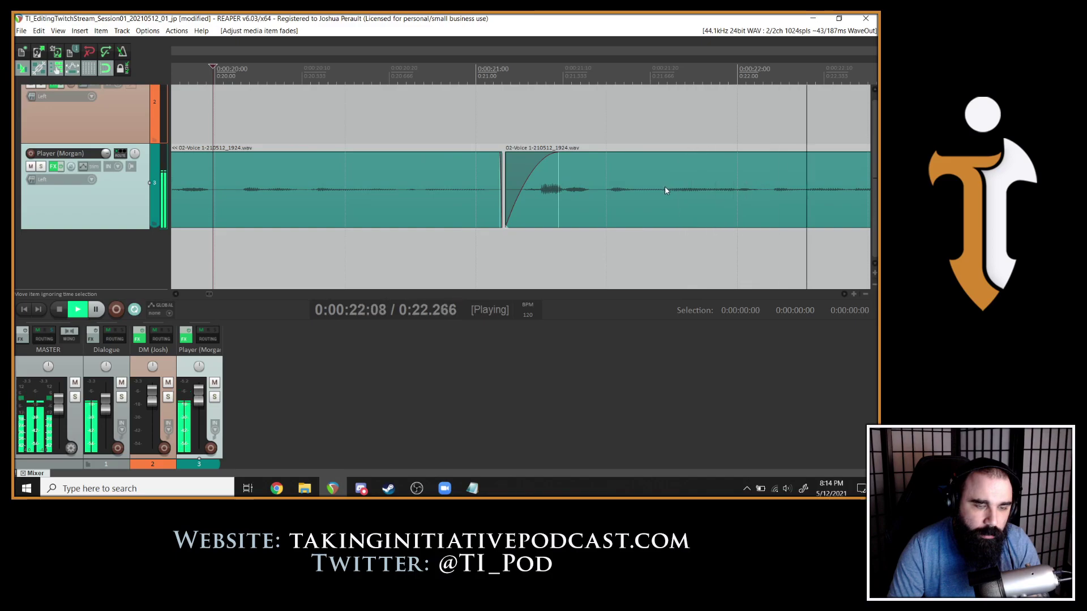
pyautogui.scroll(-3, 666, 191)
pyautogui.scroll(-2, 667, 193)
pyautogui.press('space')
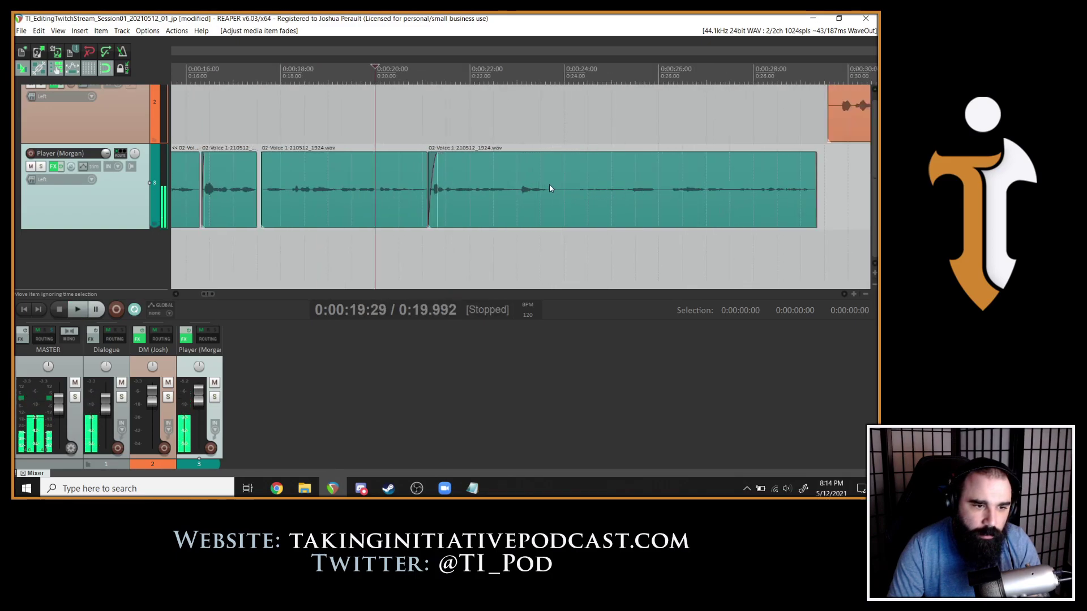
# Play the last Player piece from the pause just before 0:00:24:00 and split it at that pause.
pyautogui.click(549, 184)
pyautogui.press('space')
pyautogui.click(550, 205)
pyautogui.press('s')
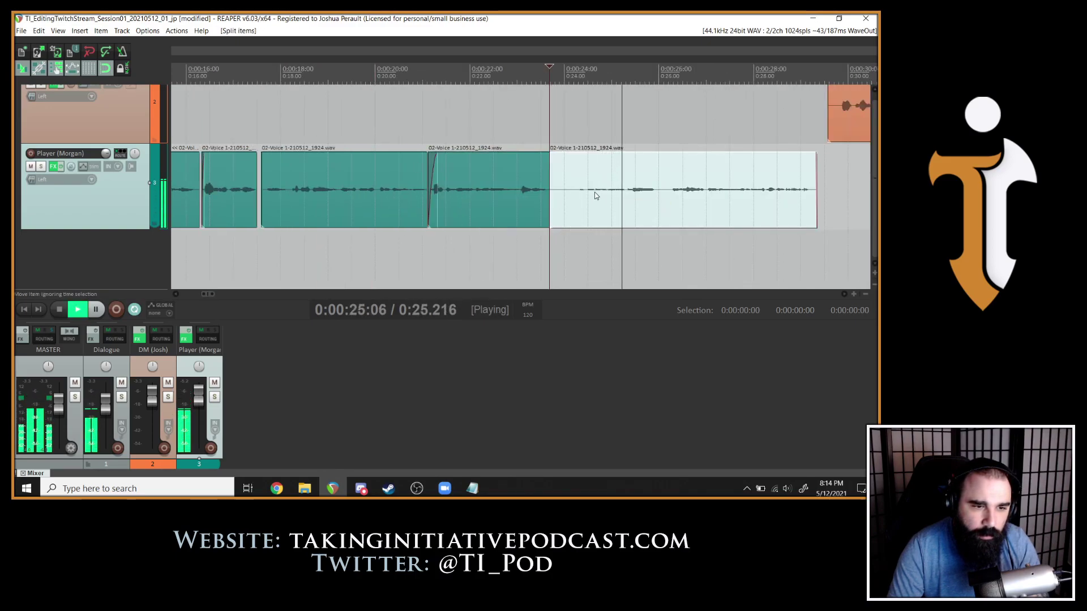
# Audition the new last Player piece, split it at 0:00:24:27 and delete the short part before that point.
pyautogui.press('space')
pyautogui.click(596, 194)
pyautogui.press('space')
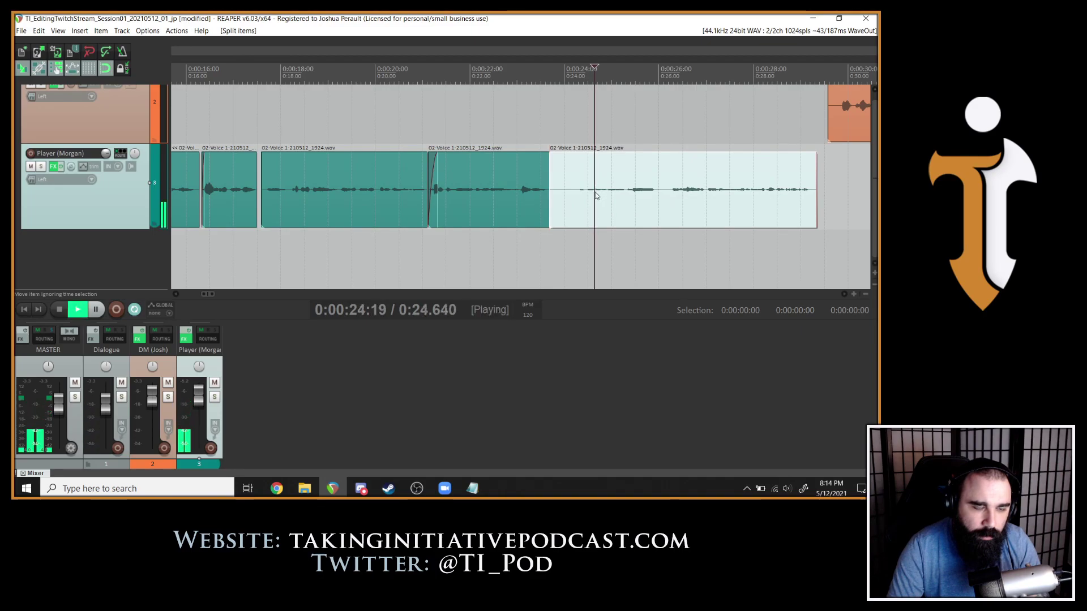
pyautogui.press('space')
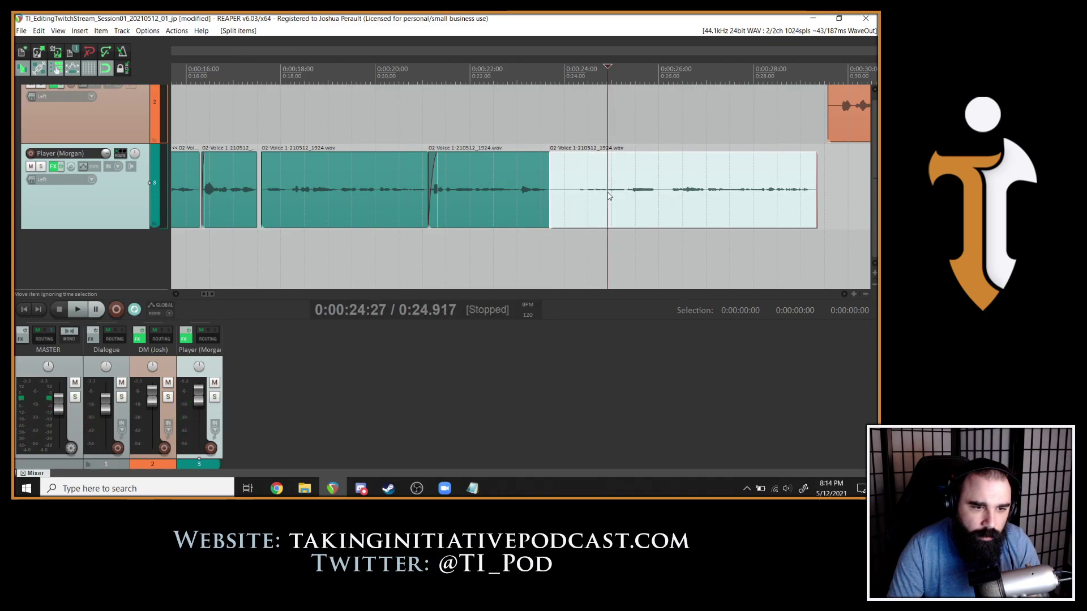
pyautogui.press('space')
pyautogui.press('space')
pyautogui.press('s')
pyautogui.click(589, 196)
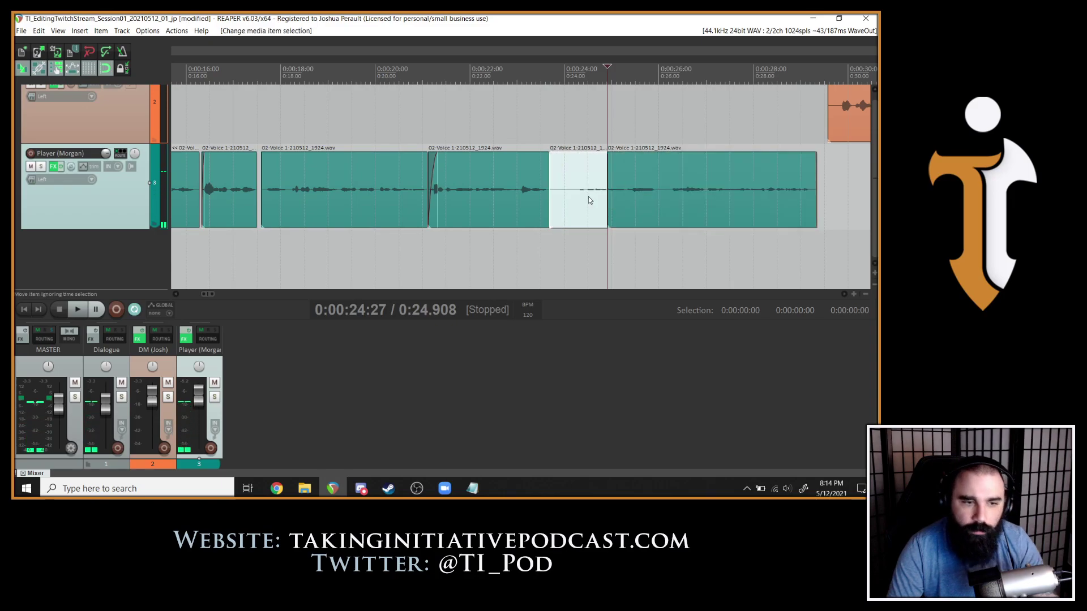
pyautogui.press('Delete')
# Move the last Player piece slightly later to leave a small gap after the previous one, and play across the cut.
pyautogui.moveTo(583, 203); pyautogui.dragTo(589, 201)
pyautogui.click(497, 255)
pyautogui.press('space')
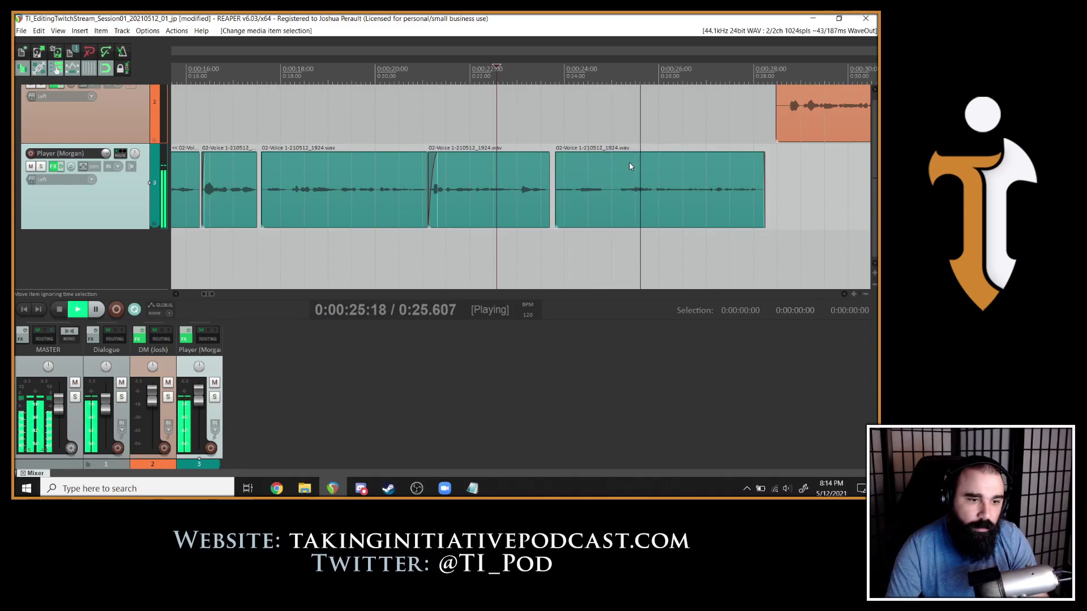
# Replay the last Player piece from several points to check its phrasing, continuing into the start of the following DM clip.
pyautogui.click(589, 187)
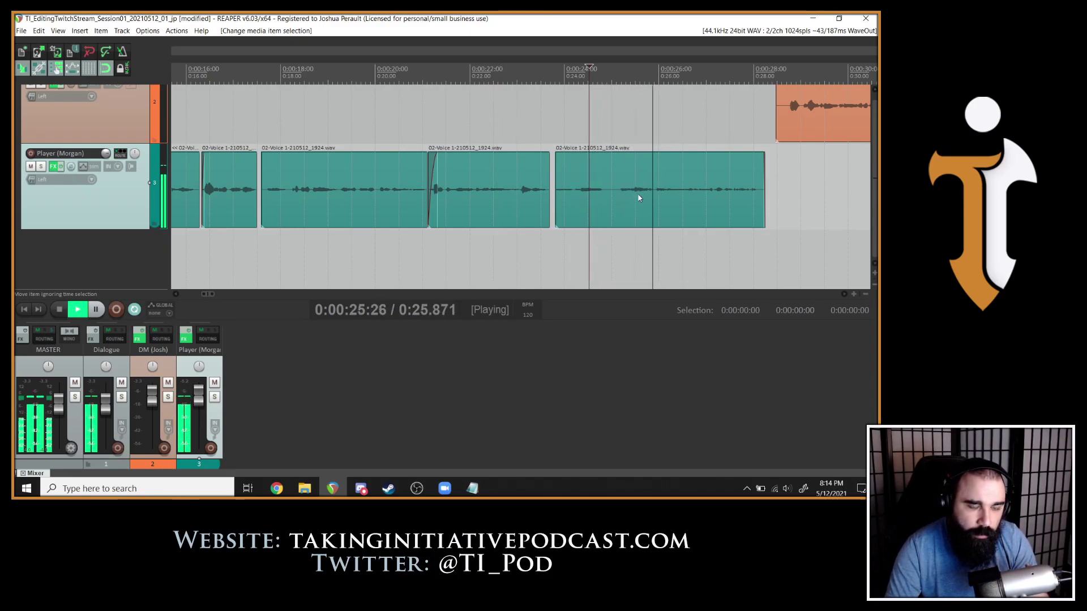
pyautogui.press('space')
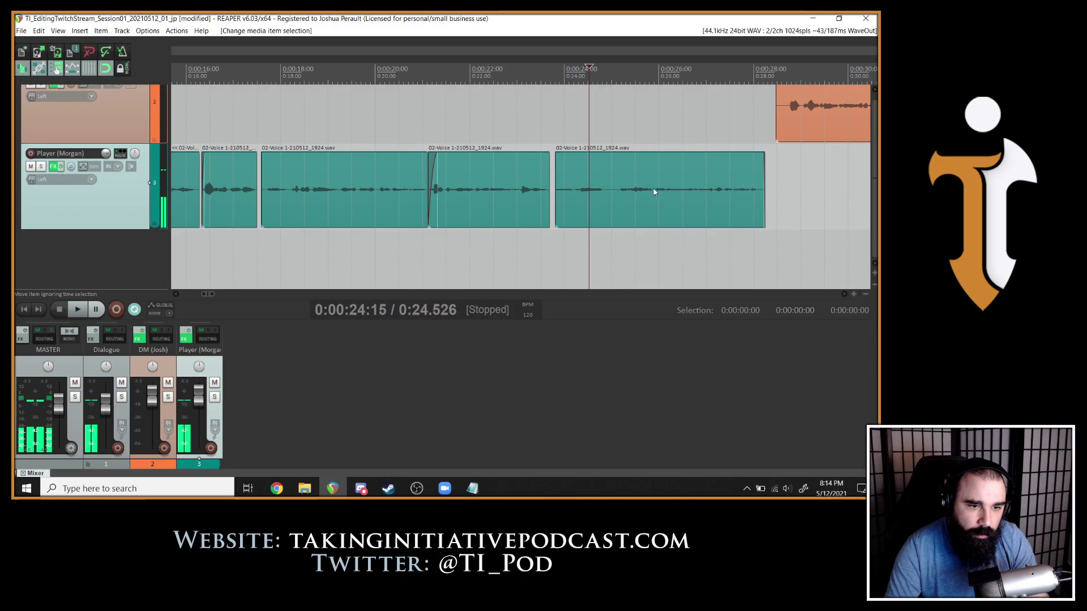
pyautogui.click(655, 191)
pyautogui.press('space')
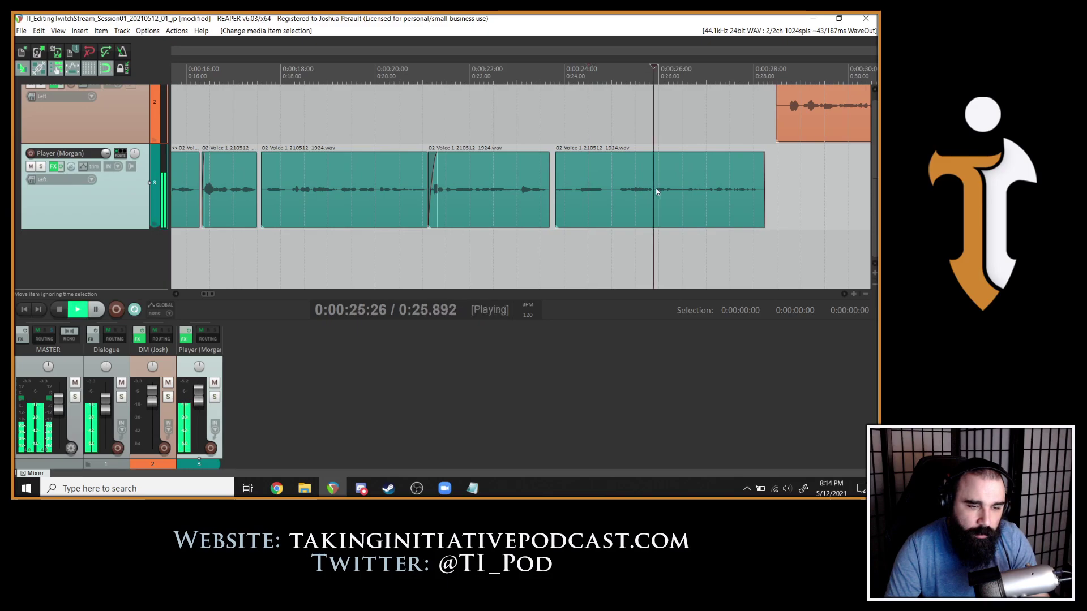
pyautogui.press('space')
pyautogui.click(587, 189)
pyautogui.press('space')
pyautogui.scroll(1, 683, 183)
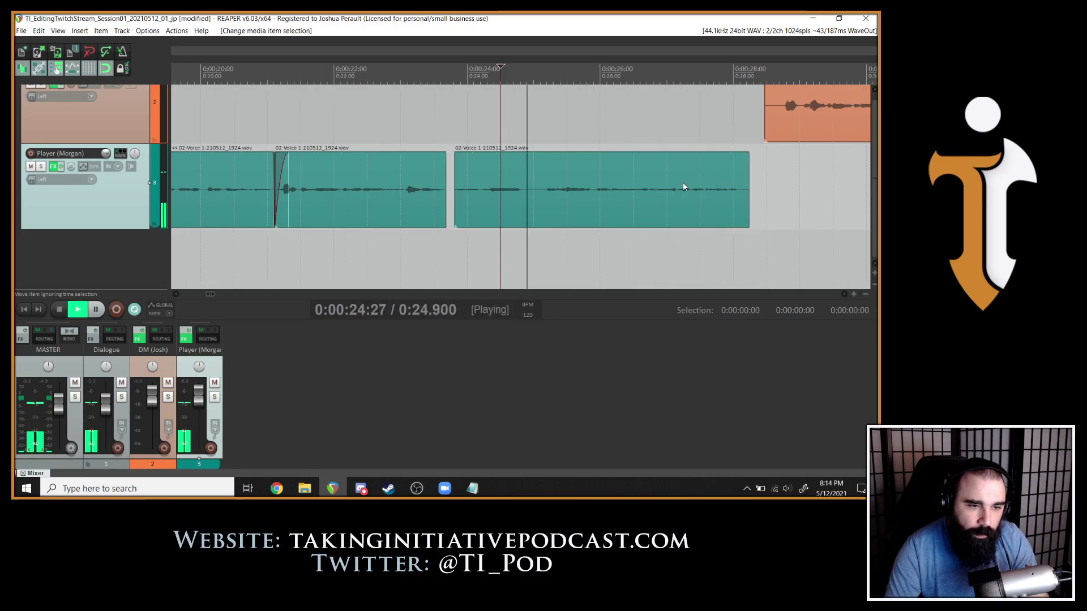
pyautogui.click(522, 185)
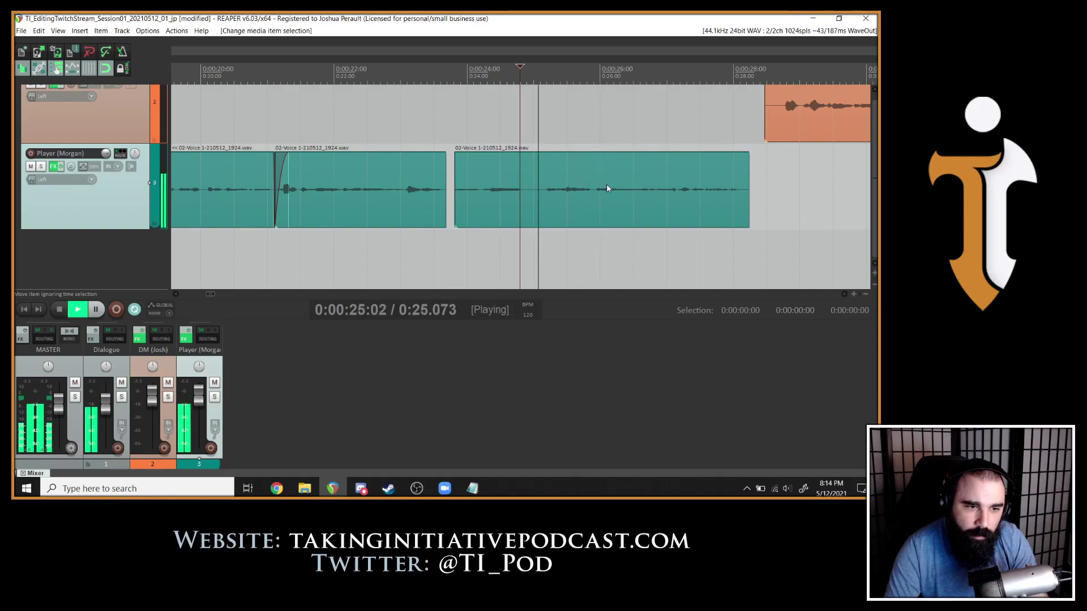
pyautogui.press('space')
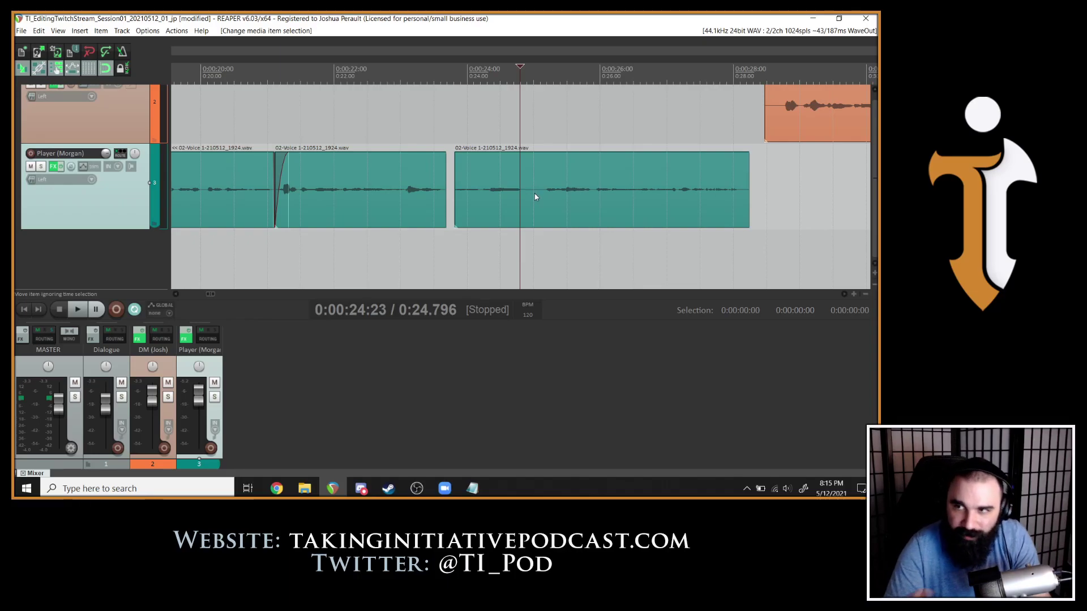
pyautogui.press('space')
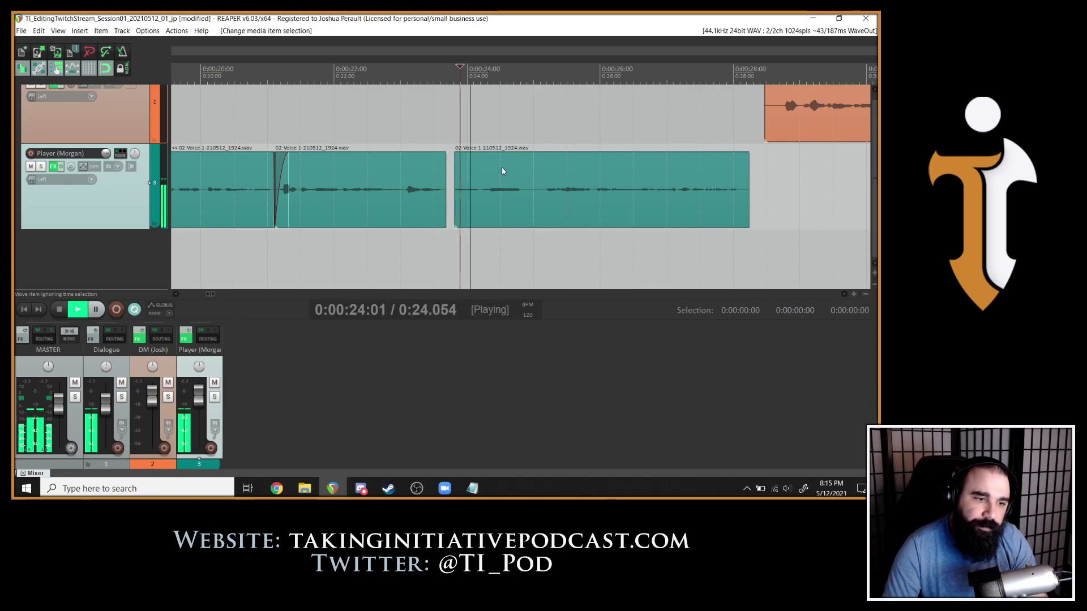
pyautogui.press('space')
pyautogui.click(535, 194)
pyautogui.press('space')
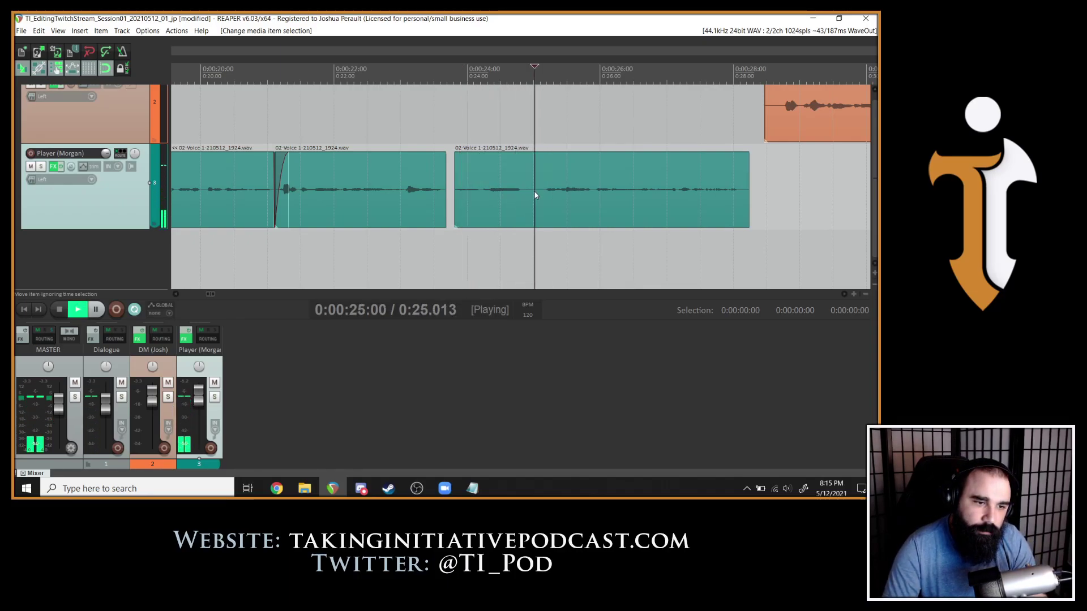
pyautogui.scroll(-3, 613, 195)
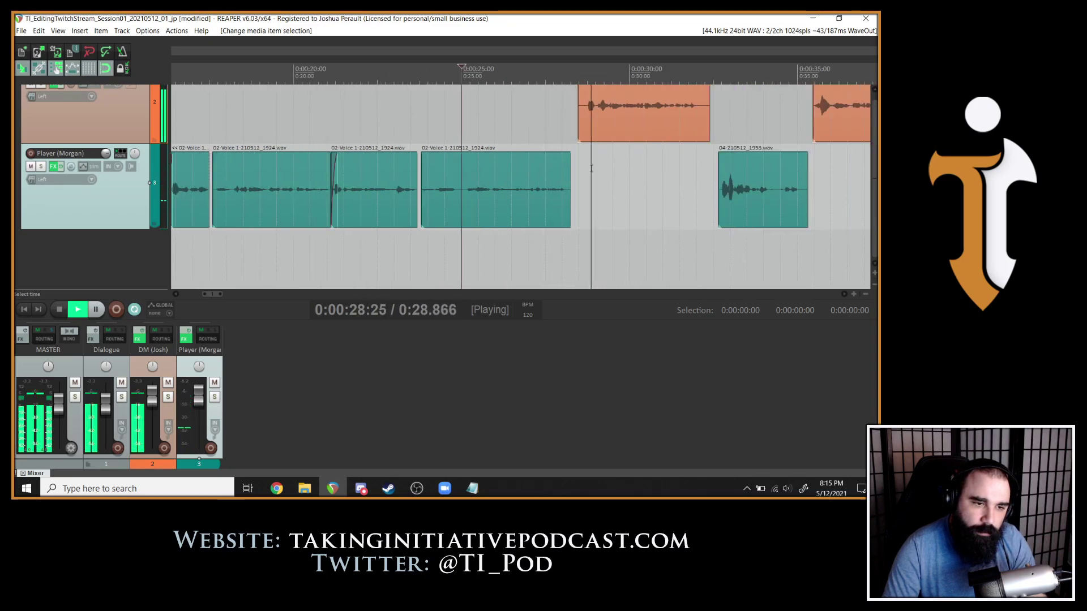
pyautogui.press('space')
# Split the following DM clip at 0:00:29:00, remove its opening word, and move the rest earlier to follow closely after the Player dialogue.
pyautogui.scroll(2, 594, 164)
pyautogui.click(711, 104)
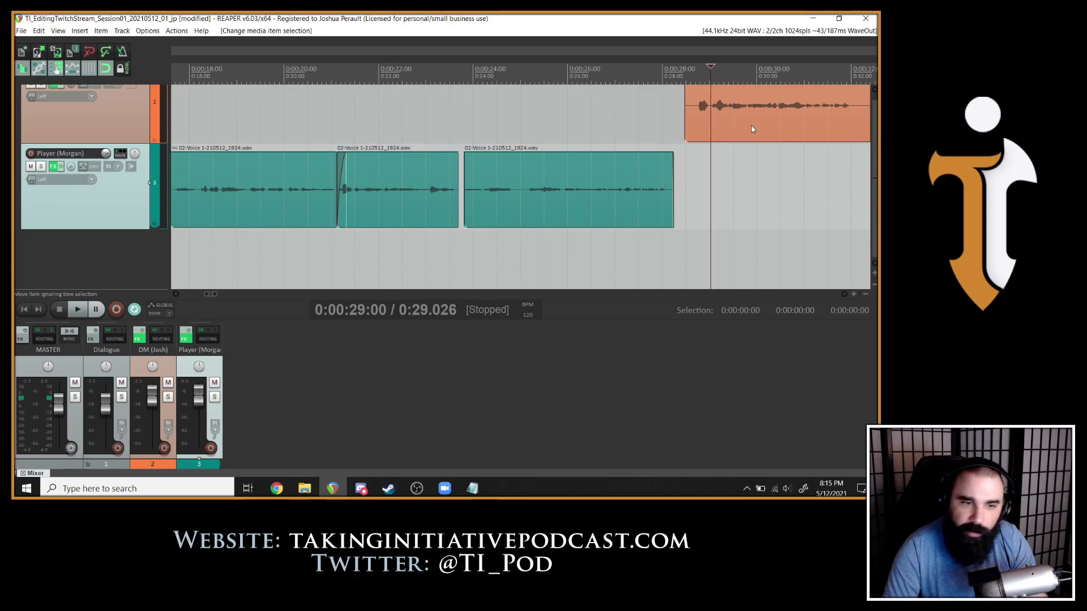
pyautogui.press('space')
pyautogui.press('s')
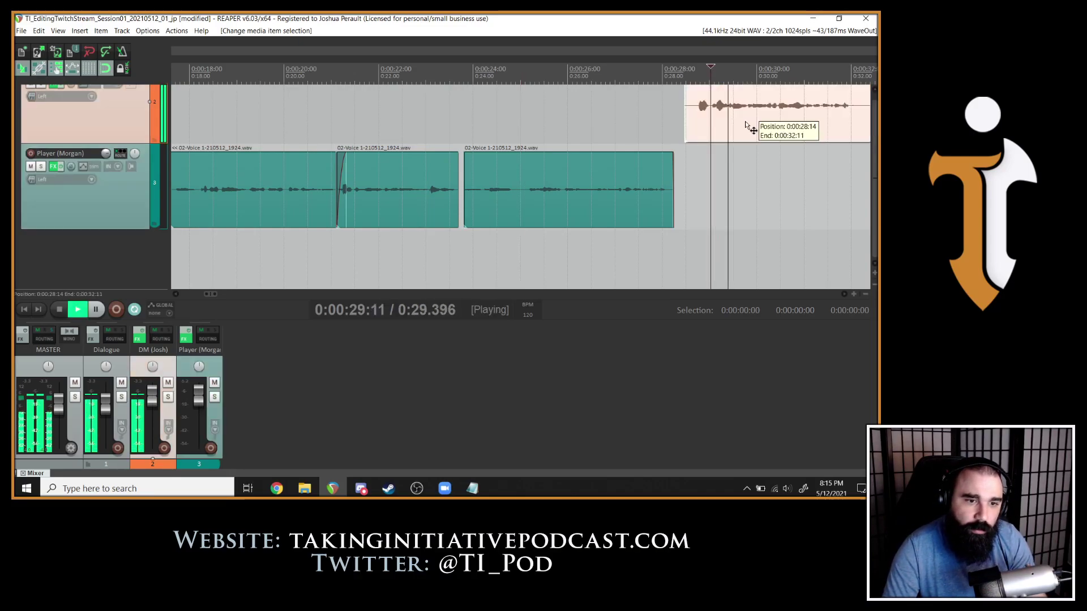
pyautogui.moveTo(728, 116); pyautogui.dragTo(696, 130)
pyautogui.press('space')
pyautogui.click(656, 187)
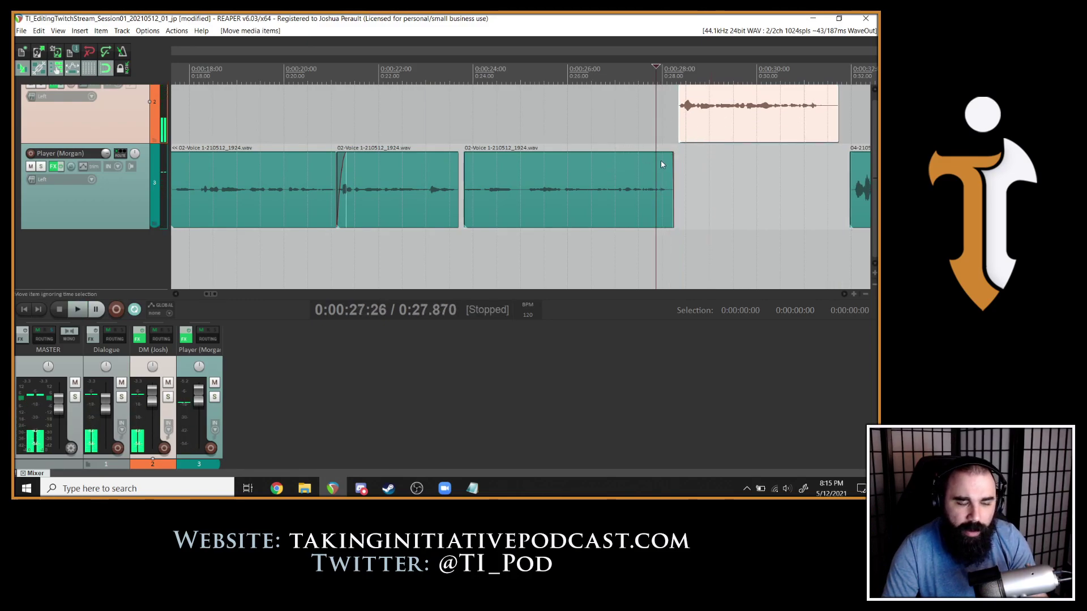
# Select the last three Player pieces before the DM reply and raise their volume by 1.38 dB.
pyautogui.scroll(-4, 579, 187)
pyautogui.click(486, 191)
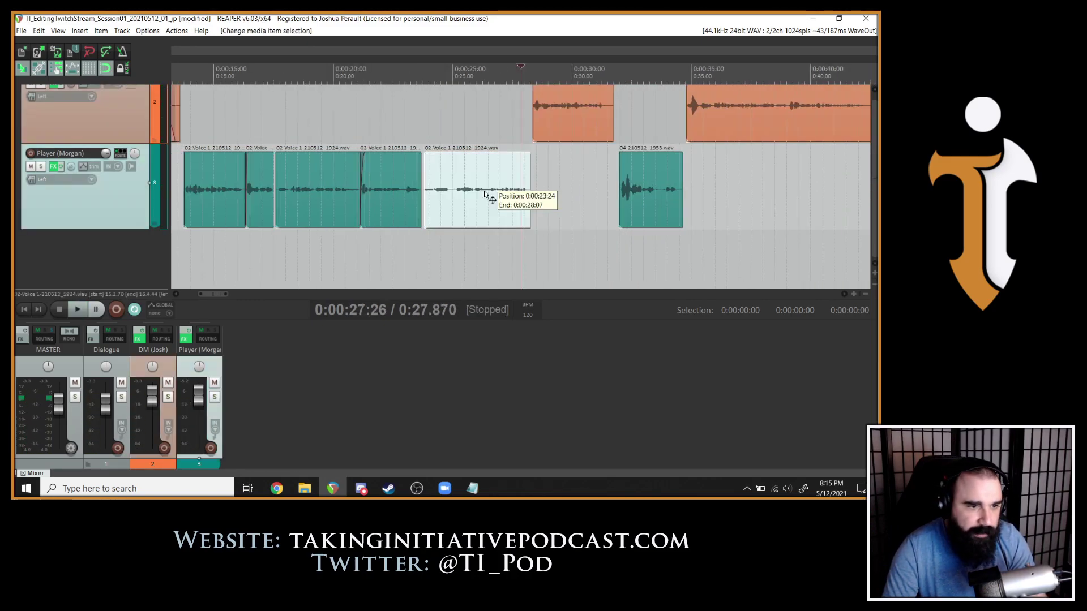
pyautogui.keyDown('shift'); pyautogui.click(326, 199); pyautogui.keyUp('shift')
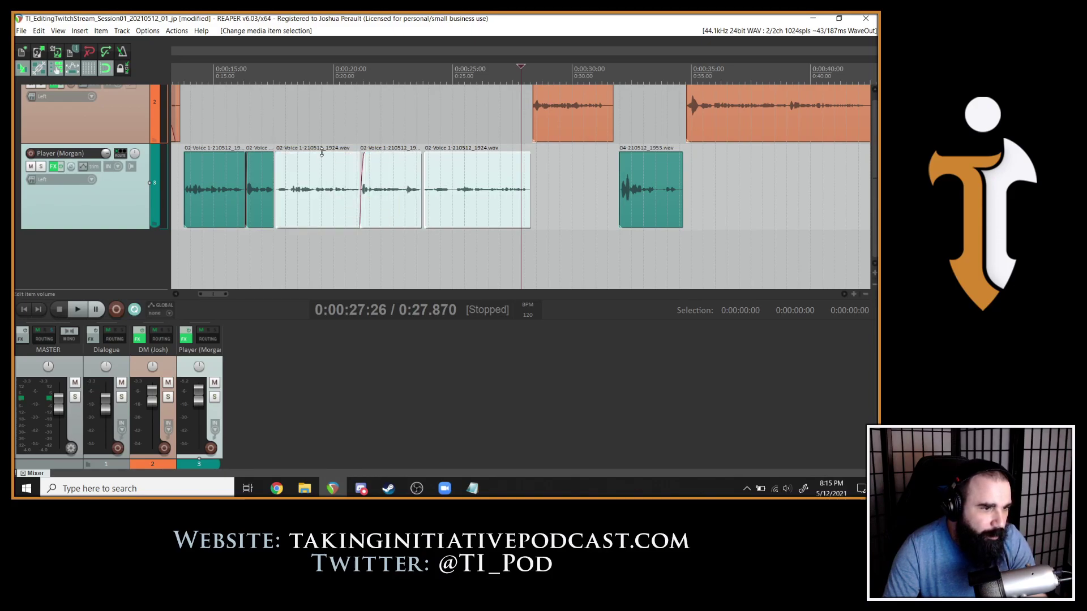
pyautogui.moveTo(321, 152); pyautogui.dragTo(326, 139)
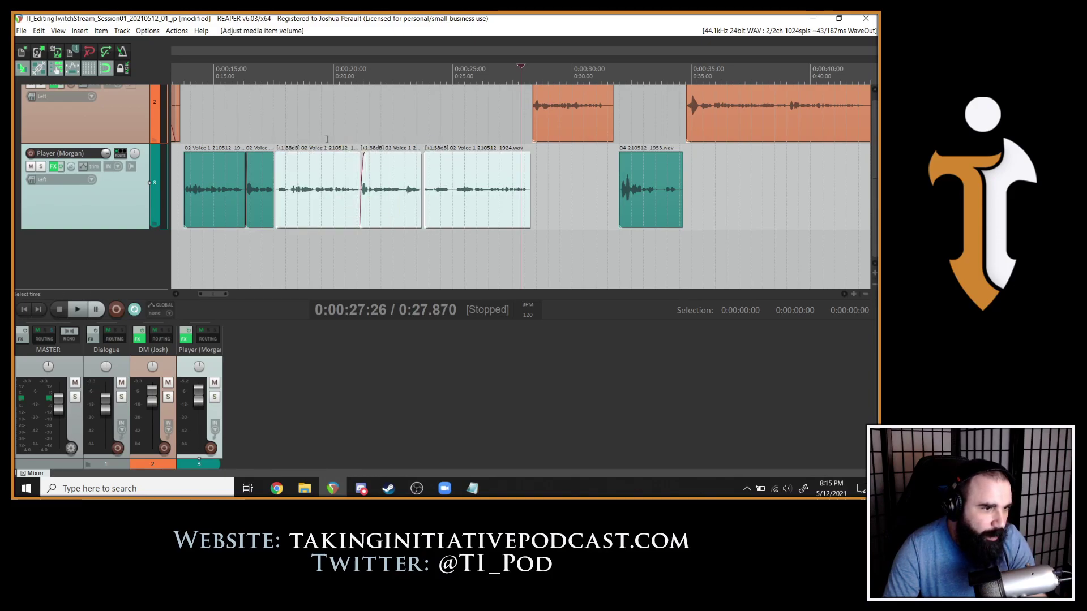
# Play the Player dialogue from several points to compare the raised pieces' level with the two earlier pieces.
pyautogui.click(228, 171)
pyautogui.press('space')
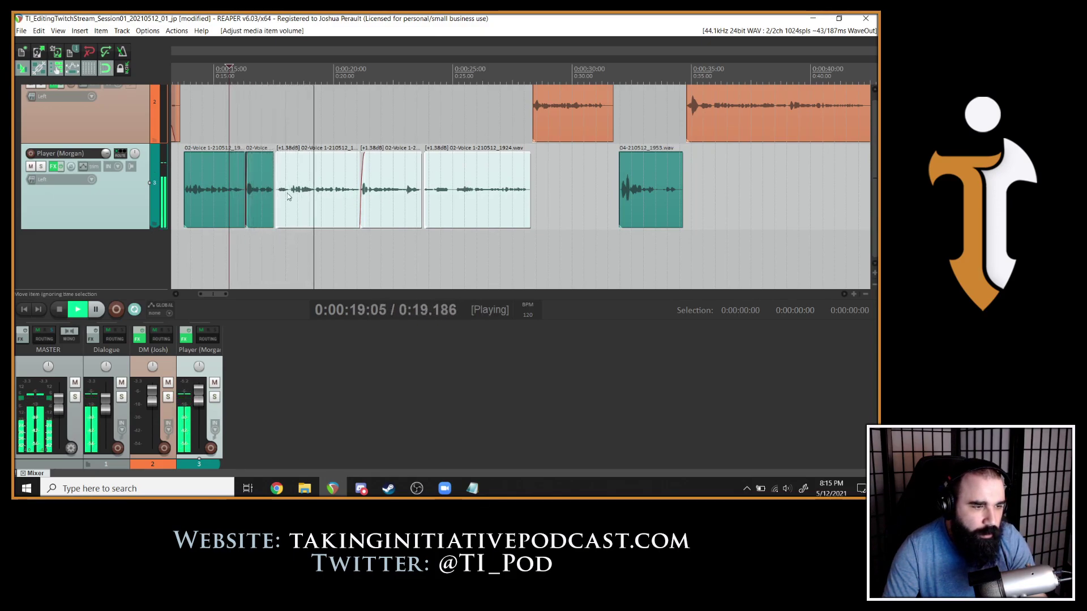
pyautogui.click(251, 193)
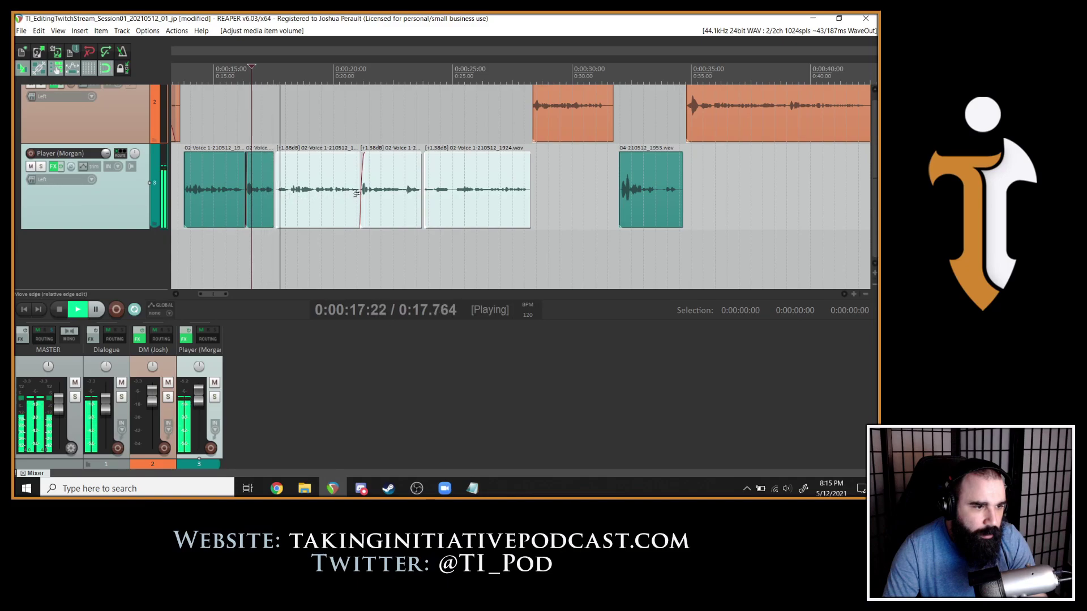
pyautogui.click(382, 179)
pyautogui.click(499, 176)
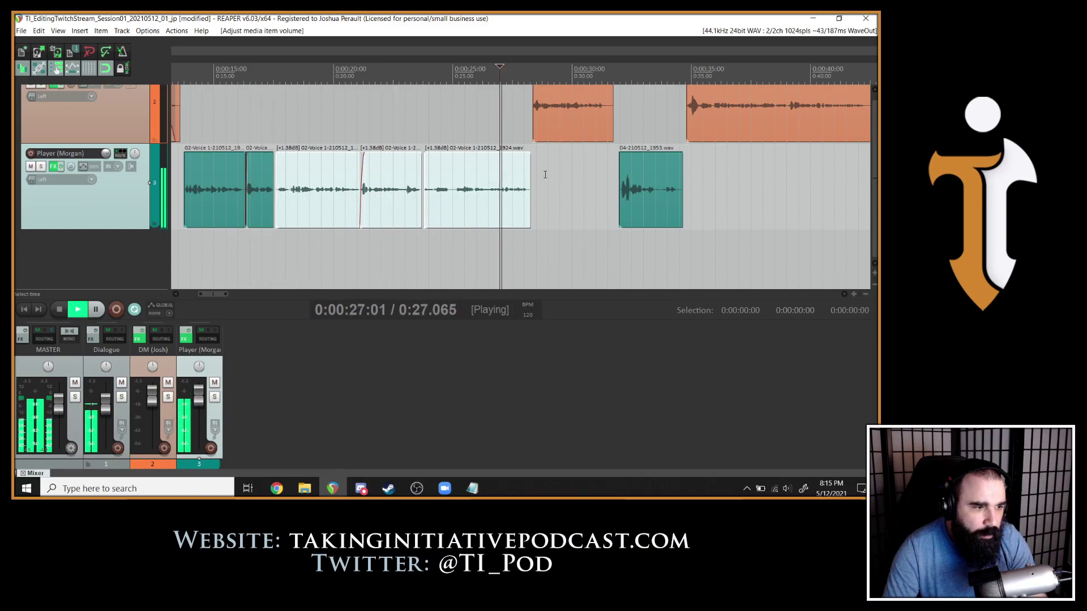
pyautogui.press('space')
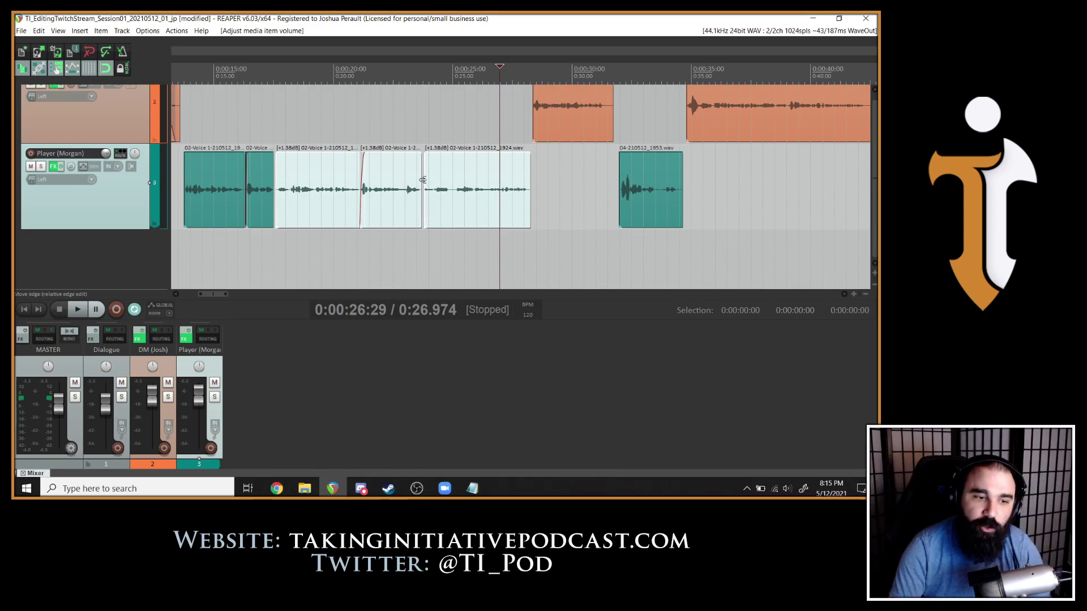
# Play the changeover from the last Player piece to the DM reply to check its timing.
pyautogui.click(518, 254)
pyautogui.press('space')
pyautogui.scroll(5, 642, 175)
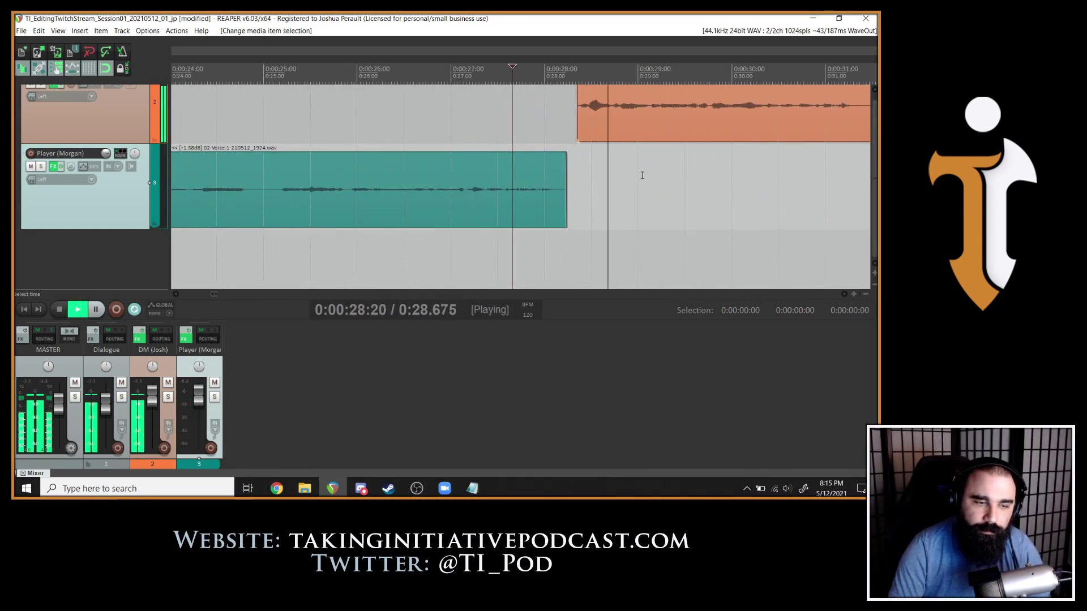
pyautogui.press('space')
pyautogui.scroll(-1, 569, 128)
pyautogui.press('space')
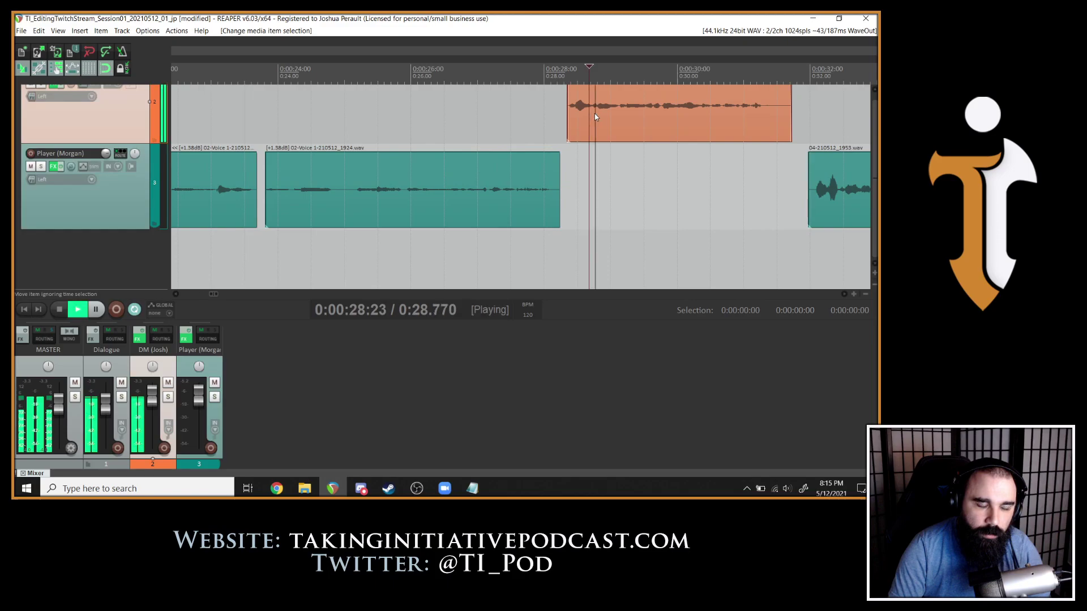
# Move the DM reply later in two small nudges to lengthen the pause after the Player dialogue, playing the changeover each time.
pyautogui.press('space')
pyautogui.moveTo(595, 114); pyautogui.dragTo(606, 115)
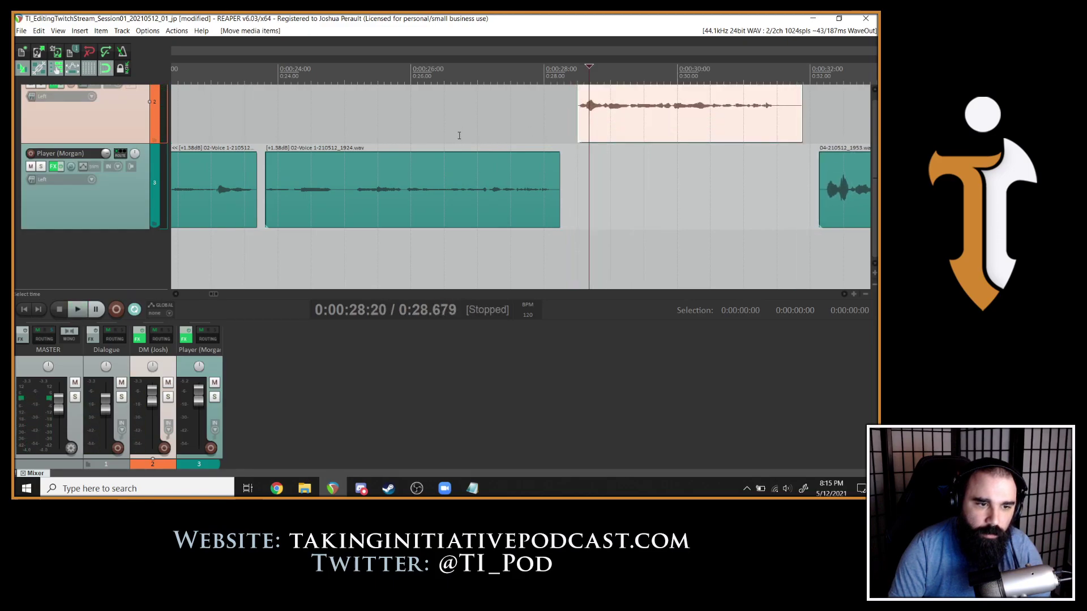
pyautogui.press('space')
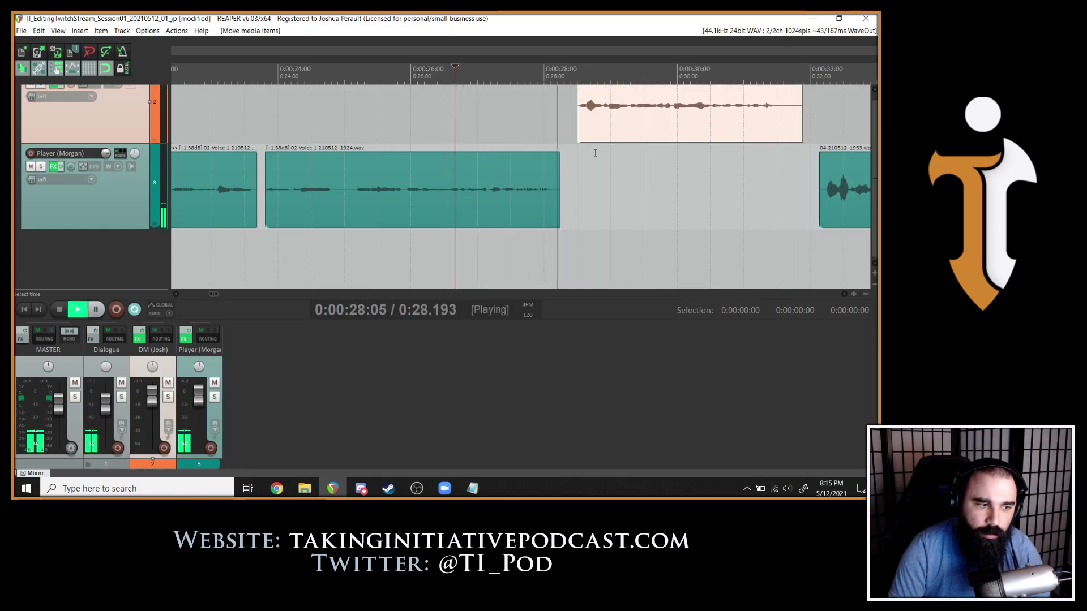
pyautogui.press('space')
pyautogui.moveTo(606, 124); pyautogui.dragTo(612, 122)
pyautogui.press('space')
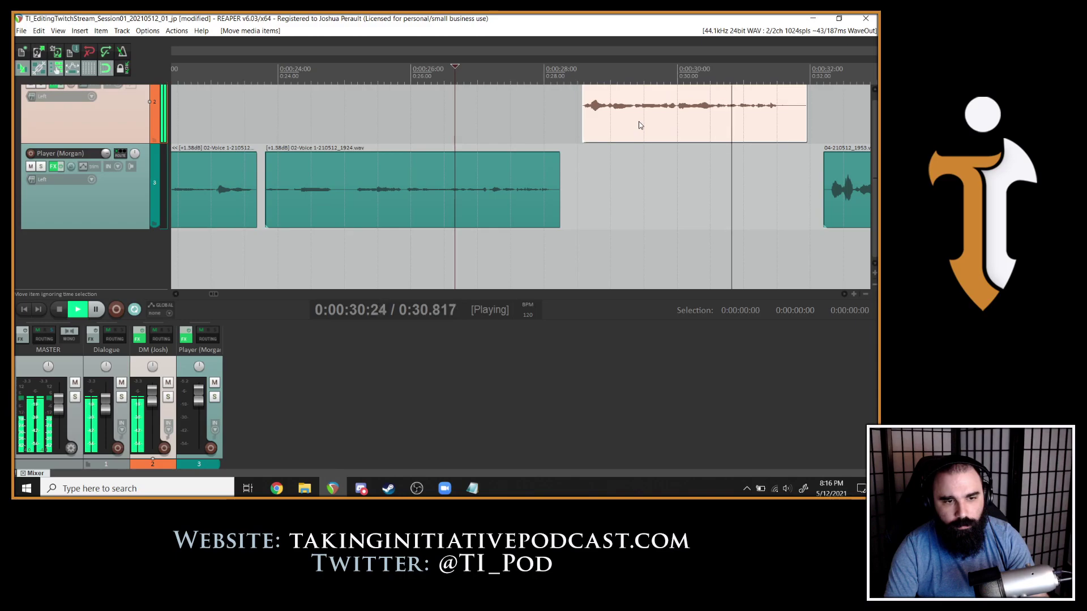
pyautogui.scroll(-3, 638, 121)
pyautogui.press('space')
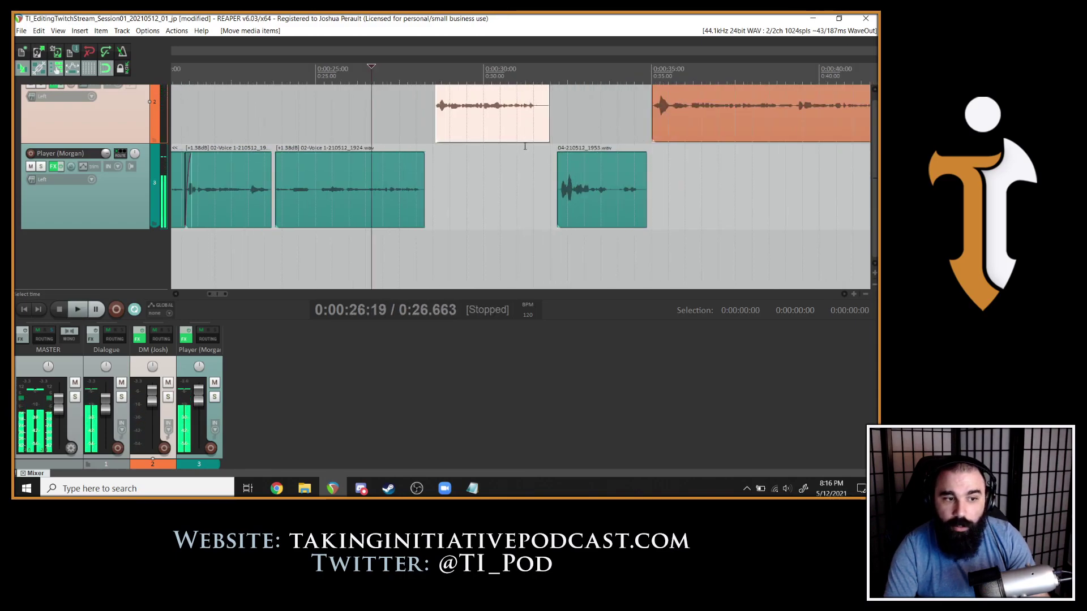
# Play from the DM reply into the following Player clip, then trim that clip's start and shift it slightly later.
pyautogui.click(536, 137)
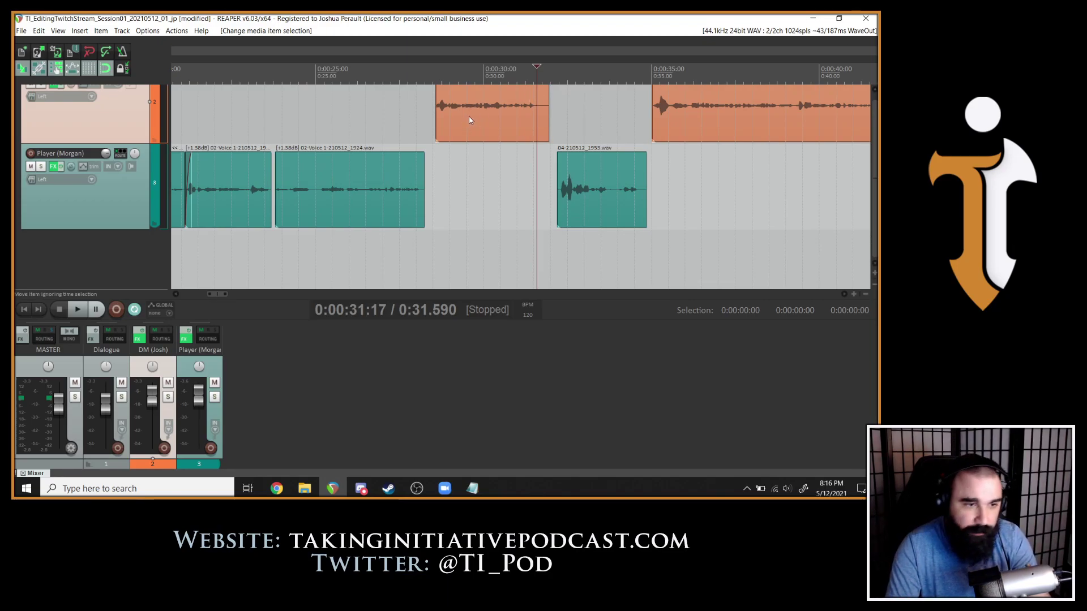
pyautogui.click(435, 114)
pyautogui.press('space')
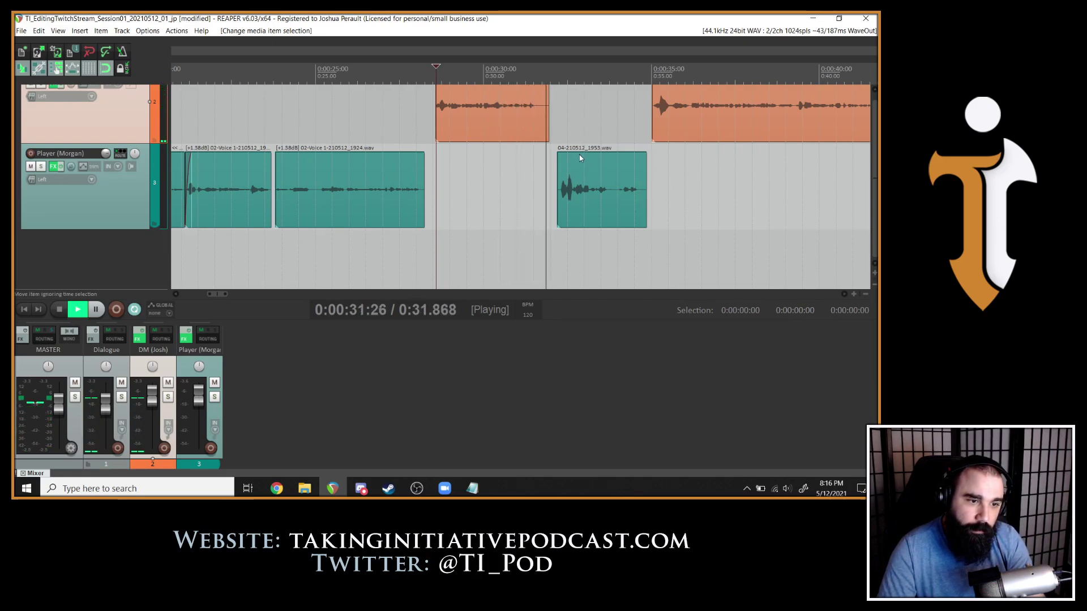
pyautogui.scroll(2, 576, 153)
pyautogui.click(427, 170)
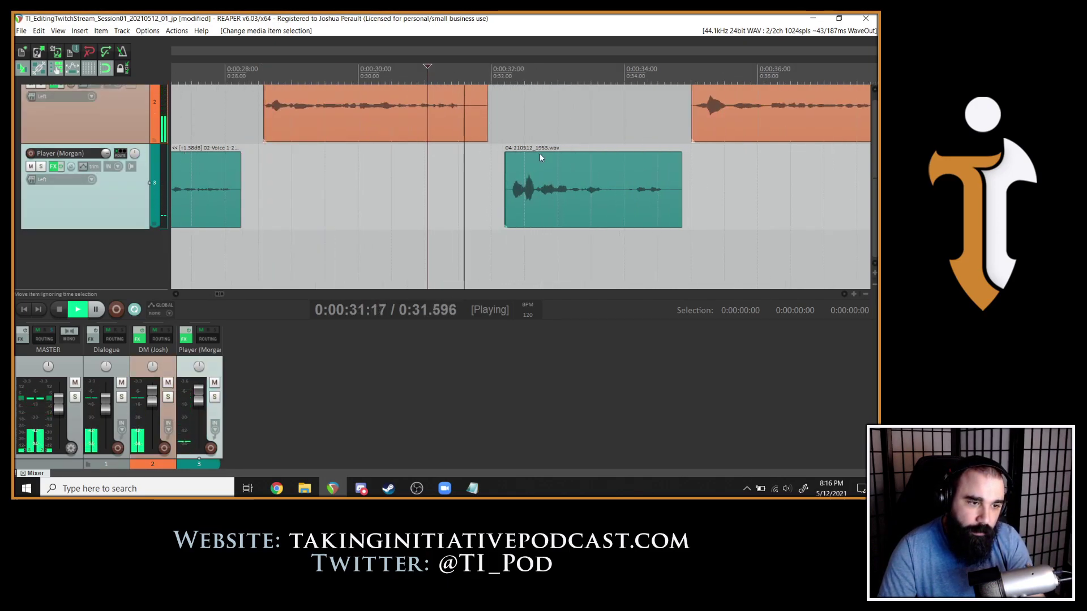
pyautogui.press('space')
pyautogui.click(499, 179)
pyautogui.scroll(3, 499, 179)
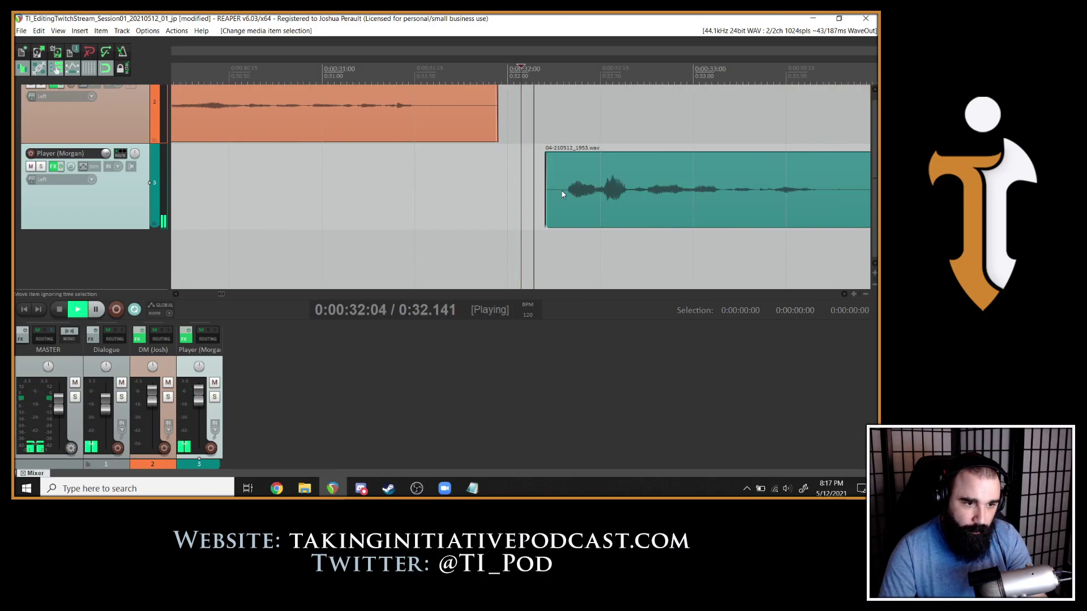
pyautogui.moveTo(551, 193); pyautogui.dragTo(566, 191)
# Play from the DM reply through the shifted Player clip into the next DM clip to check wording and timing.
pyautogui.click(417, 185)
pyautogui.press('space')
pyautogui.scroll(-3, 553, 190)
pyautogui.scroll(-2, 553, 191)
pyautogui.press('space')
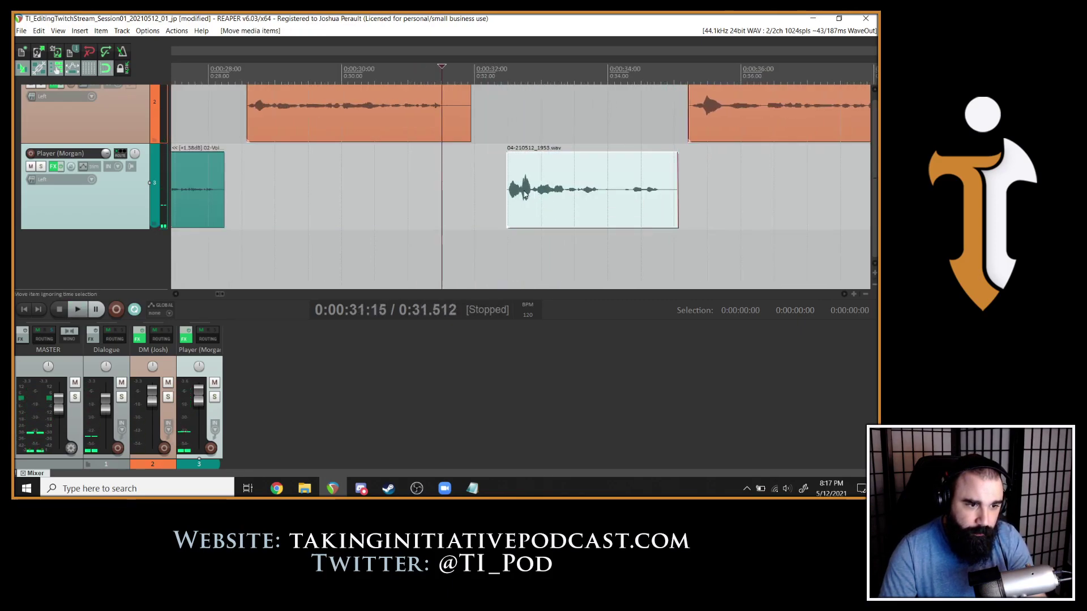
pyautogui.click(408, 170)
pyautogui.press('space')
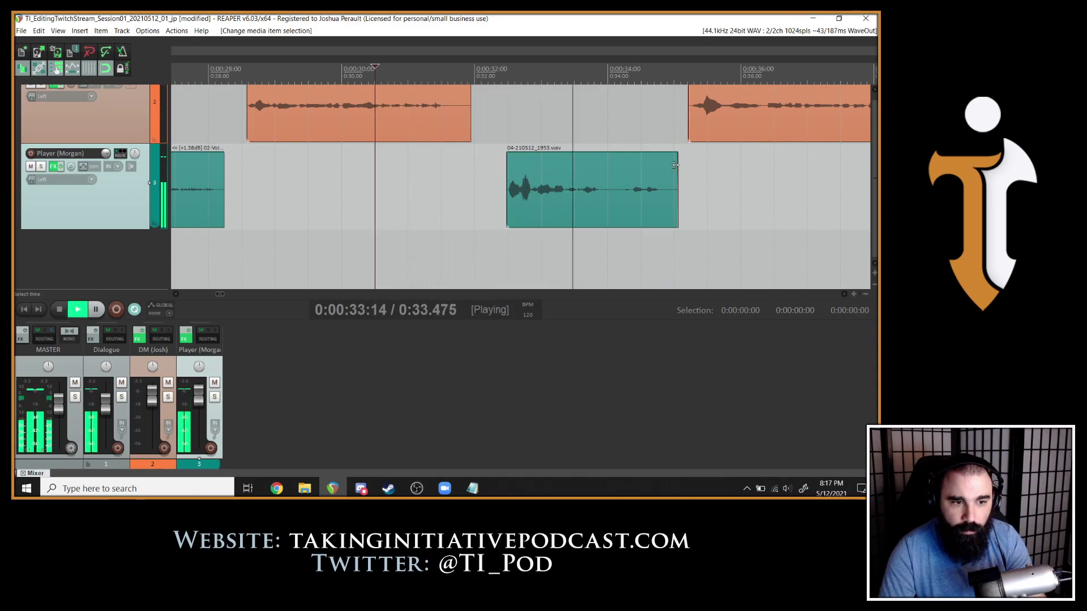
pyautogui.press('space')
pyautogui.press('space')
pyautogui.click(499, 176)
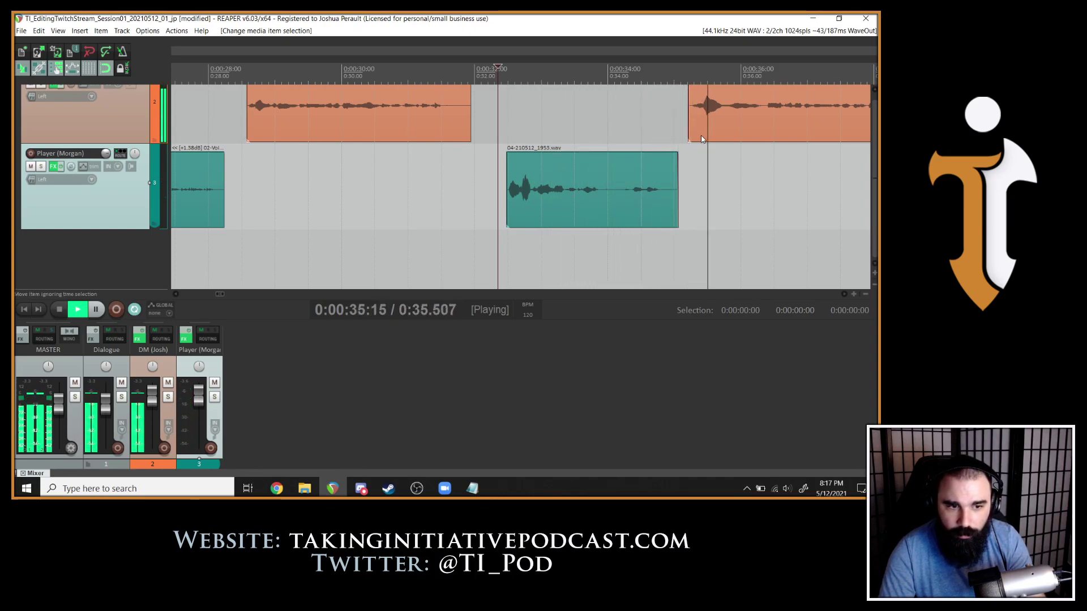
# Split the Player clip at 0:00:34:05 and delete its closing words, closing the gap before the next DM clip.
pyautogui.click(589, 187)
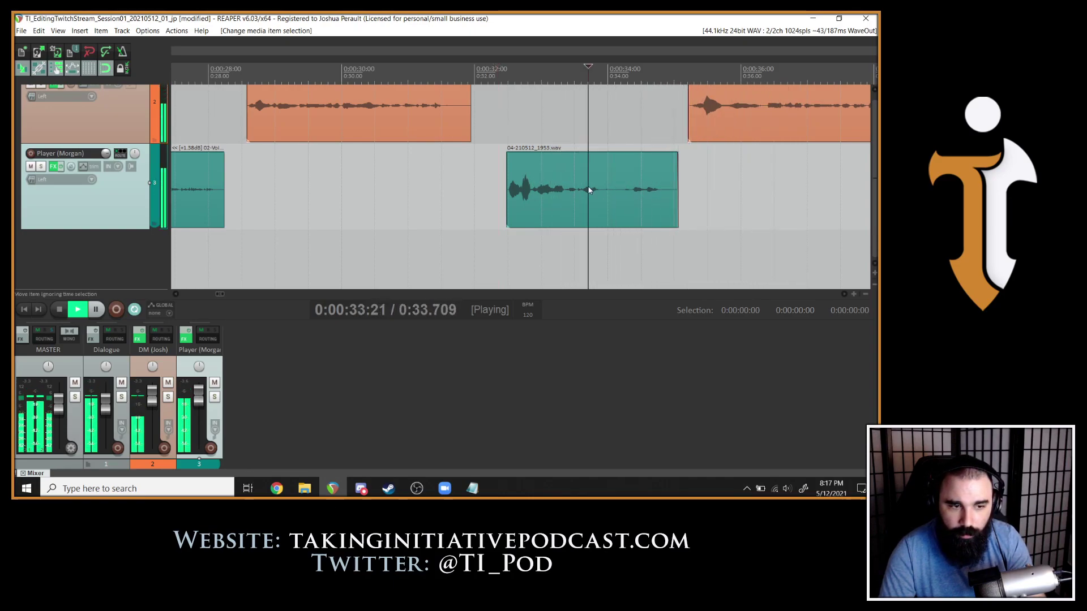
pyautogui.press('space')
pyautogui.click(620, 191)
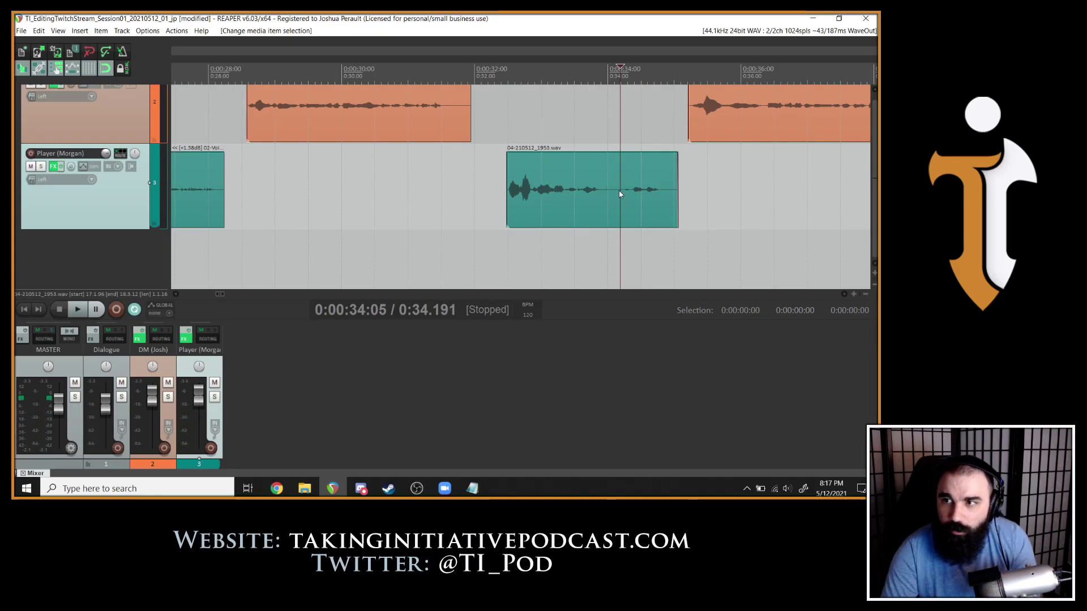
pyautogui.press('s')
pyautogui.press('Delete')
# Play the shortened Player clip into the next DM clip to check the new changeover.
pyautogui.click(526, 191)
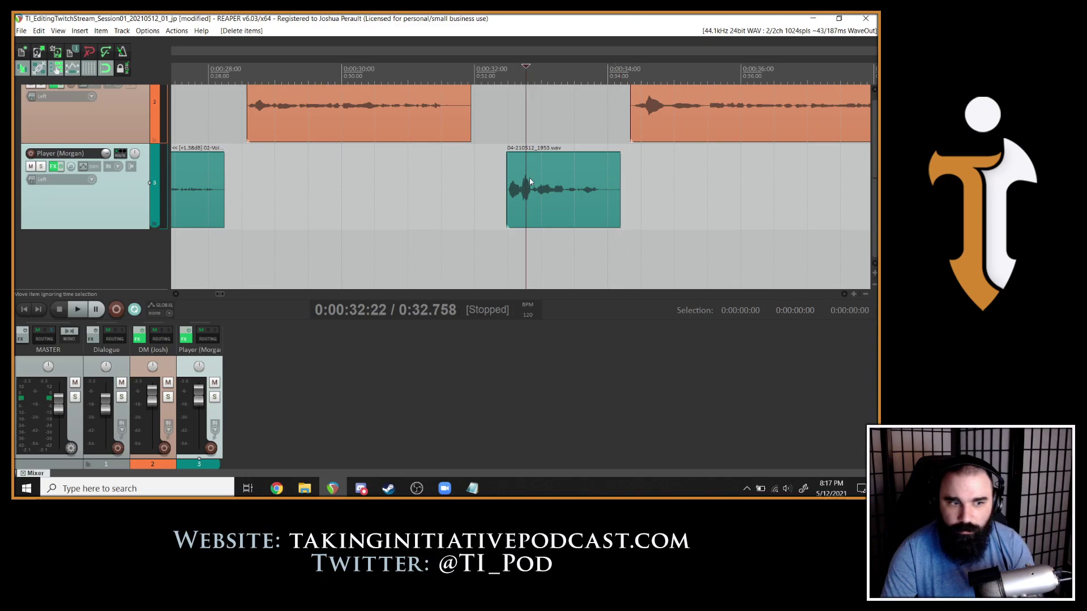
pyautogui.press('space')
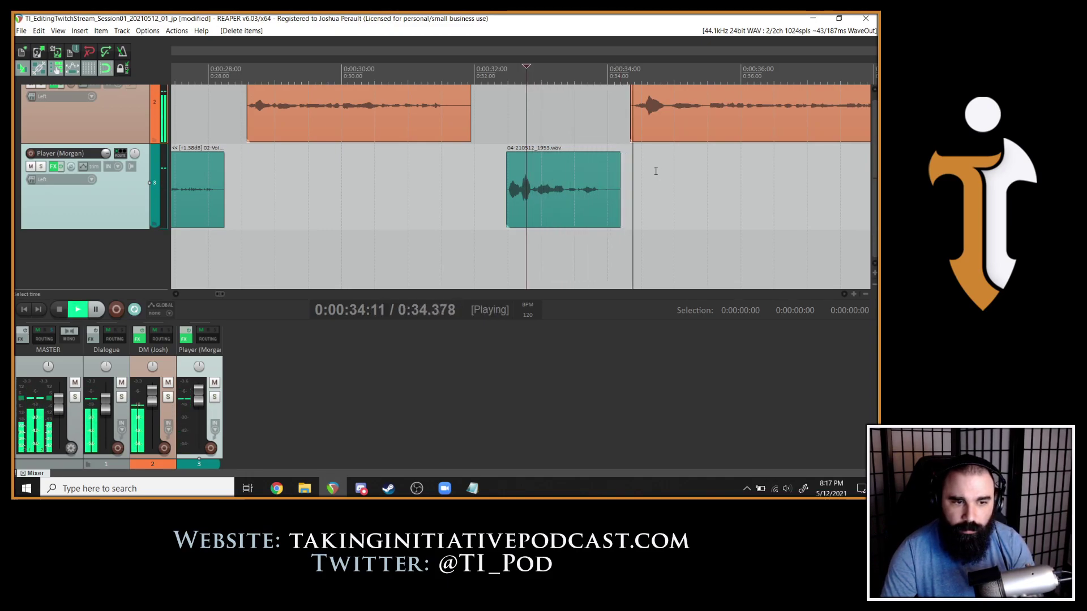
pyautogui.press('space')
pyautogui.click(594, 189)
# Trim the shortened Player clip's end back to just after its last word and give it a short fade-out.
pyautogui.scroll(5, 594, 186)
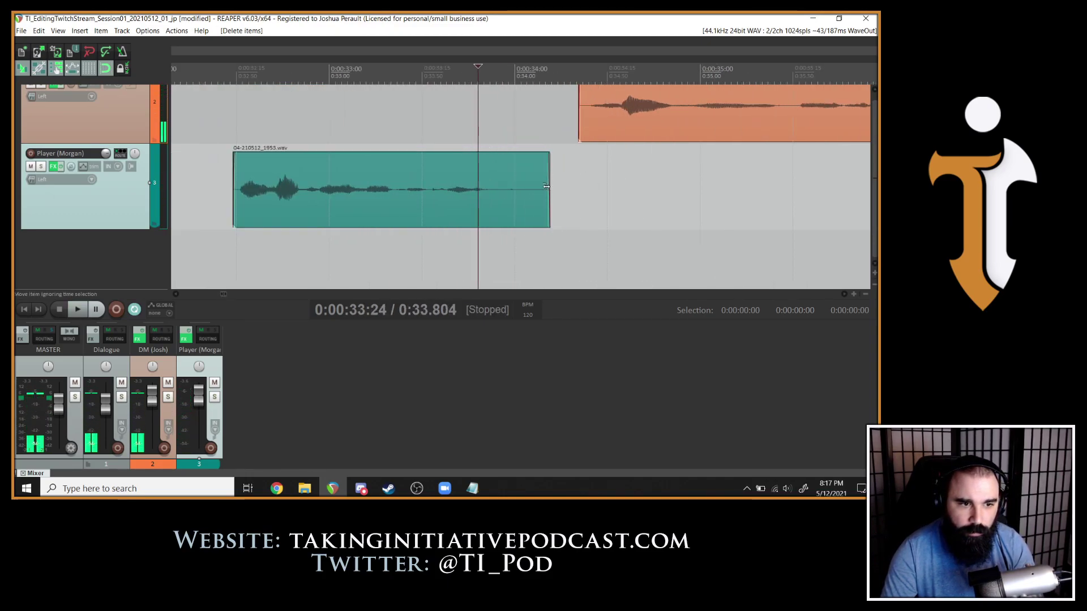
pyautogui.click(510, 192)
pyautogui.press('space')
pyautogui.press('space')
pyautogui.click(504, 189)
pyautogui.press('space')
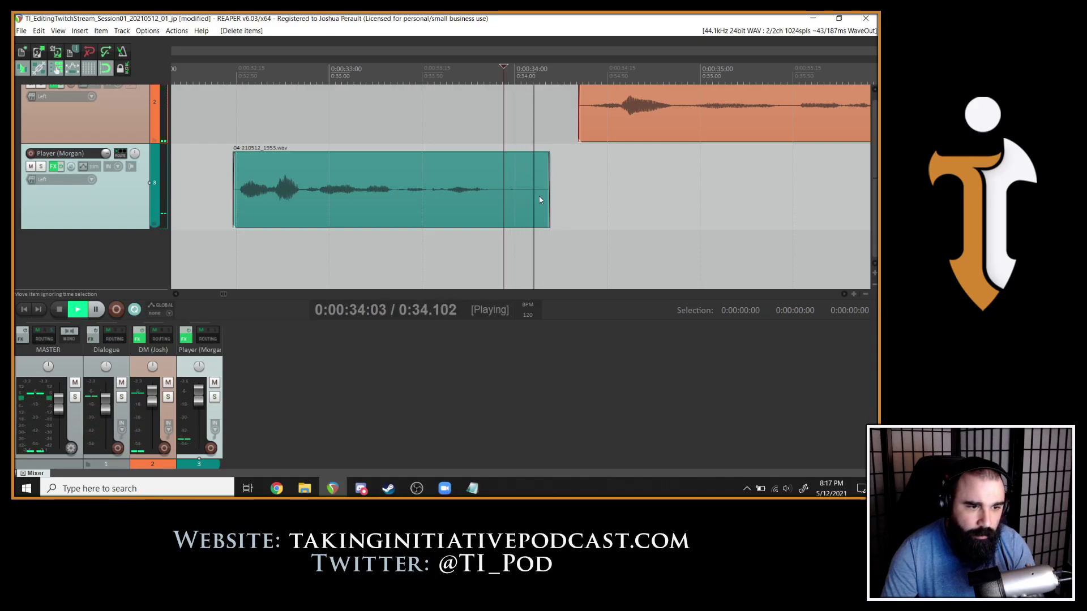
pyautogui.press('space')
pyautogui.moveTo(548, 198); pyautogui.dragTo(508, 198)
pyautogui.moveTo(508, 154); pyautogui.dragTo(493, 185)
# Play the Player clip's ending, undoing and restoring its last end trim to compare the two versions.
pyautogui.click(378, 165)
pyautogui.press('space')
pyautogui.press('space')
pyautogui.press('space')
pyautogui.press('space')
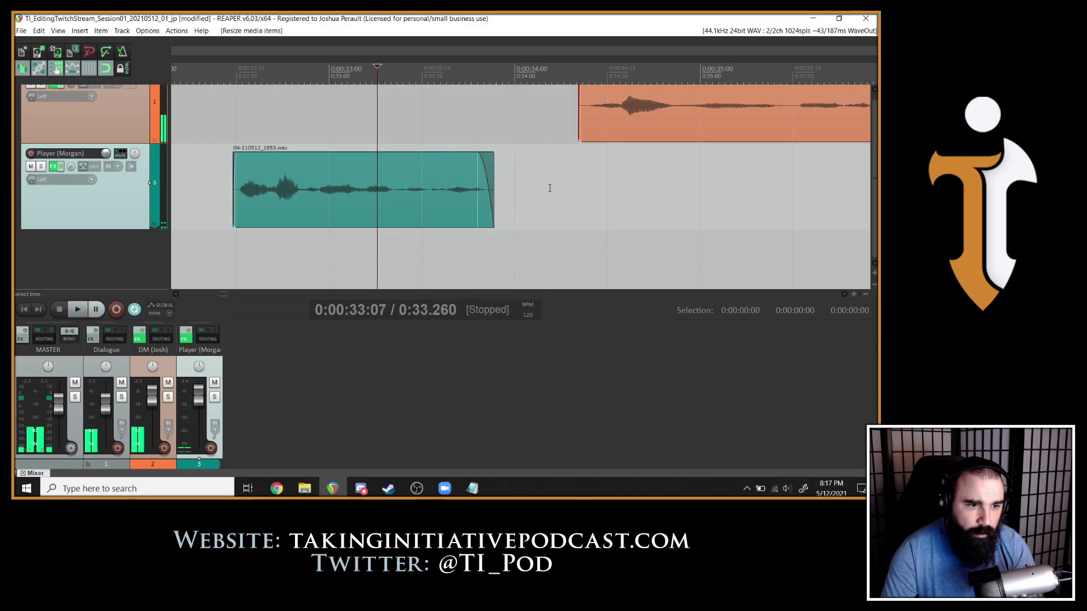
pyautogui.hotkey('ctrl', 'z')
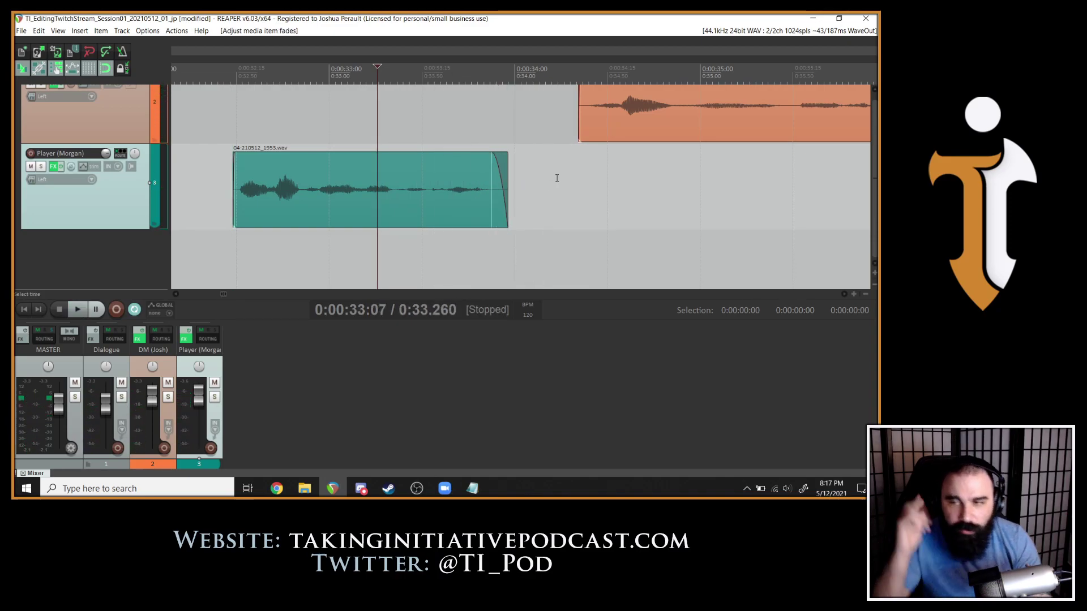
pyautogui.press('space')
pyautogui.press('space')
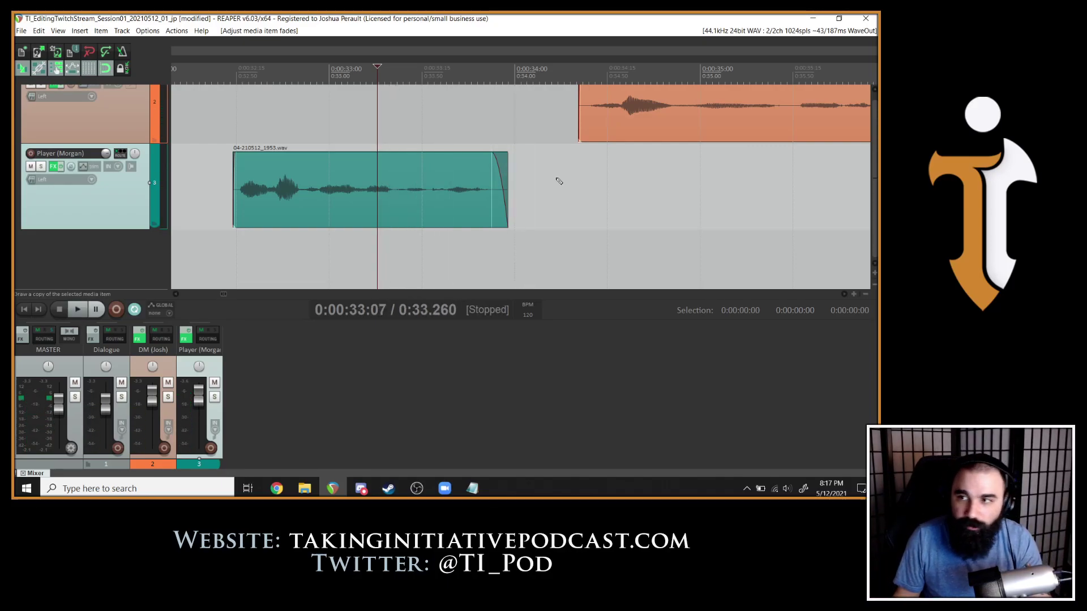
pyautogui.hotkey('ctrl', 'z')
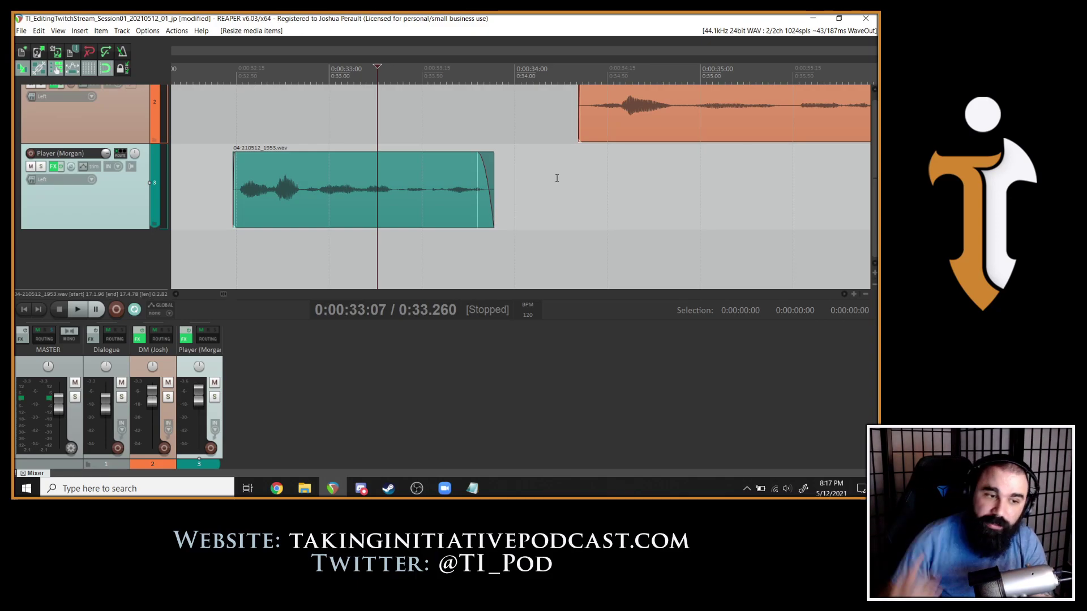
pyautogui.press('space')
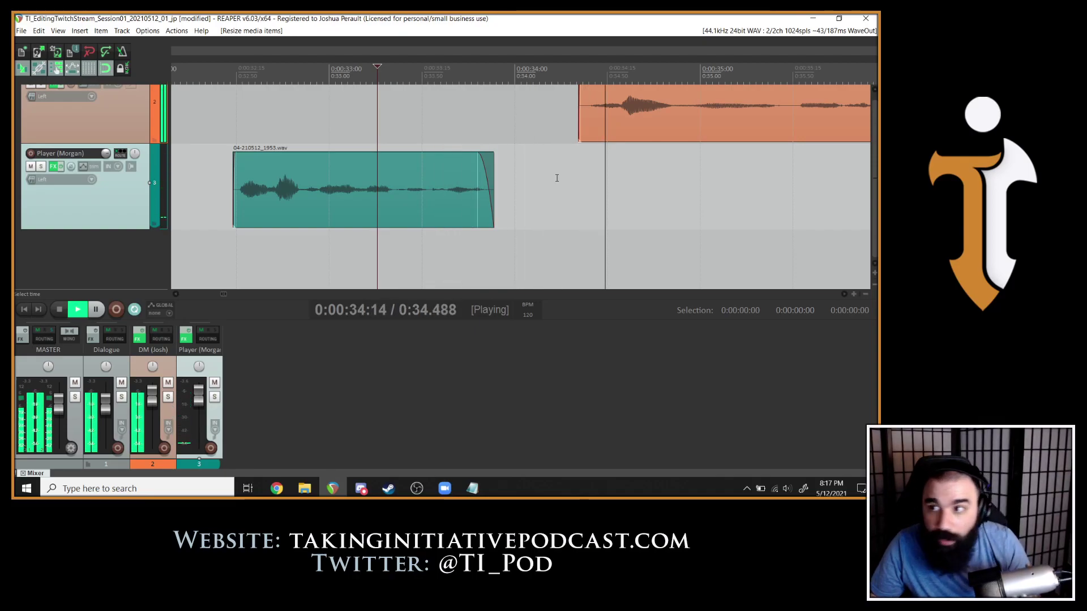
pyautogui.press('space')
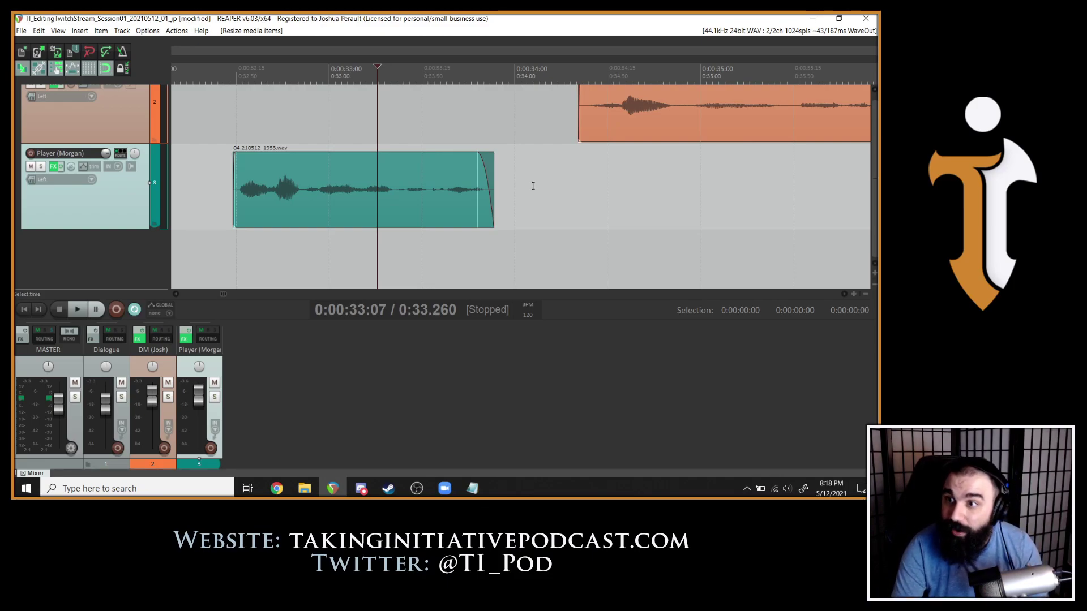
# Move the next DM clip slightly earlier, then ease it back a little, to tighten the pause after the Player clip.
pyautogui.scroll(-2, 533, 186)
pyautogui.press('space')
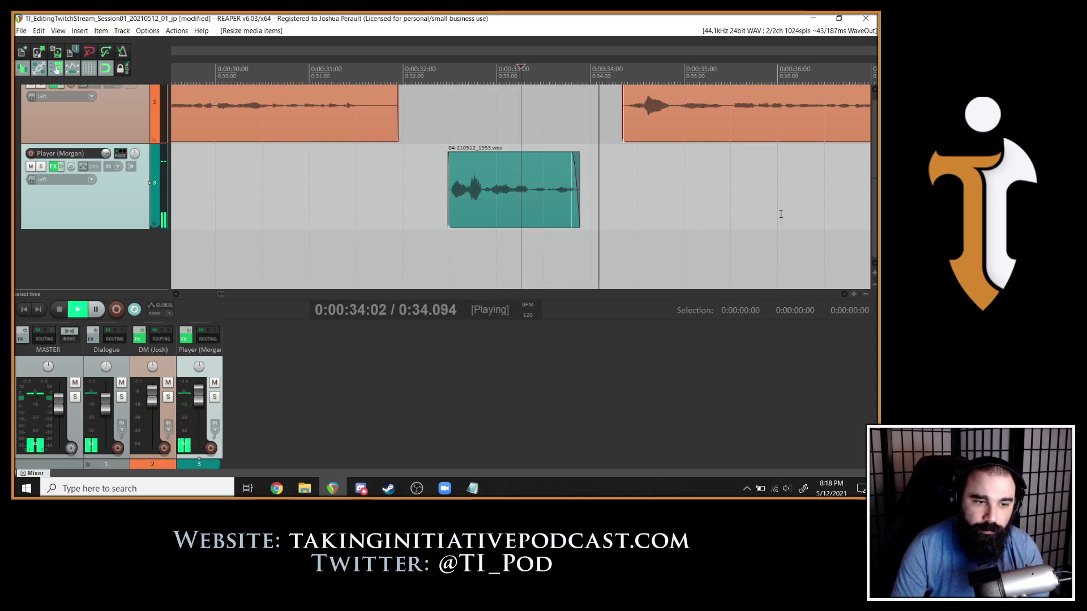
pyautogui.scroll(2, 874, 198)
pyautogui.click(424, 182)
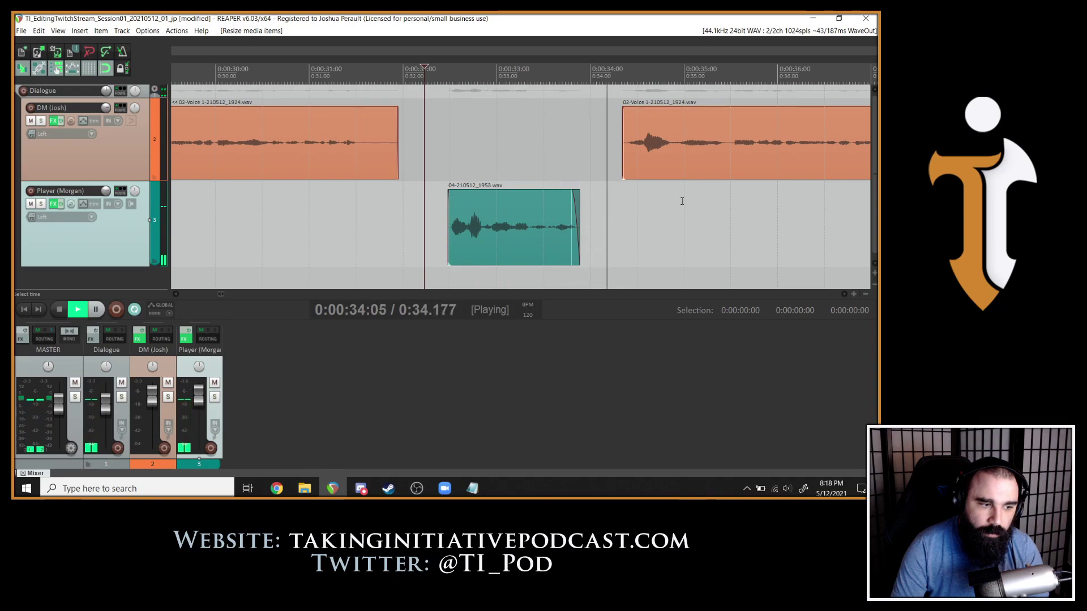
pyautogui.moveTo(660, 160); pyautogui.dragTo(639, 159)
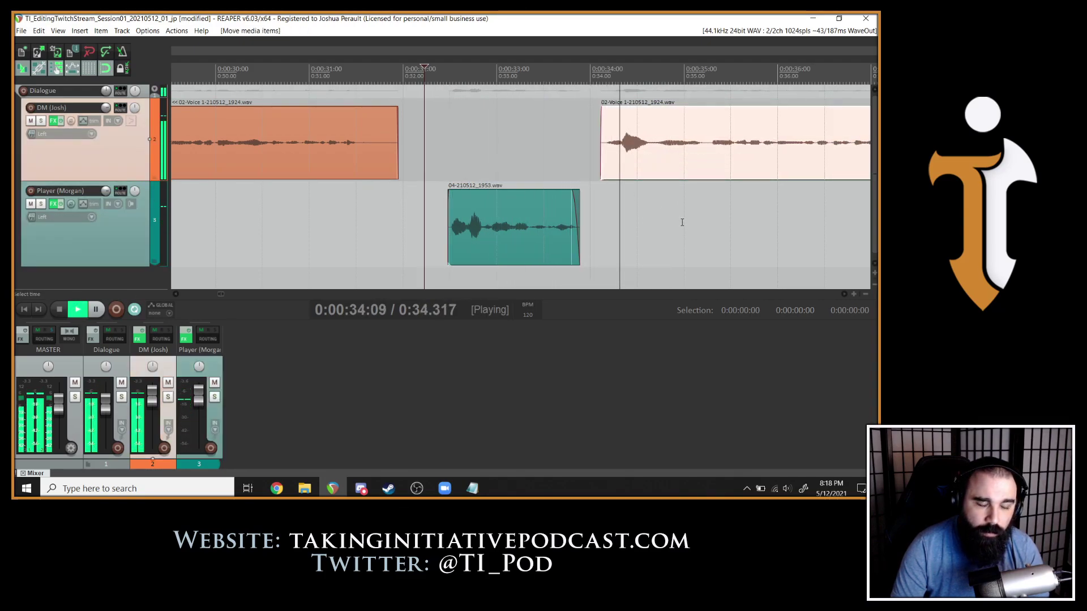
pyautogui.press('space')
pyautogui.moveTo(657, 157); pyautogui.dragTo(667, 154)
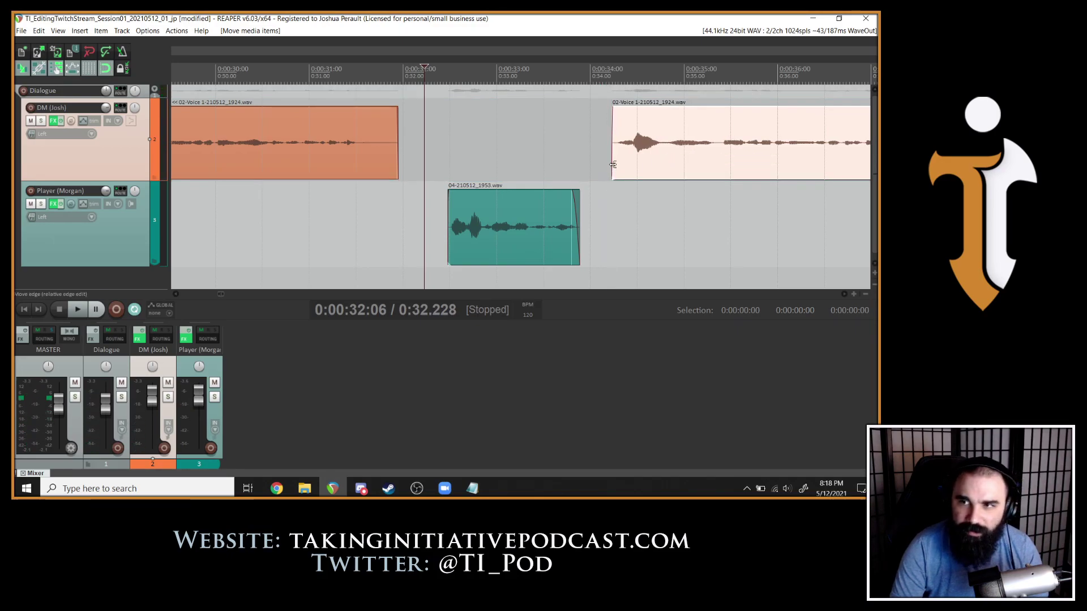
# Trim the opening word off that DM clip, add a short fade-in, and play the changeover from the Player clip.
pyautogui.click(664, 151)
pyautogui.press('space')
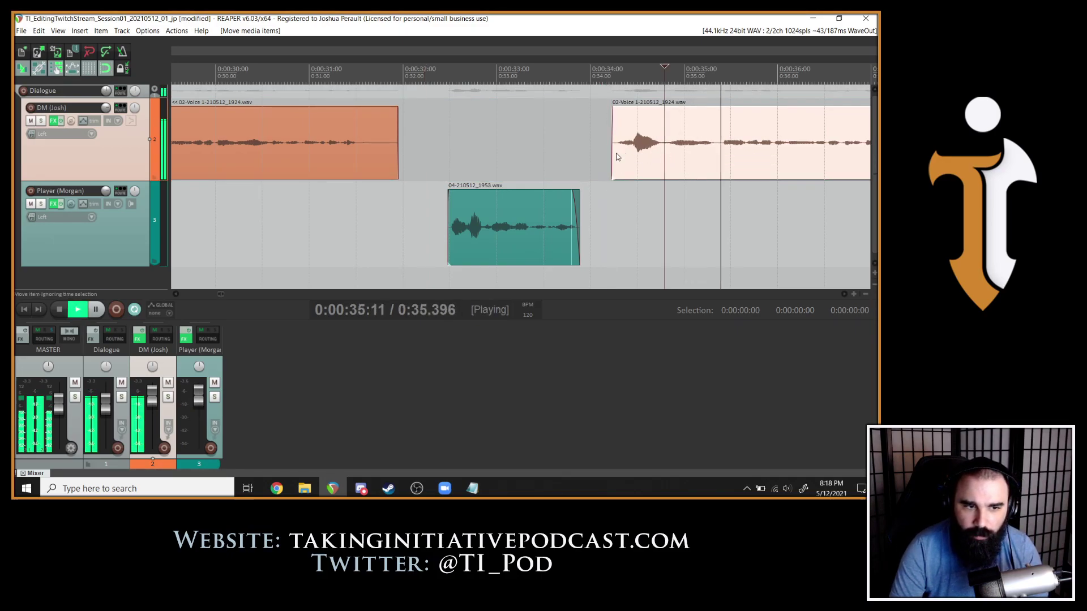
pyautogui.press('space')
pyautogui.moveTo(613, 154); pyautogui.dragTo(677, 165)
pyautogui.click(441, 187)
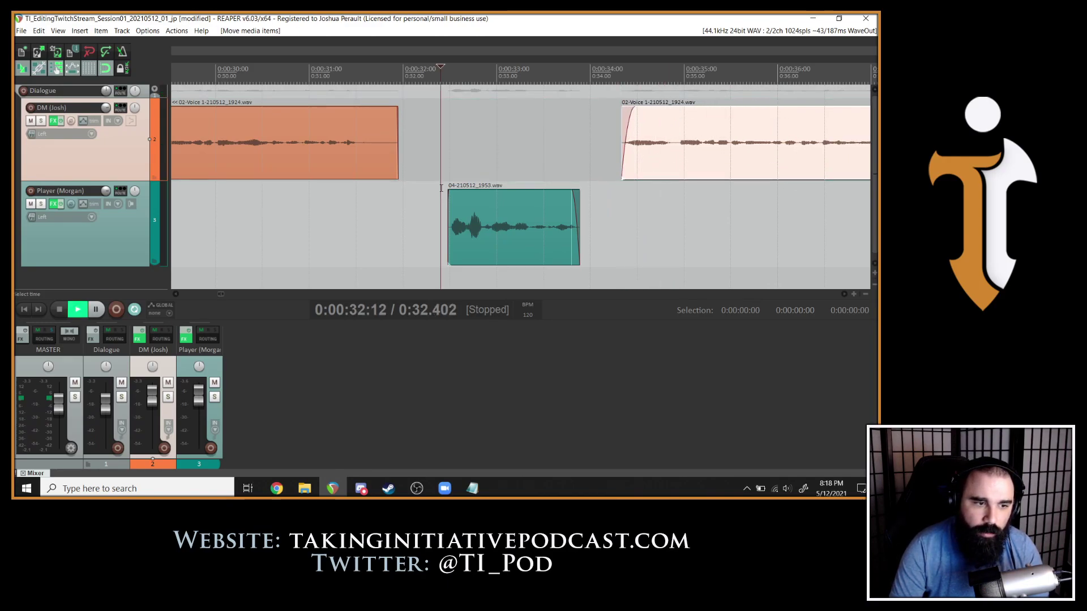
pyautogui.press('space')
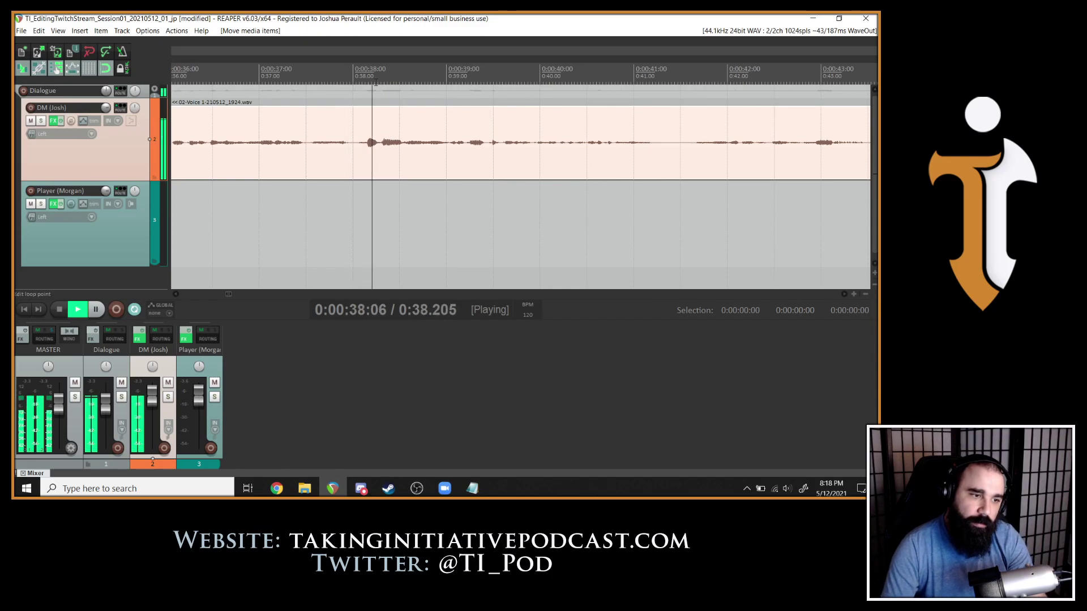
# Replay short stretches of the DM clip between about 0:38.5 and 0:39 to check where its words begin and end.
pyautogui.scroll(-3, 442, 187)
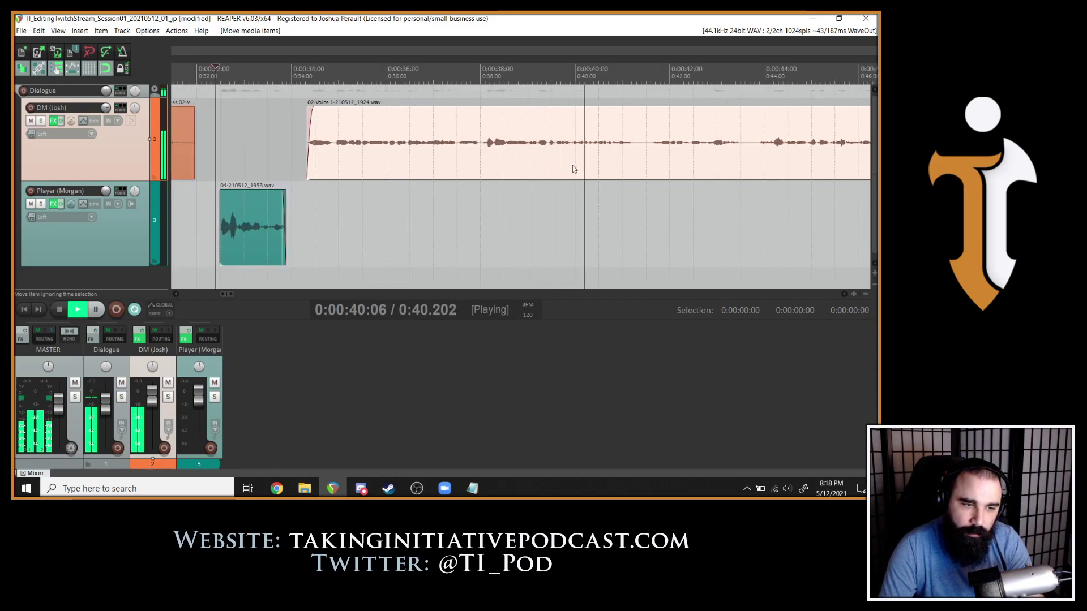
pyautogui.click(502, 150)
pyautogui.click(508, 142)
pyautogui.scroll(3, 554, 141)
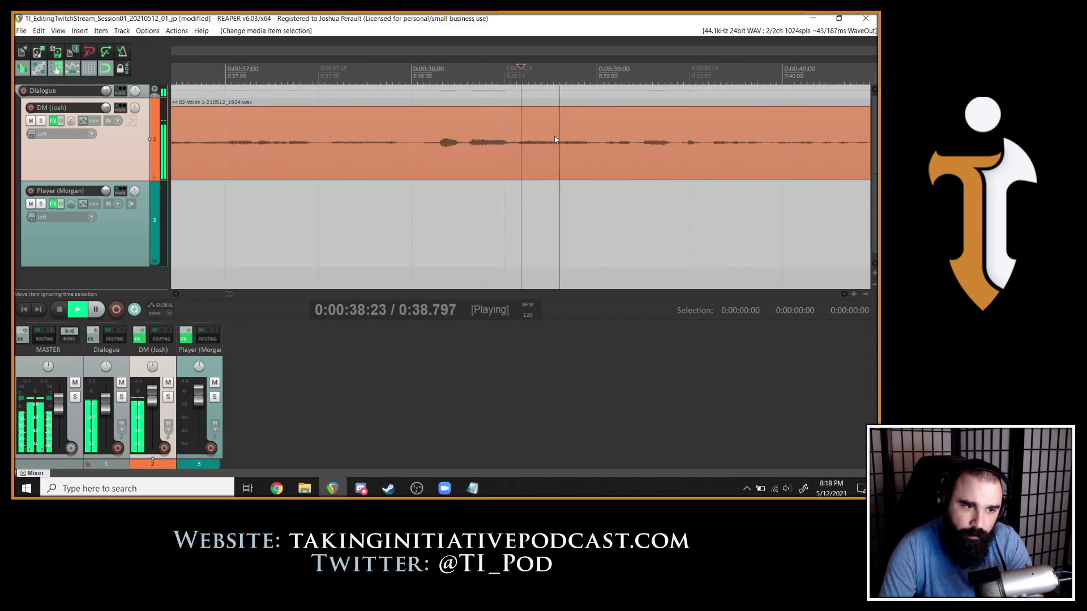
pyautogui.click(517, 145)
pyautogui.press('space')
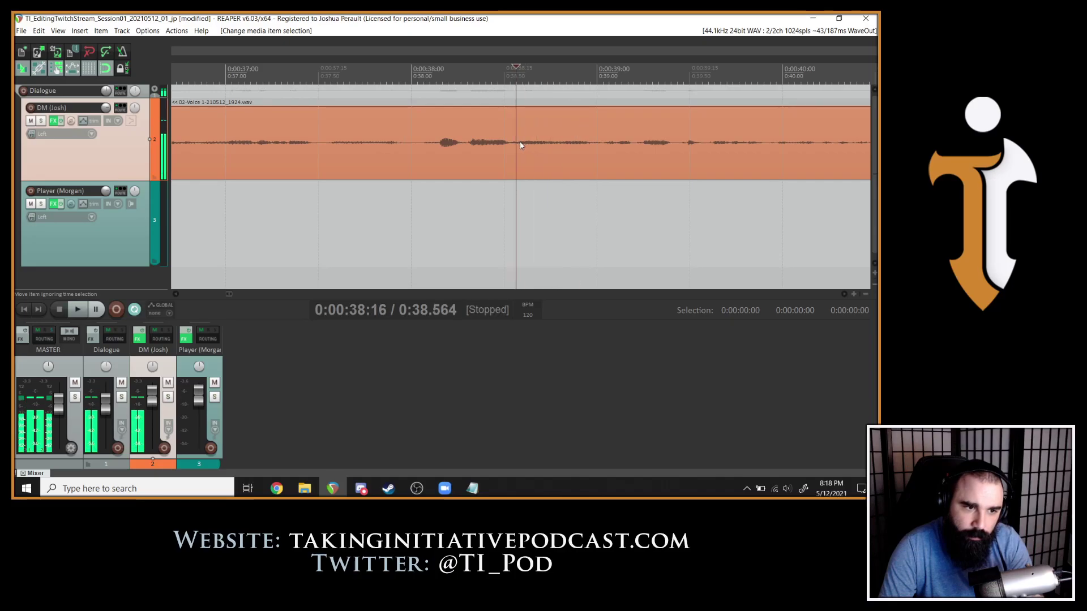
pyautogui.press('space')
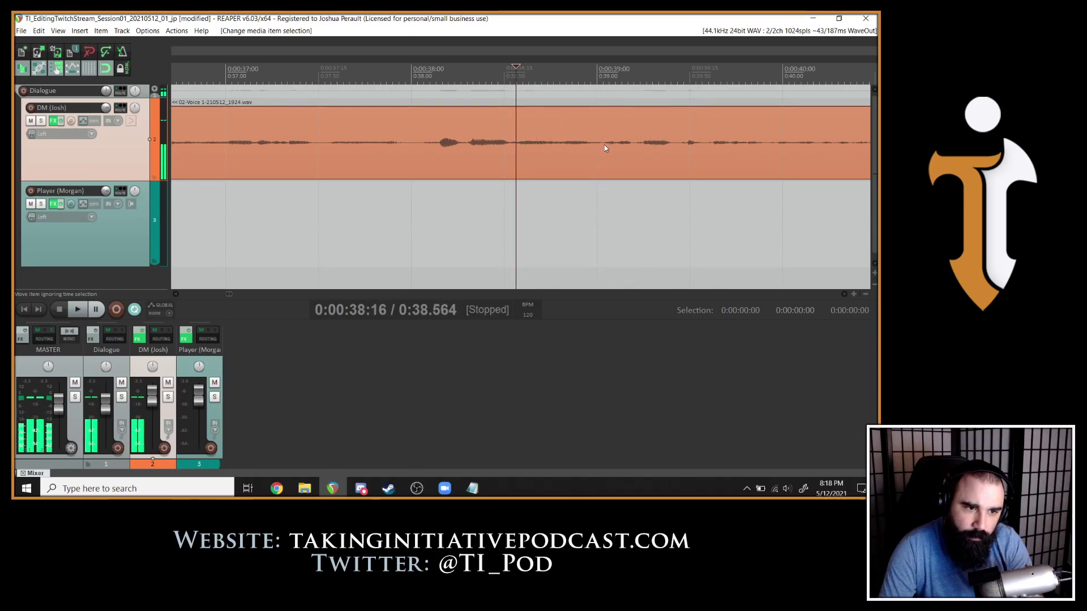
pyautogui.click(602, 144)
pyautogui.press('space')
pyautogui.click(513, 149)
pyautogui.press('space')
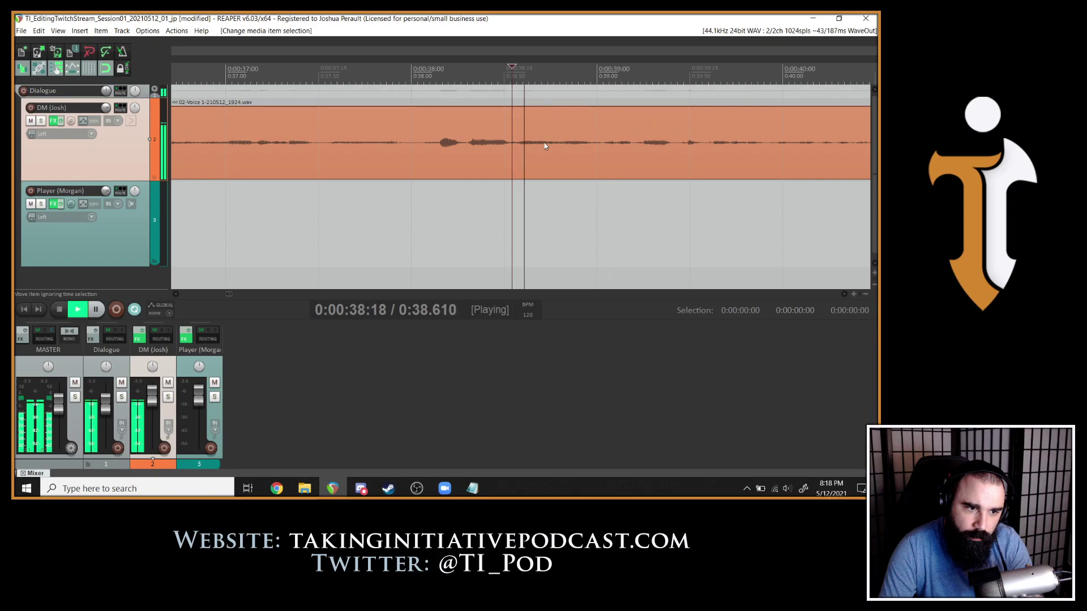
pyautogui.press('space')
# Play the DM clip from about 0:38 twice to hear the phrase in context.
pyautogui.click(416, 143)
pyautogui.press('space')
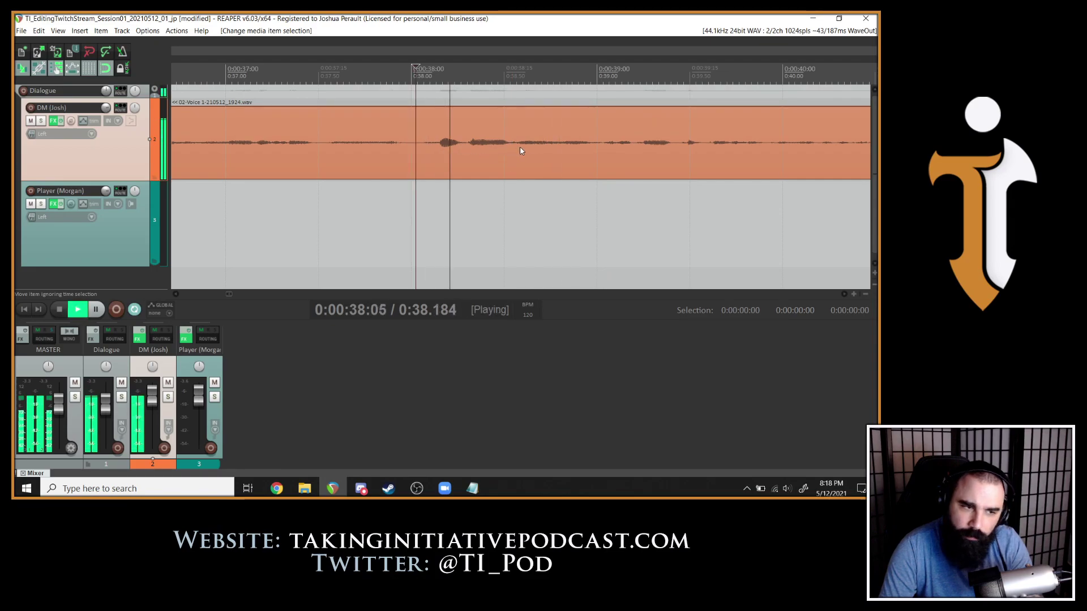
pyautogui.scroll(-3, 521, 150)
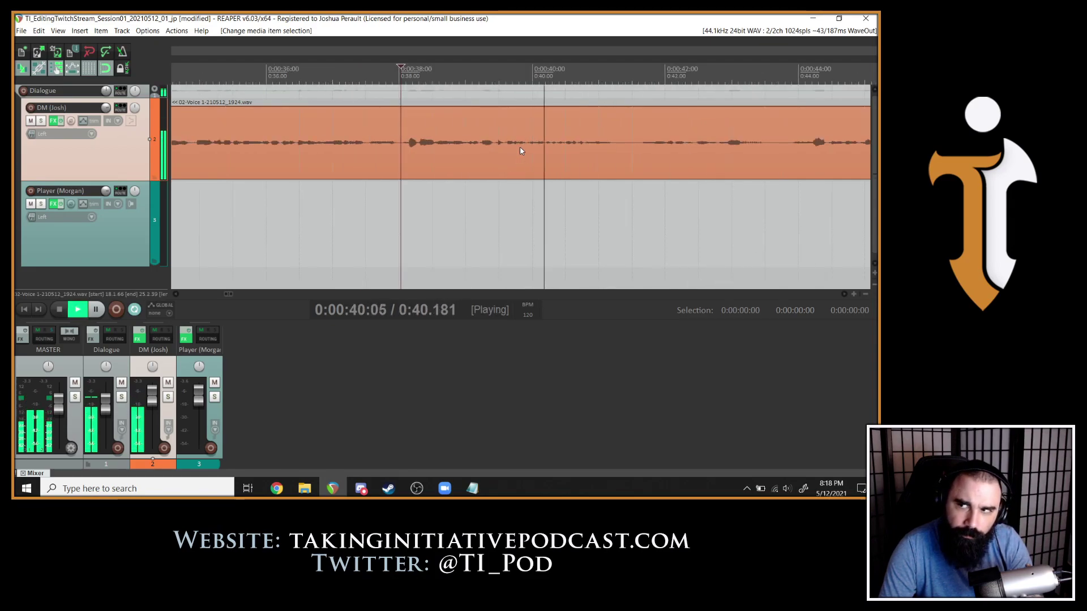
pyautogui.press('space')
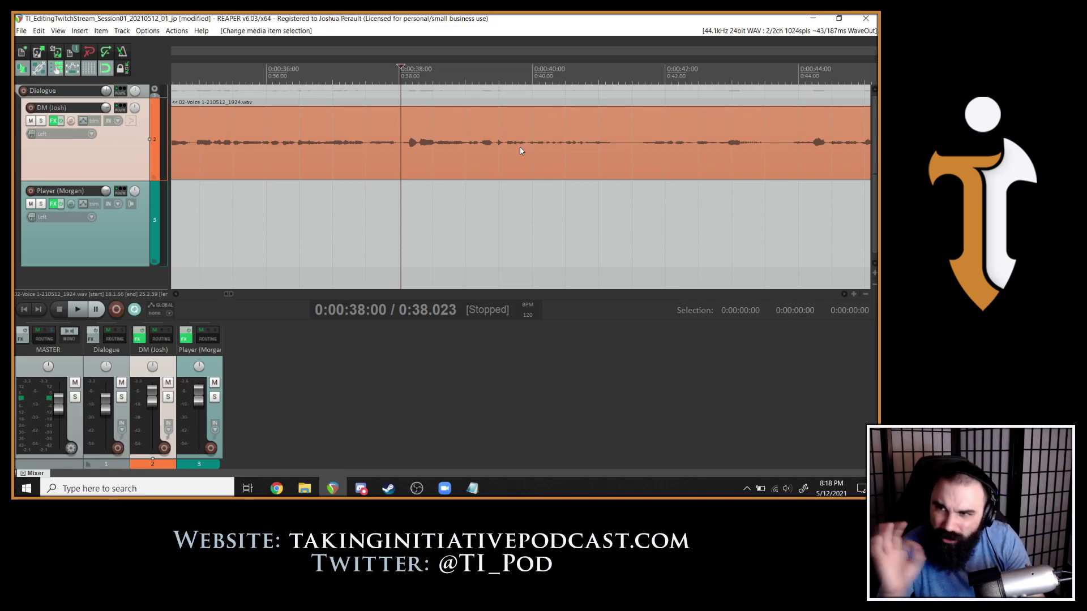
pyautogui.press('space')
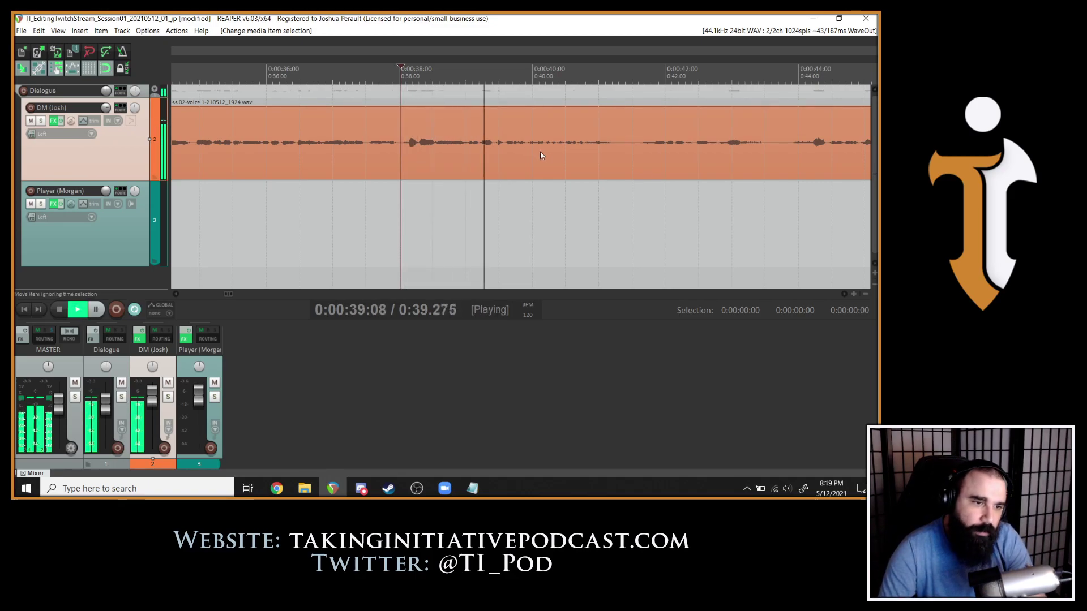
pyautogui.scroll(-2, 580, 162)
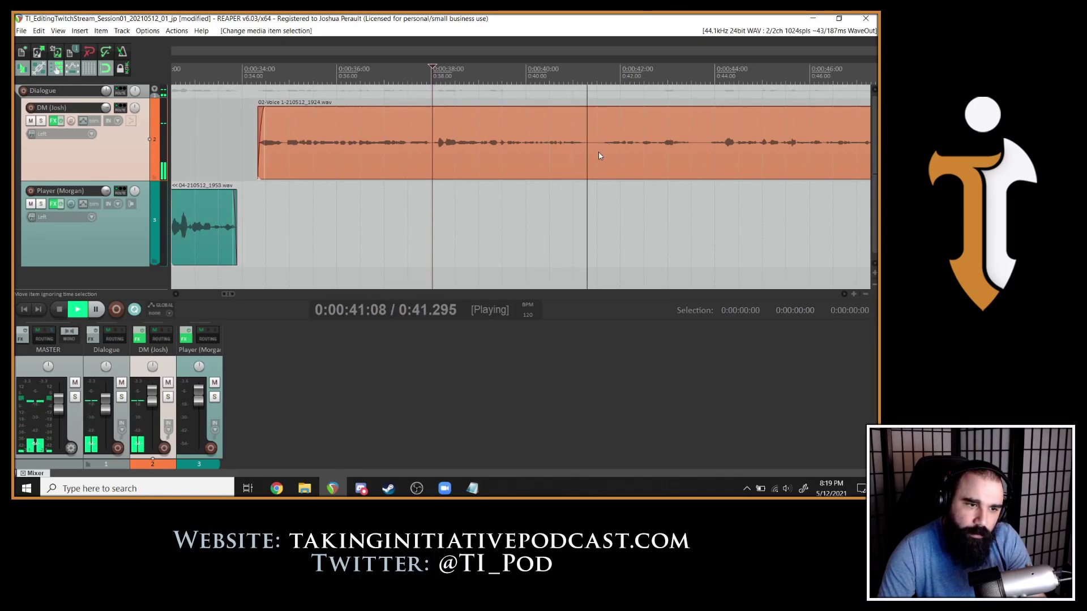
# Audition the DM clip from about 0:41.3, then split out and delete the stretch from about 0:43.9 to 0:44.2, closing the gap.
pyautogui.click(589, 145)
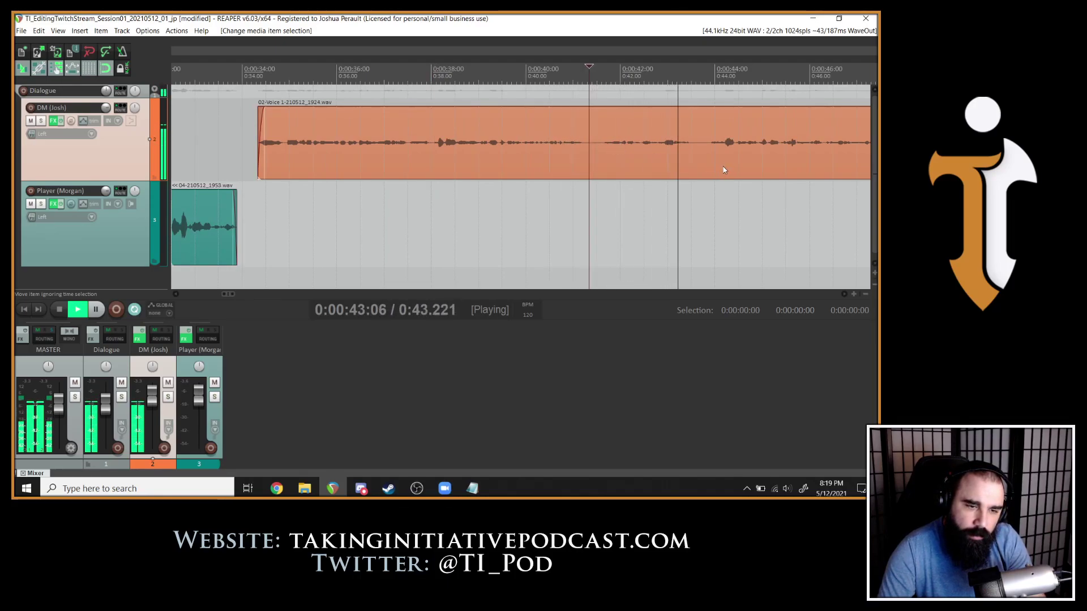
pyautogui.press('space')
pyautogui.click(710, 144)
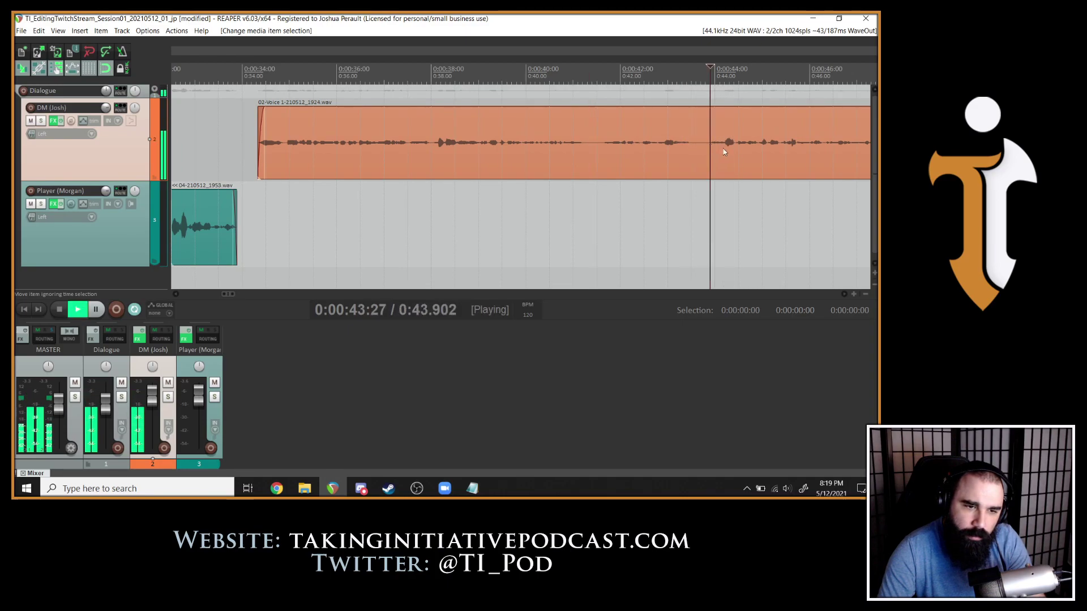
pyautogui.press('s')
pyautogui.scroll(3, 728, 149)
pyautogui.scroll(3, 561, 151)
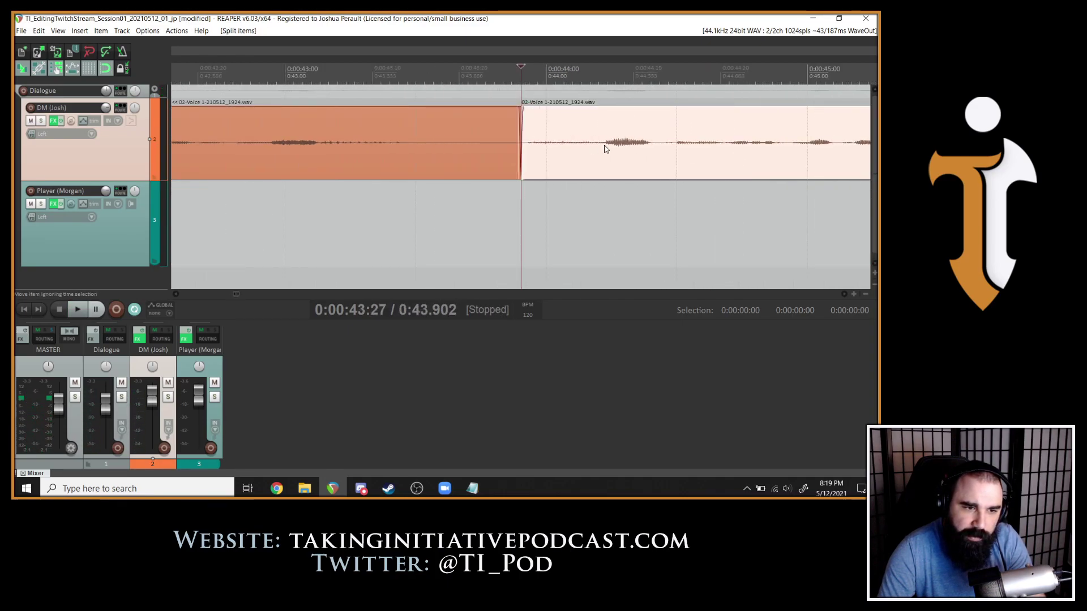
pyautogui.click(595, 144)
pyautogui.press('s')
pyautogui.press('Delete')
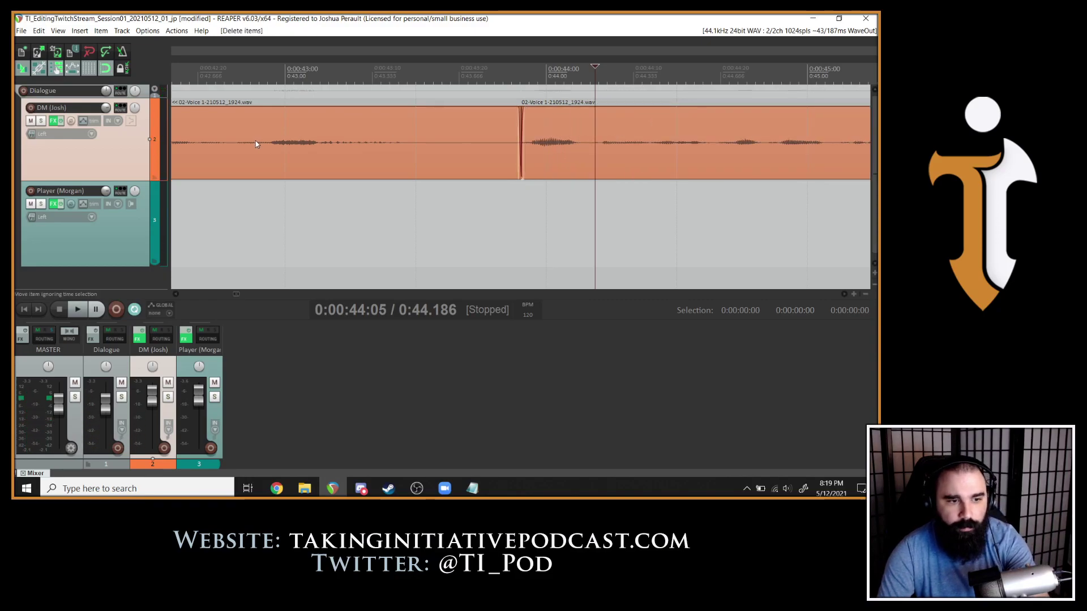
# Play the DM dialogue across the new cut from about 0:42.9, and select the DM clip following the cut.
pyautogui.click(254, 141)
pyautogui.press('space')
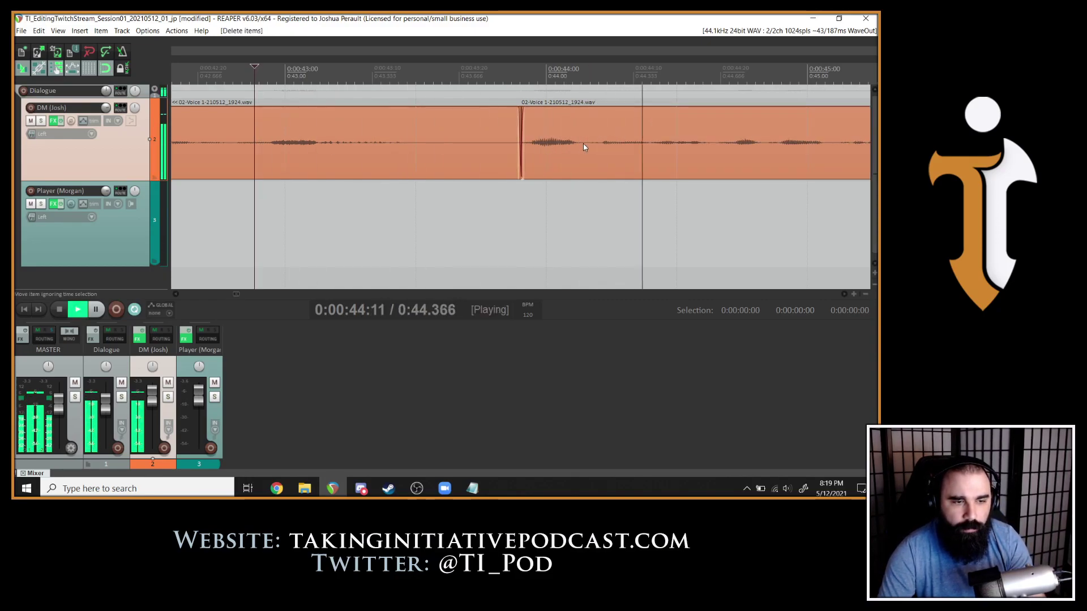
pyautogui.scroll(-5, 583, 147)
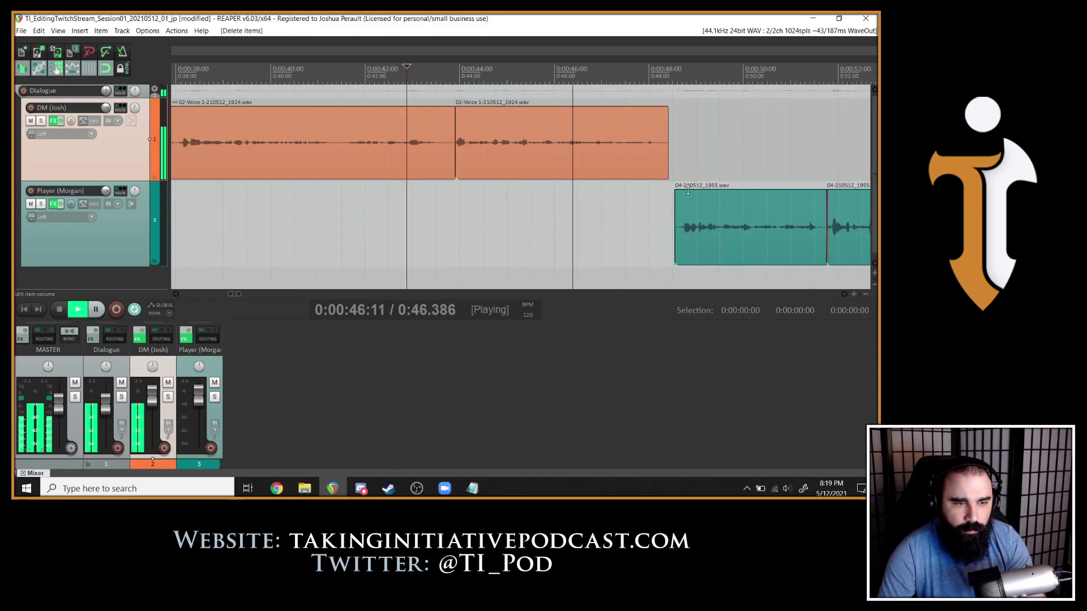
pyautogui.press('space')
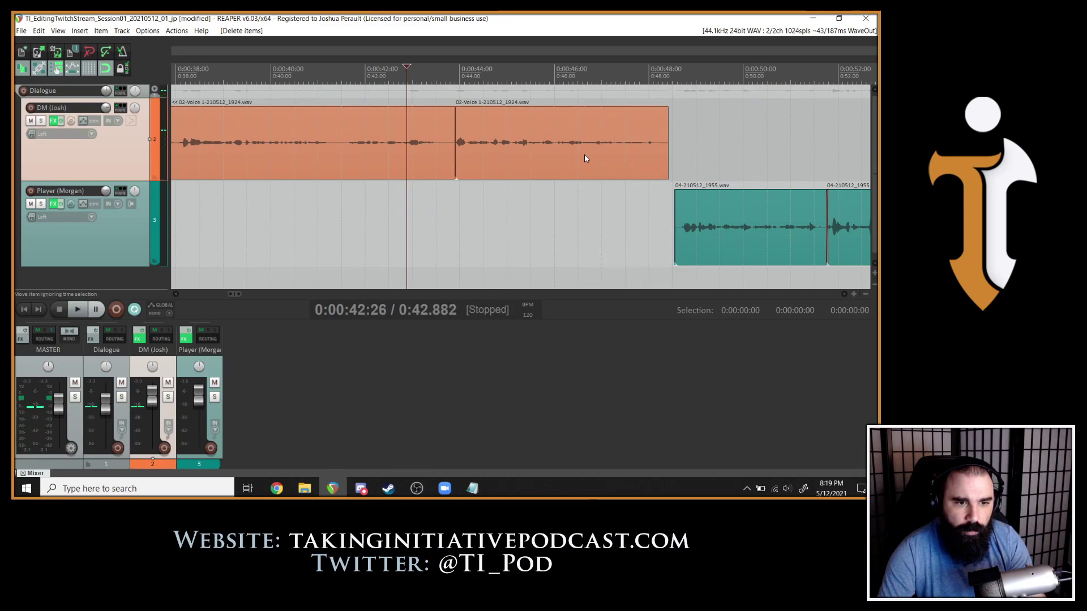
pyautogui.click(585, 154)
pyautogui.scroll(-2, 509, 152)
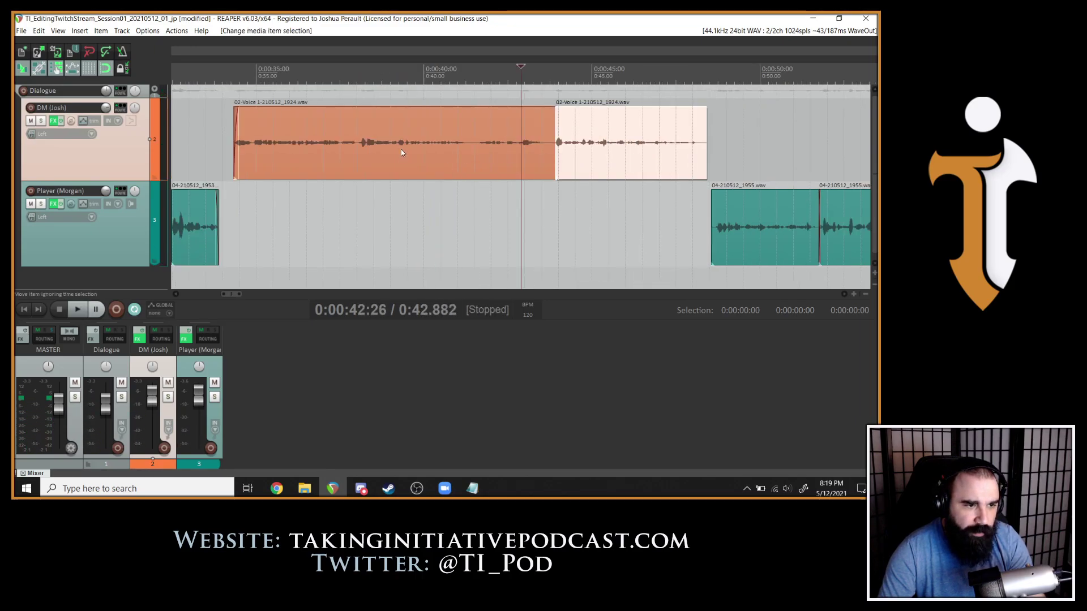
# Split the DM track's clip at about 0:41.4 and extend the new piece's start slightly earlier to overlap the preceding piece.
pyautogui.click(472, 151)
pyautogui.press('s')
pyautogui.press('space')
pyautogui.press('space')
pyautogui.click(603, 142)
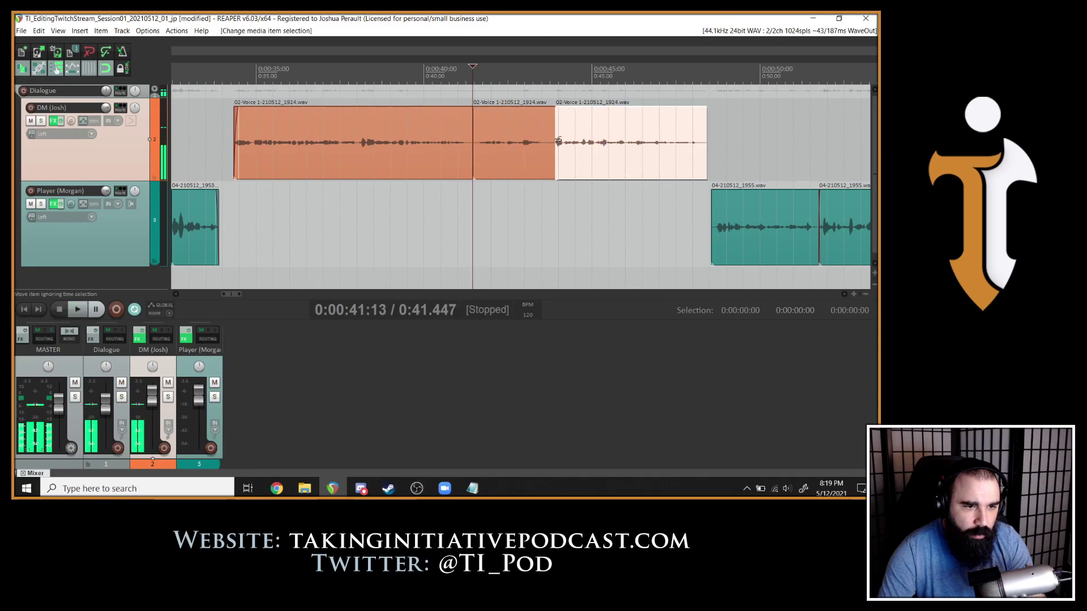
pyautogui.click(474, 150)
pyautogui.moveTo(473, 152); pyautogui.dragTo(467, 152)
# Select both DM clips from about 0:41.4 up to the Player's reply and raise their volume to +1.33 dB.
pyautogui.keyDown('ctrl'); pyautogui.click(612, 142); pyautogui.keyUp('ctrl')
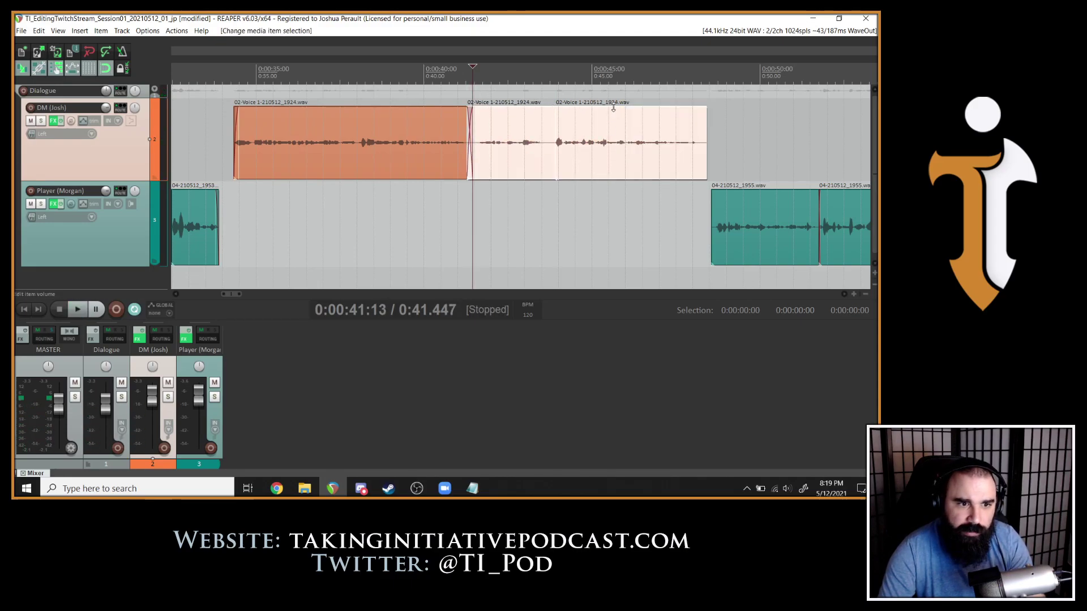
pyautogui.moveTo(617, 107); pyautogui.dragTo(616, 104)
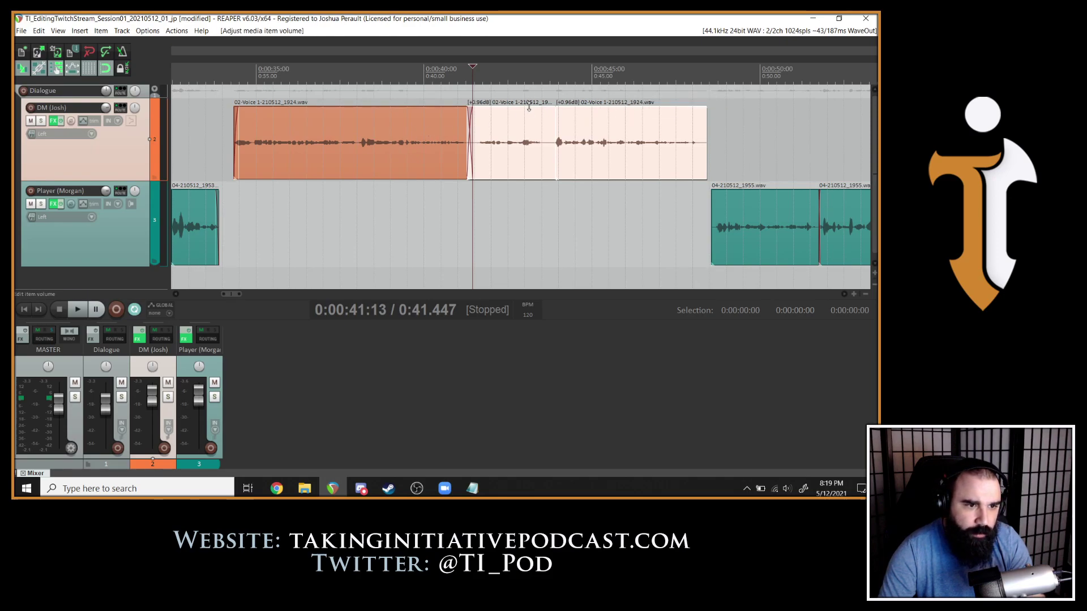
pyautogui.moveTo(529, 107); pyautogui.dragTo(529, 105)
# Play back the DM passage through the volume-adjusted clips and into the Player's reply.
pyautogui.click(359, 73)
pyautogui.press('space')
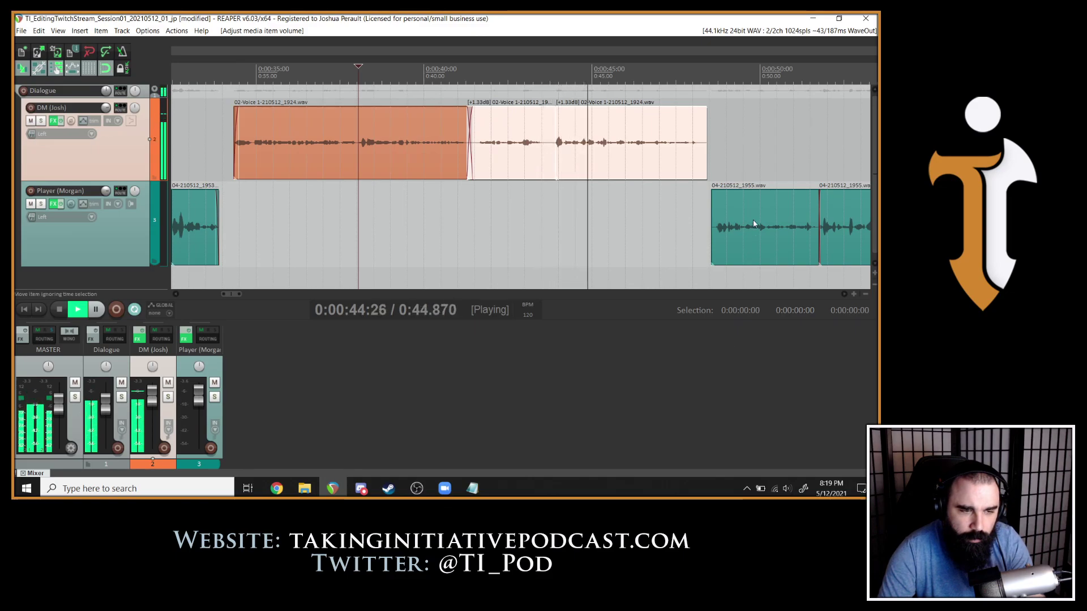
pyautogui.click(509, 164)
pyautogui.scroll(4, 510, 164)
pyautogui.click(310, 166)
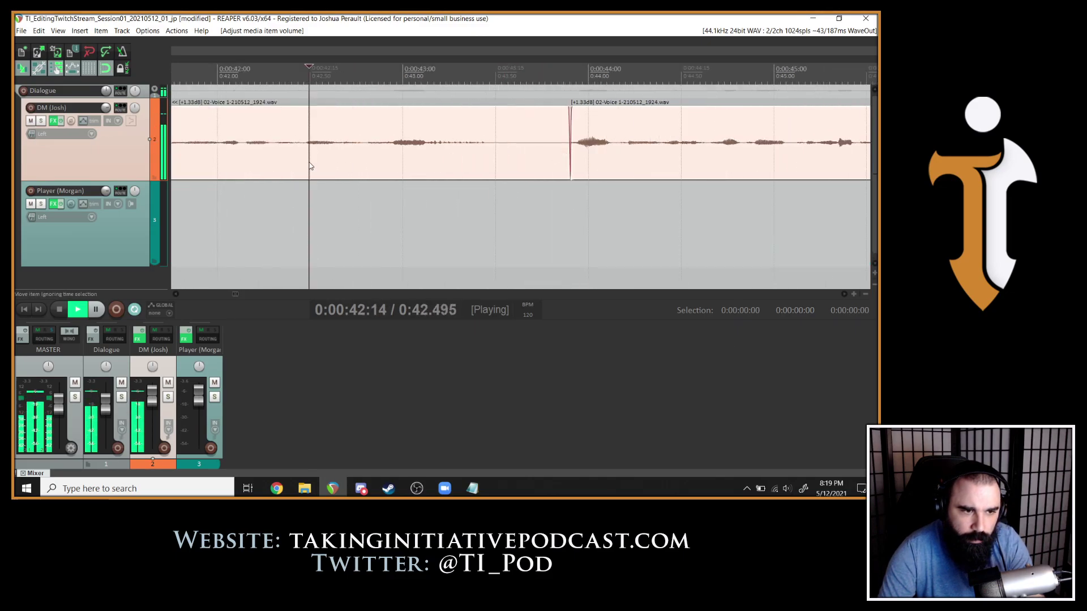
pyautogui.scroll(-3, 630, 174)
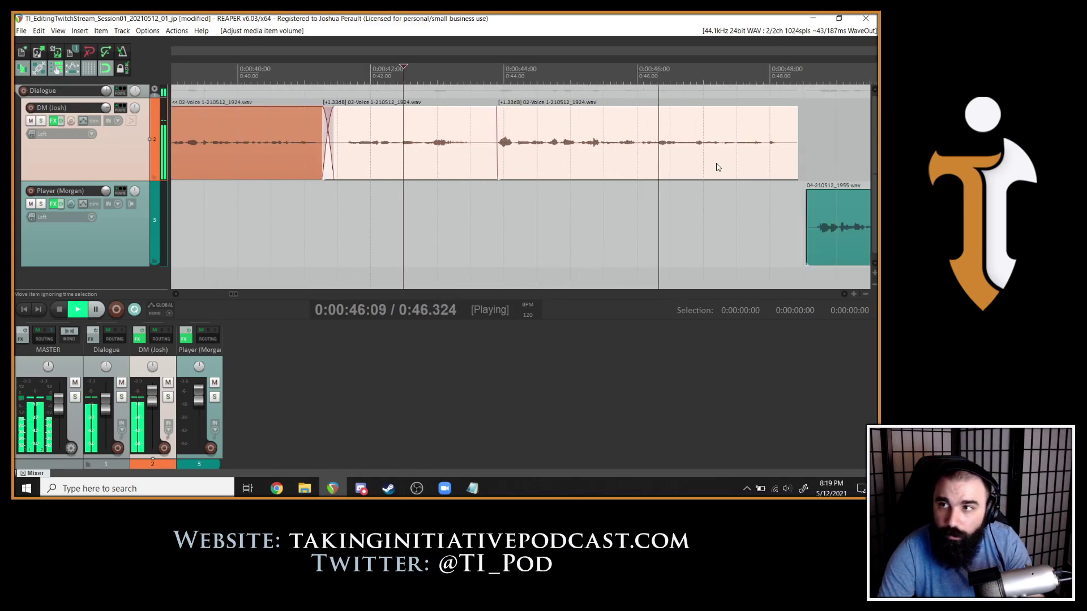
pyautogui.press('space')
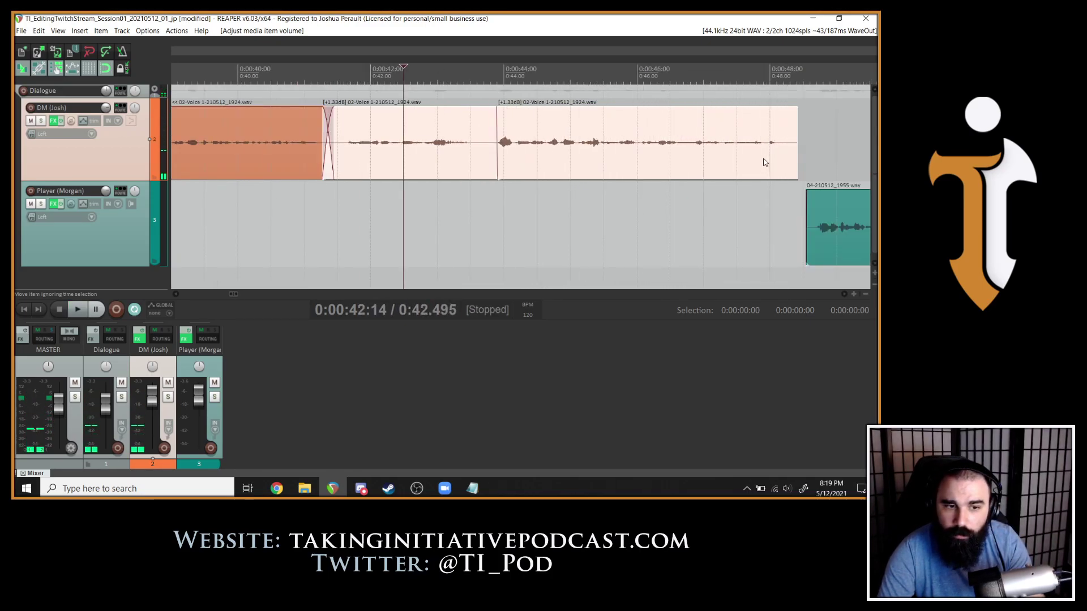
pyautogui.click(764, 163)
pyautogui.press('space')
pyautogui.scroll(-4, 568, 195)
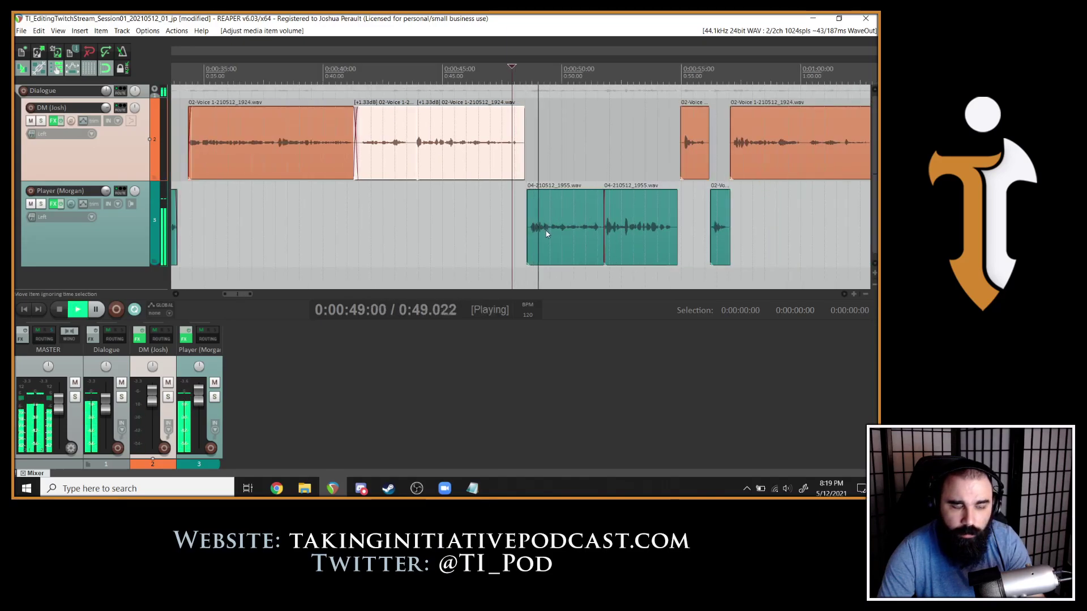
pyautogui.press('space')
# Move the Player's reply clip earlier to about 0:48.1 so it overlaps the DM clip's end, and audition the transition.
pyautogui.click(509, 204)
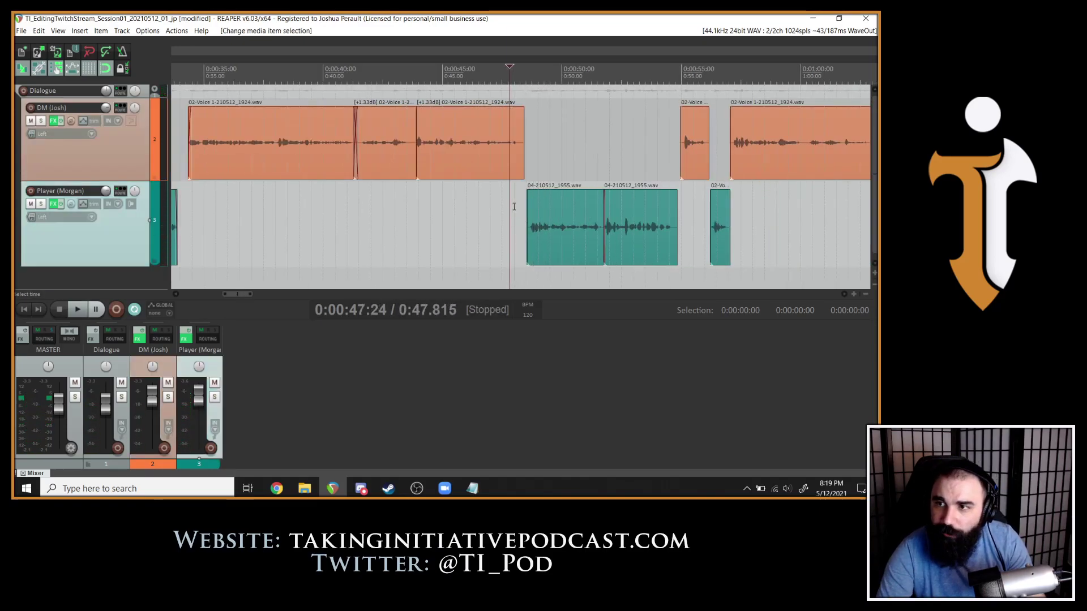
pyautogui.scroll(4, 516, 207)
pyautogui.moveTo(612, 241); pyautogui.dragTo(595, 237)
pyautogui.press('space')
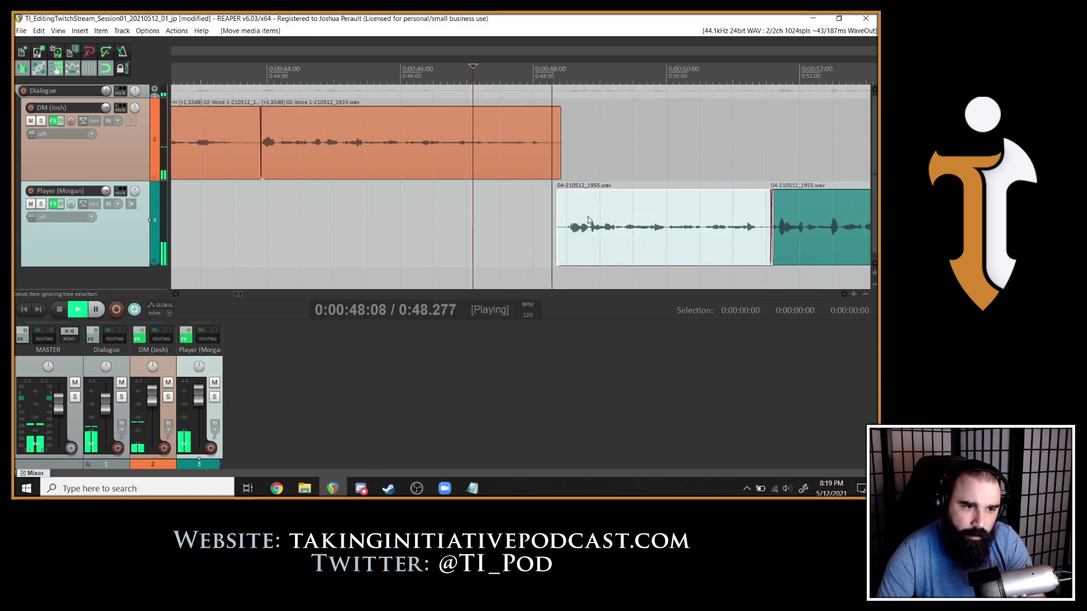
pyautogui.press('space')
pyautogui.moveTo(558, 231); pyautogui.dragTo(601, 242)
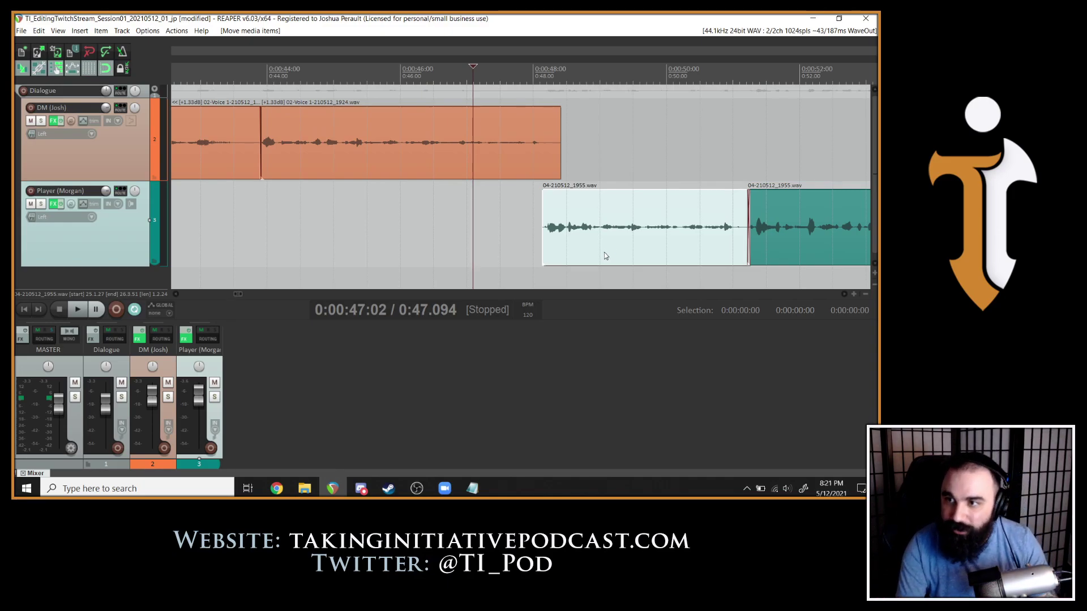
pyautogui.click(445, 169)
pyautogui.press('space')
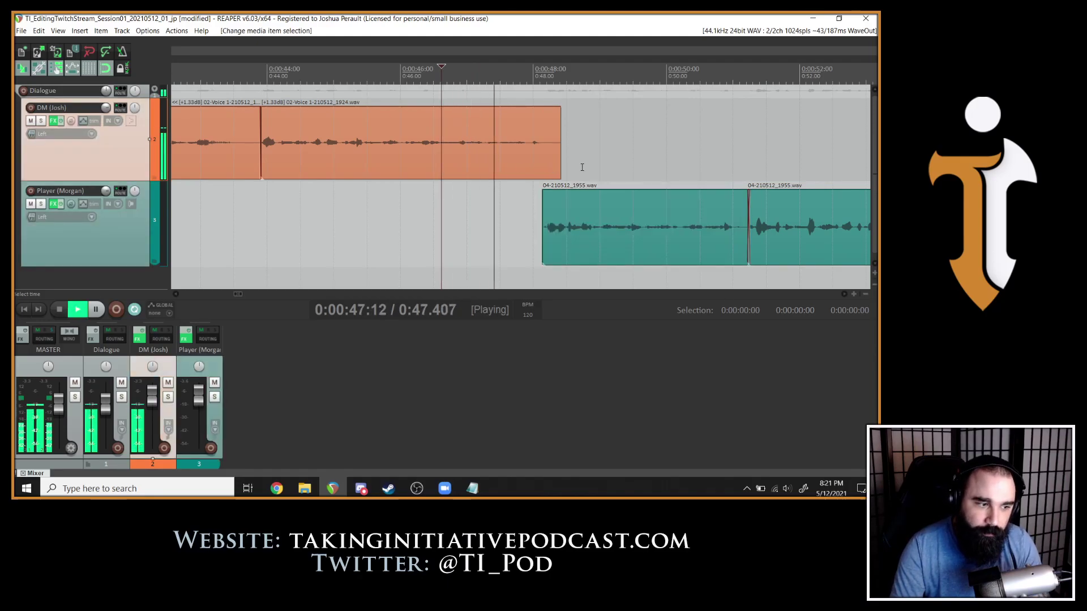
pyautogui.press('space')
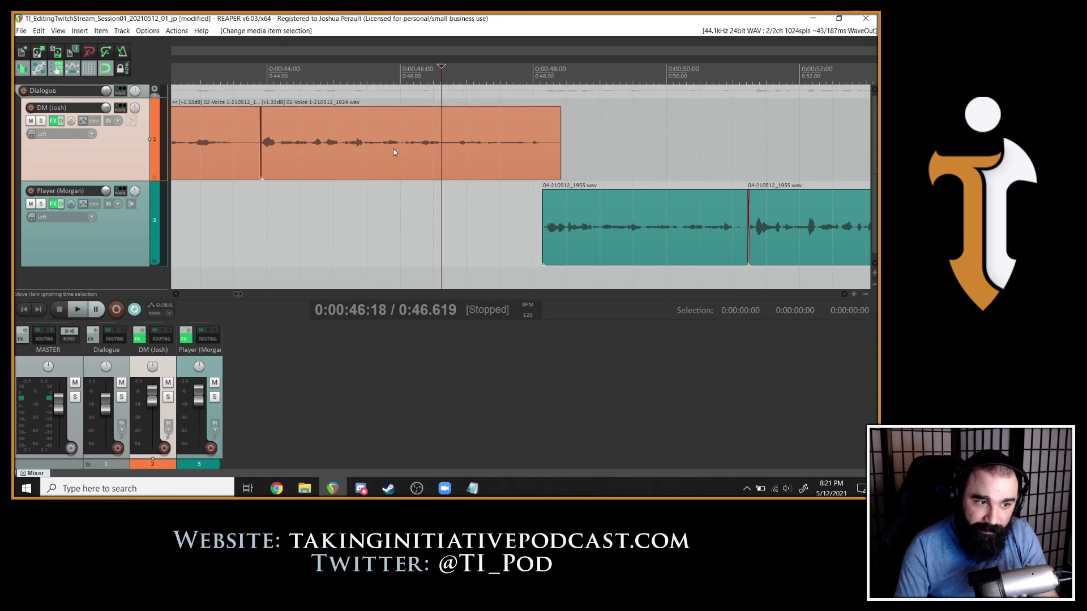
# Split the last DM clip before the Player's reply at about 0:46.25 and blend the two pieces with a crossfade about 2 seconds long.
pyautogui.click(477, 146)
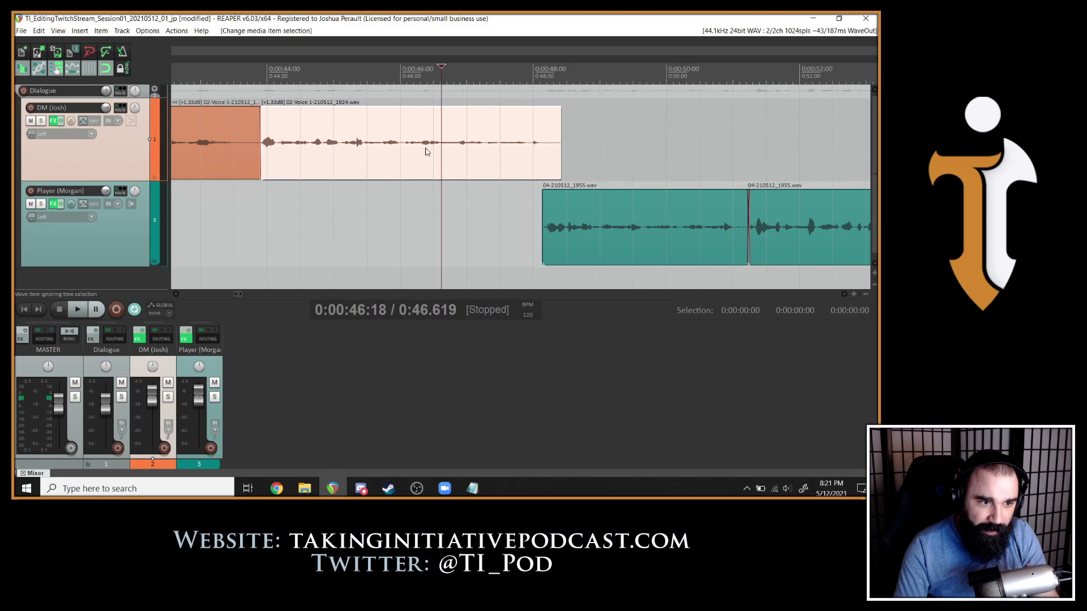
pyautogui.click(417, 156)
pyautogui.press('s')
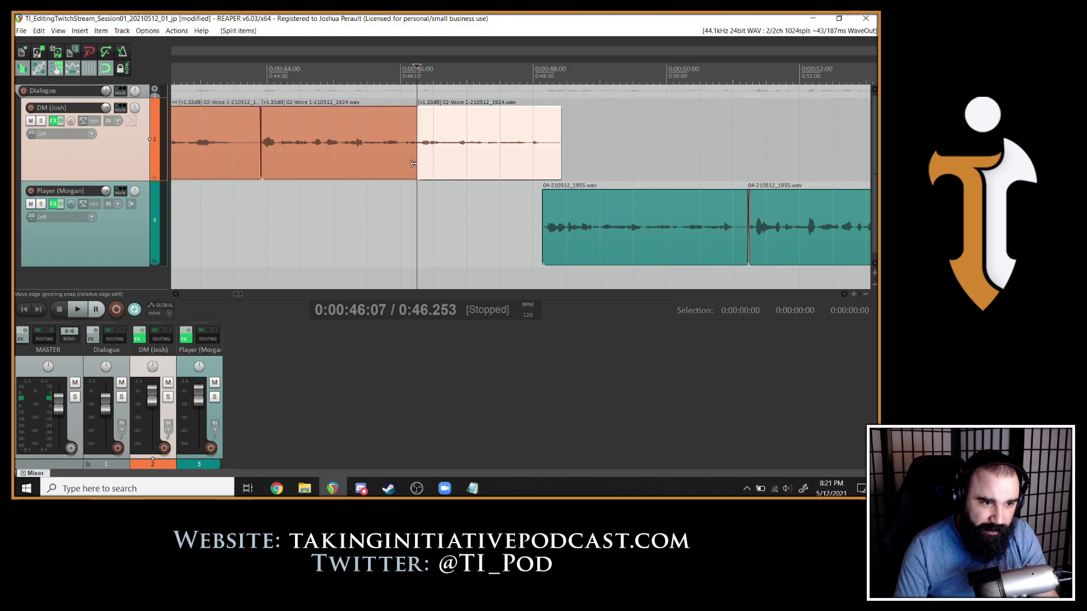
pyautogui.moveTo(413, 164); pyautogui.dragTo(347, 160)
pyautogui.hotkey('ctrl', 'z')
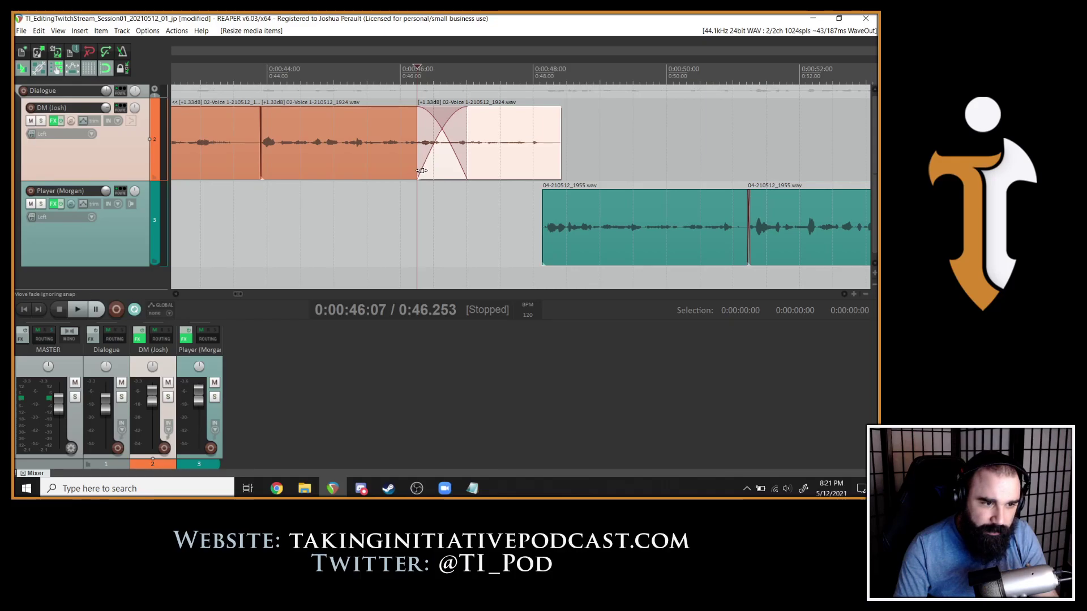
pyautogui.moveTo(418, 163); pyautogui.dragTo(333, 164)
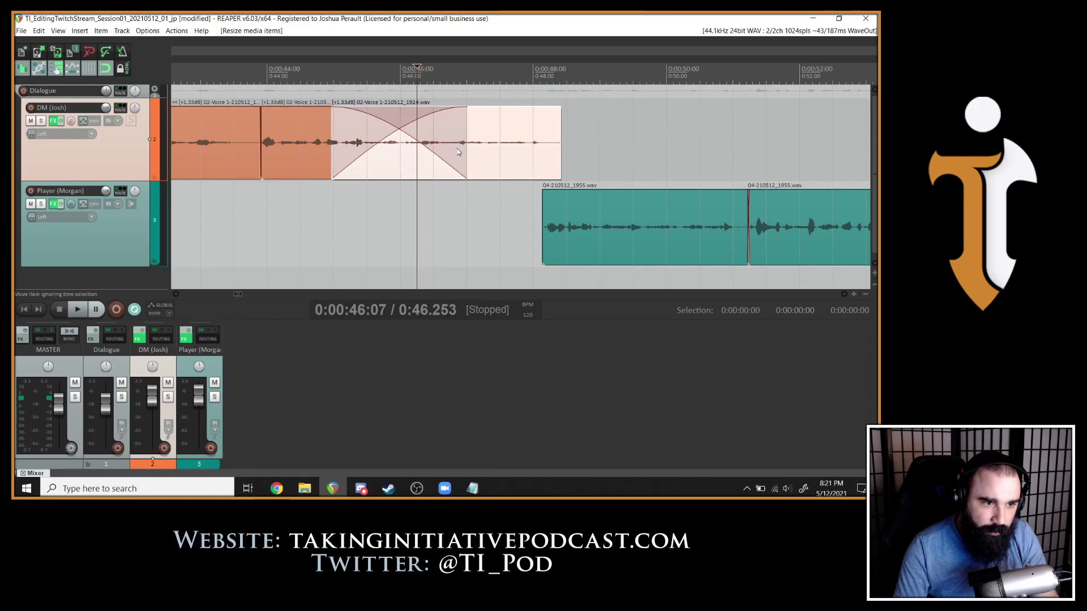
pyautogui.moveTo(464, 145); pyautogui.dragTo(490, 144)
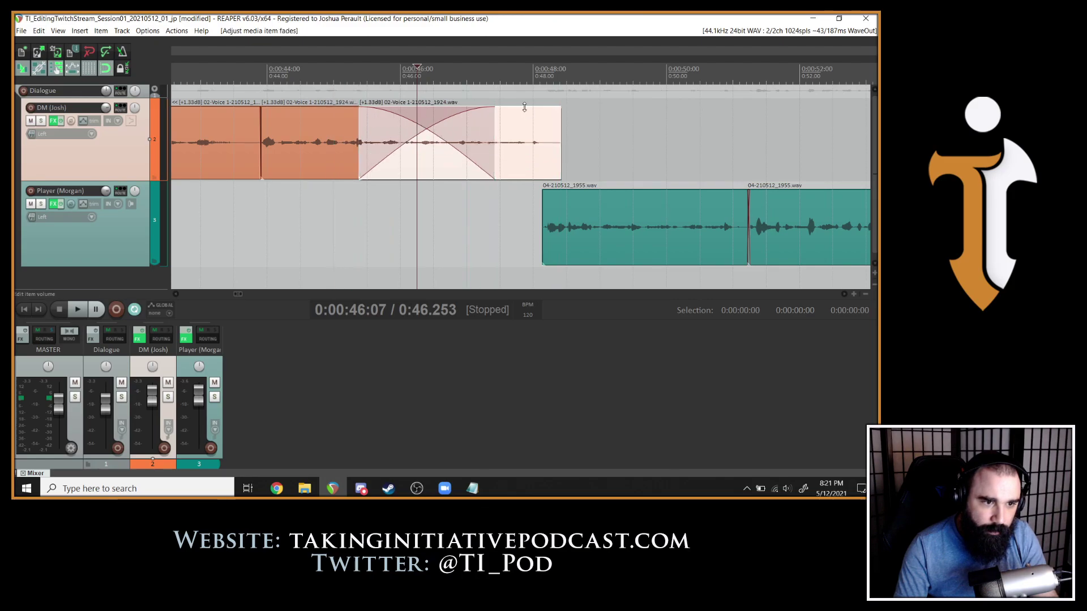
# Raise the final DM piece's volume to +2.64 dB and shift its crossfade about 0.4 seconds later, auditioning the blend.
pyautogui.moveTo(524, 108); pyautogui.dragTo(524, 98)
pyautogui.press('space')
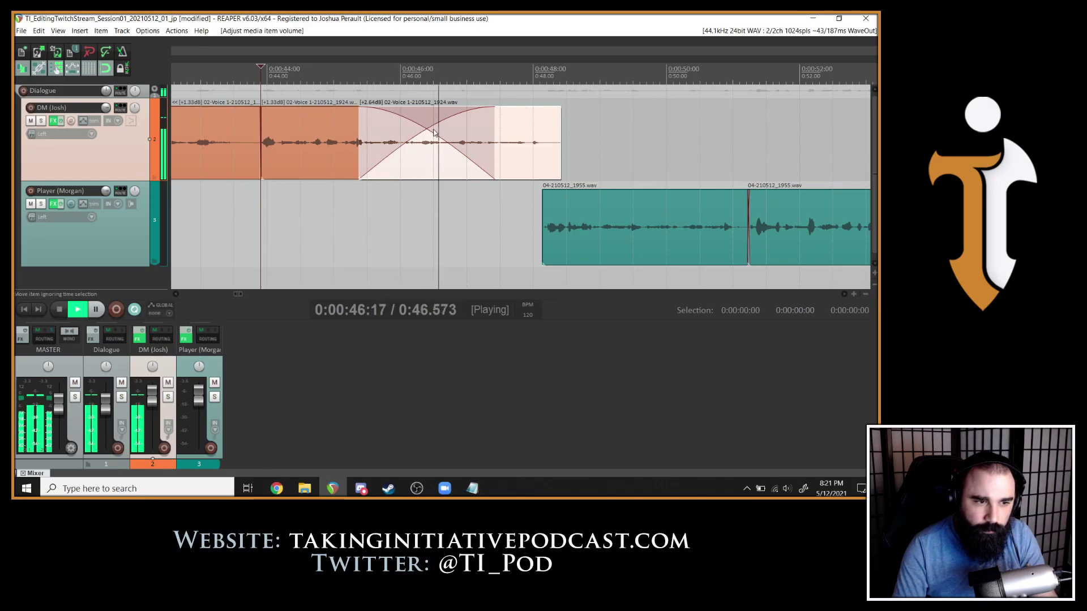
pyautogui.press('space')
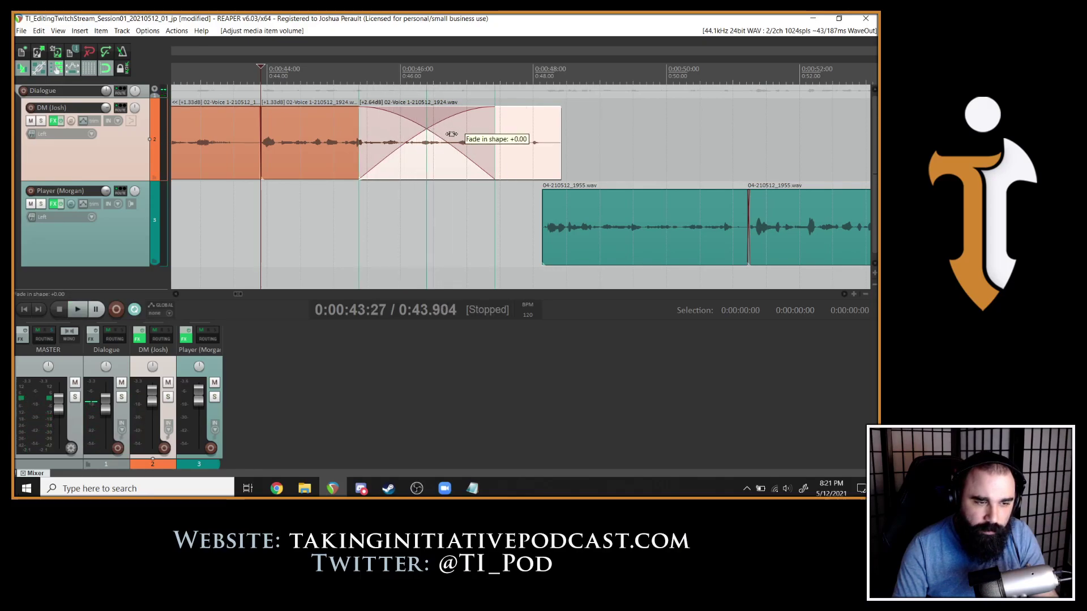
pyautogui.moveTo(451, 134); pyautogui.dragTo(474, 133)
pyautogui.press('space')
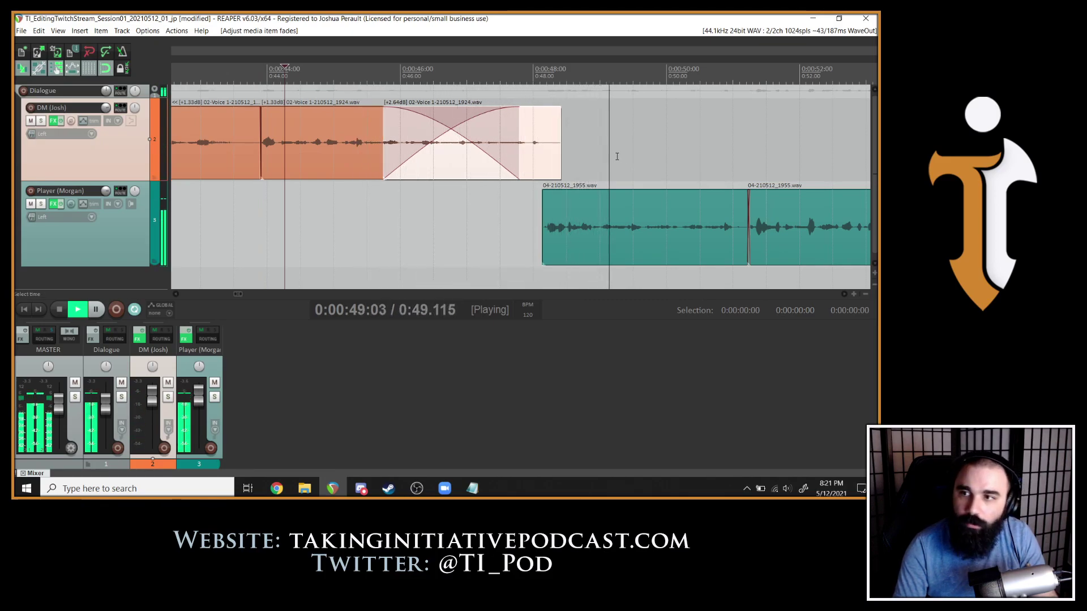
# Add a short fade-out to the end of the DM clip overlapping the Player's reply and play on through that reply.
pyautogui.moveTo(559, 109); pyautogui.dragTo(553, 143)
pyautogui.scroll(-3, 636, 184)
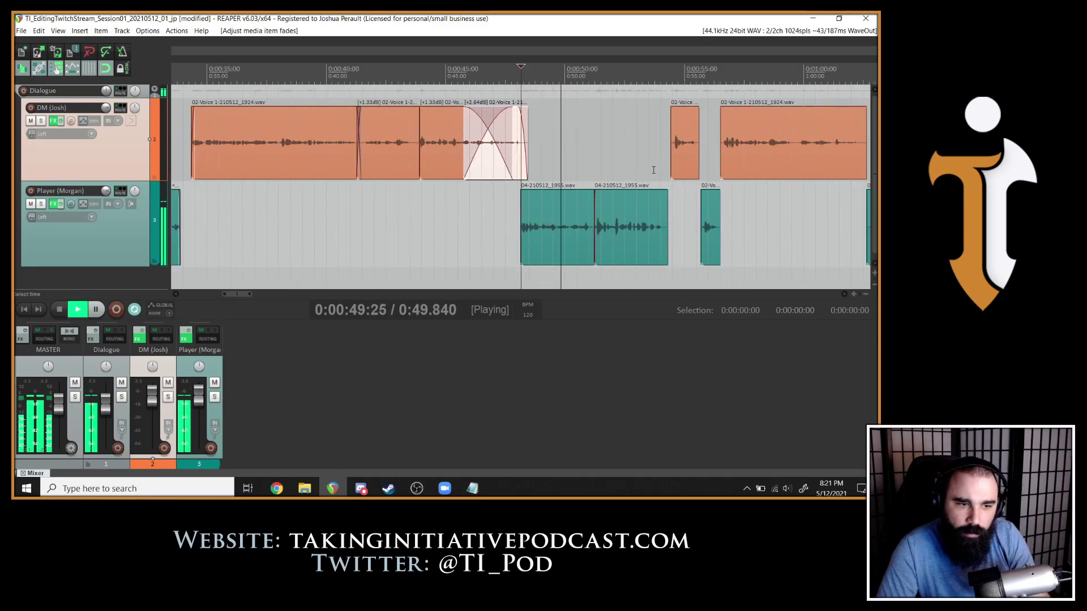
pyautogui.scroll(-2, 653, 170)
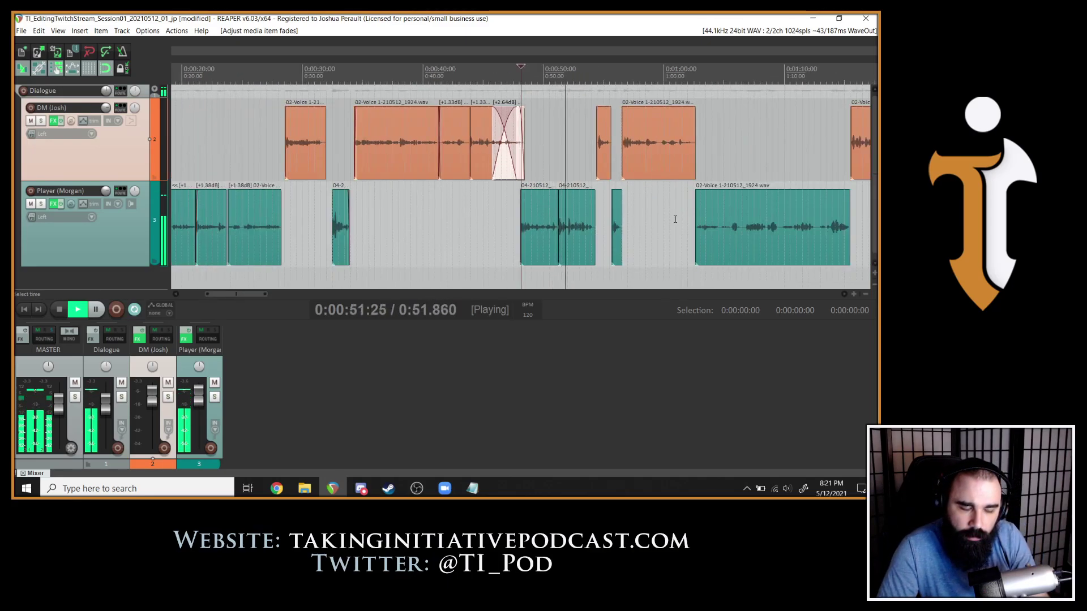
pyautogui.click(552, 219)
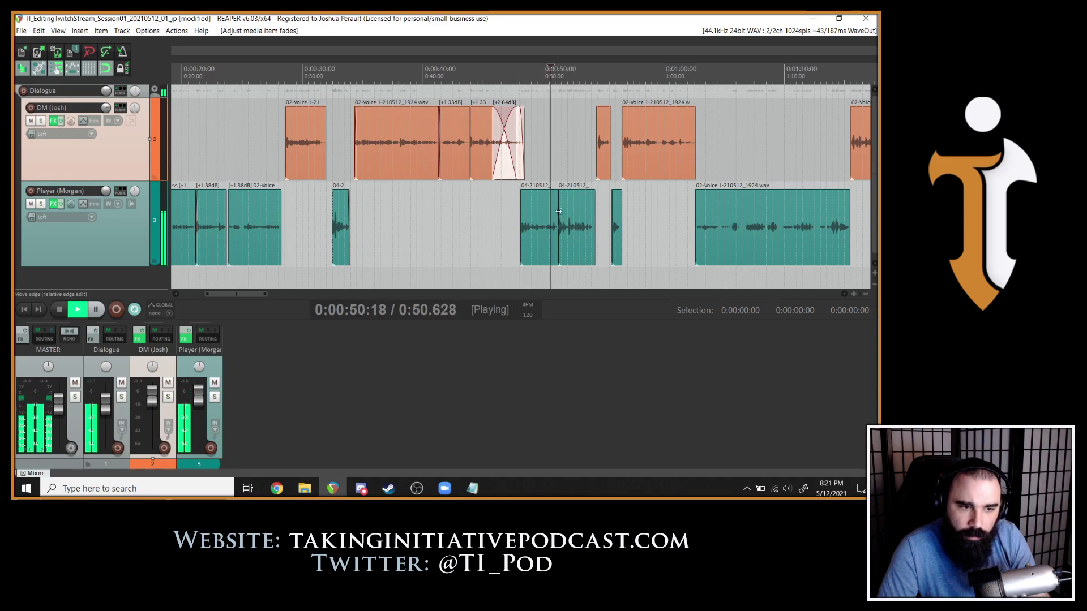
pyautogui.scroll(4, 559, 211)
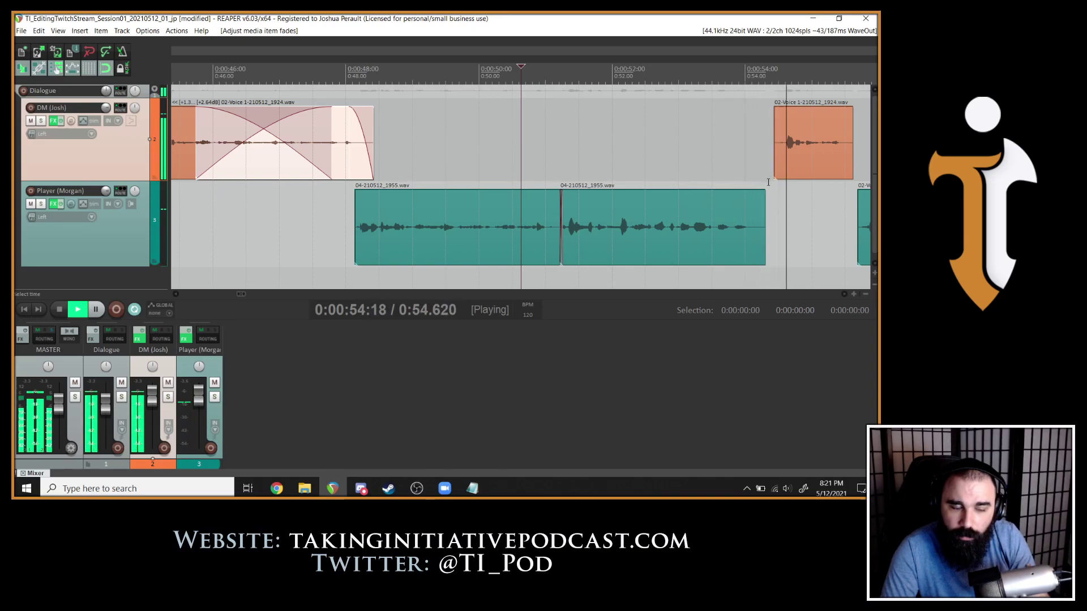
# Audition the next DM line, split its clip at about 0:54.6 just before the speech, and delete the silent lead-in.
pyautogui.click(734, 191)
pyautogui.scroll(4, 742, 191)
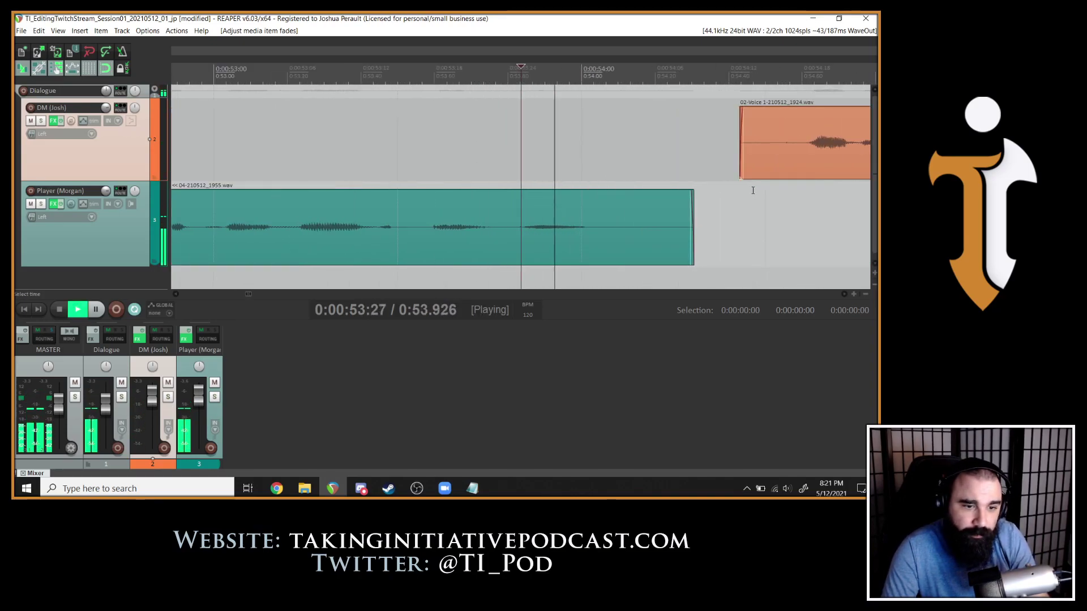
pyautogui.scroll(-2, 664, 234)
pyautogui.press('space')
pyautogui.click(490, 141)
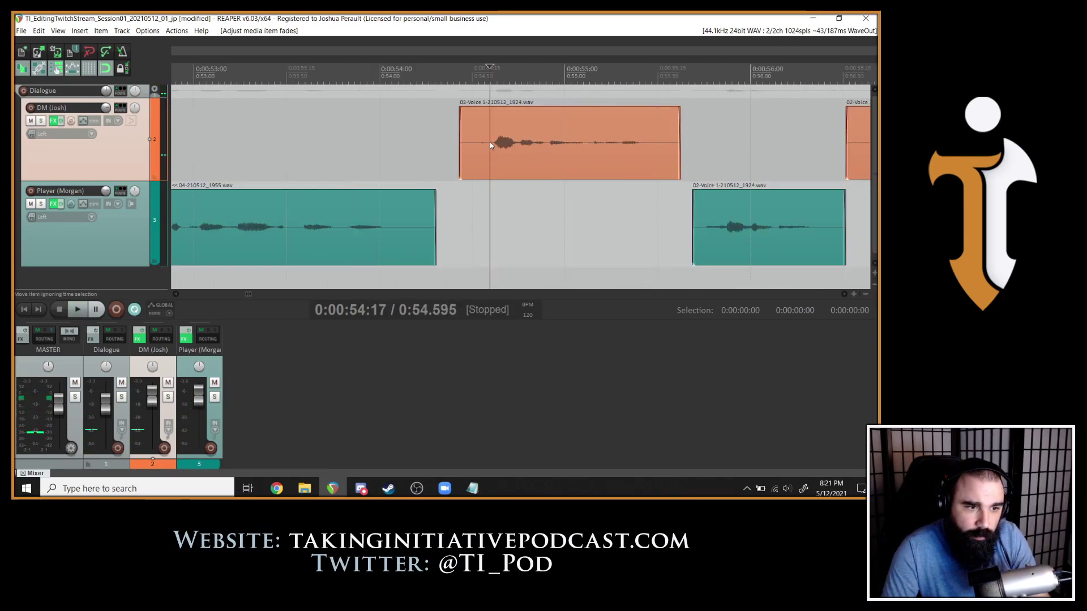
pyautogui.click(487, 142)
pyautogui.press('s')
pyautogui.press('Delete')
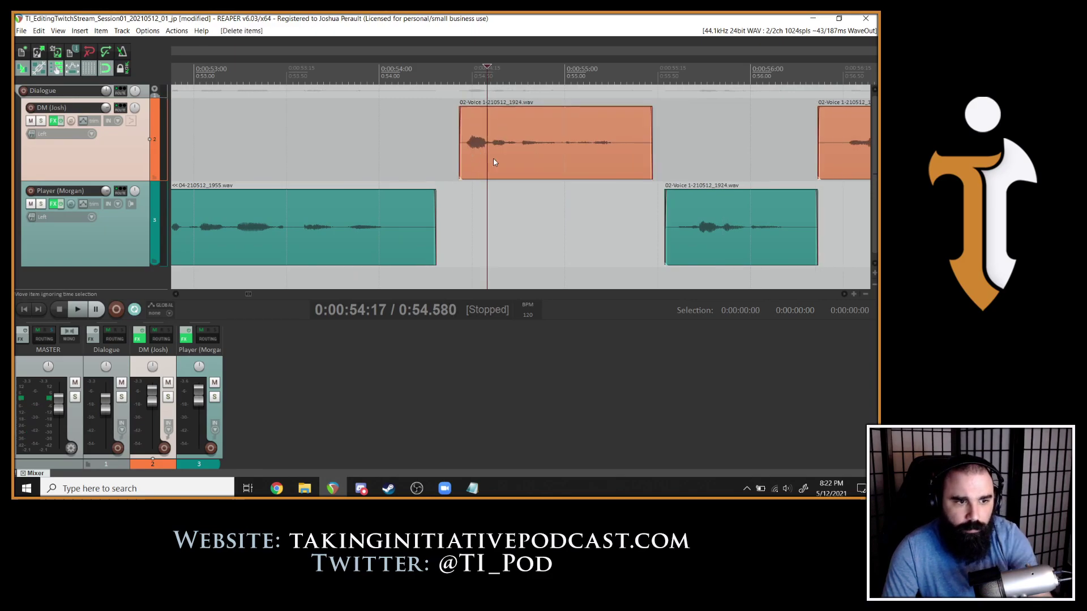
# Move the trimmed DM clip earlier to about 0:54.3 so it slightly overlaps the end of the Player's line, checking by playback.
pyautogui.moveTo(493, 162); pyautogui.dragTo(481, 158)
pyautogui.press('space')
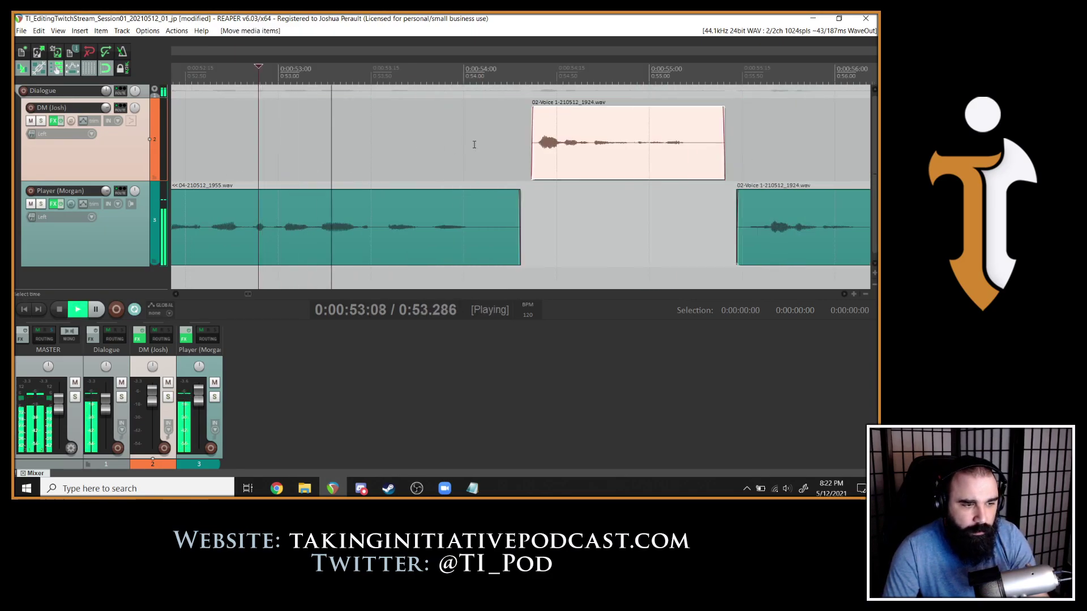
pyautogui.moveTo(599, 150); pyautogui.dragTo(574, 159)
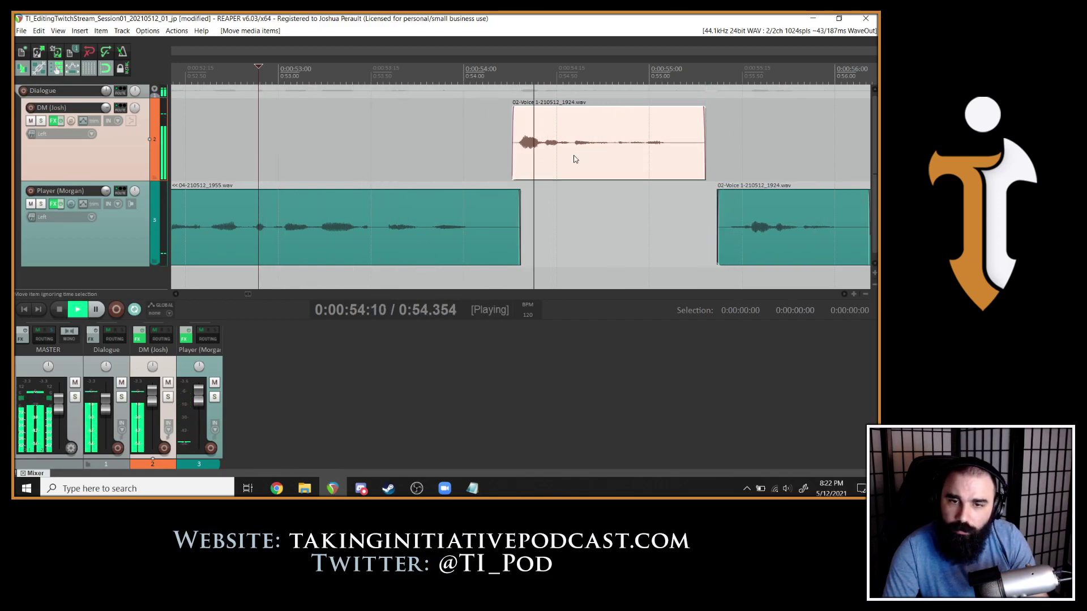
pyautogui.press('space')
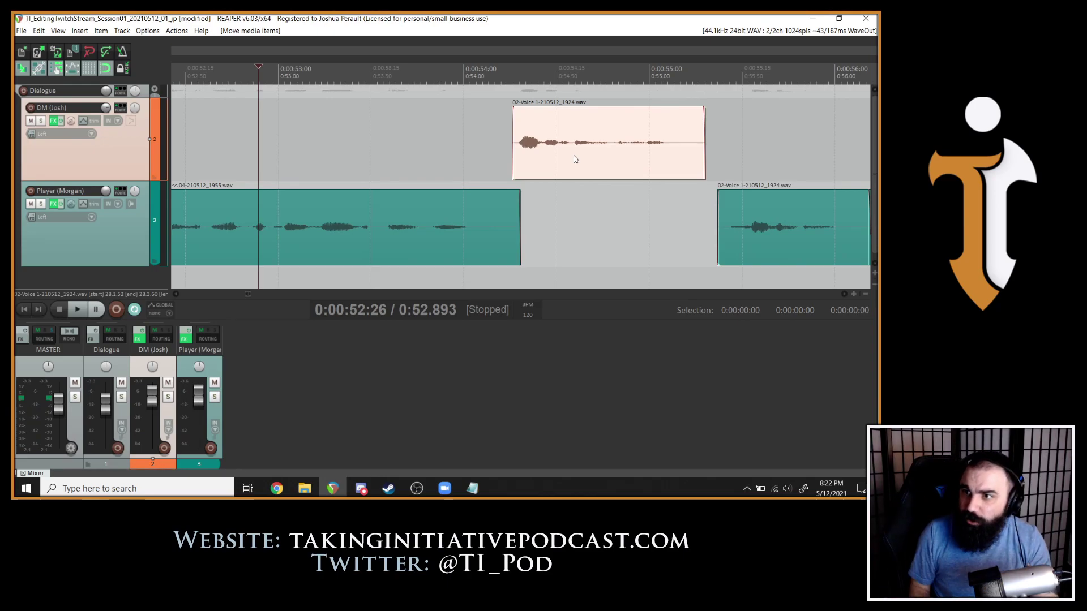
pyautogui.scroll(-2, 575, 159)
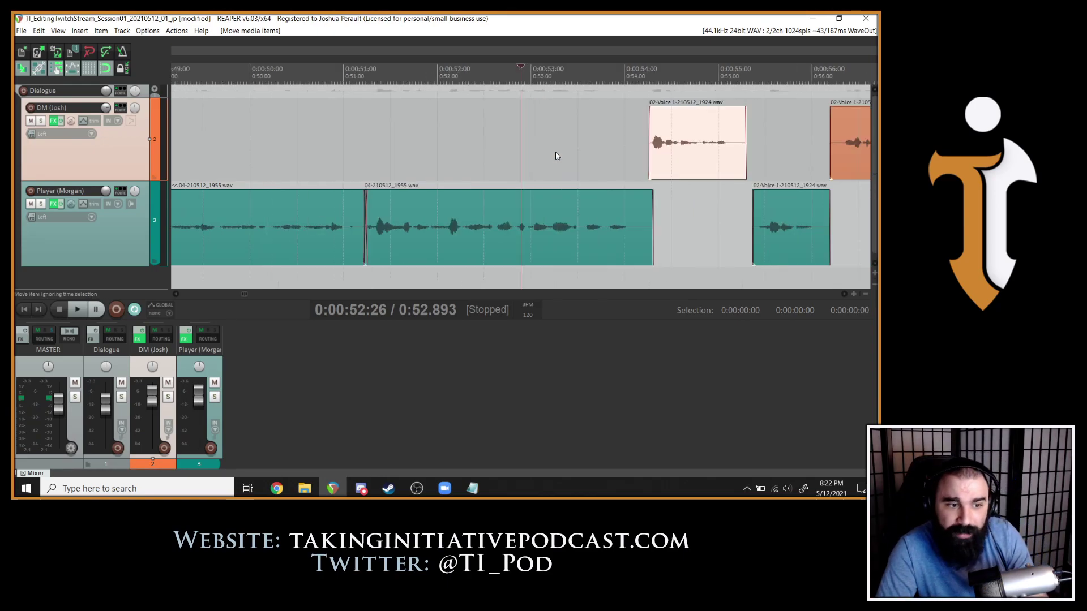
pyautogui.moveTo(654, 153); pyautogui.dragTo(541, 162)
pyautogui.press('space')
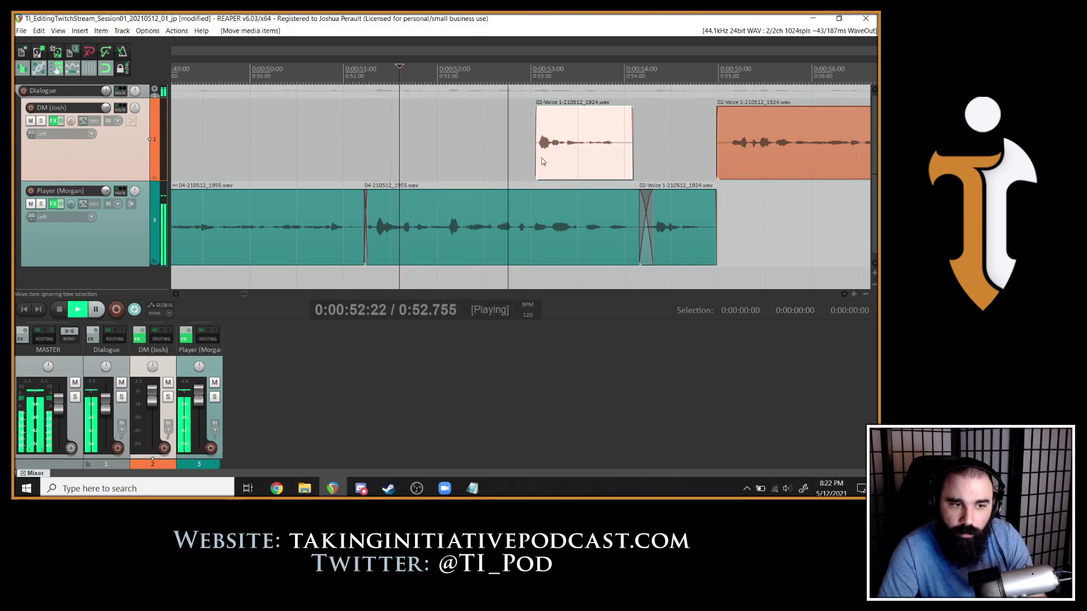
pyautogui.hotkey('ctrl', 'z')
pyautogui.press('space')
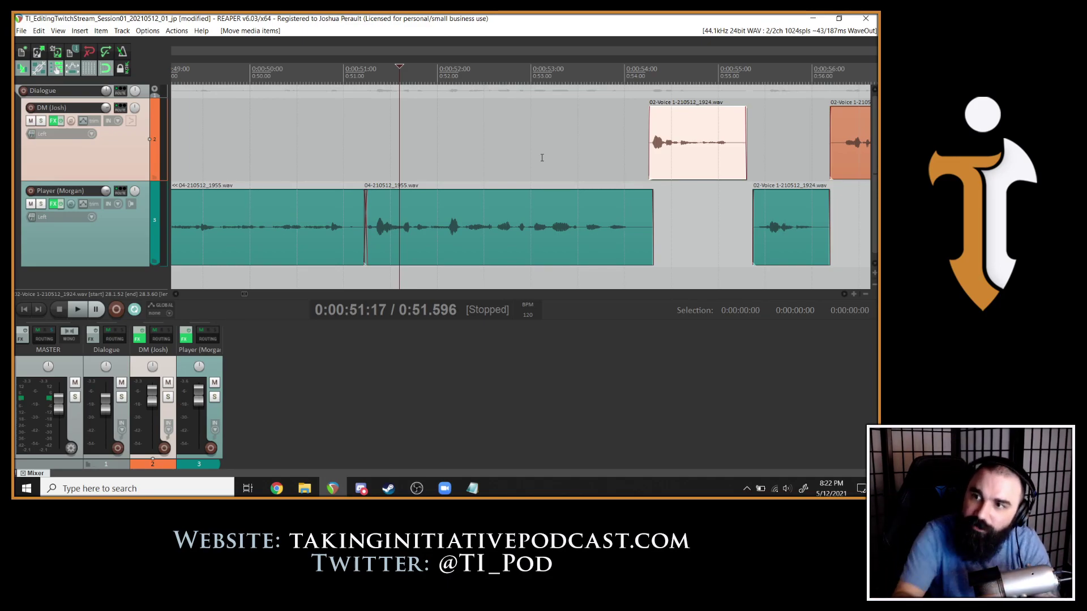
# Audition the exchange and move the Player's short reply about 0.3 seconds later, to about 0:55.7, rechecking the pause by playback.
pyautogui.click(603, 158)
pyautogui.press('space')
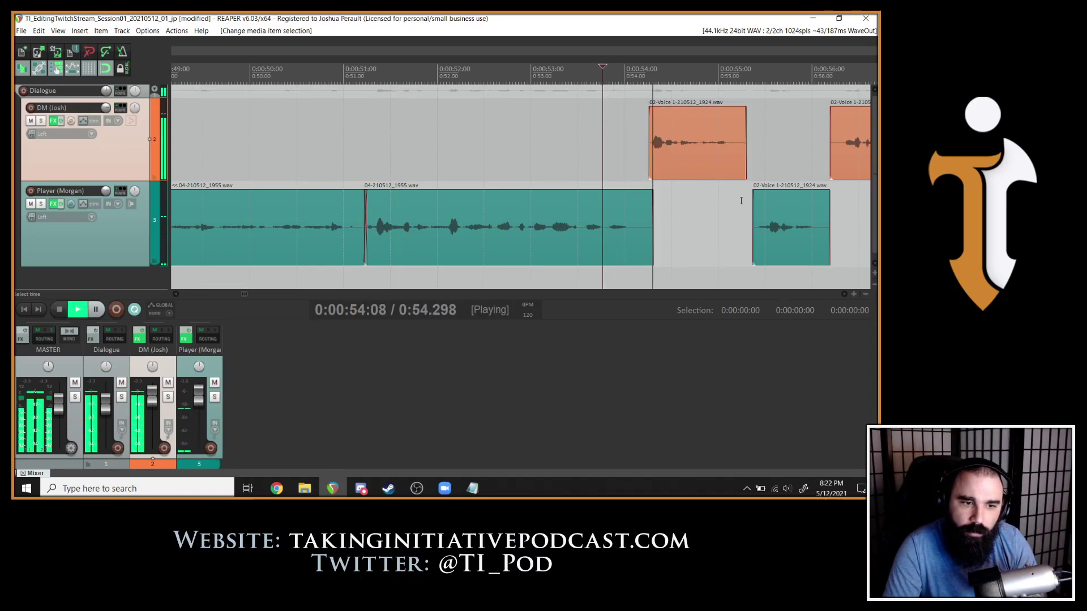
pyautogui.scroll(-2, 741, 201)
pyautogui.click(573, 233)
pyautogui.press('space')
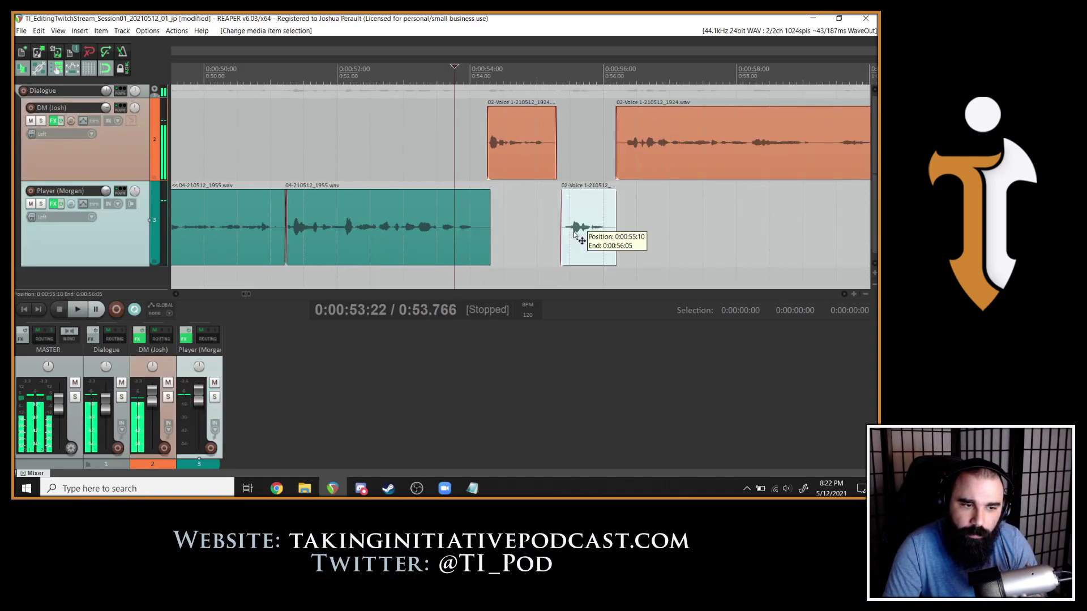
pyautogui.moveTo(572, 232); pyautogui.dragTo(595, 232)
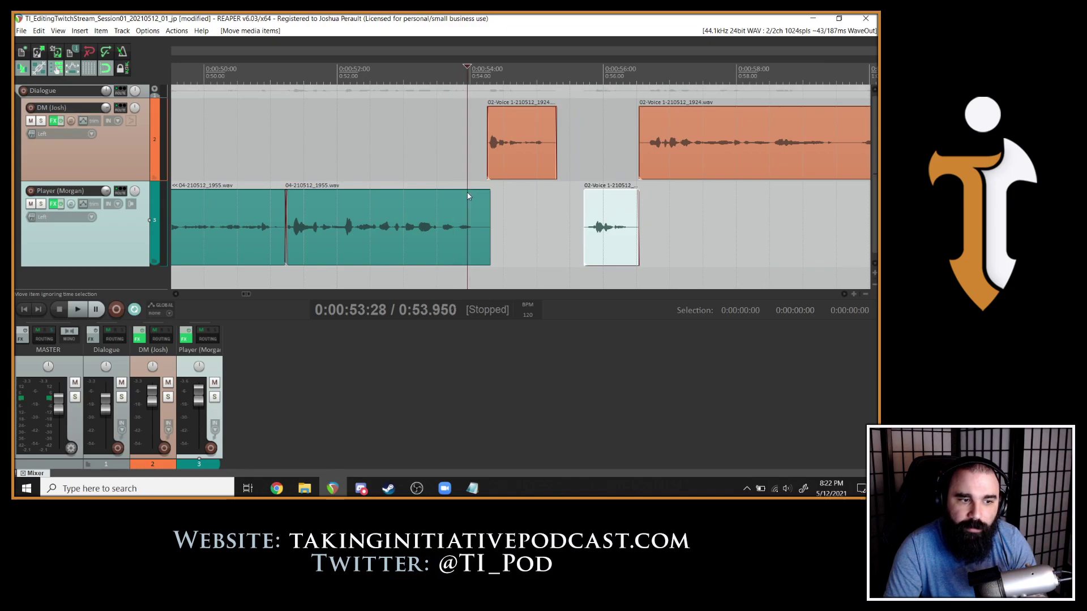
pyautogui.press('space')
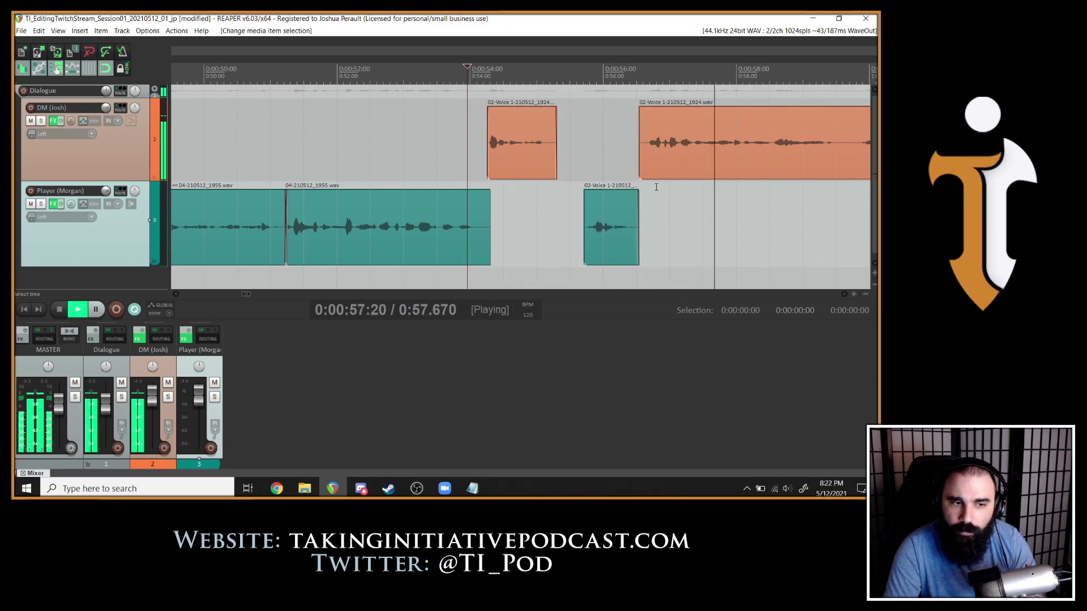
# Nudge the following DM line slightly later, to about 0:56.6, and play it through to its end.
pyautogui.moveTo(655, 146); pyautogui.dragTo(660, 145)
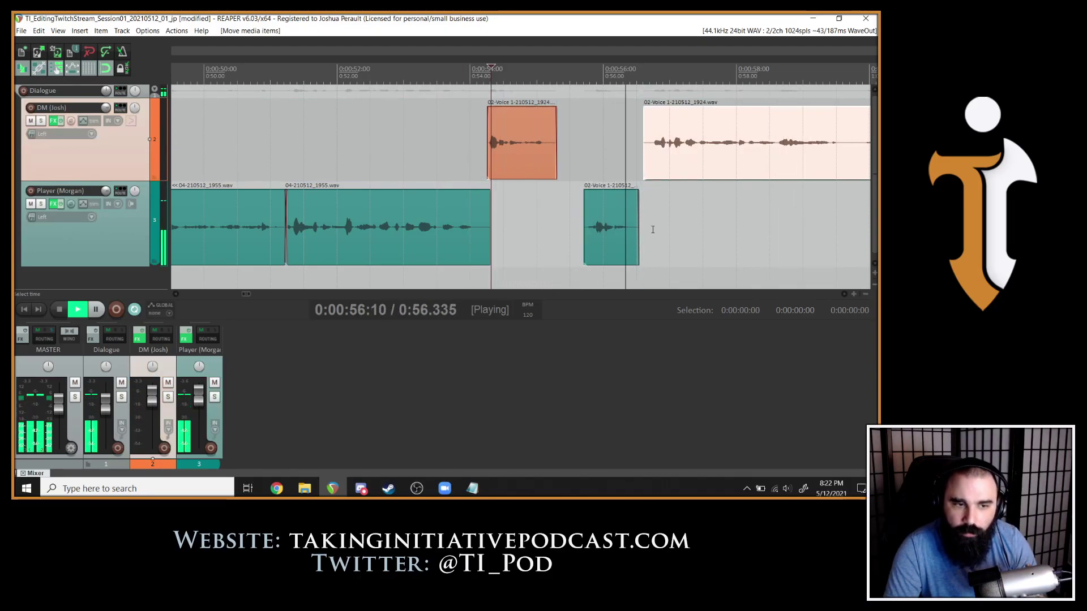
pyautogui.scroll(-3, 670, 229)
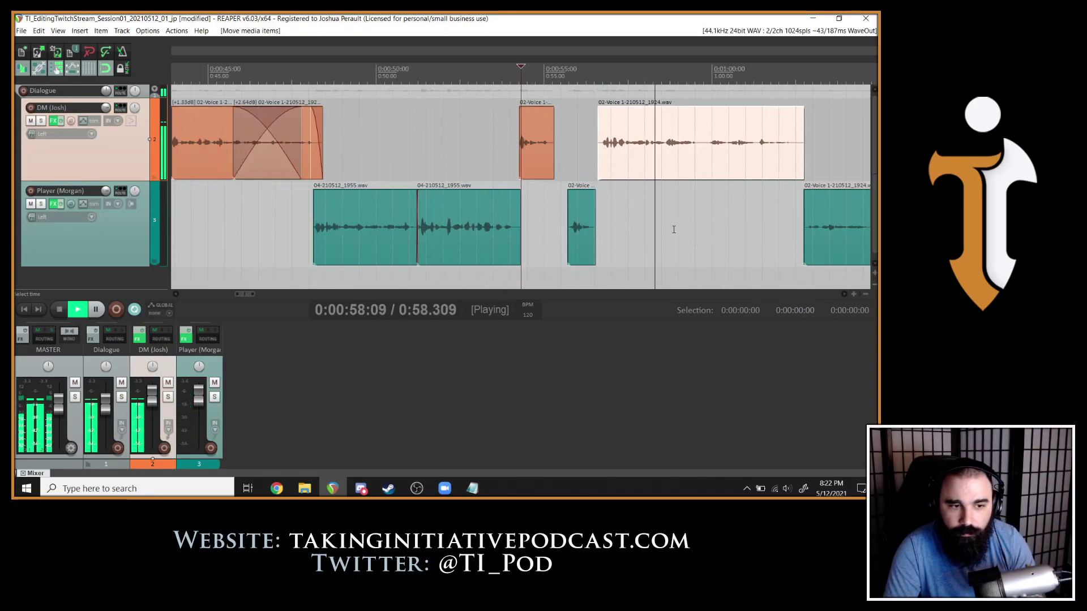
pyautogui.scroll(-3, 674, 229)
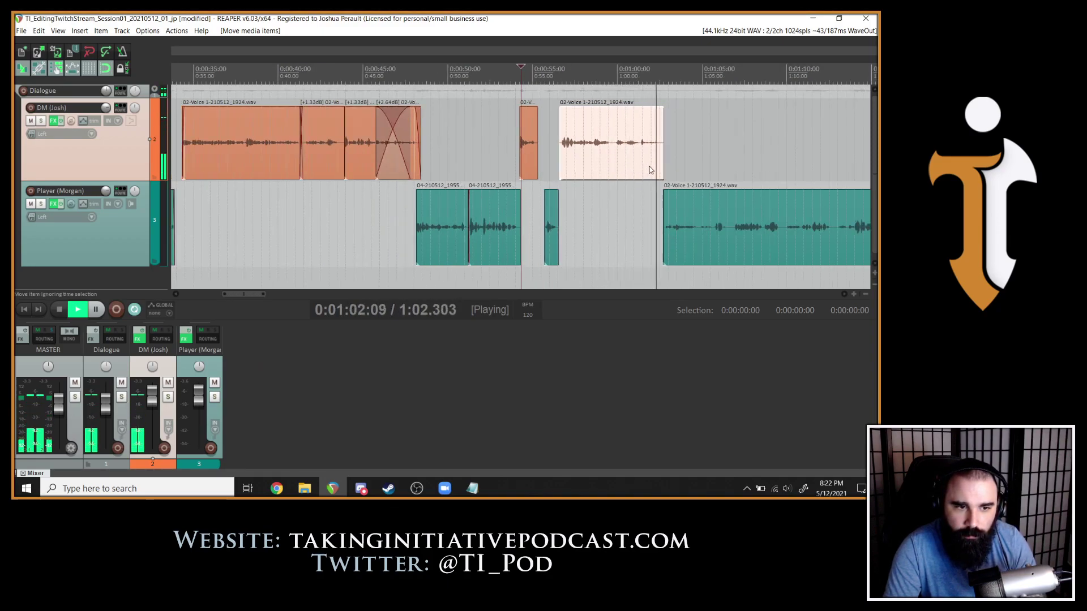
pyautogui.scroll(4, 641, 211)
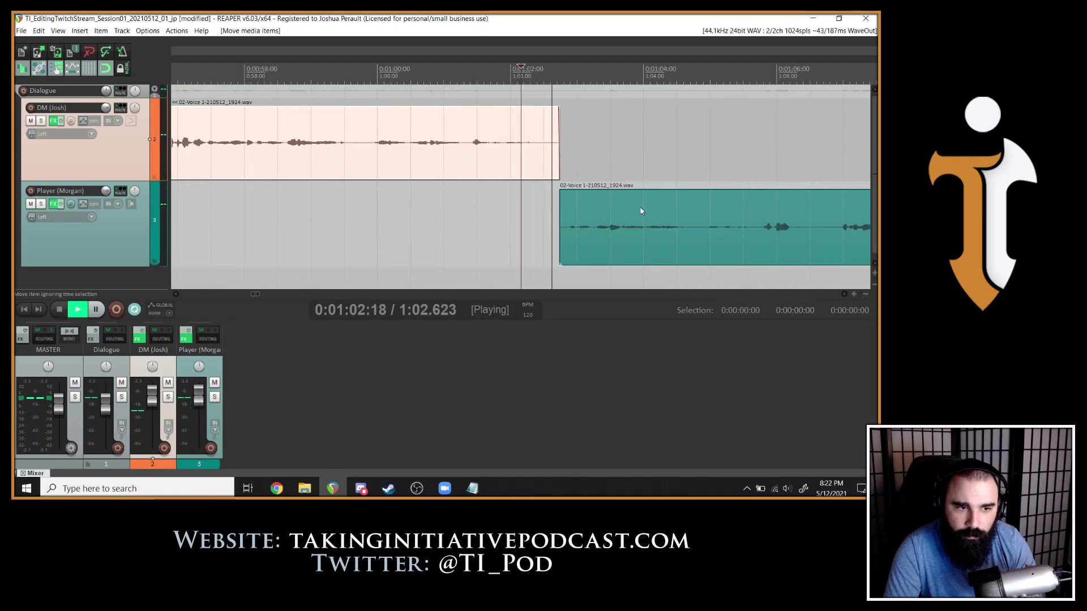
# Move the Player's long reply about 0.1 seconds later, to about 1:02.8, and audition the handover from the DM.
pyautogui.moveTo(641, 211); pyautogui.dragTo(604, 228)
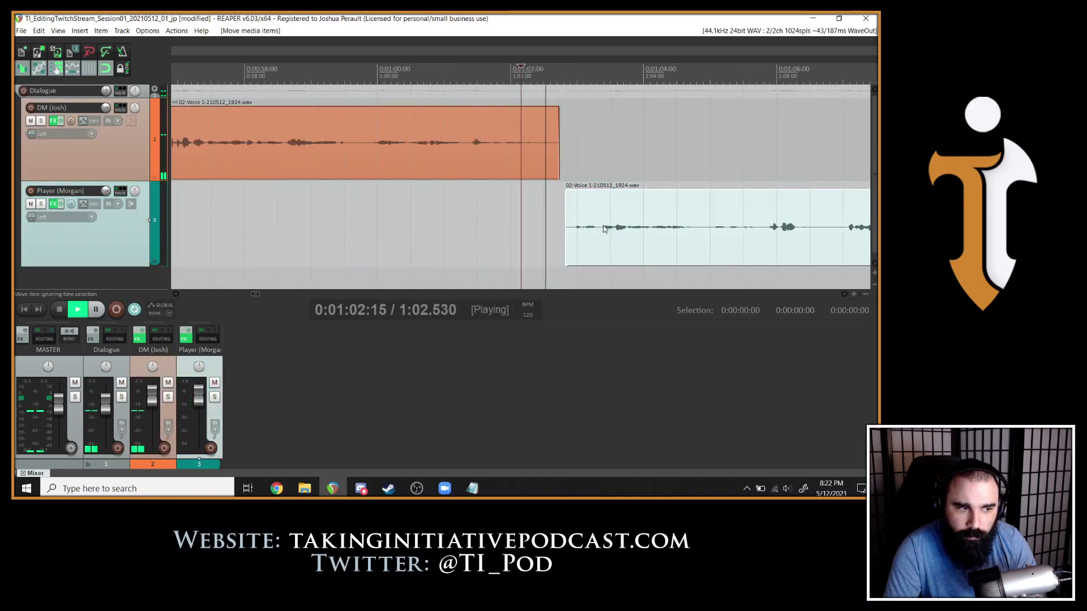
pyautogui.click(425, 165)
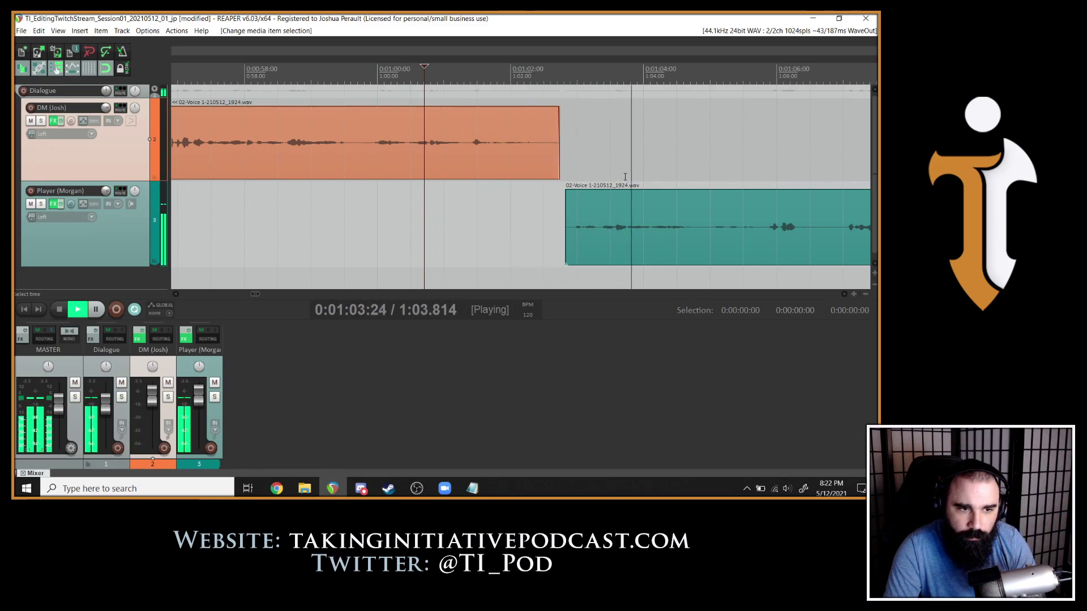
pyautogui.press('space')
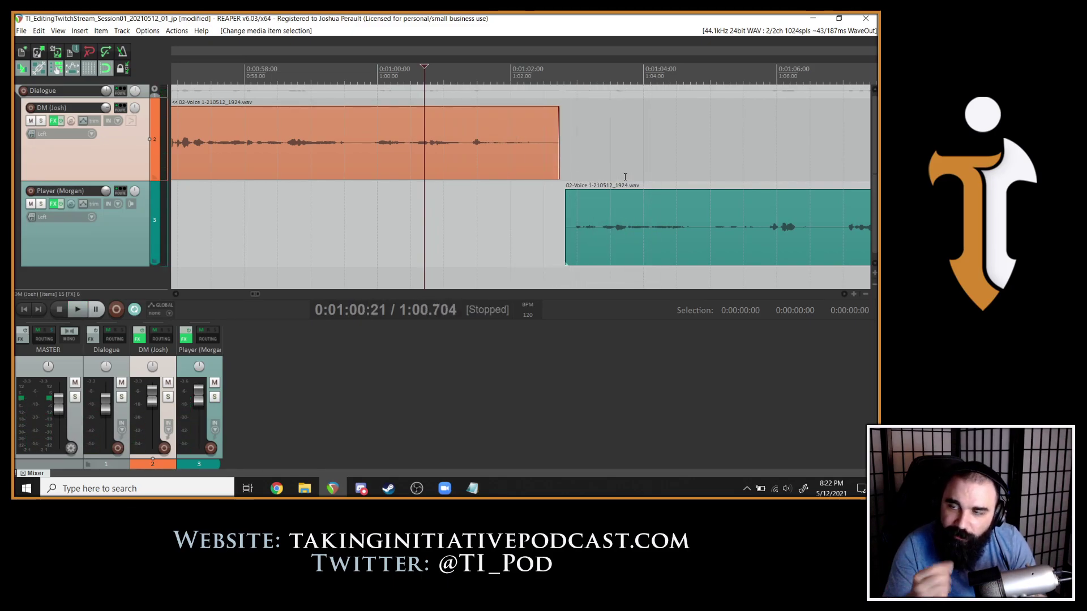
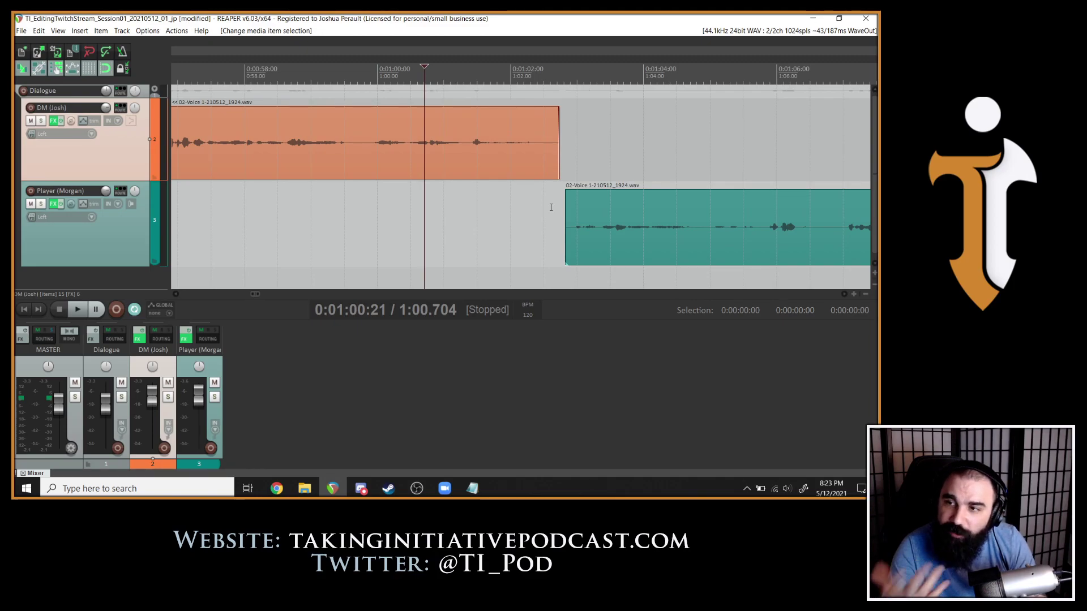
# Try moving the Player's long reply about 1.4 seconds later, audition the long gap, and undo the move.
pyautogui.moveTo(572, 209); pyautogui.dragTo(666, 209)
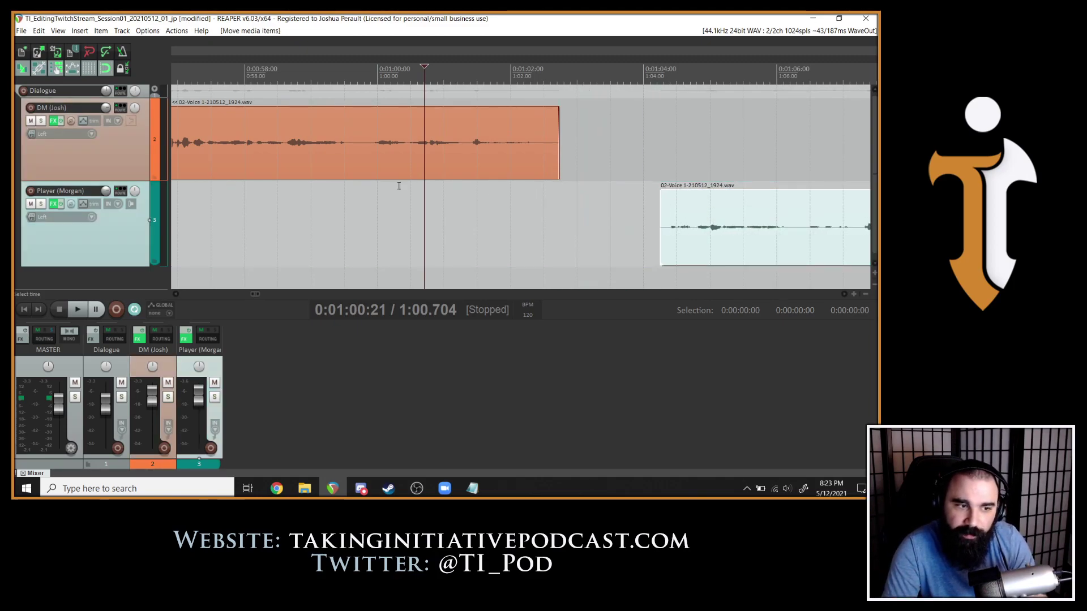
pyautogui.press('space')
pyautogui.scroll(-2, 534, 162)
pyautogui.scroll(-3, 535, 163)
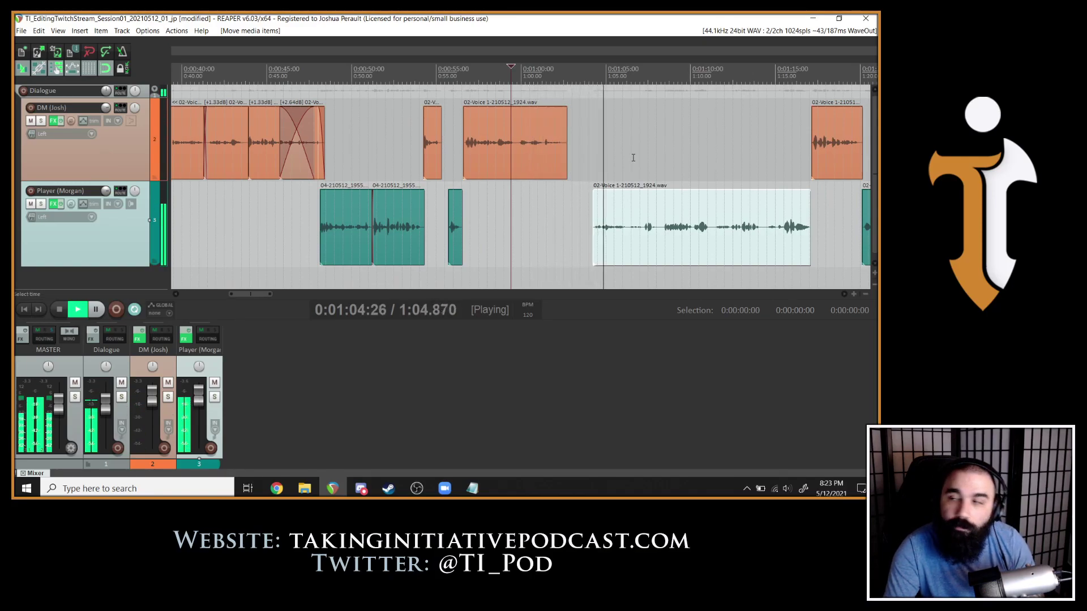
pyautogui.hotkey('ctrl', 'z')
# Audition the Player's long reply, split it at about 1:05.8, and widen the split into a crossfade of about 0.3 seconds.
pyautogui.press('space')
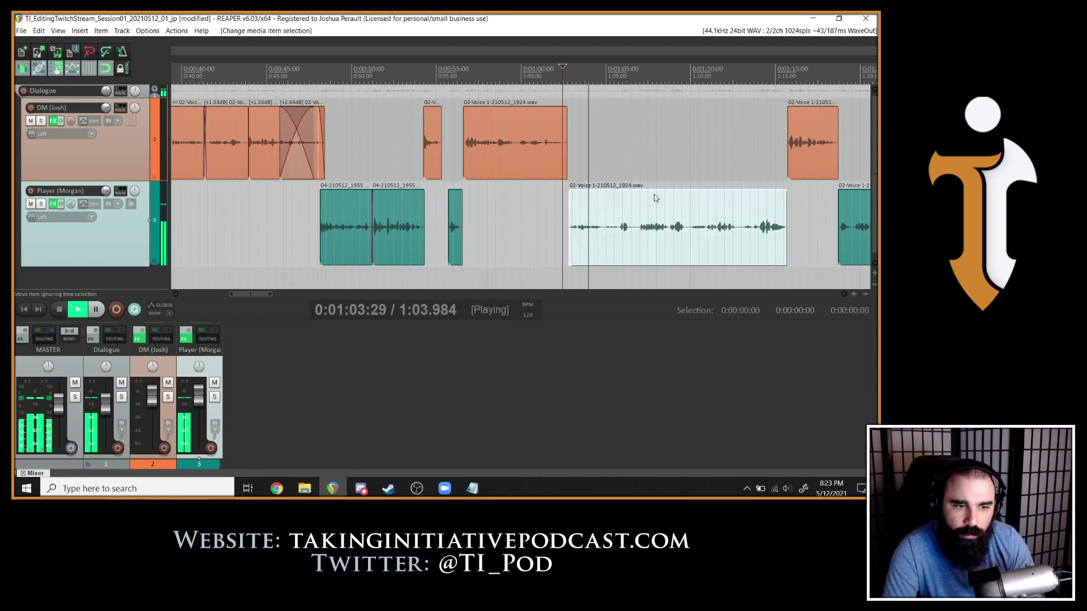
pyautogui.scroll(3, 527, 236)
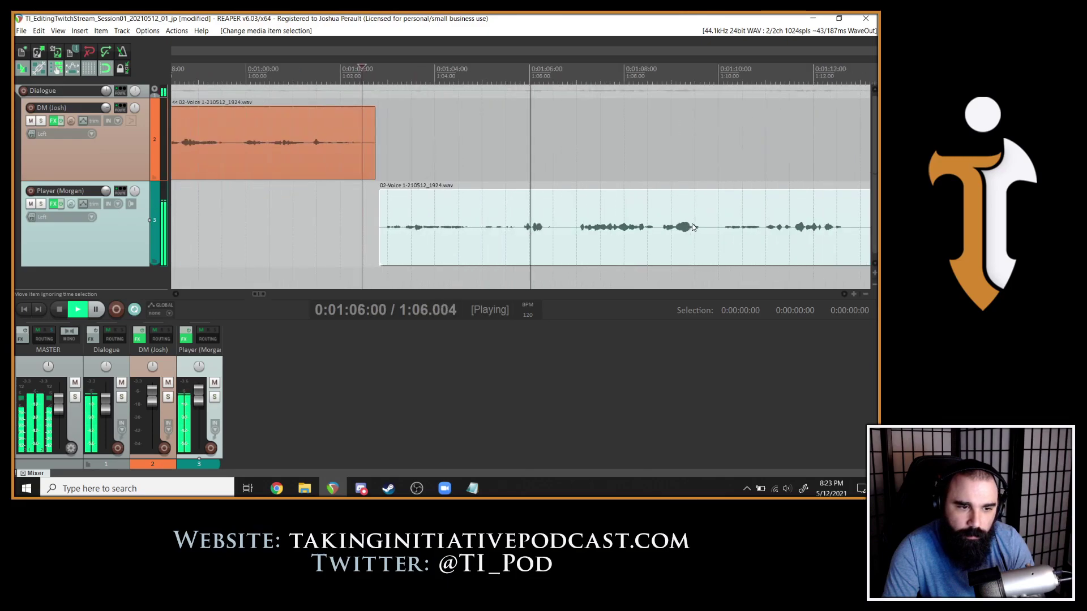
pyautogui.press('space')
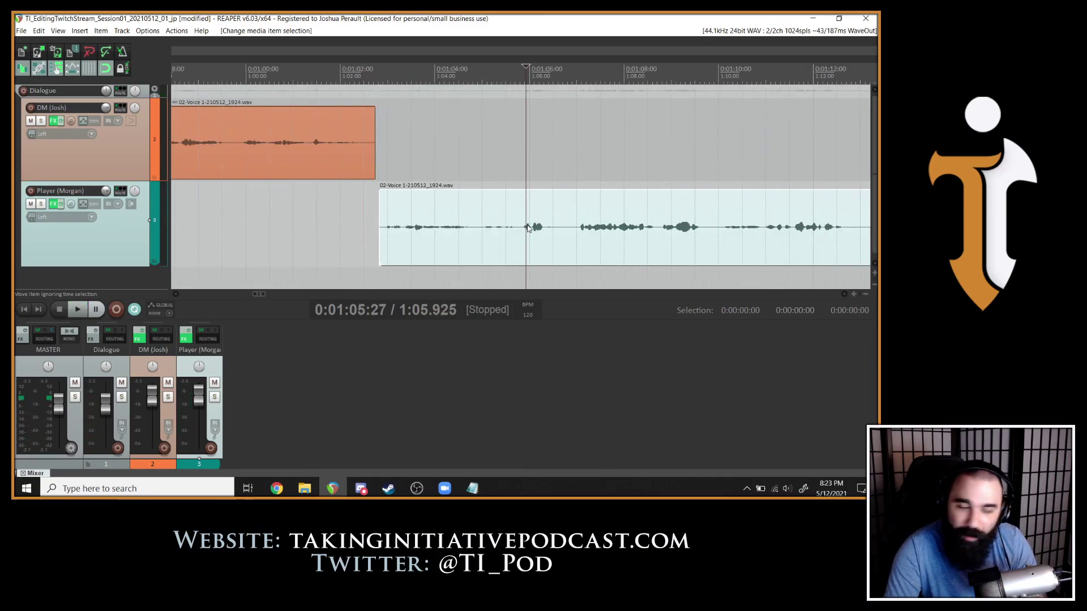
pyautogui.click(519, 235)
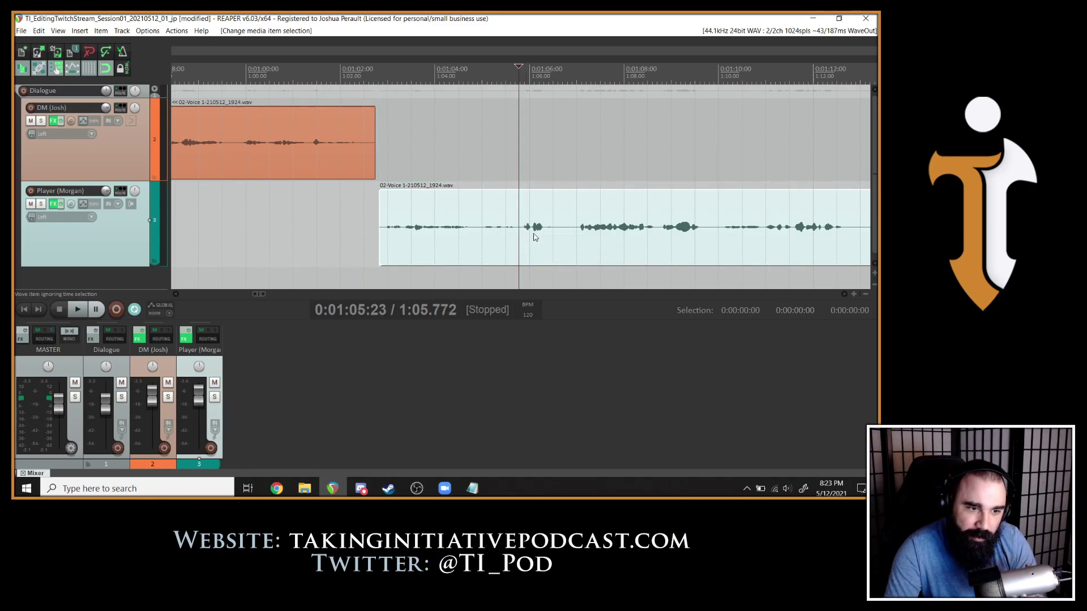
pyautogui.press('s')
pyautogui.moveTo(519, 242); pyautogui.dragTo(525, 242)
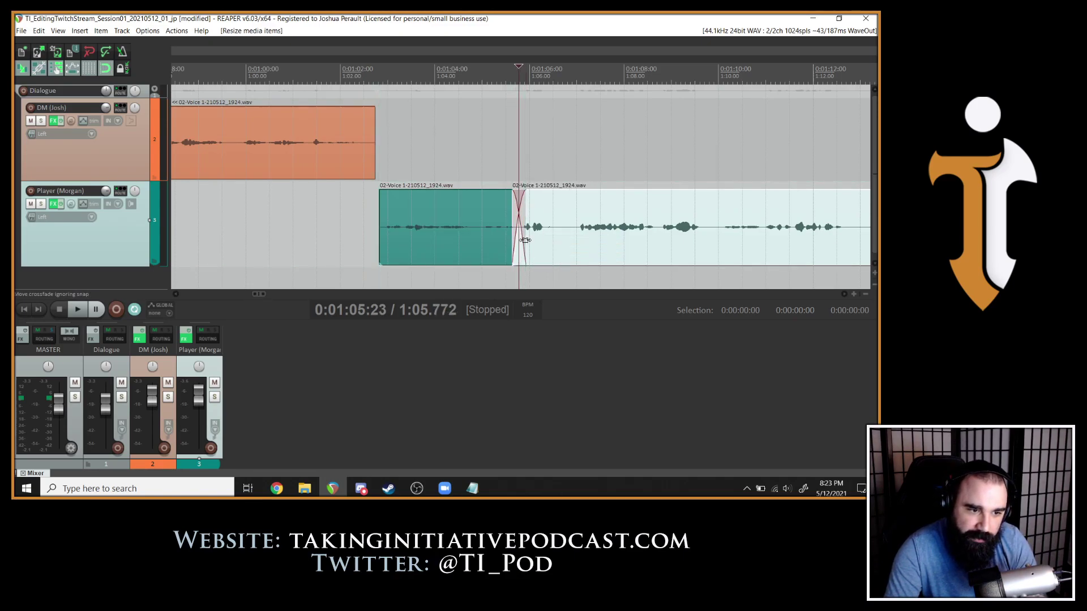
# Raise the volume of the Player piece before the crossfade to +2.29 dB and audition the blend.
pyautogui.click(524, 241)
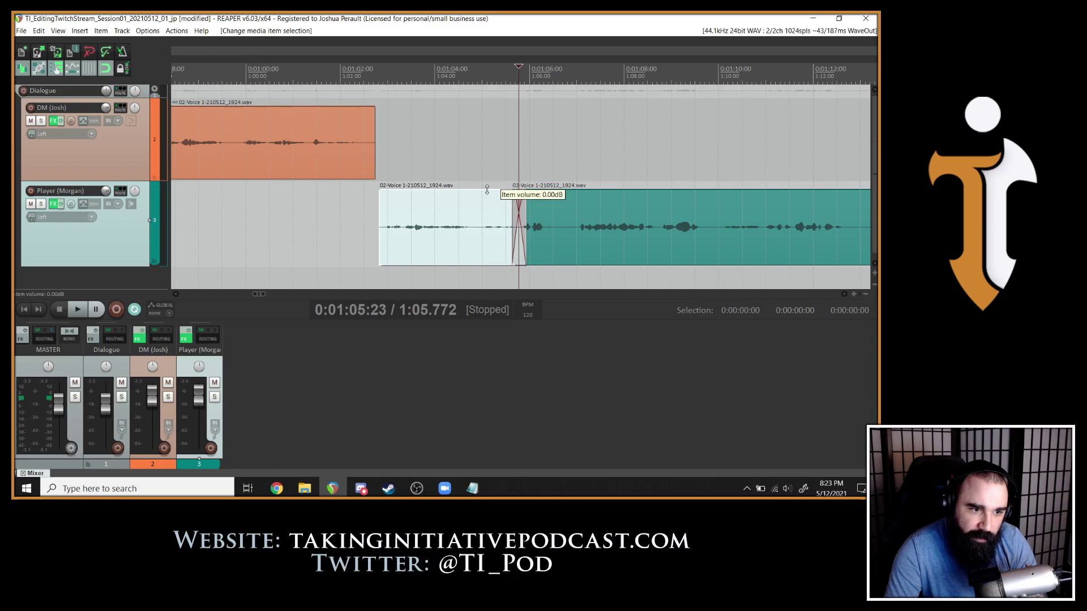
pyautogui.moveTo(486, 189); pyautogui.dragTo(434, 167)
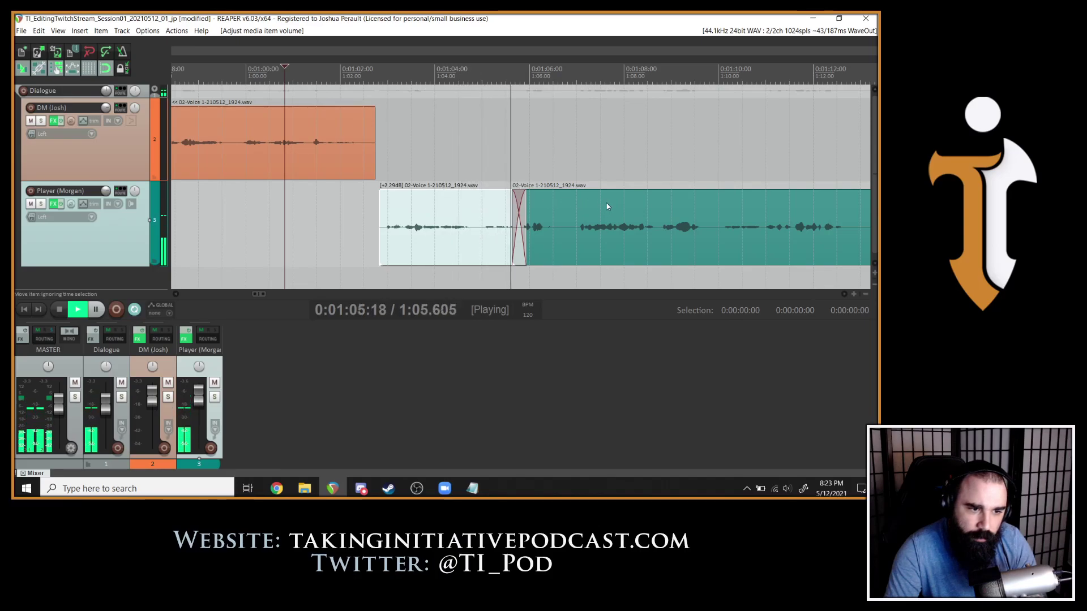
pyautogui.press('space')
# Split the Player's clip in the silence at about 1:06.5, after the first words following the crossfade.
pyautogui.click(545, 227)
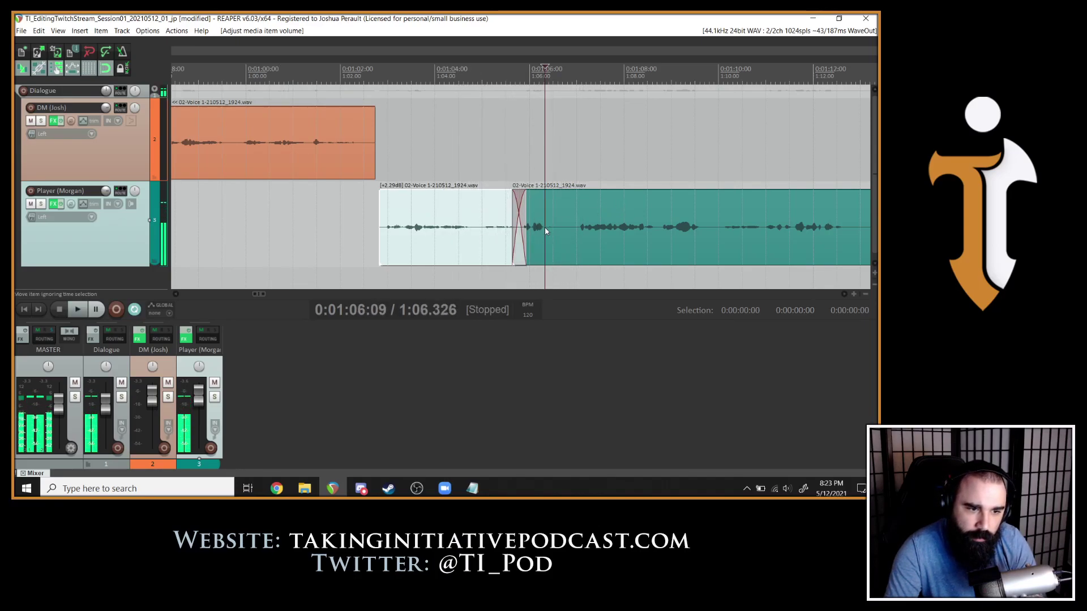
pyautogui.scroll(4, 544, 226)
pyautogui.click(524, 225)
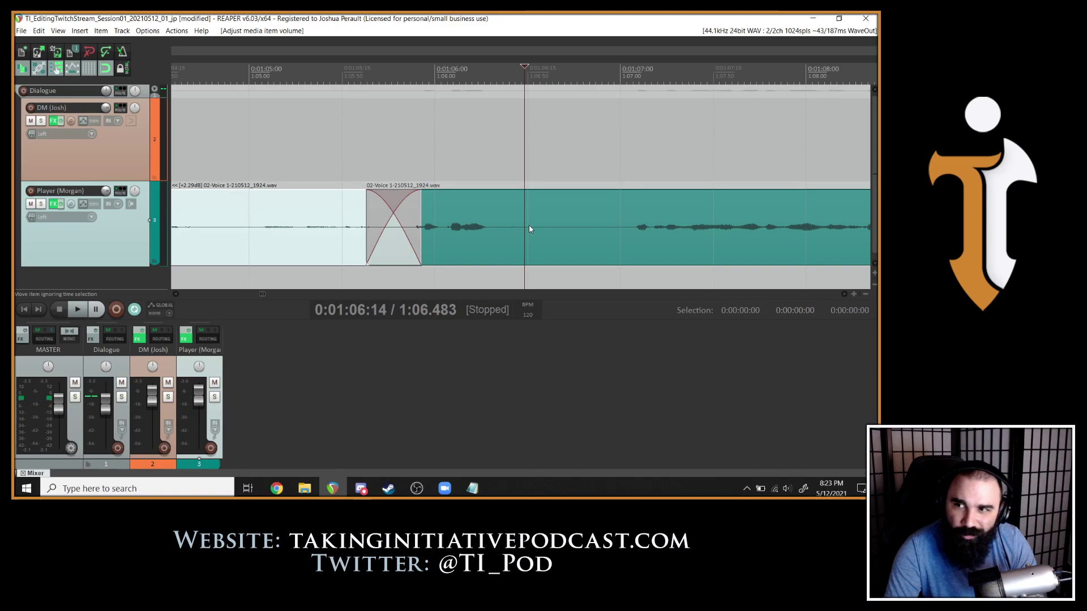
pyautogui.press('space')
pyautogui.press('space')
pyautogui.press('s')
# Move the Player piece after the new split later, to about 1:06.9, auditioning the pause between adjustments.
pyautogui.click(609, 230)
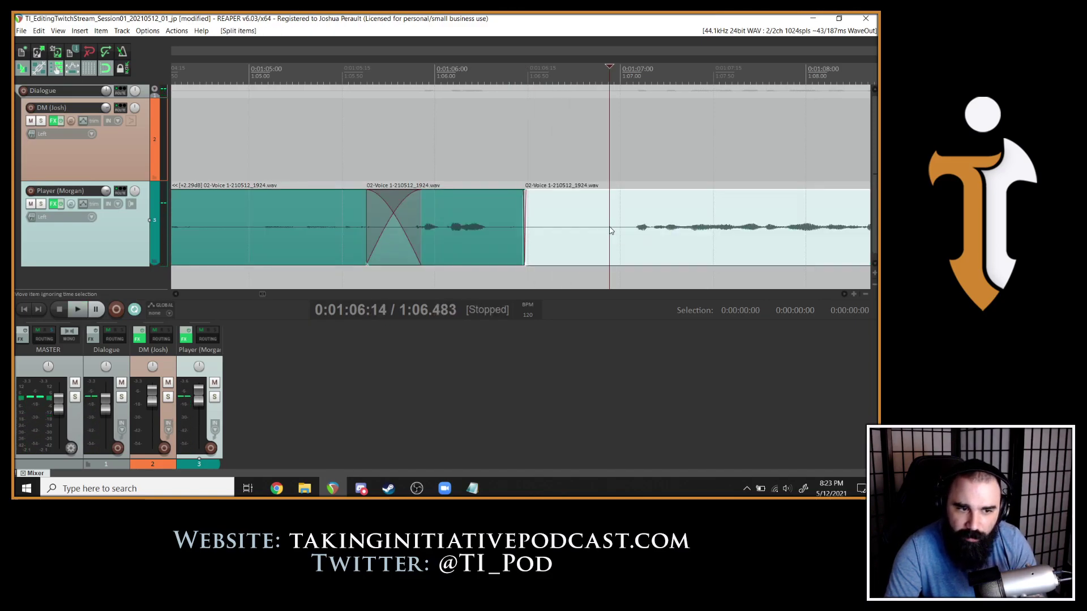
pyautogui.press('space')
pyautogui.press('space')
pyautogui.moveTo(611, 231); pyautogui.dragTo(559, 238)
pyautogui.press('space')
pyautogui.scroll(-6, 653, 216)
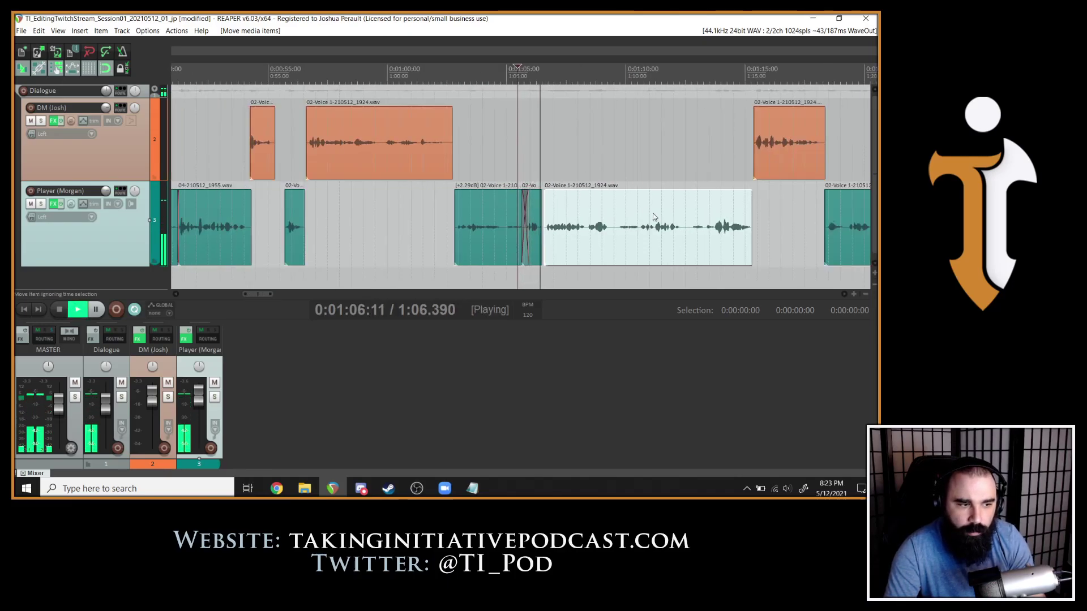
pyautogui.press('space')
pyautogui.moveTo(601, 231); pyautogui.dragTo(605, 229)
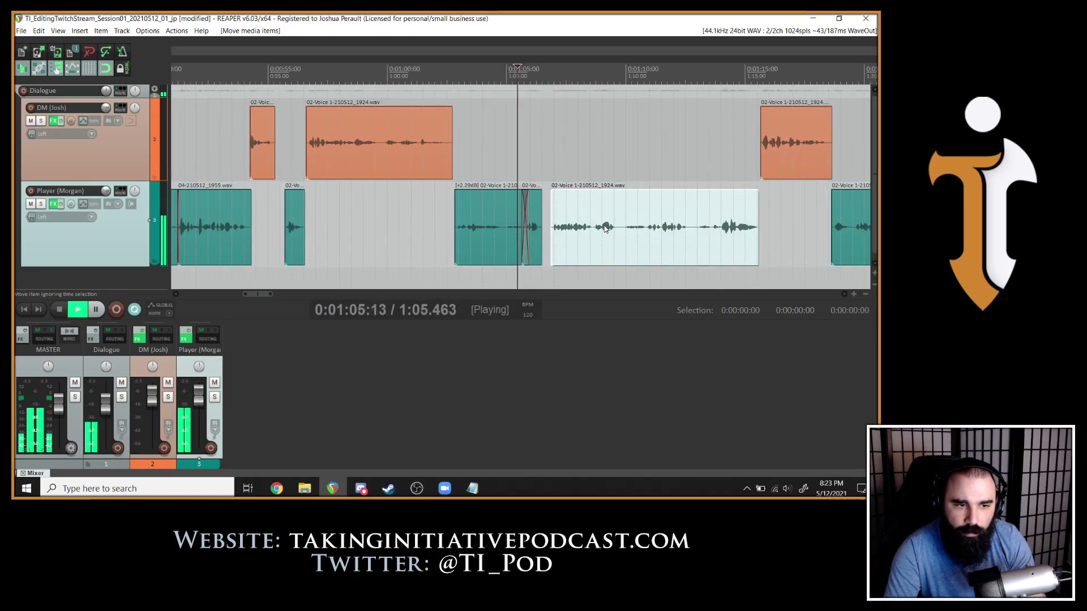
pyautogui.press('space')
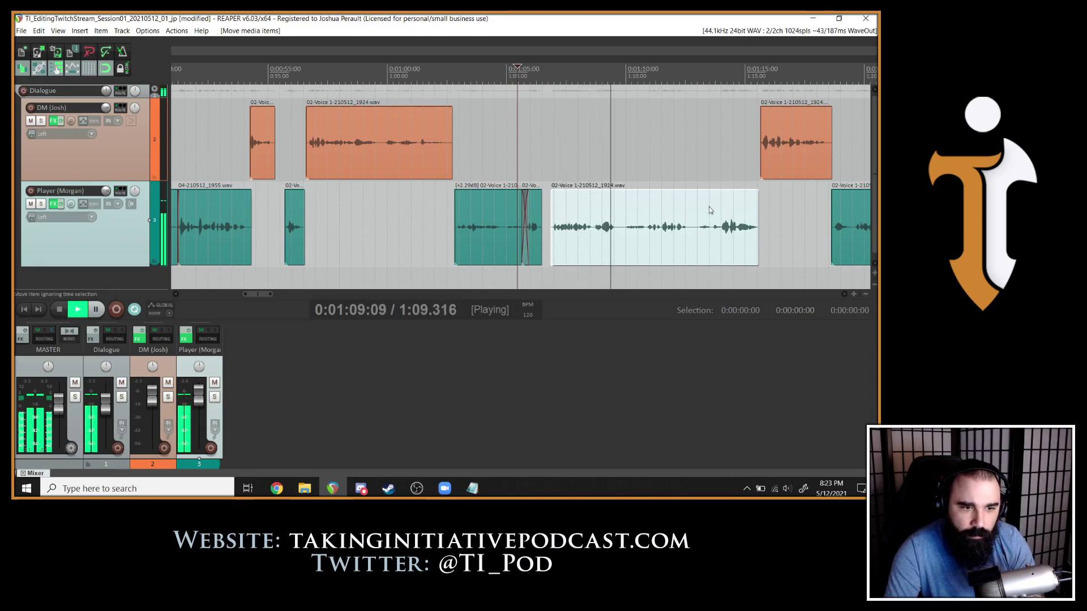
# Audition the end of the Player's next phrase and split the clip just after it at about 1:09.5.
pyautogui.click(605, 229)
pyautogui.scroll(5, 606, 229)
pyautogui.press('space')
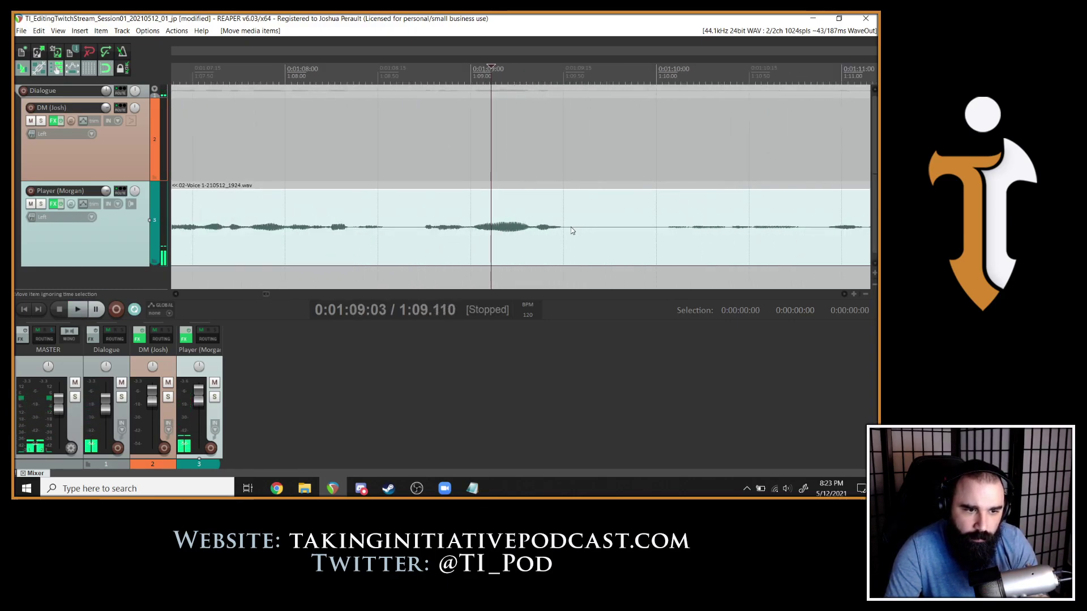
pyautogui.click(571, 228)
pyautogui.click(571, 229)
pyautogui.press('space')
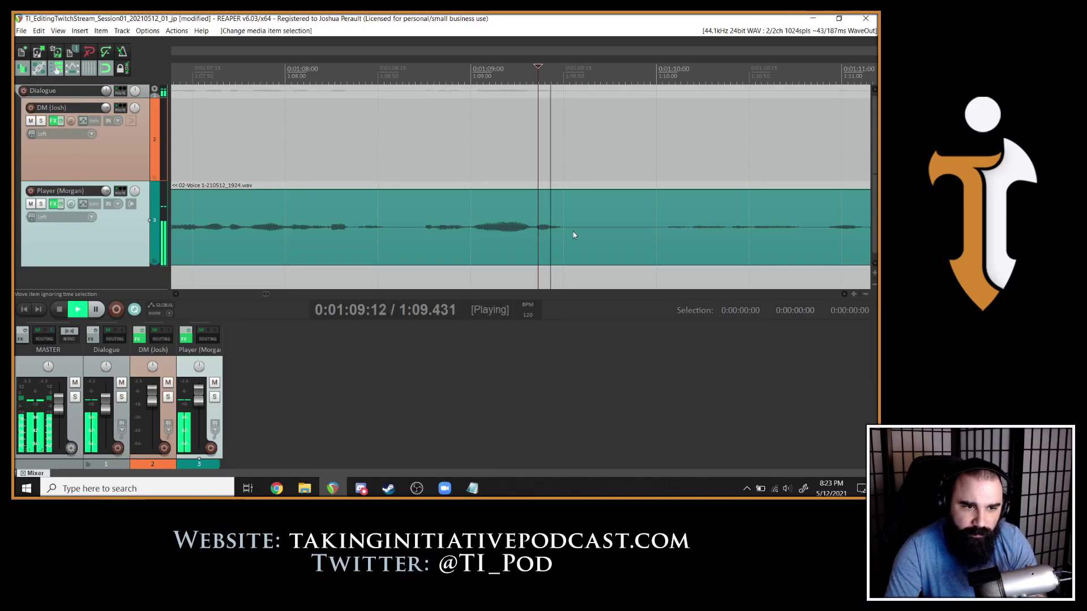
pyautogui.press('s')
pyautogui.press('space')
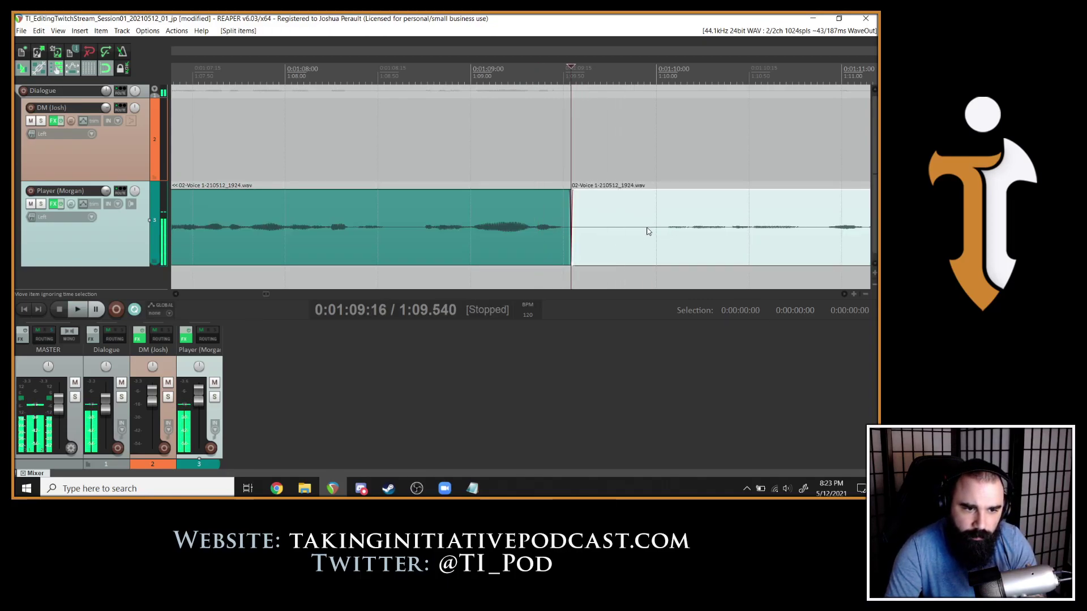
# Split the Player's clip again at about 1:09.9 and delete the silent piece between the two splits.
pyautogui.click(636, 230)
pyautogui.press('s')
pyautogui.click(616, 231)
pyautogui.press('Delete')
# Move the remaining Player clip about 0.1 seconds later, to about 1:09.65, and play through the shortened pause.
pyautogui.click(447, 213)
pyautogui.moveTo(645, 214); pyautogui.dragTo(667, 214)
pyautogui.click(325, 211)
pyautogui.press('space')
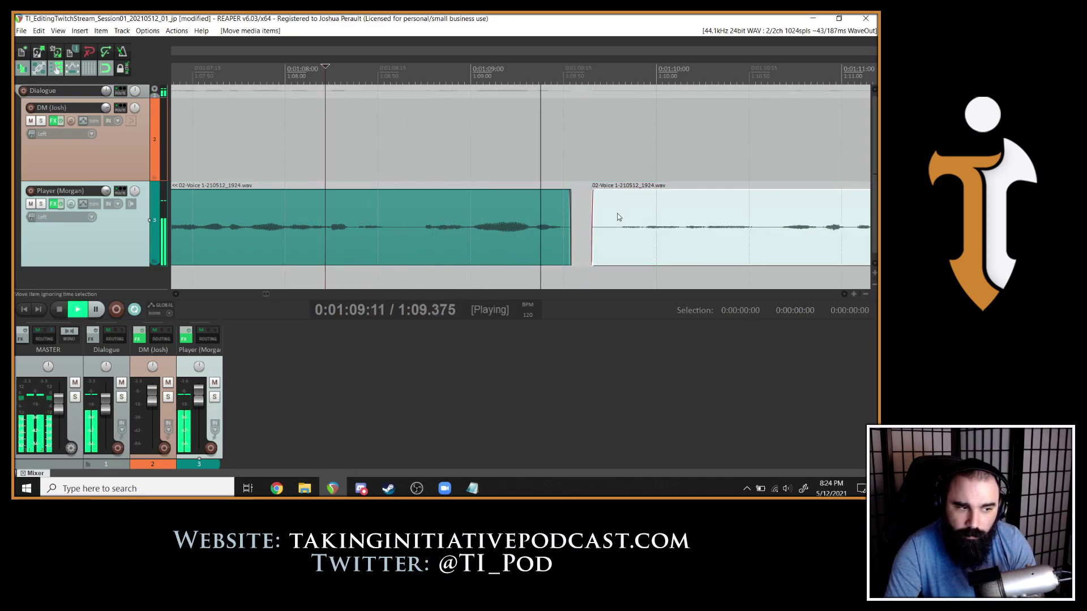
pyautogui.scroll(-3, 617, 212)
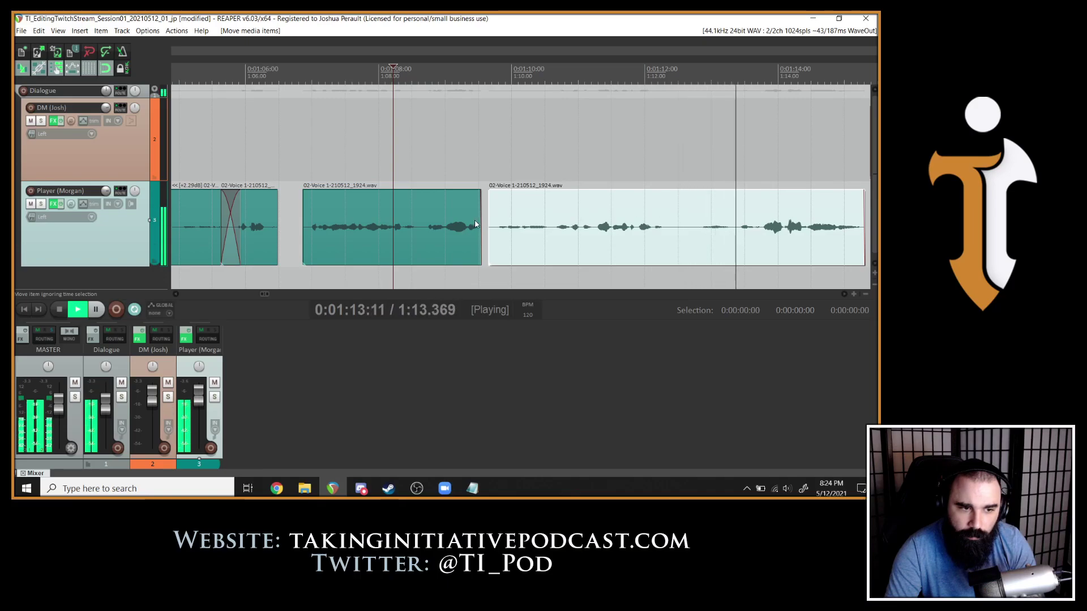
# Replay the phrase, split the Player's clip at about 1:10.6 with a short crossfade, and select the piece before the split.
pyautogui.click(405, 221)
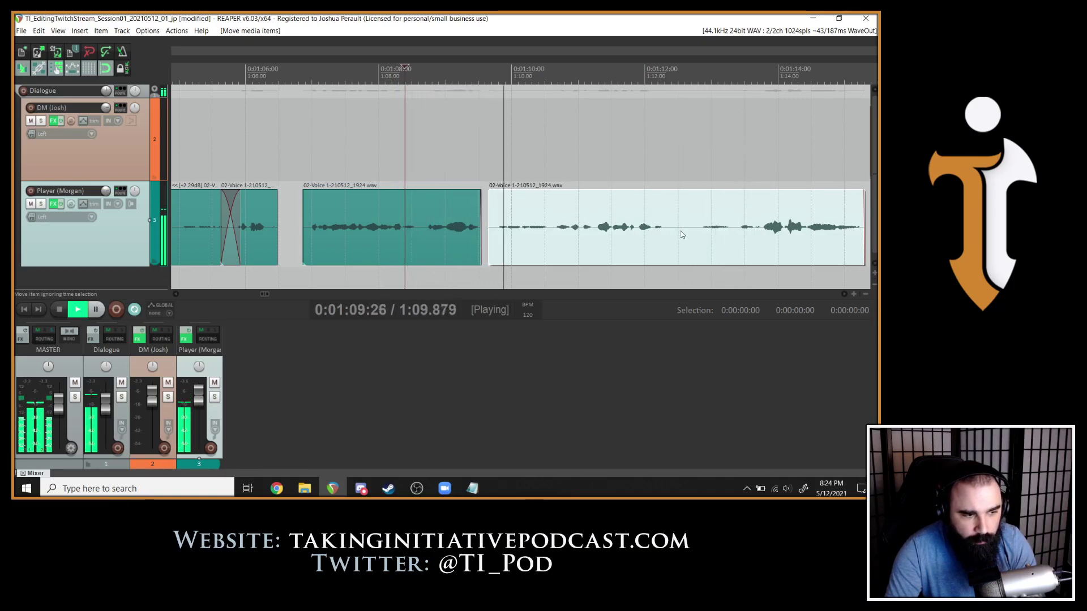
pyautogui.press('space')
pyautogui.click(553, 242)
pyautogui.press('s')
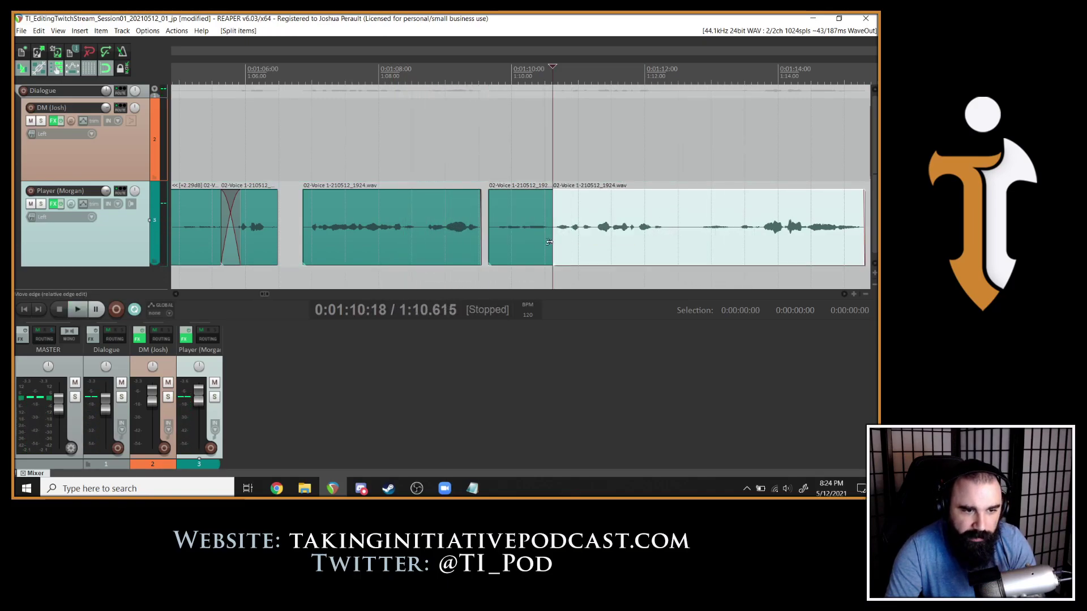
pyautogui.moveTo(554, 242); pyautogui.dragTo(547, 242)
pyautogui.click(524, 197)
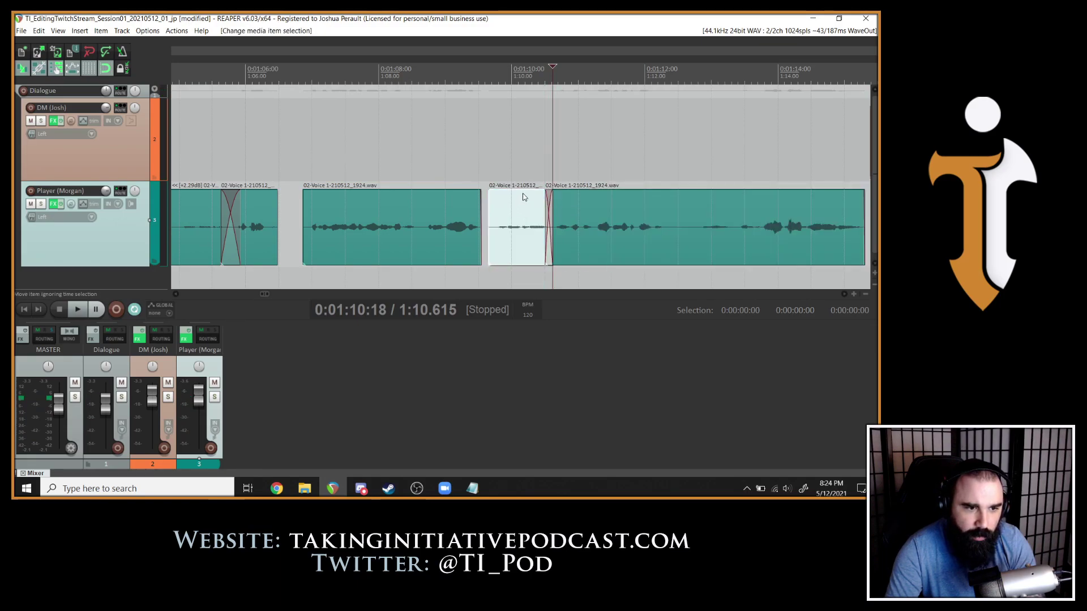
# Raise the volume of the short Player piece before the 1:10.6 split to +1.93 dB and play through the crossfade.
pyautogui.moveTo(522, 191); pyautogui.dragTo(522, 184)
pyautogui.press('space')
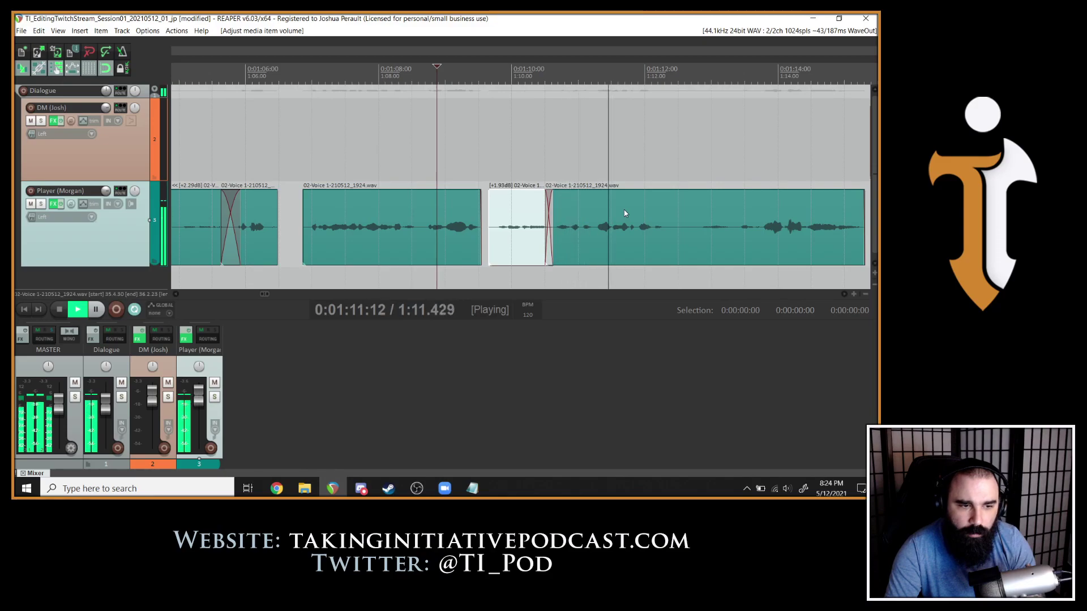
pyautogui.press('space')
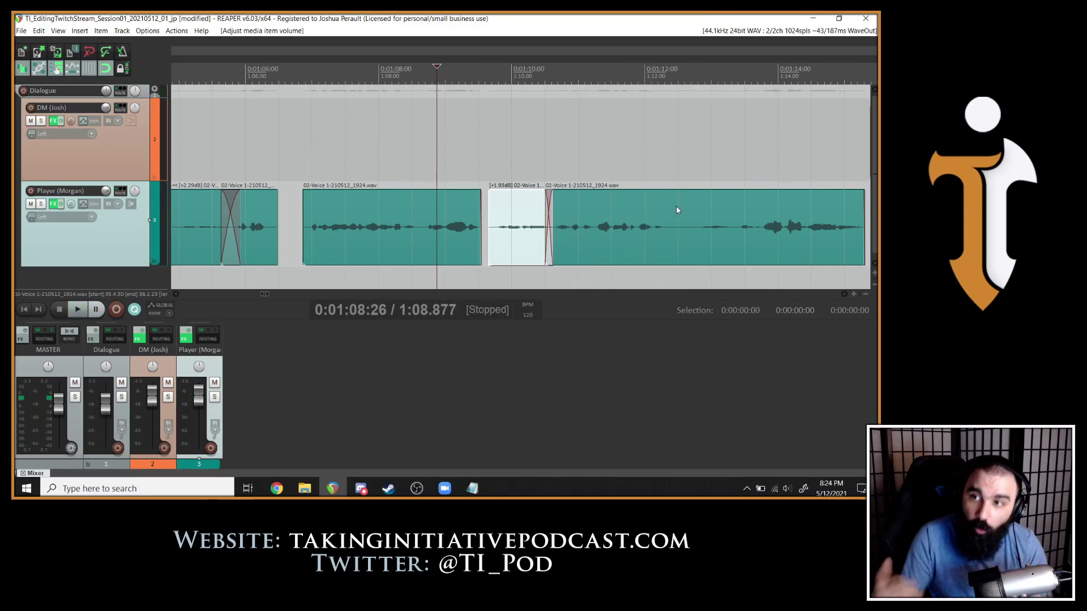
pyautogui.press('space')
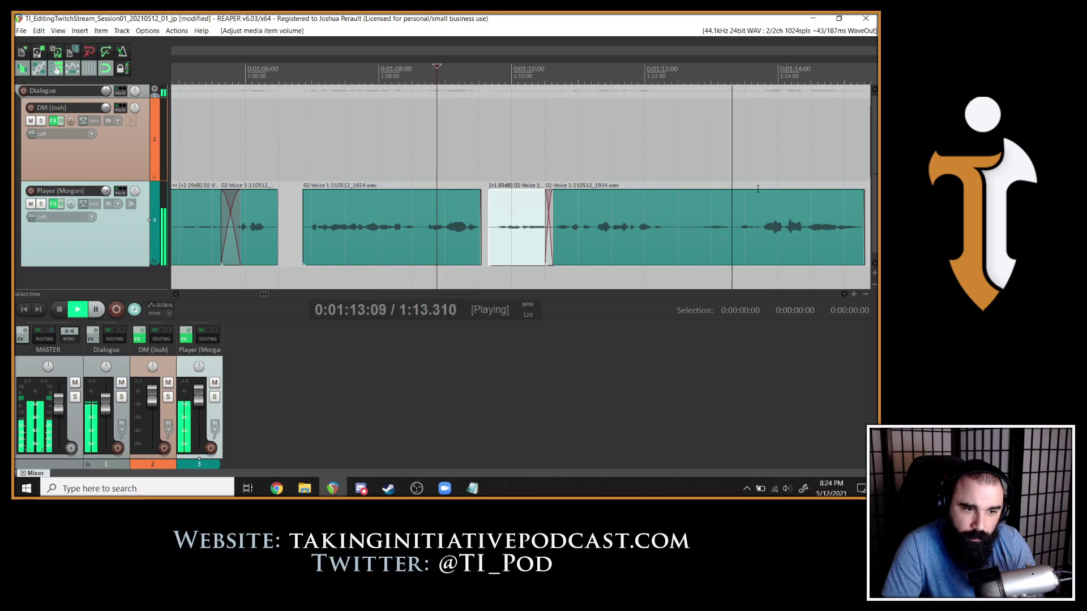
# Split the Player's clip at about 1:12.3 and again at about 1:12.75, and delete the silent piece between the splits.
pyautogui.click(664, 205)
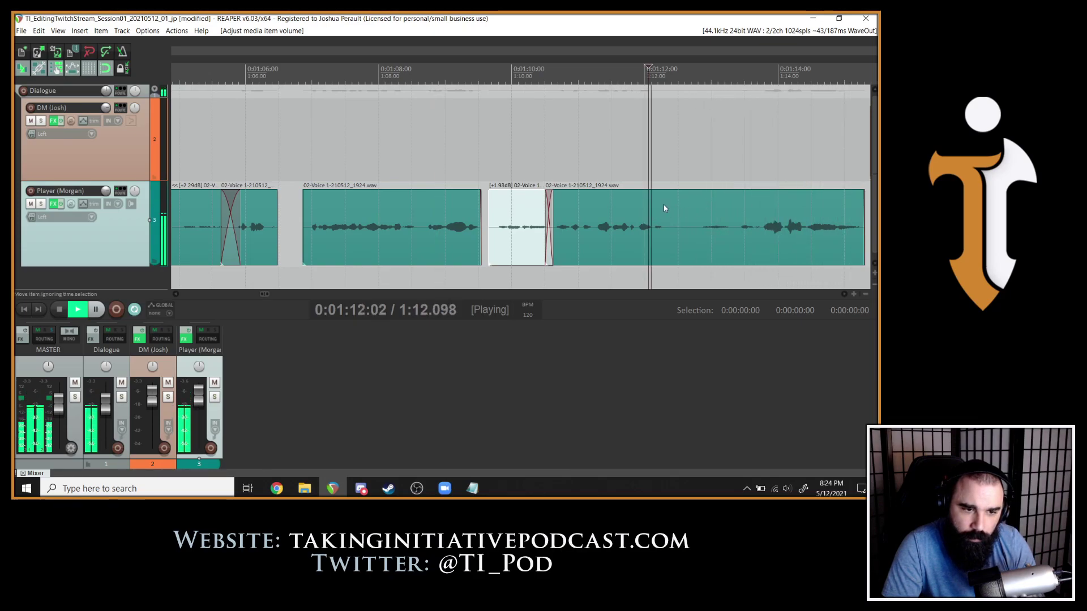
pyautogui.click(620, 216)
pyautogui.scroll(2, 680, 216)
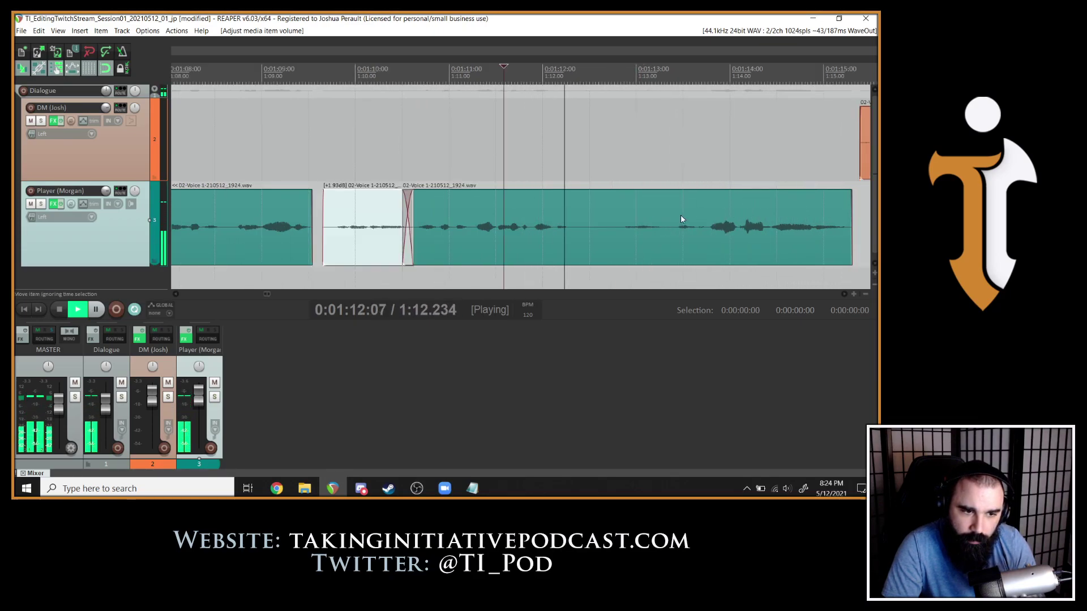
pyautogui.press('space')
pyautogui.click(570, 228)
pyautogui.press('s')
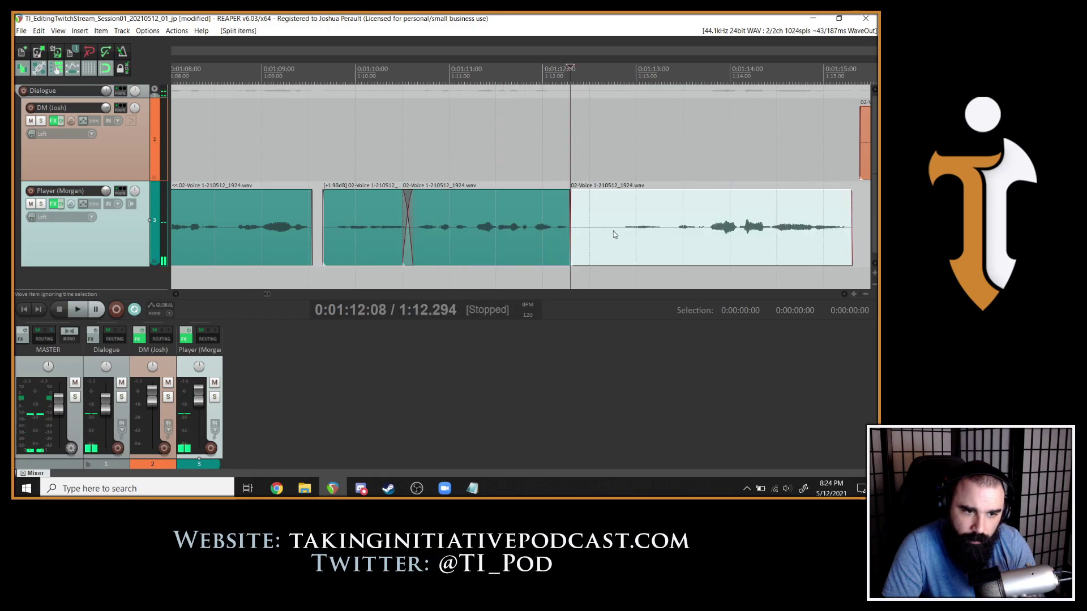
pyautogui.press('space')
pyautogui.press('Delete')
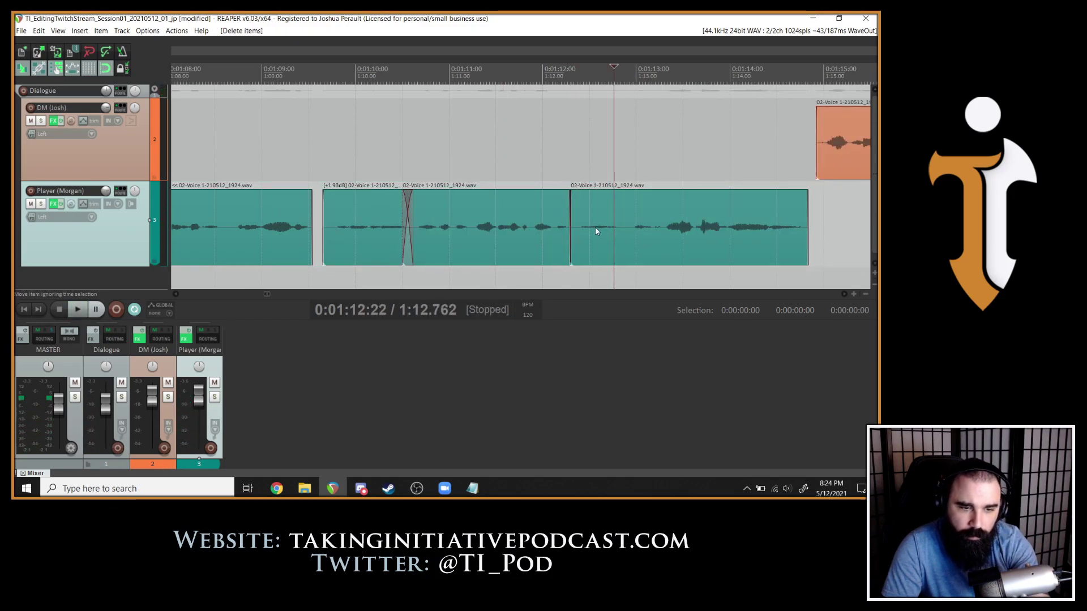
# Move the remaining Player clip about 0.25 seconds later, to about 1:12.5, and play through the pause into the DM's reply.
pyautogui.moveTo(627, 222)
pyautogui.mouseDown()
pyautogui.moveTo(641, 222)
pyautogui.moveTo(611, 227)
pyautogui.mouseUp()
pyautogui.press('space')
pyautogui.press('space')
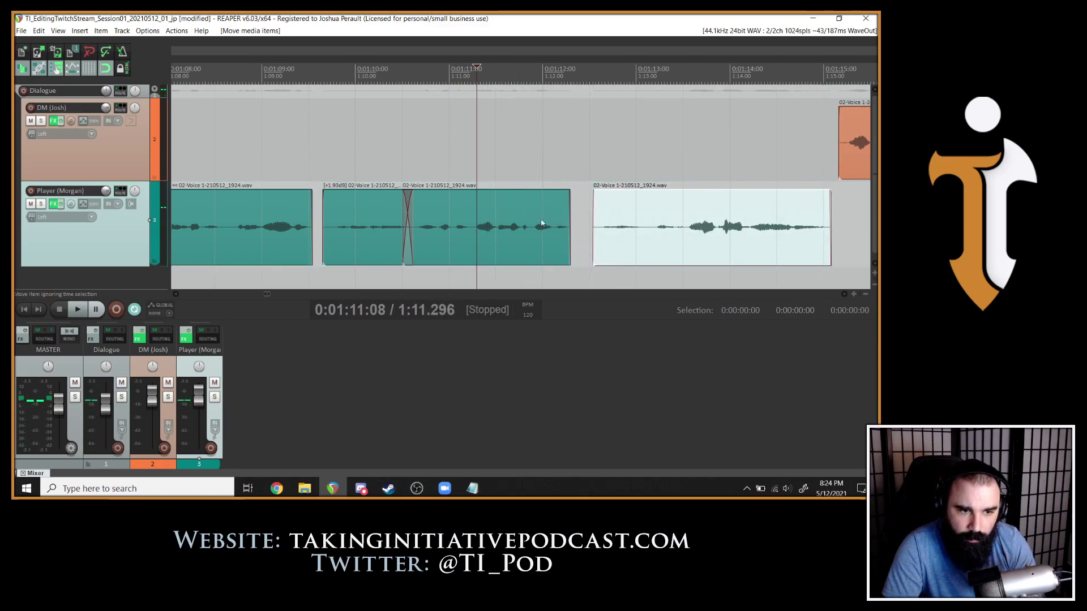
pyautogui.click(334, 223)
pyautogui.press('space')
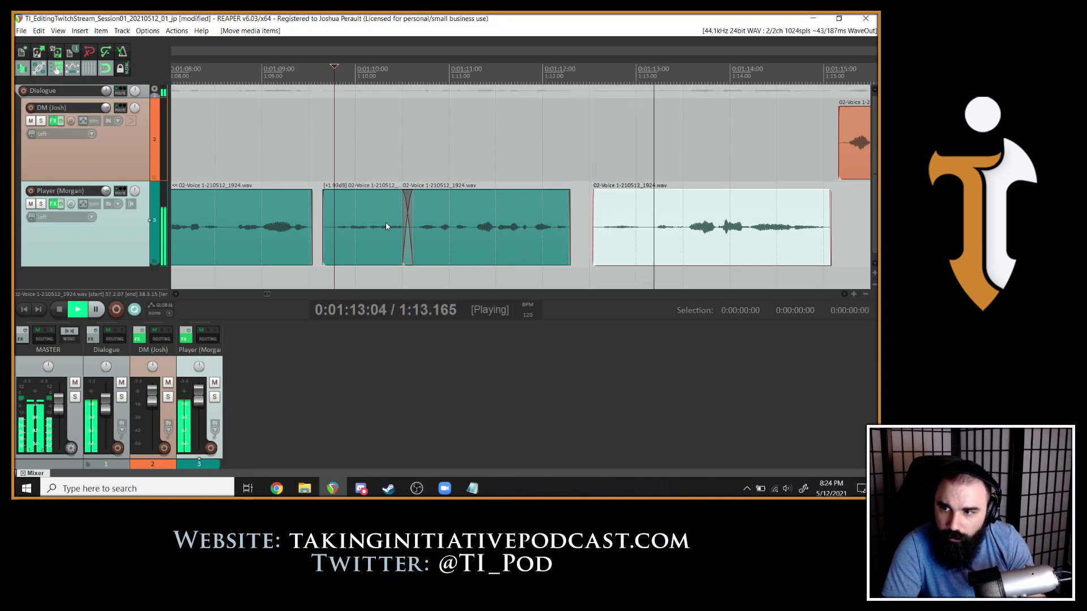
pyautogui.scroll(-3, 702, 176)
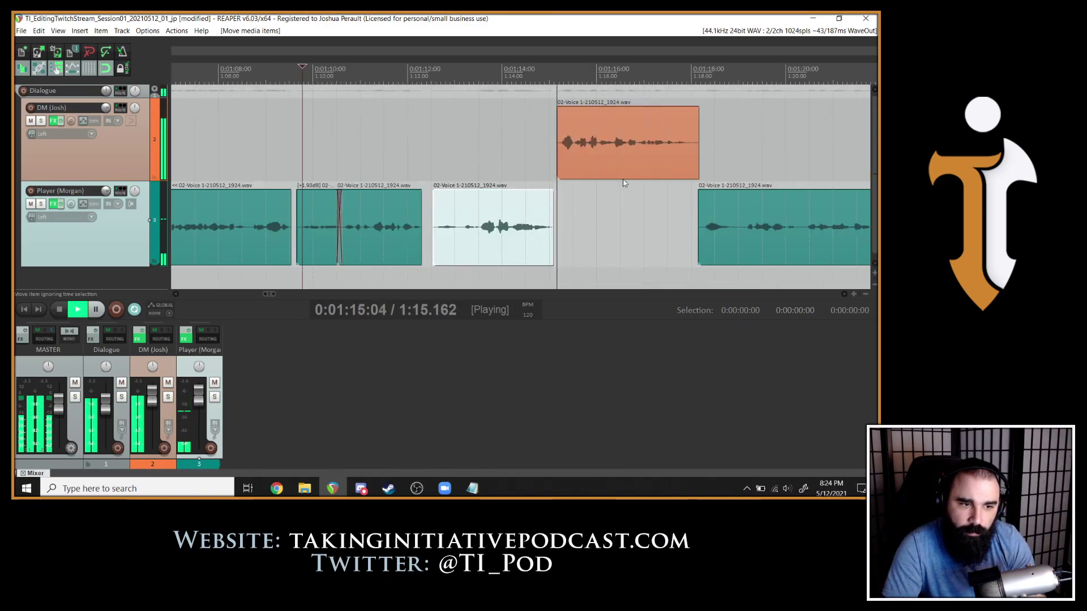
# Move the DM's reply clip and the clips after it about 0.3 seconds later, to about 1:15.5.
pyautogui.press('space')
pyautogui.click(603, 143)
pyautogui.moveTo(604, 142); pyautogui.dragTo(619, 143)
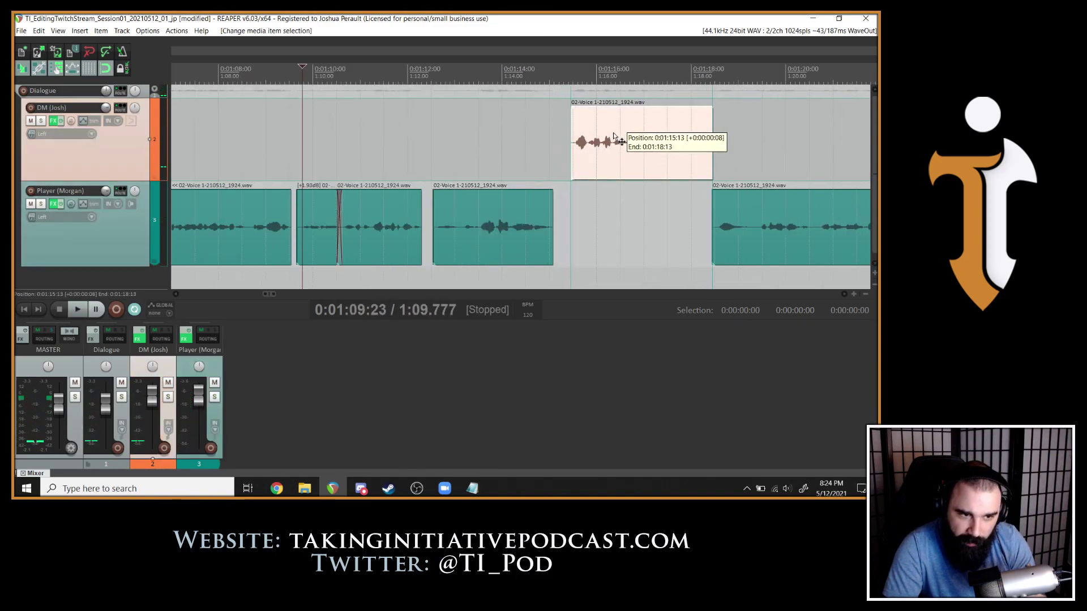
# Split the Player's clip at about 1:13.5 and raise the piece before the split to +2.97 dB.
pyautogui.click(504, 175)
pyautogui.scroll(5, 504, 175)
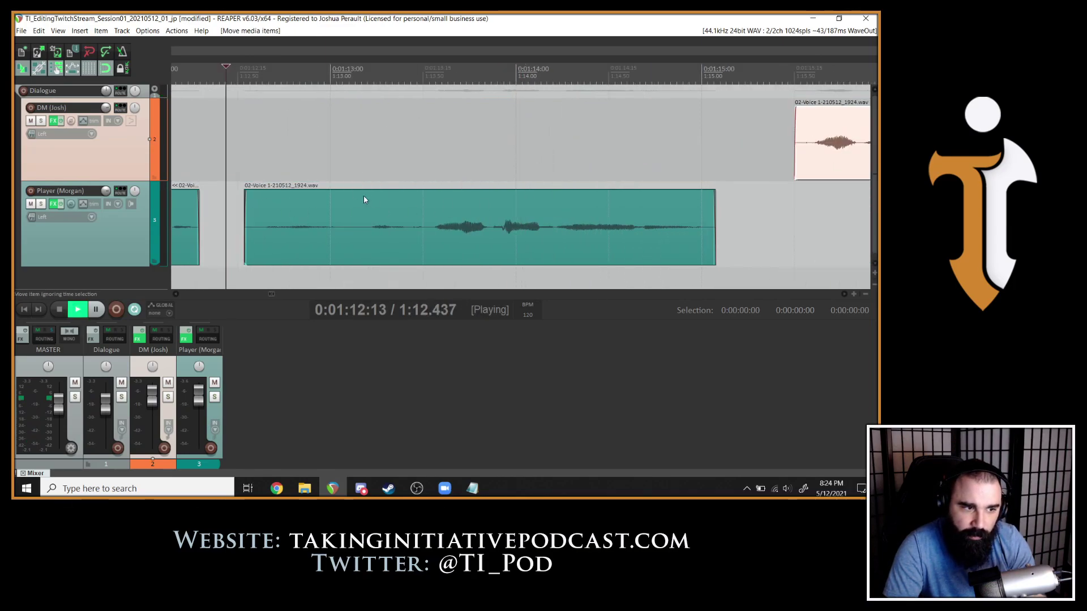
pyautogui.click(429, 225)
pyautogui.press('s')
pyautogui.click(402, 201)
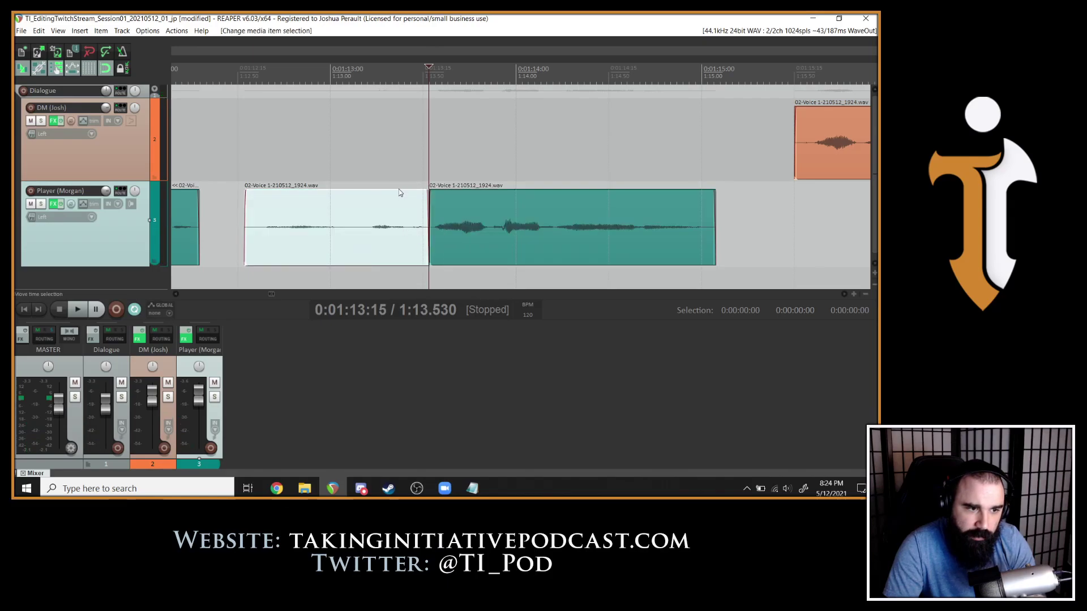
pyautogui.moveTo(402, 190); pyautogui.dragTo(403, 182)
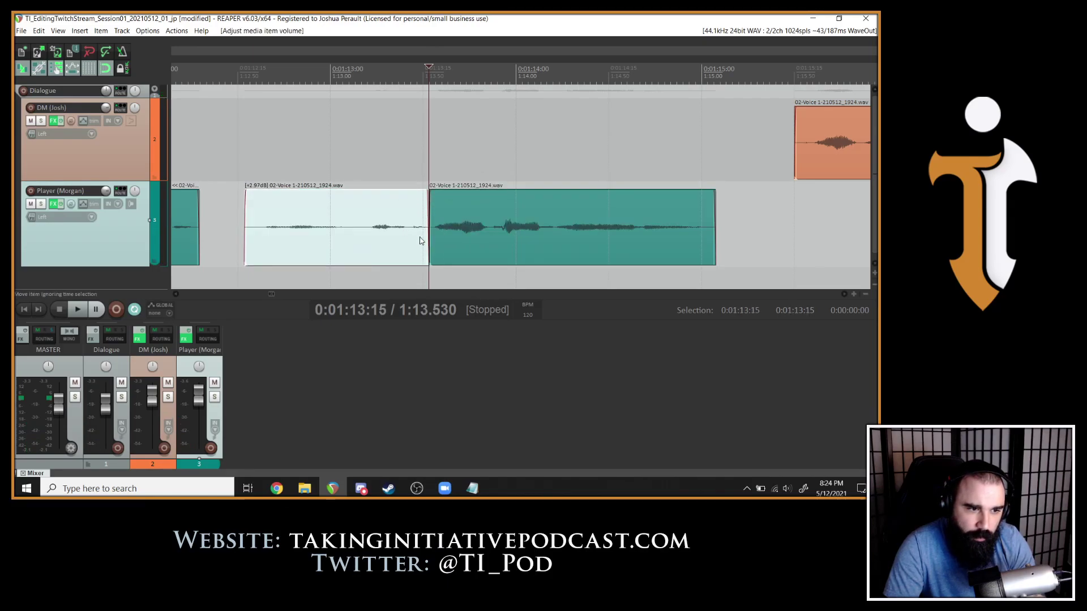
# Extend the end of the boosted Player piece slightly into a short crossfade with the following clip, and play through the join.
pyautogui.moveTo(425, 245); pyautogui.dragTo(427, 245)
pyautogui.press('space')
pyautogui.scroll(-3, 317, 201)
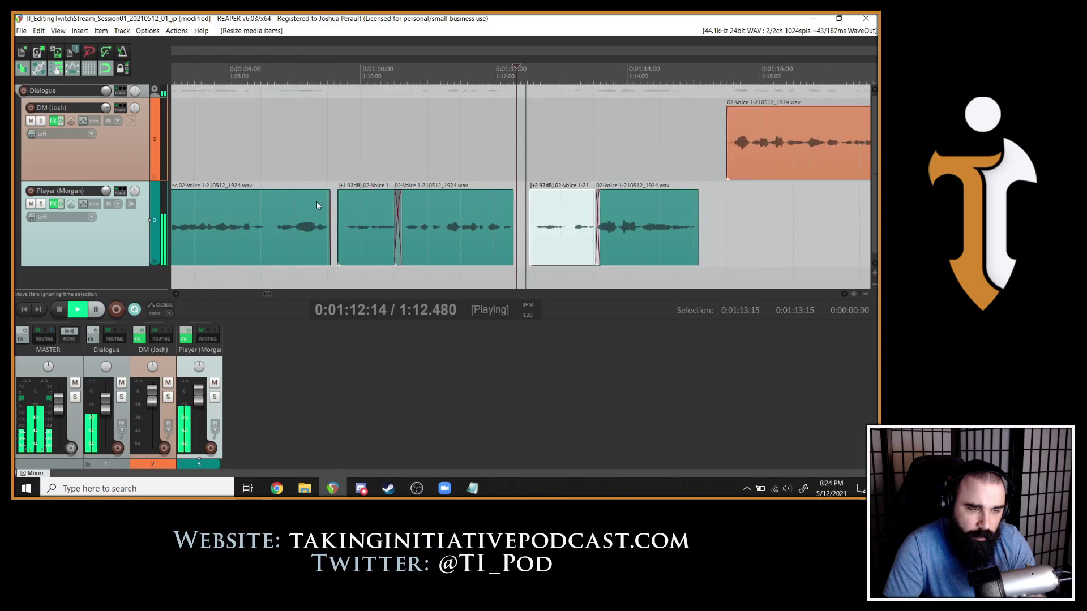
pyautogui.click(464, 211)
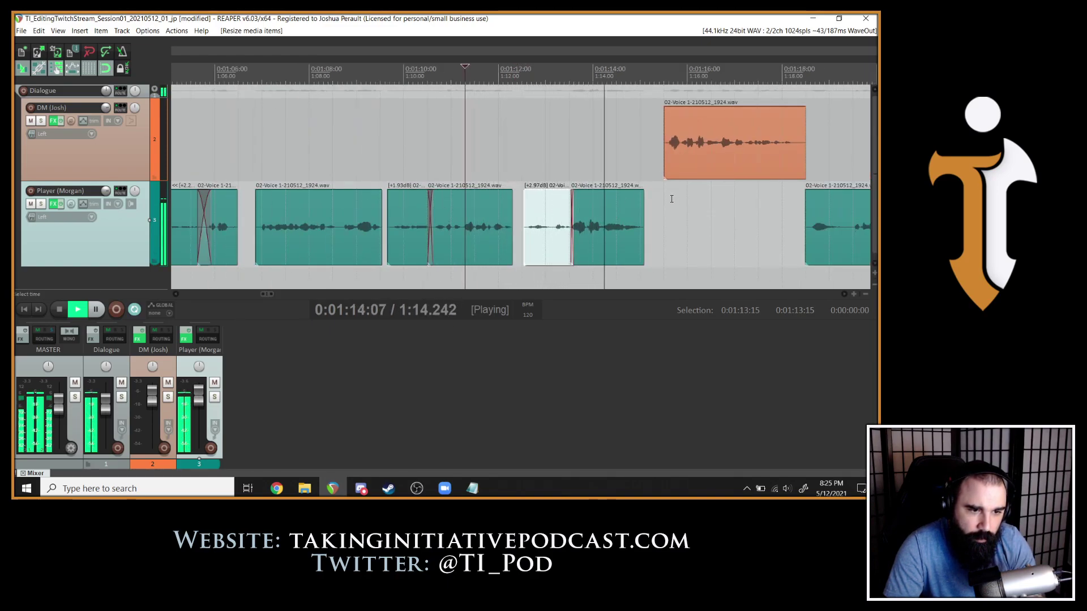
pyautogui.click(546, 226)
# Audition the boosted Player piece and split it at about 1:13.16, in the gap between its words.
pyautogui.scroll(8, 547, 226)
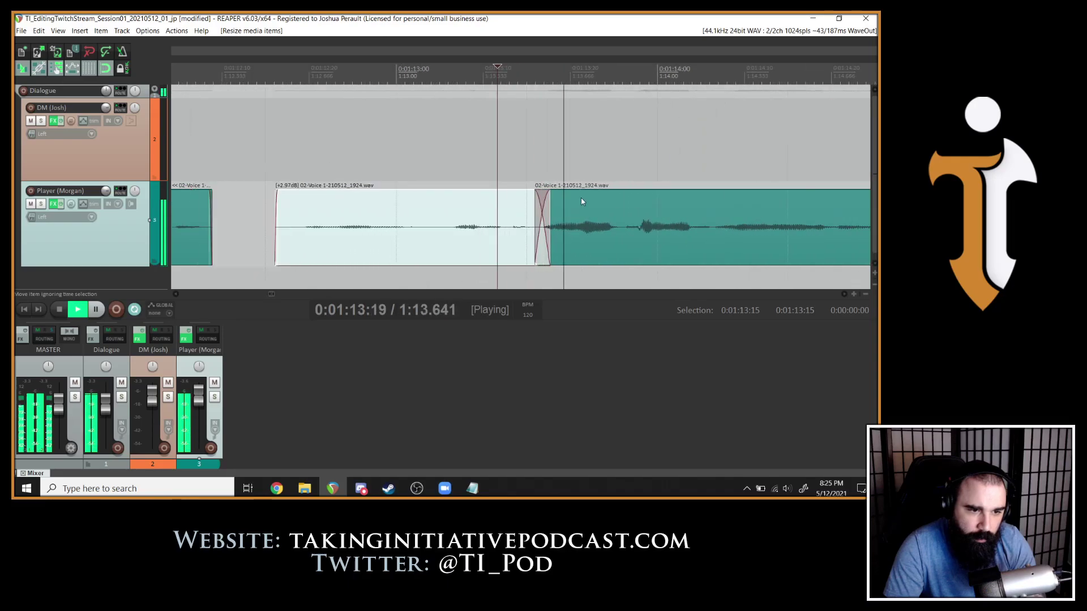
pyautogui.click(409, 228)
pyautogui.click(293, 210)
pyautogui.press('space')
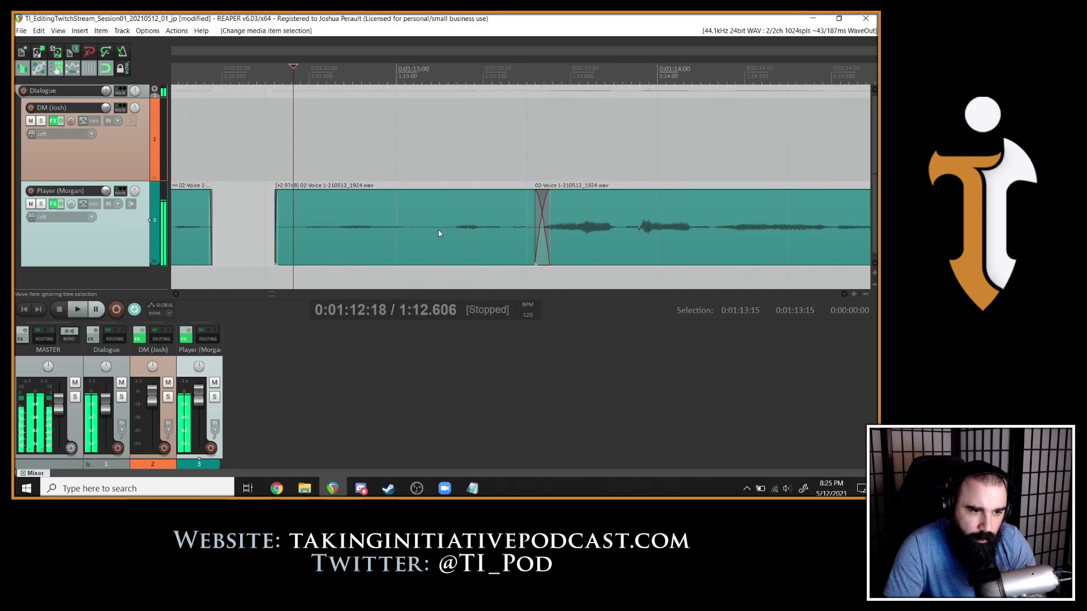
pyautogui.click(438, 229)
pyautogui.press('s')
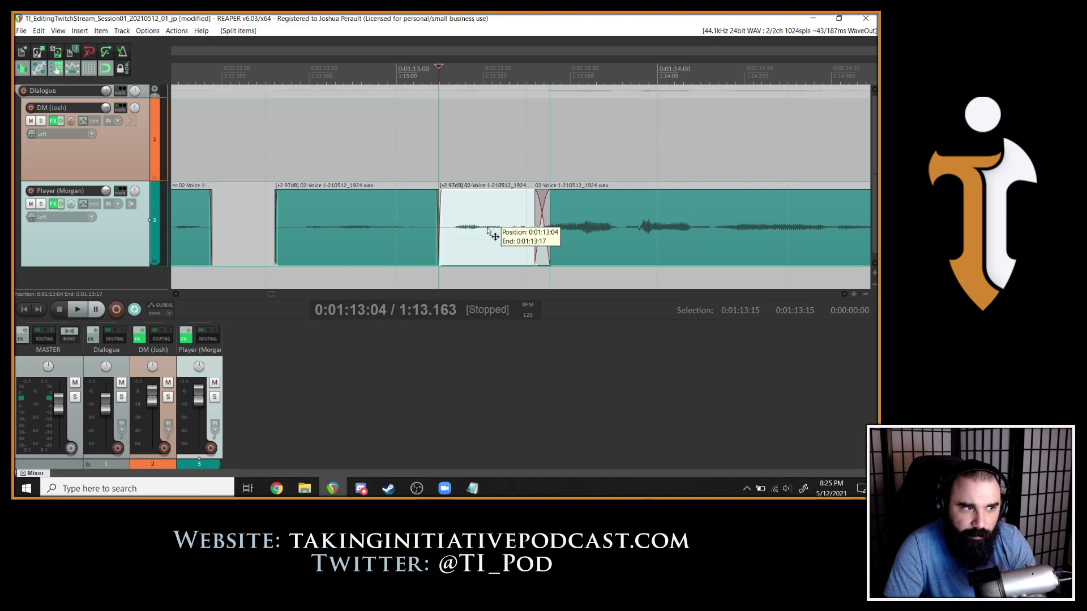
# Move the piece after the split about 0.1 seconds earlier to overlap the previous piece, and play the Player's line through the edits.
pyautogui.moveTo(488, 231); pyautogui.dragTo(464, 232)
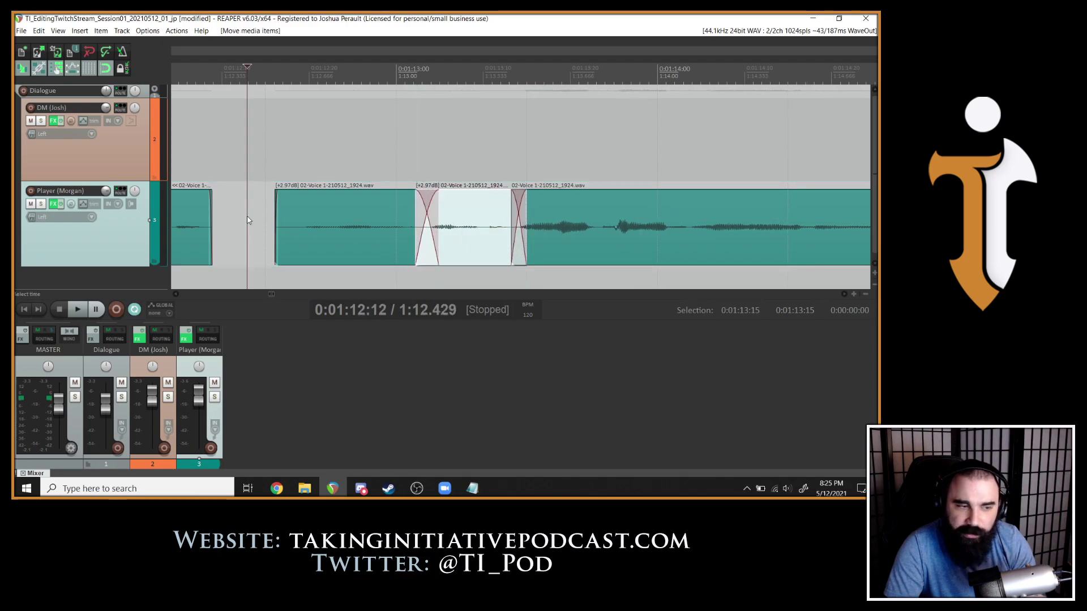
pyautogui.scroll(-3, 246, 220)
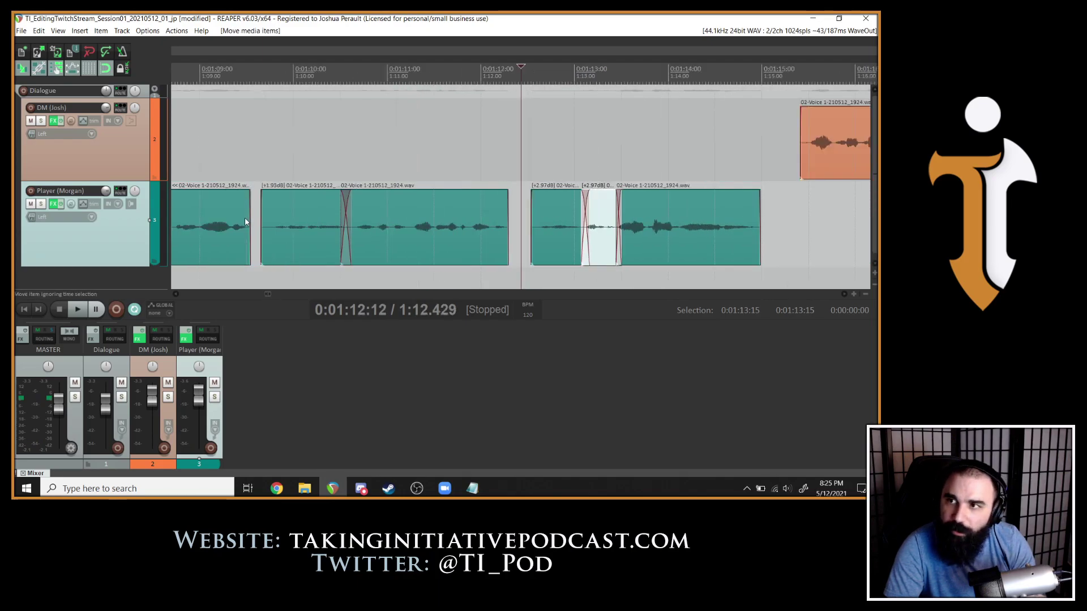
pyautogui.click(208, 276)
pyautogui.press('space')
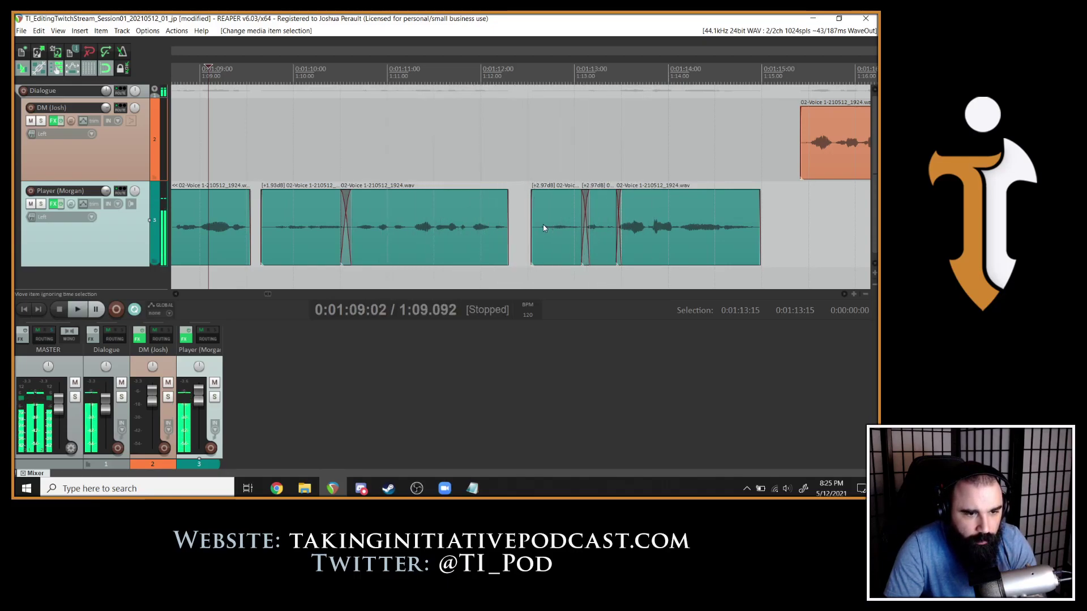
pyautogui.click(528, 226)
pyautogui.press('space')
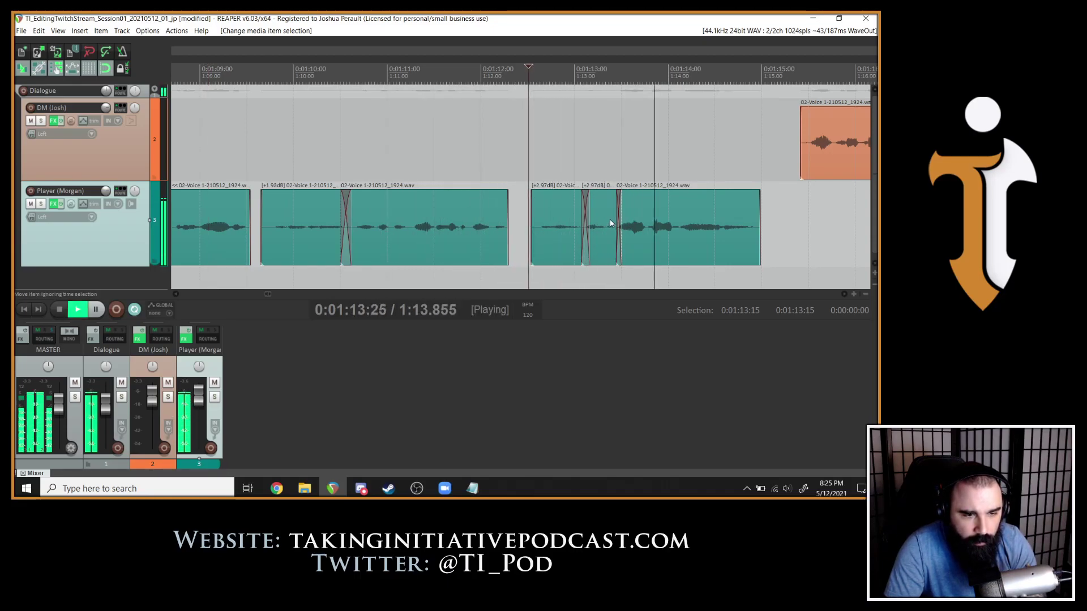
pyautogui.click(382, 224)
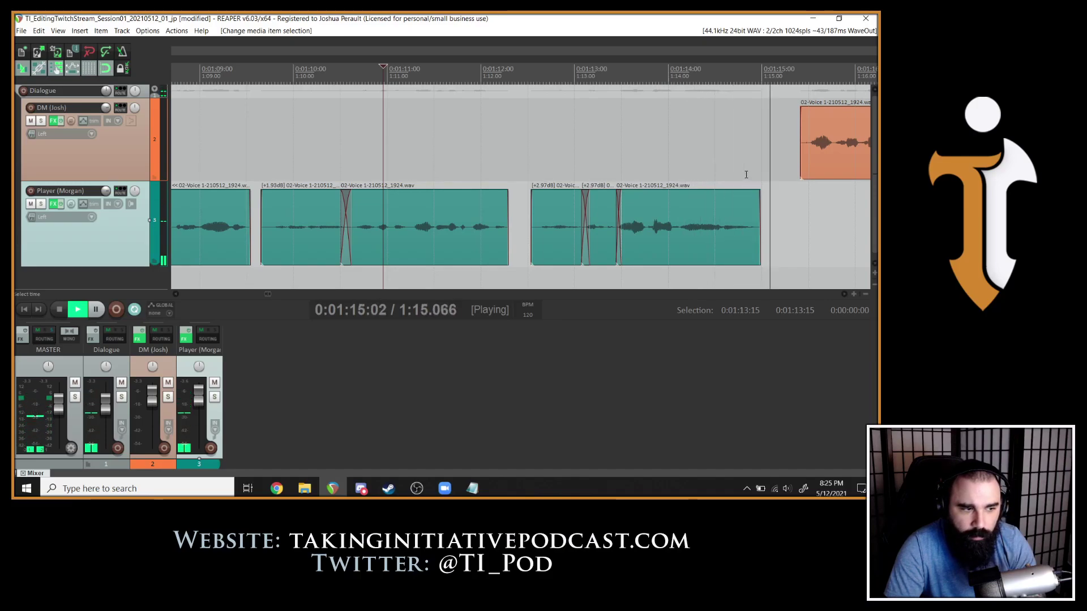
# Extend the end of the Player's line to about 1:15.07 with a fade-out about 0.2 seconds long, and play into the DM's reply.
pyautogui.click(715, 207)
pyautogui.scroll(3, 716, 206)
pyautogui.press('space')
pyautogui.moveTo(702, 223); pyautogui.dragTo(665, 191)
pyautogui.click(417, 210)
pyautogui.press('space')
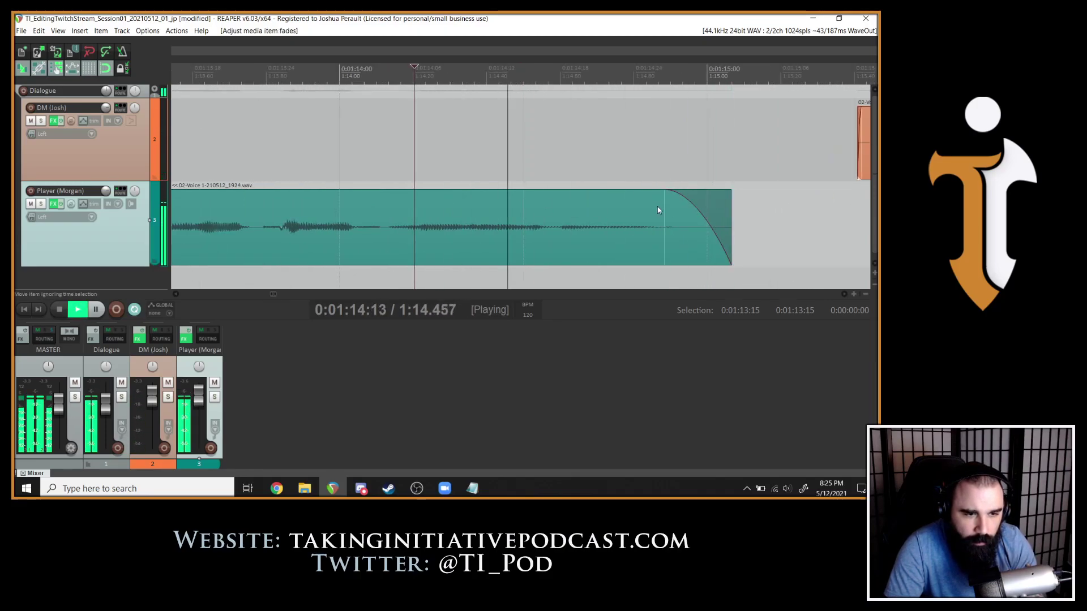
pyautogui.scroll(-2, 713, 195)
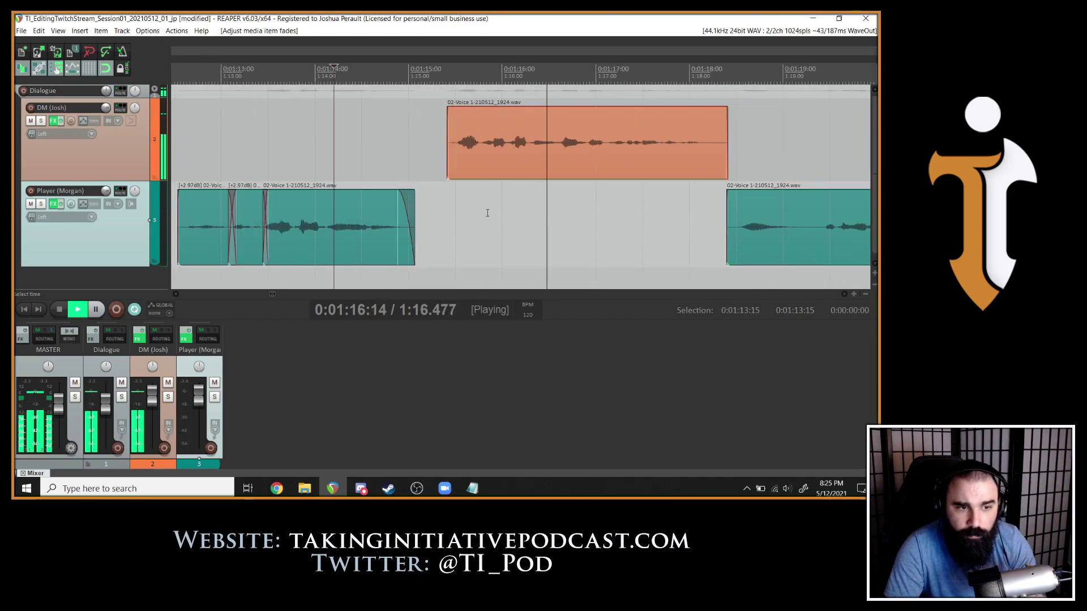
pyautogui.press('space')
# Audition the start of the DM's reply, split the clip at about 1:15.8, and delete the piece before the split.
pyautogui.scroll(2, 642, 147)
pyautogui.click(640, 142)
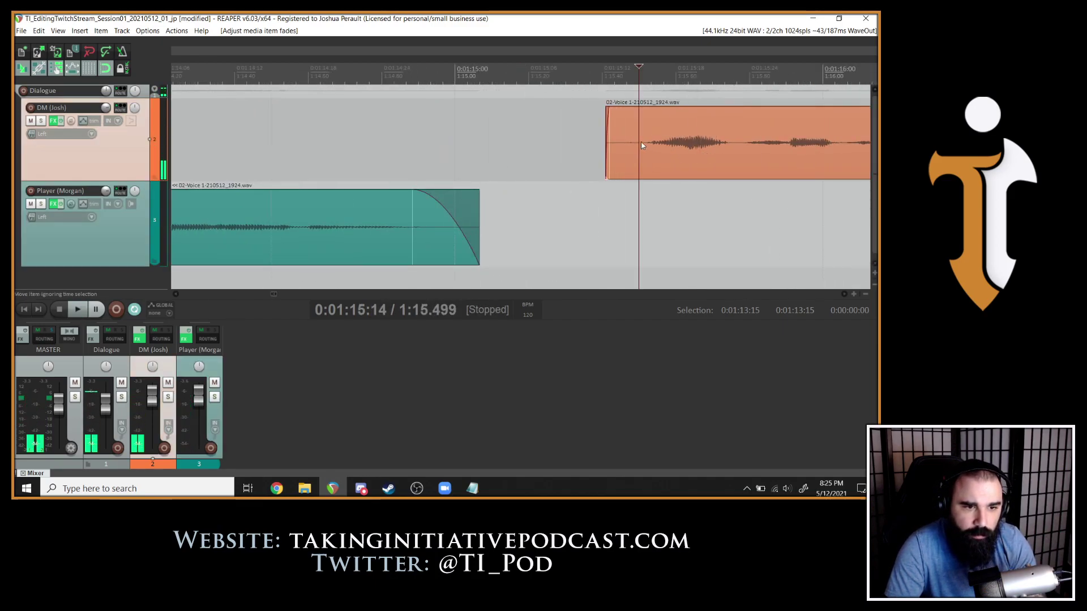
pyautogui.scroll(2, 640, 142)
pyautogui.press('space')
pyautogui.press('space')
pyautogui.click(661, 142)
pyautogui.press('space')
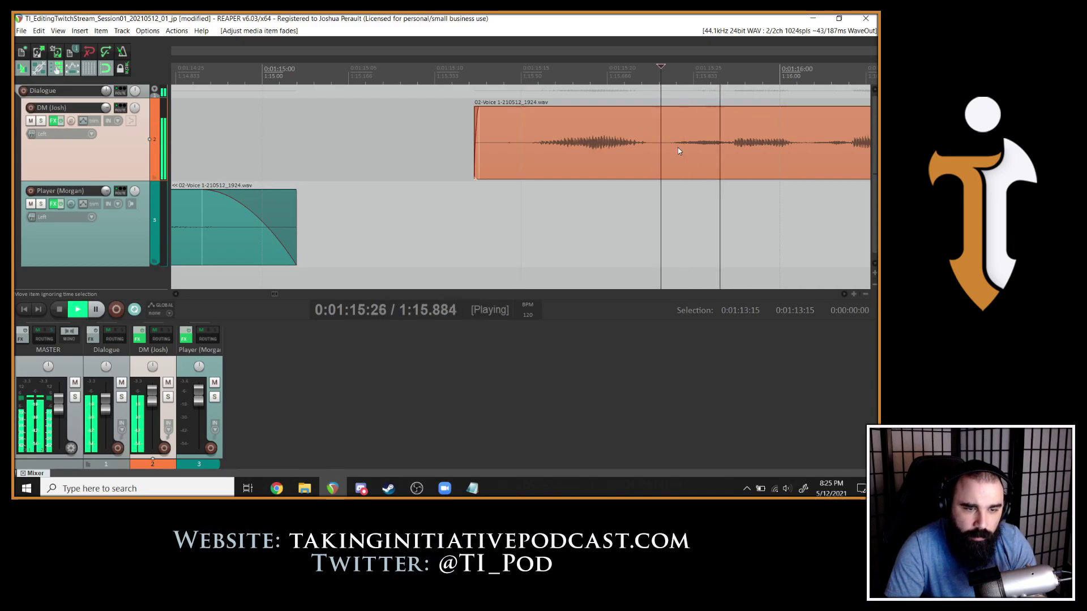
pyautogui.press('space')
pyautogui.press('s')
pyautogui.click(598, 168)
pyautogui.scroll(-3, 599, 168)
pyautogui.press('Delete')
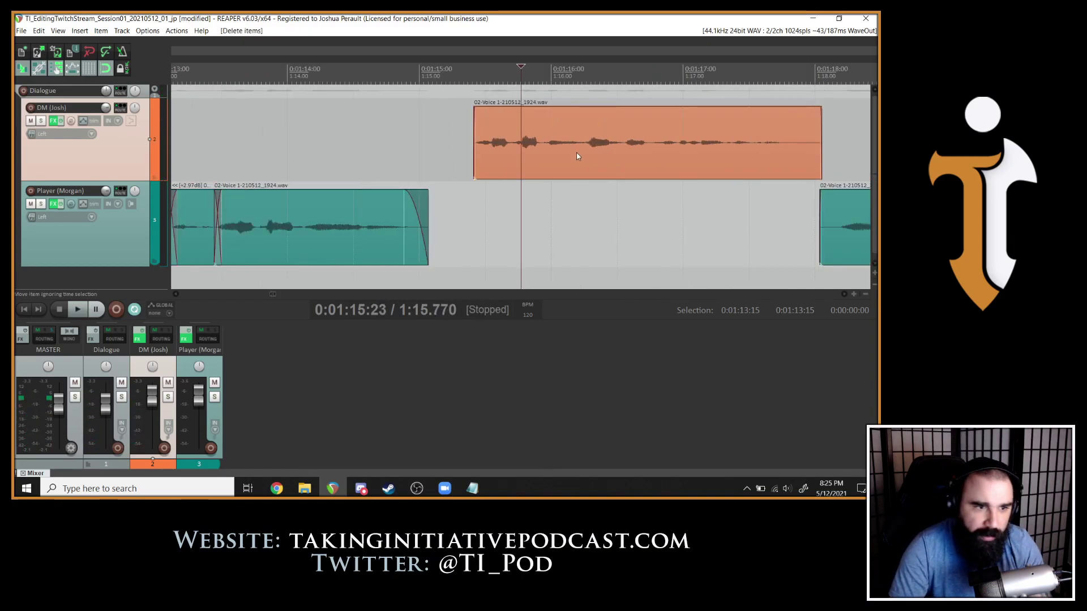
# Move the DM's reply about 0.1 seconds earlier, to about 1:15.3, extend the Player's preceding clip to about 1:15.15, and play the transition.
pyautogui.moveTo(566, 152); pyautogui.dragTo(553, 152)
pyautogui.press('space')
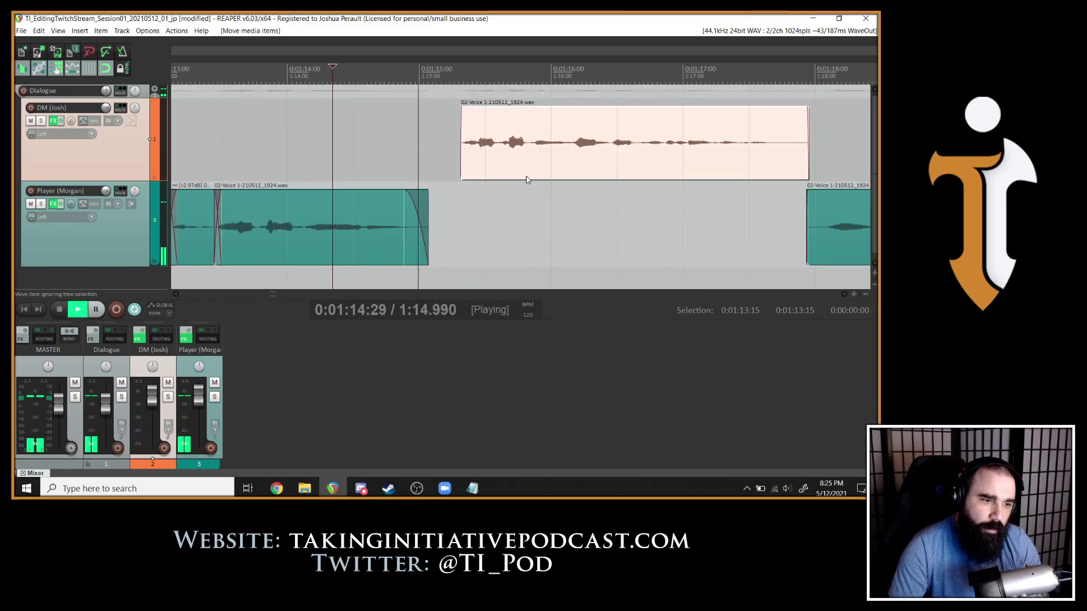
pyautogui.press('space')
pyautogui.moveTo(426, 221); pyautogui.dragTo(440, 221)
pyautogui.press('space')
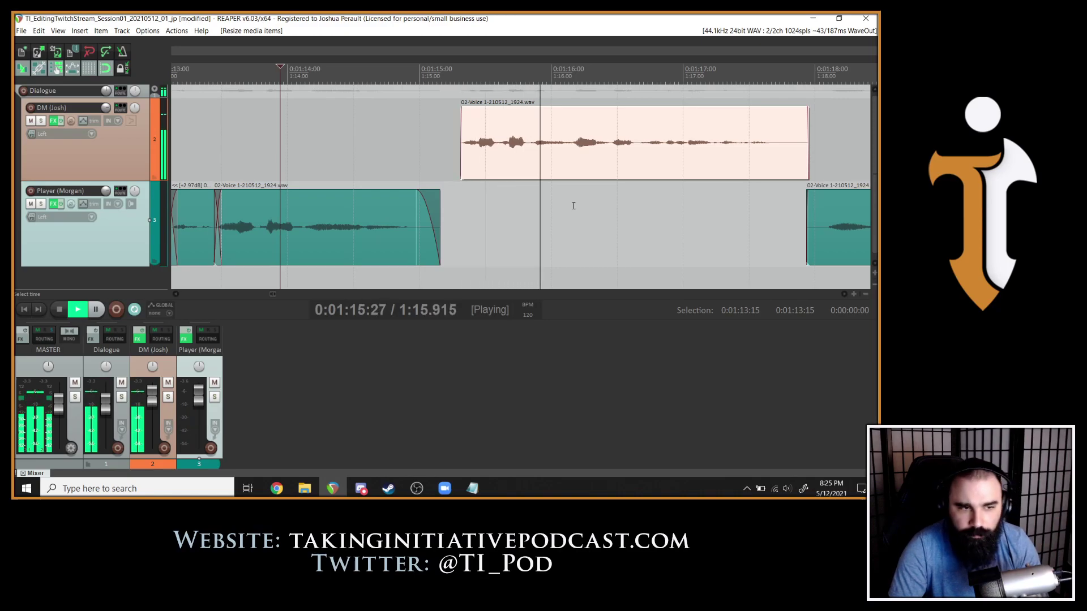
# Move the DM's reply about 0.15 seconds later, to about 1:15.45, and play through the transition.
pyautogui.press('space')
pyautogui.moveTo(569, 167); pyautogui.dragTo(587, 167)
pyautogui.press('space')
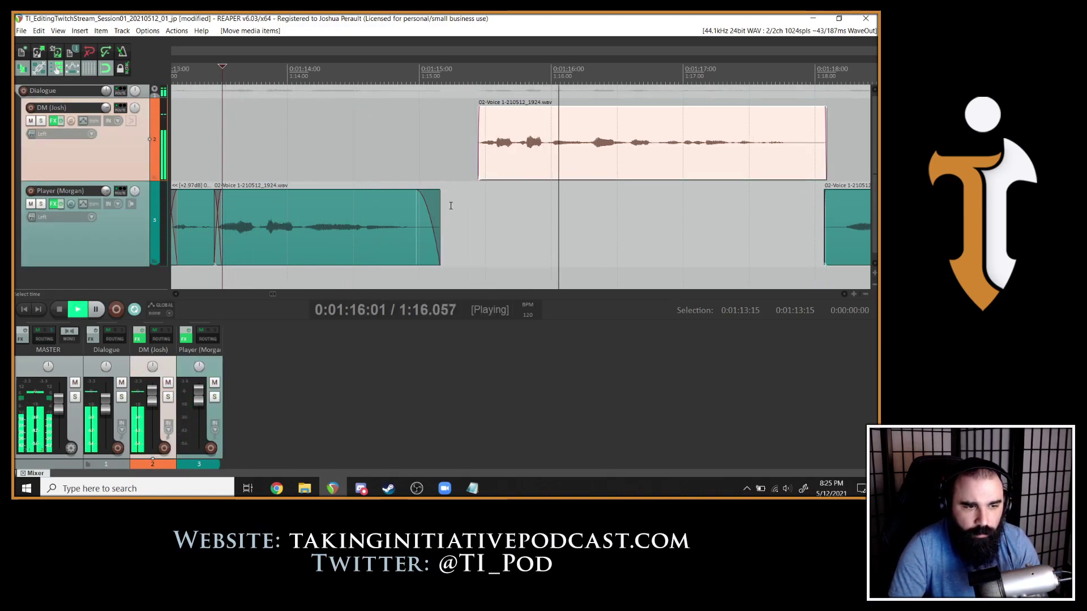
# Trim the end of the Player's clip to about 1:15.05, move the DM's reply 0.2 seconds earlier to about 1:15.25, and play it back.
pyautogui.click(359, 232)
pyautogui.moveTo(441, 229); pyautogui.dragTo(430, 229)
pyautogui.press('space')
pyautogui.moveTo(523, 172); pyautogui.dragTo(497, 172)
pyautogui.scroll(-2, 497, 174)
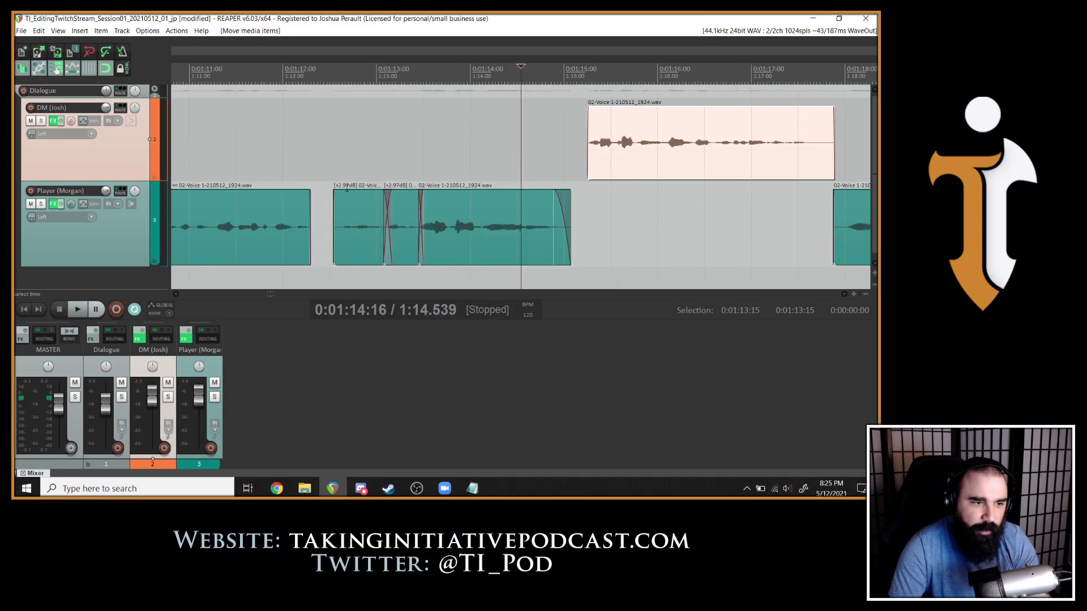
pyautogui.press('space')
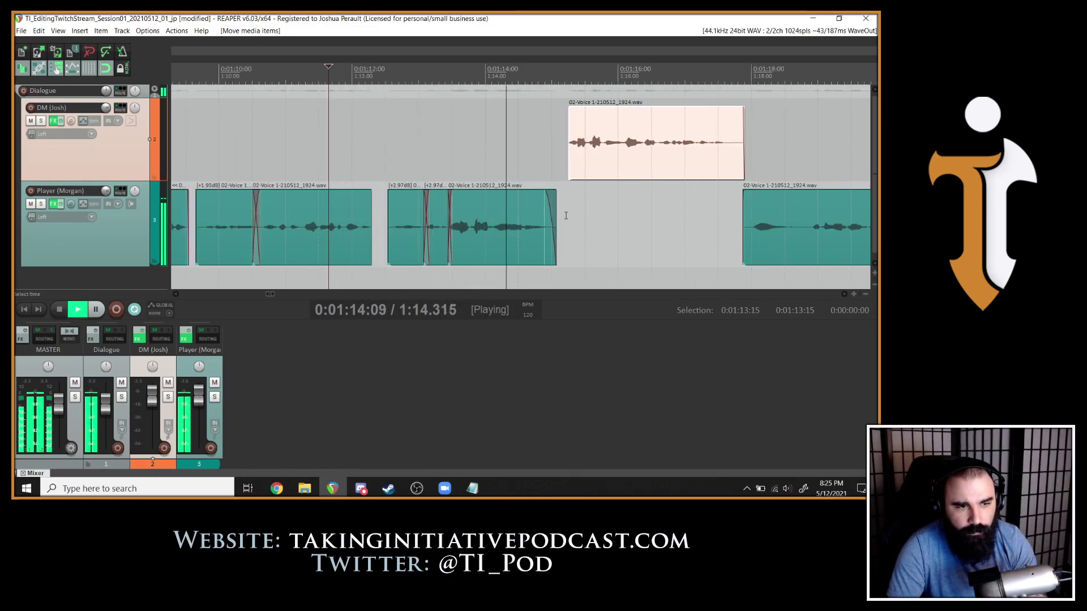
pyautogui.click(522, 184)
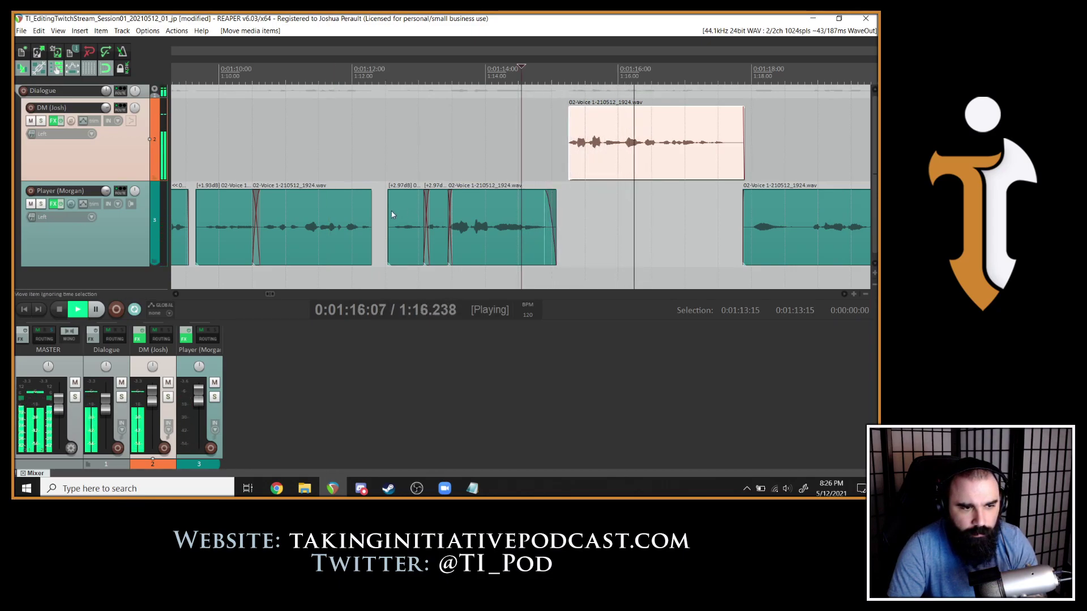
# Audition the dialogue from about 1:10.4, move the DM's reply 0.1 seconds later to about 1:15.35, and play the transition.
pyautogui.click(243, 213)
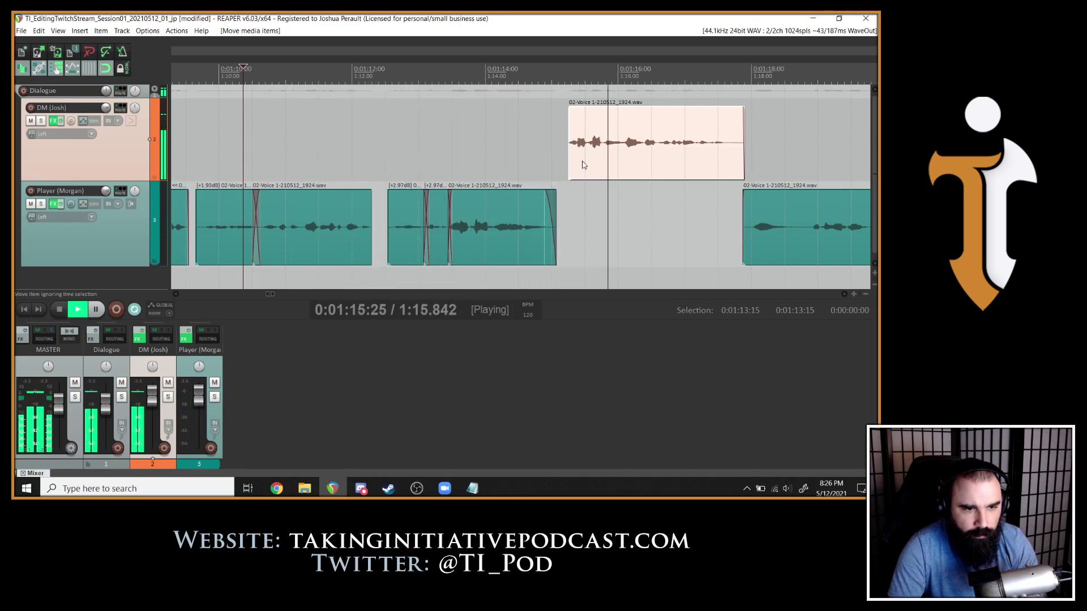
pyautogui.moveTo(578, 153); pyautogui.dragTo(585, 153)
pyautogui.click(522, 164)
pyautogui.press('space')
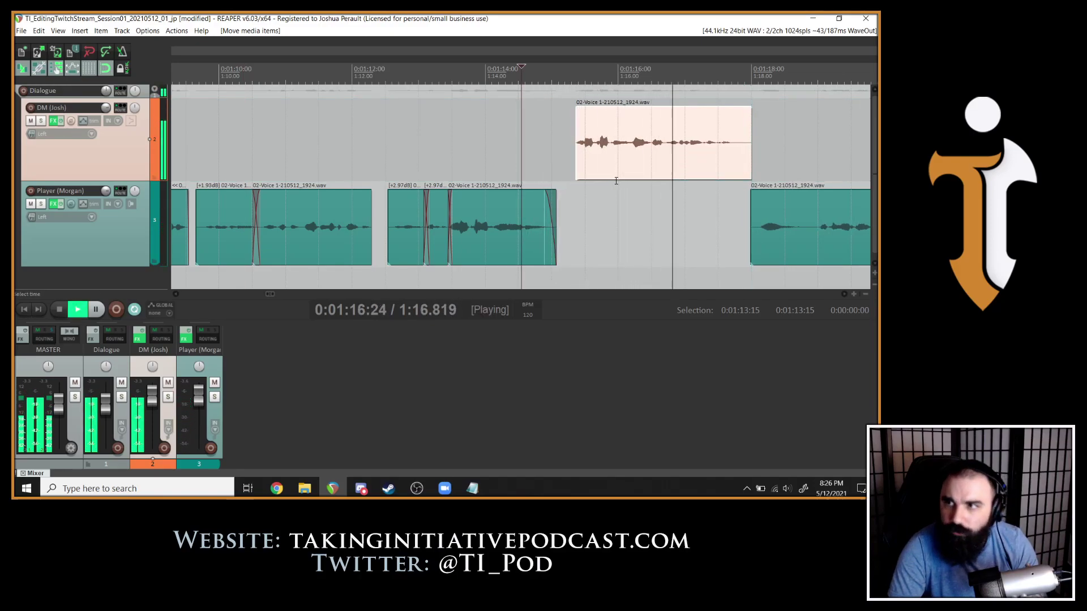
# Move the Player's next clip about 0.3 seconds later, to about 1:18.3, and play through from the DM's reply.
pyautogui.doubleClick(752, 219)
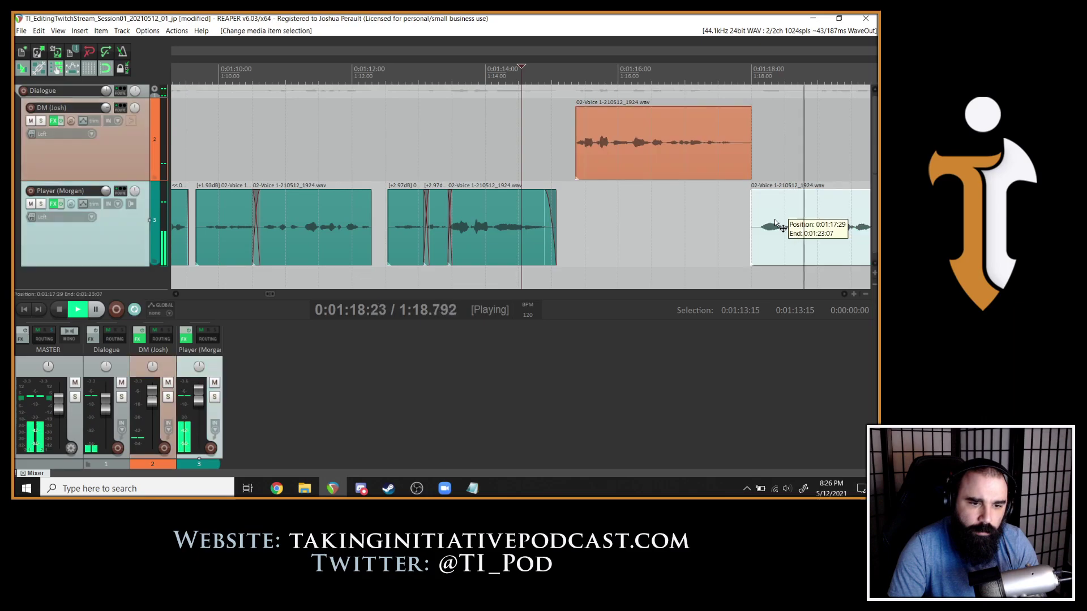
pyautogui.click(510, 64)
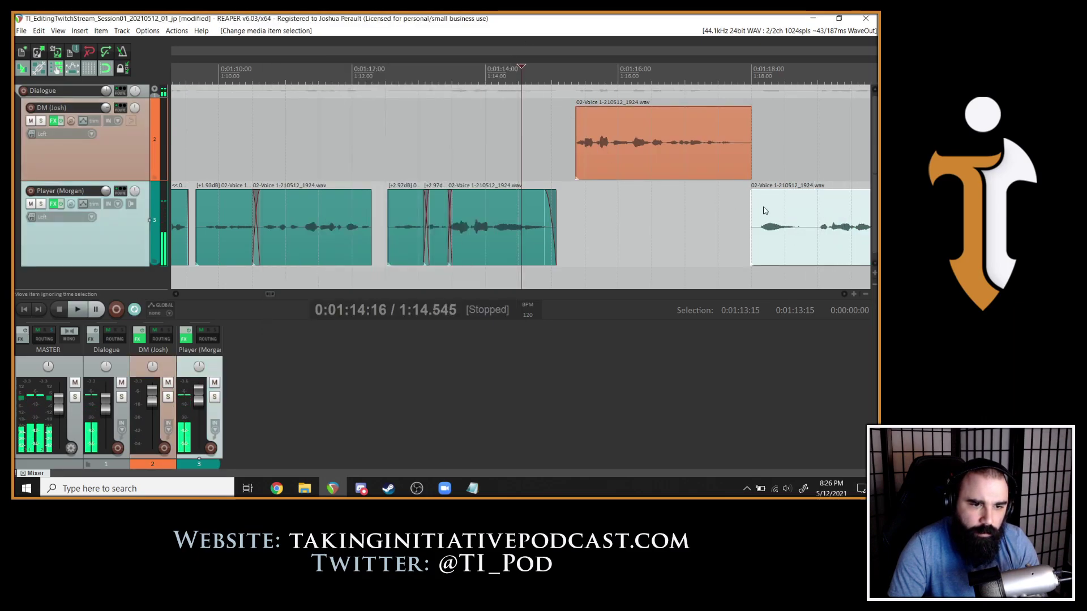
pyautogui.moveTo(764, 211); pyautogui.dragTo(785, 211)
pyautogui.click(609, 70)
pyautogui.press('space')
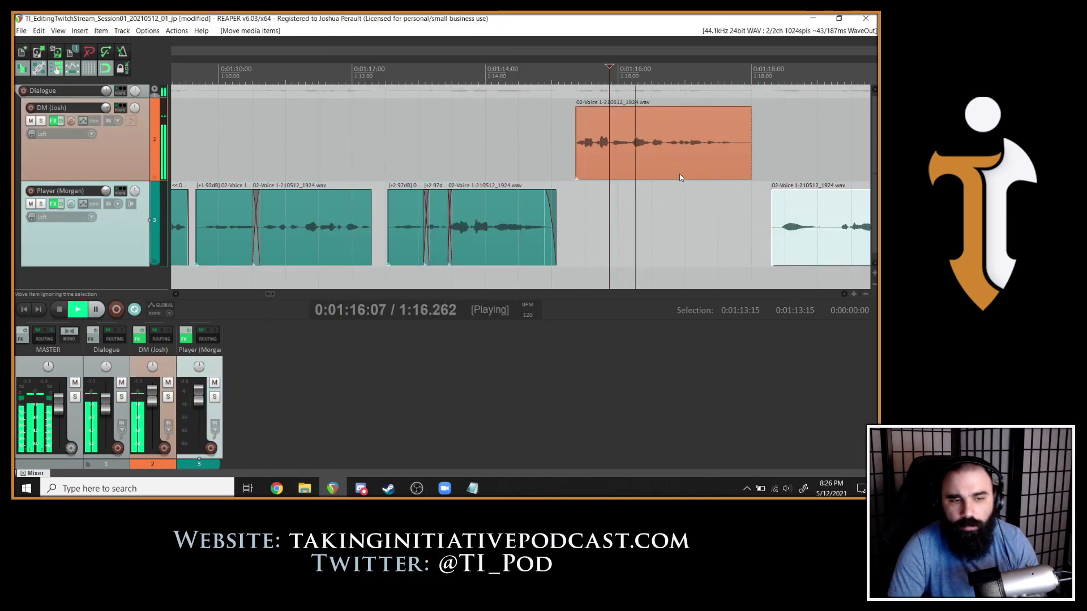
pyautogui.scroll(-5, 679, 174)
pyautogui.scroll(3, 679, 175)
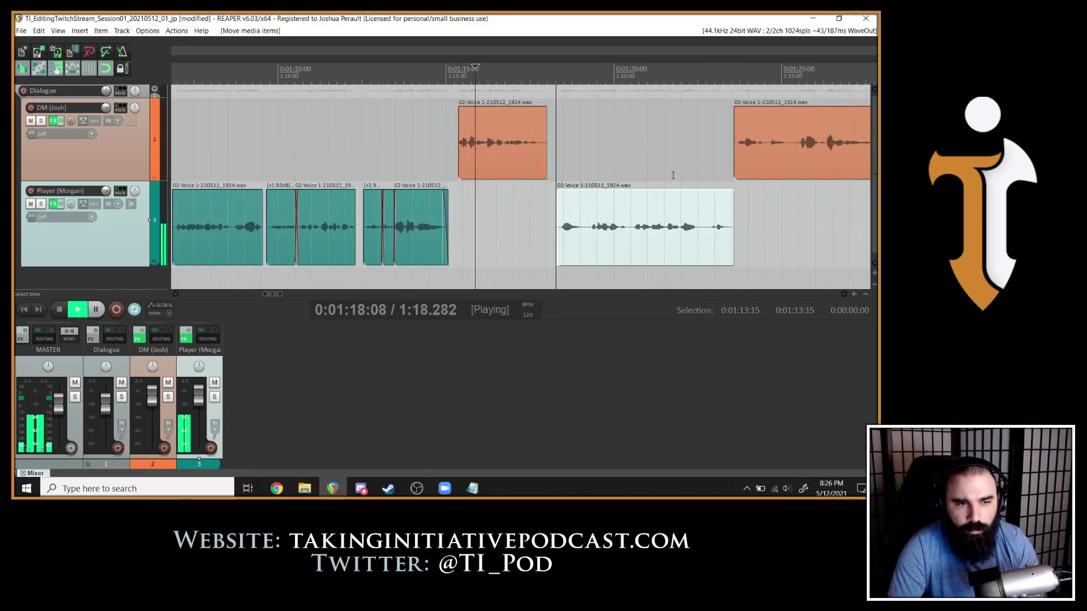
pyautogui.scroll(4, 672, 175)
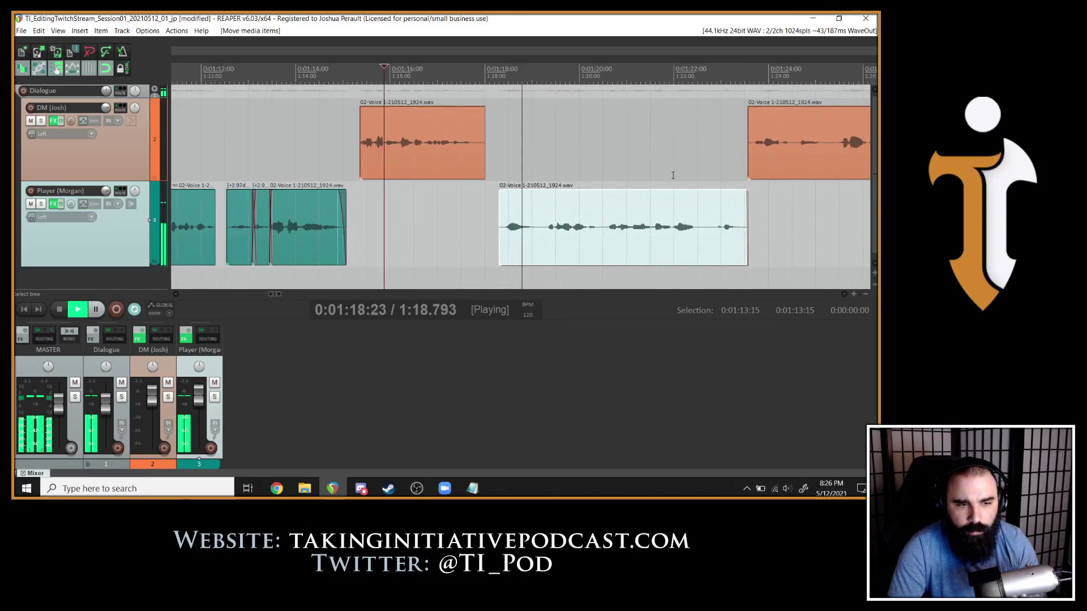
# Split the Player's clip around the pause after the first word, at about 1:19.07 and 1:19.34.
pyautogui.click(515, 228)
pyautogui.press('space')
pyautogui.click(532, 232)
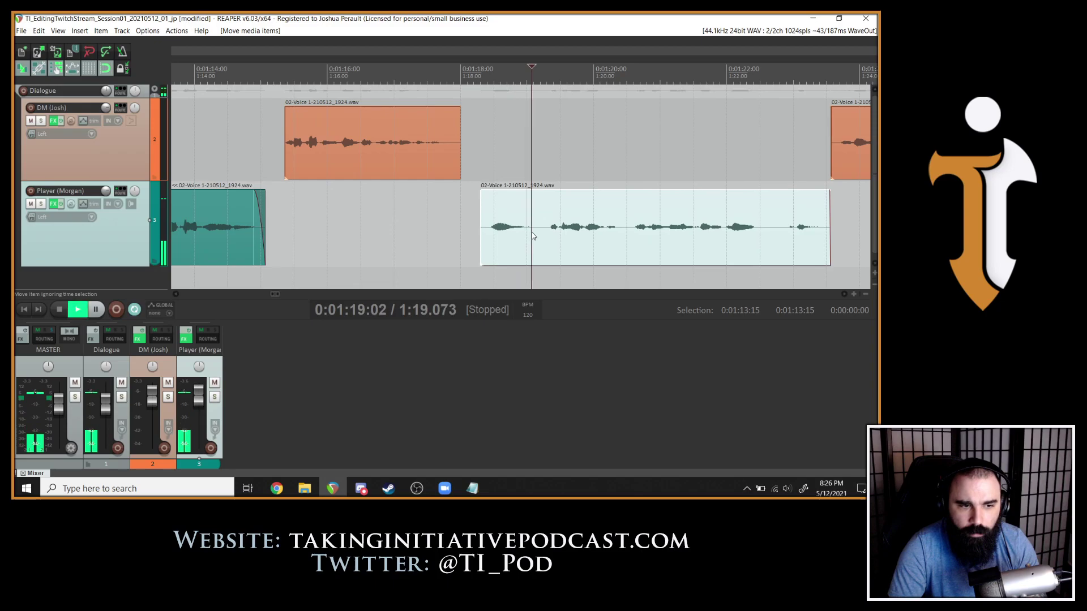
pyautogui.scroll(5, 541, 233)
pyautogui.press('s')
pyautogui.click(591, 228)
pyautogui.press('s')
# Delete the silent piece between the splits, move the rest of the Player's line to about 1:19.2, and play it back.
pyautogui.click(575, 229)
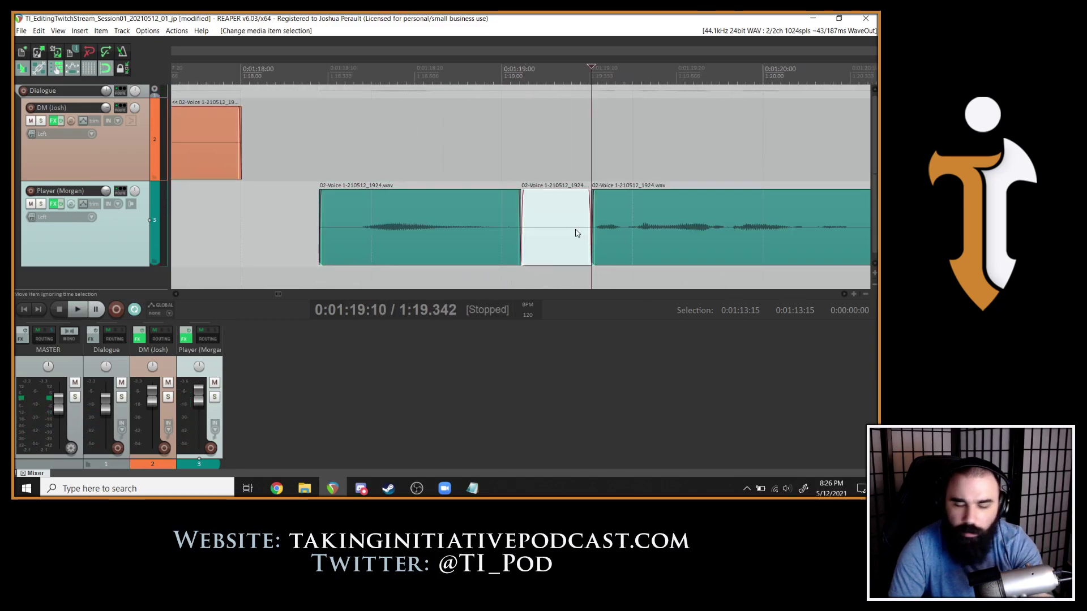
pyautogui.click(529, 229)
pyautogui.press('space')
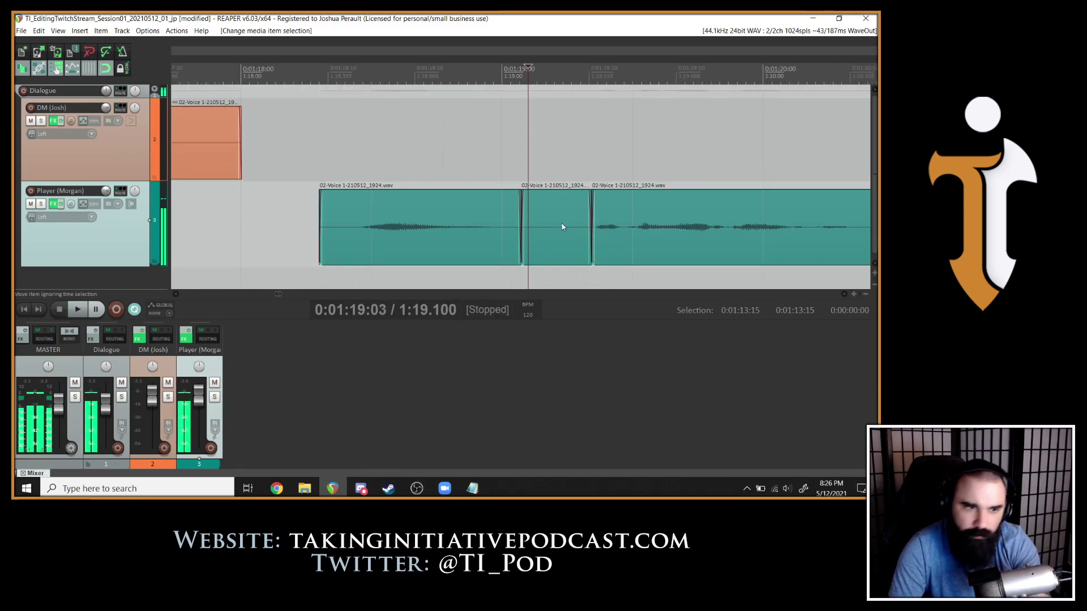
pyautogui.moveTo(562, 227); pyautogui.dragTo(549, 222)
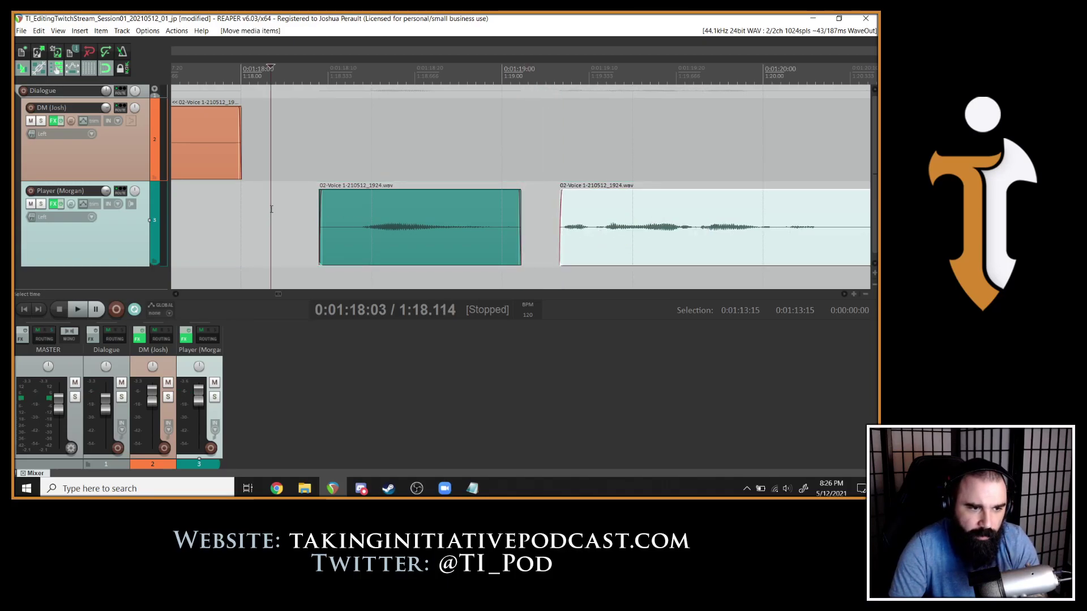
pyautogui.scroll(-4, 536, 205)
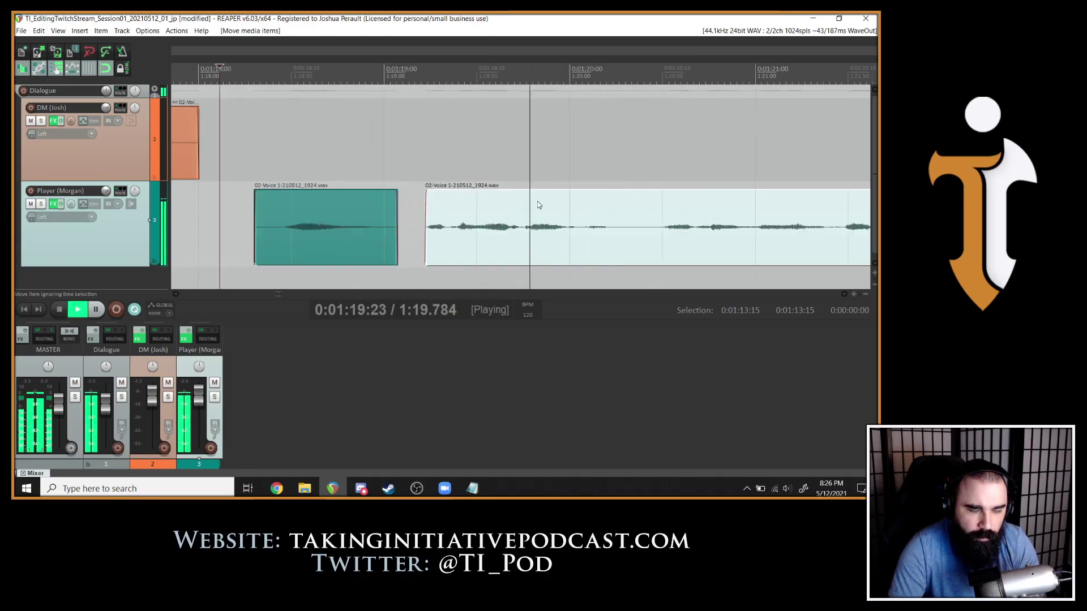
pyautogui.scroll(-2, 682, 217)
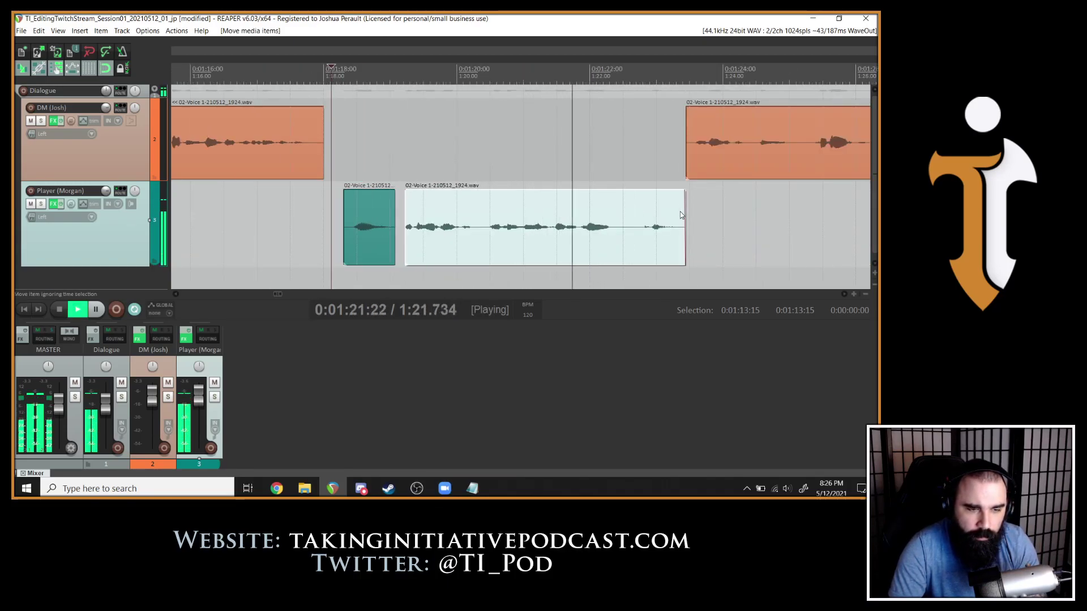
# Audition the end of the Player's line from about 1:22.6 into the DM's next clip.
pyautogui.press('space')
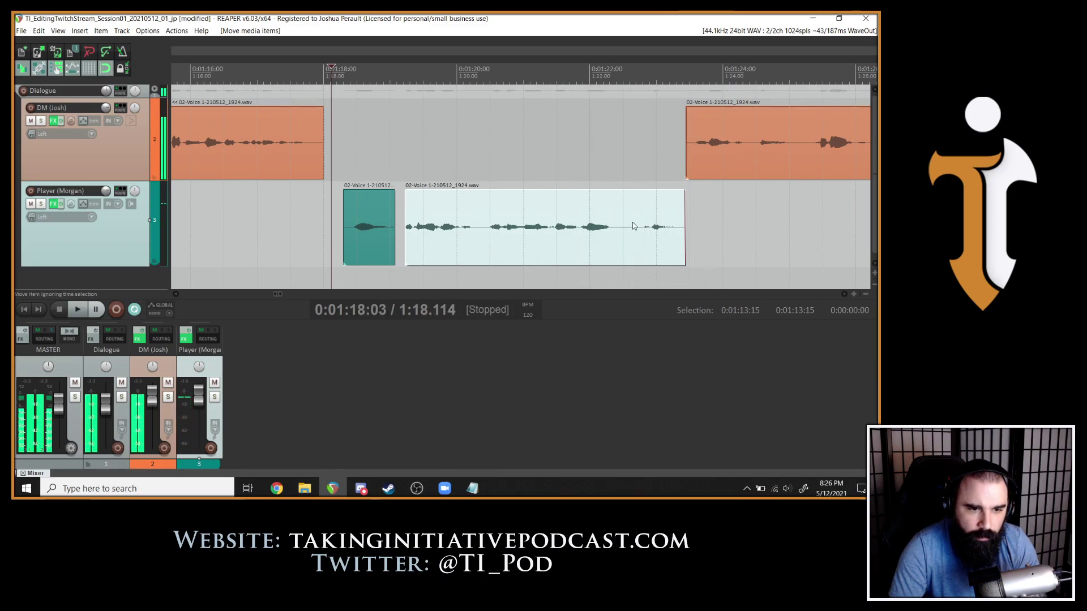
pyautogui.click(633, 226)
pyautogui.press('space')
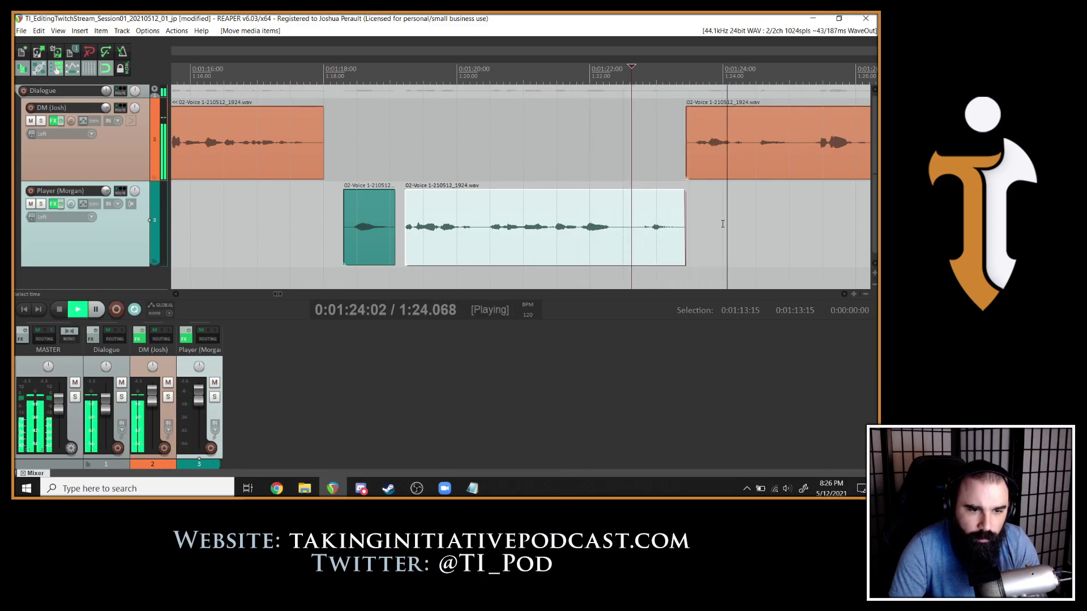
pyautogui.press('space')
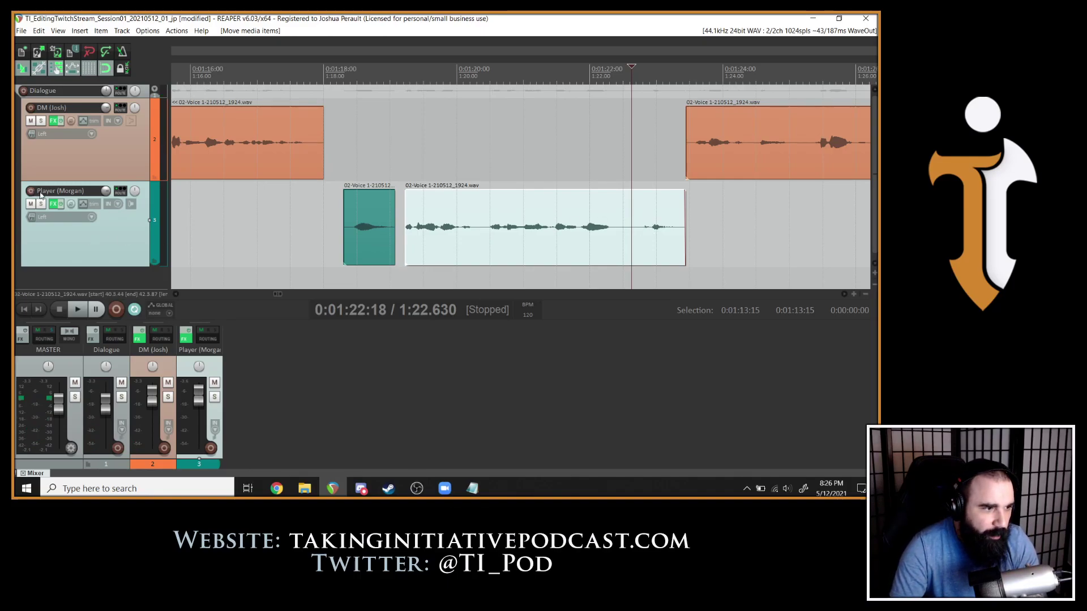
# Add a new track below the Player track, arm it for recording, and turn off its record monitoring.
pyautogui.press('-')
pyautogui.doubleClick(63, 277)
pyautogui.click(23, 273)
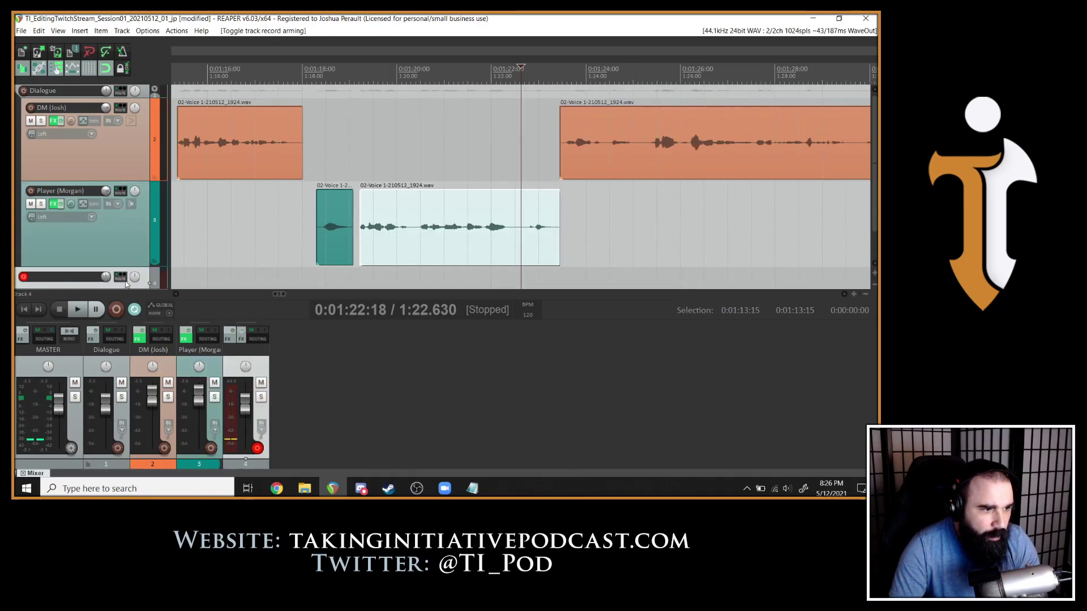
pyautogui.scroll(-2, 121, 259)
pyautogui.moveTo(121, 259); pyautogui.dragTo(135, 263)
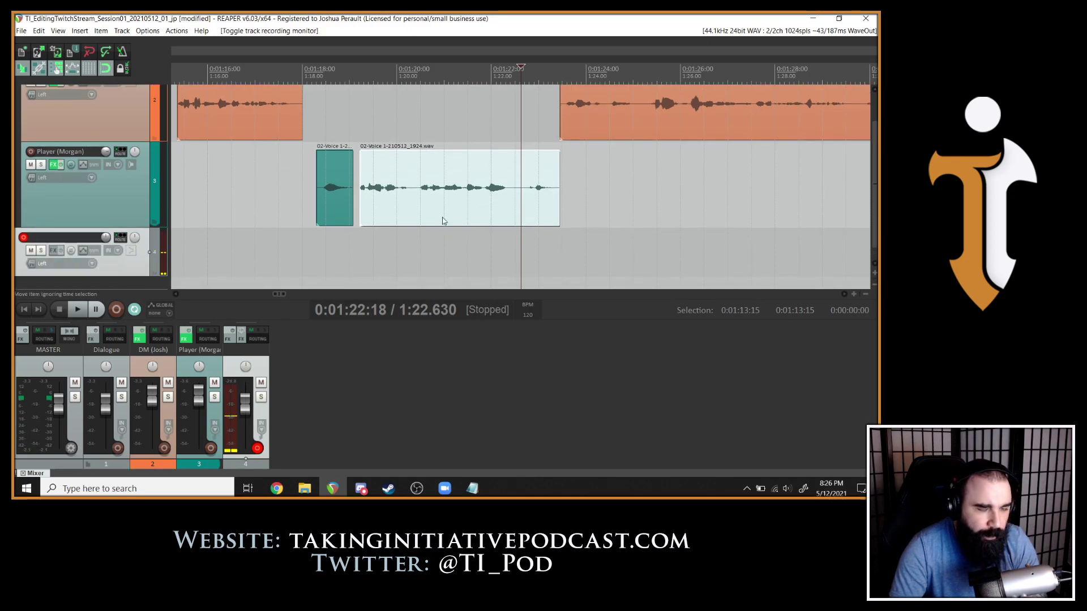
pyautogui.press('space')
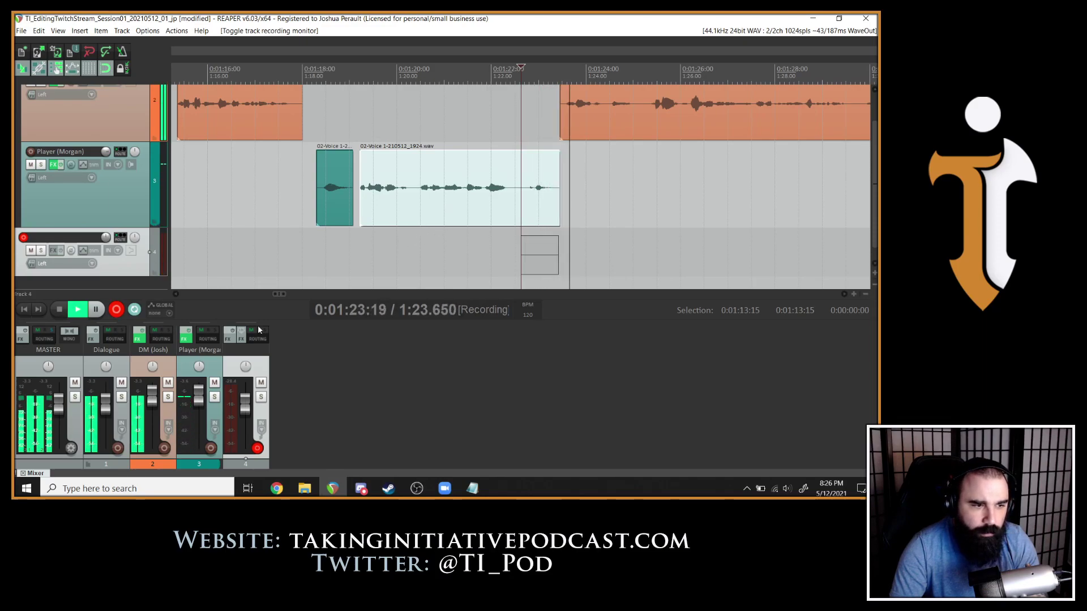
pyautogui.click(583, 321)
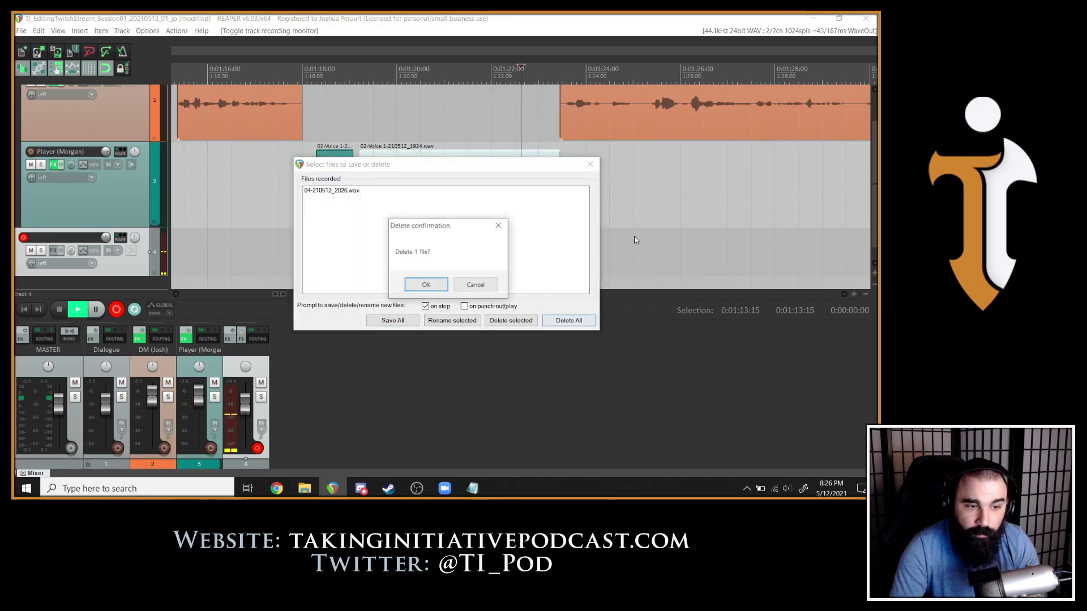
pyautogui.click(426, 285)
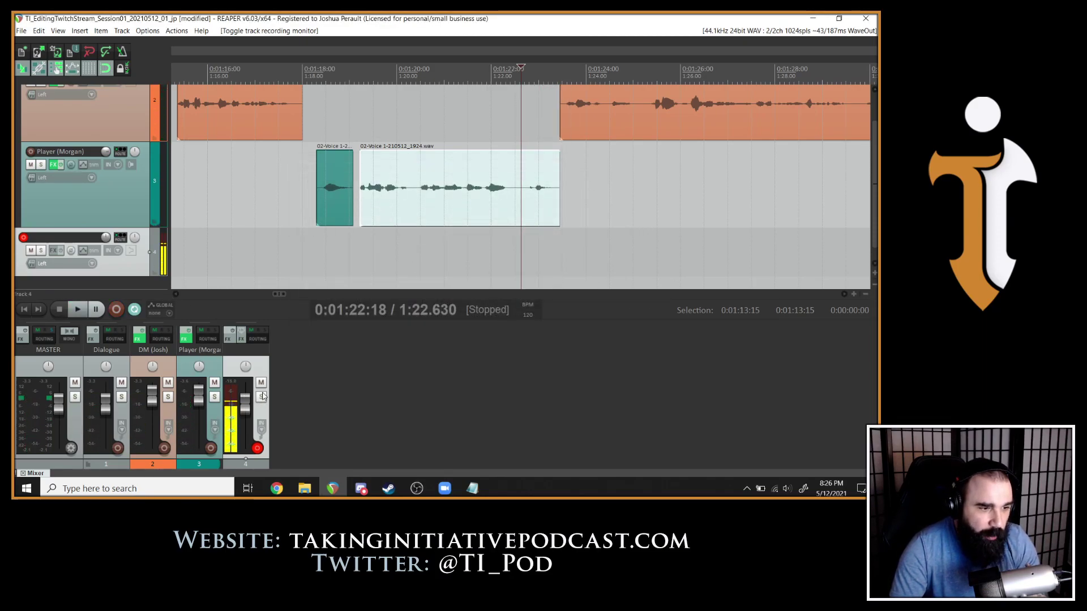
# Record a replacement word from about 1:22.6 with the new track soloed, save the take, and unsolo the track.
pyautogui.click(261, 397)
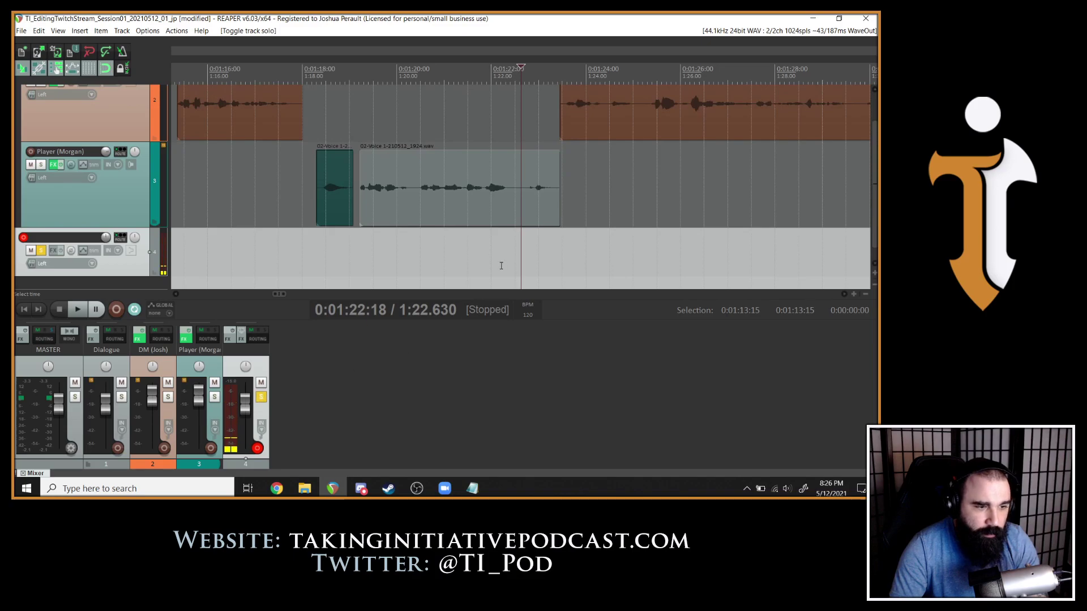
pyautogui.click(115, 310)
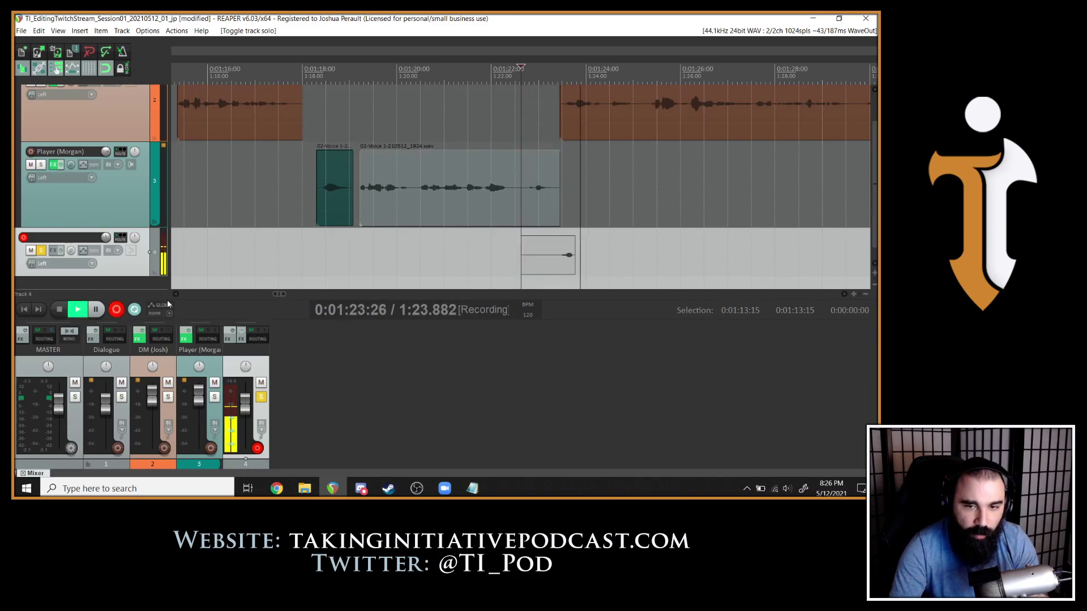
pyautogui.press('space')
pyautogui.press('Return')
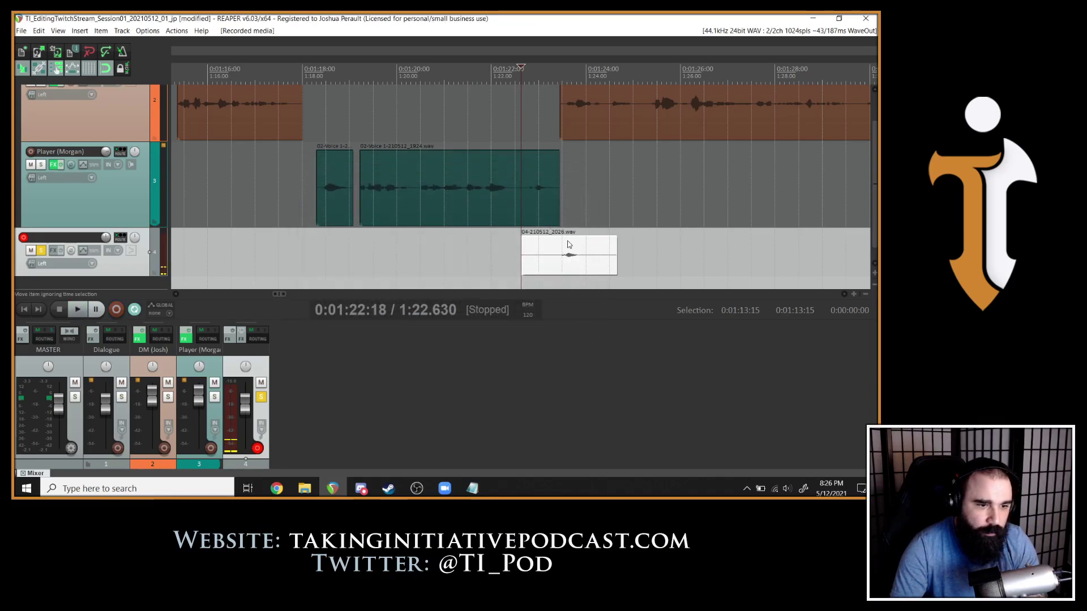
pyautogui.moveTo(575, 251)
pyautogui.mouseDown()
pyautogui.moveTo(555, 251)
pyautogui.moveTo(578, 250)
pyautogui.mouseUp()
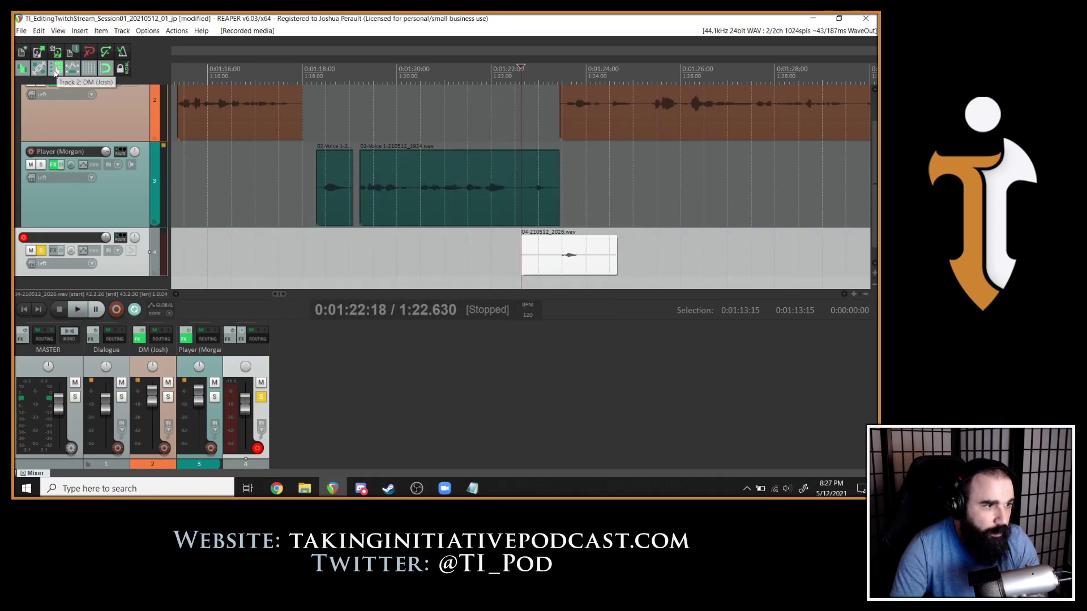
pyautogui.click(42, 251)
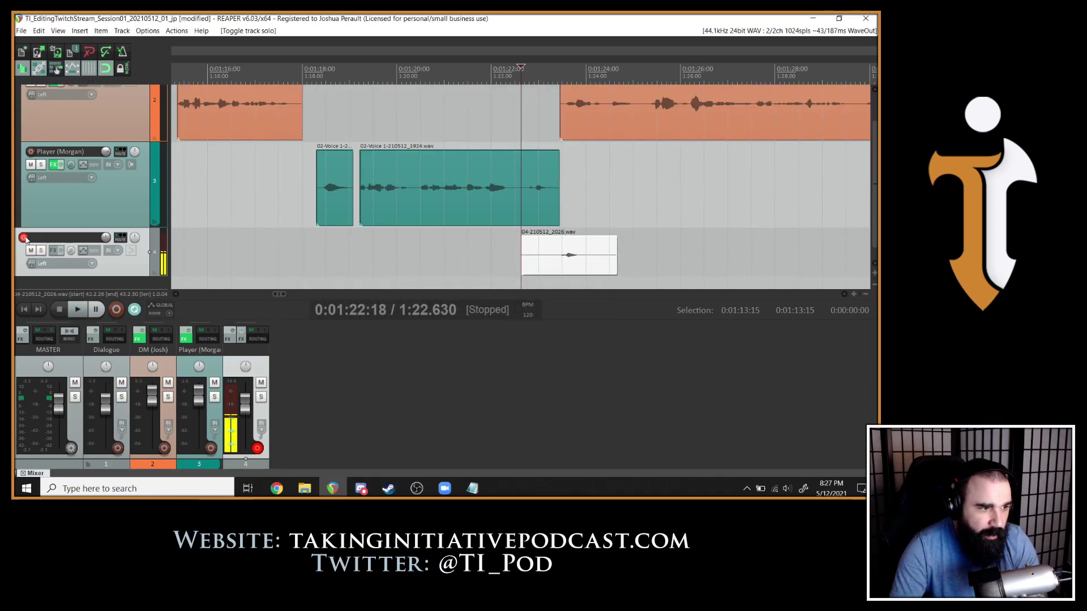
# Replace the Player's audio after about 1:22.6 with the new recording, starting it at about 1:22.4 on the Player track, and play it back.
pyautogui.click(546, 225)
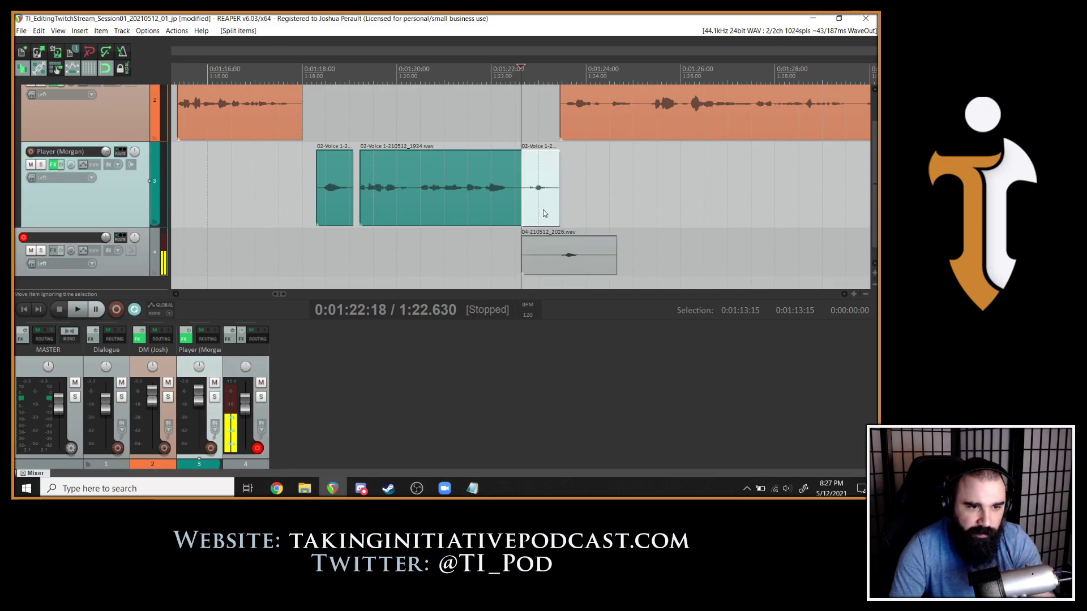
pyautogui.moveTo(570, 260); pyautogui.dragTo(511, 199)
pyautogui.click(467, 193)
pyautogui.press('space')
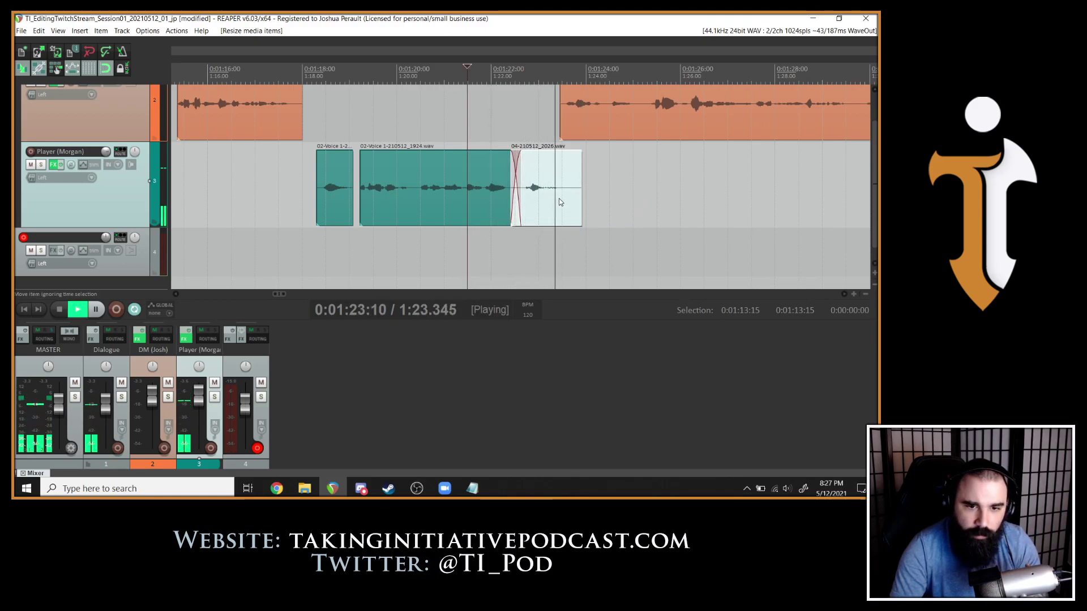
pyautogui.press('space')
# Trim the new recording's end to about 1:23.5, add a fade-out of about 0.17 seconds, and play the transition.
pyautogui.click(532, 193)
pyautogui.scroll(4, 691, 185)
pyautogui.press('space')
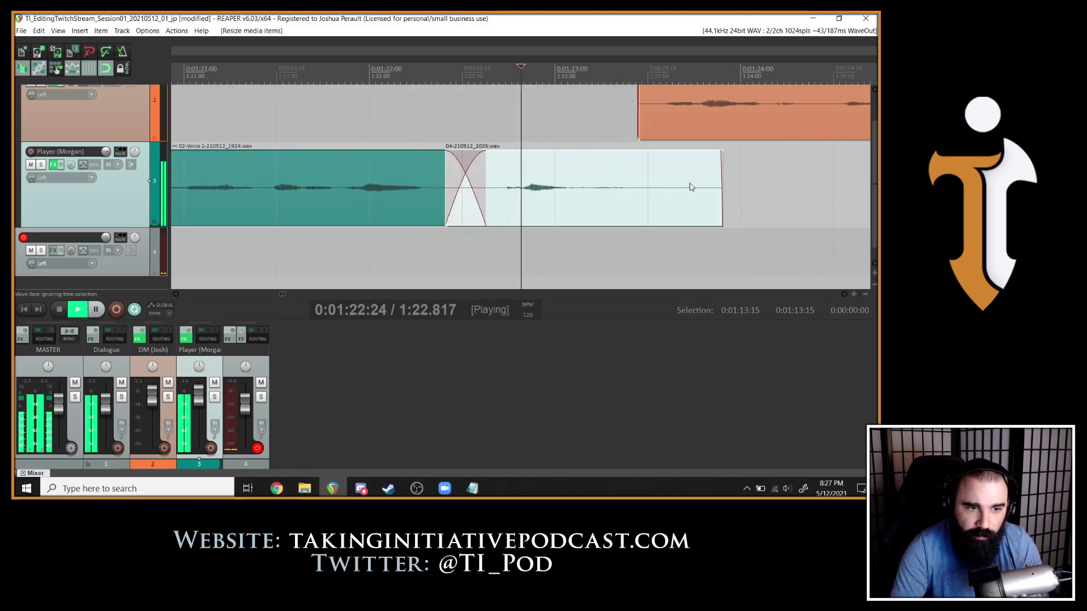
pyautogui.press('space')
pyautogui.moveTo(724, 202); pyautogui.dragTo(644, 203)
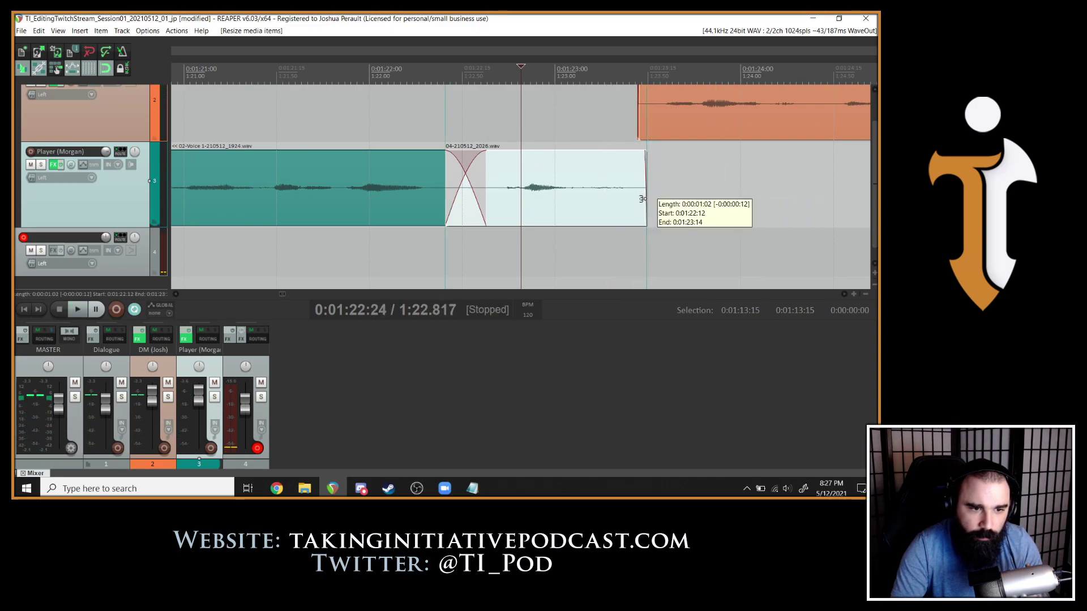
pyautogui.moveTo(640, 154); pyautogui.dragTo(612, 156)
pyautogui.click(459, 180)
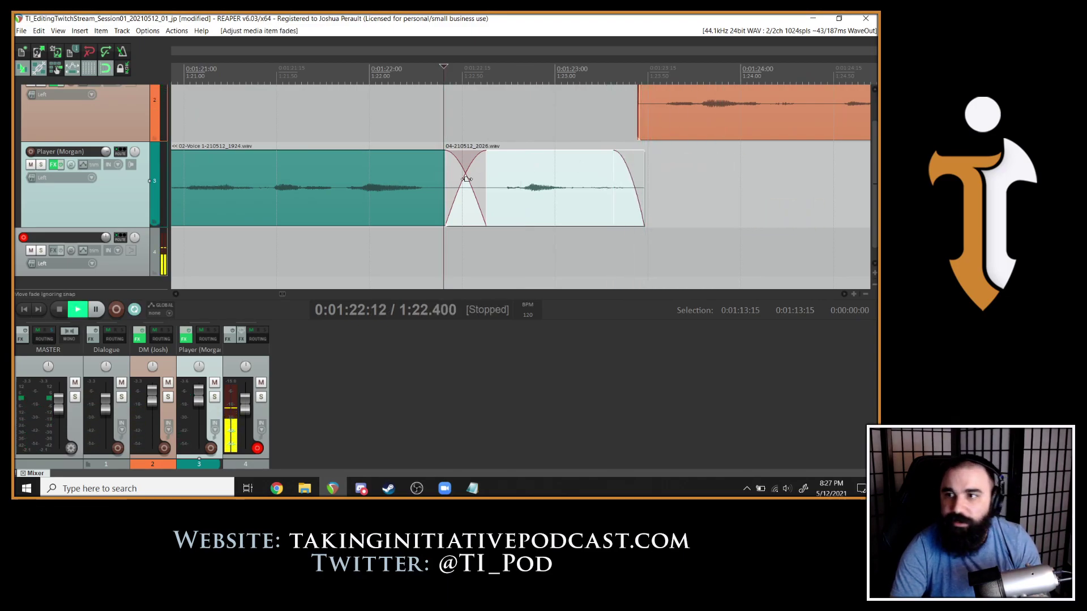
pyautogui.press('space')
pyautogui.click(332, 193)
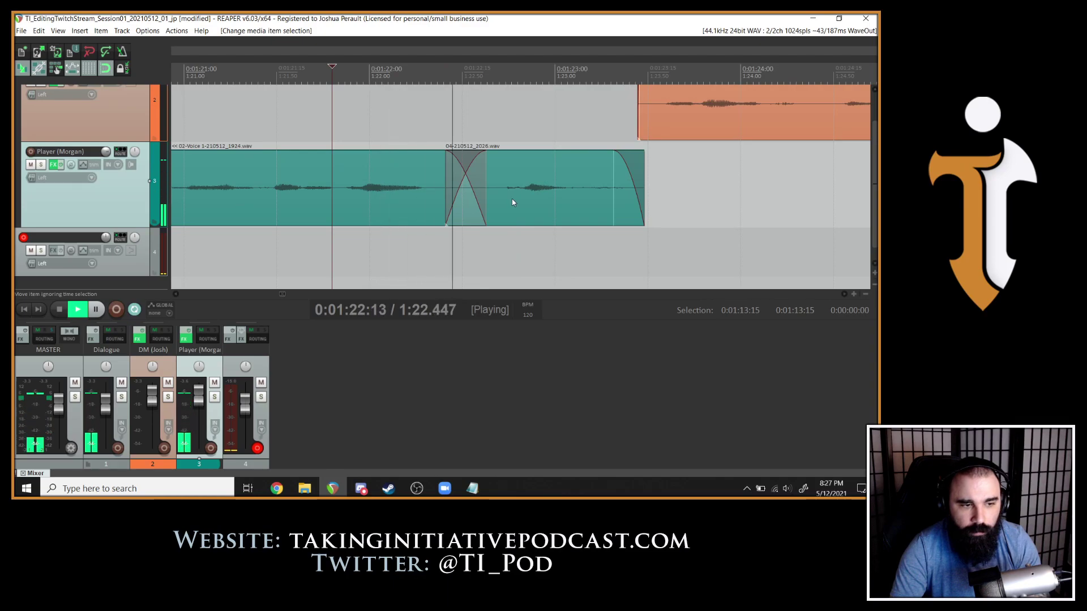
pyautogui.press('space')
# Move the new recording about 0.1 seconds later, to about 1:22.5, and play through into the DM's next clip.
pyautogui.moveTo(548, 187); pyautogui.dragTo(566, 180)
pyautogui.click(341, 184)
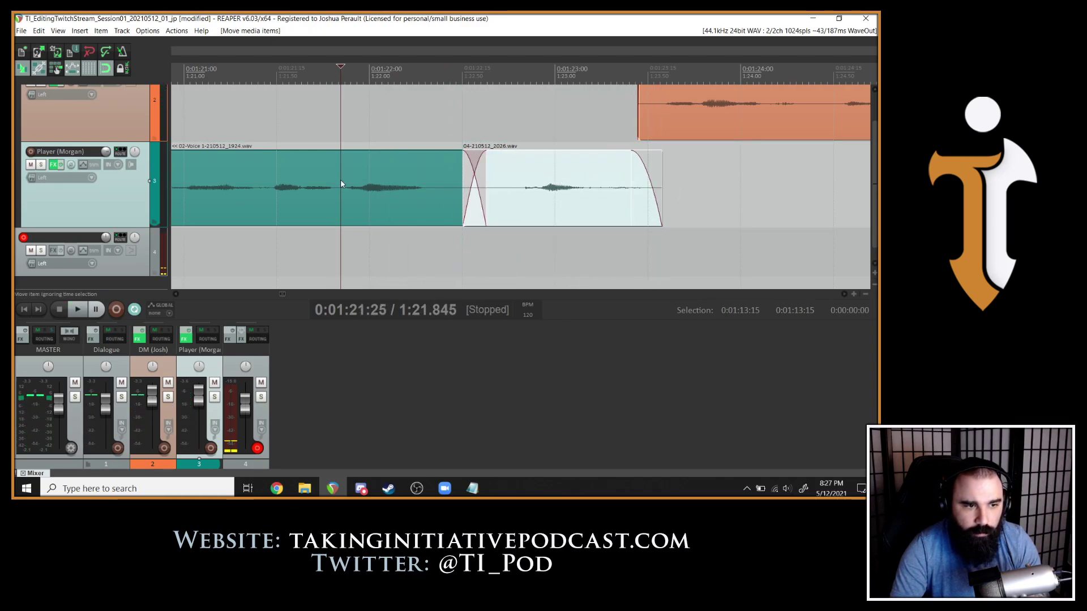
pyautogui.click(341, 184)
pyautogui.press('space')
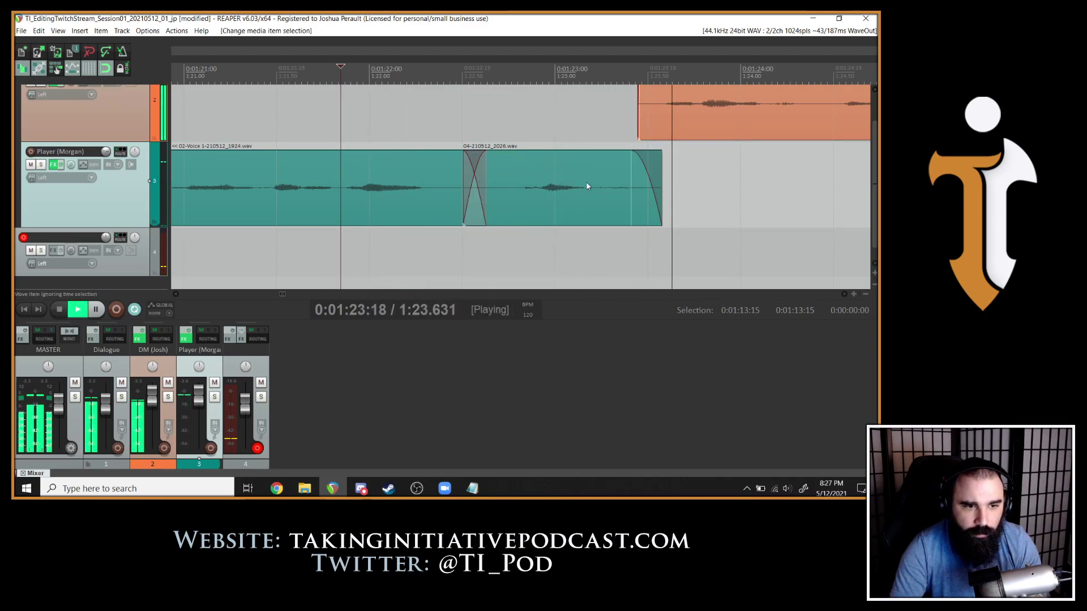
pyautogui.scroll(-4, 587, 187)
pyautogui.press('space')
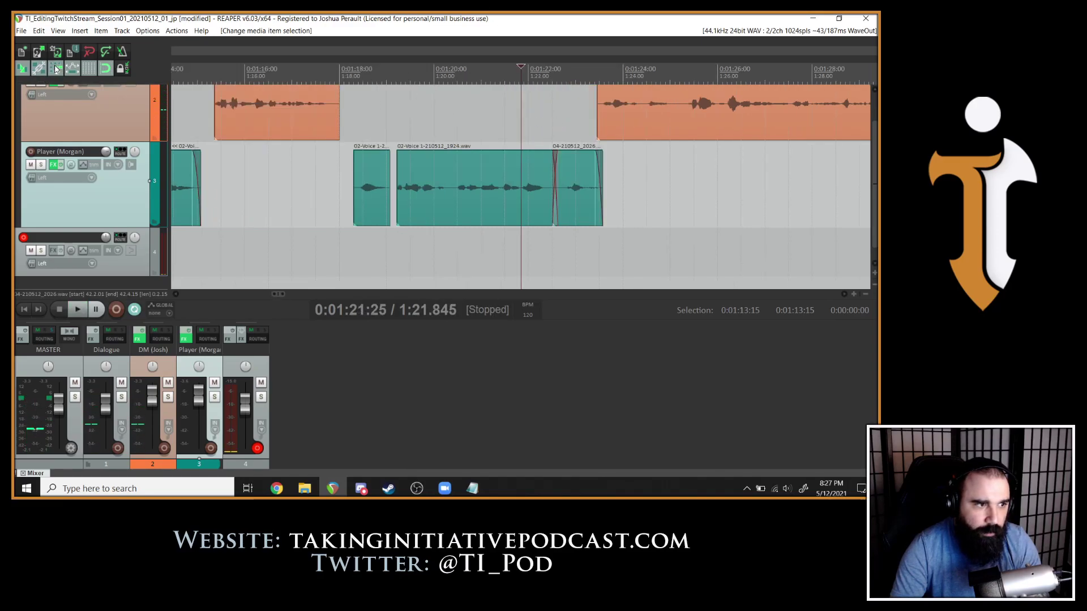
# Delete the temporary recording track, move the DM's next clip to start at about 1:23.7, and play the transition.
pyautogui.click(138, 259)
pyautogui.press('Delete')
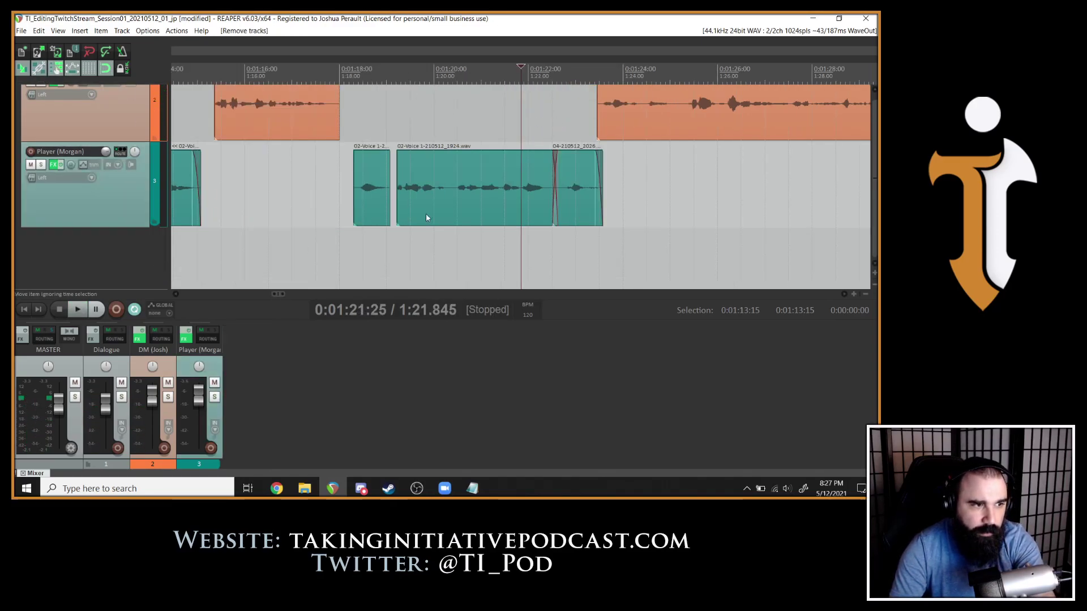
pyautogui.moveTo(694, 121); pyautogui.dragTo(703, 119)
pyautogui.click(549, 113)
pyautogui.press('space')
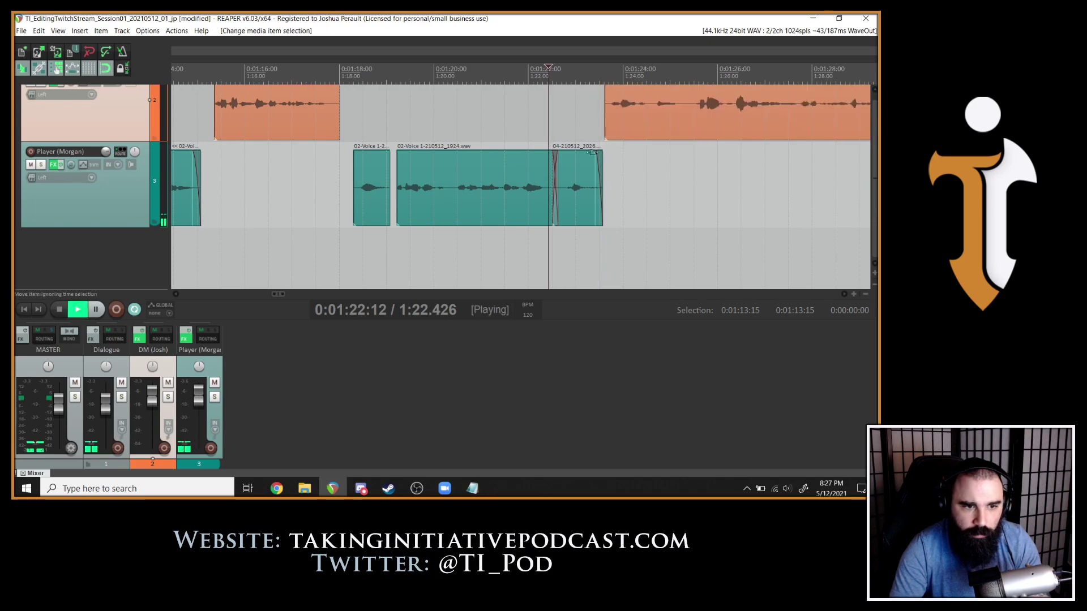
pyautogui.moveTo(633, 117); pyautogui.dragTo(649, 118)
pyautogui.press('space')
pyautogui.press('space')
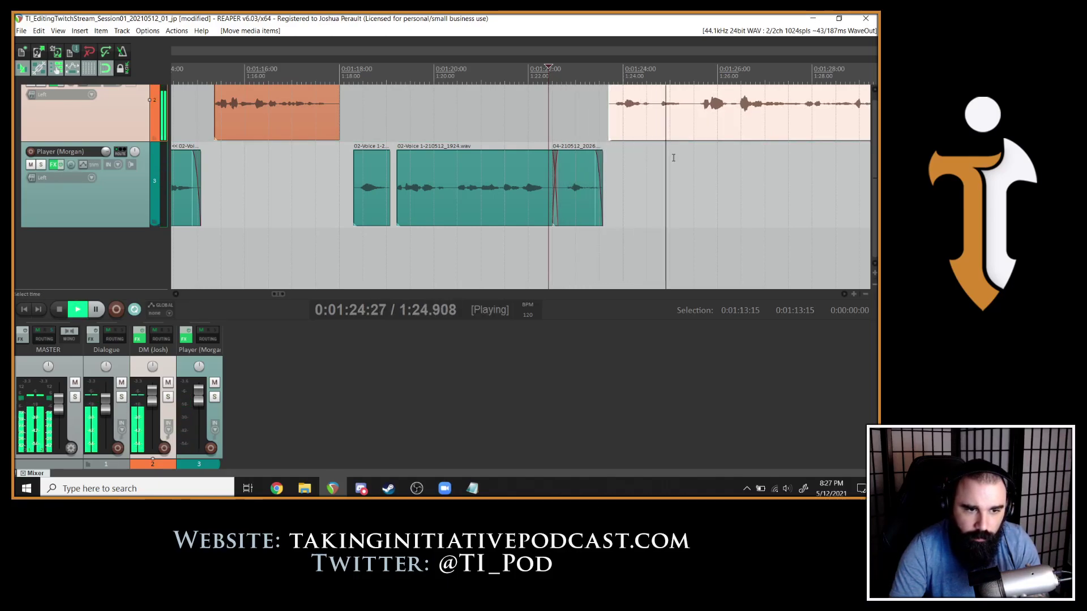
# Cut about 0.26 seconds of pause from the DM's clip at about 1:25.3, close the gap, and play across the cut.
pyautogui.scroll(2, 673, 158)
pyautogui.click(663, 136)
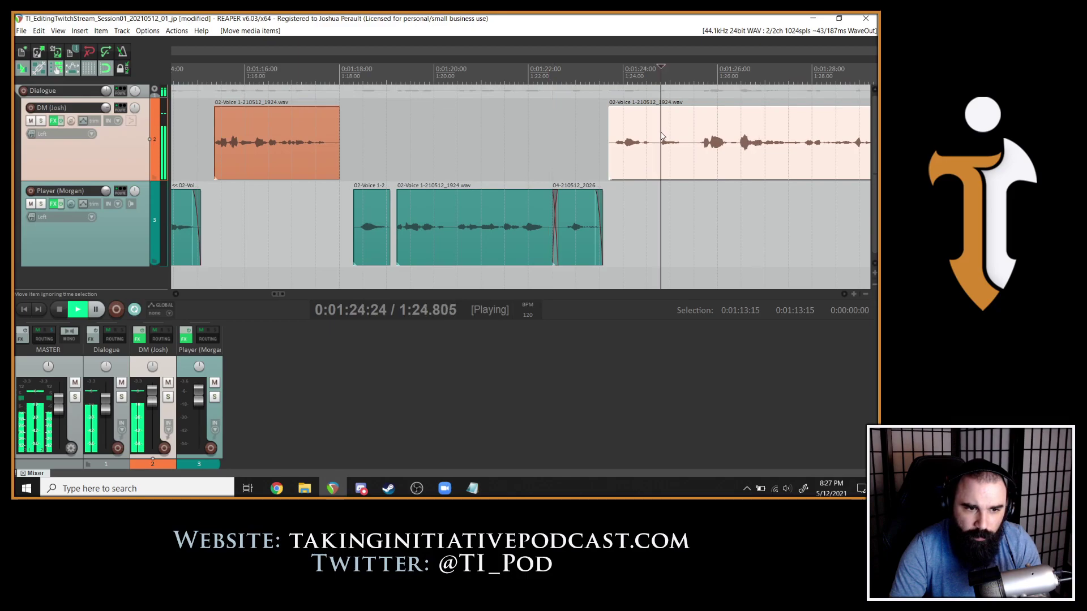
pyautogui.scroll(3, 678, 124)
pyautogui.click(397, 143)
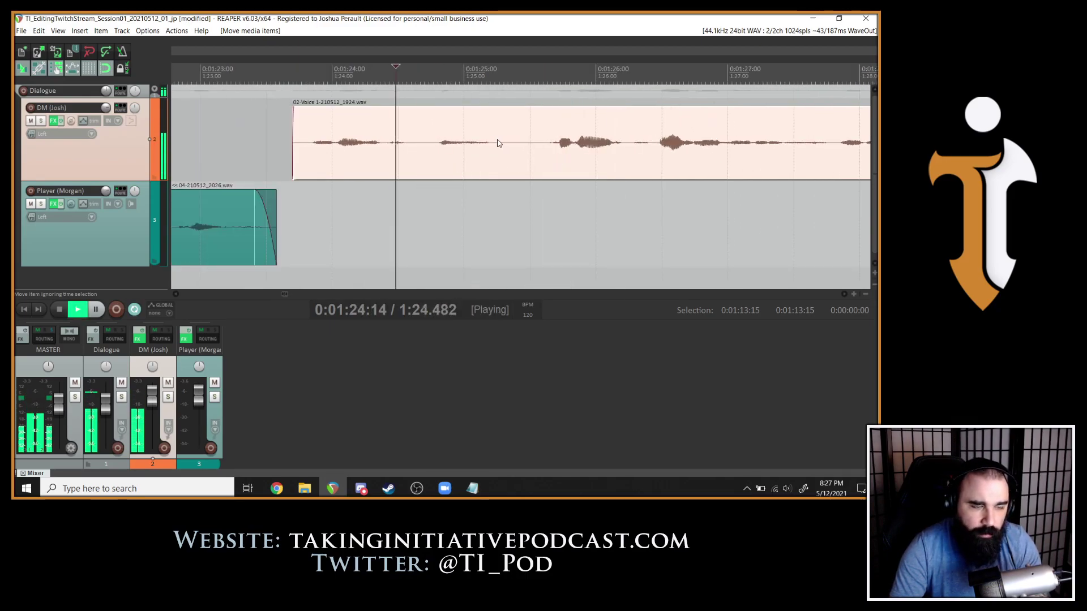
pyautogui.press('space')
pyautogui.click(521, 145)
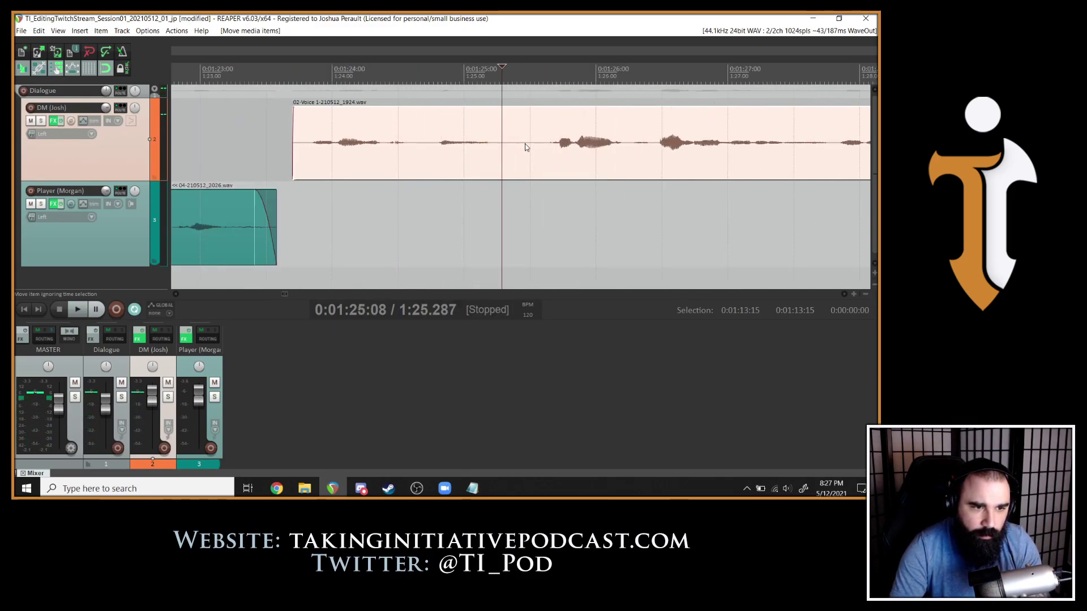
pyautogui.press('s')
pyautogui.click(536, 148)
pyautogui.press('s')
pyautogui.press('space')
pyautogui.click(523, 148)
pyautogui.press('Delete')
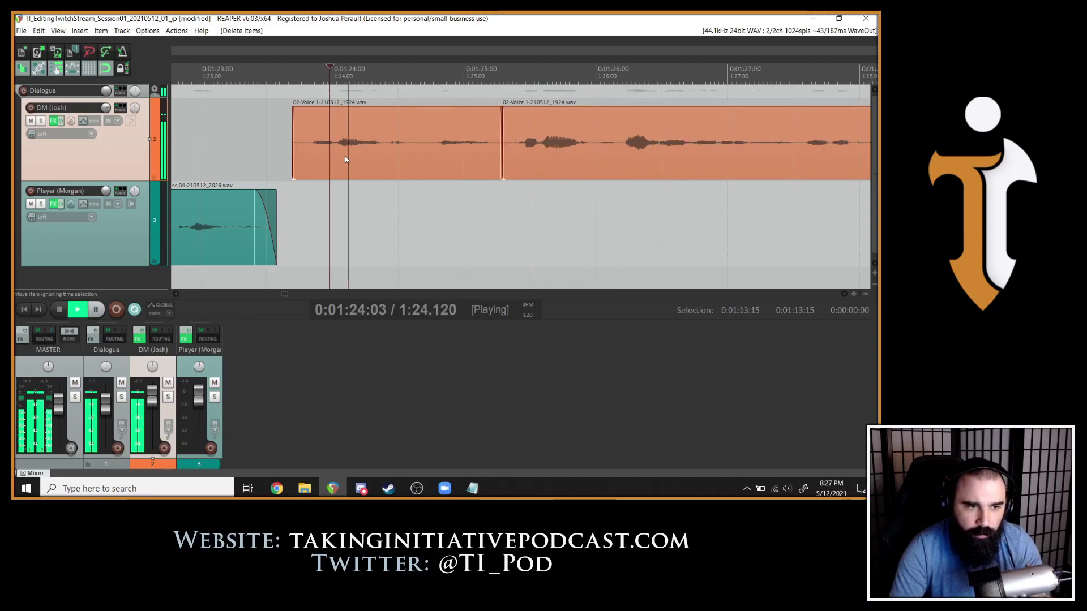
pyautogui.scroll(-2, 602, 156)
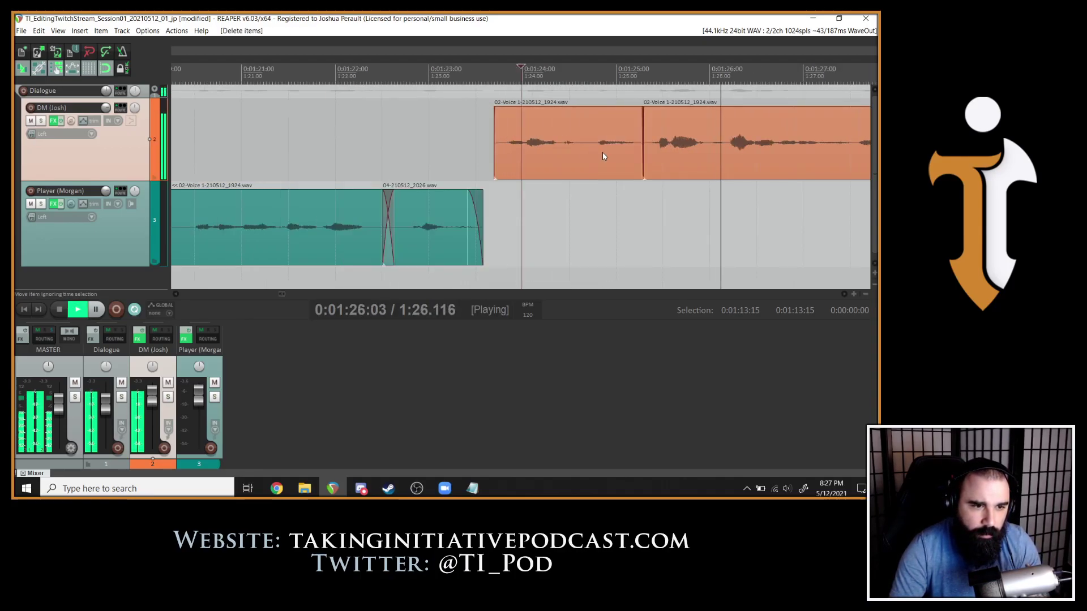
pyautogui.click(682, 147)
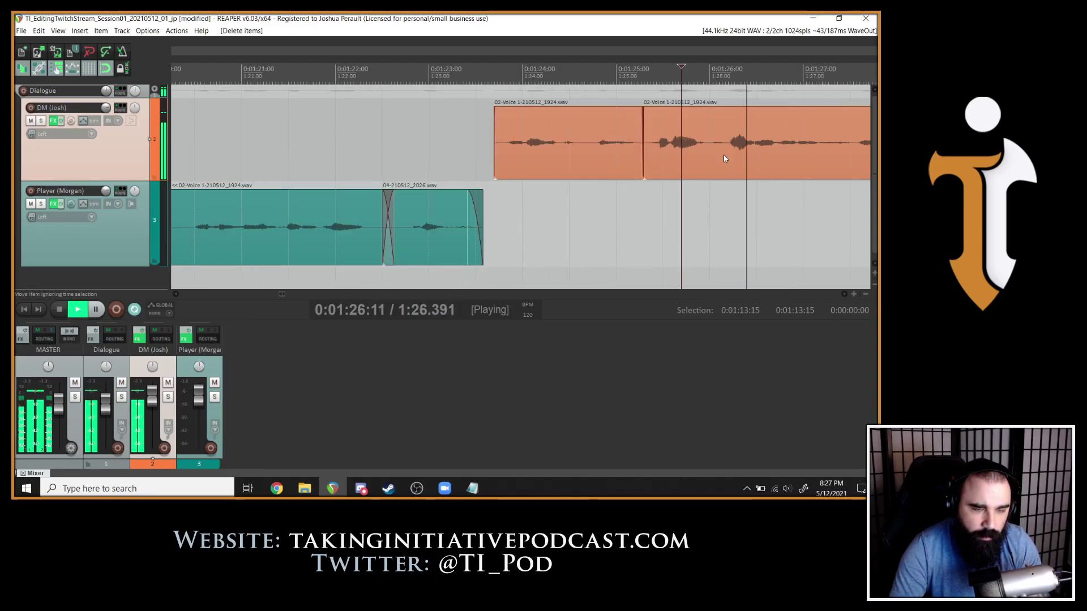
# Cut about 0.4 seconds of pause from the DM's clip at about 1:30.6, close the gap, and play it back.
pyautogui.scroll(-2, 657, 180)
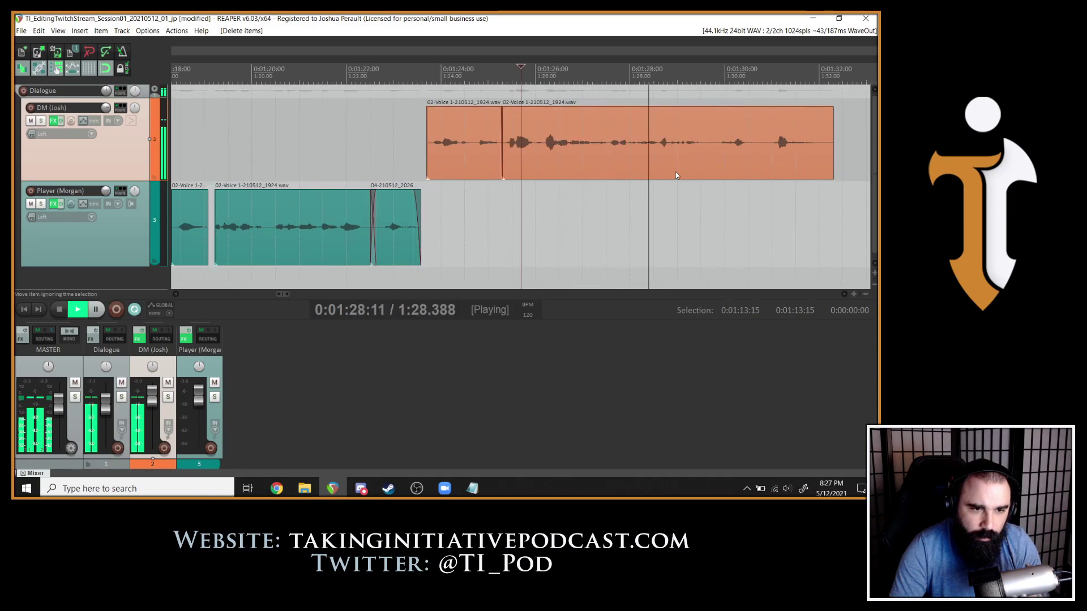
pyautogui.click(752, 144)
pyautogui.press('s')
pyautogui.press('space')
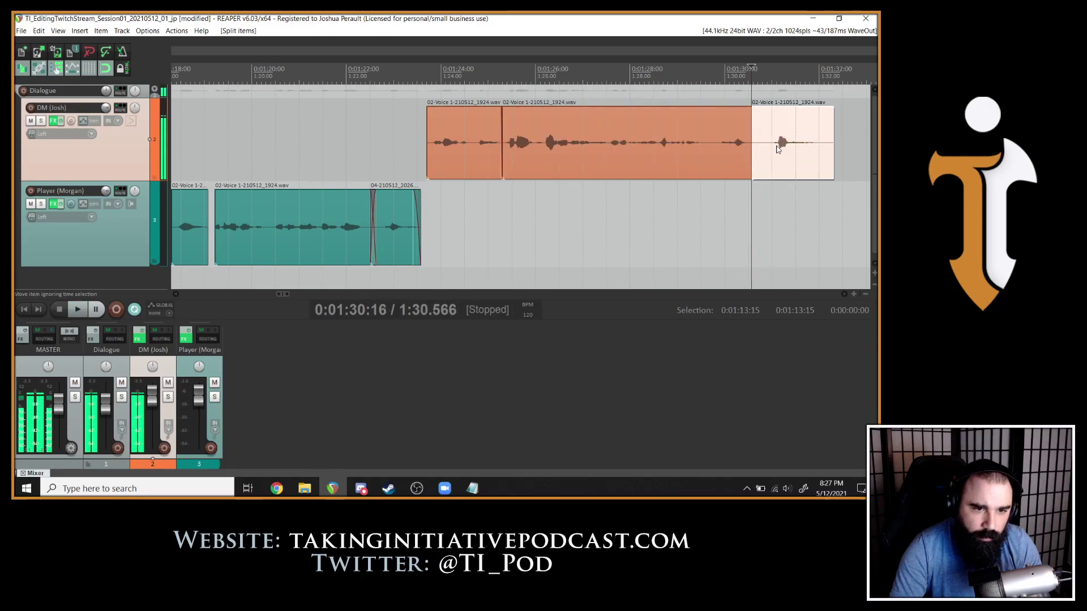
pyautogui.click(769, 143)
pyautogui.press('s')
pyautogui.press('Delete')
pyautogui.click(672, 145)
pyautogui.press('space')
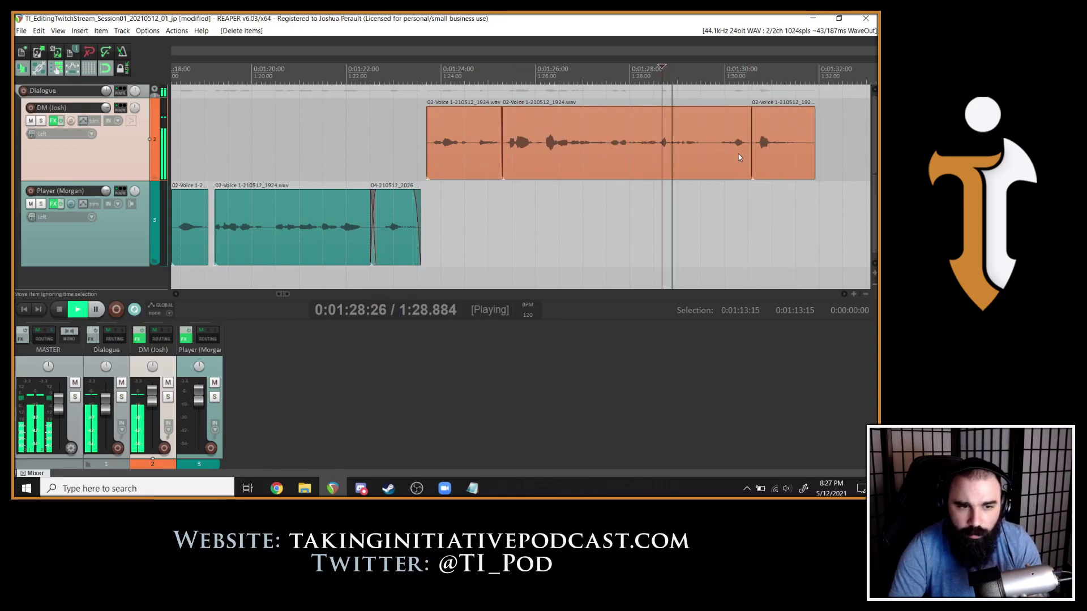
# Listen to the end of the DM's line around the 1:30.6 cut, replaying from about 1:29.2 and 1:28.0.
pyautogui.click(699, 140)
pyautogui.scroll(4, 701, 141)
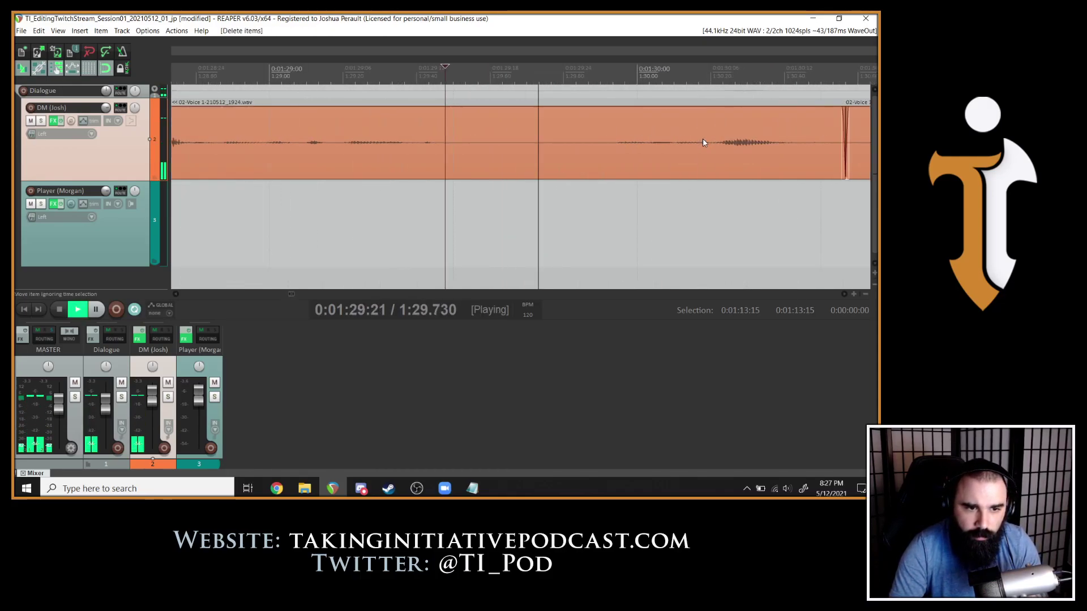
pyautogui.press('space')
pyautogui.click(355, 158)
pyautogui.press('space')
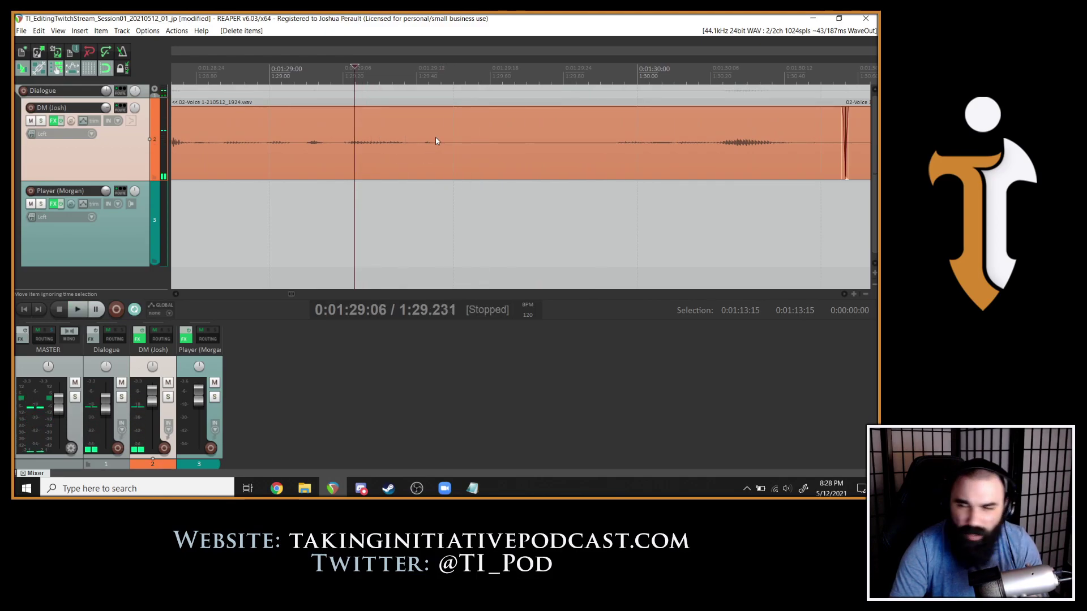
pyautogui.scroll(-4, 439, 138)
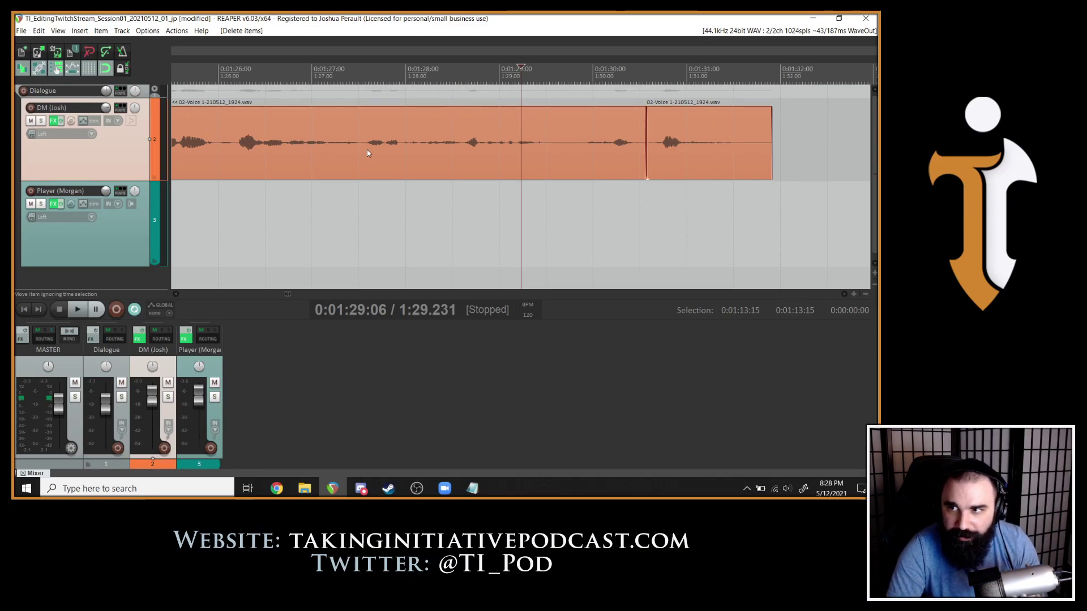
pyautogui.click(401, 150)
pyautogui.press('space')
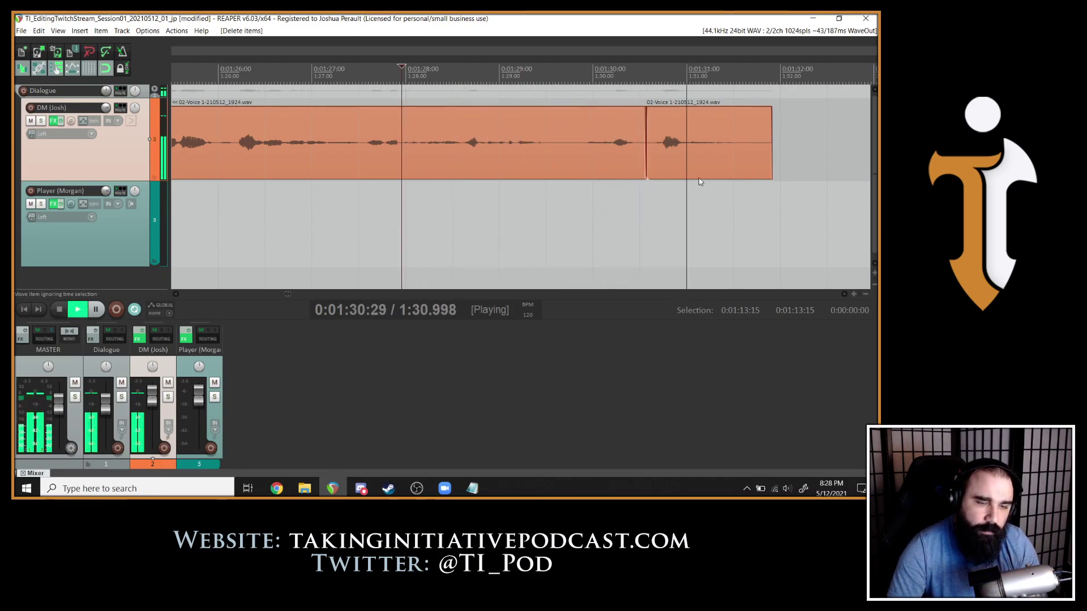
pyautogui.scroll(-2, 745, 150)
pyautogui.press('space')
pyautogui.scroll(-2, 670, 154)
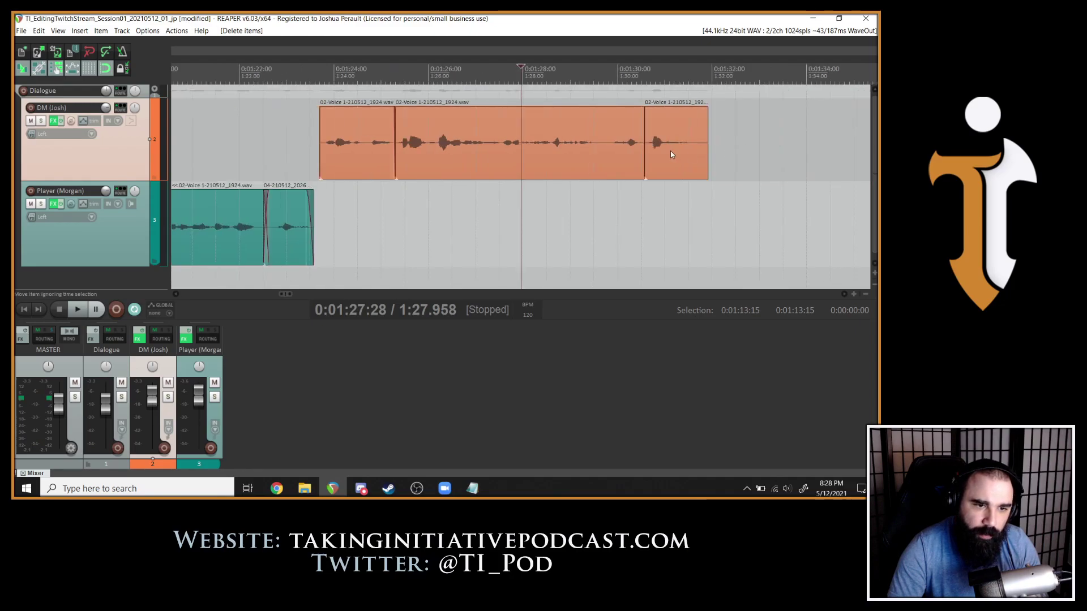
# Split the DM's last clip at about 1:30.98 and crossfade the two parts from about 1:30.85 to 1:31.27.
pyautogui.click(671, 149)
pyautogui.scroll(5, 674, 149)
pyautogui.click(456, 146)
pyautogui.press('space')
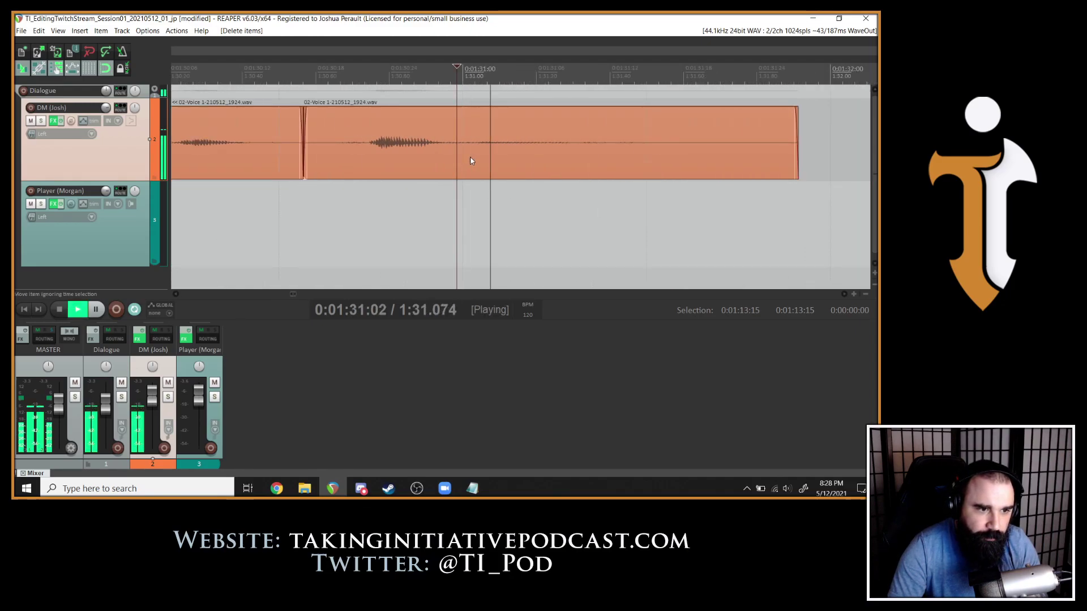
pyautogui.press('space')
pyautogui.press('s')
pyautogui.moveTo(455, 159); pyautogui.dragTo(407, 149)
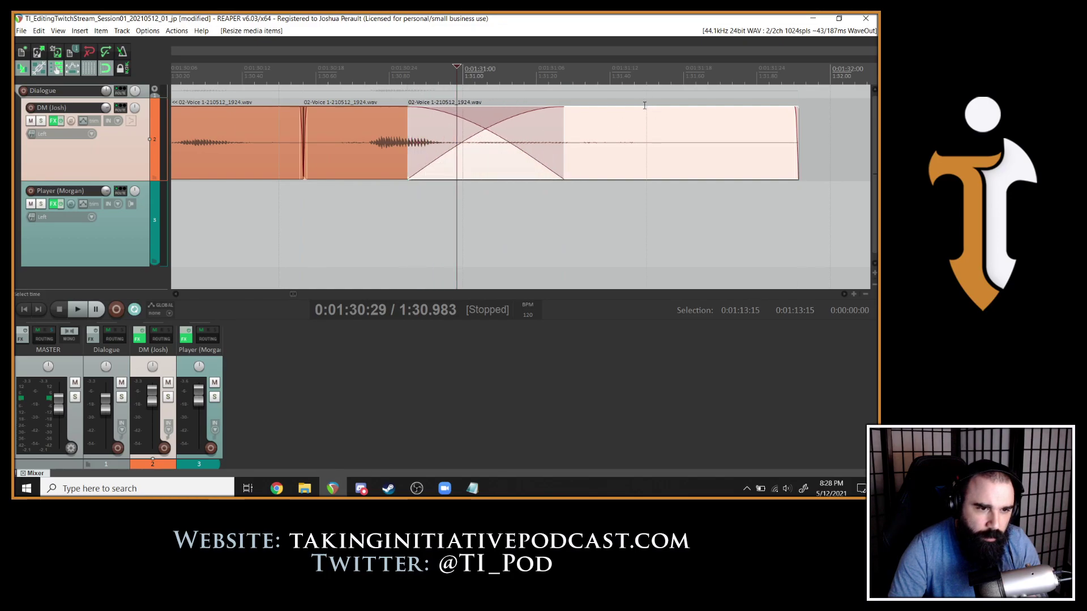
# Raise the split-off tail's volume by about 3.3 dB and shift its crossfade later to start at about 1:30.93.
pyautogui.moveTo(643, 107); pyautogui.dragTo(643, 103)
pyautogui.click(335, 141)
pyautogui.press('space')
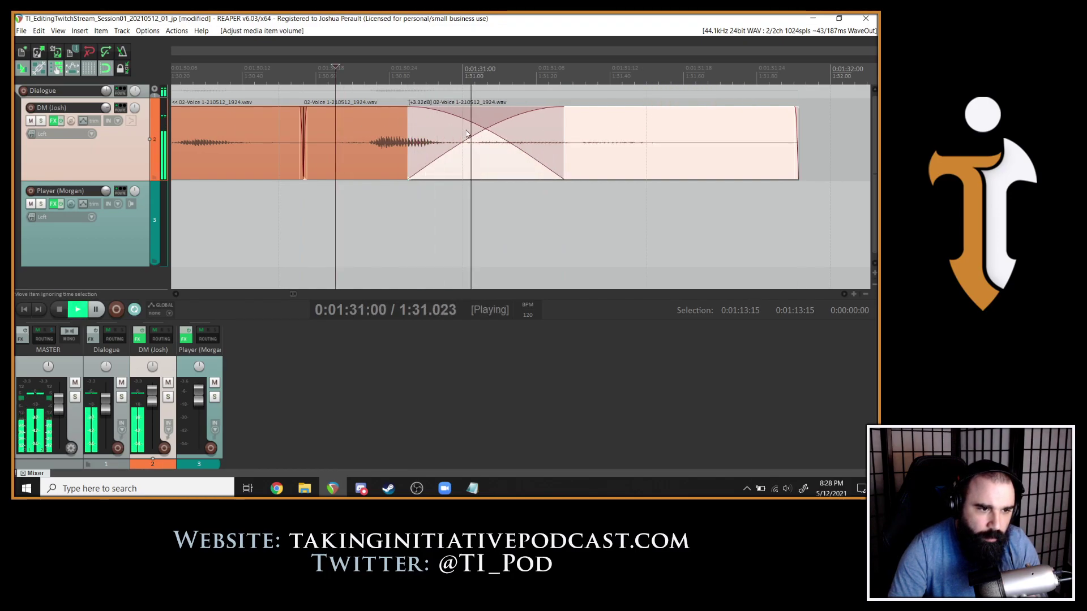
pyautogui.moveTo(521, 126); pyautogui.dragTo(549, 127)
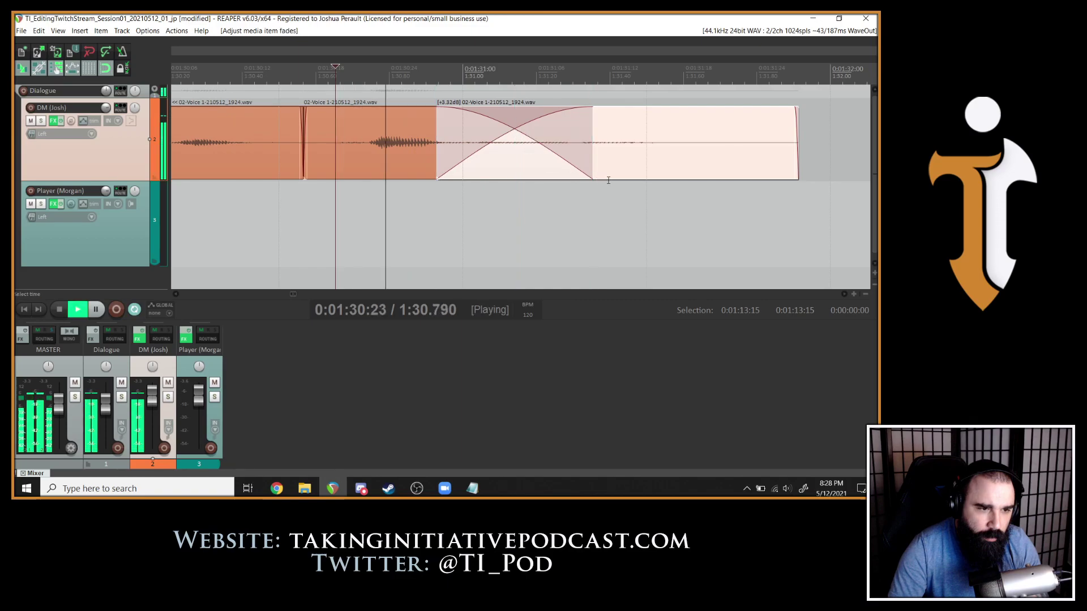
# Play the end of the DM's closing line from about 1:28.4.
pyautogui.scroll(-8, 612, 172)
pyautogui.press('Home')
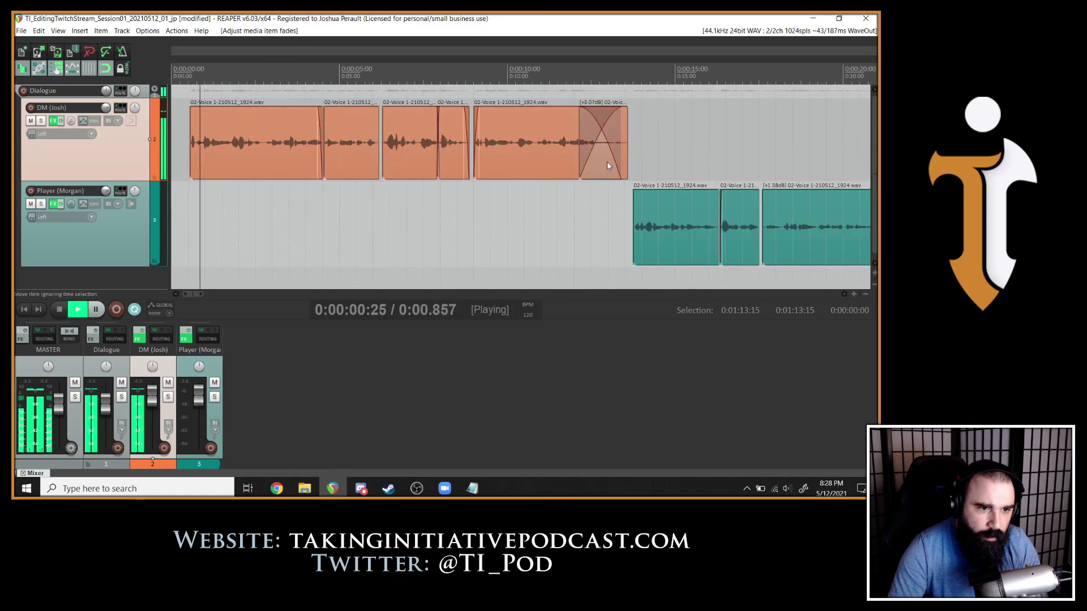
pyautogui.press('End')
pyautogui.click(579, 161)
pyautogui.press('space')
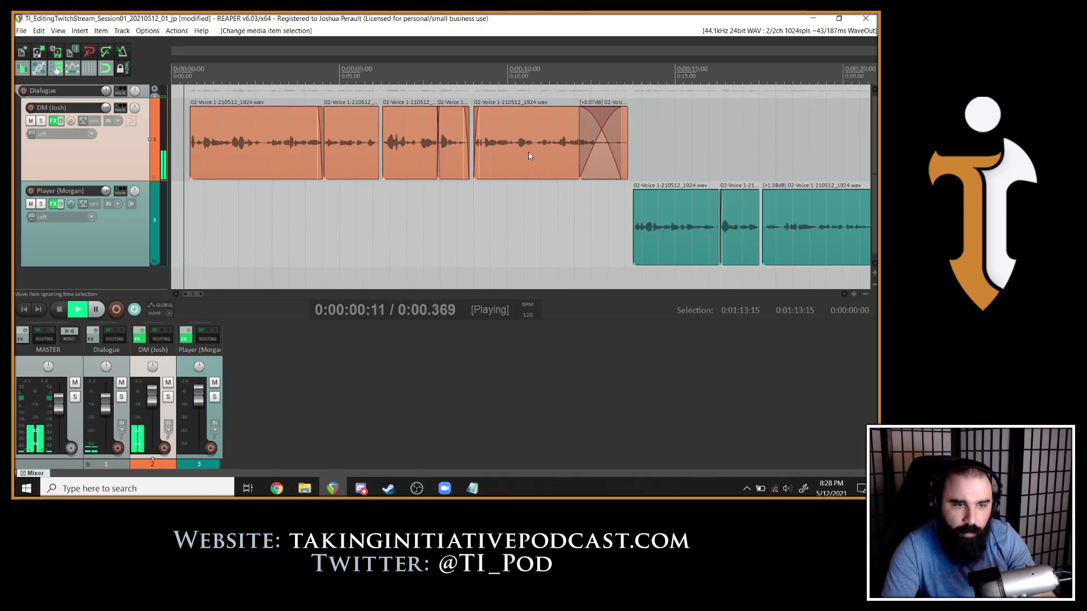
pyautogui.press('space')
pyautogui.scroll(-3, 649, 147)
pyautogui.scroll(-2, 650, 147)
pyautogui.press('space')
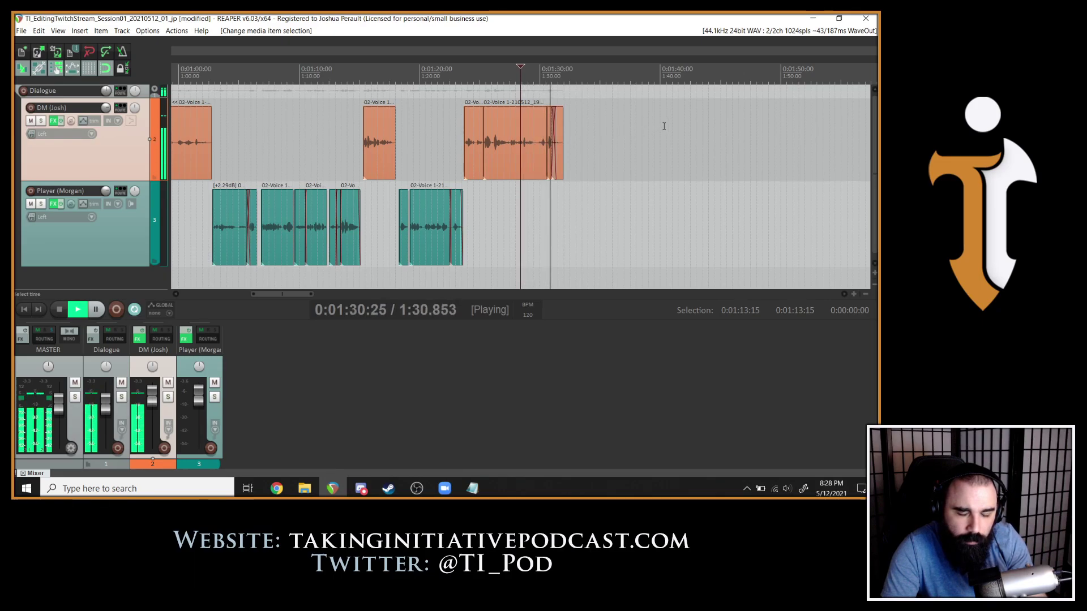
# Save the project and play the edited dialogue from the beginning.
pyautogui.press('space')
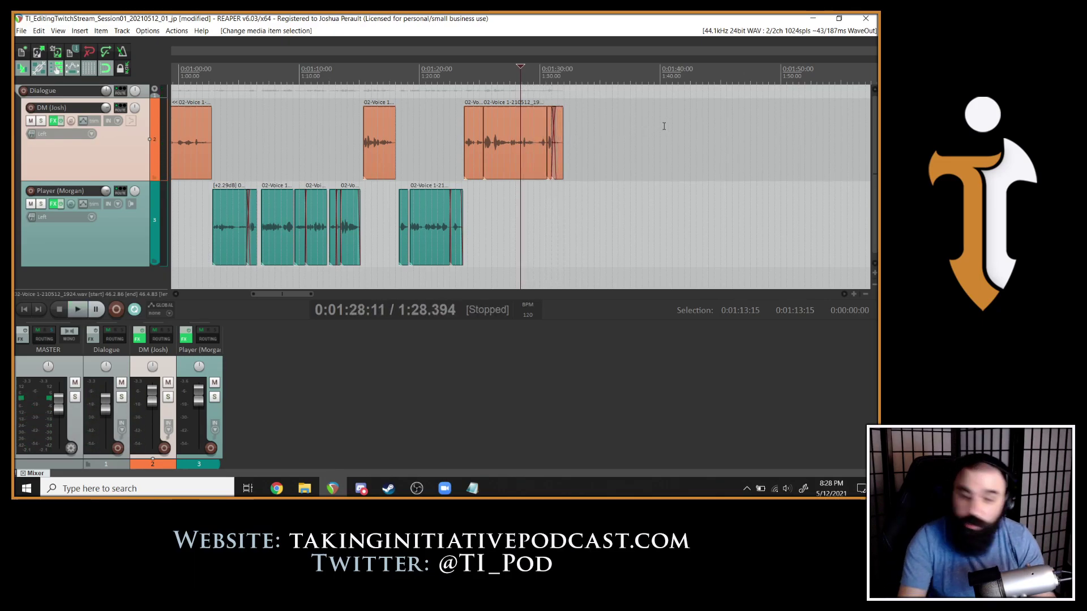
pyautogui.press('Home')
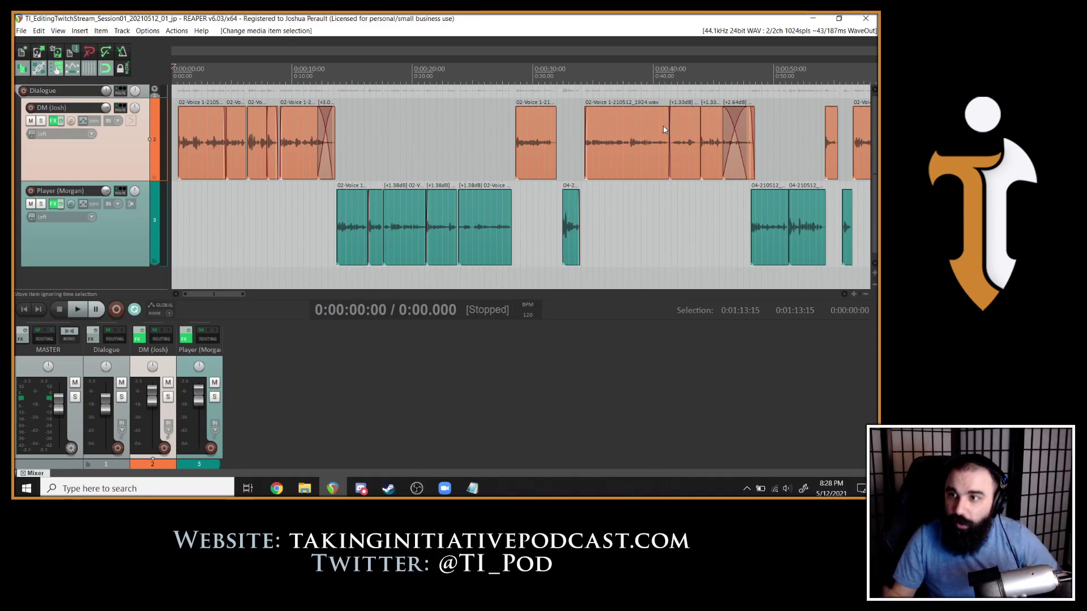
pyautogui.scroll(-5, 664, 126)
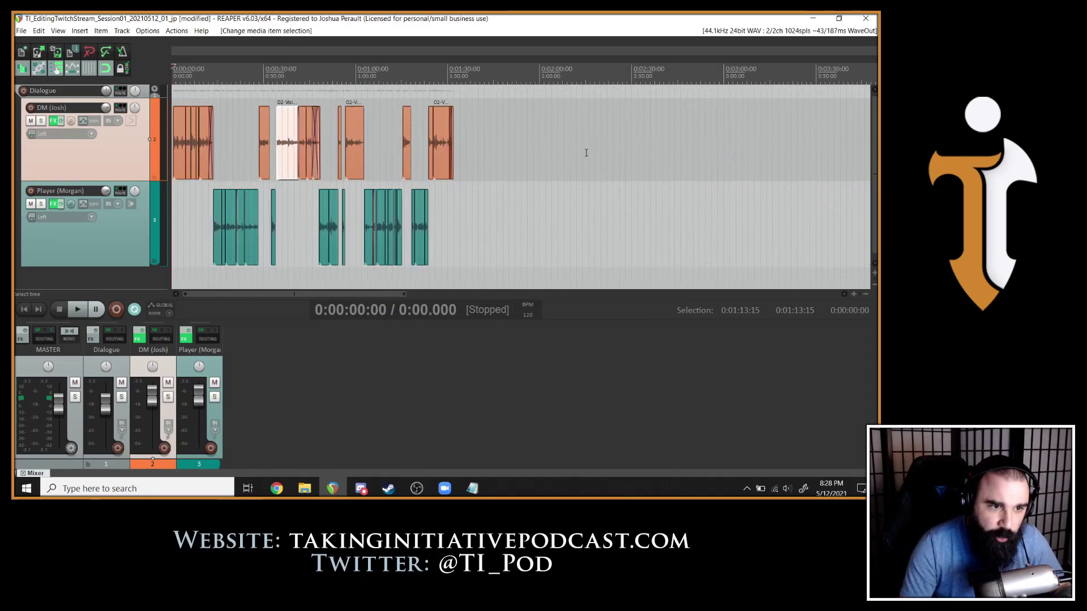
pyautogui.click(491, 213)
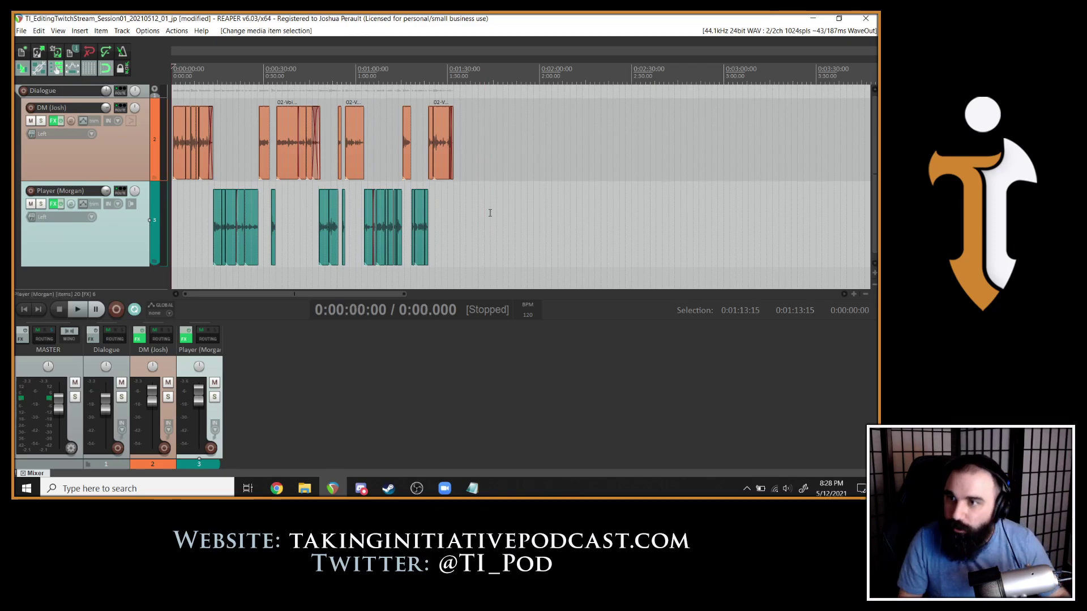
pyautogui.press('space')
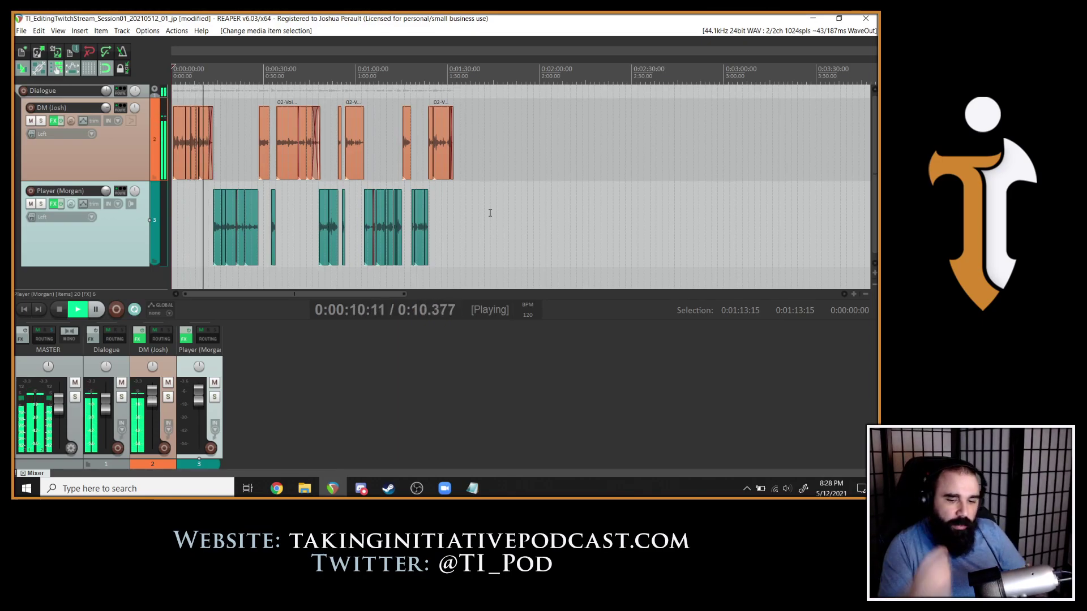
pyautogui.press('space')
pyautogui.press('space')
# Move the DM's third clip and everything after it about 0.07 seconds later, starting it at about 6.3 seconds, and listen onward.
pyautogui.scroll(10, 208, 131)
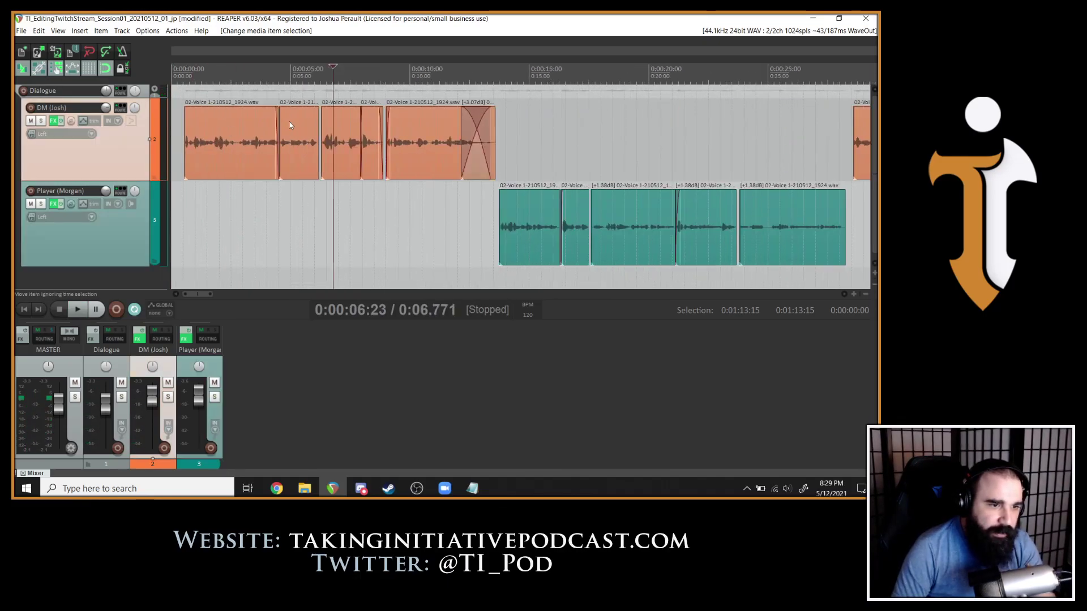
pyautogui.click(424, 129)
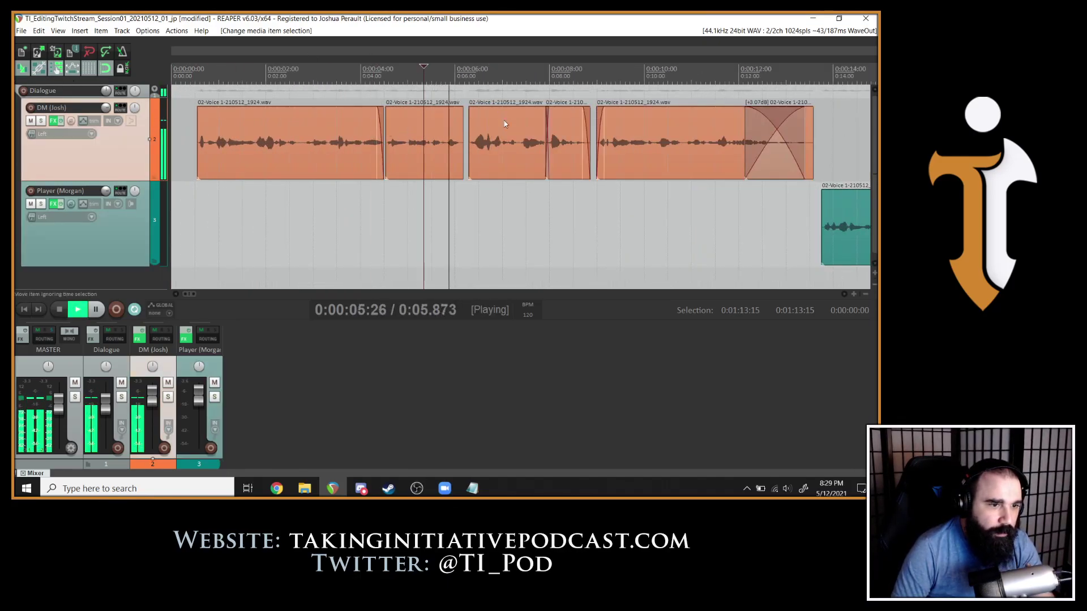
pyautogui.press('space')
pyautogui.click(496, 153)
pyautogui.moveTo(496, 152); pyautogui.dragTo(499, 151)
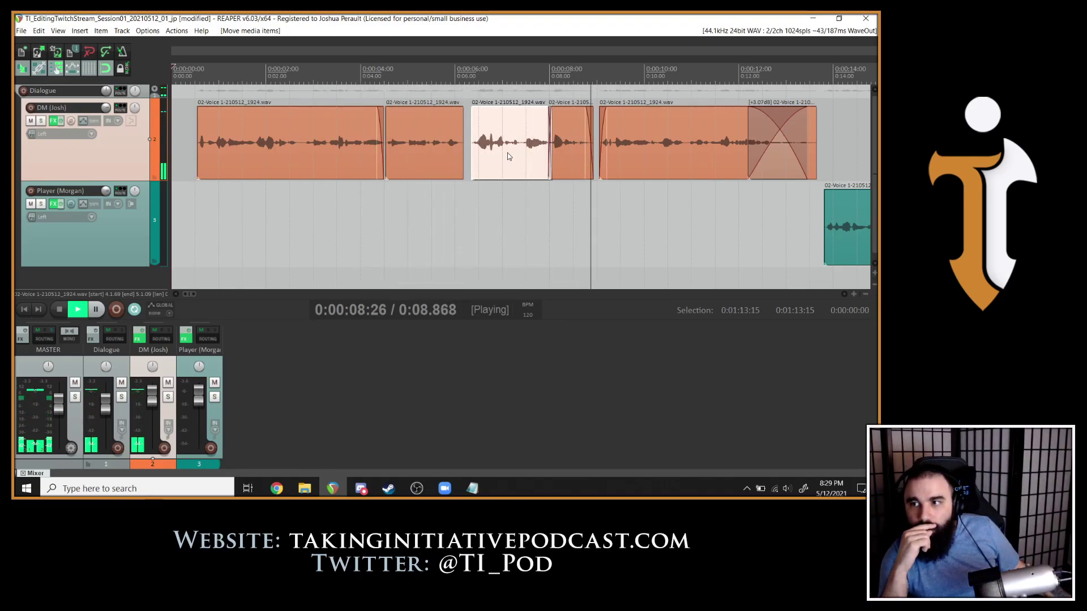
pyautogui.scroll(-4, 778, 223)
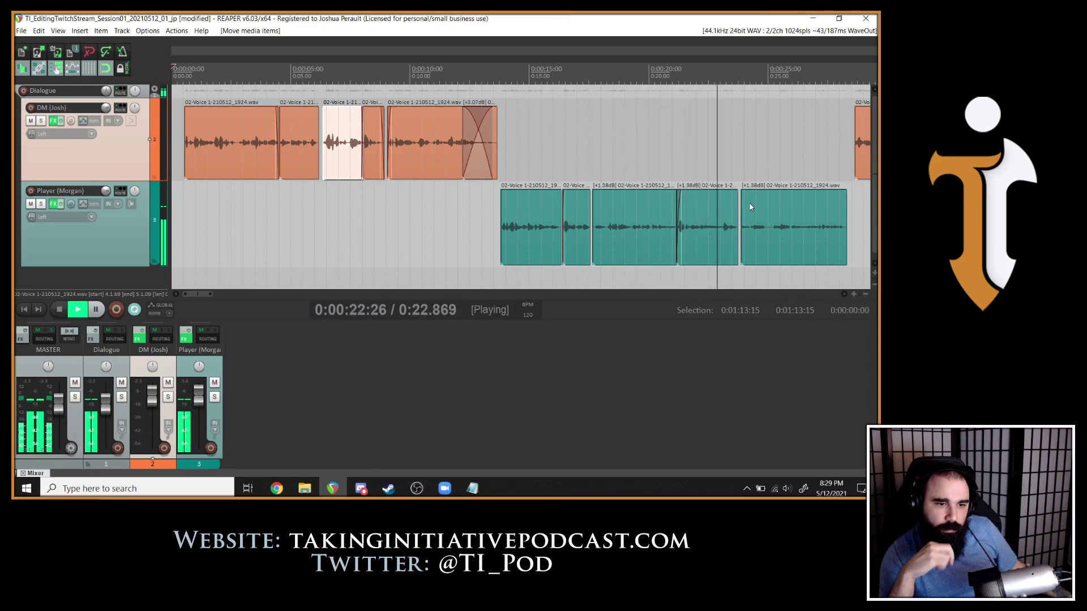
pyautogui.scroll(-1, 751, 207)
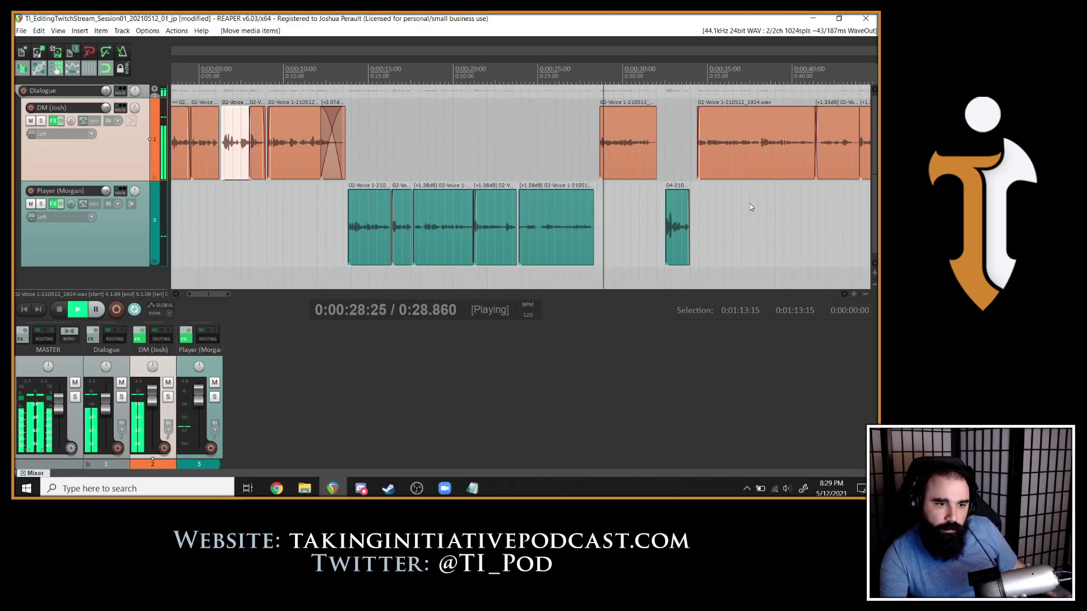
pyautogui.scroll(-1, 750, 207)
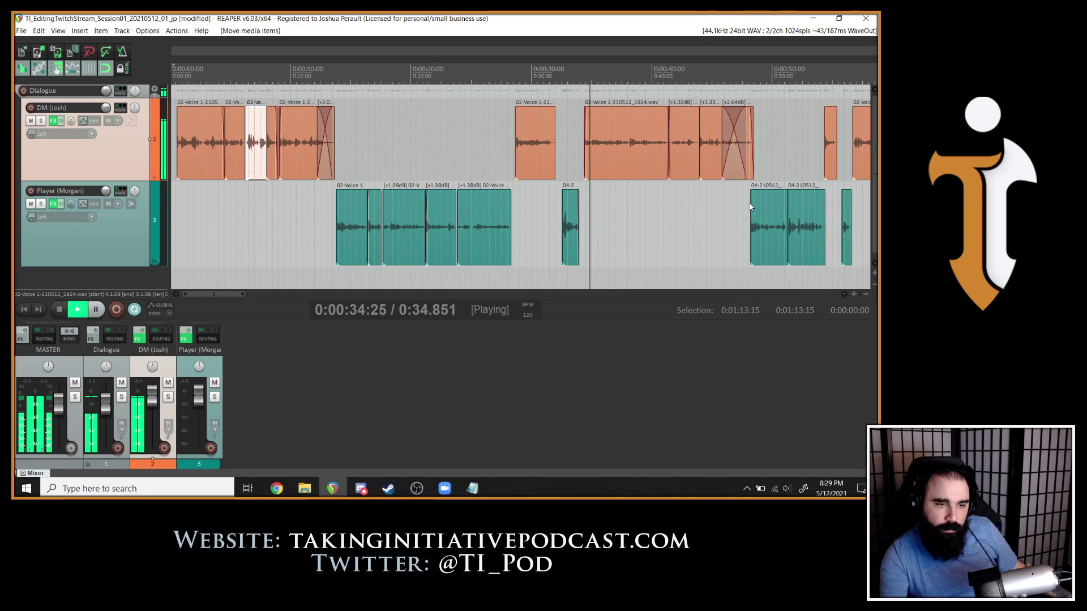
# Stop playback and move the DM's short clip and everything after it about 0.2 seconds earlier, starting it at about 54.1 seconds.
pyautogui.scroll(-1, 750, 207)
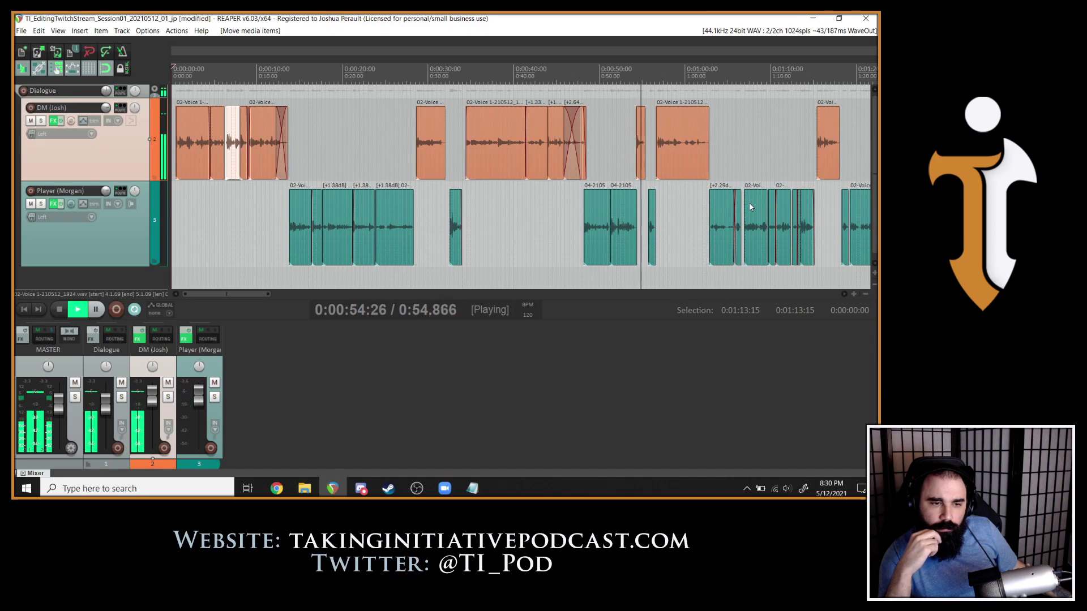
pyautogui.press('space')
pyautogui.click(623, 147)
pyautogui.scroll(6, 642, 150)
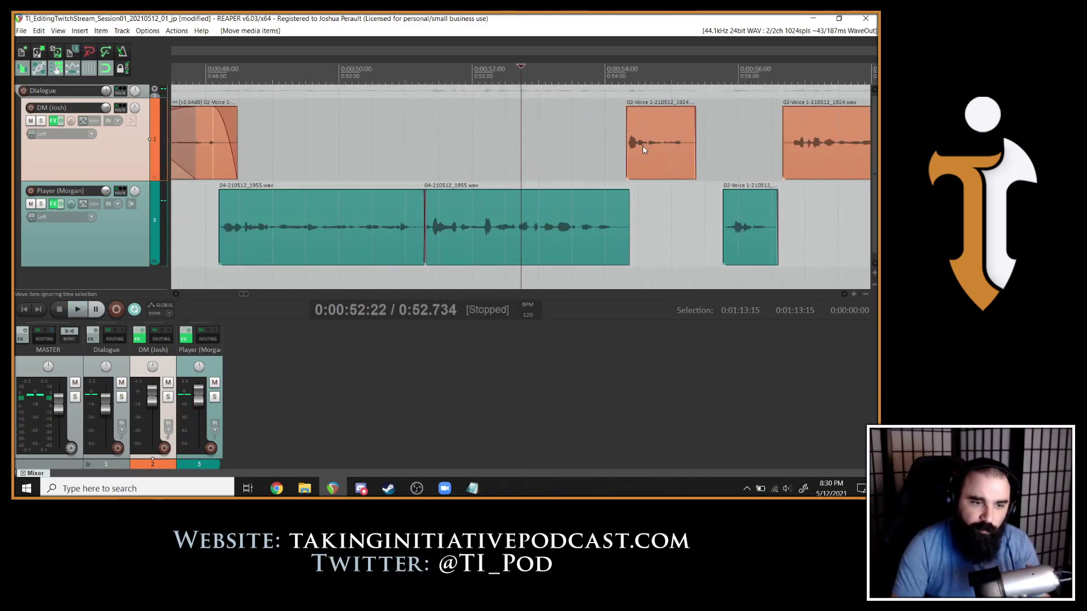
pyautogui.moveTo(643, 150); pyautogui.dragTo(630, 148)
# Play the edited dialogue from about 52.2 seconds through to its end.
pyautogui.click(521, 164)
pyautogui.press('space')
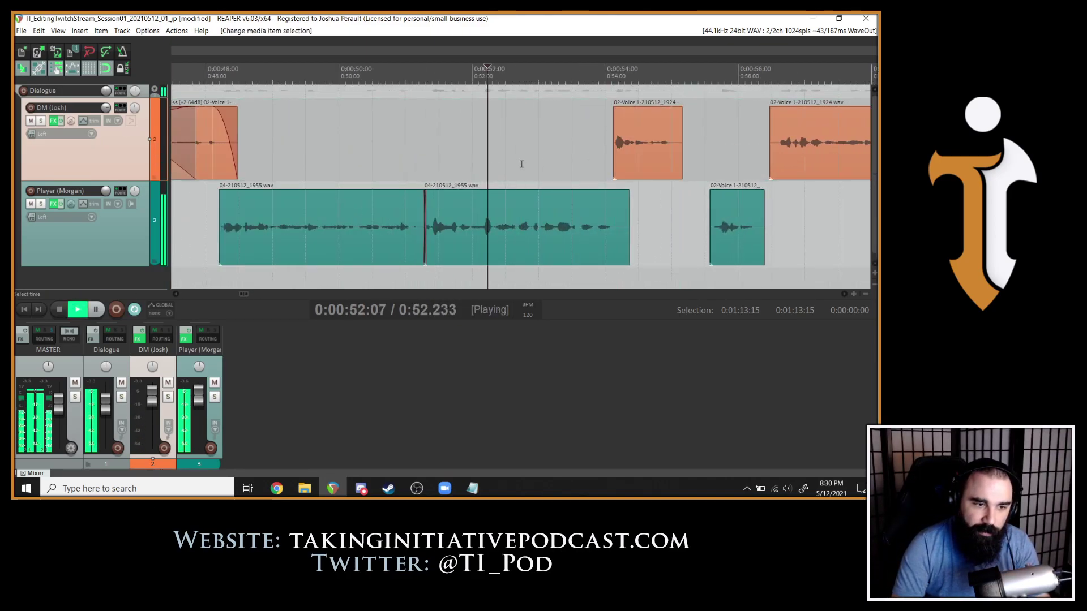
pyautogui.scroll(-3, 739, 187)
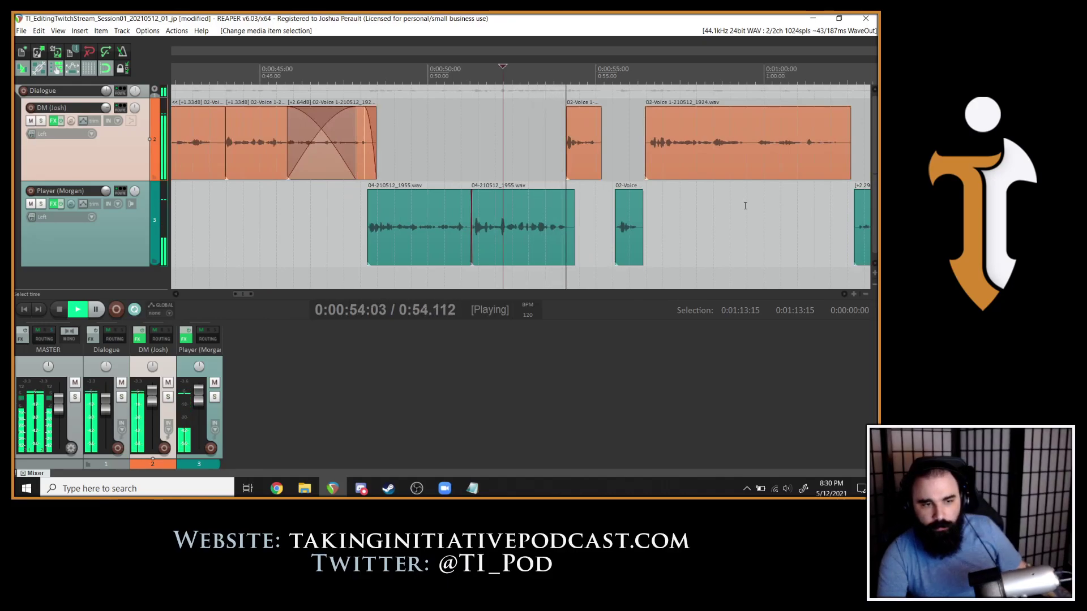
pyautogui.scroll(-2, 745, 205)
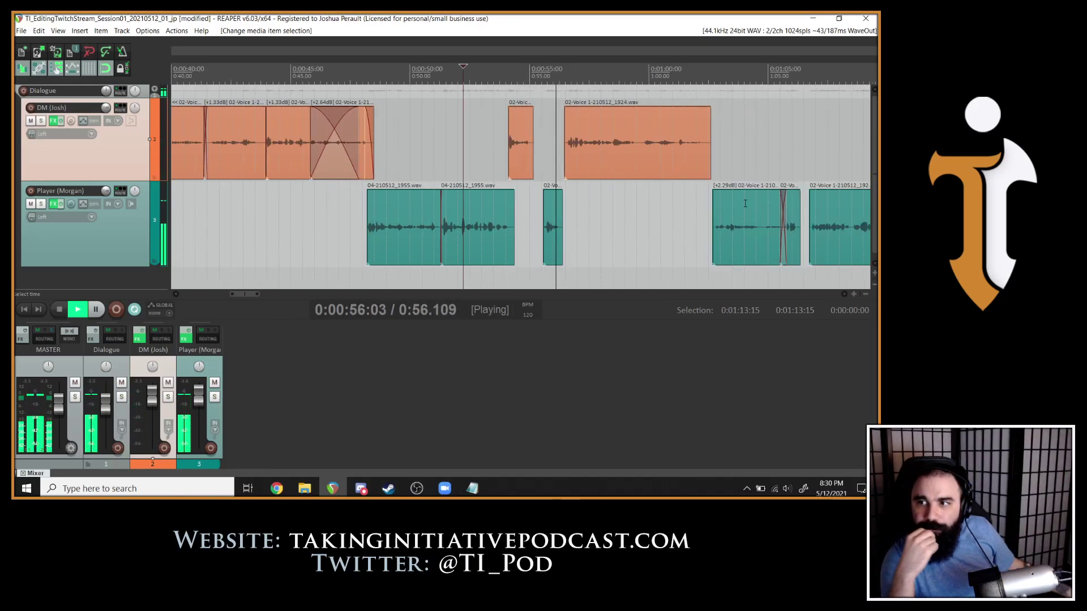
pyautogui.scroll(-3, 745, 203)
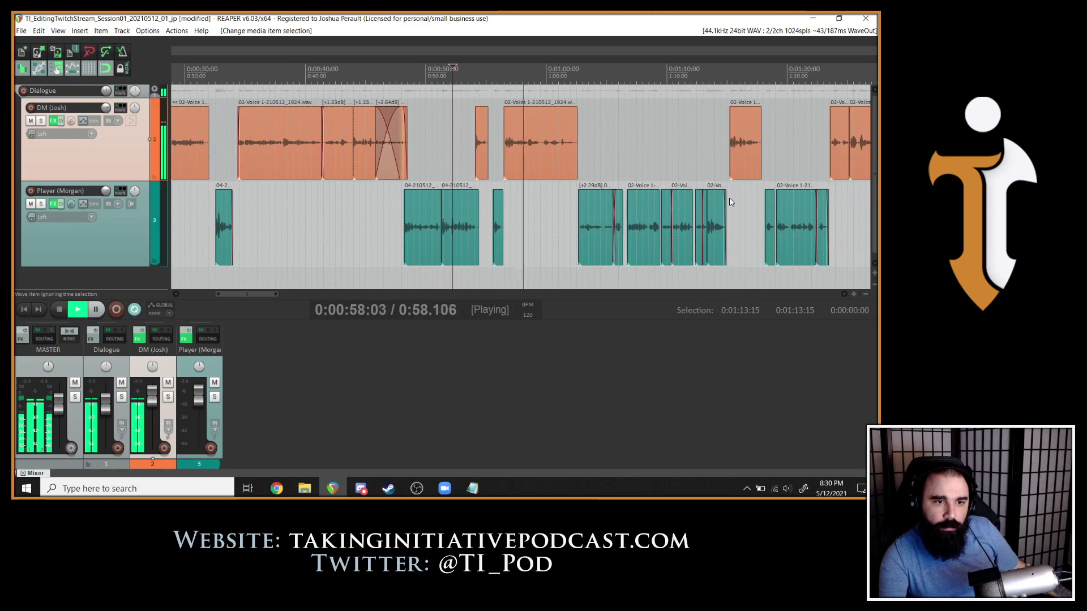
pyautogui.scroll(-2, 730, 202)
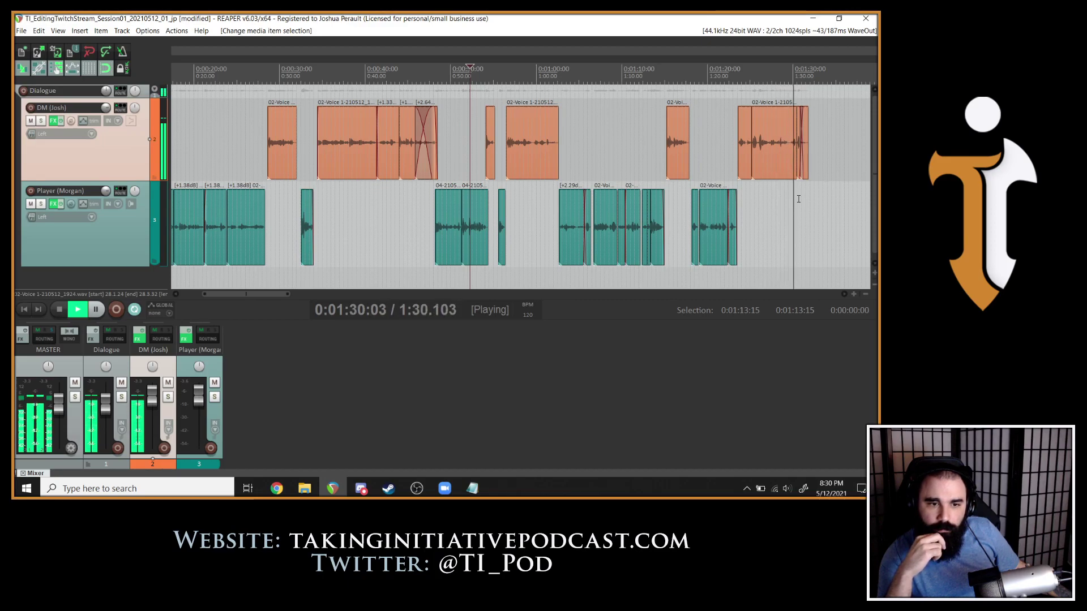
pyautogui.press('space')
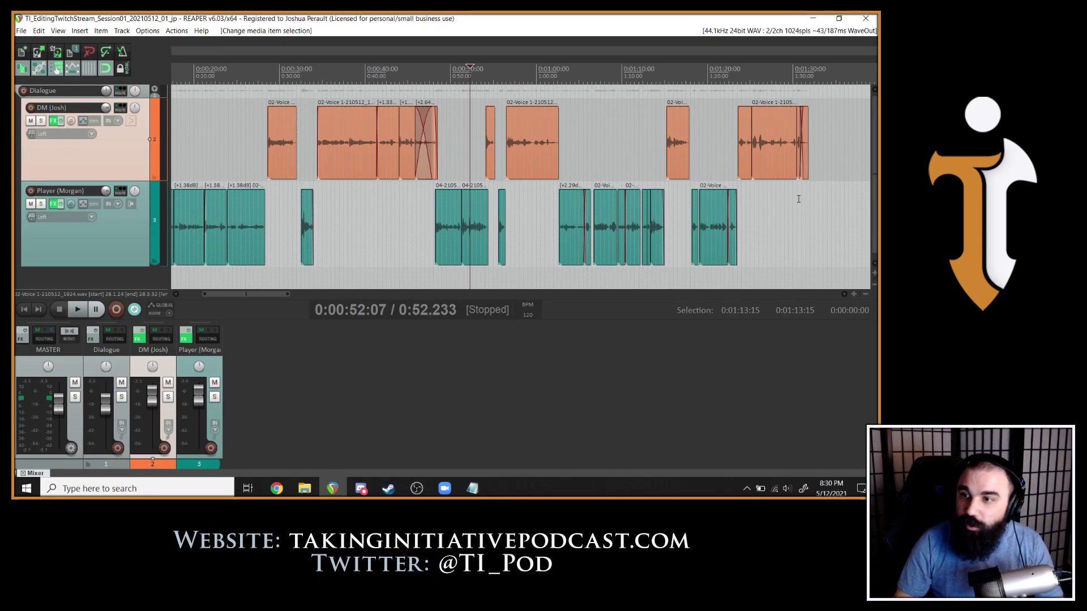
# Return to the start of the project and look over the entire edited dialogue.
pyautogui.press('Home')
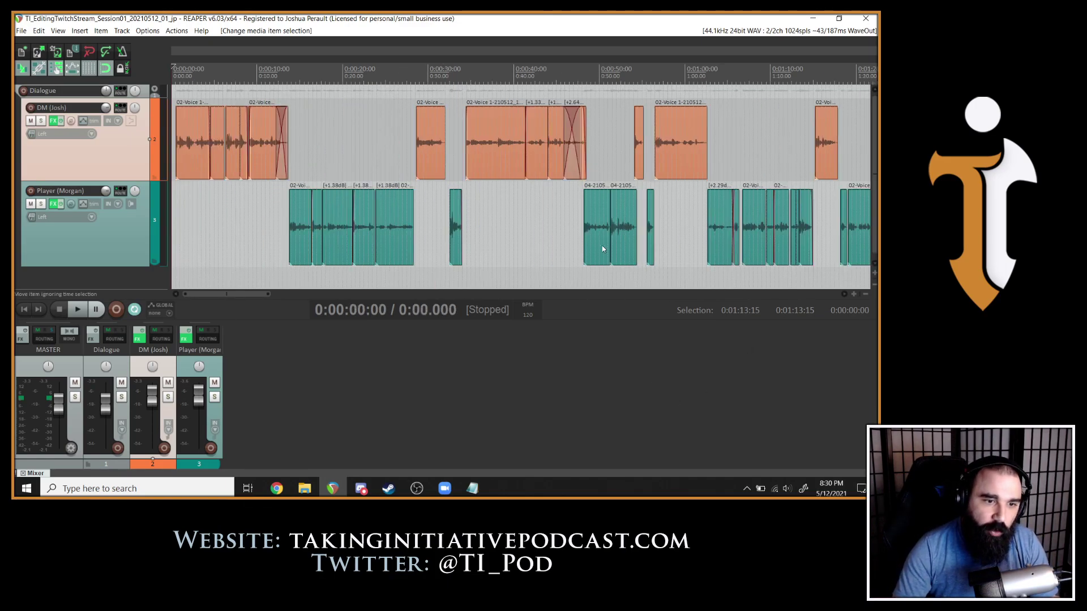
pyautogui.scroll(-5, 603, 249)
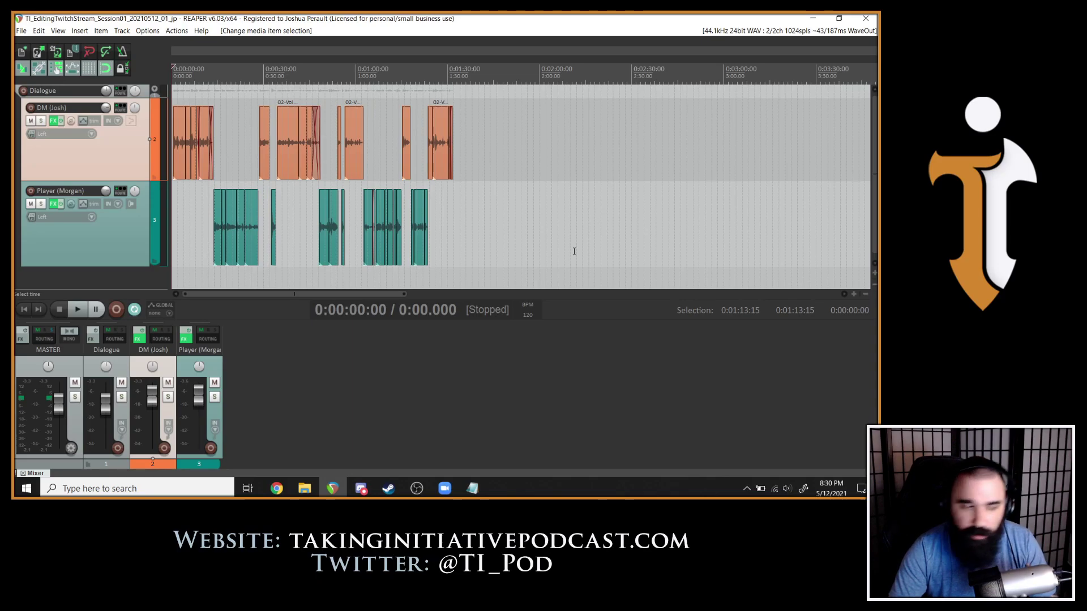
pyautogui.scroll(4, 569, 213)
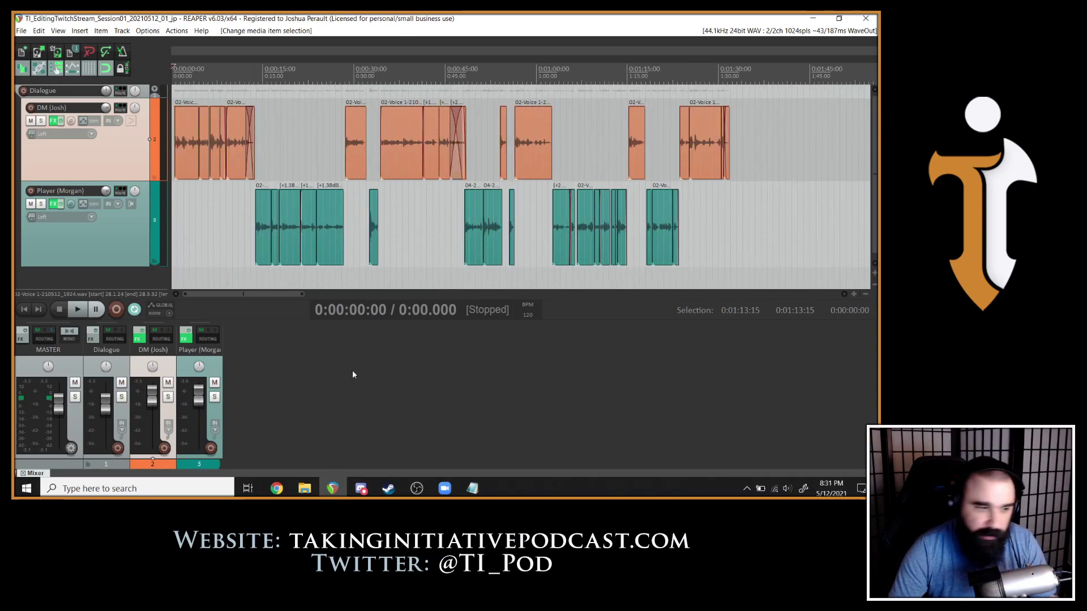
# Switch to Chrome, open the music search on Incompetech's filmmusic.io site and look through the genre filters.
pyautogui.click(279, 490)
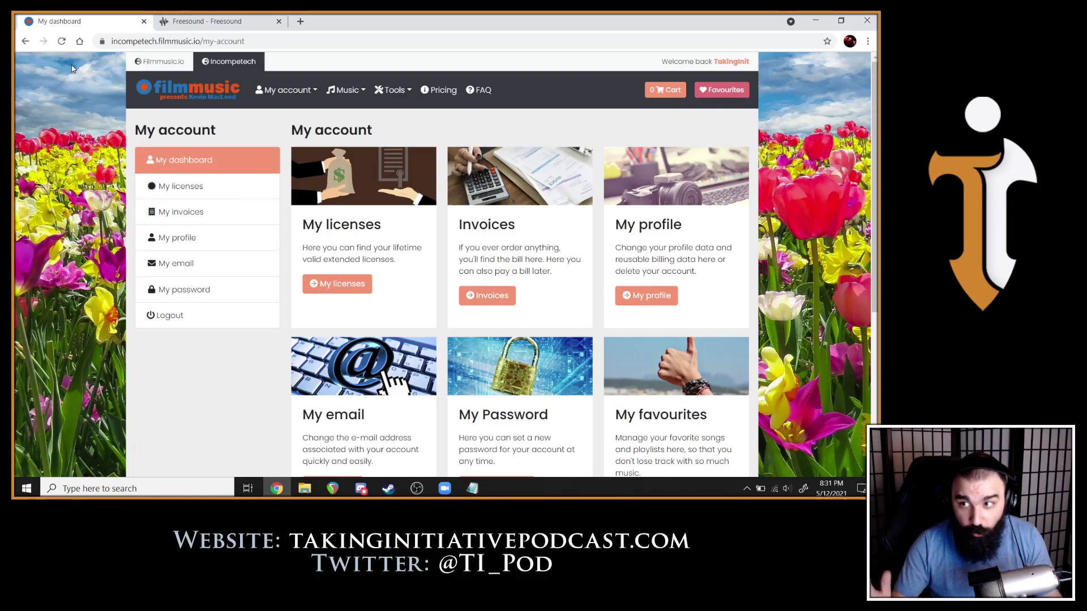
pyautogui.moveTo(348, 92)
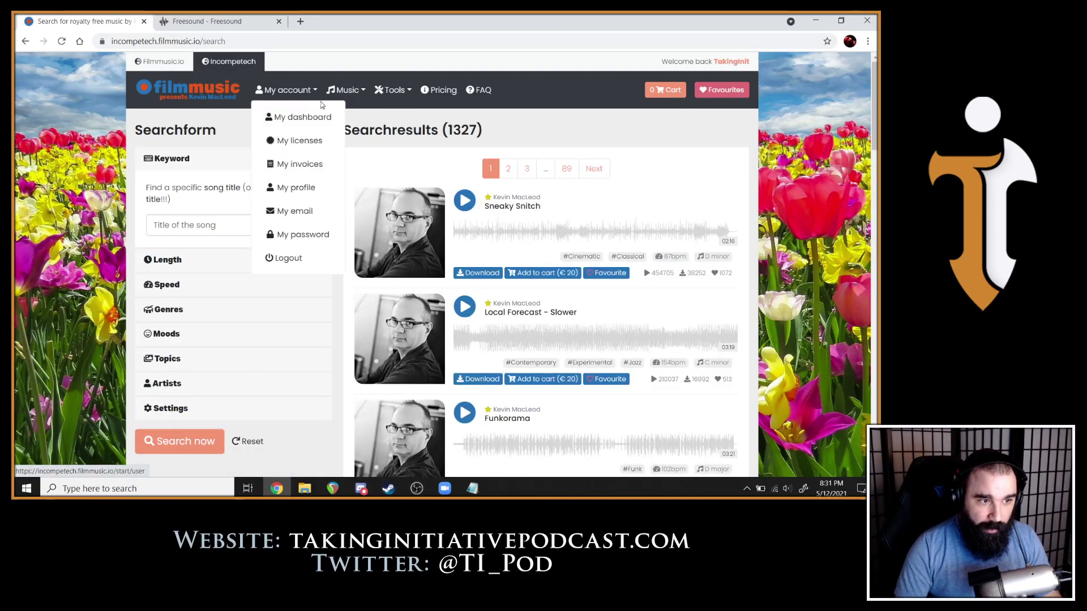
pyautogui.scroll(-3, 215, 290)
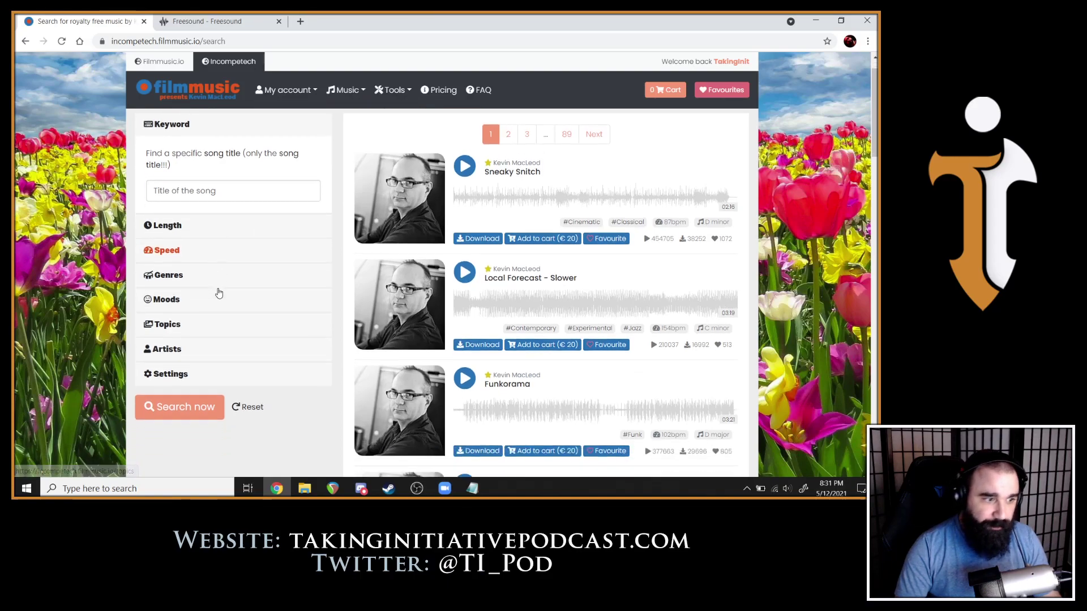
pyautogui.click(187, 255)
pyautogui.scroll(1, 232, 182)
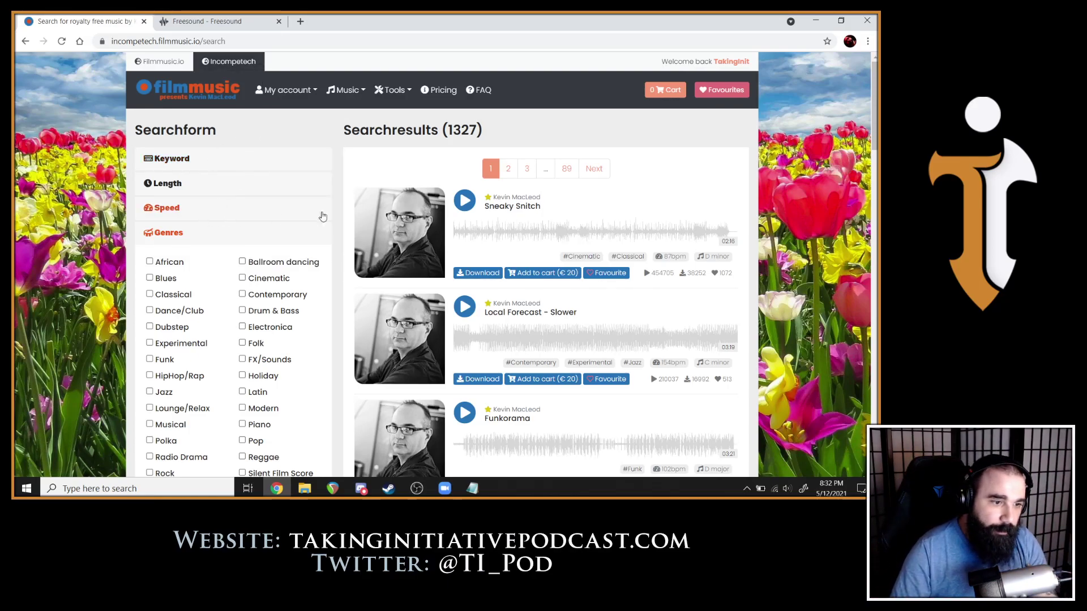
pyautogui.scroll(-2, 538, 149)
pyautogui.scroll(2, 537, 149)
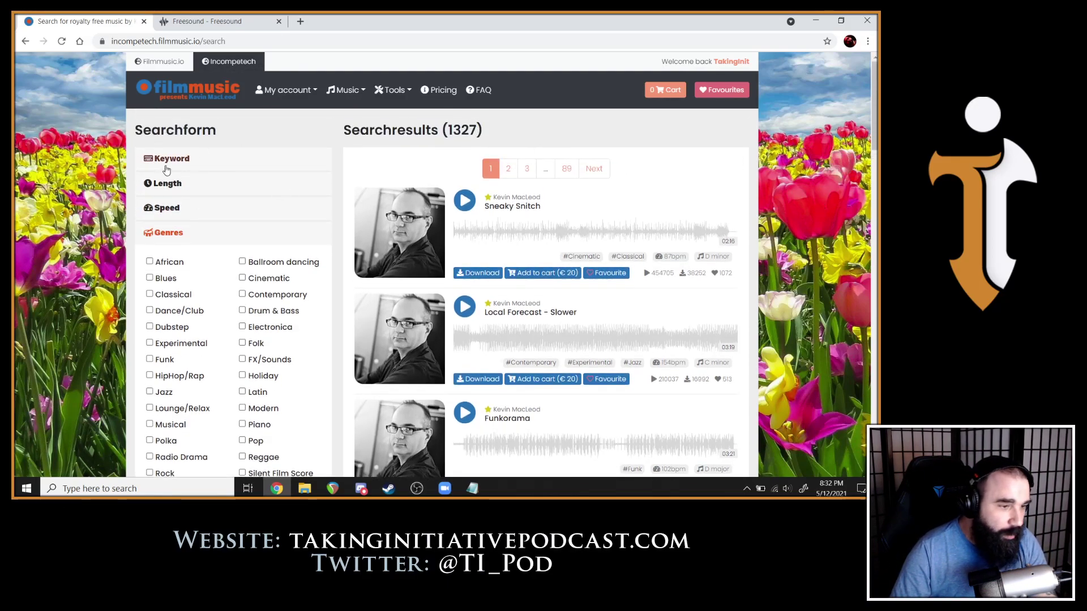
# Preview the opening of the track Sneaky Snitch, and browse the available search filters.
pyautogui.click(462, 204)
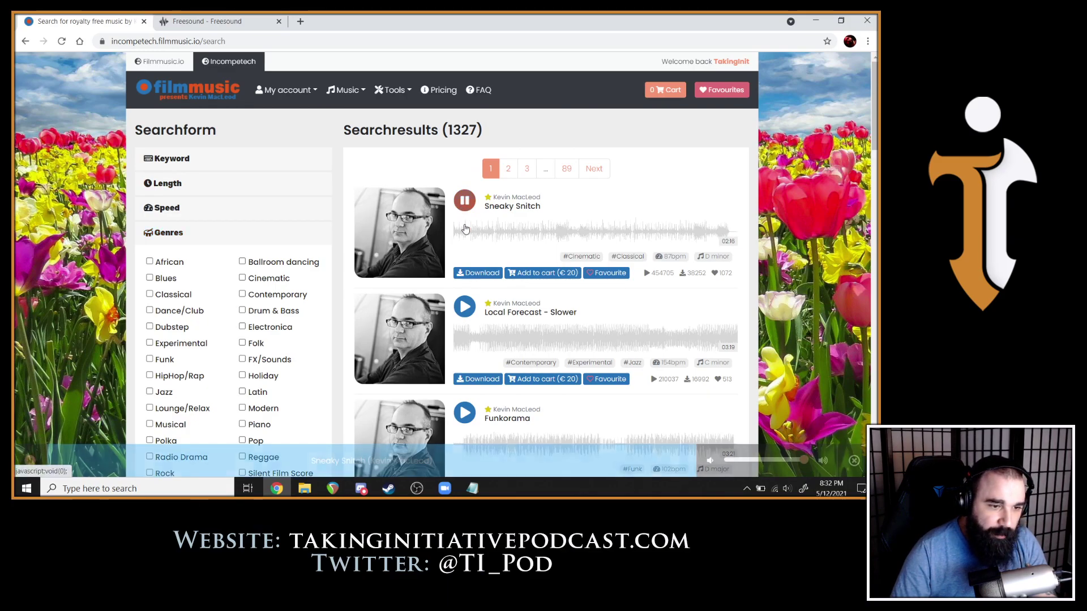
pyautogui.click(463, 207)
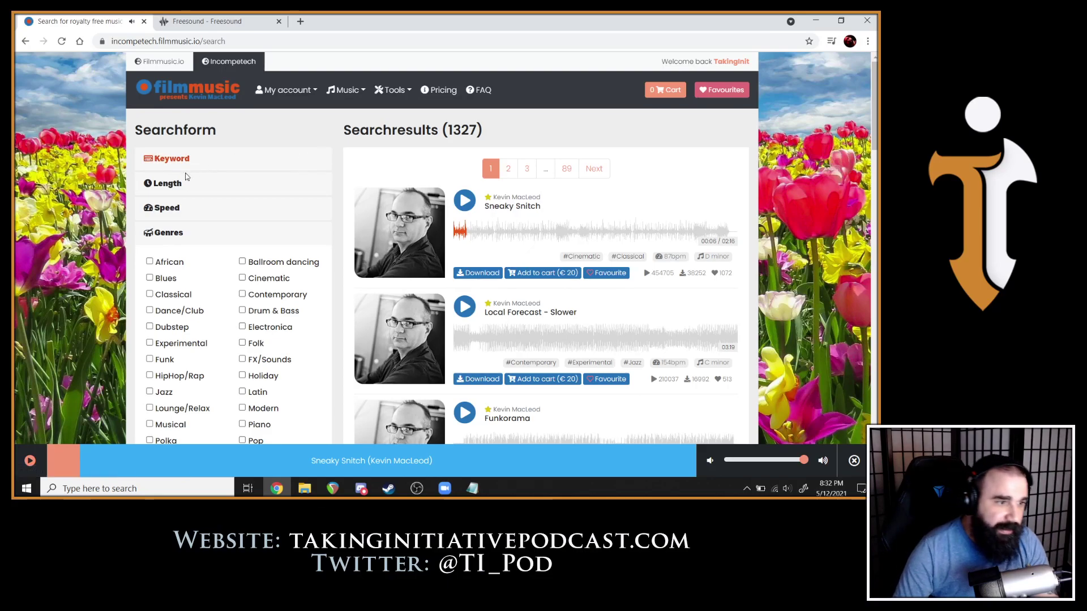
pyautogui.scroll(-4, 197, 261)
pyautogui.scroll(4, 197, 261)
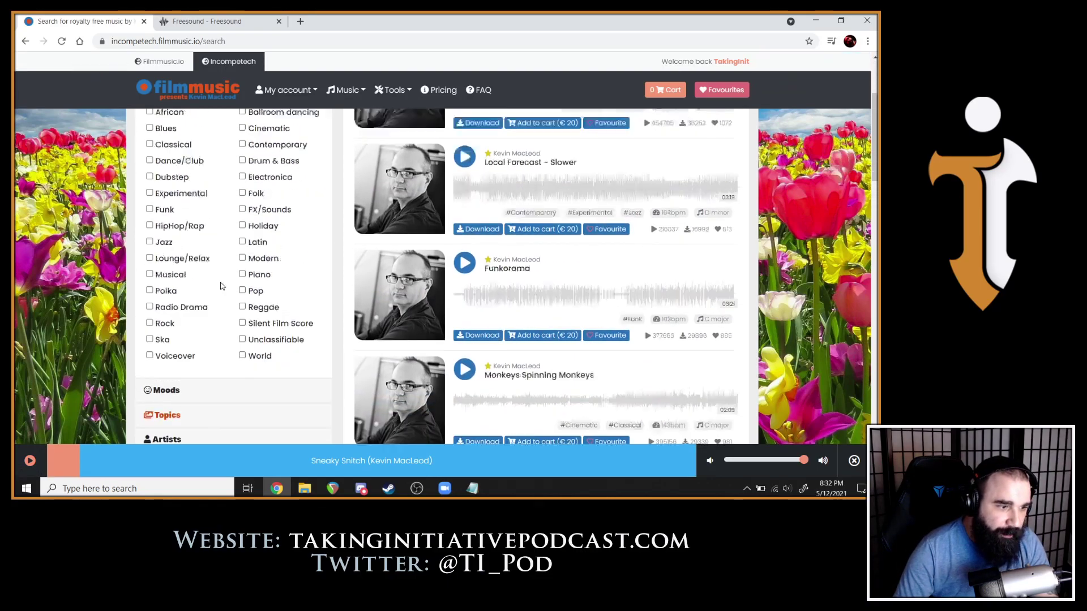
pyautogui.scroll(-4, 189, 226)
pyautogui.scroll(4, 186, 183)
# Search the song titles for "marty" and preview Marty Gots A Plan from its beginning.
pyautogui.click(171, 159)
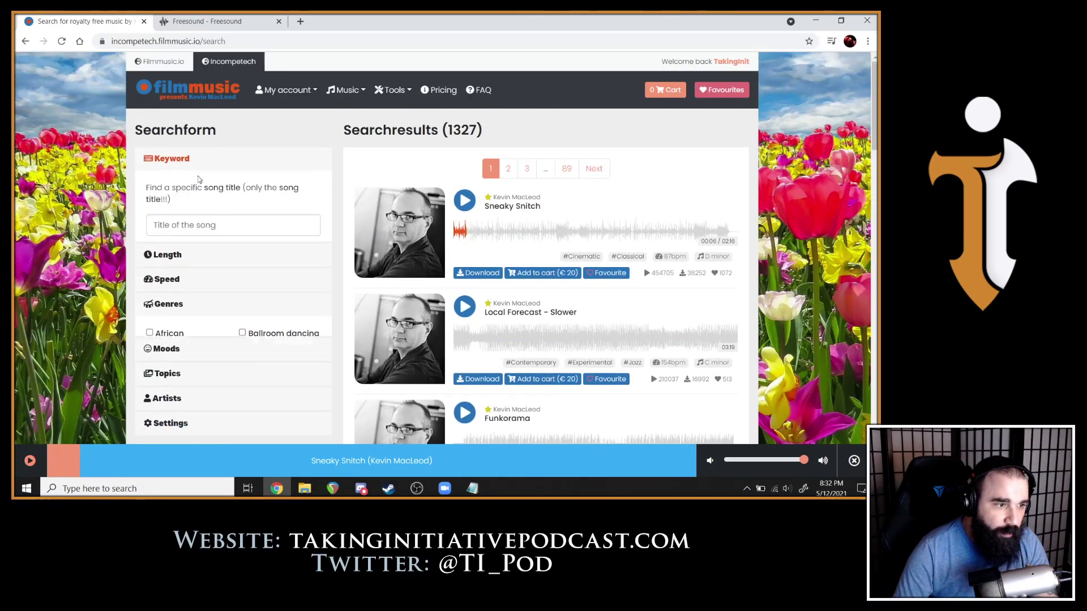
pyautogui.click(178, 225)
pyautogui.write('marty')
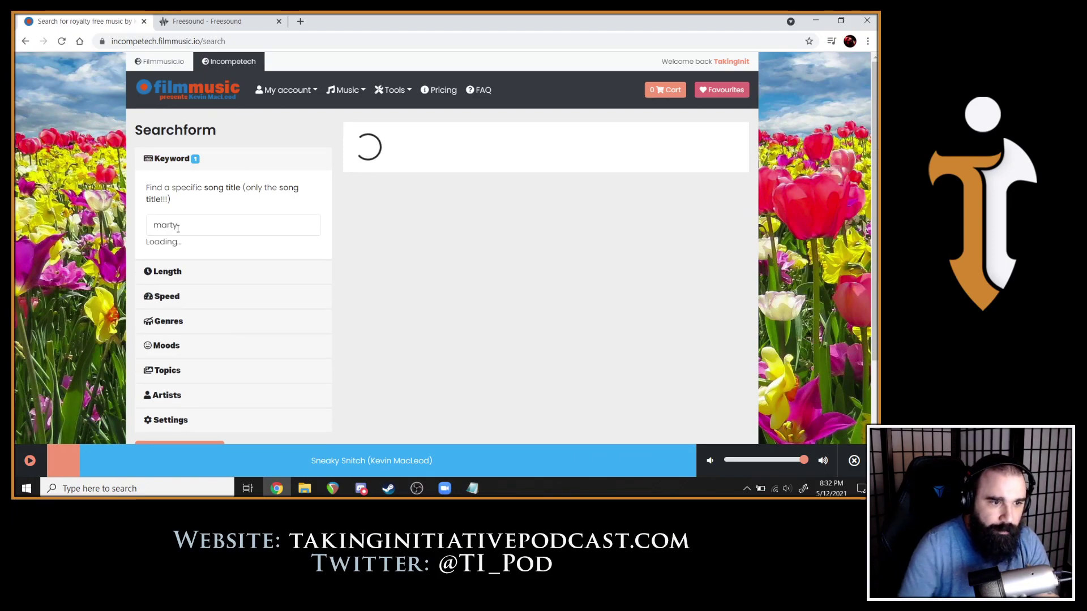
pyautogui.click(464, 176)
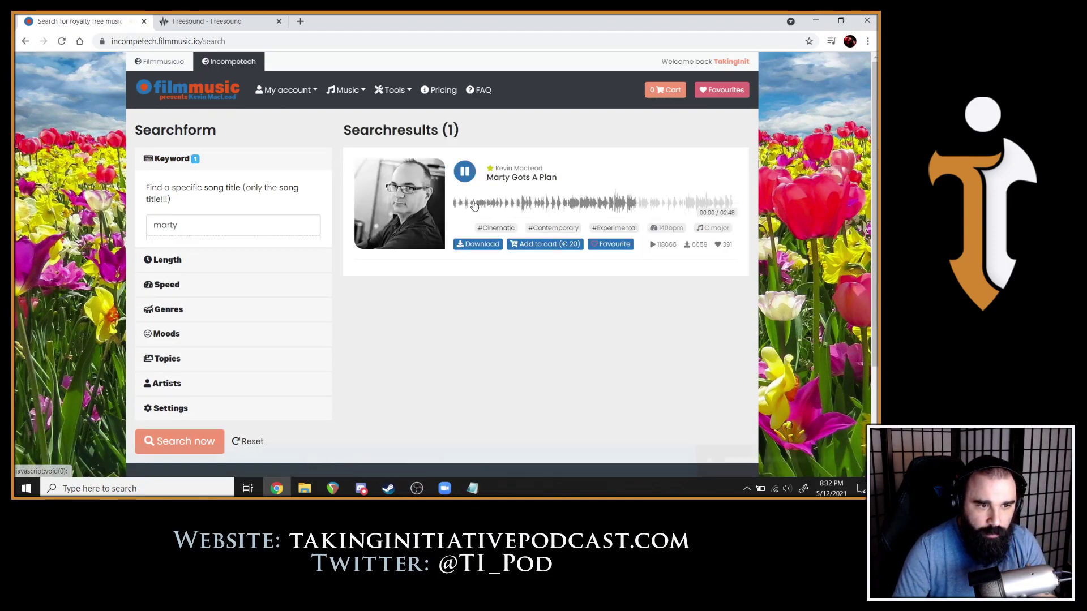
pyautogui.click(465, 172)
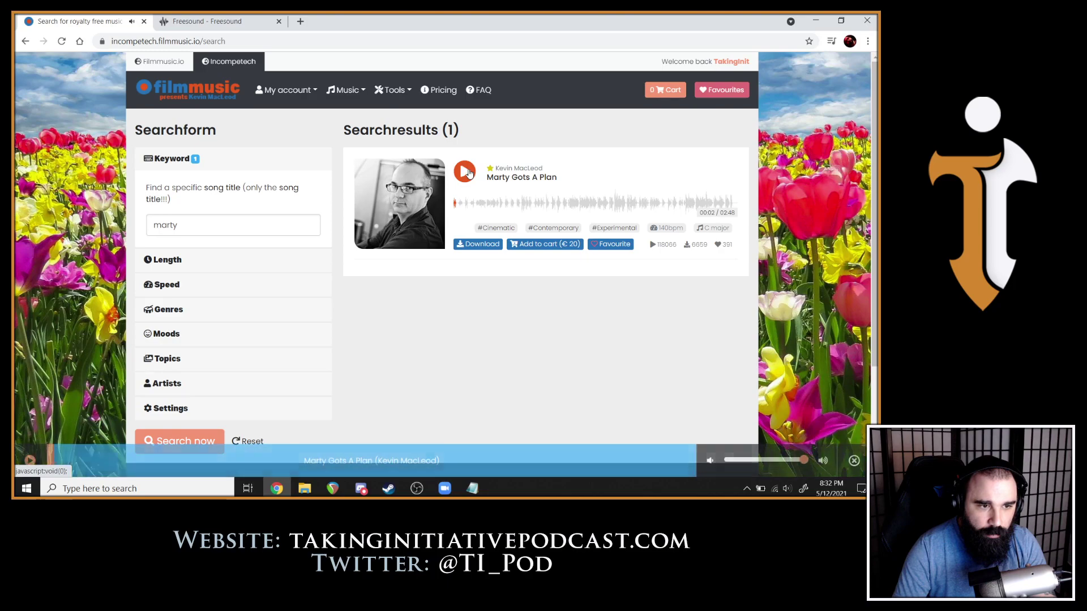
pyautogui.click(469, 172)
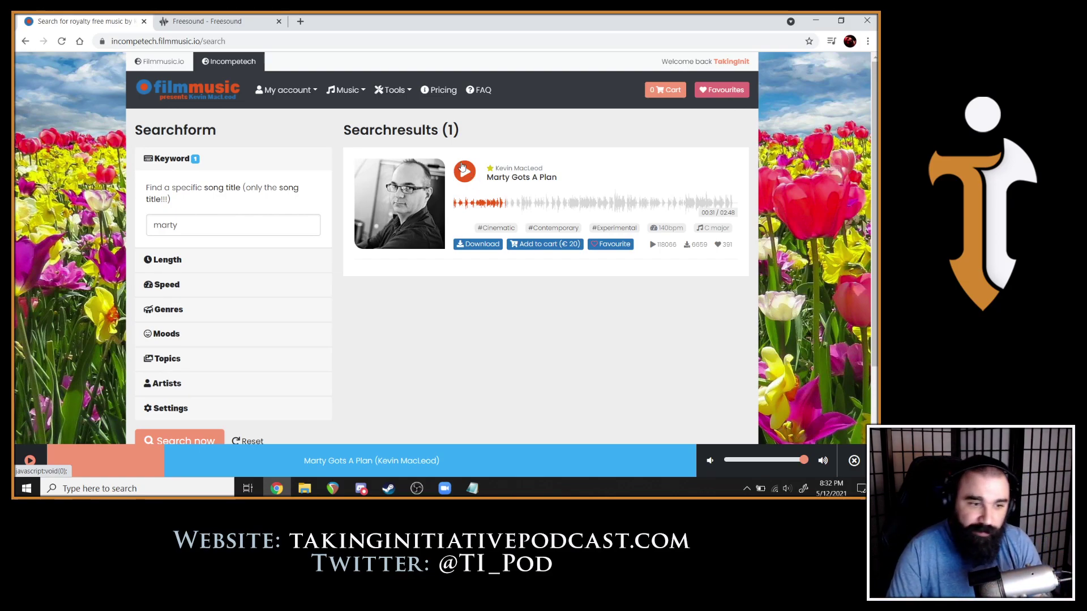
# Preview a passage of Marty Gots A Plan from about 1:14 and stop it.
pyautogui.click(580, 201)
pyautogui.click(460, 174)
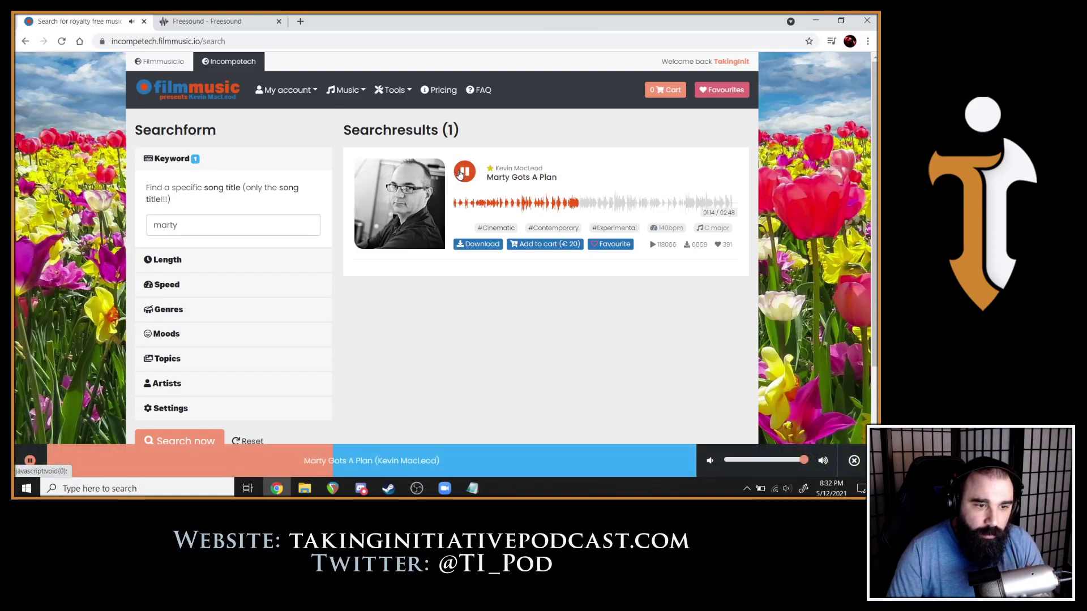
pyautogui.click(456, 177)
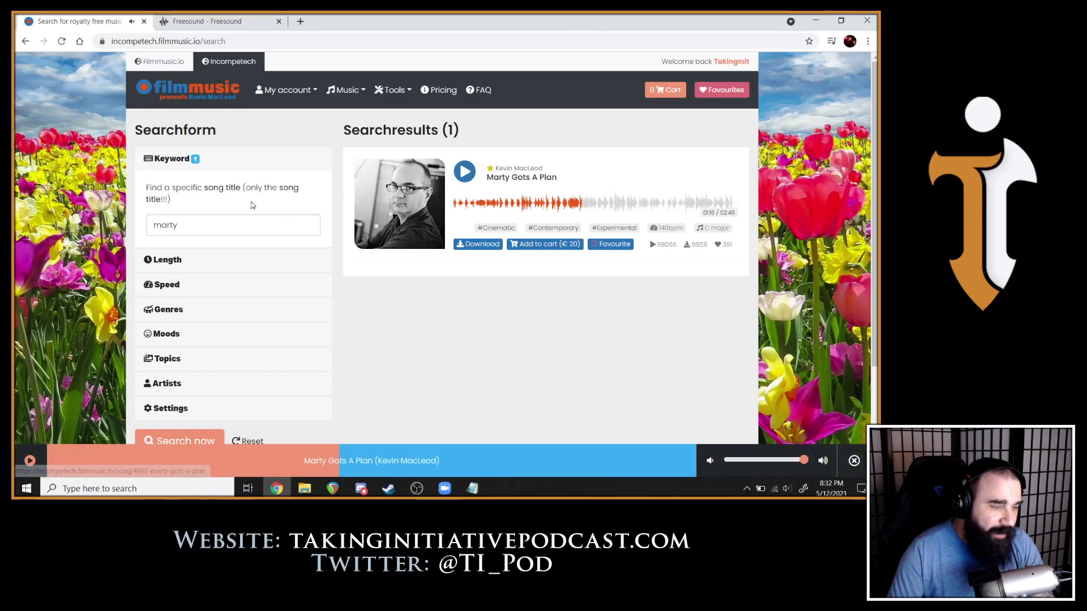
# Search the song titles for "Sneaky Snitch" and preview the track from about 0:18.
pyautogui.doubleClick(199, 224)
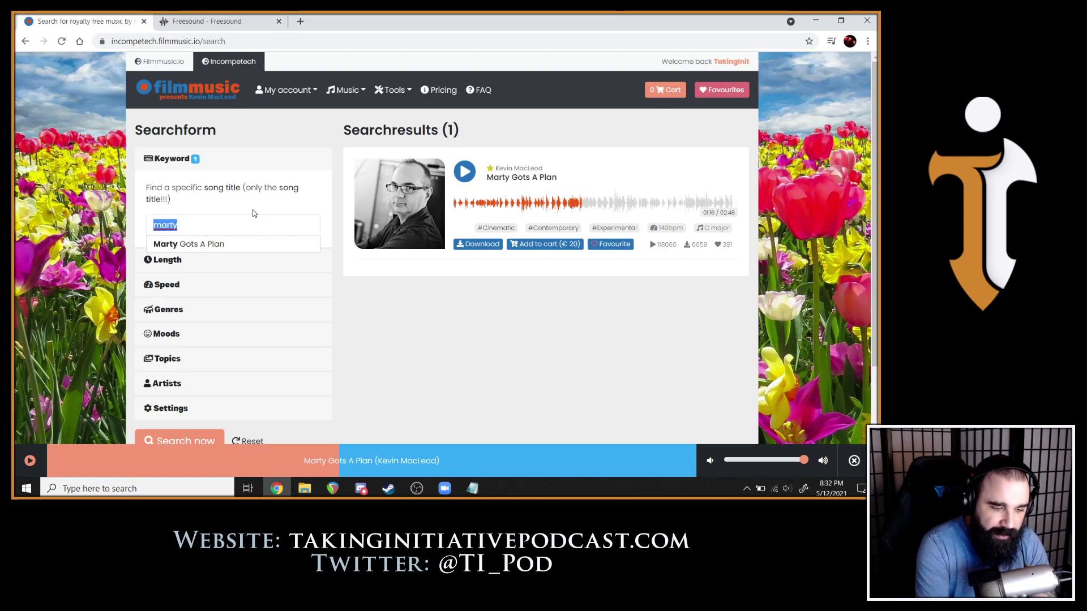
pyautogui.write('sneak')
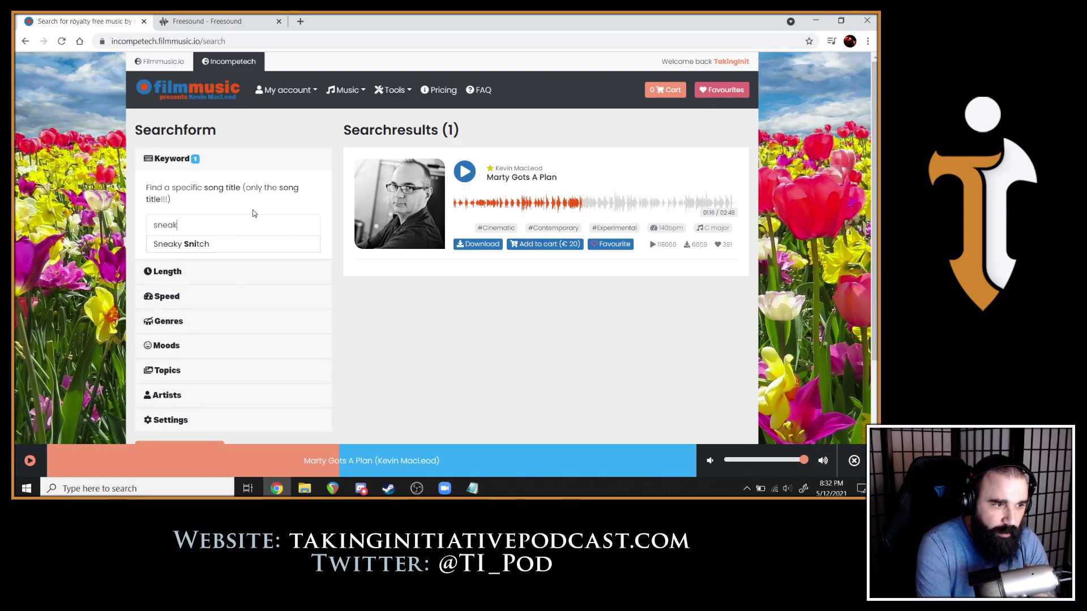
pyautogui.press('Down')
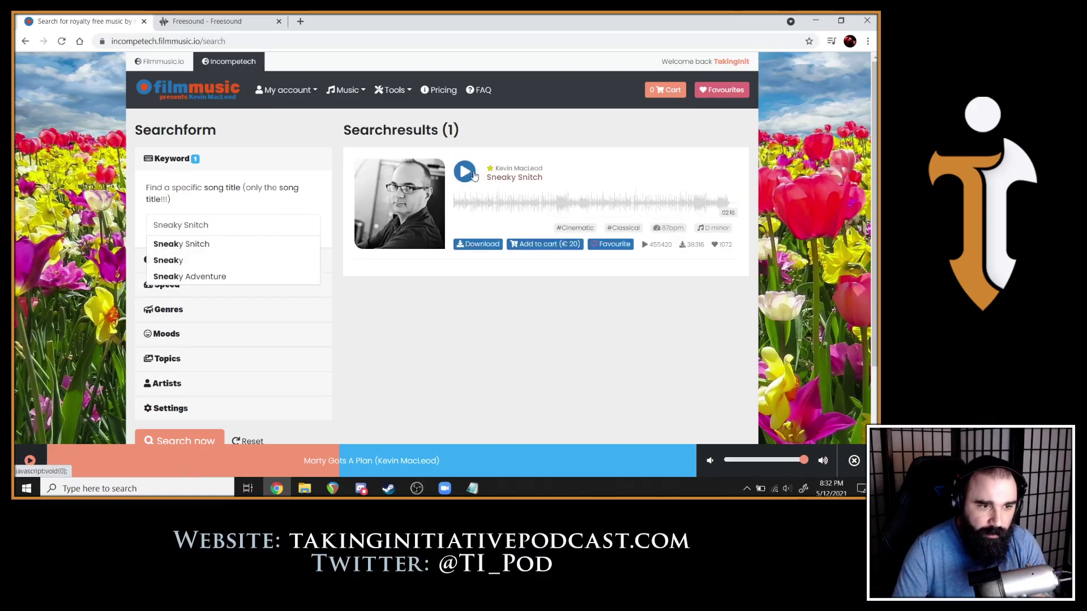
pyautogui.click(490, 205)
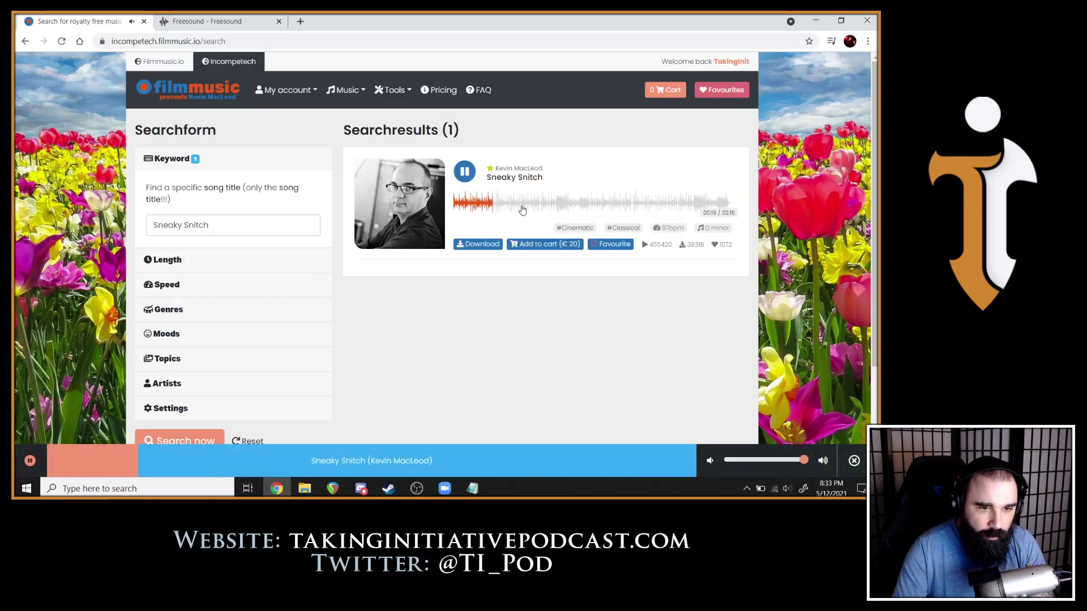
pyautogui.scroll(-3, 575, 213)
pyautogui.scroll(3, 575, 213)
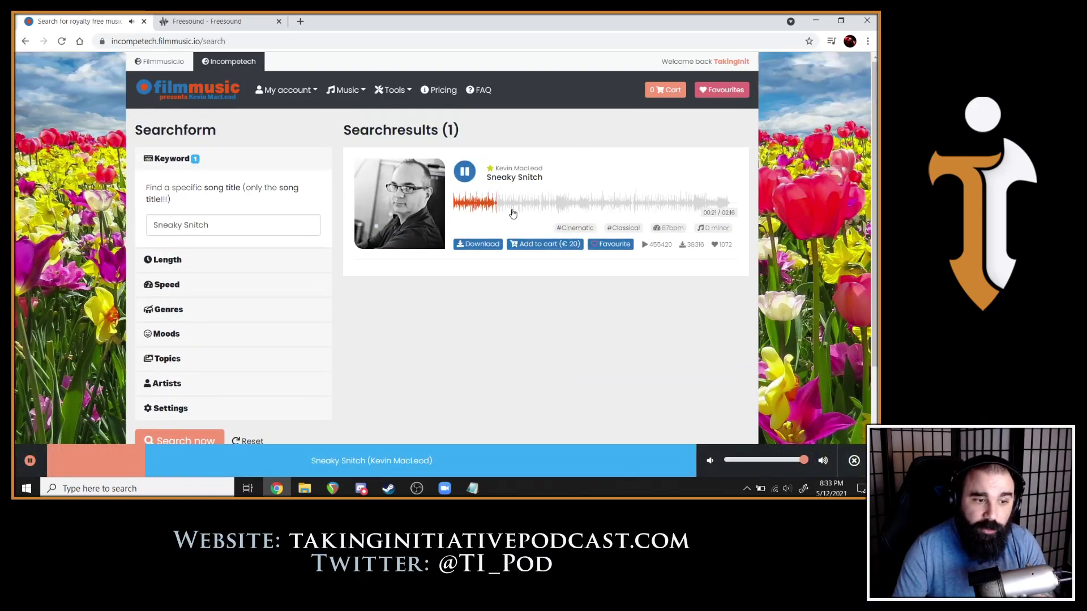
pyautogui.click(464, 171)
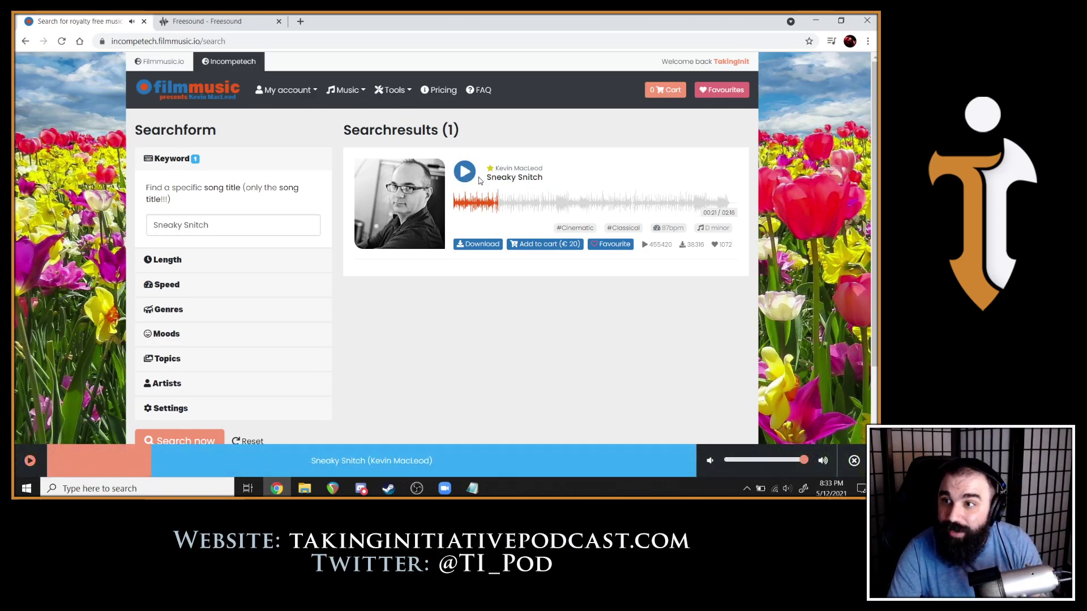
# Open the download details for Sneaky Snitch and select its full attribution text.
pyautogui.click(478, 243)
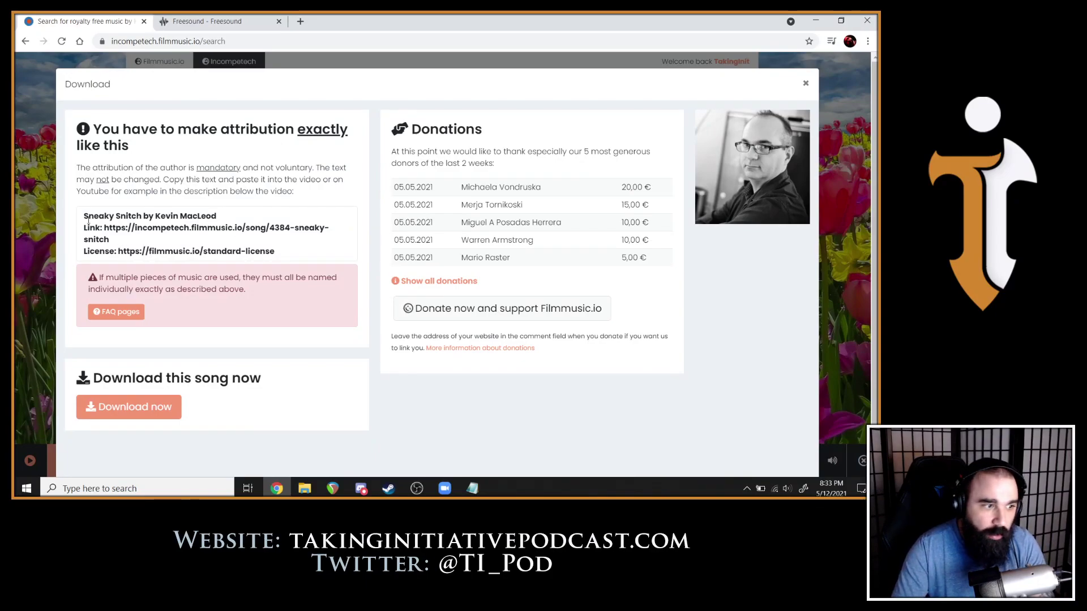
pyautogui.moveTo(84, 216); pyautogui.dragTo(283, 253)
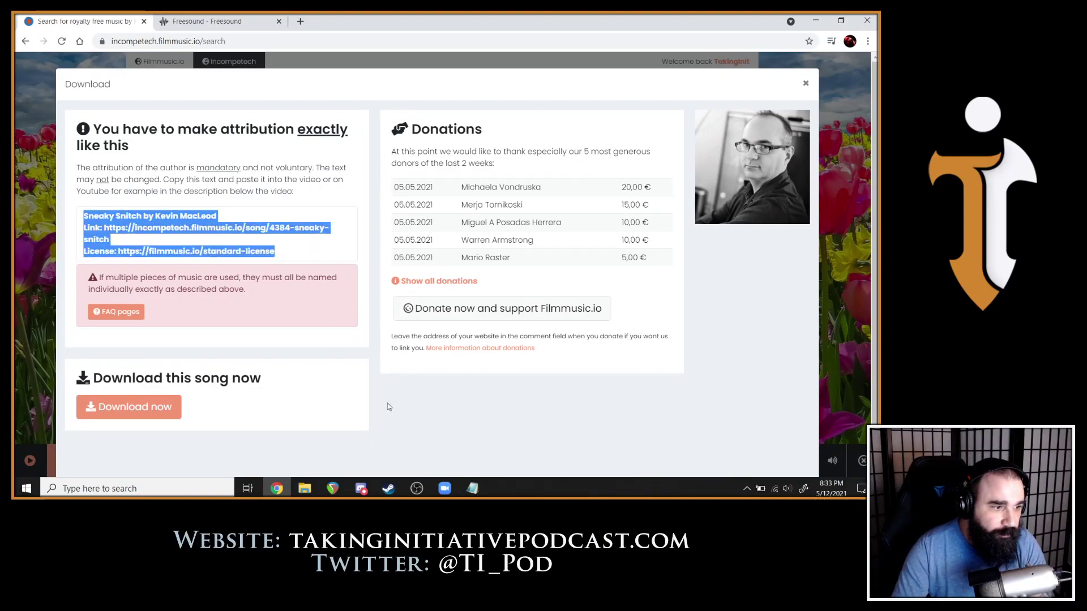
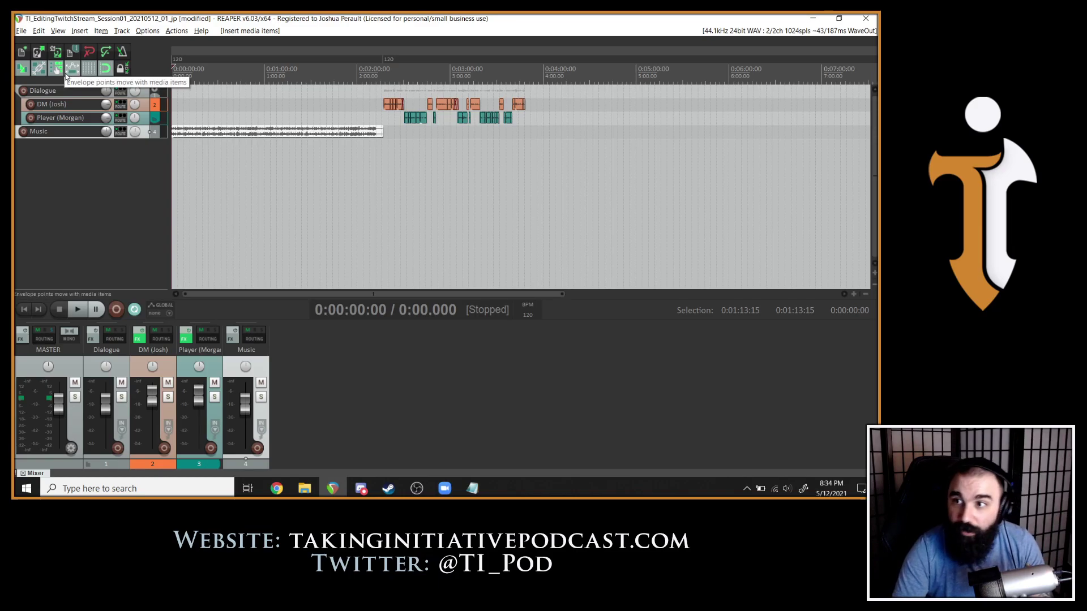
# Undo the music import in REAPER and insert the Sneaky Snitch file at the start of the Music track without shifting the dialogue.
pyautogui.hotkey('ctrl', 'z')
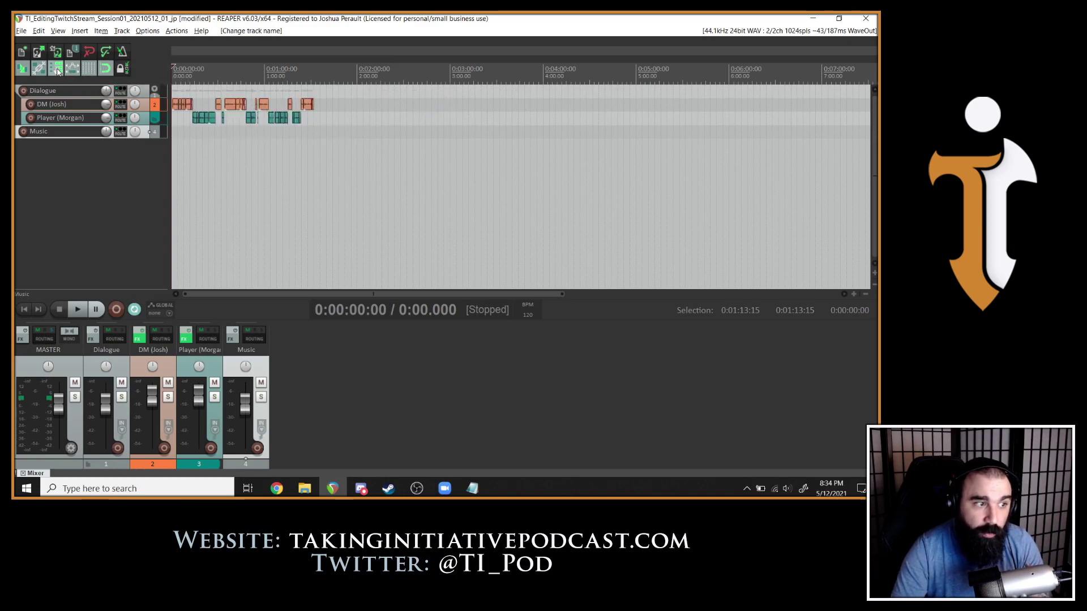
pyautogui.hotkey('alt', 'Tab')
pyautogui.hotkey('alt', 'Tab')
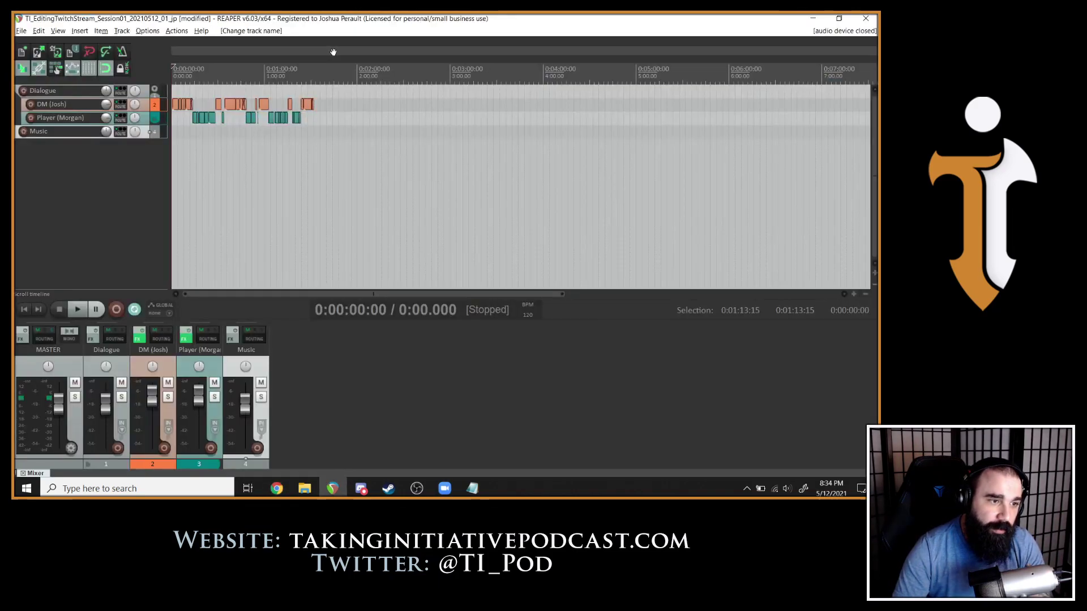
pyautogui.click(472, 488)
pyautogui.hotkey('alt', 'Tab')
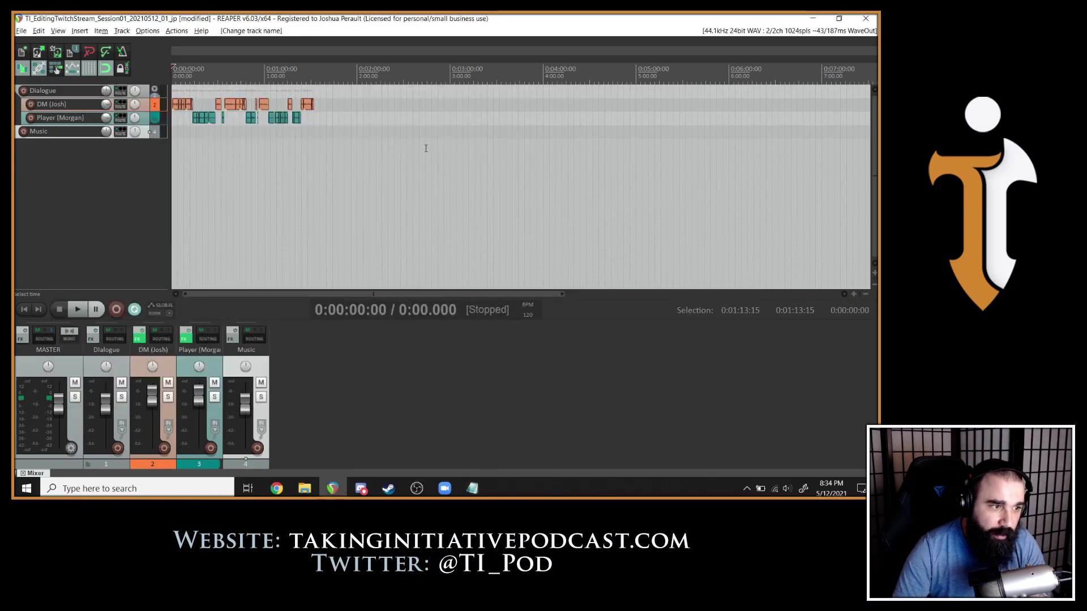
pyautogui.click(304, 487)
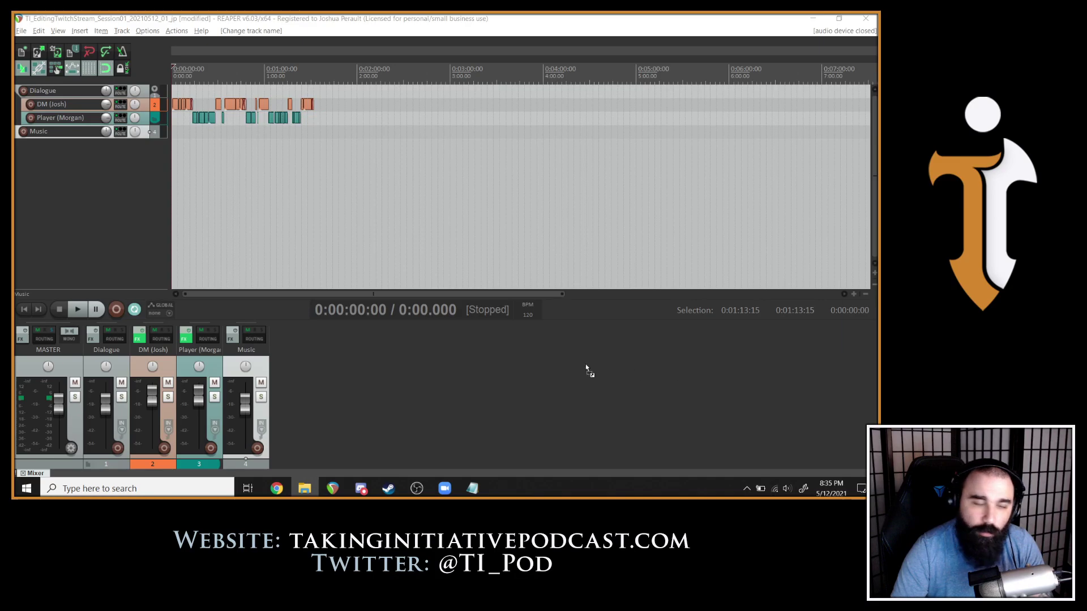
pyautogui.moveTo(586, 368); pyautogui.dragTo(172, 130)
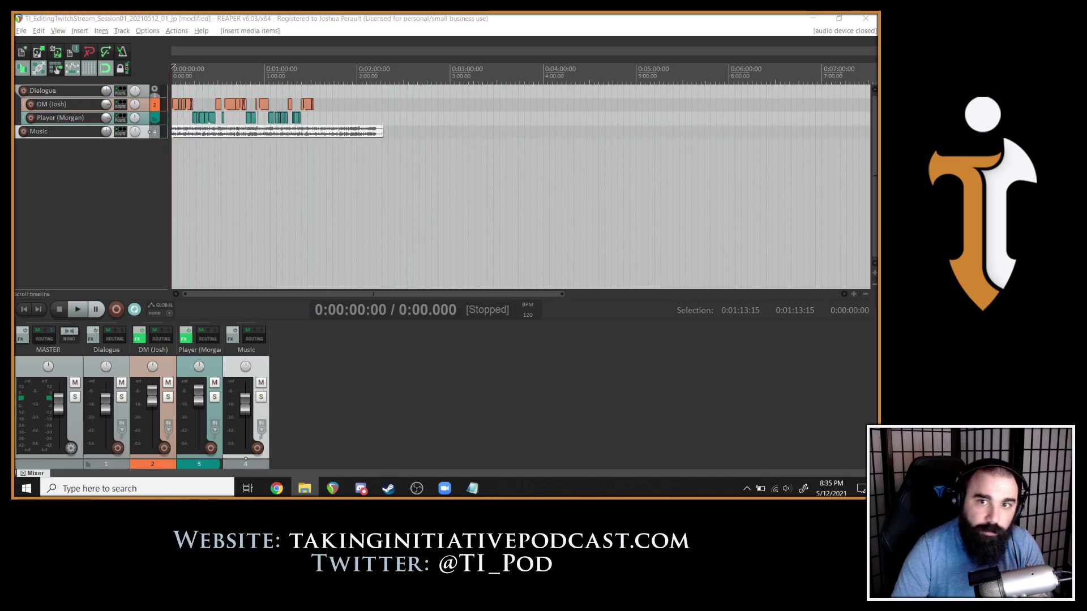
# Review the files in the session's Music folder and its parent Session01 folder, and return to REAPER.
pyautogui.hotkey('alt', 'Tab')
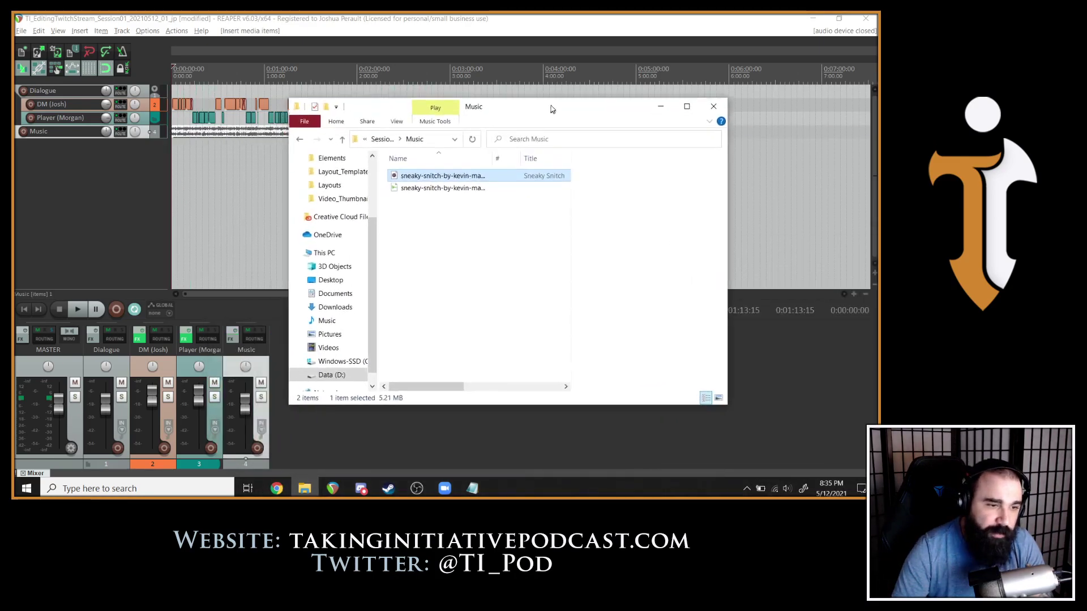
pyautogui.click(409, 169)
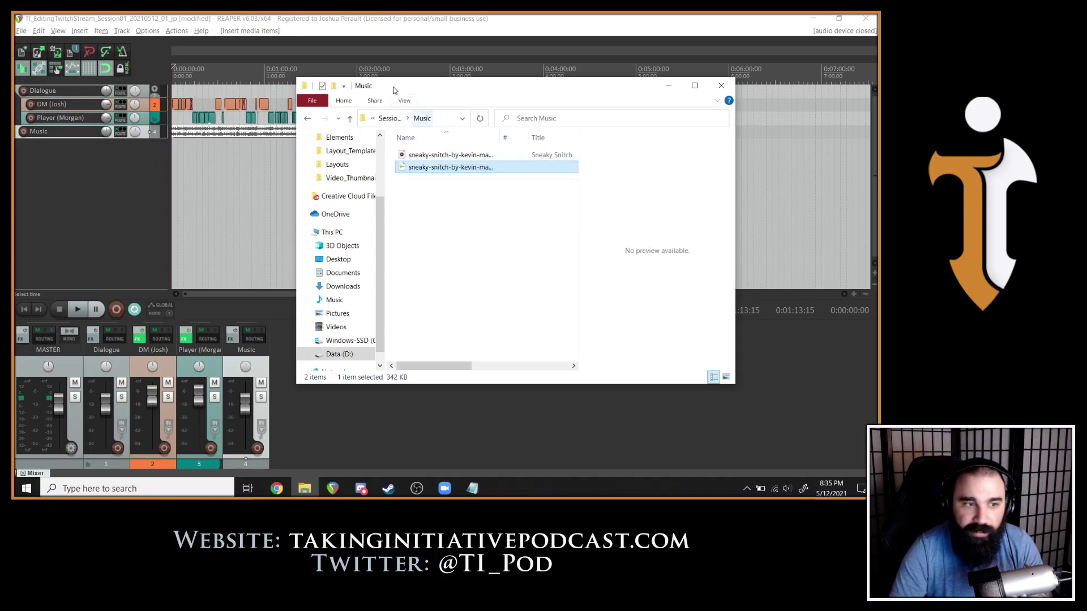
pyautogui.click(398, 122)
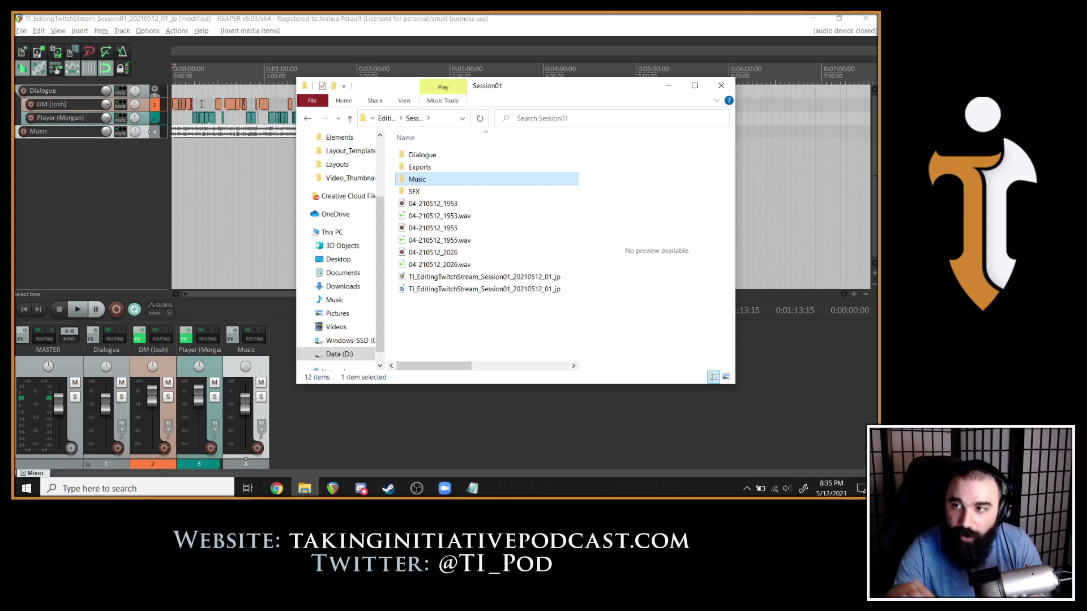
pyautogui.click(306, 17)
# Enlarge the Music track's height and trim the music's end to about 1:33, just past the last dialogue clip.
pyautogui.scroll(5, 384, 182)
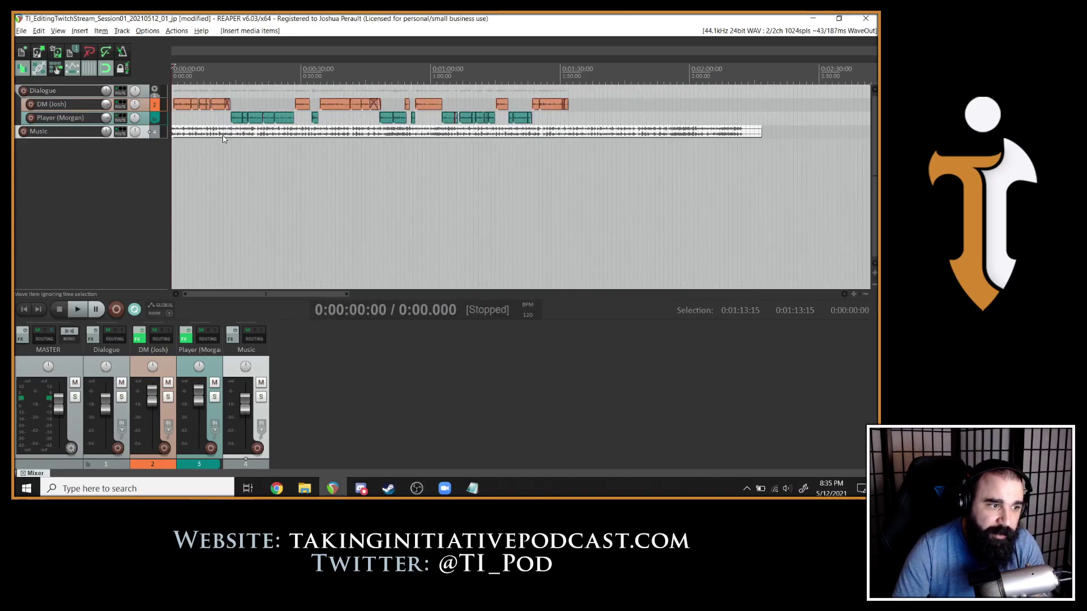
pyautogui.moveTo(143, 138); pyautogui.dragTo(142, 182)
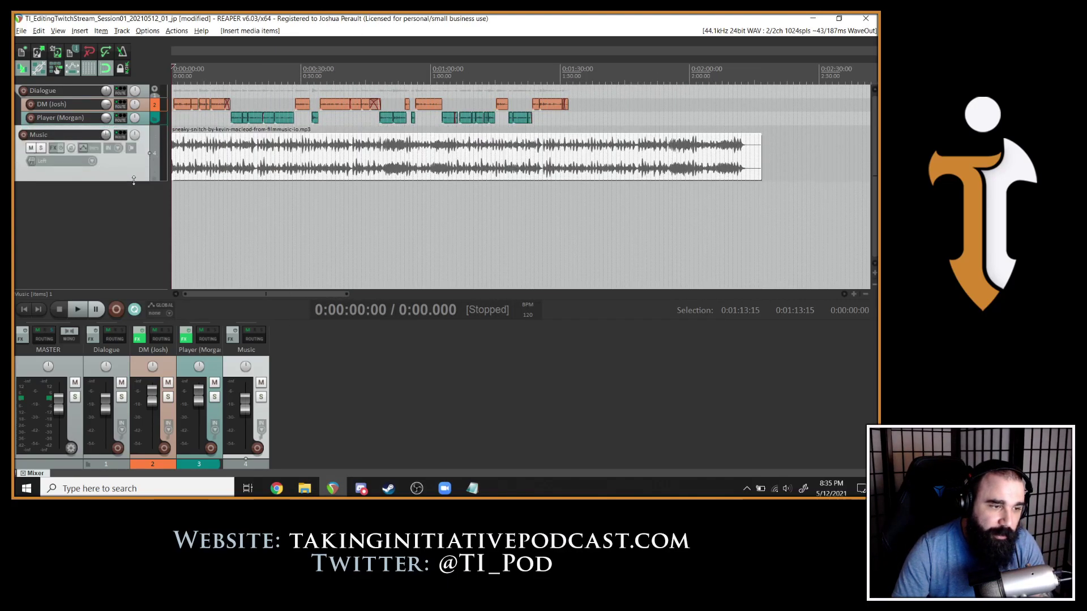
pyautogui.scroll(3, 303, 112)
pyautogui.scroll(-4, 303, 111)
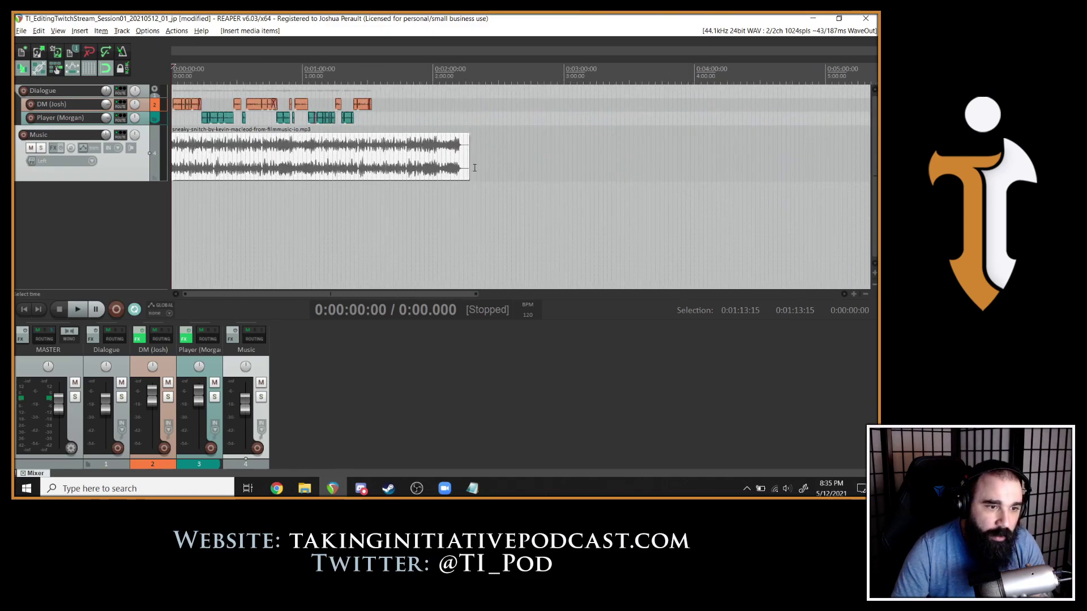
pyautogui.moveTo(469, 163); pyautogui.dragTo(380, 163)
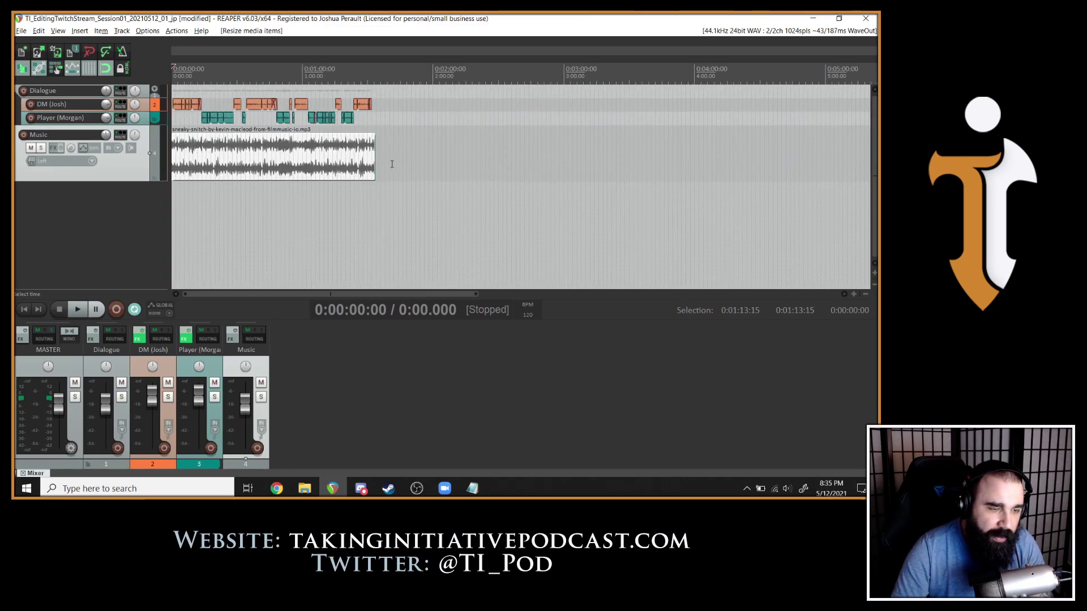
# Audition the opening and shift the dialogue so the first DM clip begins about 1 second after the music starts.
pyautogui.scroll(4, 399, 163)
pyautogui.scroll(8, 400, 163)
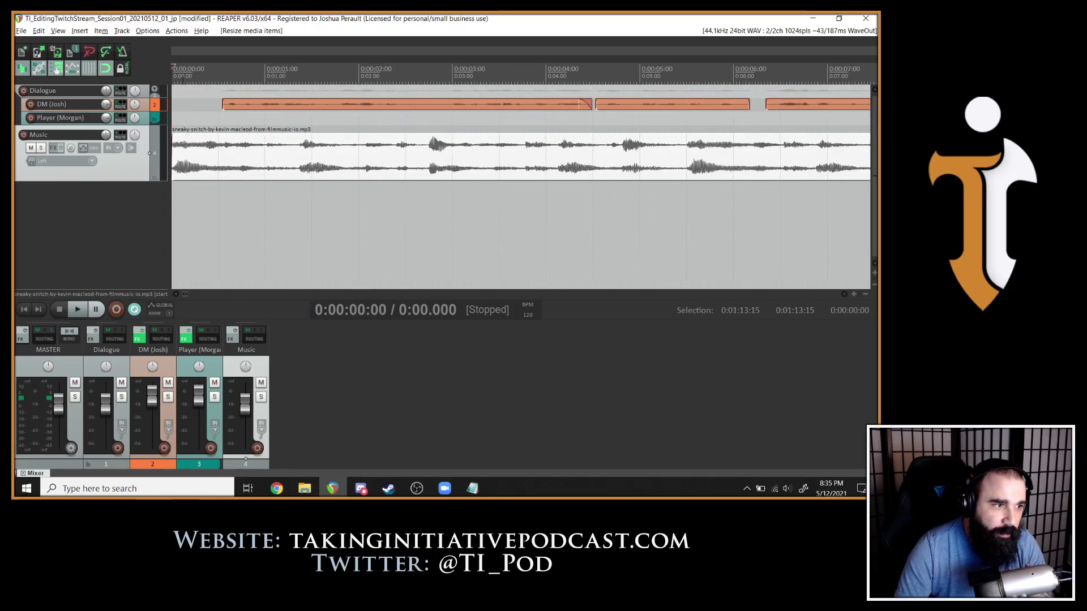
pyautogui.moveTo(255, 109); pyautogui.dragTo(412, 111)
pyautogui.scroll(-3, 309, 111)
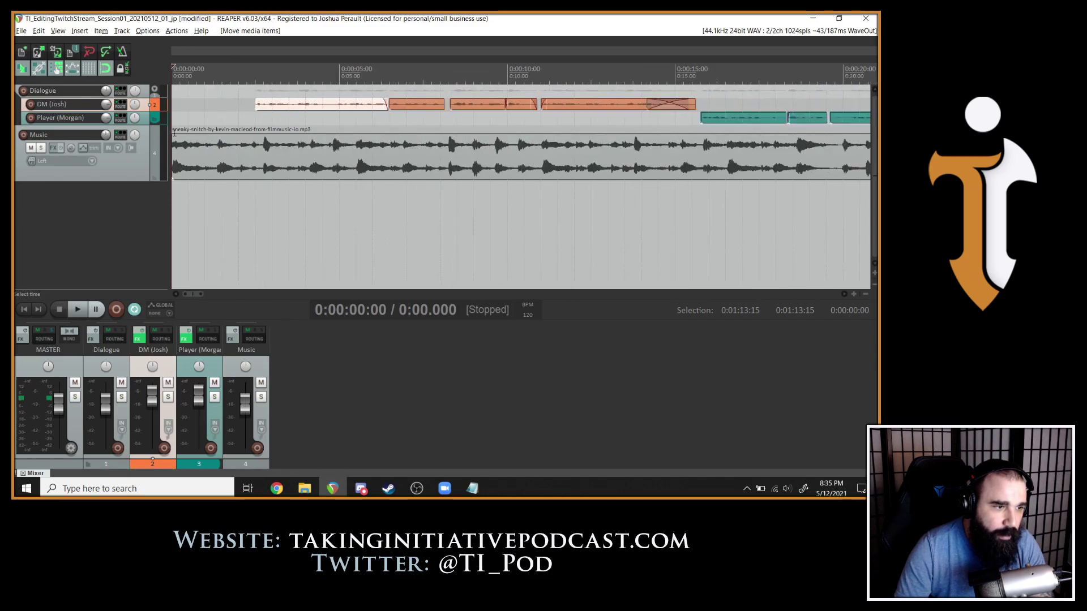
pyautogui.press('space')
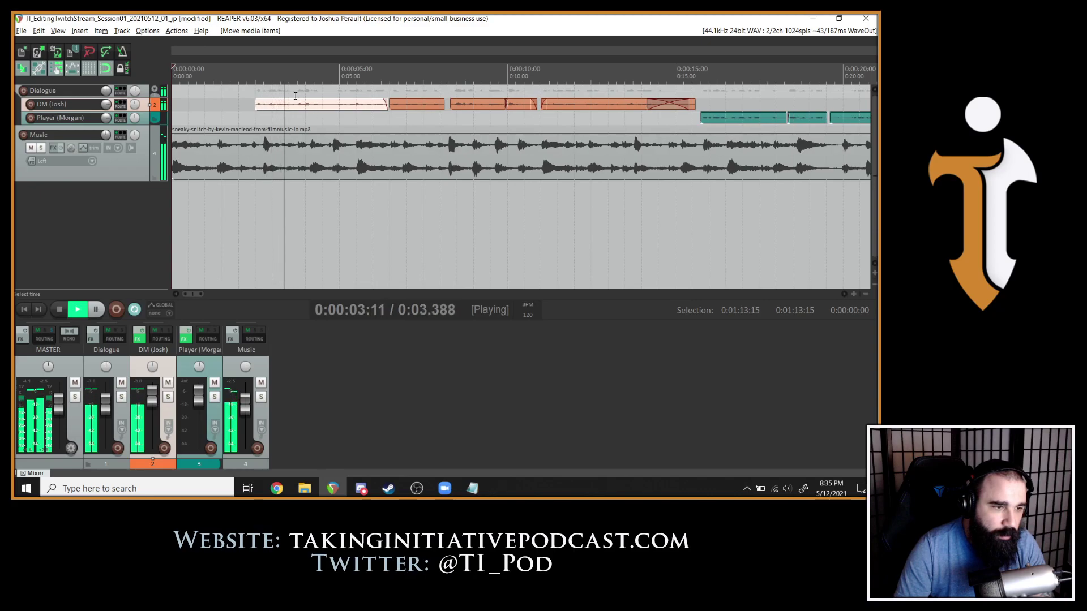
pyautogui.press('space')
pyautogui.moveTo(279, 106); pyautogui.dragTo(232, 109)
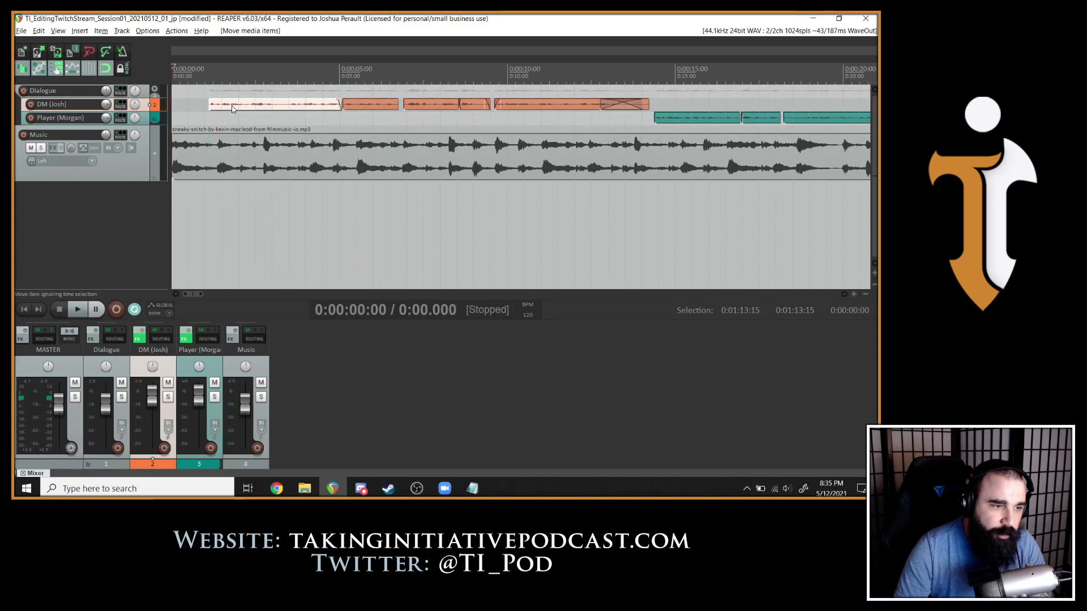
# Play the mix, lower the Music track's volume to -13.9 dB, and check the balance from about 0:50.
pyautogui.press('space')
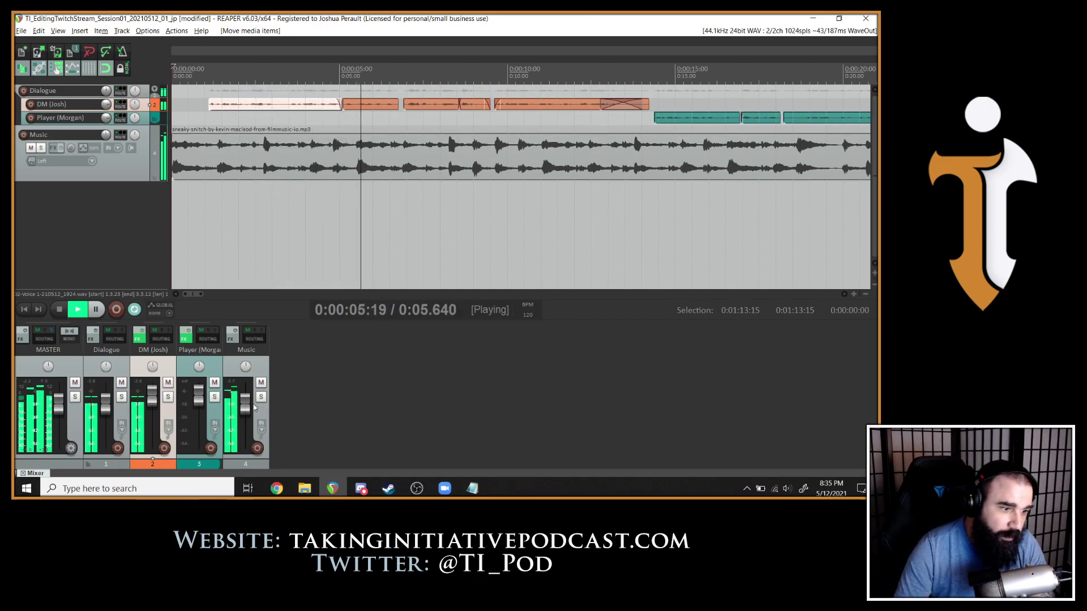
pyautogui.moveTo(245, 403); pyautogui.dragTo(247, 416)
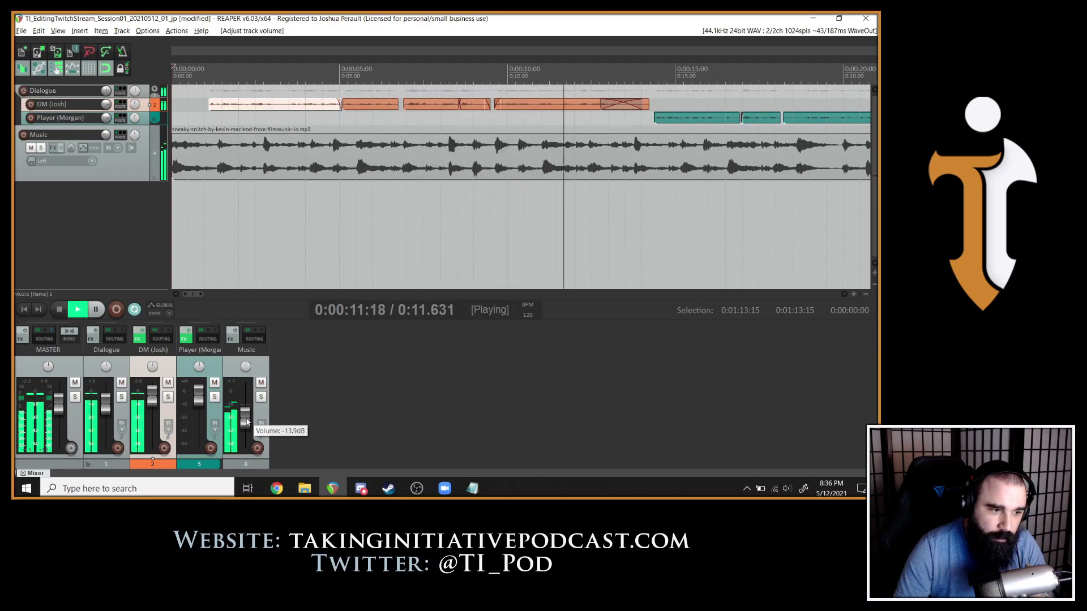
pyautogui.scroll(-6, 447, 157)
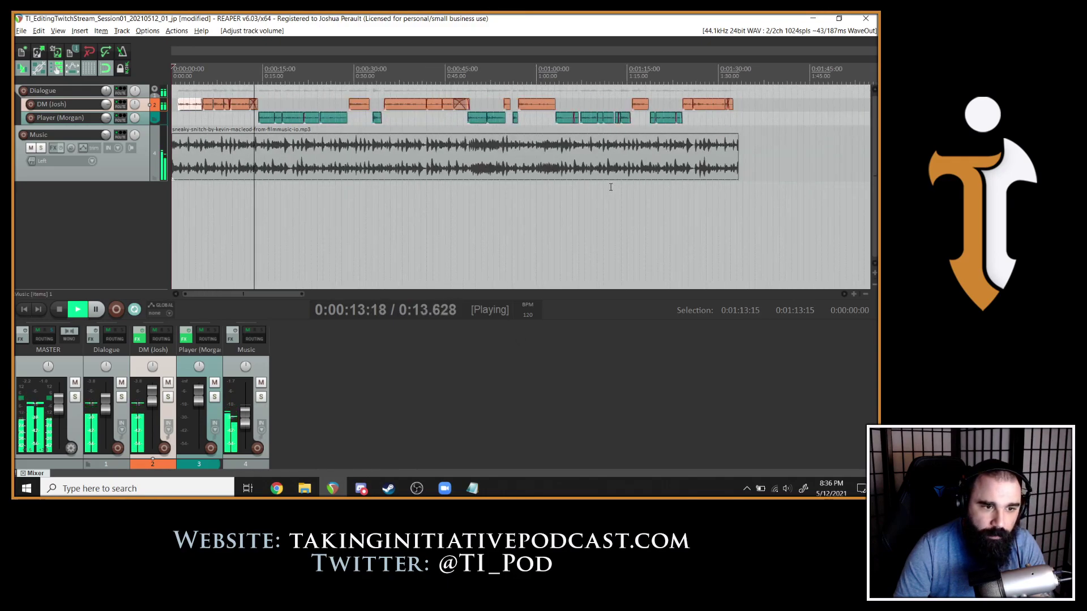
pyautogui.click(474, 153)
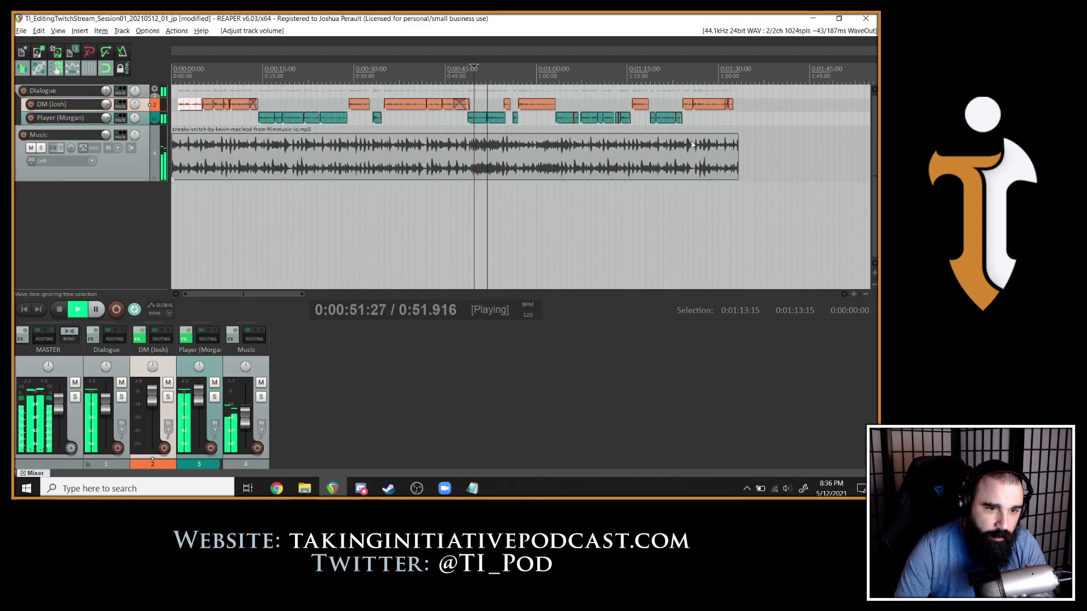
# Add a fade-out of about 3 seconds to the end of the music clip.
pyautogui.click(715, 142)
pyautogui.scroll(5, 742, 141)
pyautogui.moveTo(648, 136); pyautogui.dragTo(599, 138)
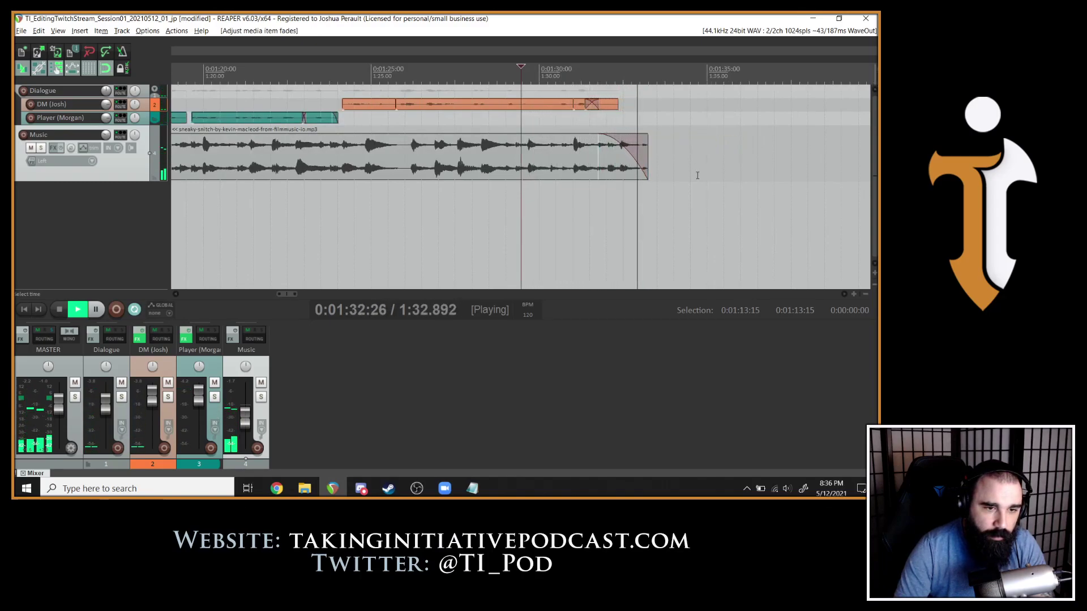
pyautogui.press('space')
pyautogui.moveTo(644, 160); pyautogui.dragTo(557, 139)
pyautogui.hotkey('ctrl', 'z')
# Add a fade-in of about 2 seconds to the start of the music clip and audition the clip's ending.
pyautogui.press('space')
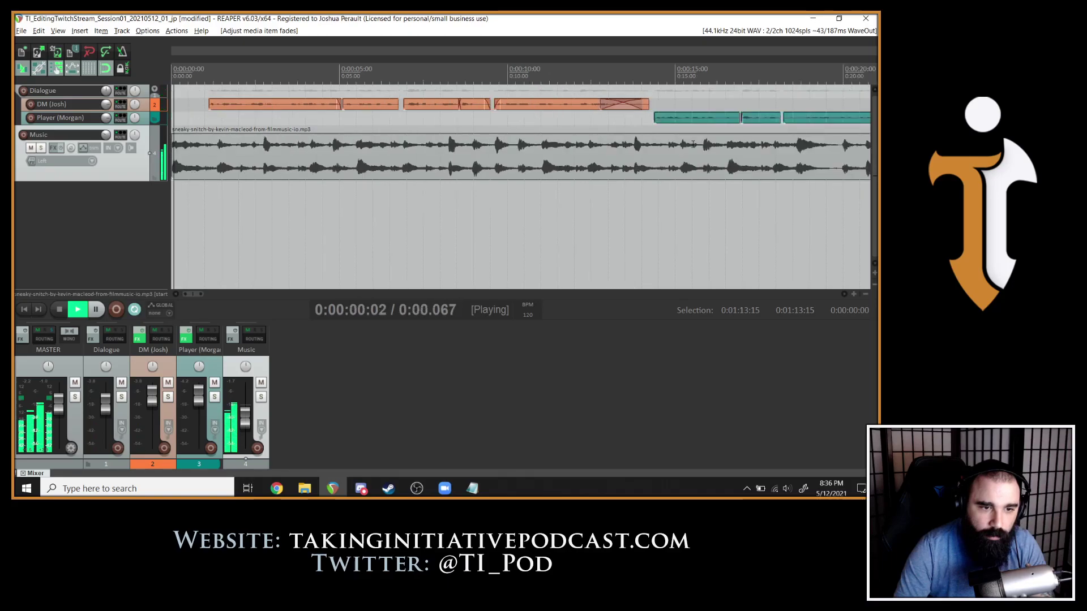
pyautogui.press('space')
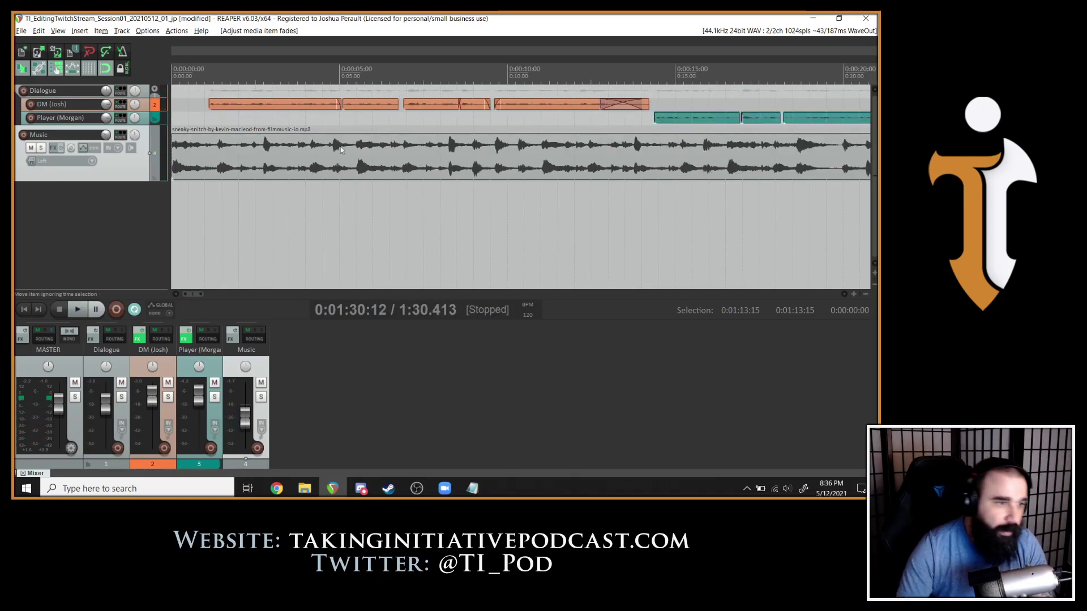
pyautogui.moveTo(174, 137); pyautogui.dragTo(340, 138)
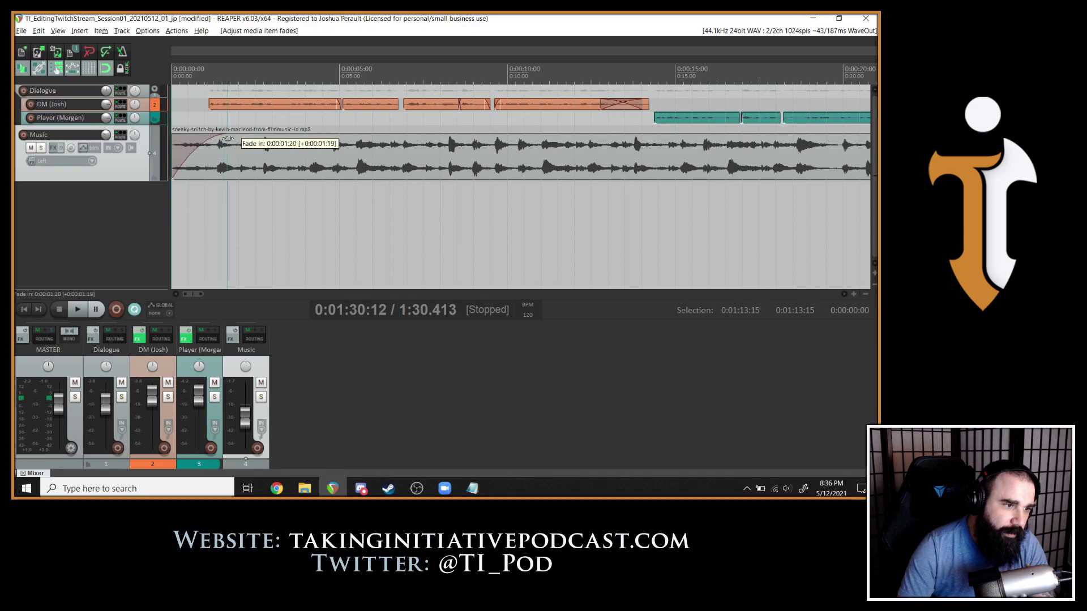
pyautogui.press('space')
pyautogui.click(348, 132)
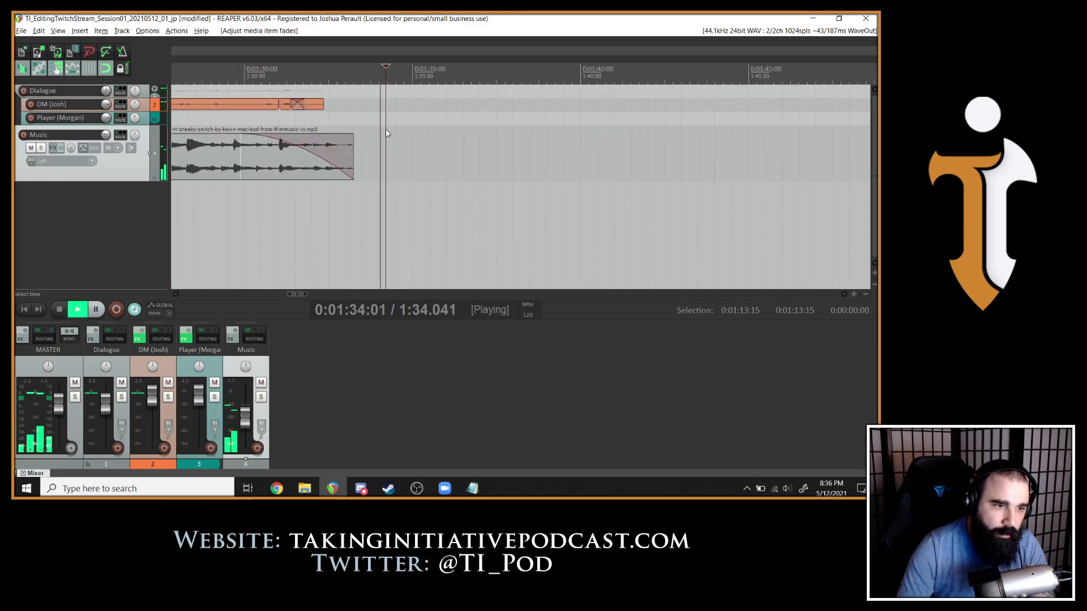
pyautogui.press('space')
# Audition the music's opening, shorten its fade-in to about 1.7 seconds, and listen again.
pyautogui.press('Home')
pyautogui.press('space')
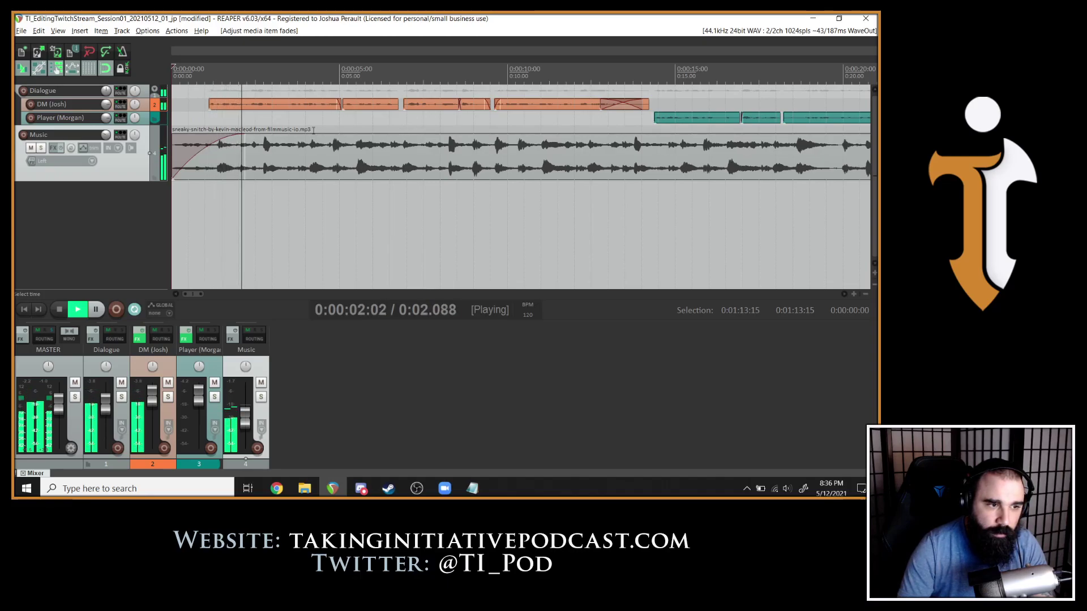
pyautogui.press('space')
pyautogui.moveTo(244, 137); pyautogui.dragTo(229, 139)
pyautogui.press('space')
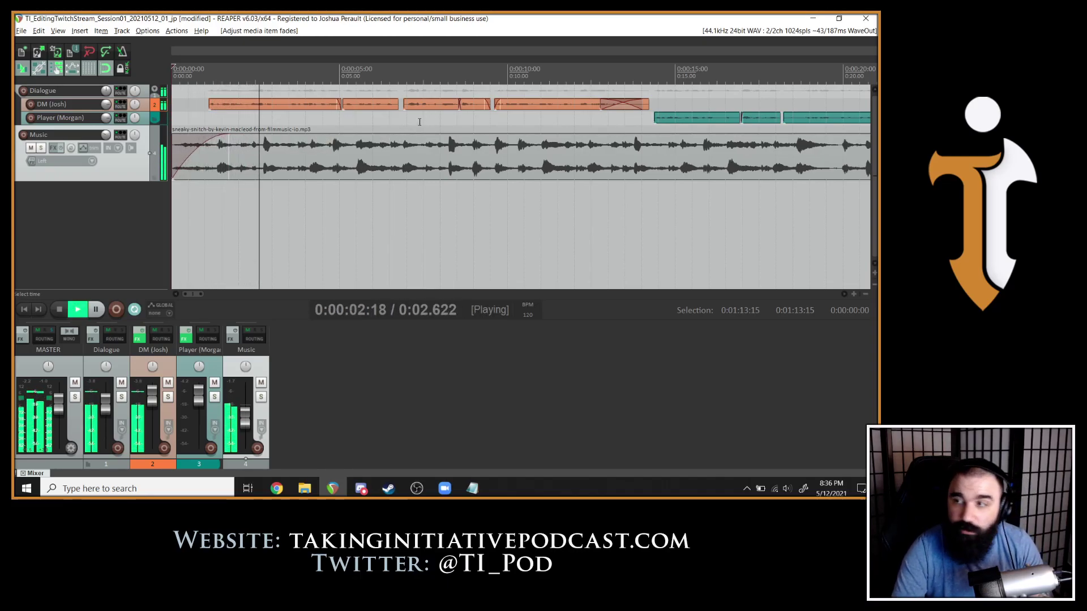
pyautogui.press('space')
# Add ReaEQ to the Music track and set band 2 to -2.1 dB at 293.5 Hz.
pyautogui.click(232, 338)
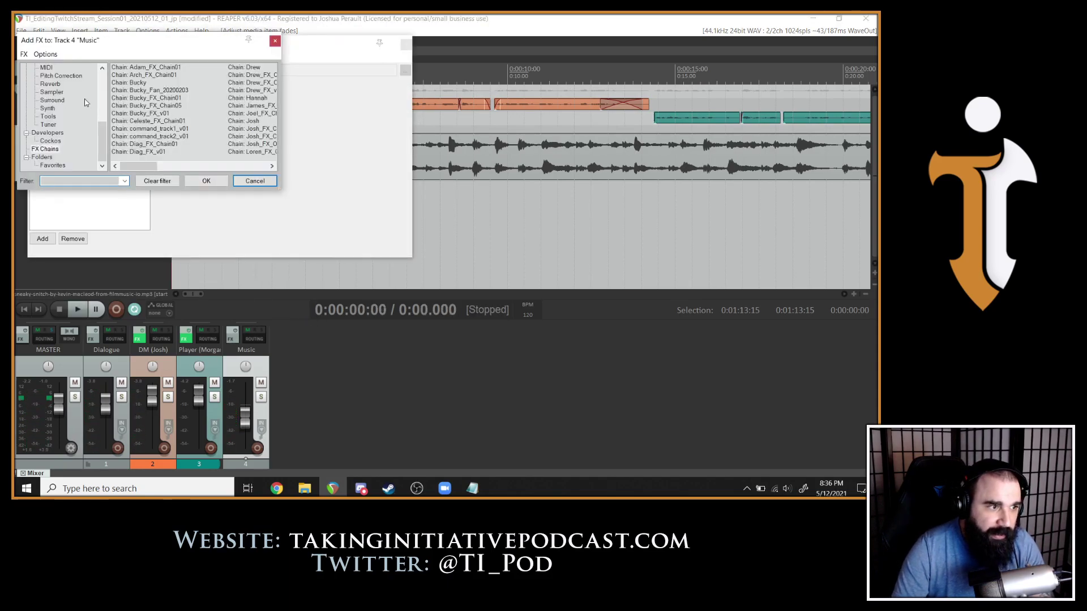
pyautogui.scroll(4, 122, 97)
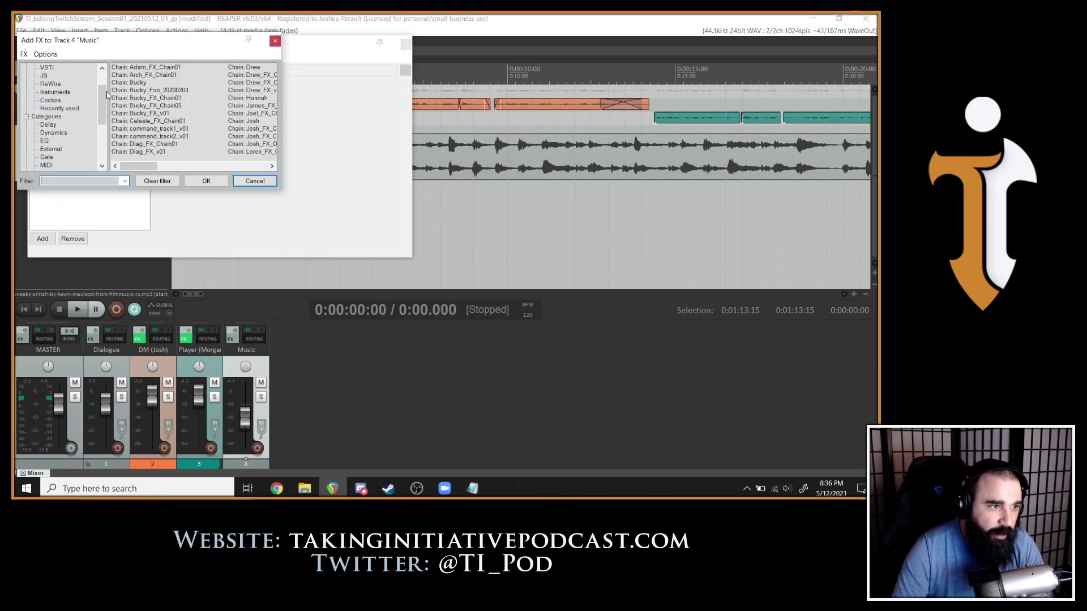
pyautogui.moveTo(107, 95); pyautogui.dragTo(105, 92)
pyautogui.click(42, 150)
pyautogui.click(214, 180)
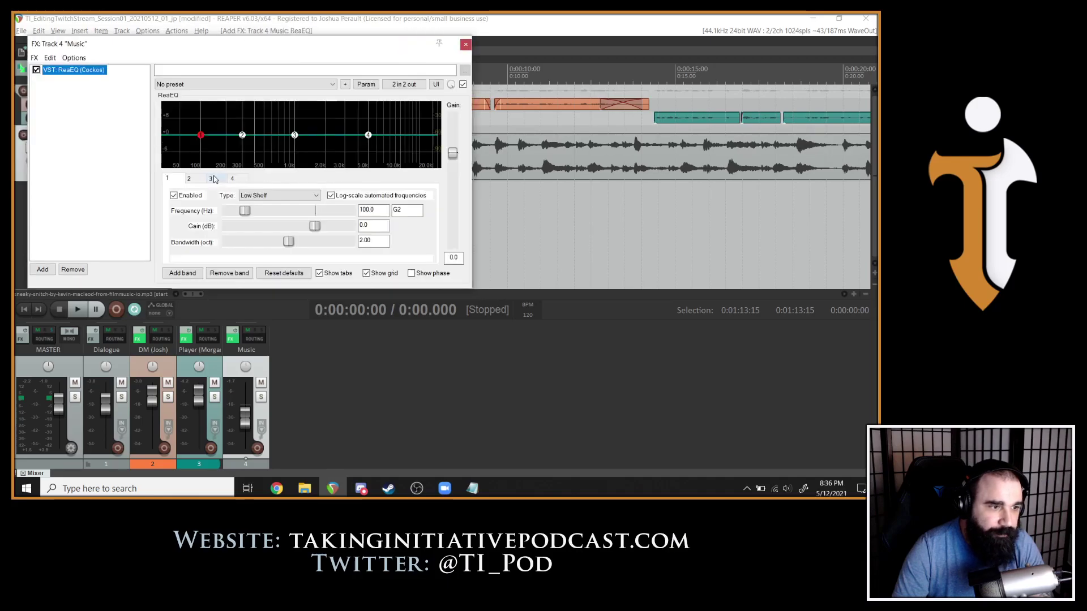
pyautogui.moveTo(242, 135); pyautogui.dragTo(243, 146)
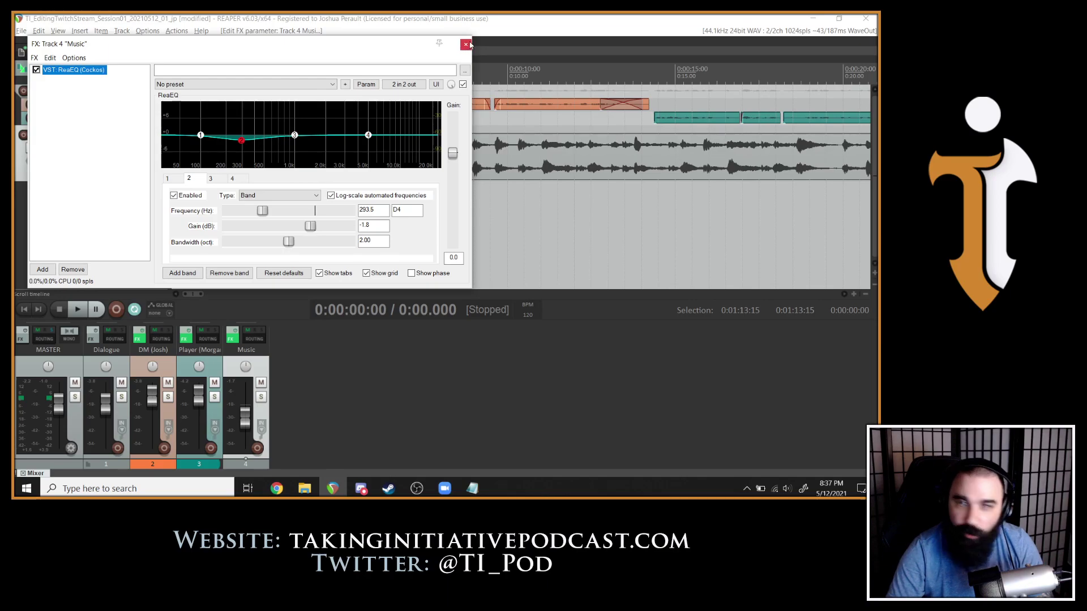
pyautogui.scroll(-3, 241, 140)
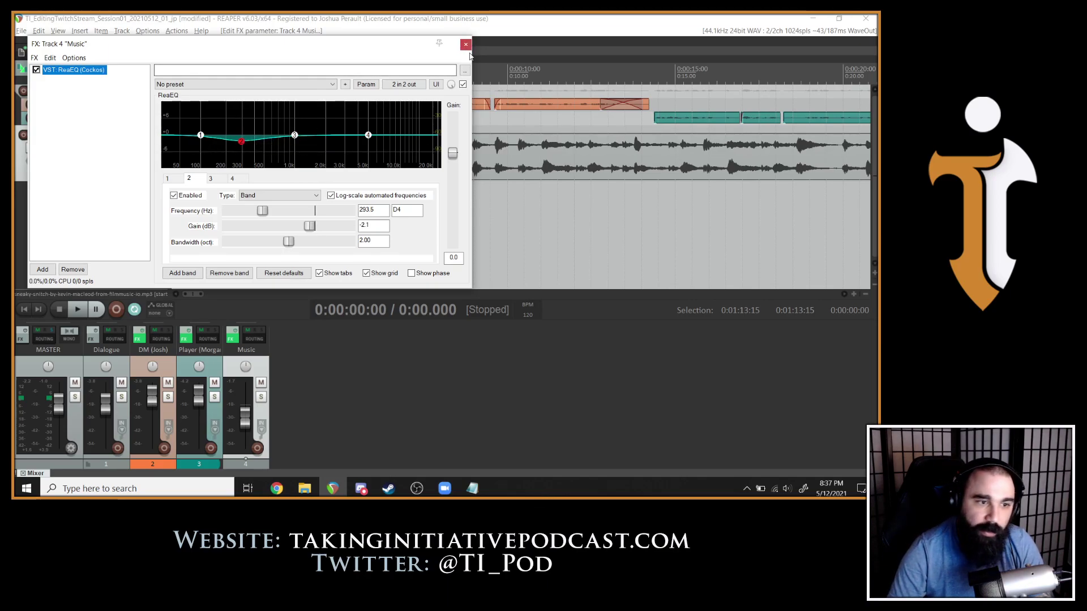
# Inspect the ReaEQ settings in the DM track's effects chain for comparison and close the open effects windows.
pyautogui.click(141, 340)
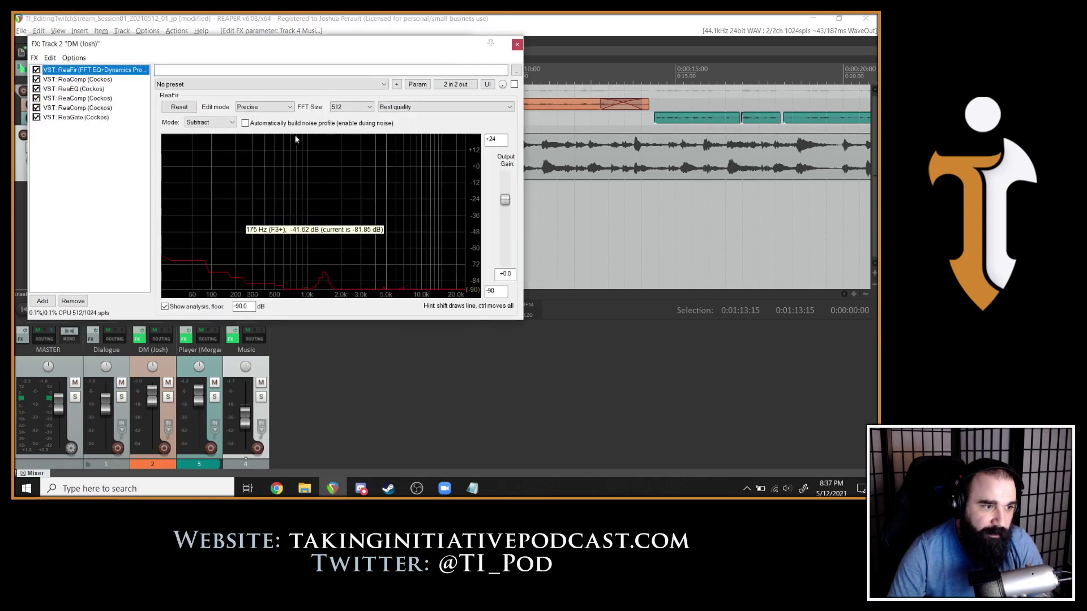
pyautogui.click(78, 89)
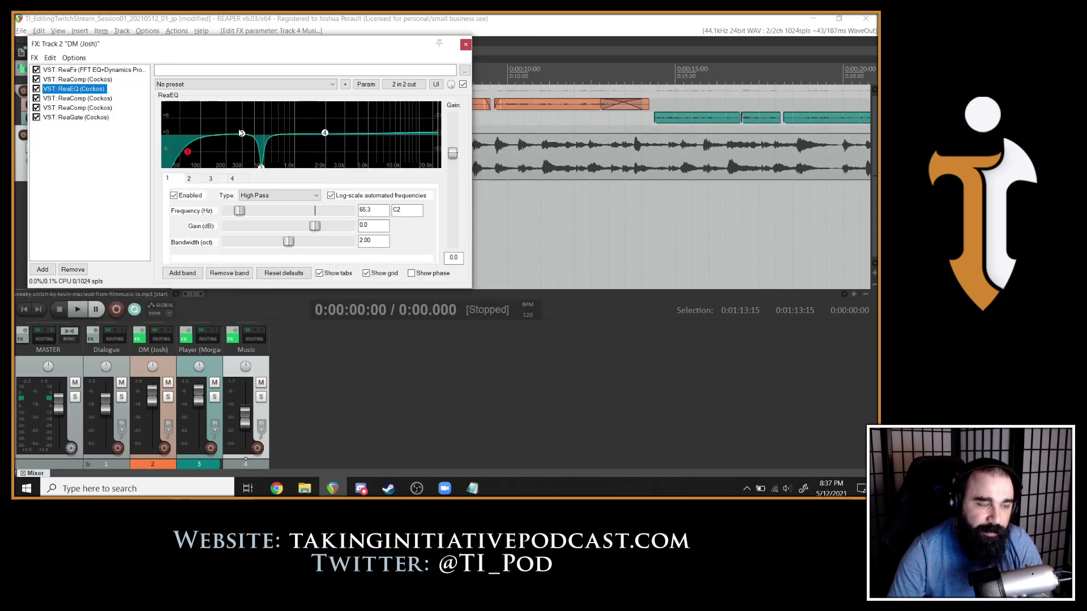
pyautogui.click(465, 45)
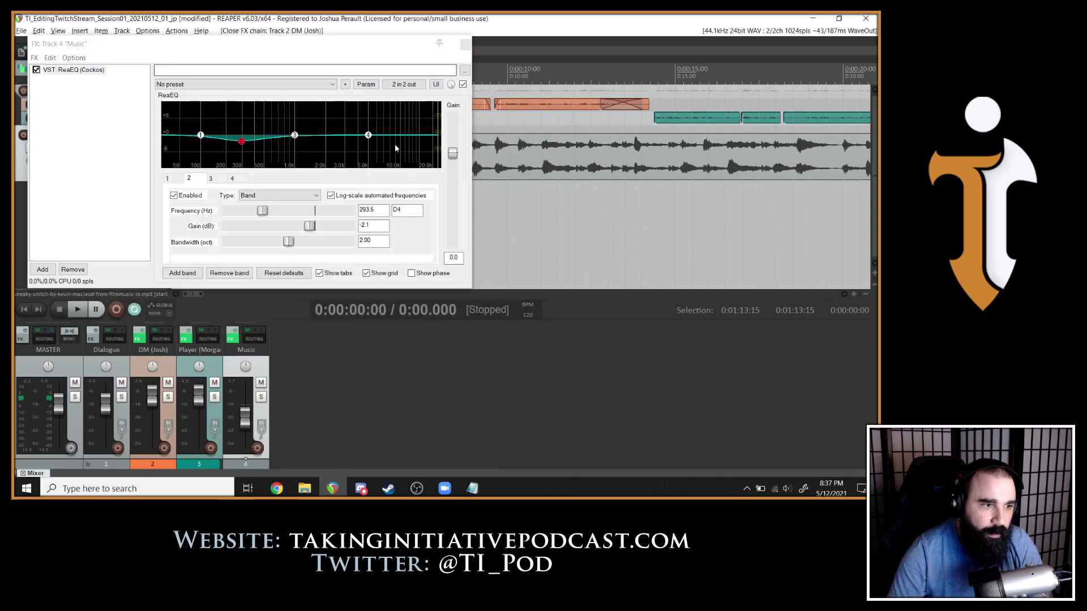
pyautogui.click(466, 45)
# Audition the mix of dialogue and equalized music from the start of the project.
pyautogui.press('space')
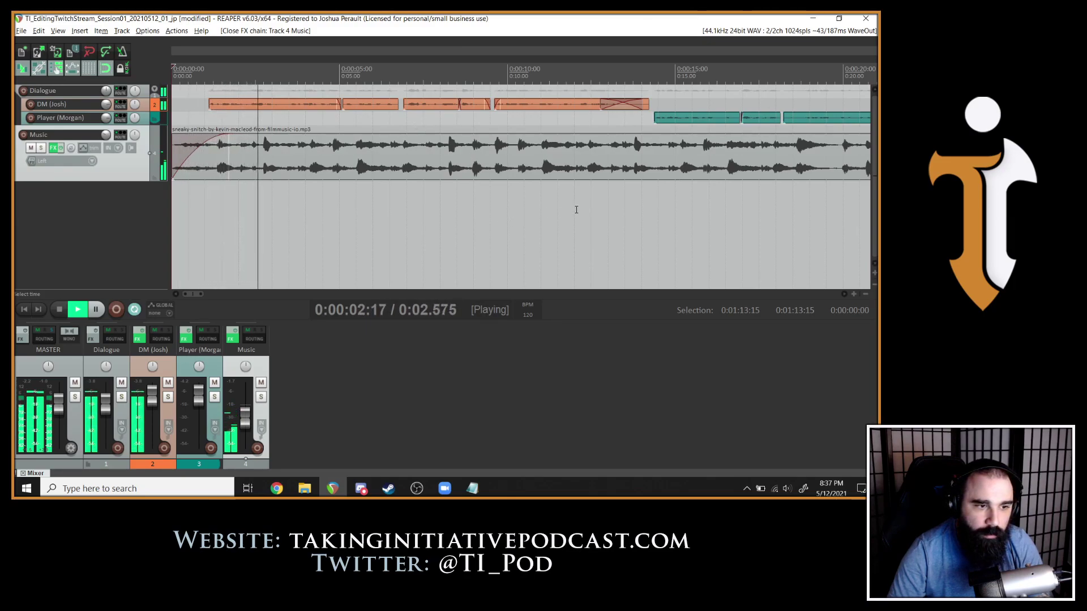
pyautogui.scroll(-1, 576, 210)
pyautogui.press('space')
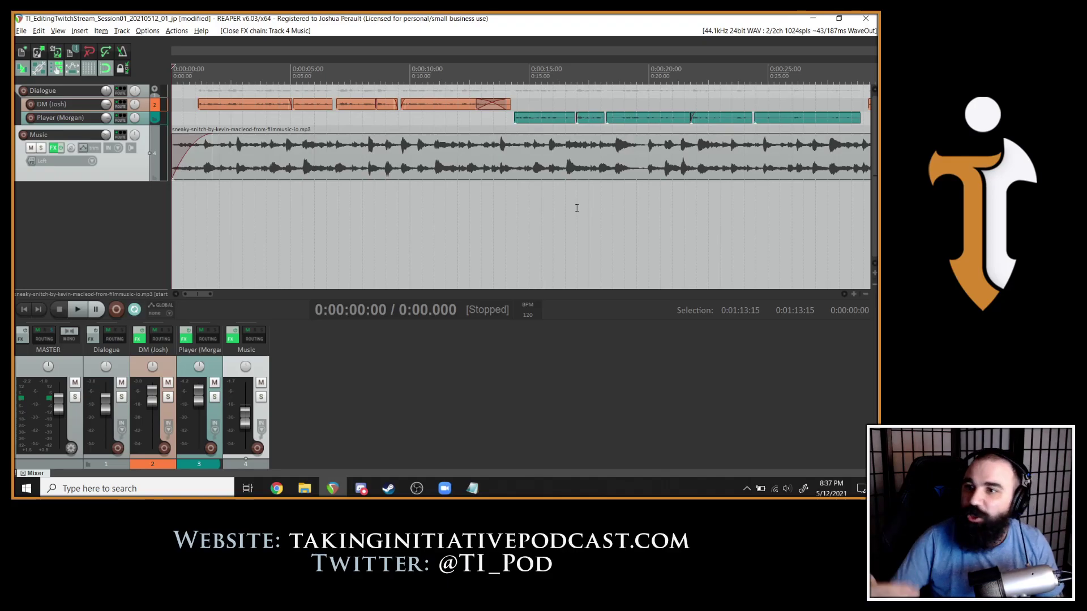
# Enlarge the Music track's height and audition its denser passage from about 50 seconds.
pyautogui.scroll(-4, 576, 208)
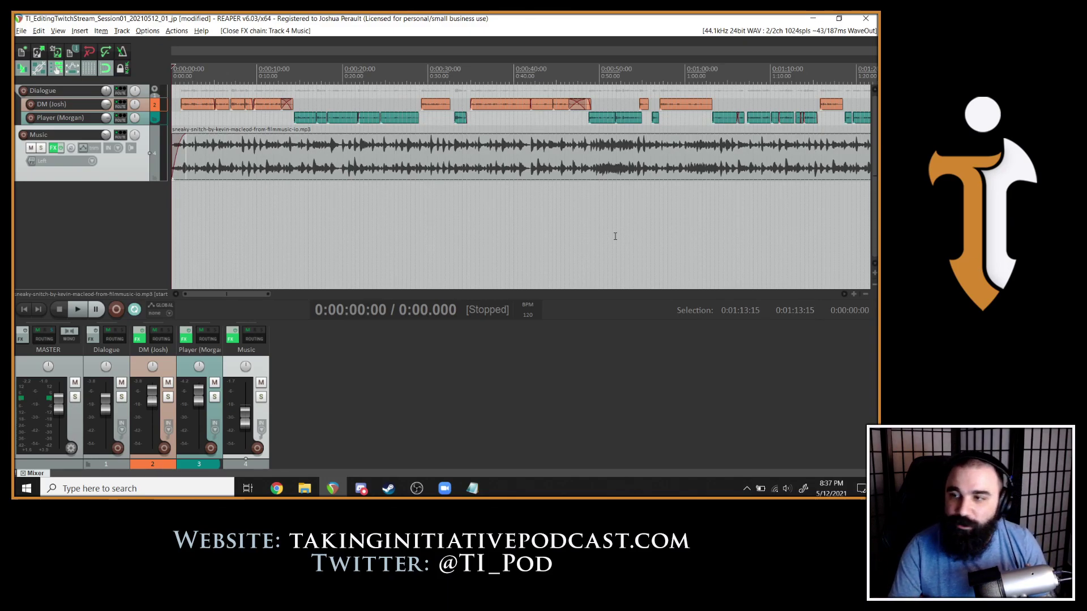
pyautogui.scroll(-3, 616, 236)
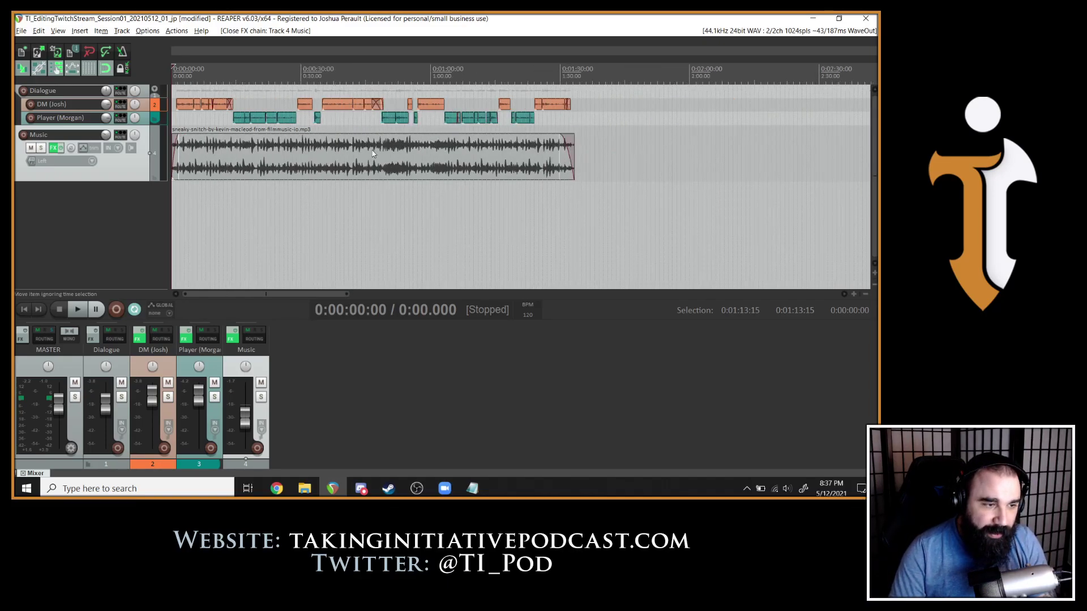
pyautogui.click(387, 149)
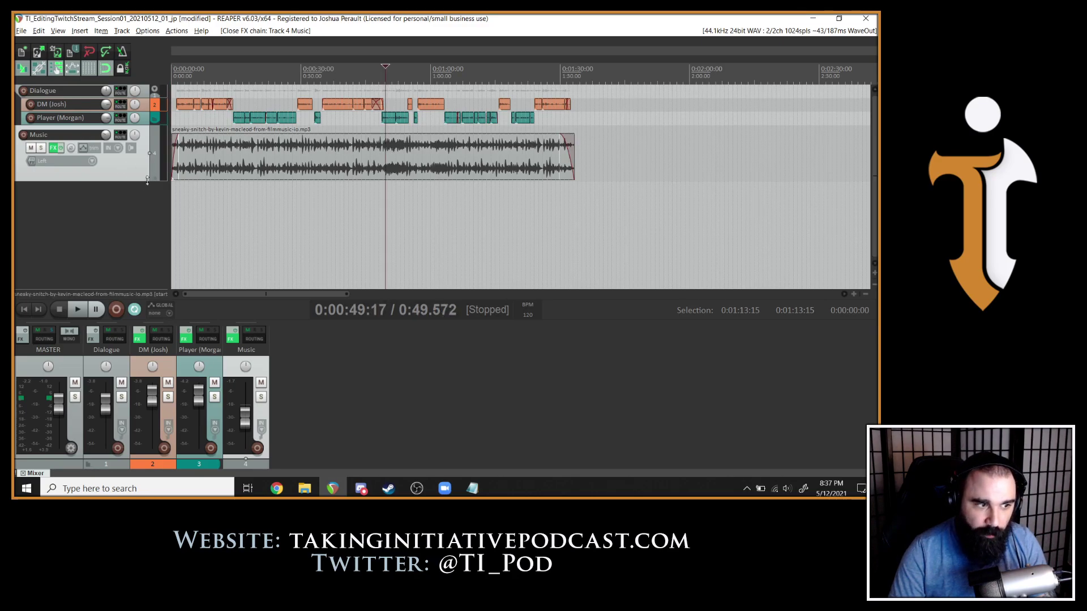
pyautogui.moveTo(143, 180); pyautogui.dragTo(143, 254)
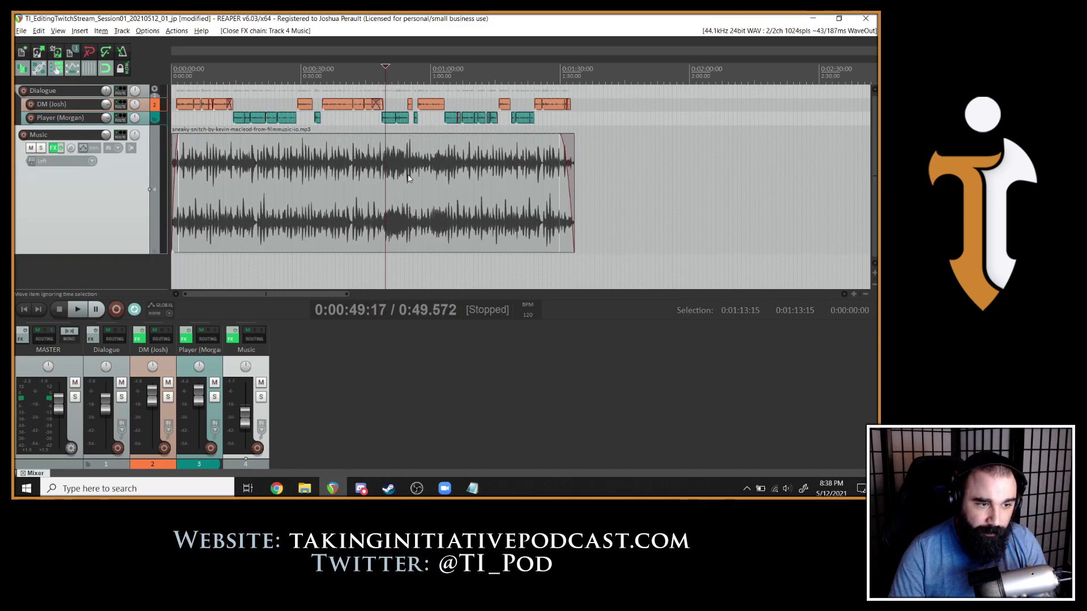
pyautogui.press('space')
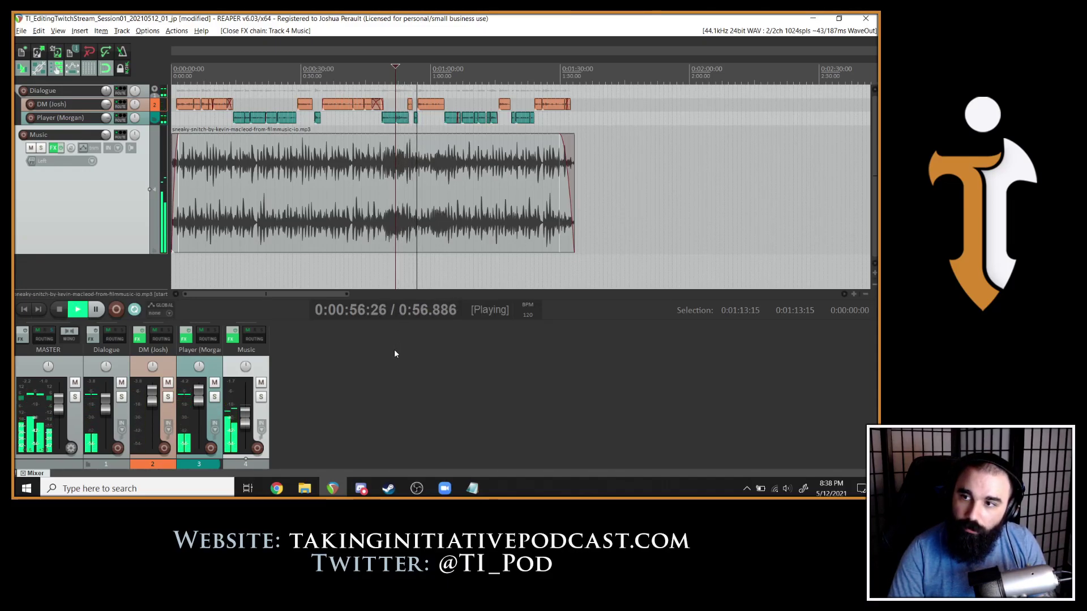
pyautogui.press('space')
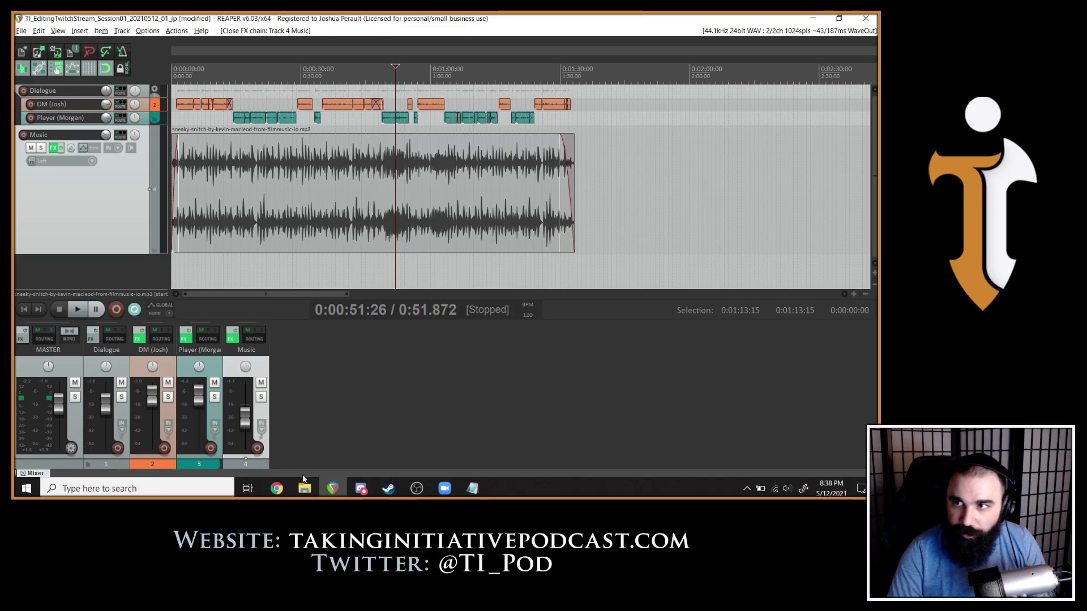
# Copy the mandatory Sneaky Snitch attribution text from the download page in Chrome and paste it into the open Notepad note.
pyautogui.click(277, 488)
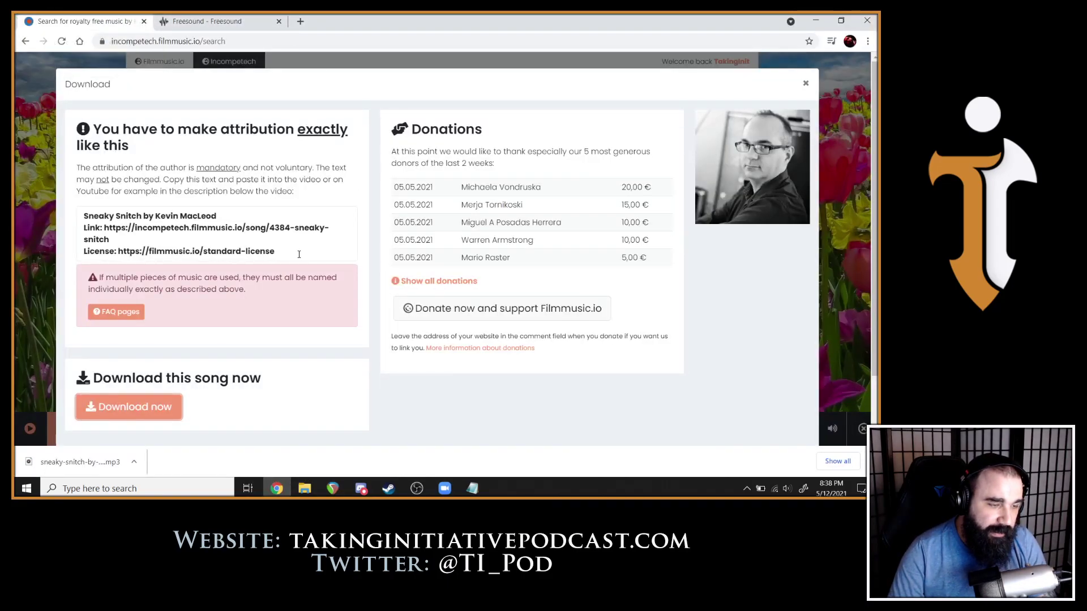
pyautogui.click(255, 245)
pyautogui.hotkey('ctrl', 'c')
pyautogui.moveTo(255, 245); pyautogui.dragTo(141, 243)
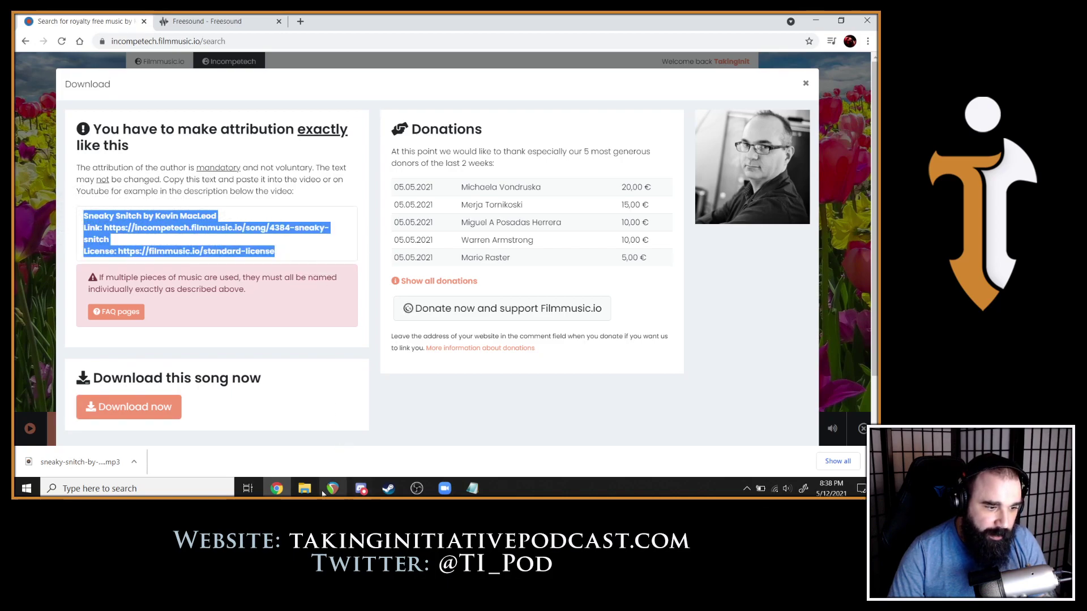
pyautogui.click(472, 488)
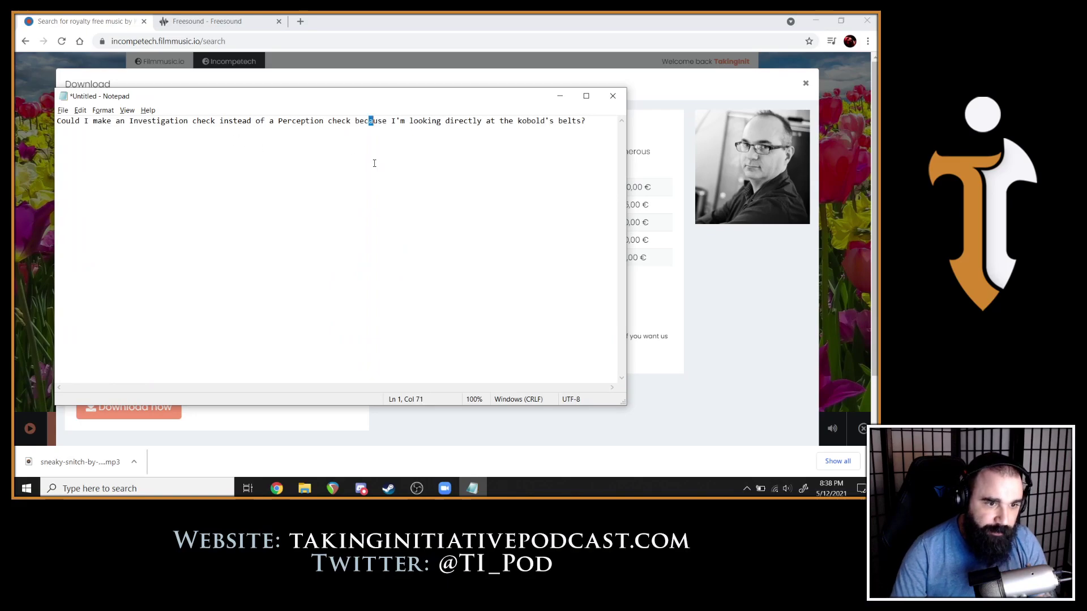
pyautogui.press('Return')
pyautogui.press('Return')
pyautogui.hotkey('ctrl', 'v')
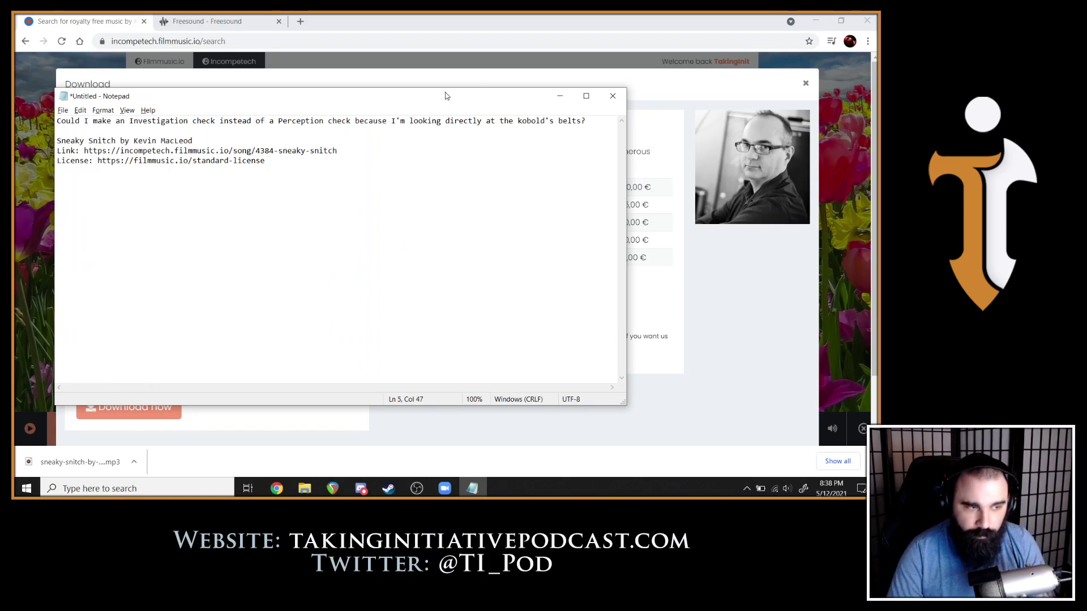
# Delete the old Investigation check sentence and the blank lines above the music attribution.
pyautogui.click(609, 119)
pyautogui.hotkey('shift', 'Home')
pyautogui.press('BackSpace')
pyautogui.press('Delete')
pyautogui.press('Delete')
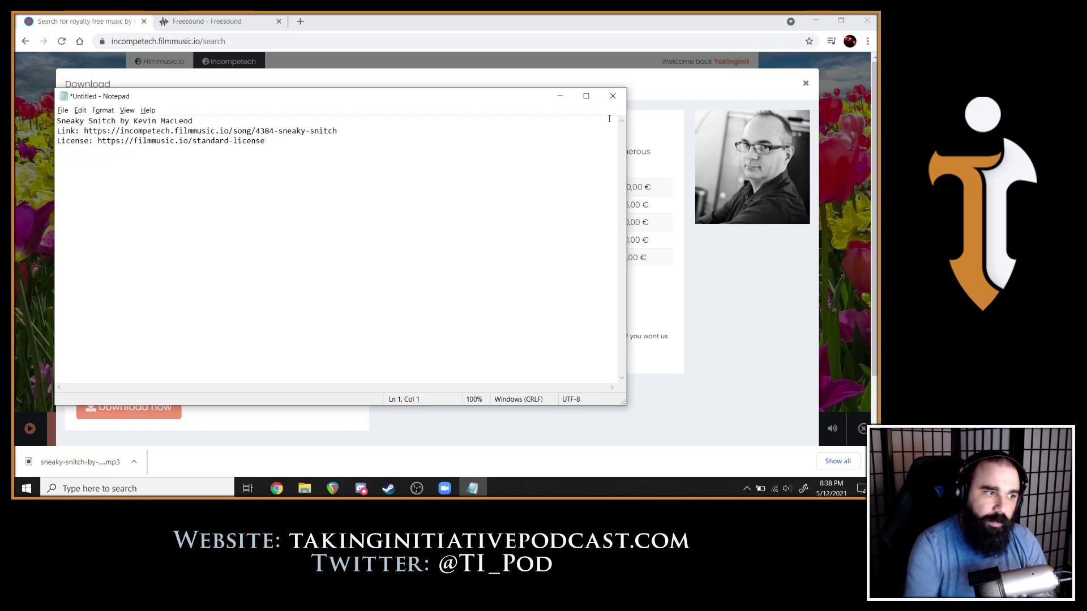
# Search Freesound in Chrome for "keychain" and filter the results to the Creative Commons 0 license.
pyautogui.click(525, 16)
pyautogui.click(215, 21)
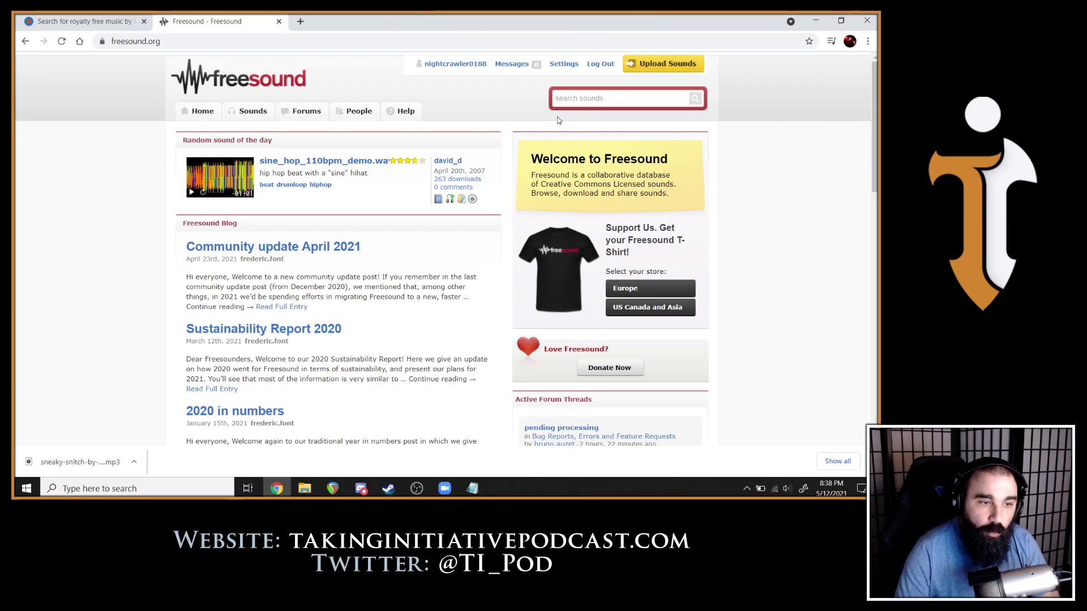
pyautogui.click(581, 100)
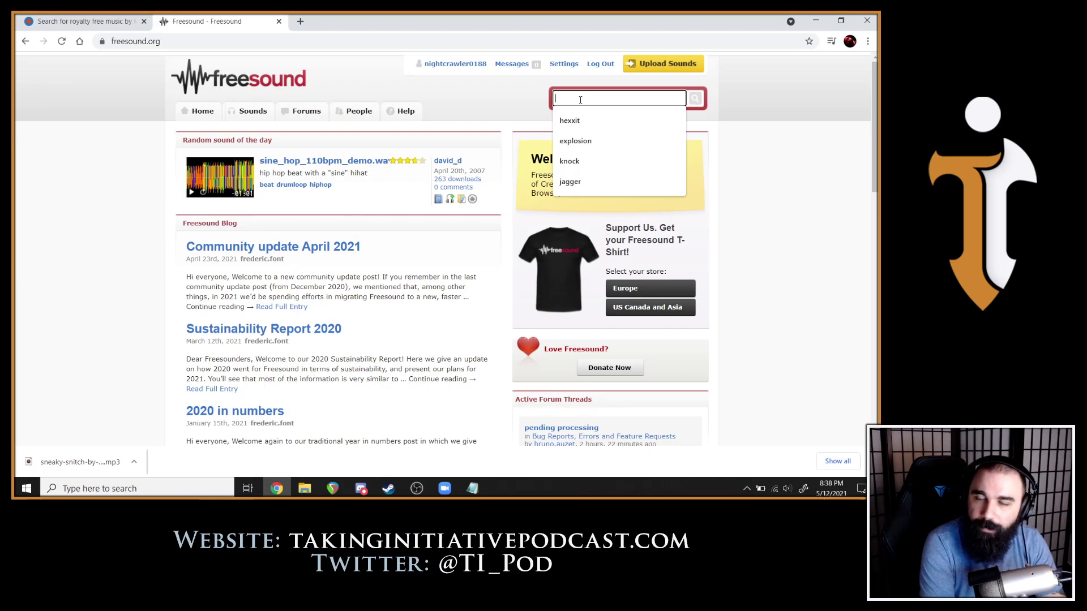
pyautogui.write('keychain')
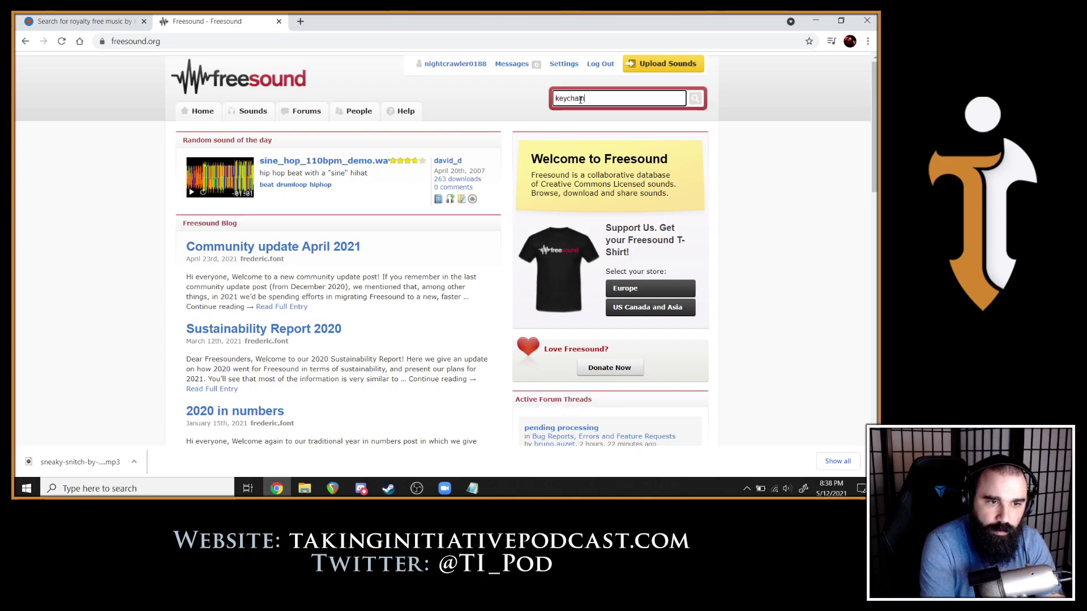
pyautogui.press('Return')
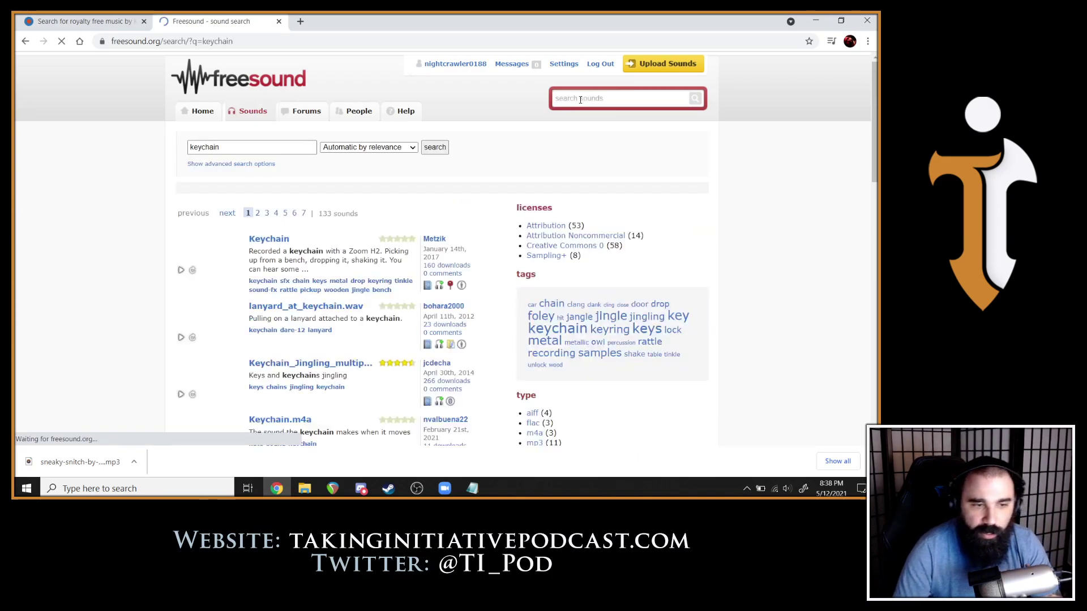
pyautogui.click(597, 249)
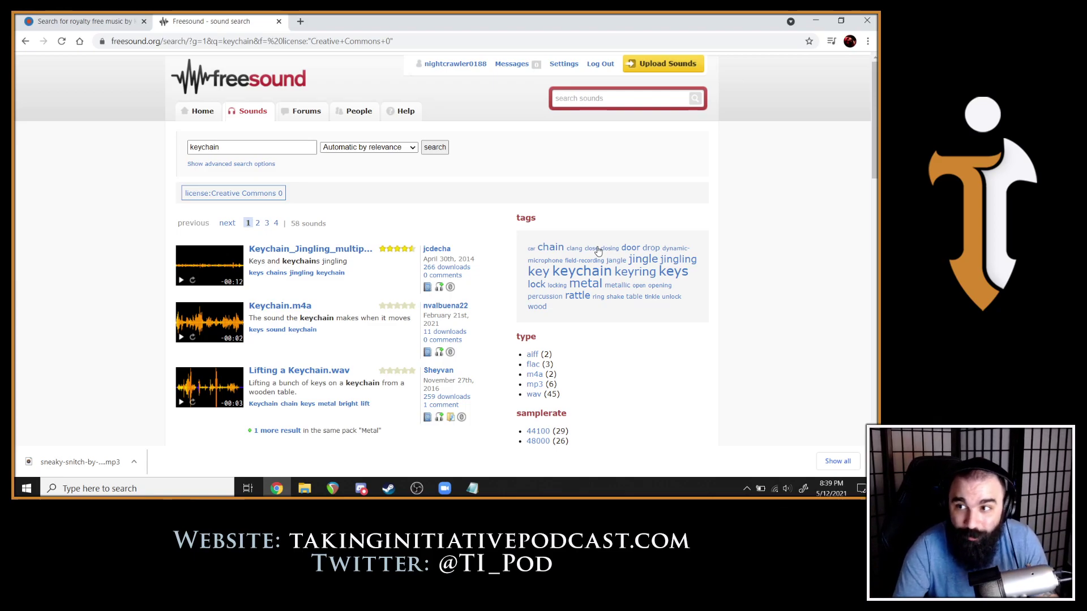
# Audition the first keychain sounds in the filtered results.
pyautogui.scroll(-3, 493, 153)
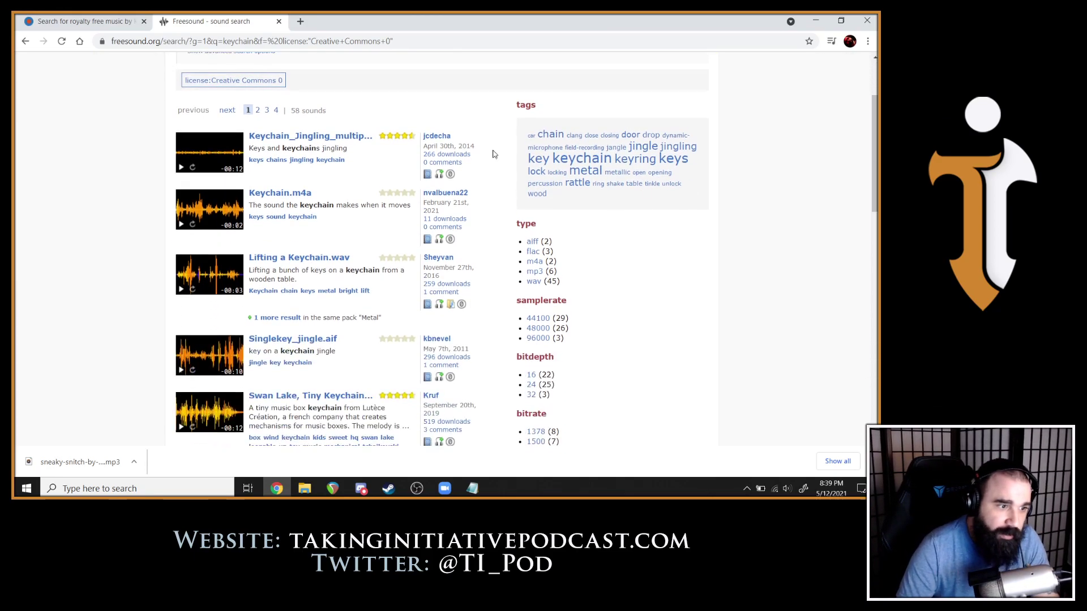
pyautogui.click(181, 169)
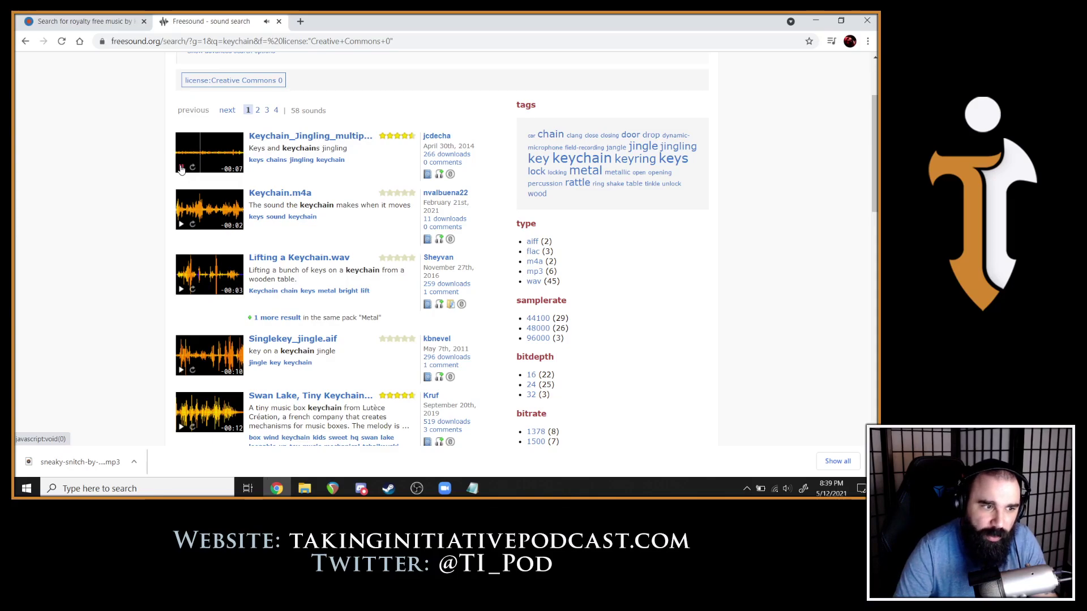
pyautogui.click(181, 226)
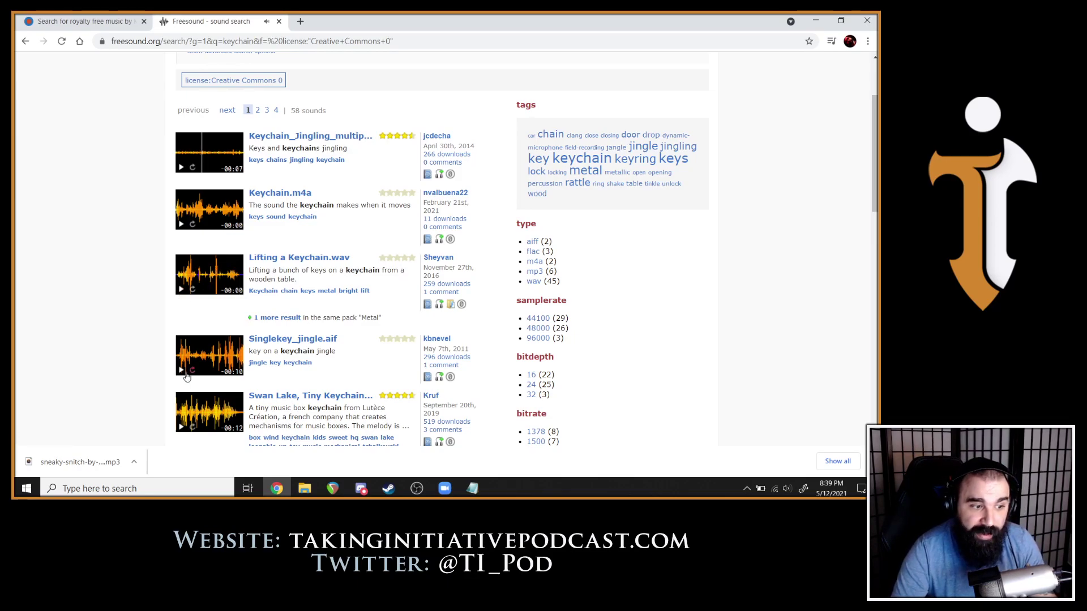
# Download the "Lifting a Keychain.wav" sound and switch back to REAPER.
pyautogui.click(272, 259)
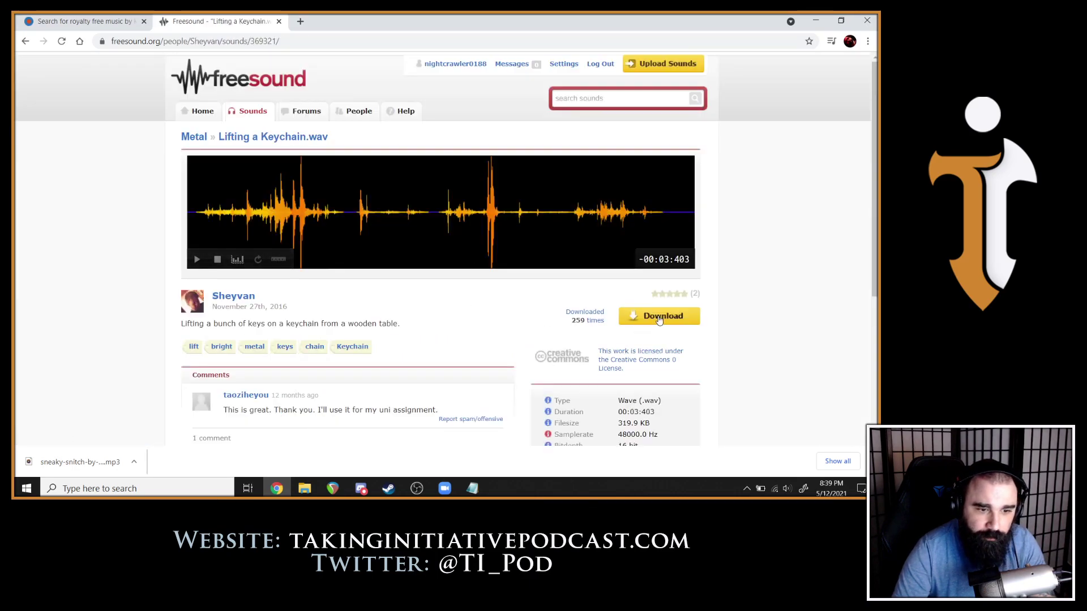
pyautogui.click(660, 317)
pyautogui.hotkey('alt', 'Tab')
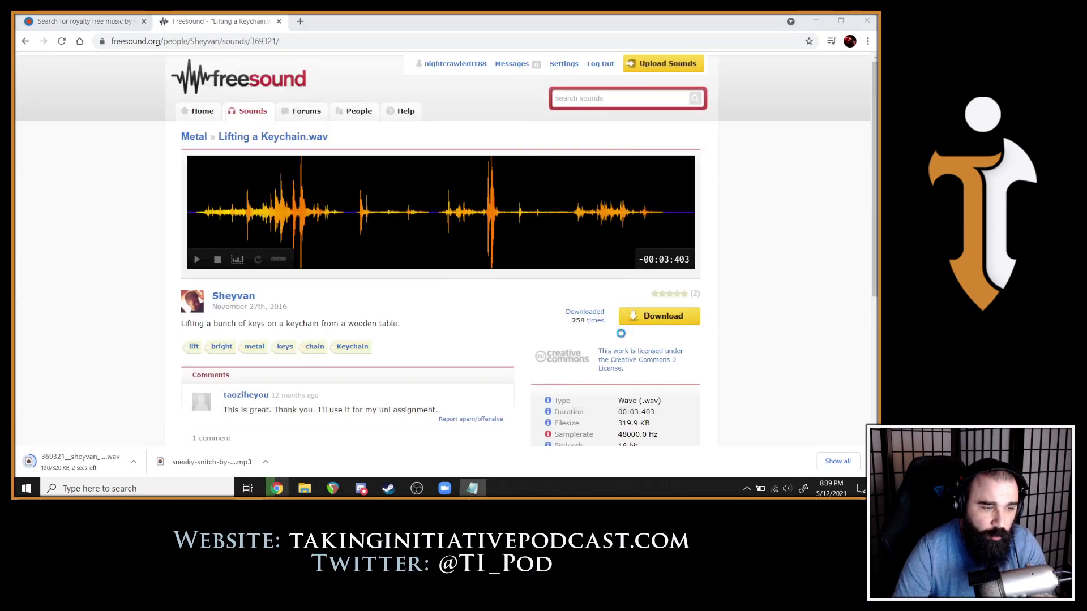
pyautogui.click(621, 333)
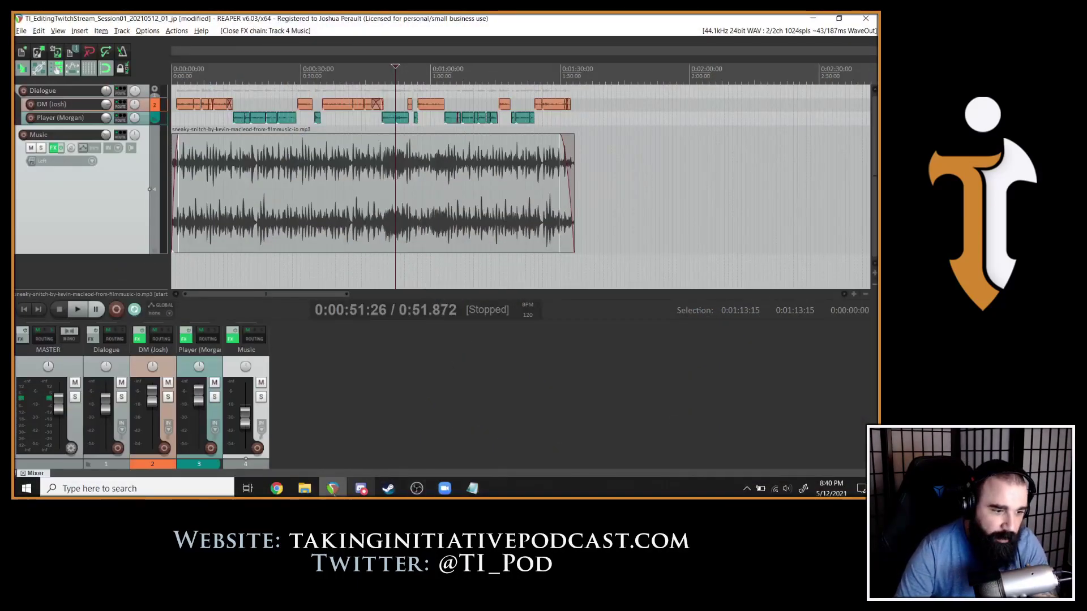
# Add a new track, nest it as a child of the Music track and name it Music01.
pyautogui.click(305, 488)
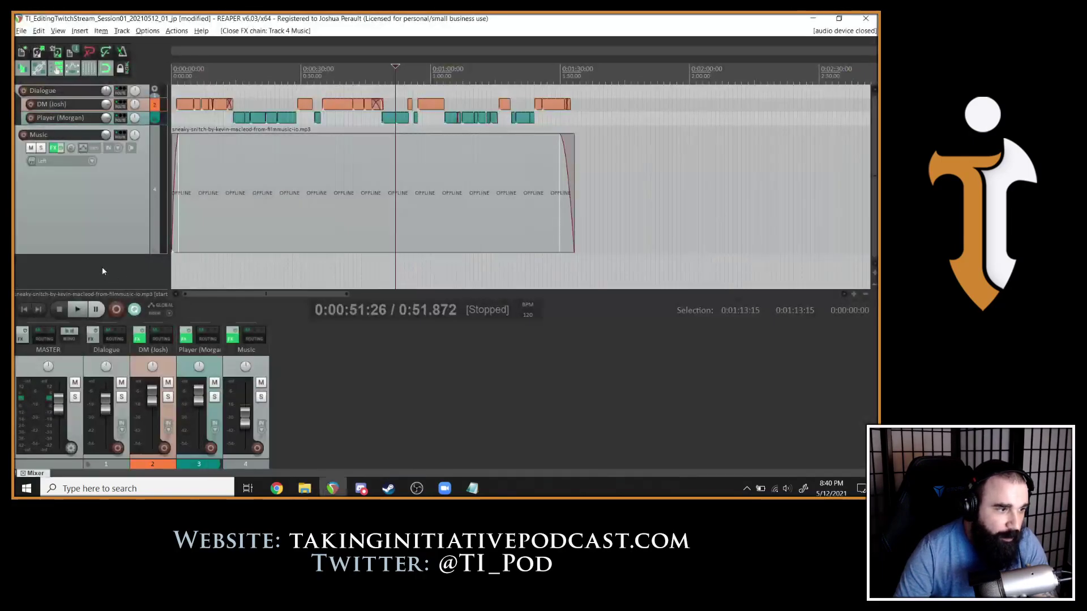
pyautogui.click(85, 261)
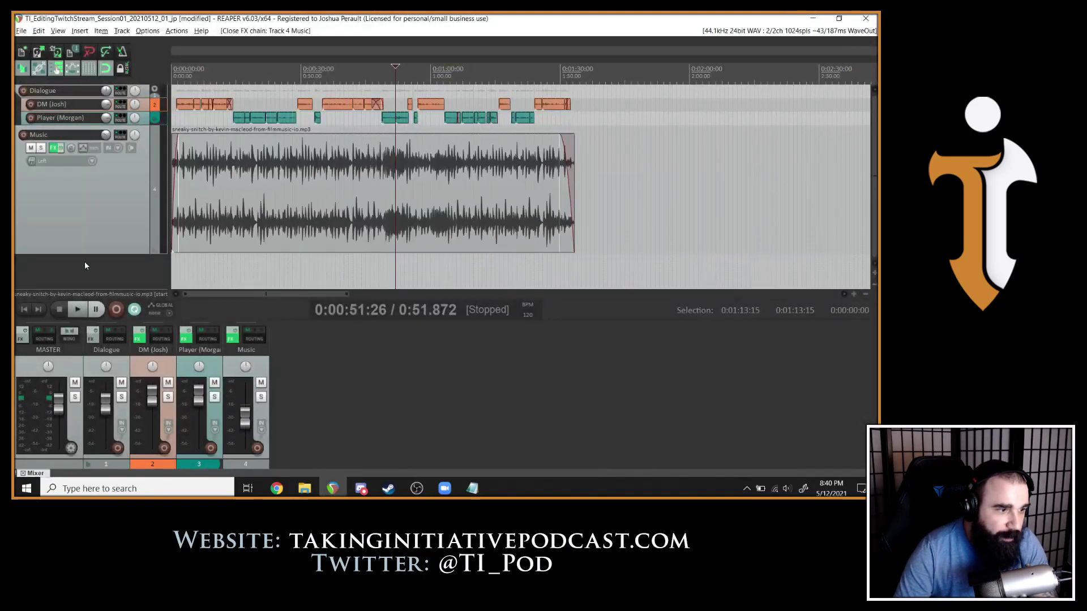
pyautogui.doubleClick(132, 161)
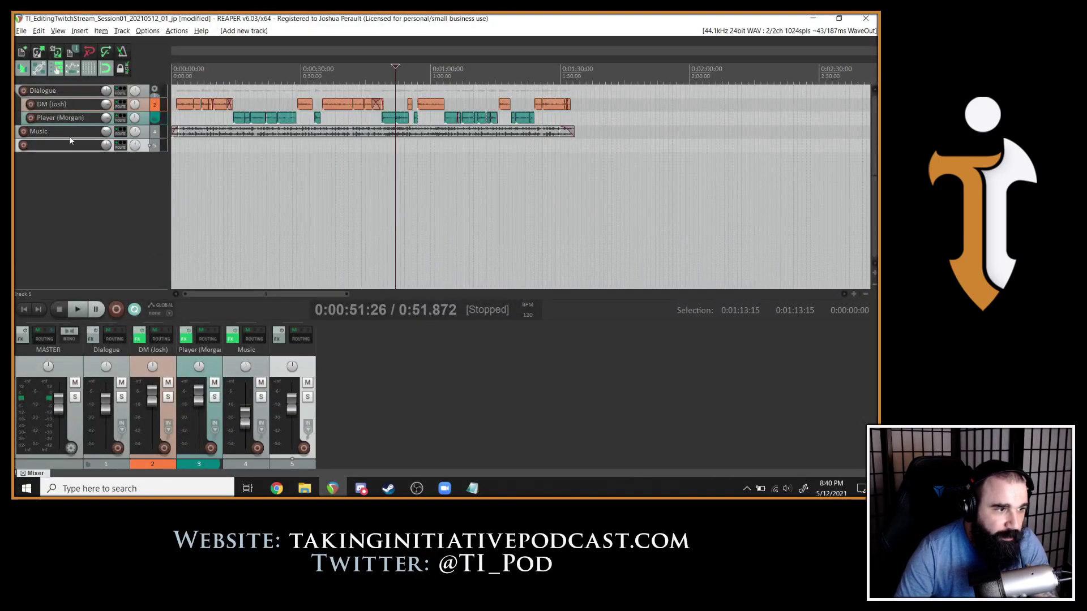
pyautogui.moveTo(141, 146); pyautogui.dragTo(144, 138)
pyautogui.doubleClick(62, 144)
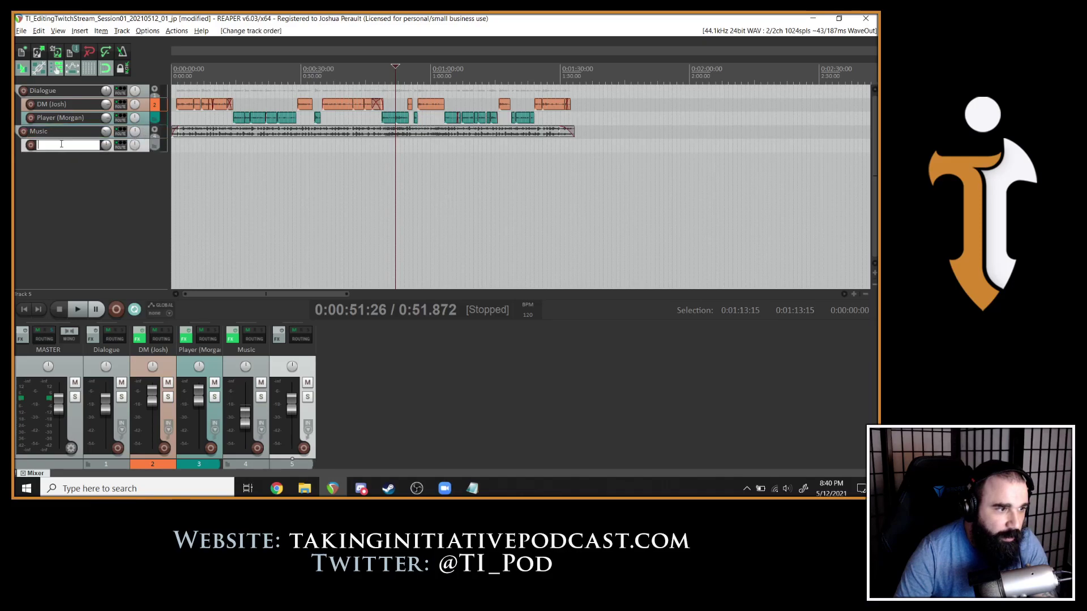
pyautogui.write('Music01')
pyautogui.press('Return')
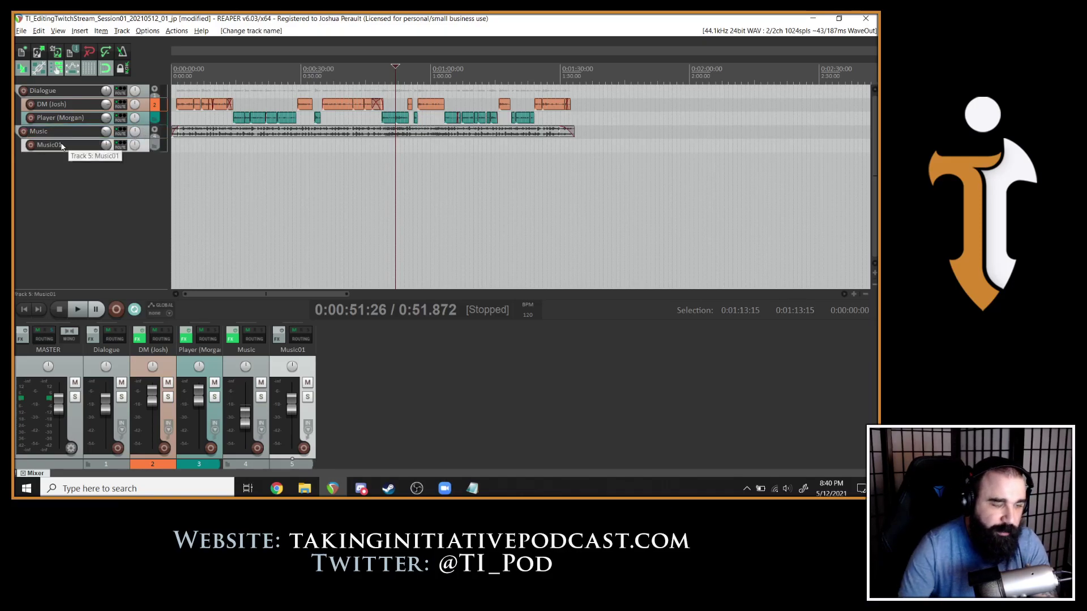
# Move the Sneaky Snitch clip from the Music folder track down to Music01, keeping its start time.
pyautogui.press('Home')
pyautogui.scroll(10, 577, 145)
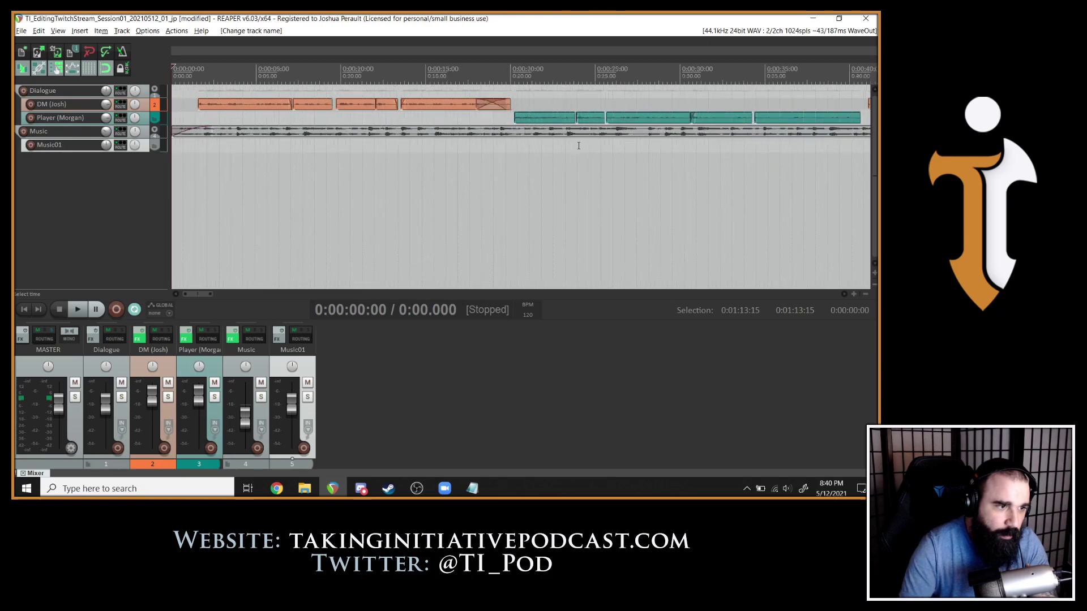
pyautogui.moveTo(659, 132); pyautogui.dragTo(660, 146)
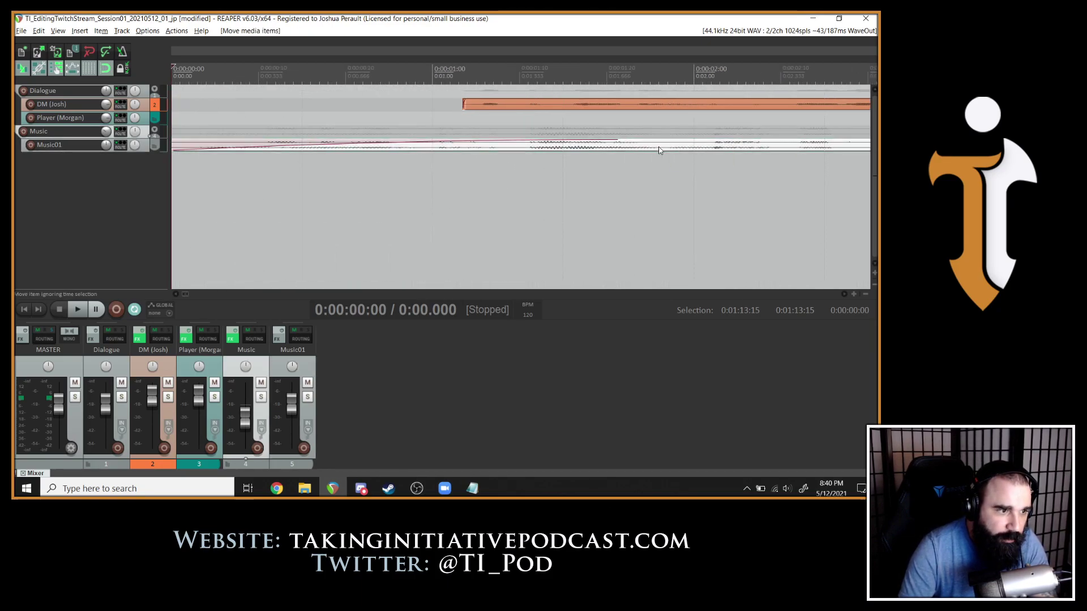
# Add a new track below Music01 and name it SFX.
pyautogui.doubleClick(63, 171)
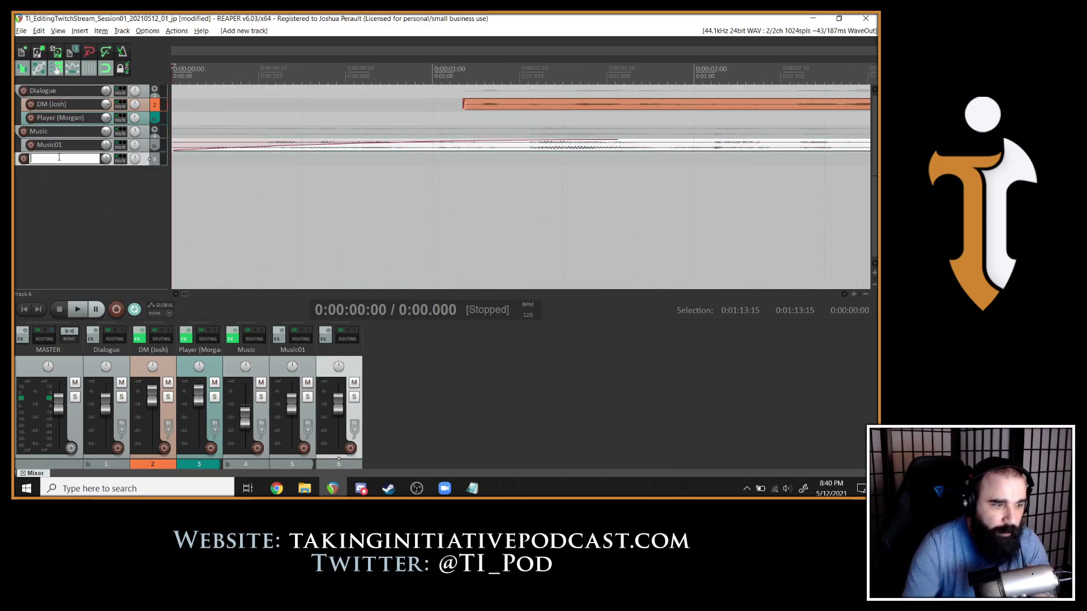
pyautogui.write('SFX')
pyautogui.press('Return')
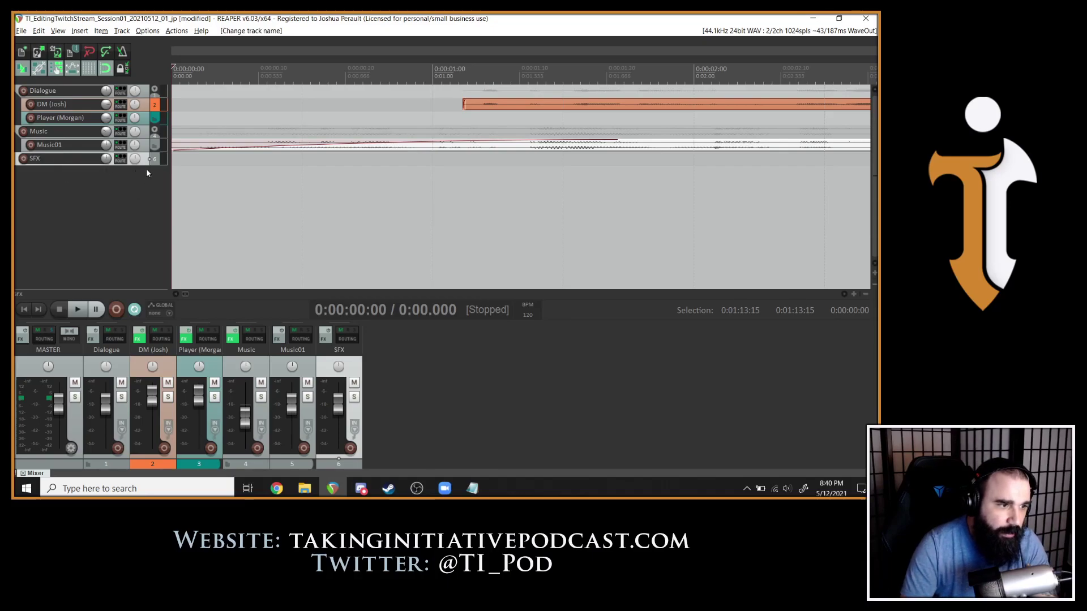
# Add another new track, nest it as a child of the SFX track and name it Keychain.
pyautogui.doubleClick(57, 184)
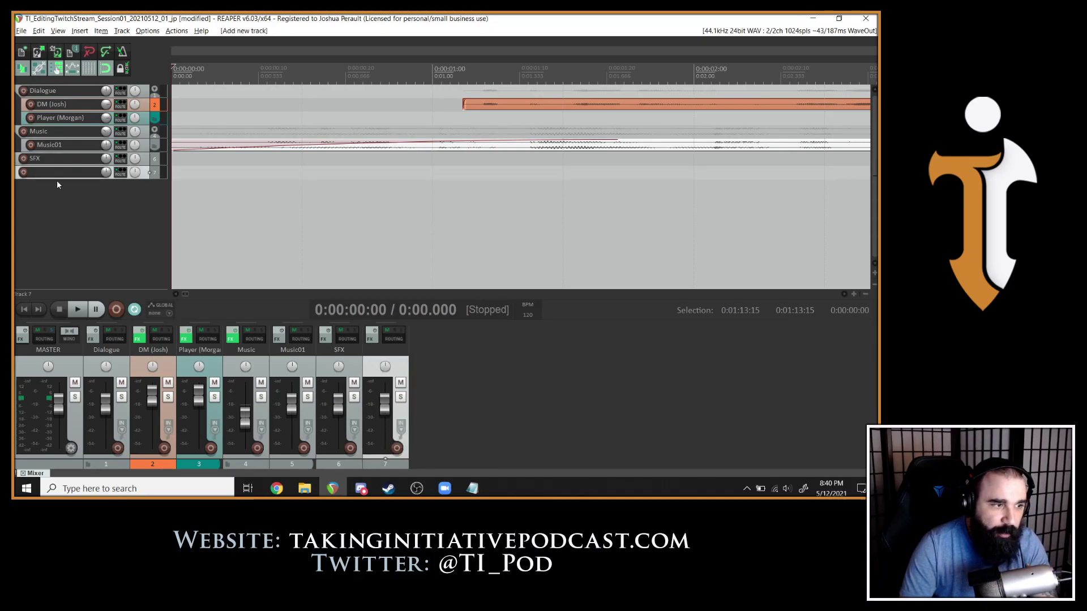
pyautogui.moveTo(147, 174); pyautogui.dragTo(56, 170)
pyautogui.doubleClick(53, 169)
pyautogui.write('Keyc')
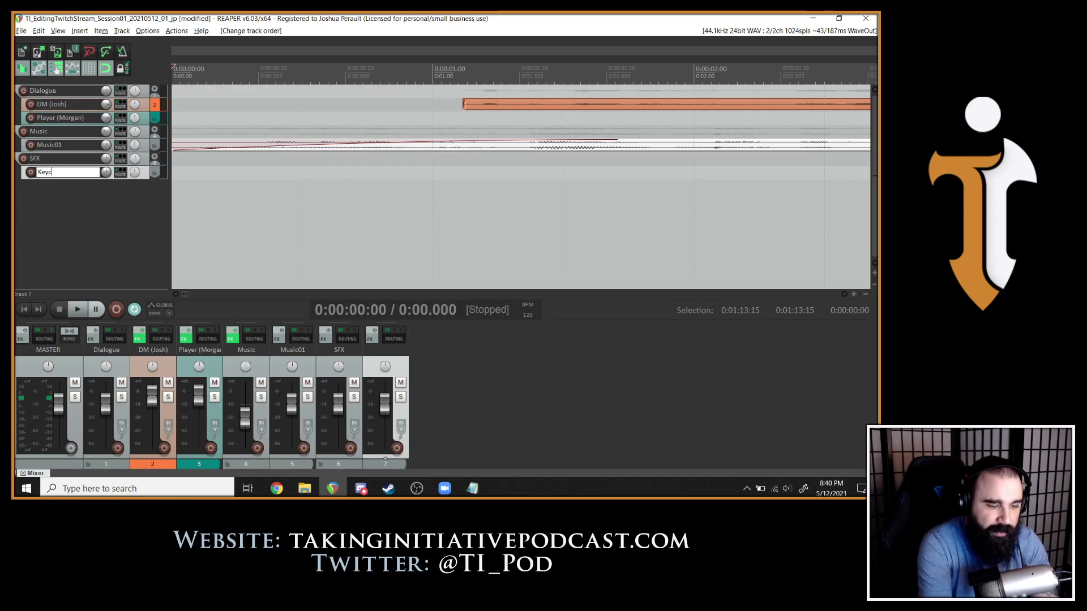
pyautogui.write('hain')
pyautogui.press('Return')
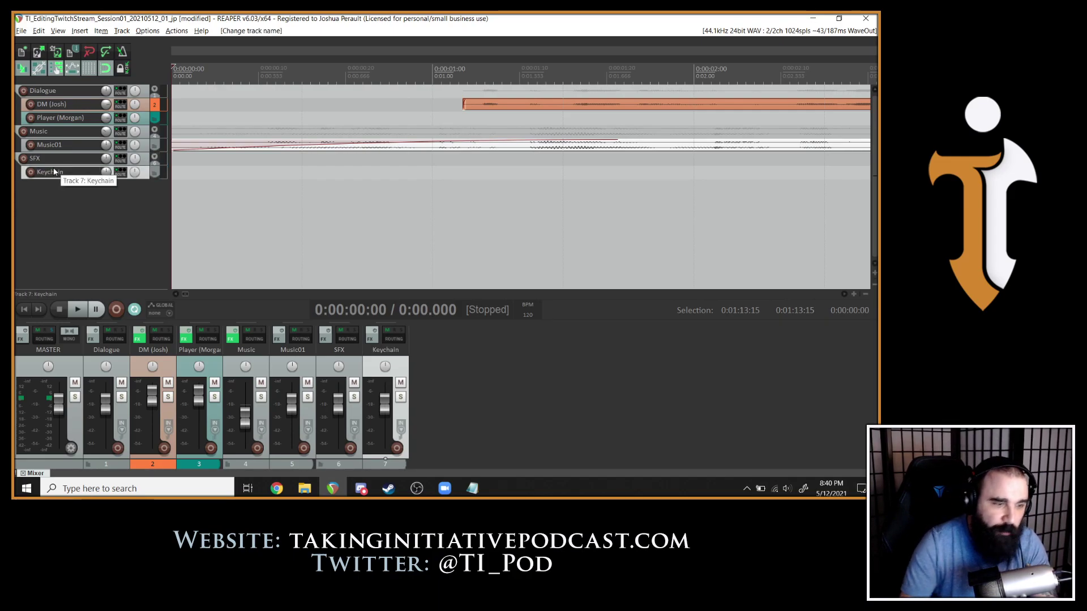
# Listen to the dialogue near the end of the session, from about 1:20.5 and 1:24.5, to locate a spot for the keychain sound.
pyautogui.press('End')
pyautogui.scroll(-4, 397, 199)
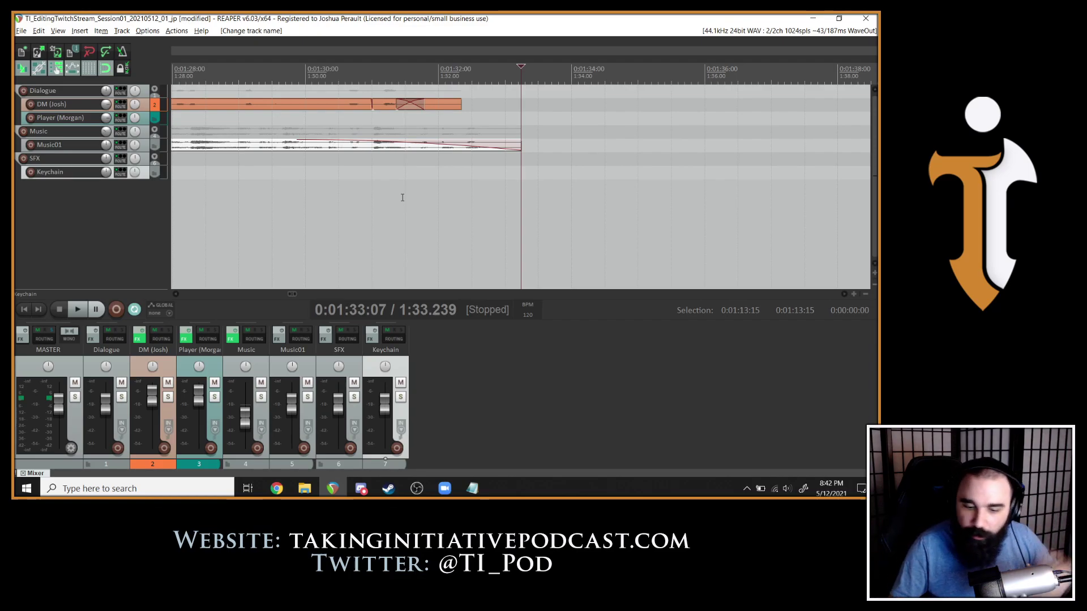
pyautogui.scroll(-2, 440, 142)
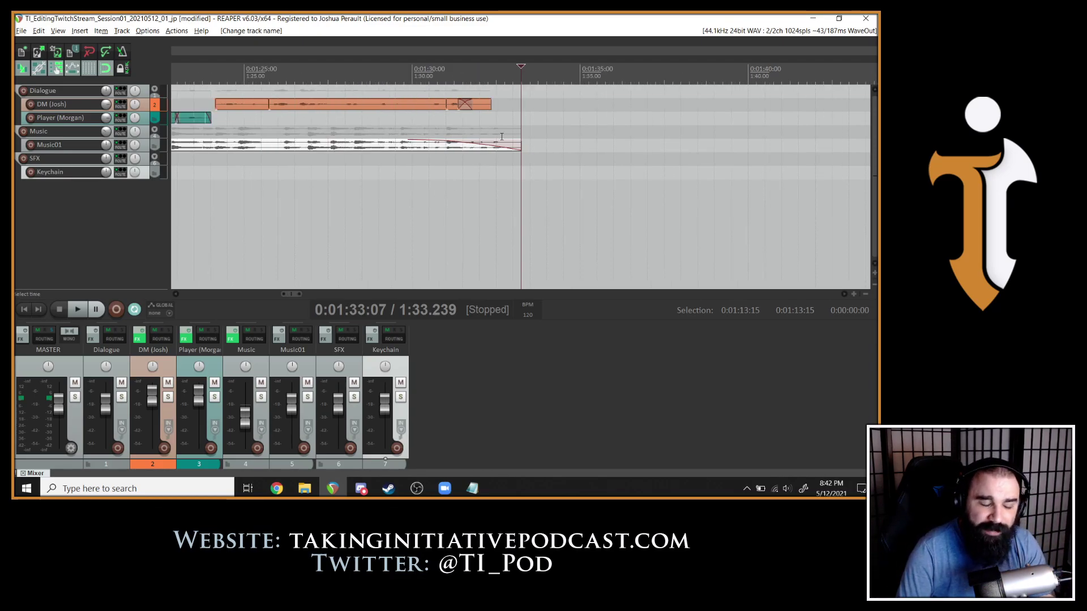
pyautogui.scroll(-2, 502, 137)
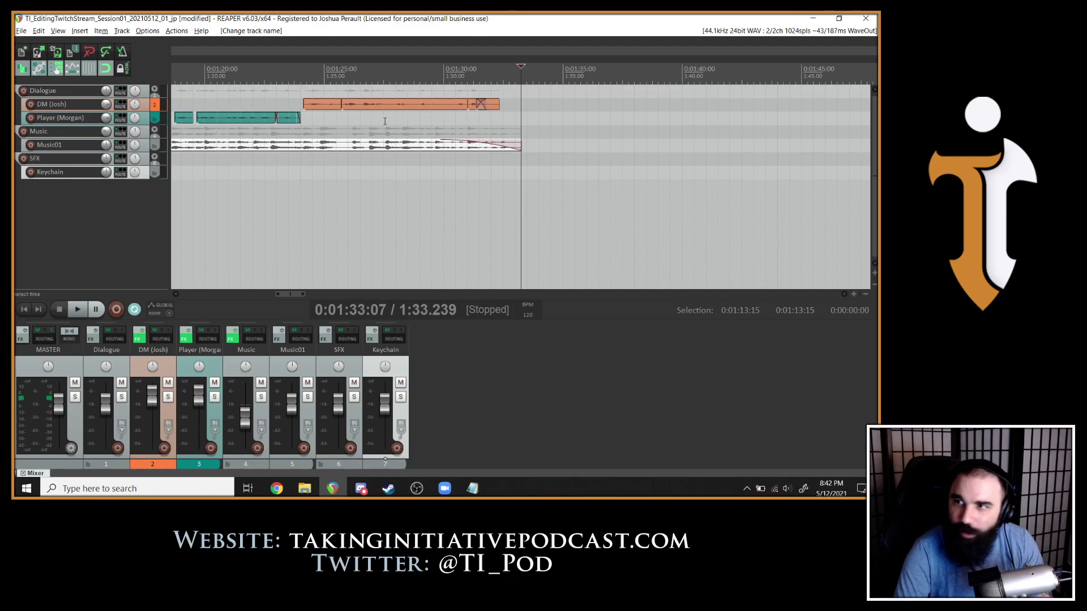
pyautogui.click(219, 113)
pyautogui.press('space')
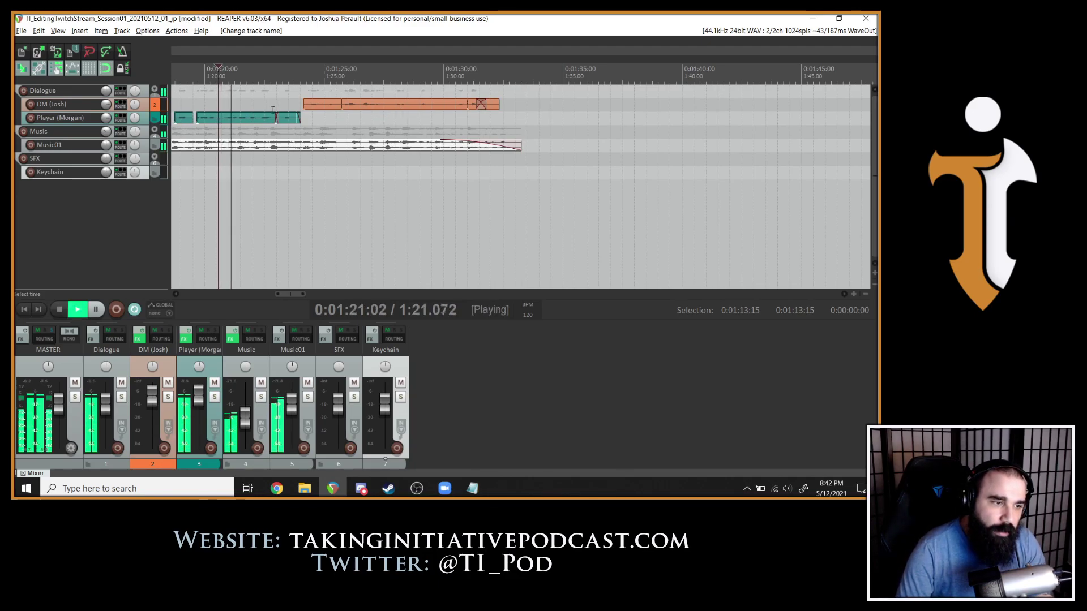
pyautogui.click(313, 110)
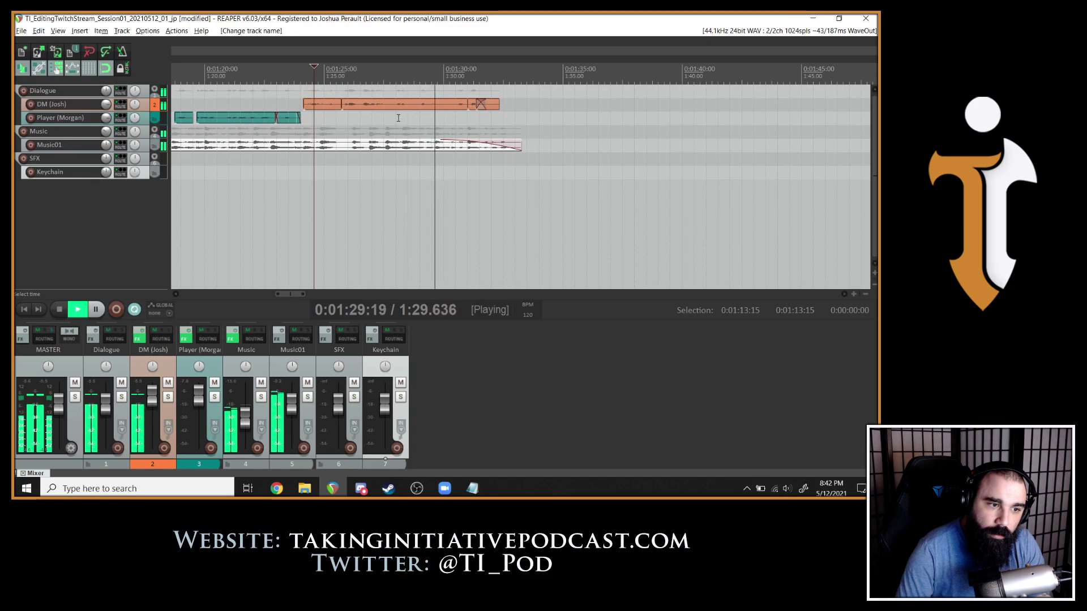
pyautogui.click(417, 118)
pyautogui.press('space')
pyautogui.click(305, 487)
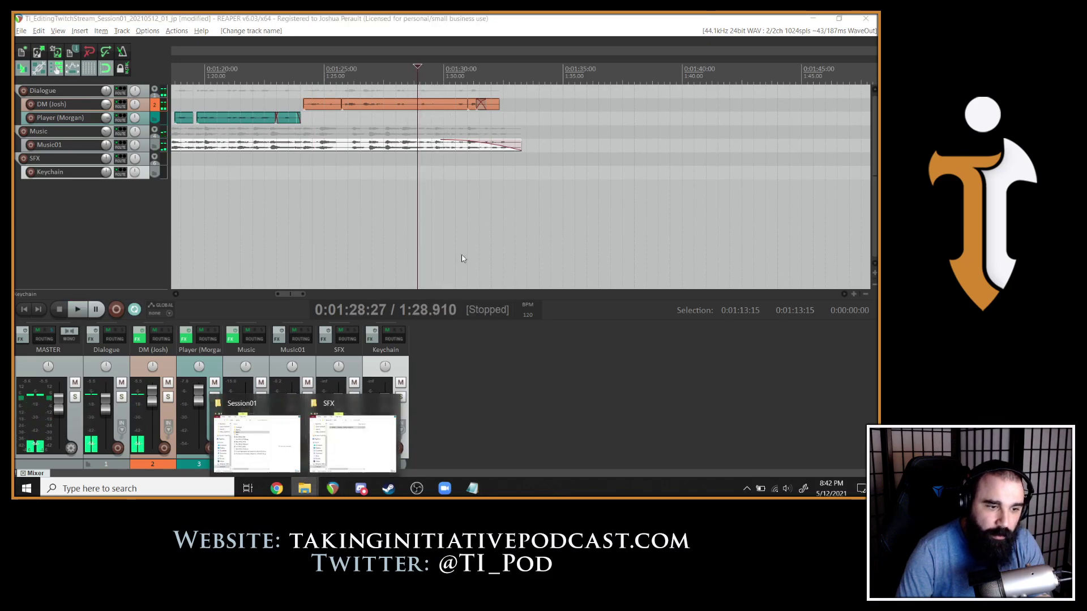
pyautogui.click(335, 438)
pyautogui.moveTo(445, 170); pyautogui.dragTo(289, 177)
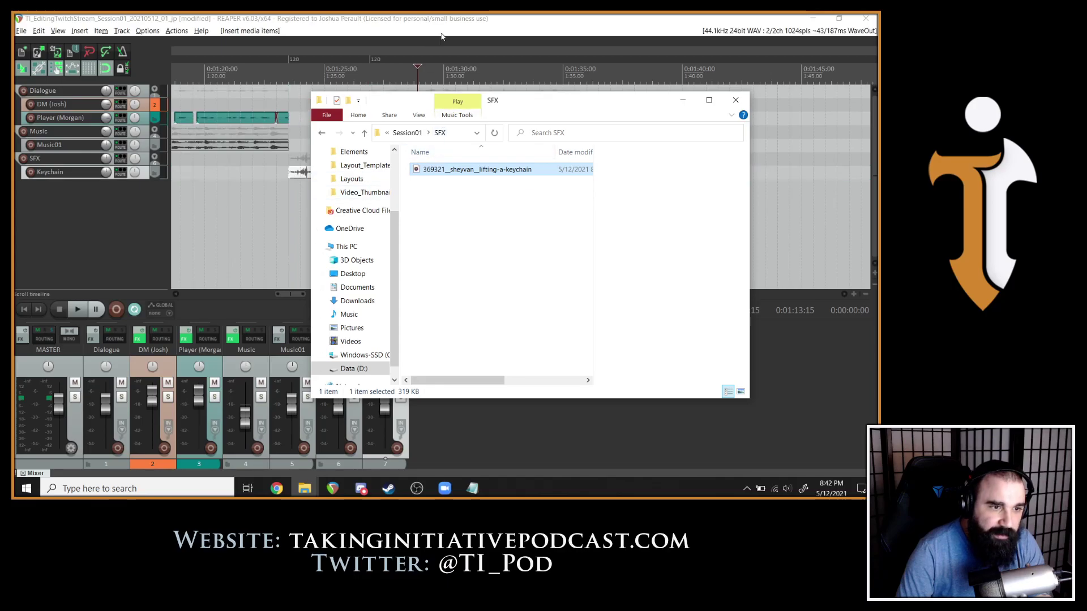
pyautogui.click(459, 25)
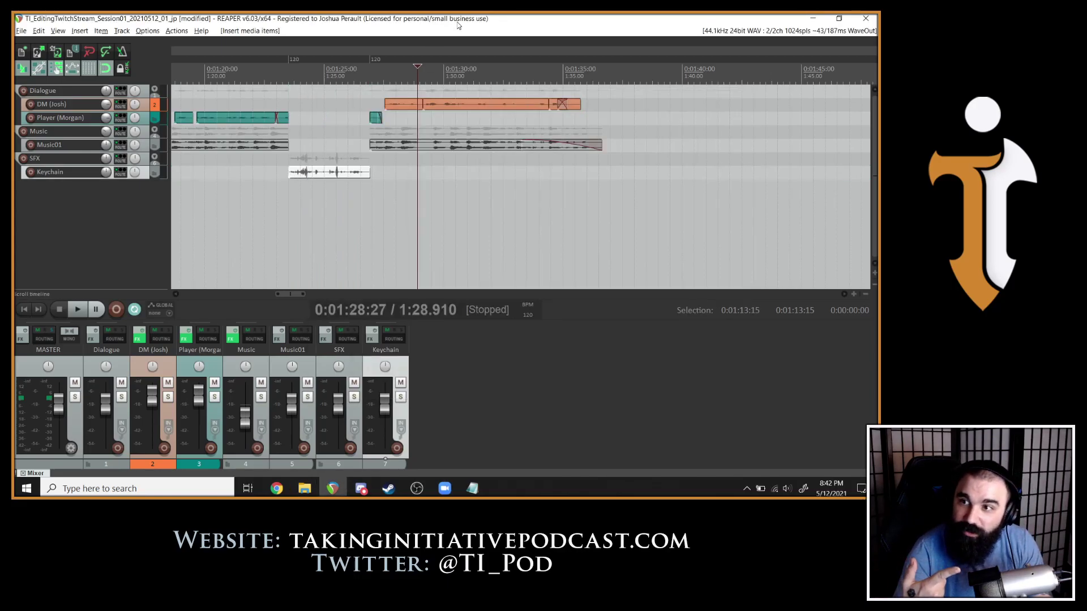
pyautogui.hotkey('ctrl', 'z')
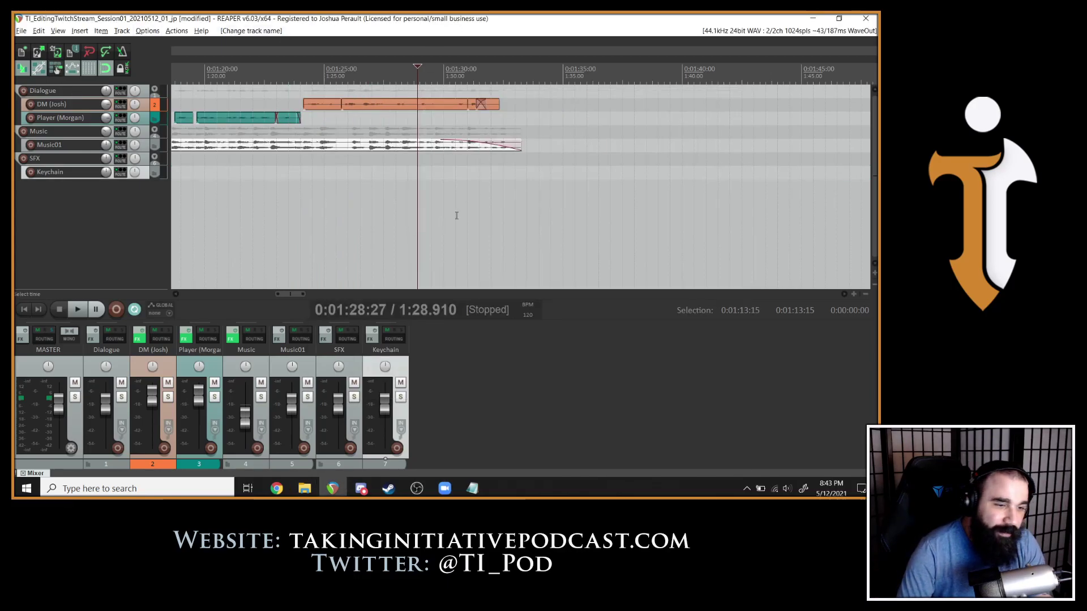
# Place the lifting-a-keychain sound file from the SFX folder on the Keychain track, starting at about 1:27.5.
pyautogui.hotkey('alt', 'Tab')
pyautogui.moveTo(477, 169); pyautogui.dragTo(430, 175)
pyautogui.click(430, 176)
# Solo the SFX track, audition the keychain clip from about 1:30 and 1:29, and clear the clipped peak indicators.
pyautogui.scroll(3, 429, 176)
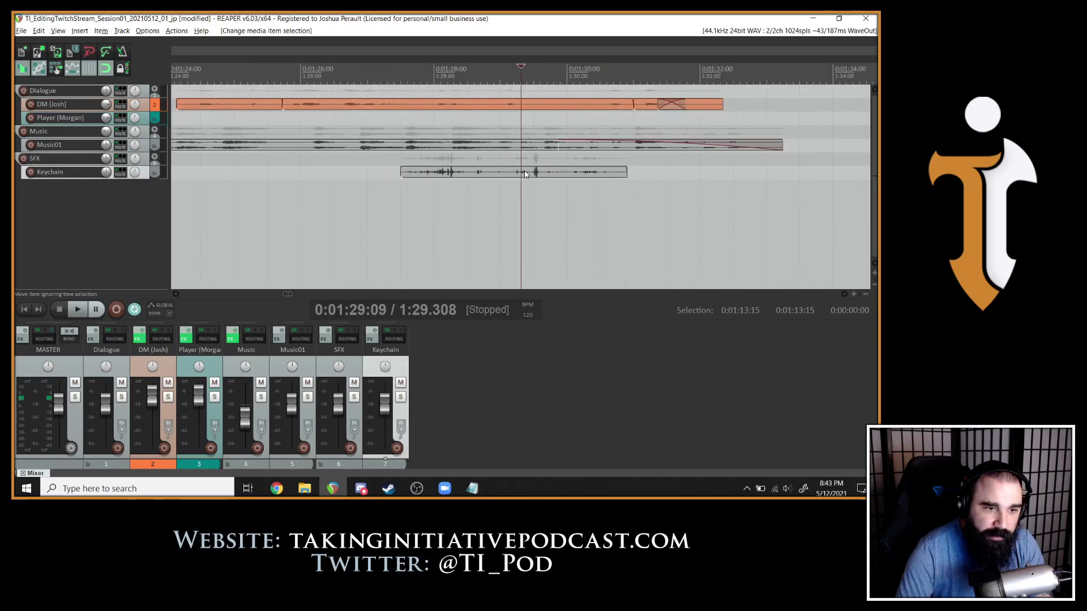
pyautogui.click(568, 173)
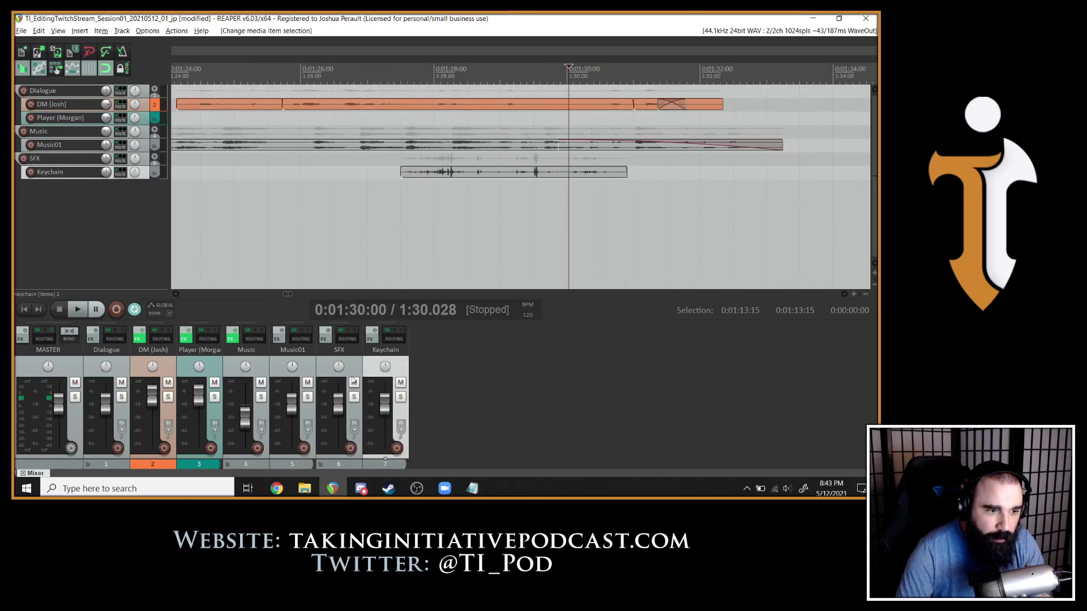
pyautogui.click(354, 396)
pyautogui.press('space')
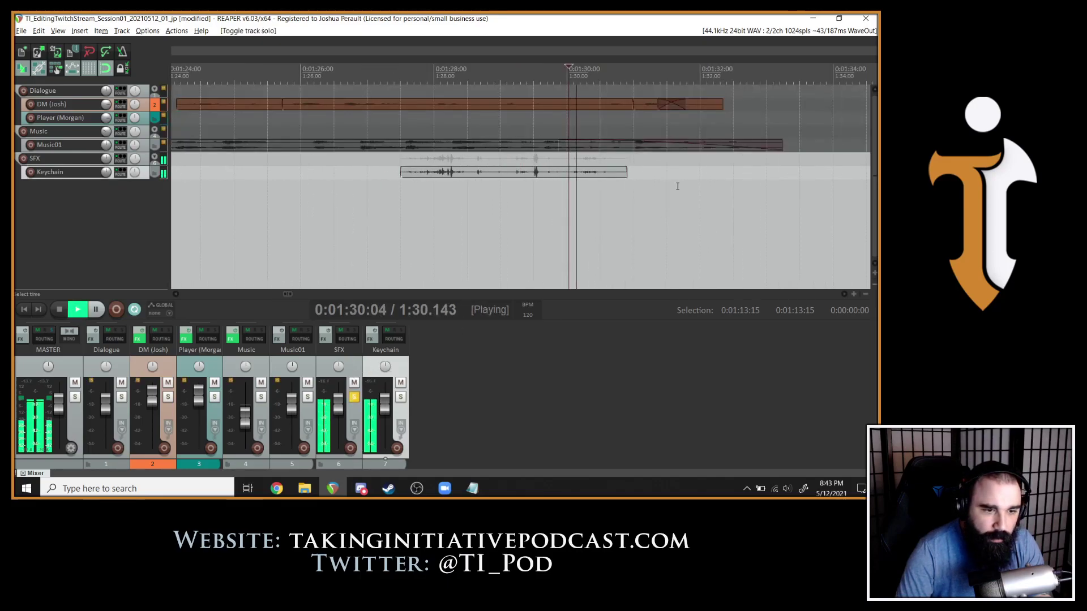
pyautogui.click(509, 171)
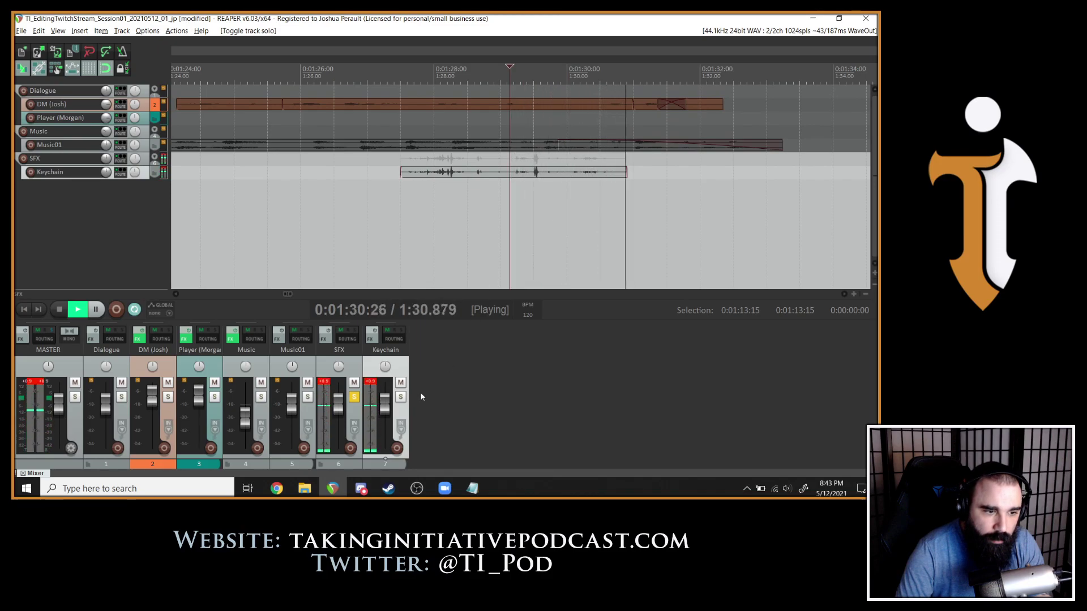
pyautogui.press('space')
pyautogui.click(372, 384)
pyautogui.click(324, 384)
pyautogui.click(35, 388)
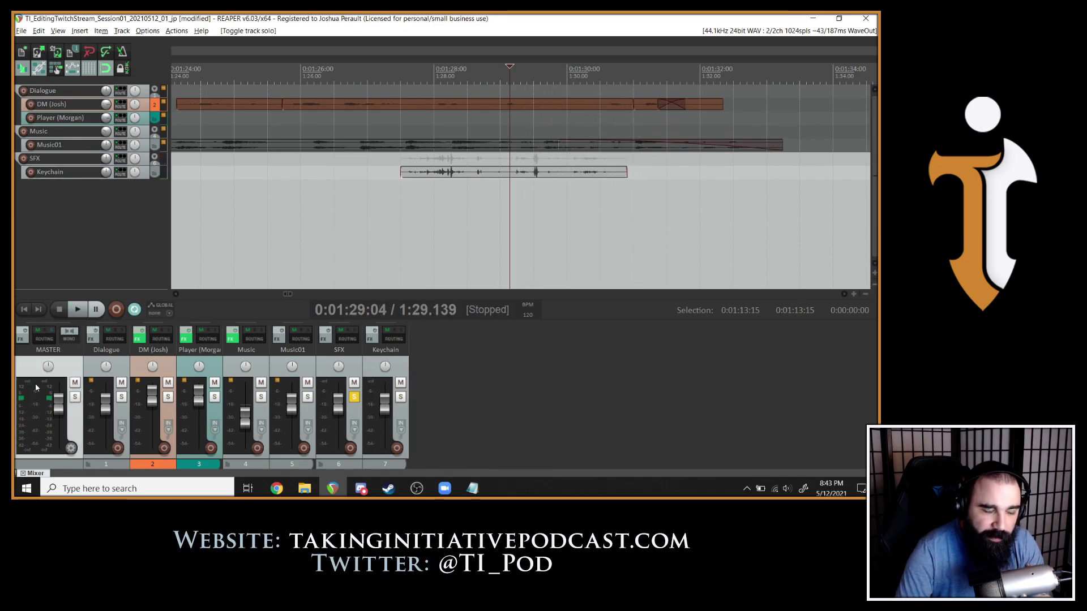
# Split the keychain clip at about 1:30, audition the first portion and delete it.
pyautogui.click(569, 172)
pyautogui.press('space')
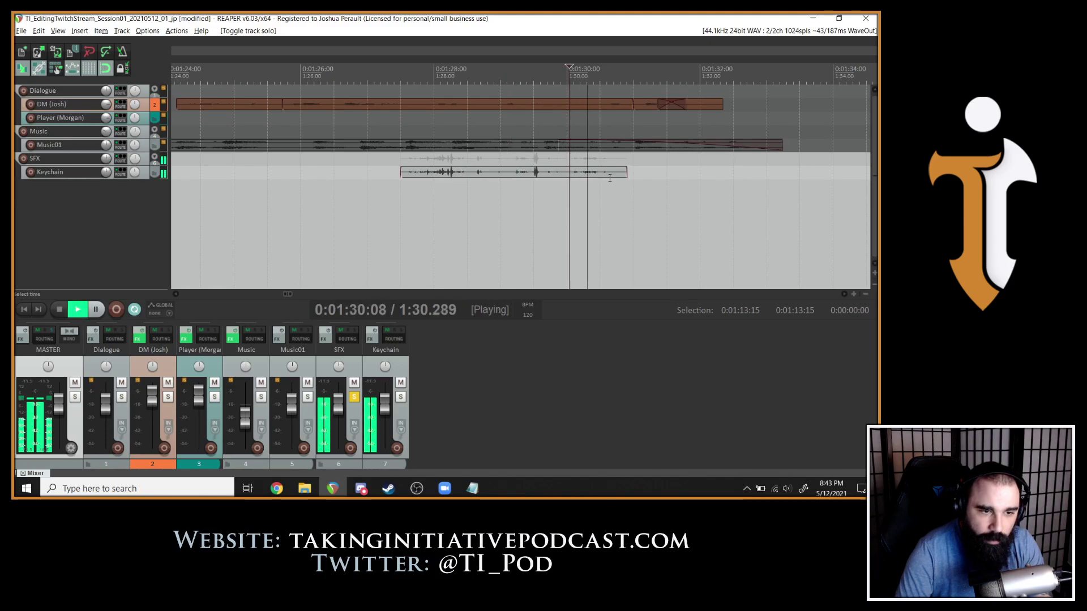
pyautogui.press('space')
pyautogui.click(599, 171)
pyautogui.press('s')
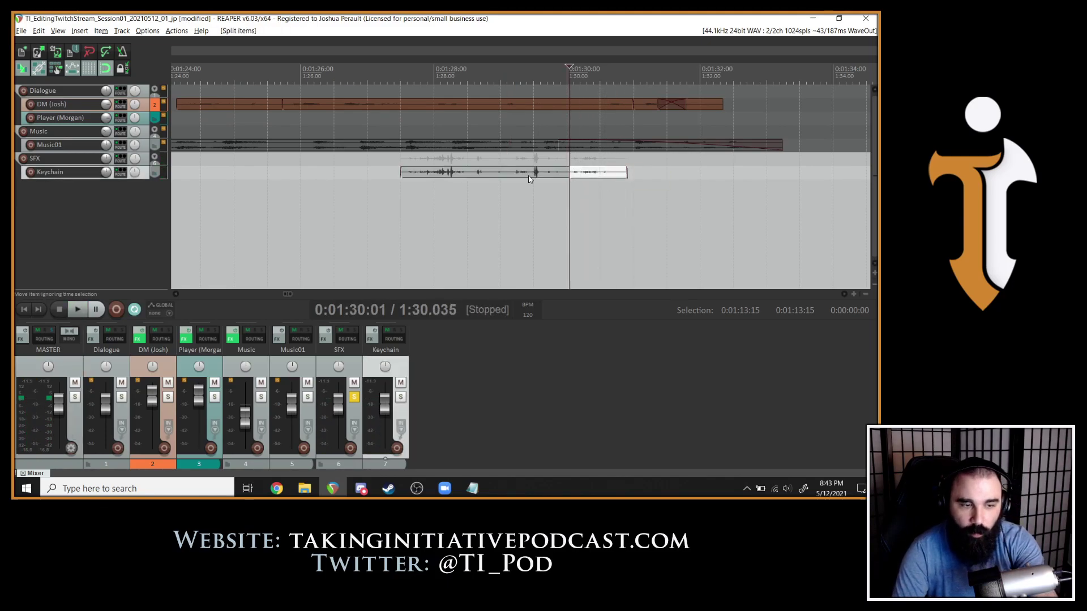
pyautogui.click(530, 175)
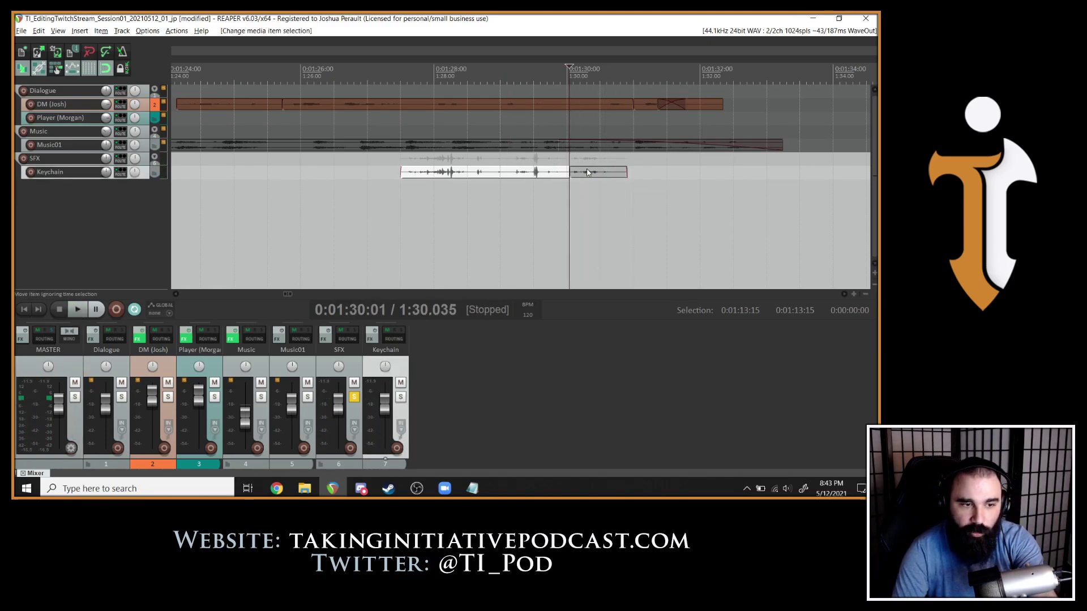
pyautogui.click(515, 176)
pyautogui.press('space')
pyautogui.press('space')
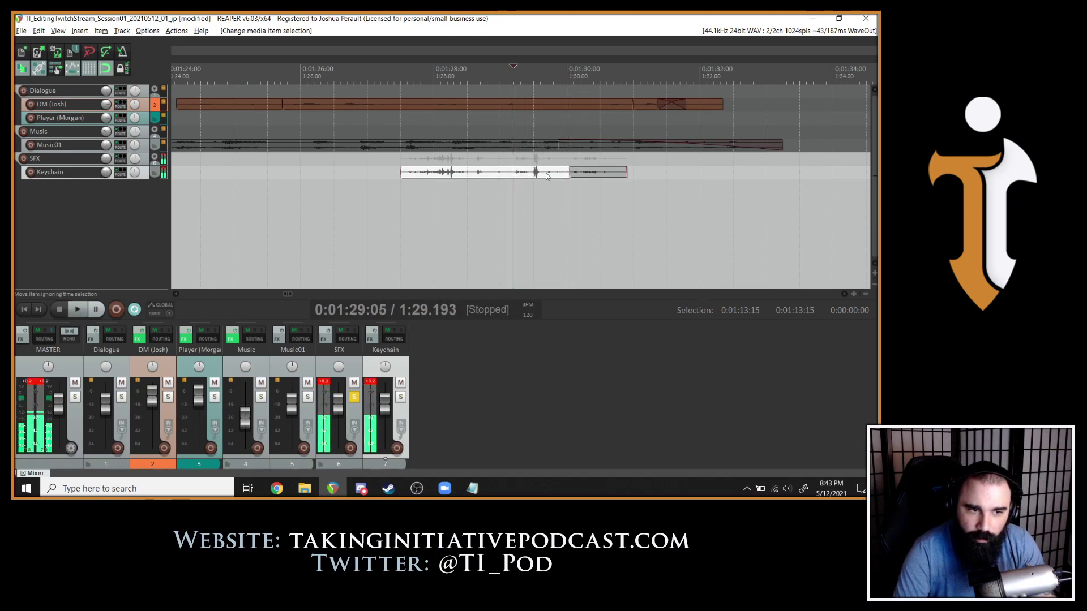
pyautogui.press('Delete')
# Clear the clipped peak indicators on Keychain, SFX and Master, and lower the Keychain track's volume fader slightly.
pyautogui.click(500, 153)
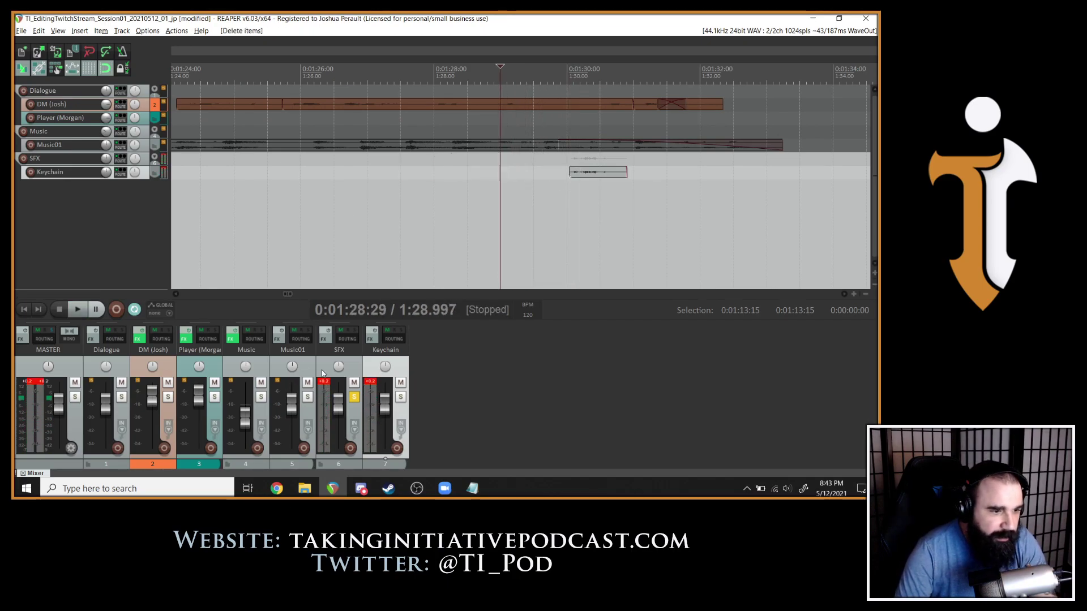
pyautogui.click(371, 381)
pyautogui.click(323, 381)
pyautogui.click(43, 381)
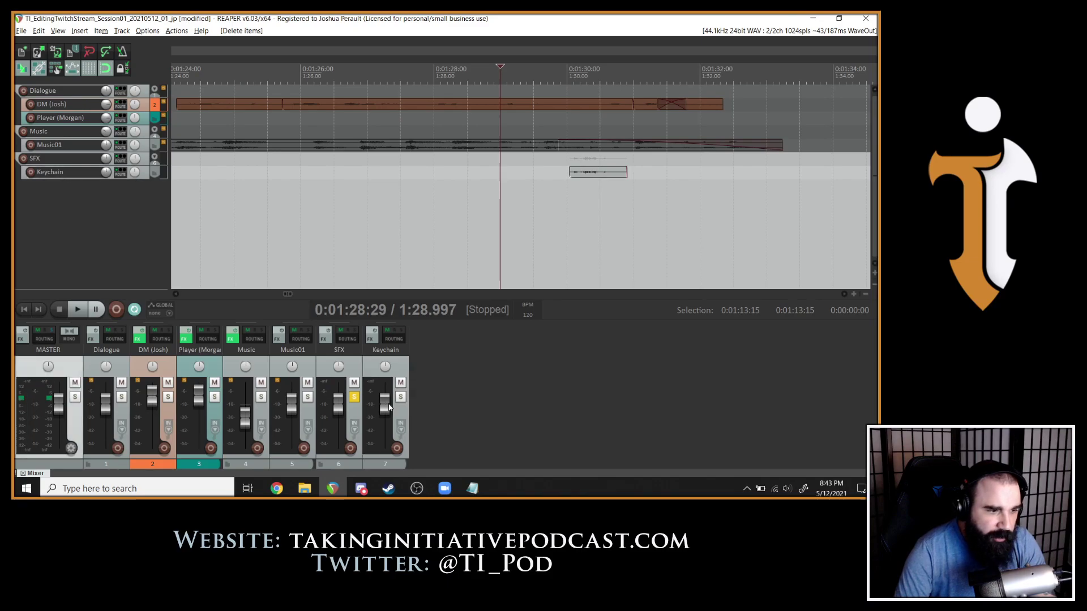
pyautogui.moveTo(384, 400); pyautogui.dragTo(384, 413)
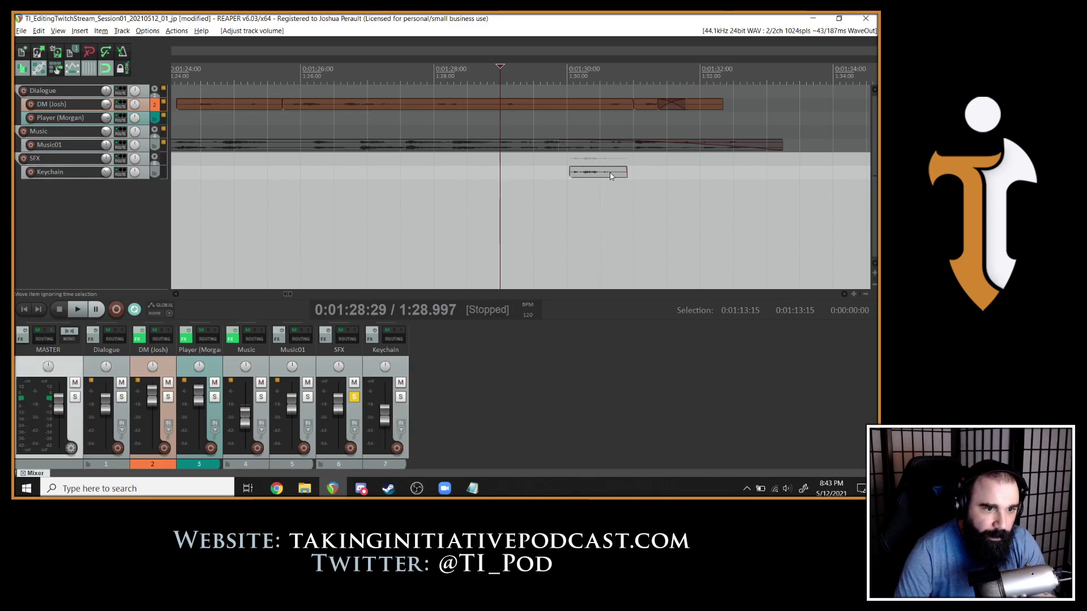
# Move the remaining keychain clip earlier to start at about 1:29 and remove the solo from the SFX track.
pyautogui.moveTo(608, 173); pyautogui.dragTo(540, 172)
pyautogui.click(400, 397)
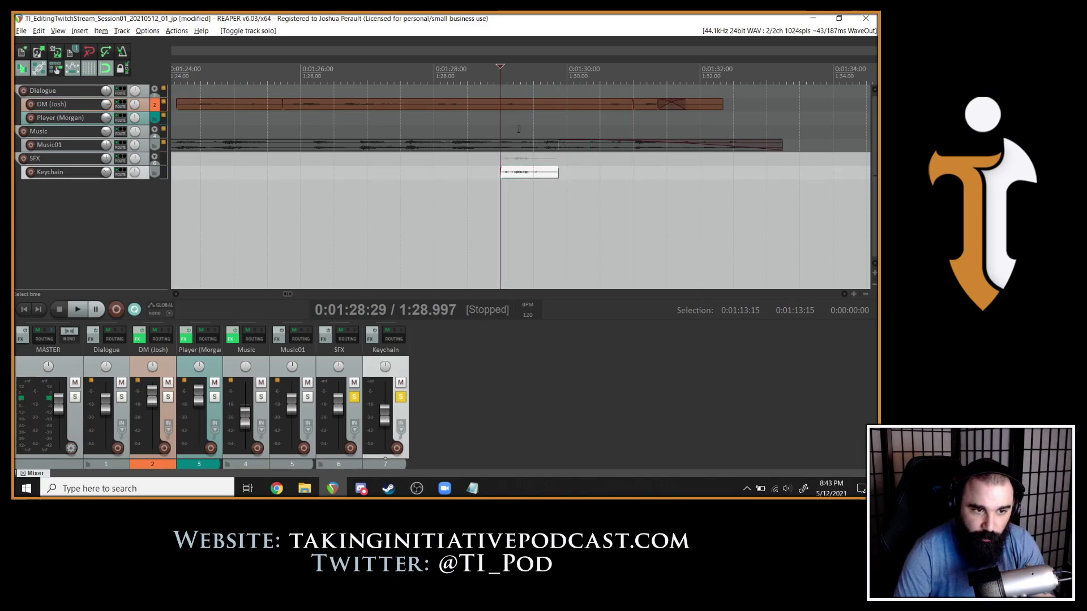
pyautogui.click(400, 396)
pyautogui.click(354, 397)
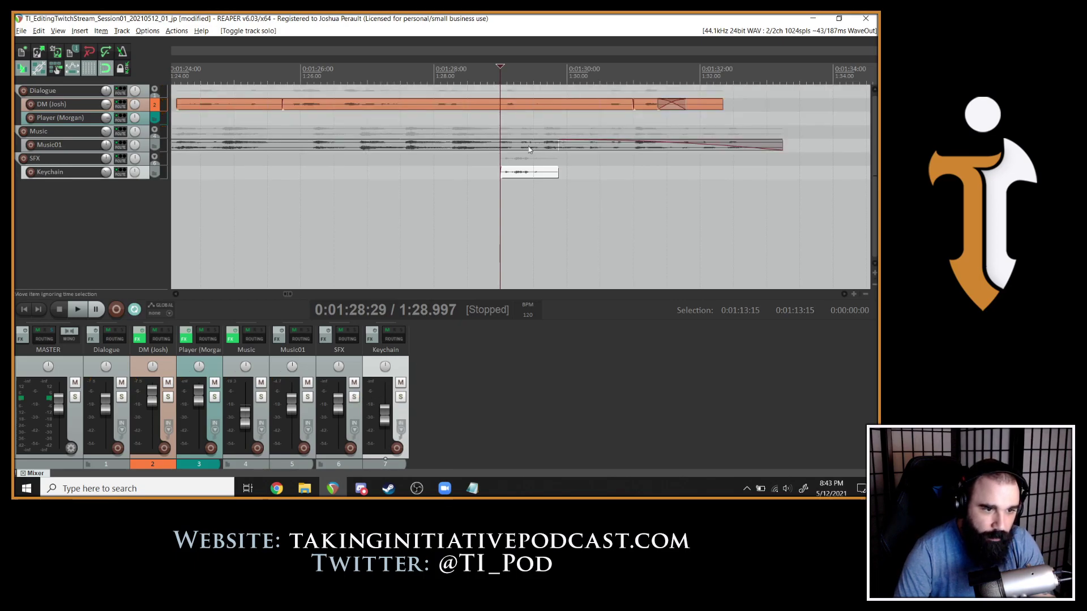
# Play the full mix from about 1:28 and shift the keychain clip earlier to start at about 1:28.5.
pyautogui.press('space')
pyautogui.click(432, 151)
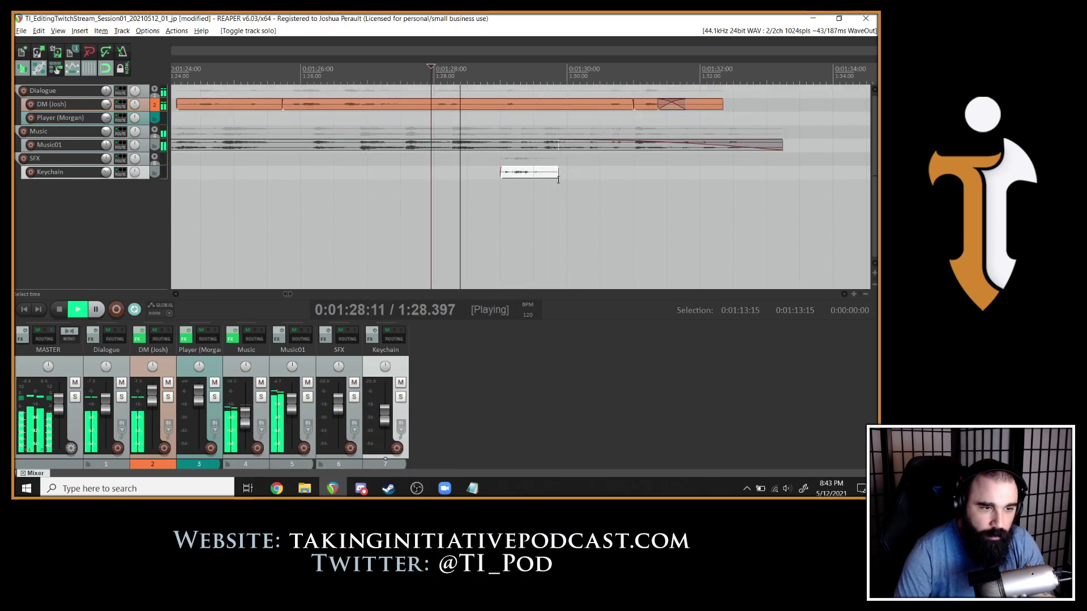
pyautogui.moveTo(512, 166); pyautogui.dragTo(478, 164)
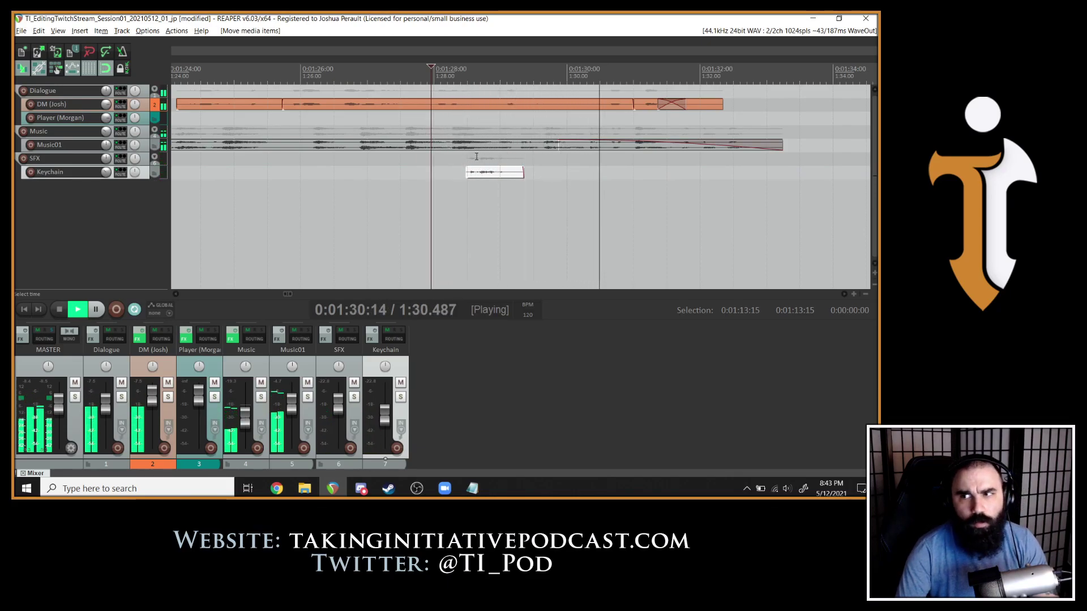
pyautogui.press('space')
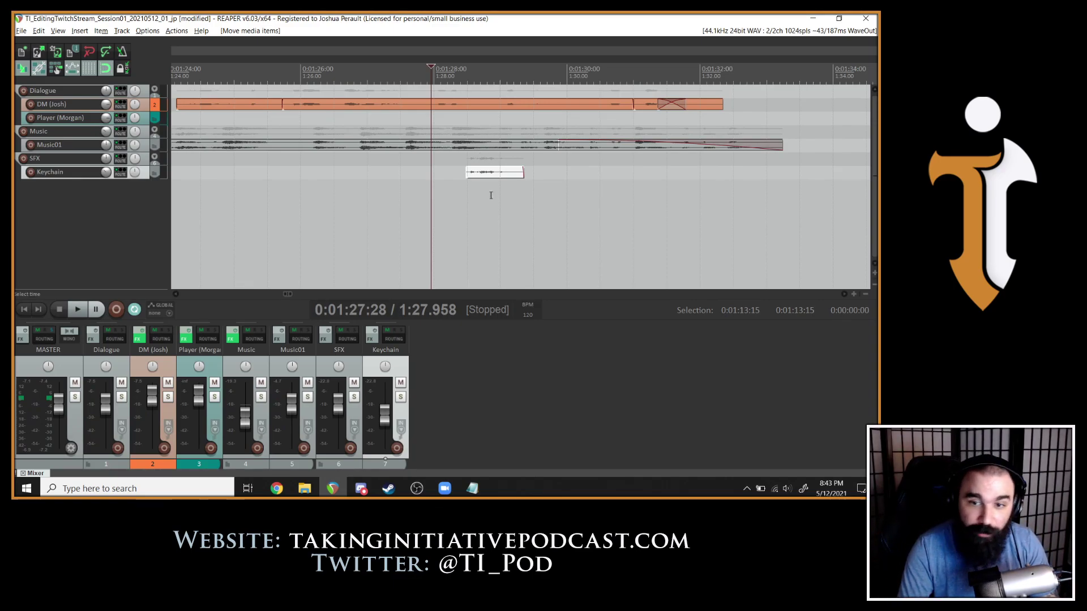
# Play the full mix from about 1:23 to review the passage leading into the keychain clip.
pyautogui.scroll(-2, 470, 193)
pyautogui.click(444, 167)
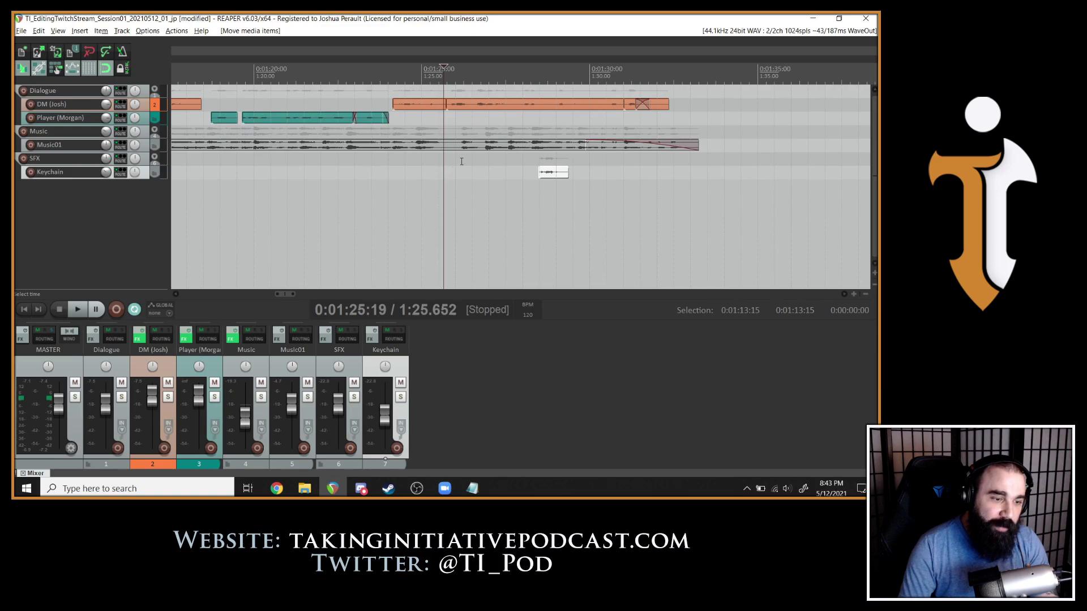
pyautogui.click(354, 130)
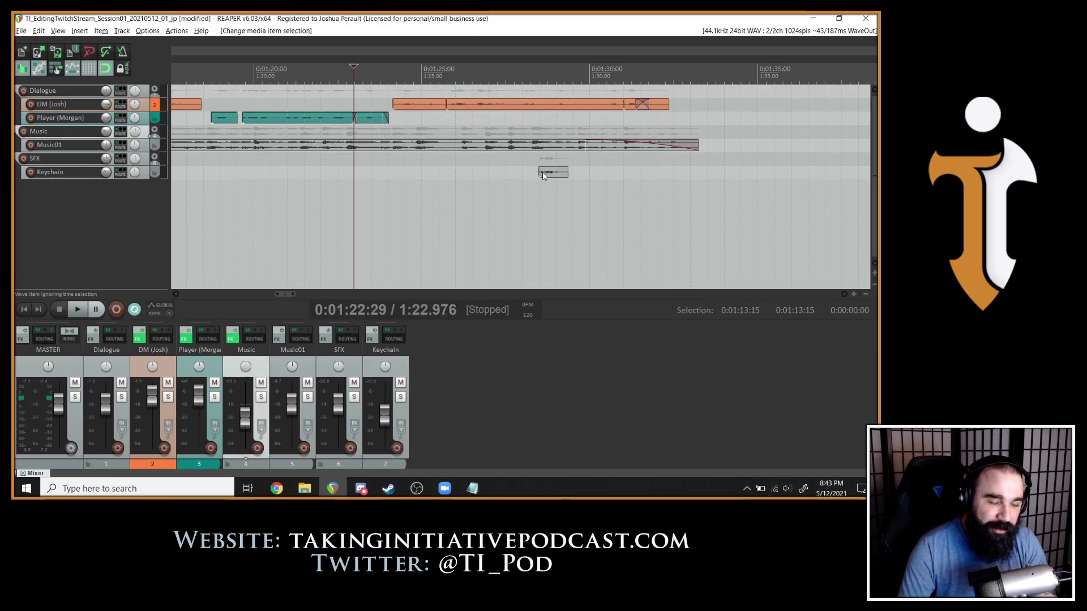
pyautogui.press('space')
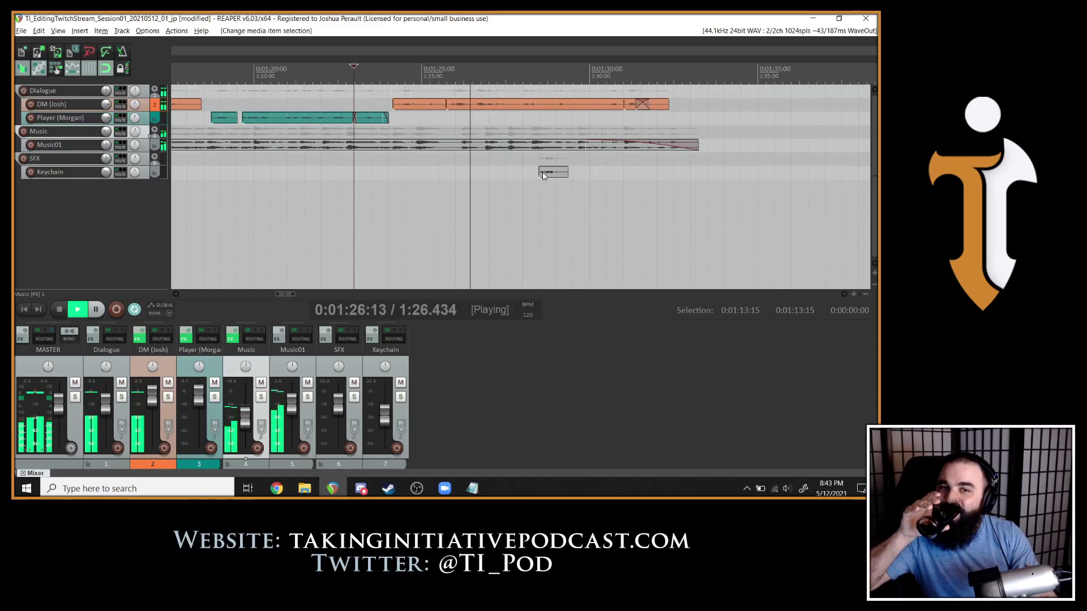
pyautogui.press('space')
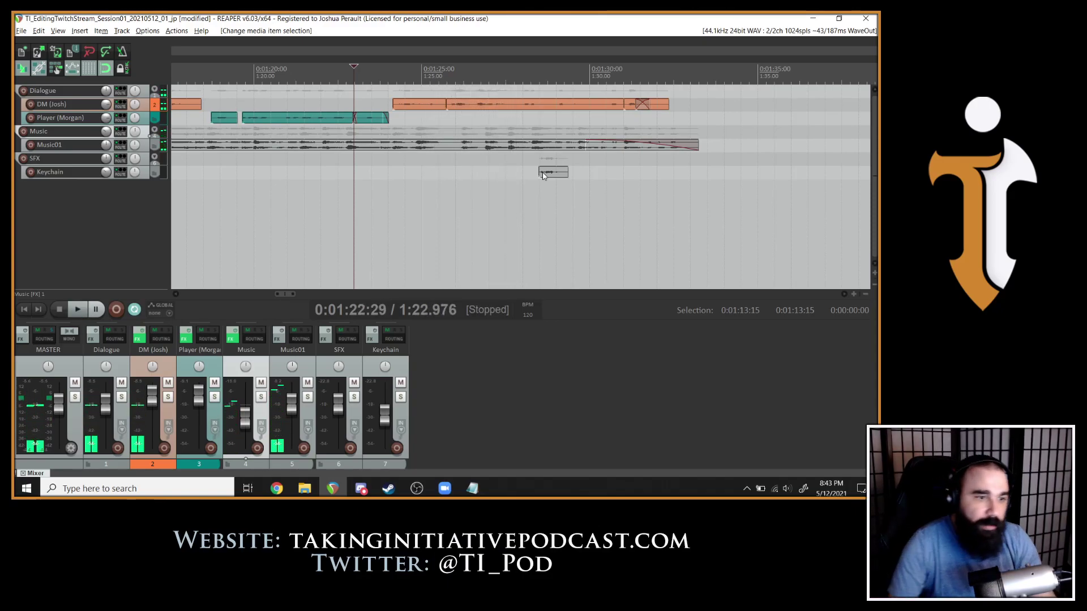
# Split the DM dialogue clip at about 1:25 and move the part after the split slightly later to lengthen the pause.
pyautogui.moveTo(470, 105); pyautogui.dragTo(447, 108)
pyautogui.press('space')
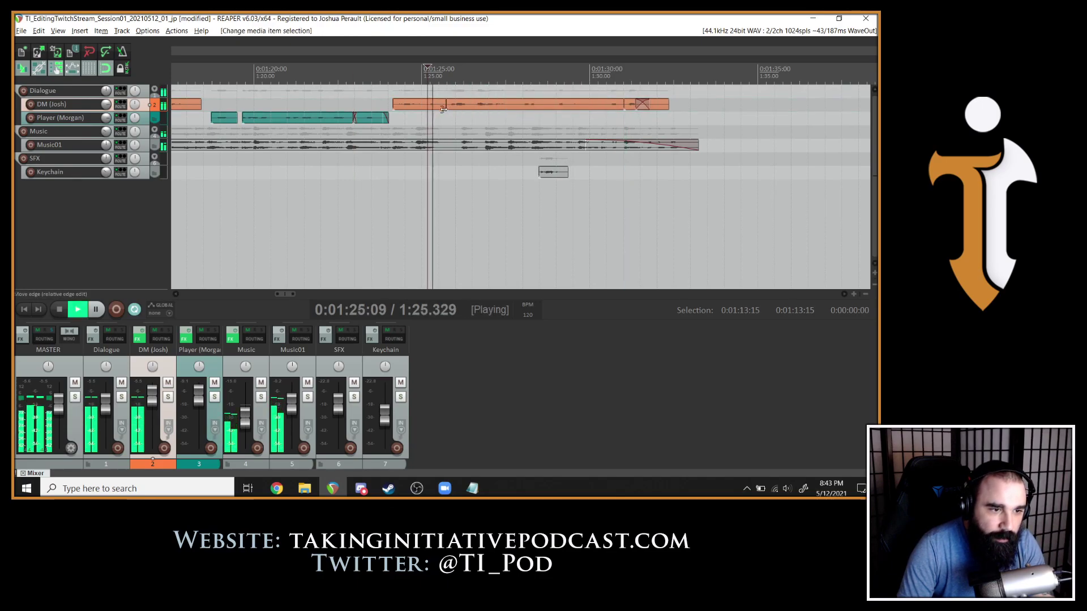
pyautogui.click(405, 109)
pyautogui.press('space')
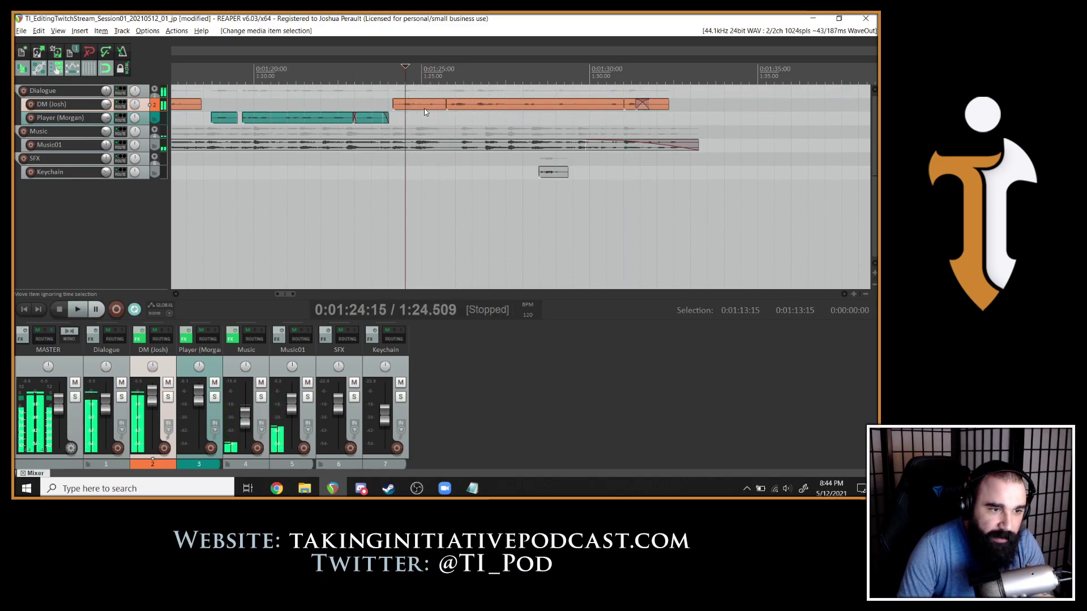
pyautogui.click(425, 111)
pyautogui.scroll(4, 424, 111)
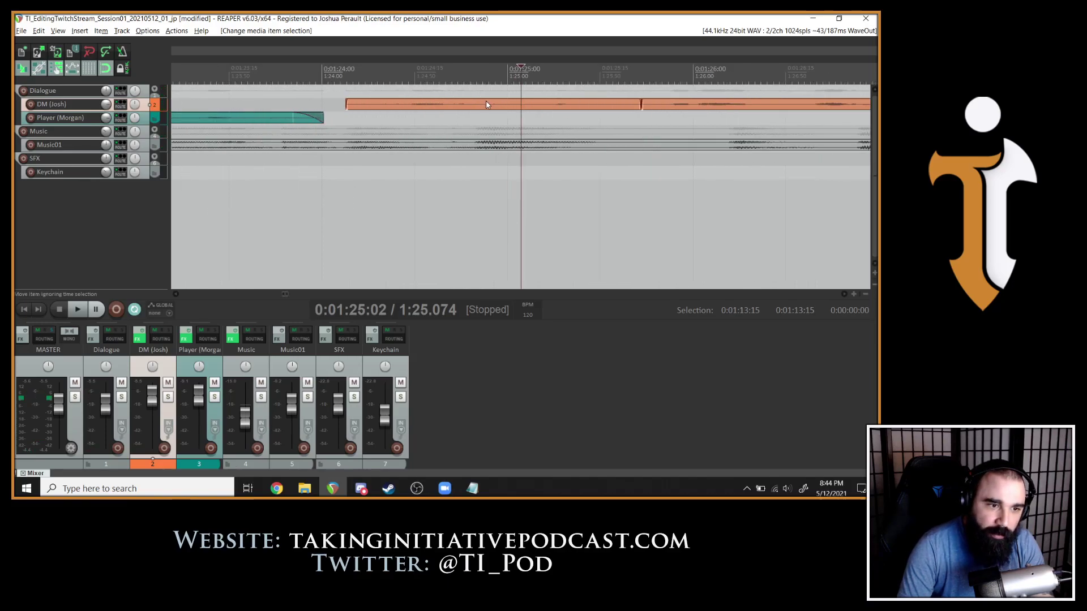
pyautogui.press('s')
pyautogui.moveTo(530, 107); pyautogui.dragTo(557, 107)
# Play the full mix from about 1:23.6 to review the lengthened DM pause through the ending.
pyautogui.click(253, 101)
pyautogui.scroll(-4, 253, 101)
pyautogui.press('space')
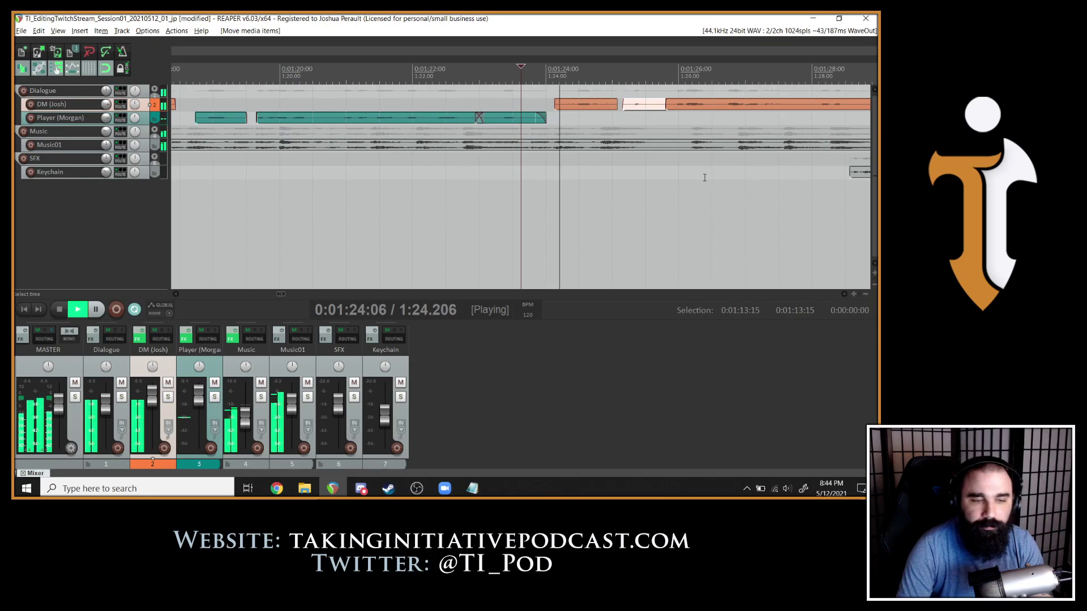
pyautogui.scroll(-2, 702, 177)
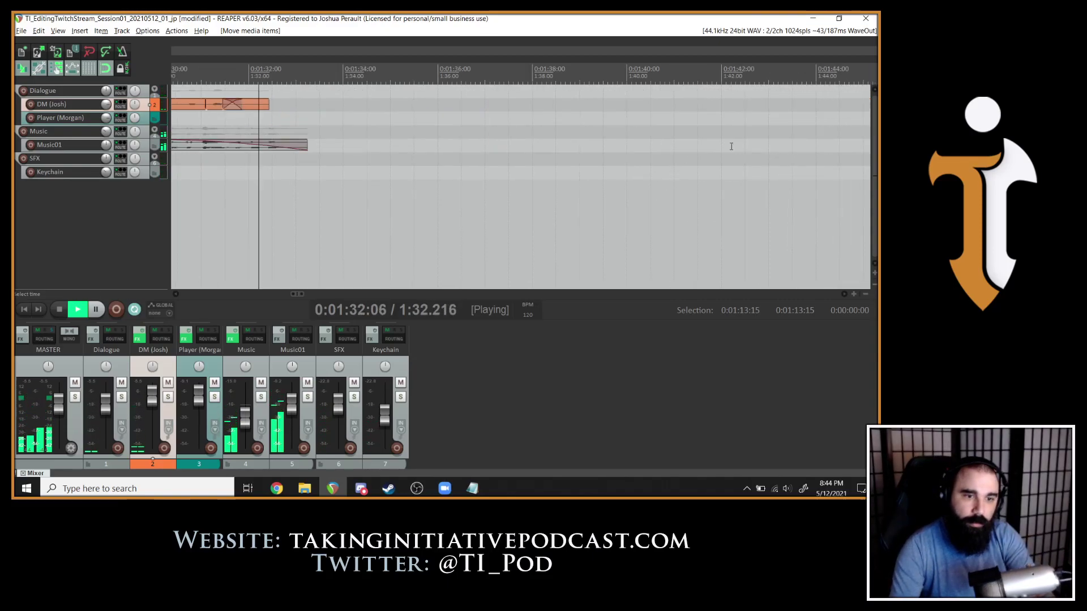
pyautogui.press('space')
# Play the mix from about 1:26.8 to check the keychain effect against the dialogue.
pyautogui.scroll(-3, 525, 149)
pyautogui.click(625, 146)
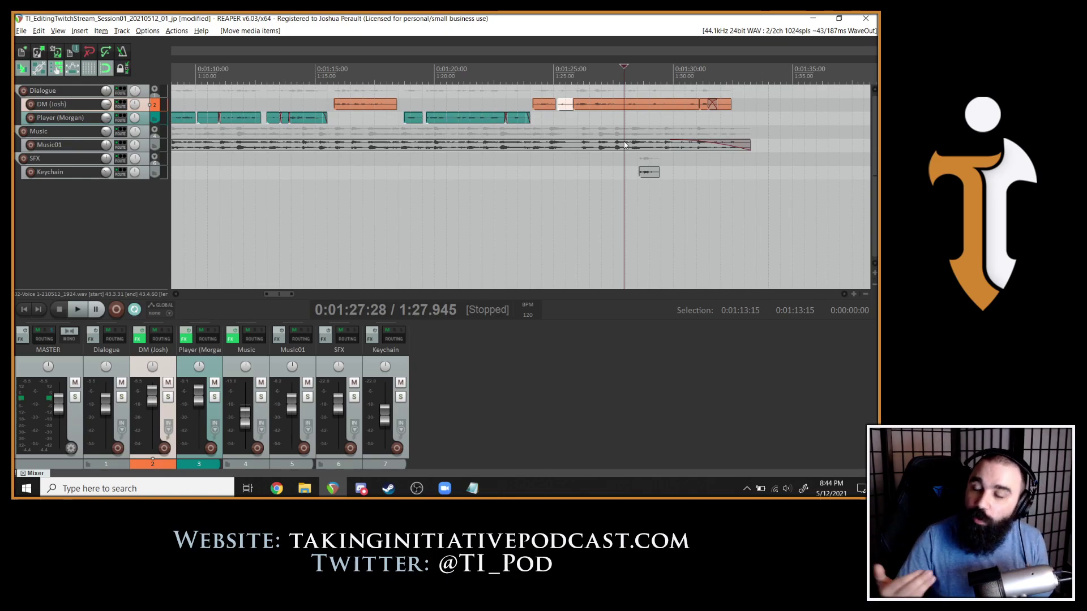
pyautogui.click(597, 172)
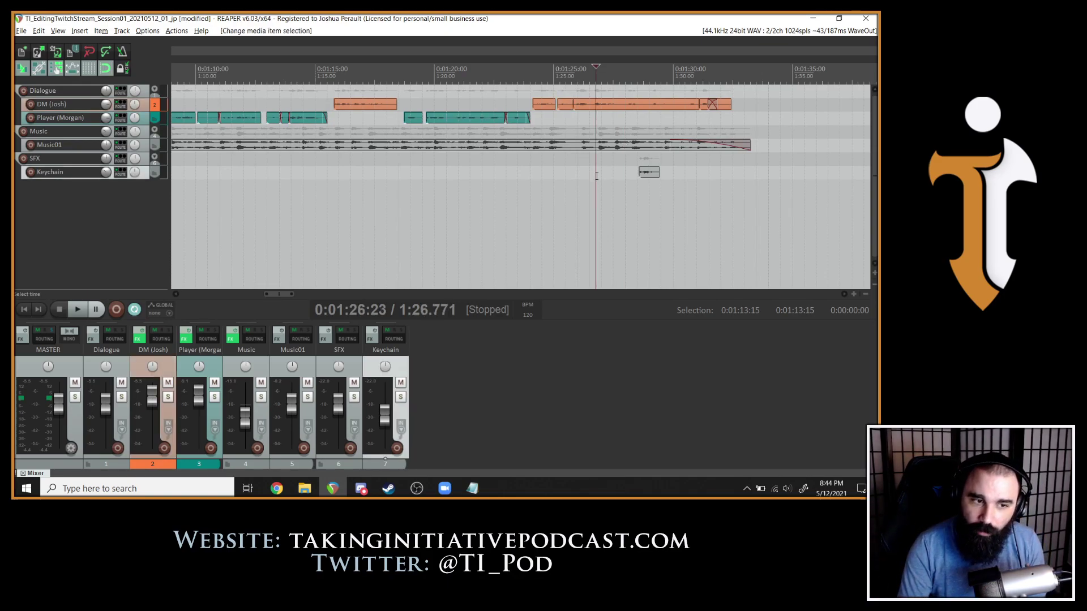
pyautogui.press('space')
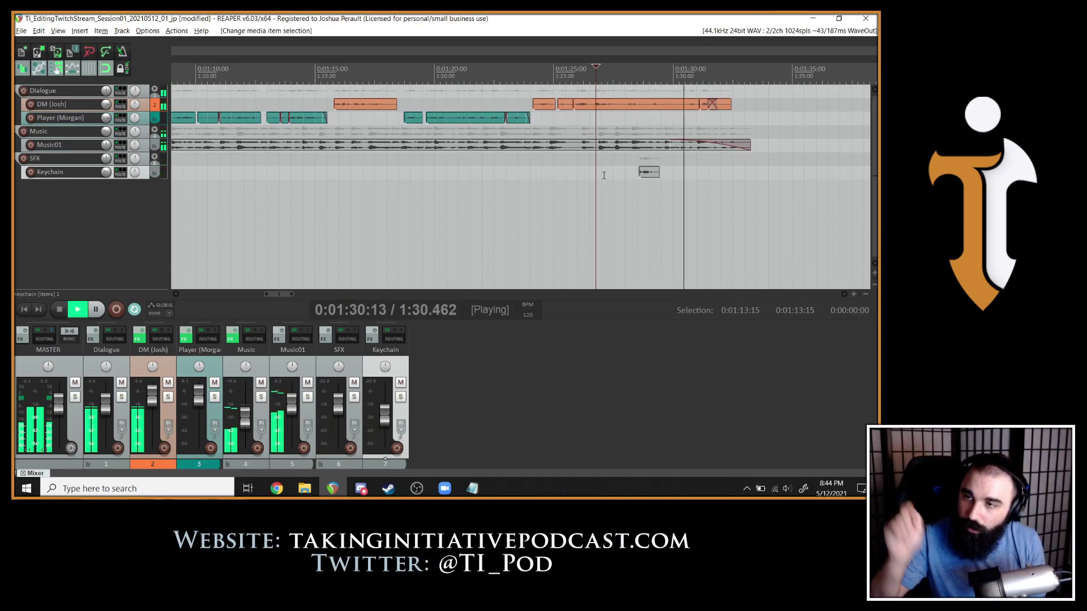
pyautogui.press('space')
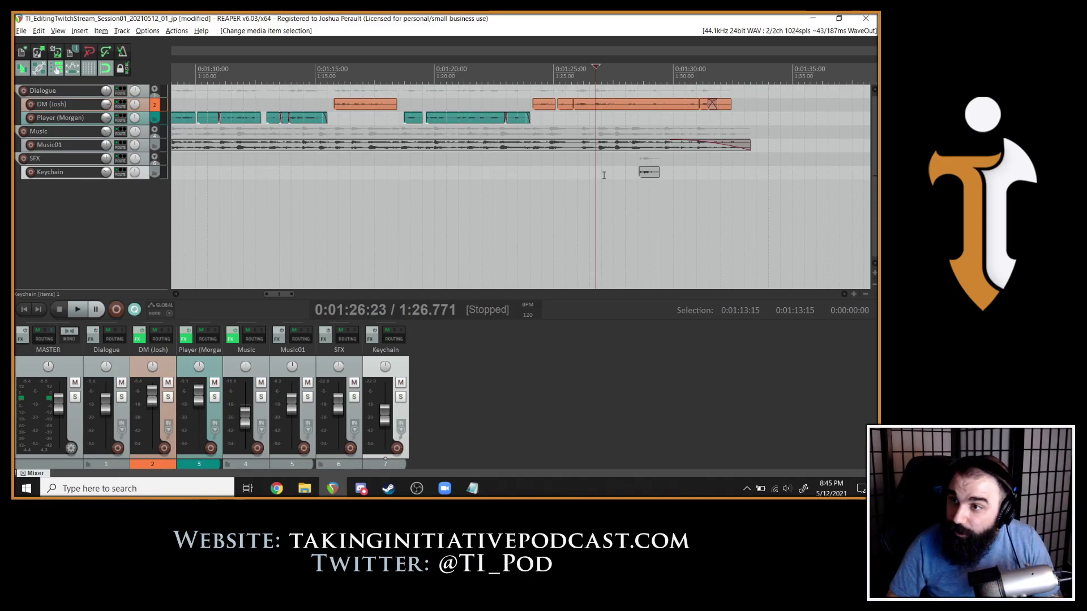
# Play the full mix from the project start and raise the Music track's volume fader slightly.
pyautogui.press('space')
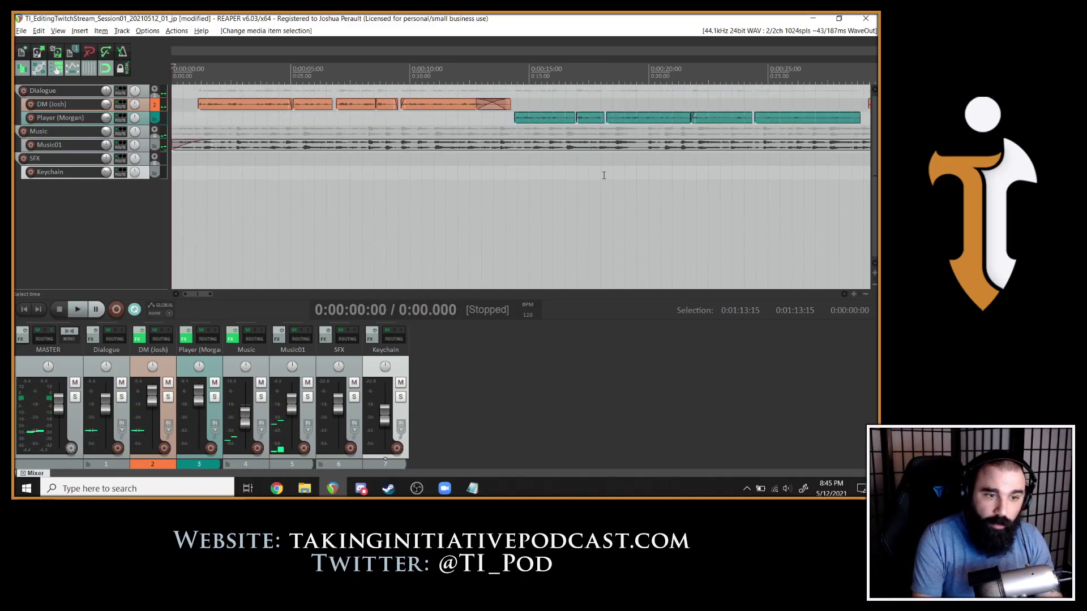
pyautogui.scroll(-5, 613, 227)
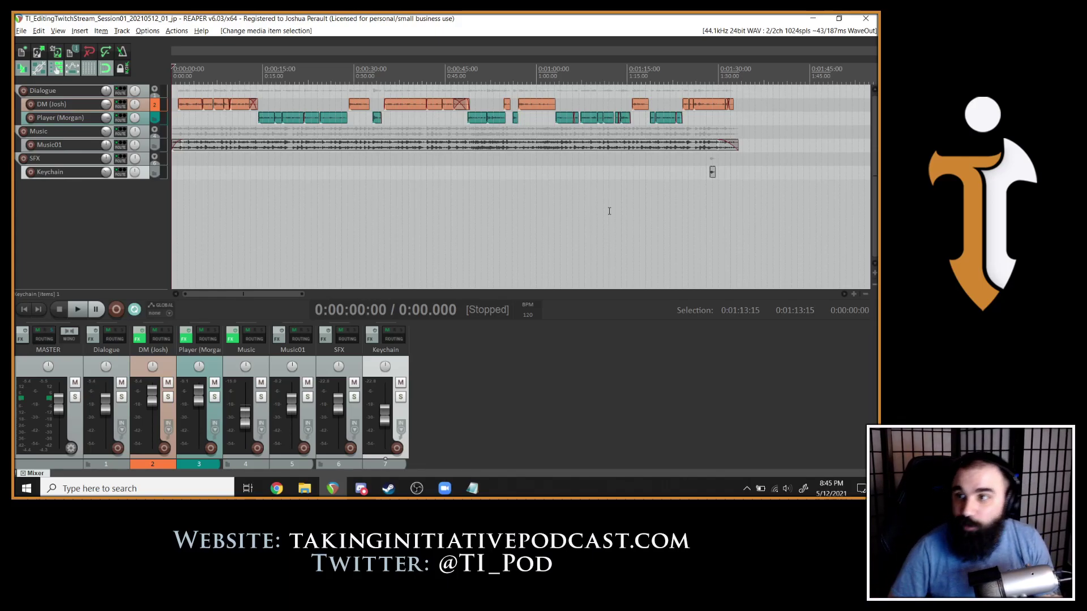
pyautogui.press('space')
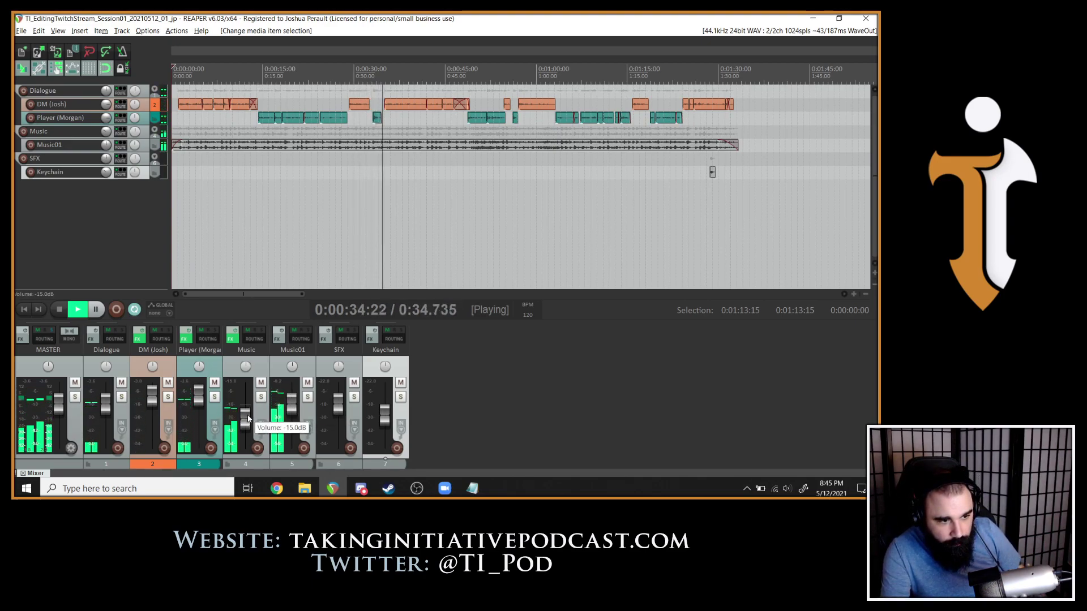
pyautogui.moveTo(248, 417); pyautogui.dragTo(247, 413)
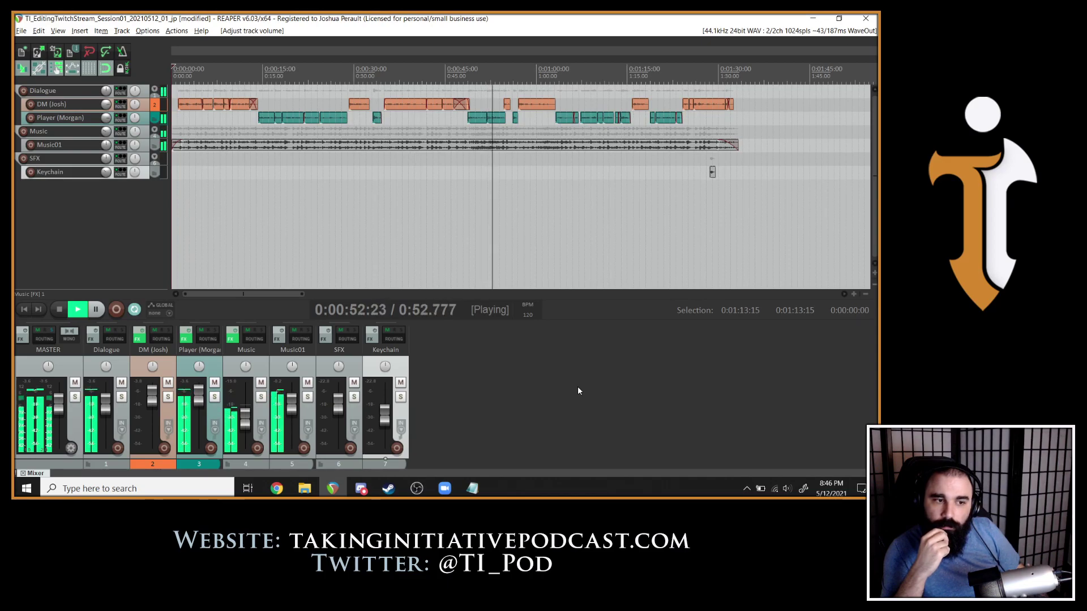
pyautogui.press('space')
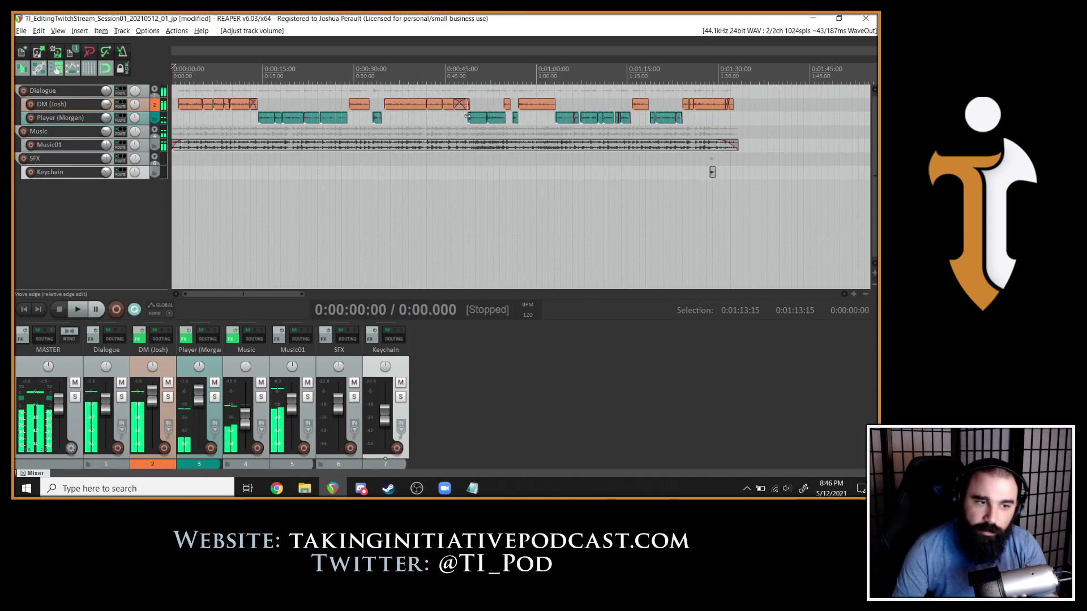
# Select the two adjoining Player clips between about 0:49 and 0:55 and shift them slightly later together.
pyautogui.click(466, 116)
pyautogui.scroll(5, 467, 117)
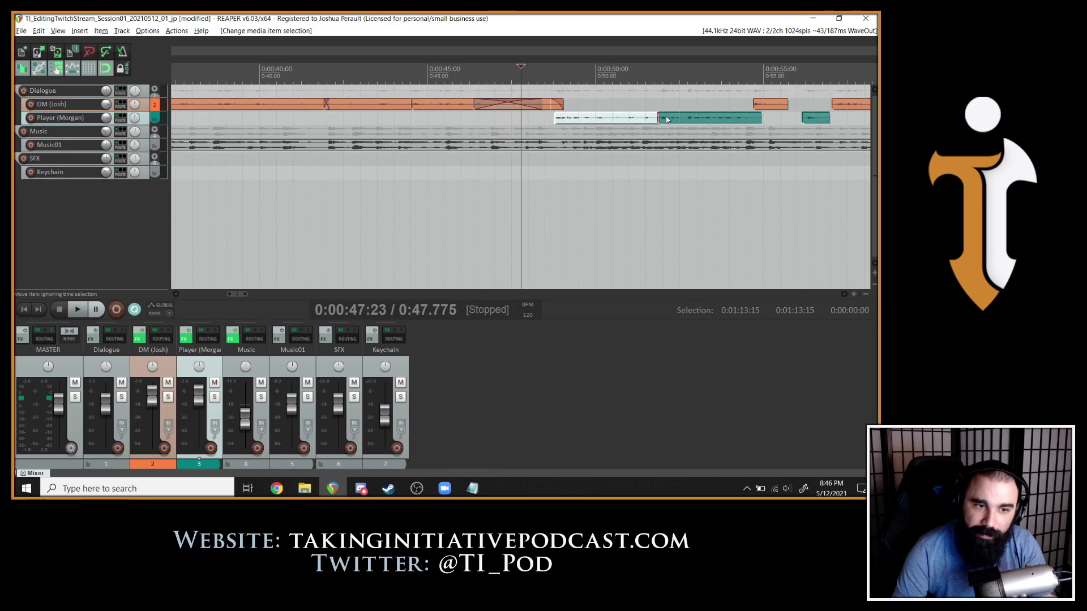
pyautogui.keyDown('ctrl'); pyautogui.click(666, 119); pyautogui.keyUp('ctrl')
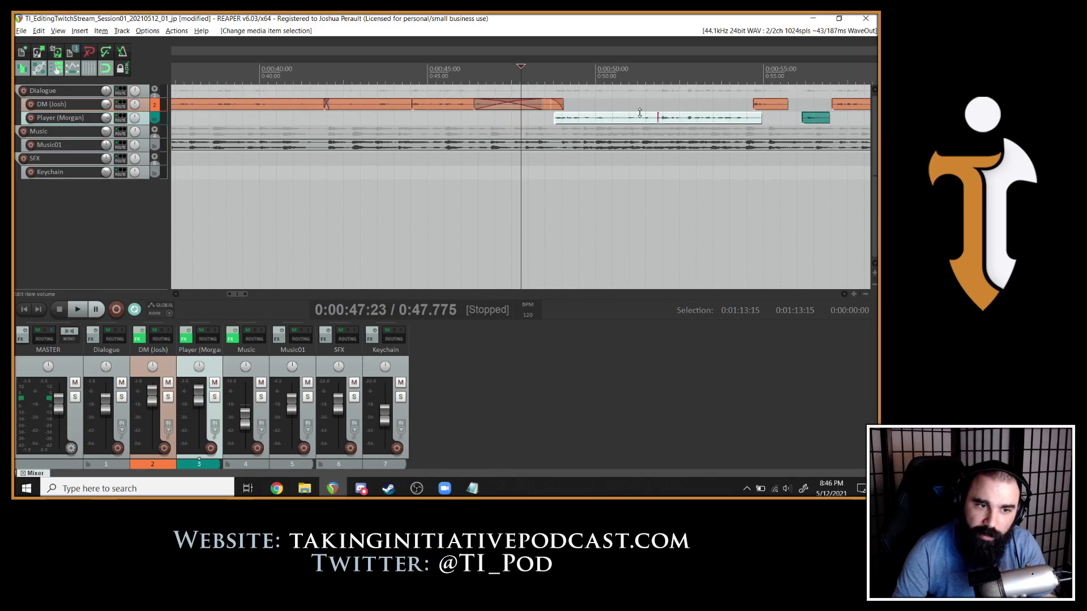
pyautogui.moveTo(638, 113); pyautogui.dragTo(628, 122)
# Play the mix from about 0:45.5 to check the timing of the shifted Player clips.
pyautogui.press('space')
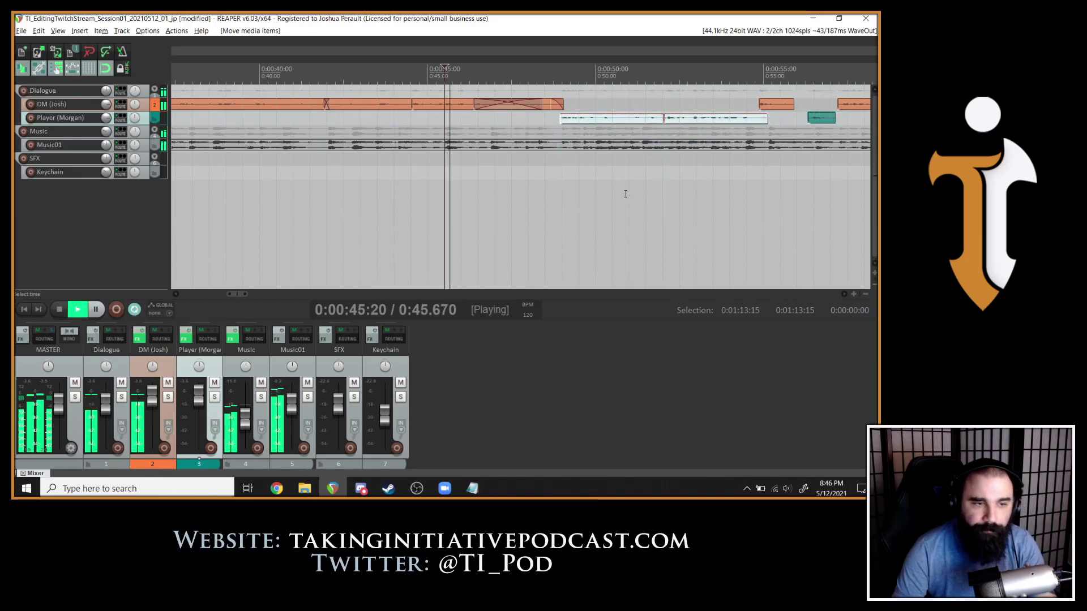
pyautogui.scroll(-3, 629, 198)
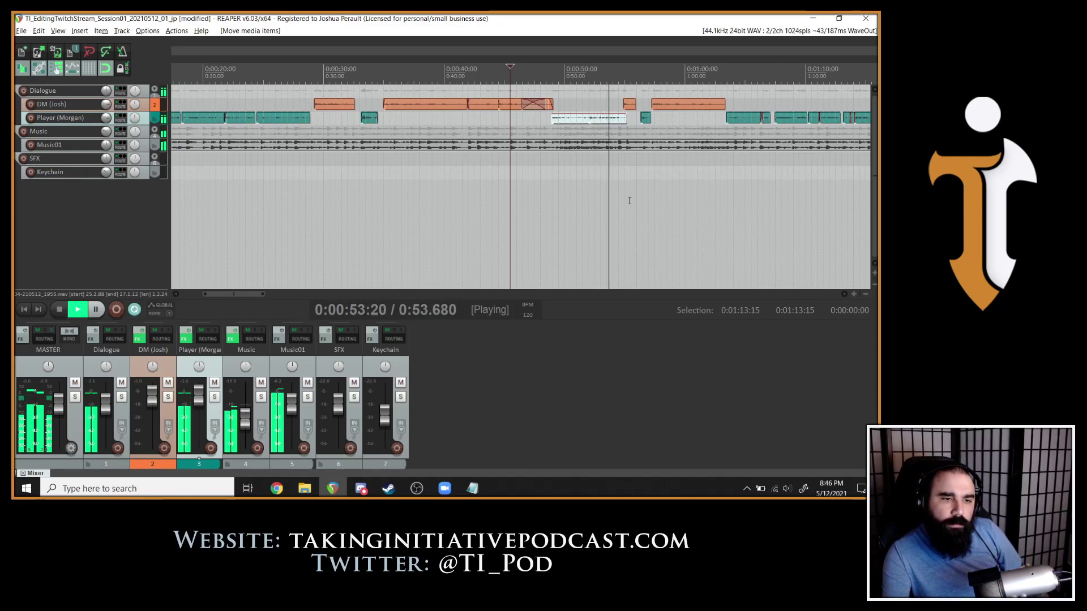
pyautogui.scroll(-2, 629, 200)
pyautogui.scroll(-2, 714, 213)
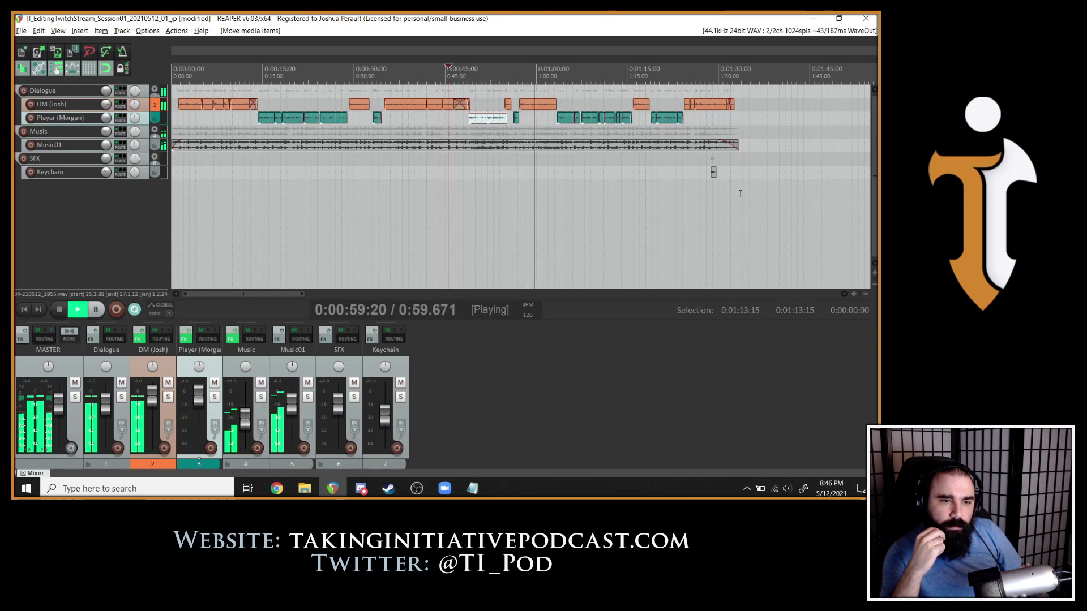
pyautogui.press('space')
# Nudge the short DM clip at about 0:55 and the Player clip before it to refine the timing between them.
pyautogui.click(507, 111)
pyautogui.scroll(2, 509, 111)
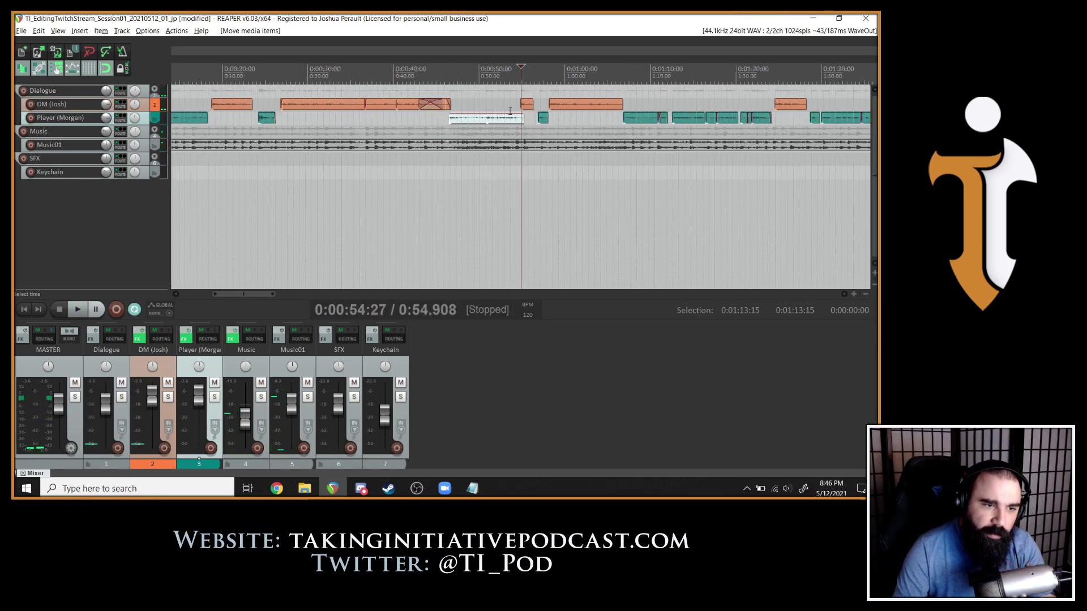
pyautogui.scroll(3, 510, 111)
pyautogui.click(538, 106)
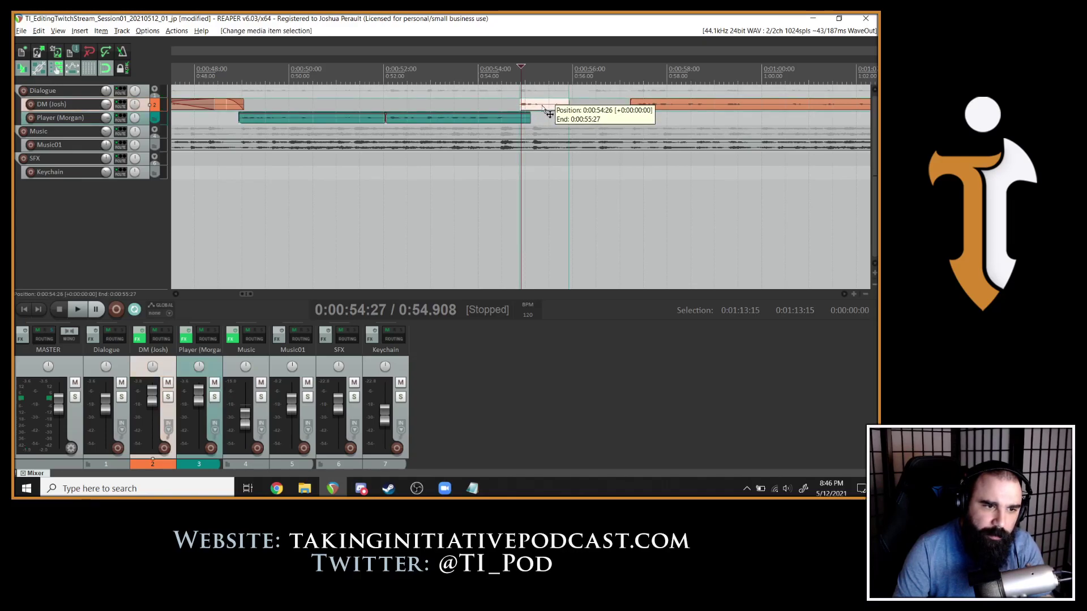
pyautogui.click(440, 123)
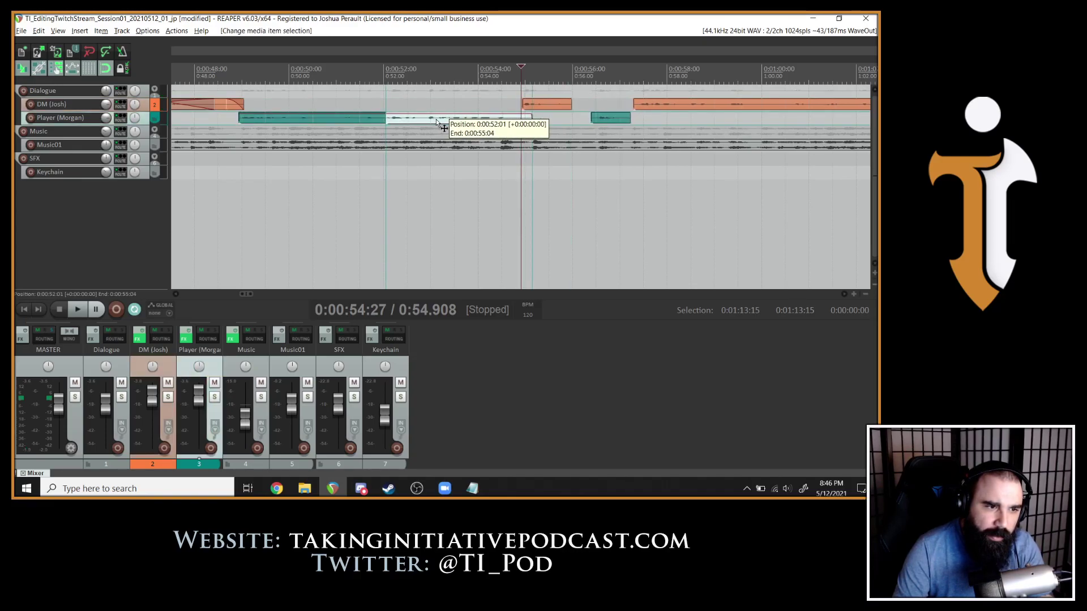
pyautogui.moveTo(440, 122); pyautogui.dragTo(440, 122)
# Play the mix from about 0:50 through to the end to review the adjusted dialogue timing.
pyautogui.scroll(-3, 347, 121)
pyautogui.click(298, 198)
pyautogui.press('space')
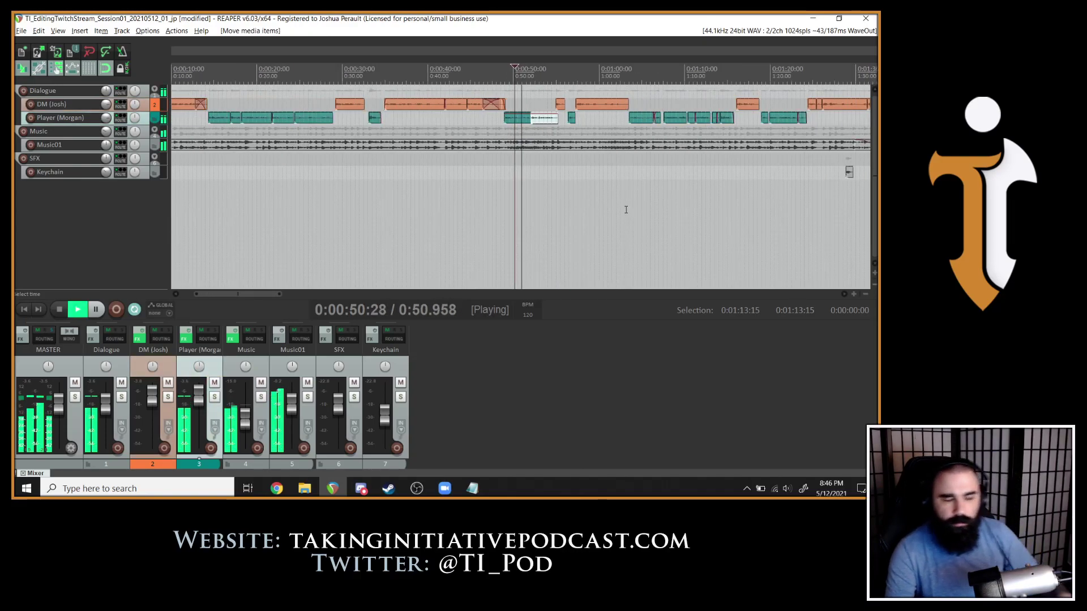
pyautogui.scroll(-2, 626, 209)
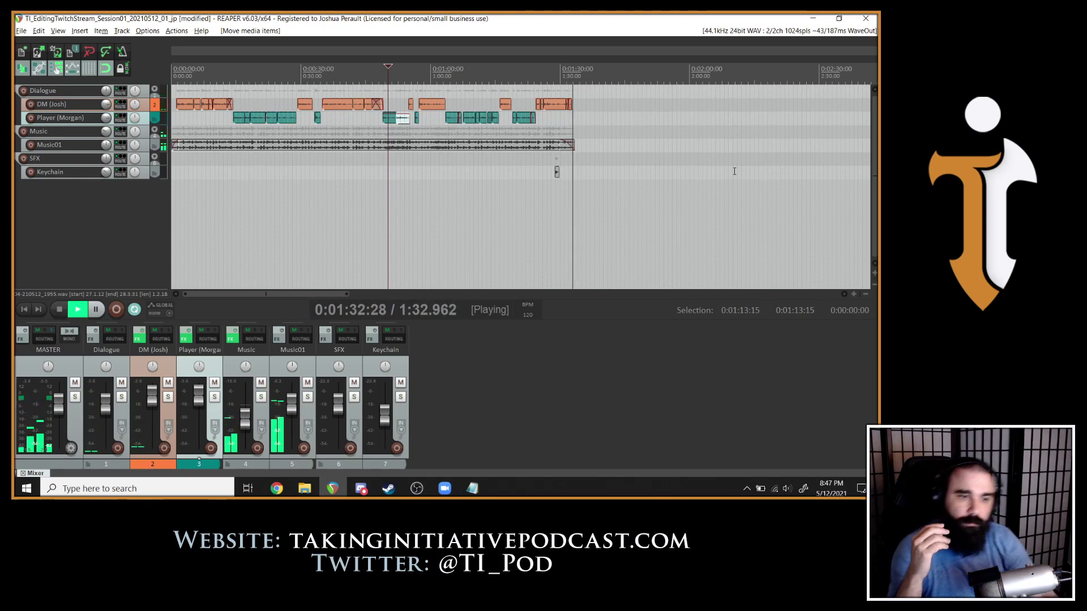
pyautogui.press('space')
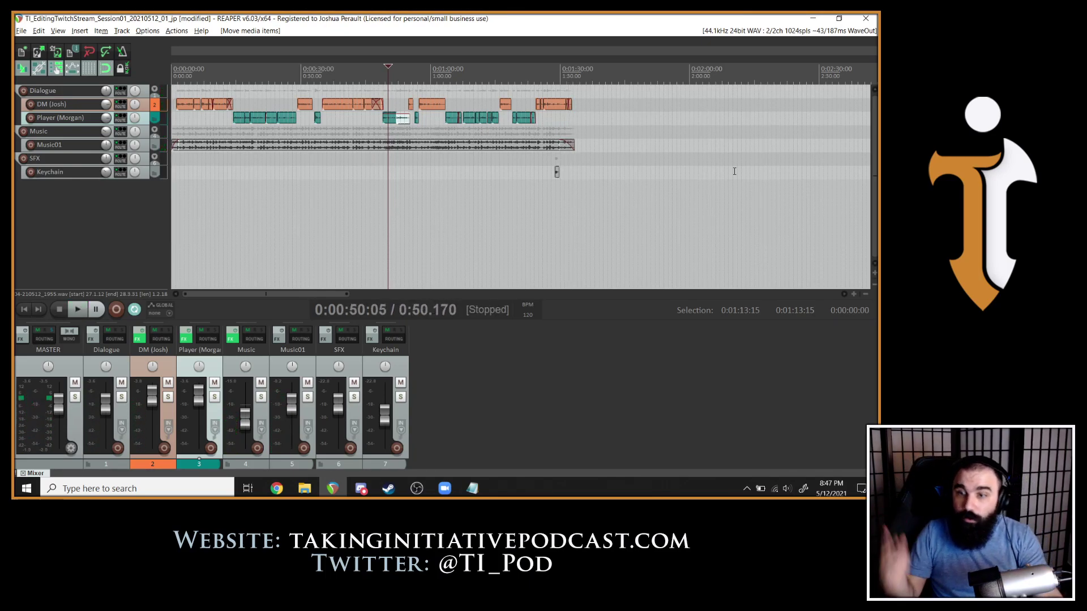
# Move the keychain clip later to start at about 1:29 and play the mix from about 1:26.9.
pyautogui.click(547, 129)
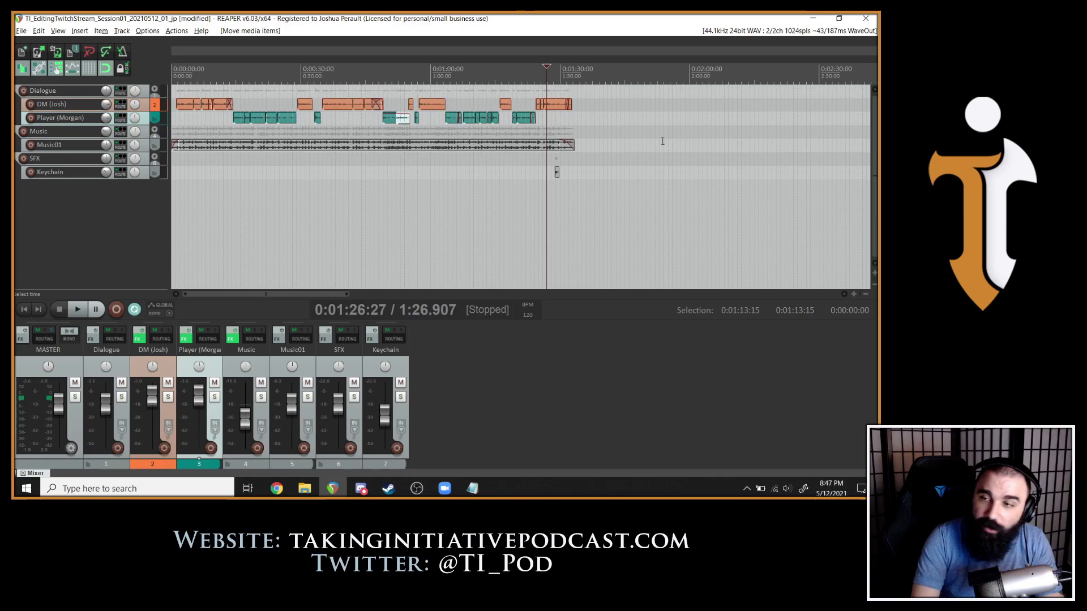
pyautogui.scroll(8, 662, 141)
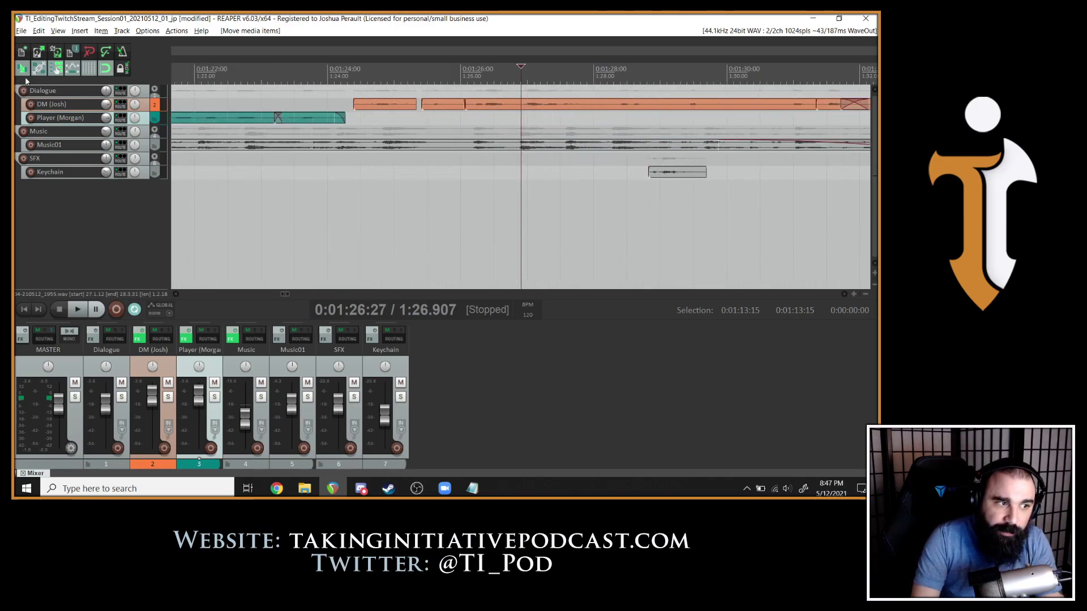
pyautogui.moveTo(658, 167); pyautogui.dragTo(682, 177)
pyautogui.press('space')
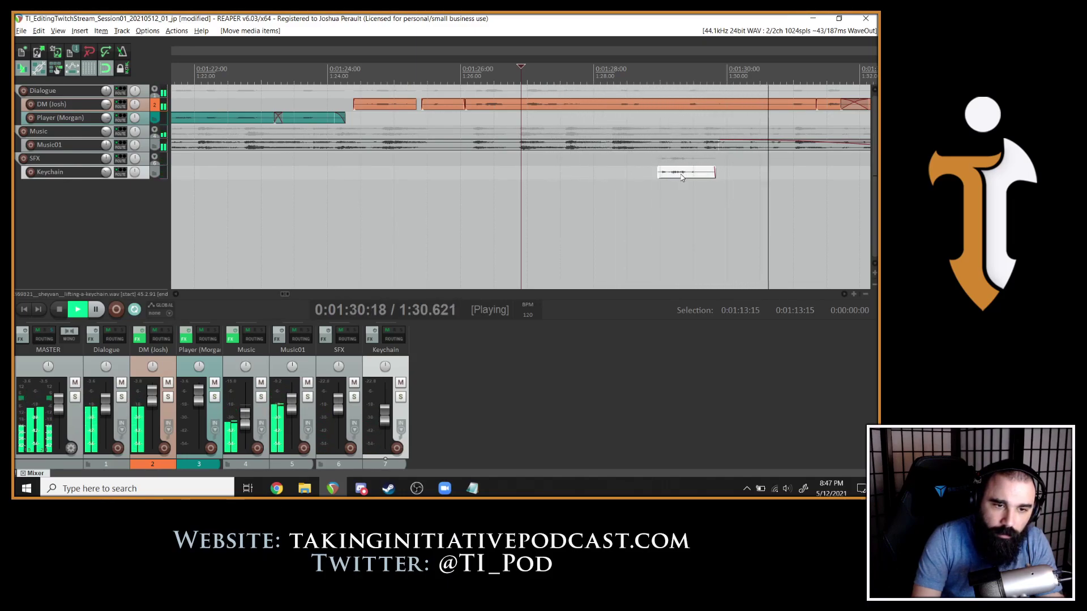
pyautogui.press('space')
# Shift the keychain clip slightly earlier to start at about 1:28.9 and play the passage through to the end.
pyautogui.moveTo(681, 176); pyautogui.dragTo(677, 174)
pyautogui.press('space')
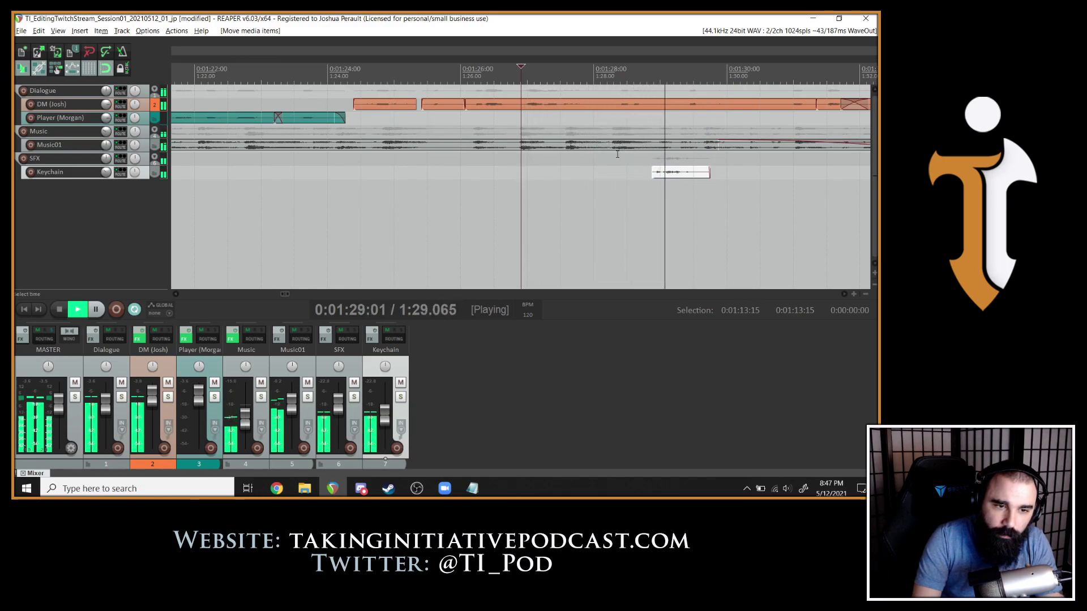
pyautogui.scroll(-3, 629, 151)
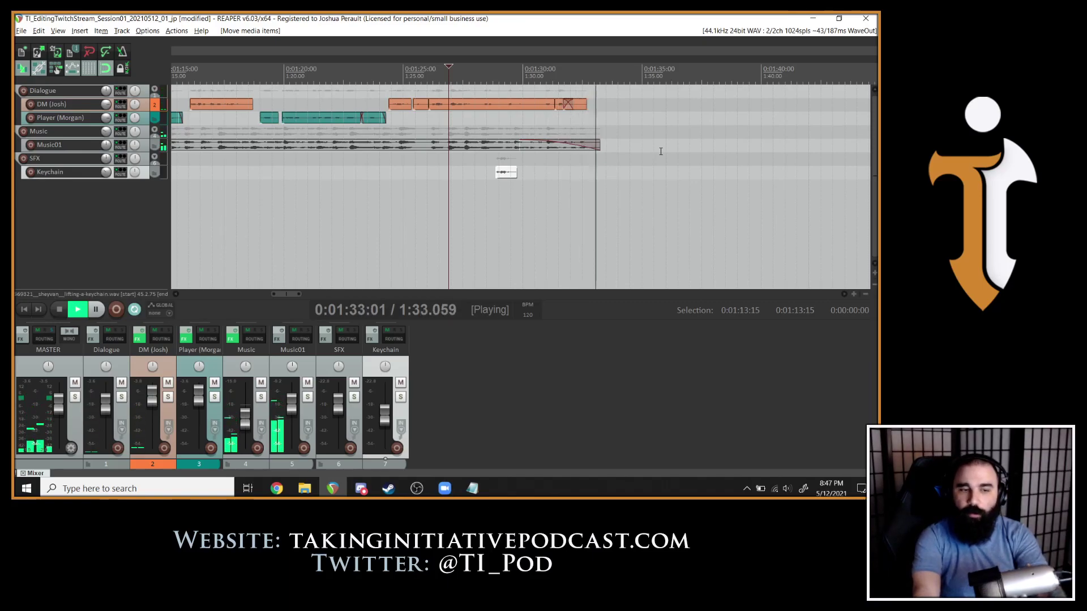
pyautogui.press('space')
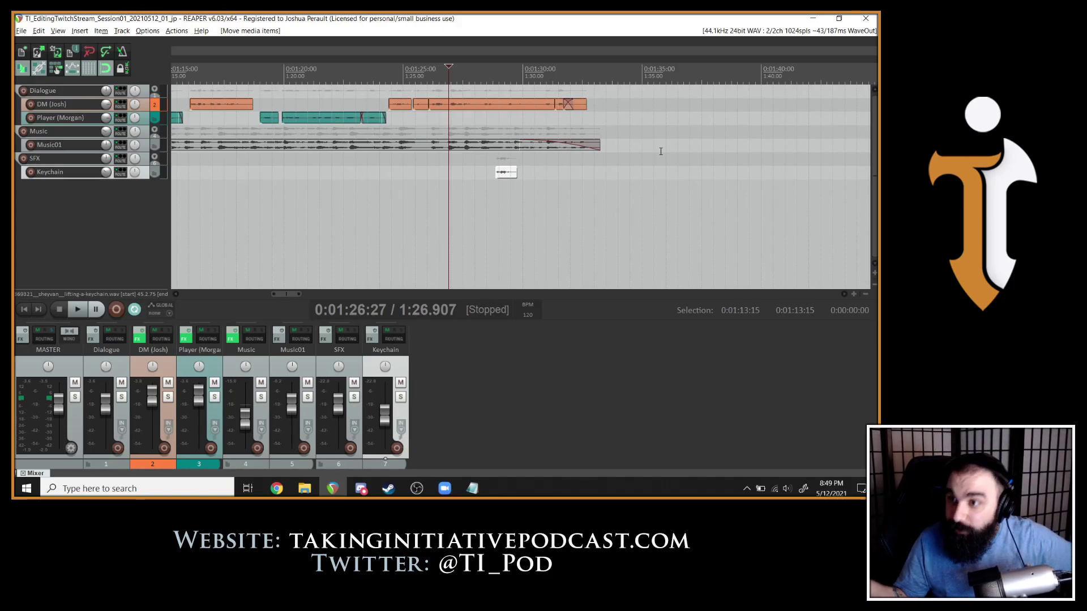
# Return to the project start and open the Render to File settings.
pyautogui.press('Home')
pyautogui.scroll(-6, 660, 150)
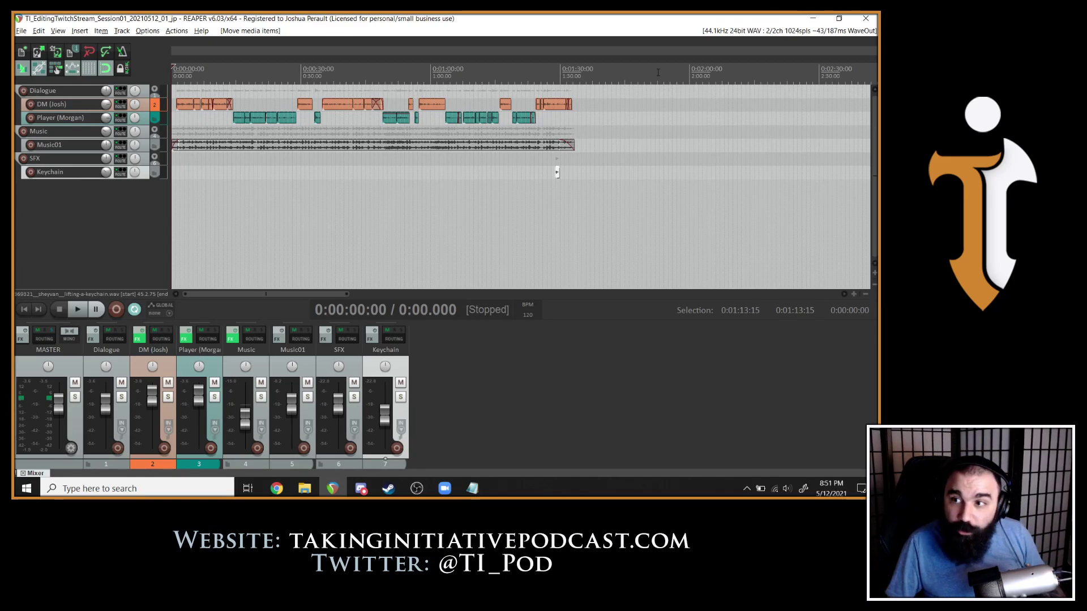
pyautogui.click(19, 31)
pyautogui.click(42, 185)
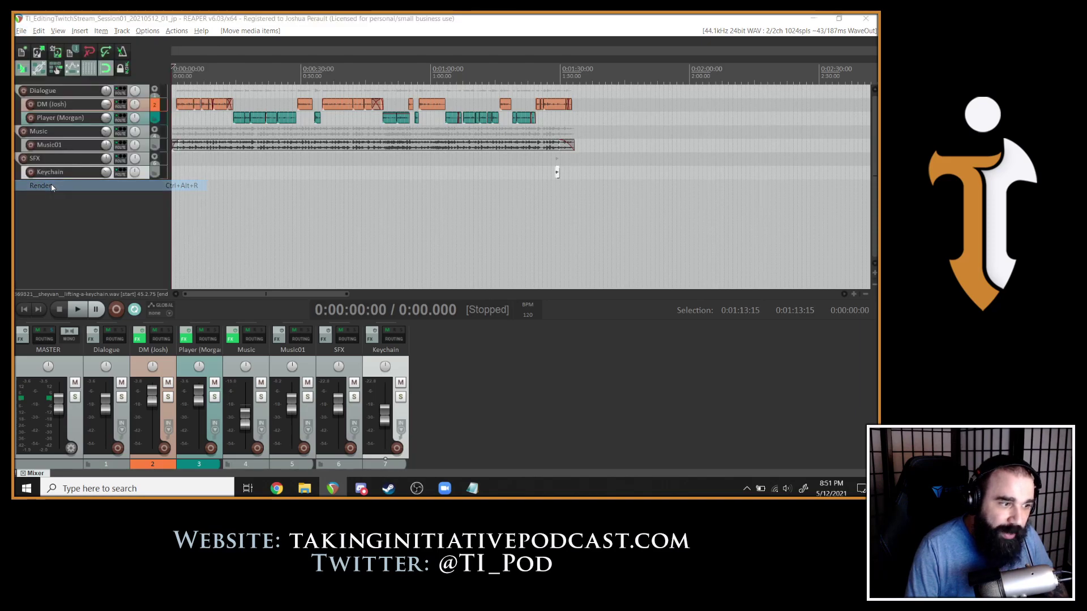
# Set the render output directory to D:\Reaper\Misc\EditingTwitchStream\Session01\Exports.
pyautogui.click(678, 149)
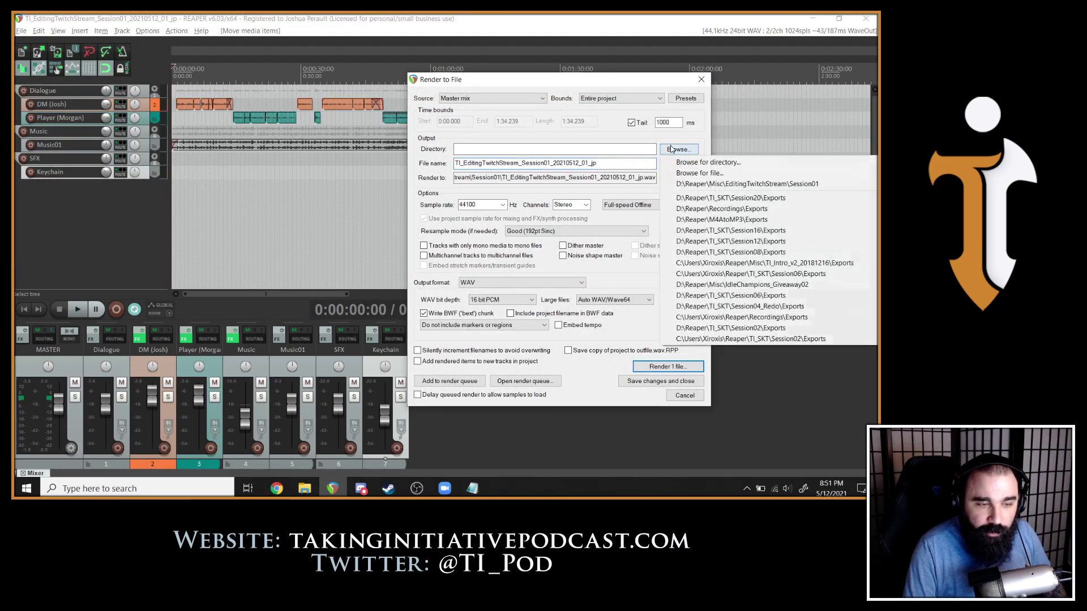
pyautogui.click(742, 198)
pyautogui.click(680, 149)
pyautogui.click(697, 162)
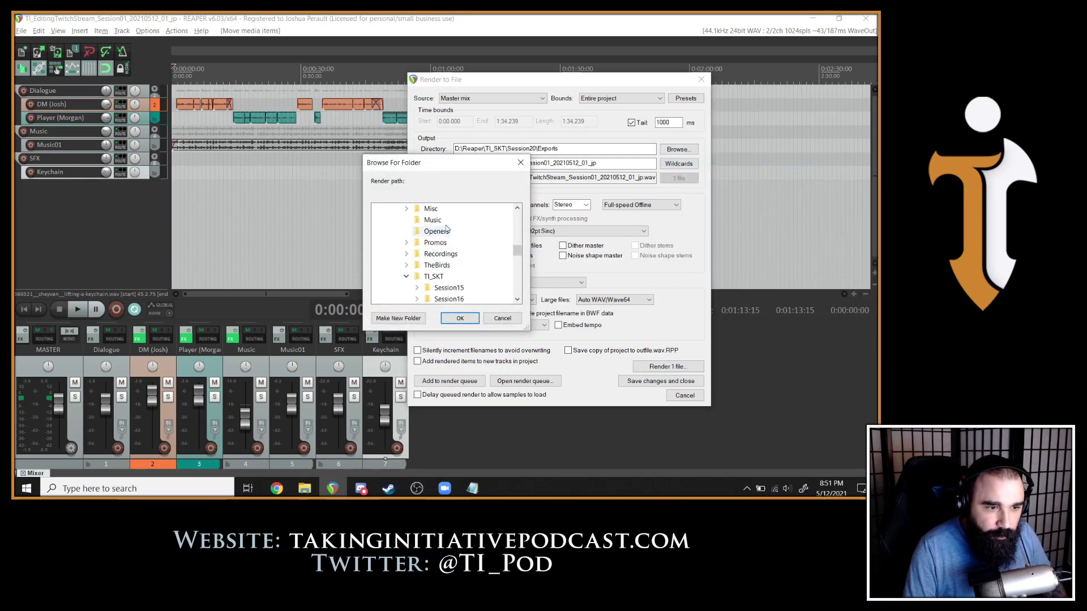
pyautogui.click(407, 209)
pyautogui.click(438, 220)
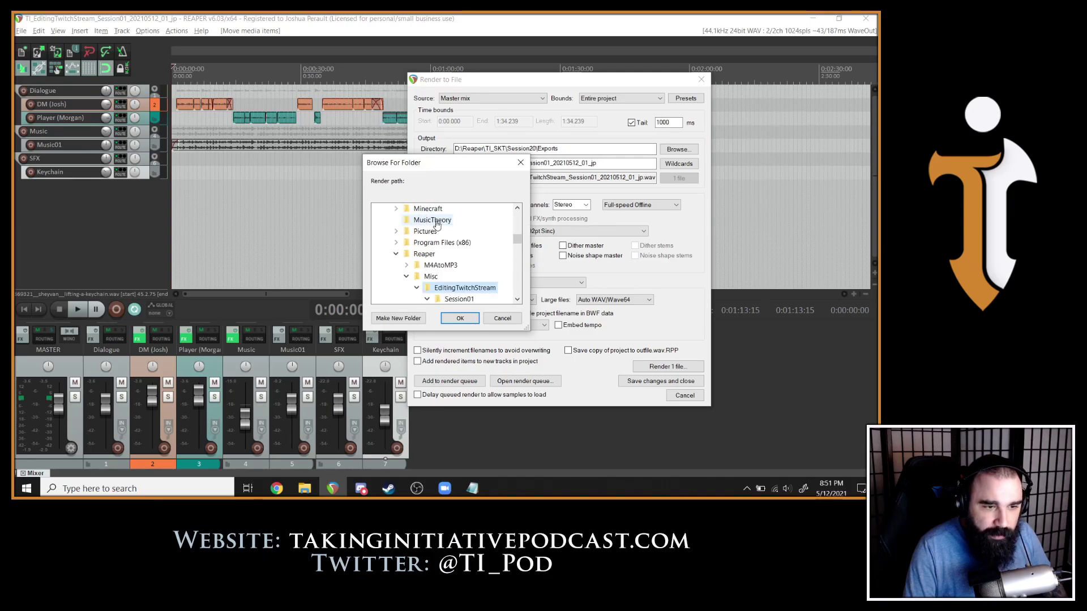
pyautogui.scroll(-1, 452, 266)
pyautogui.click(466, 288)
pyautogui.click(460, 319)
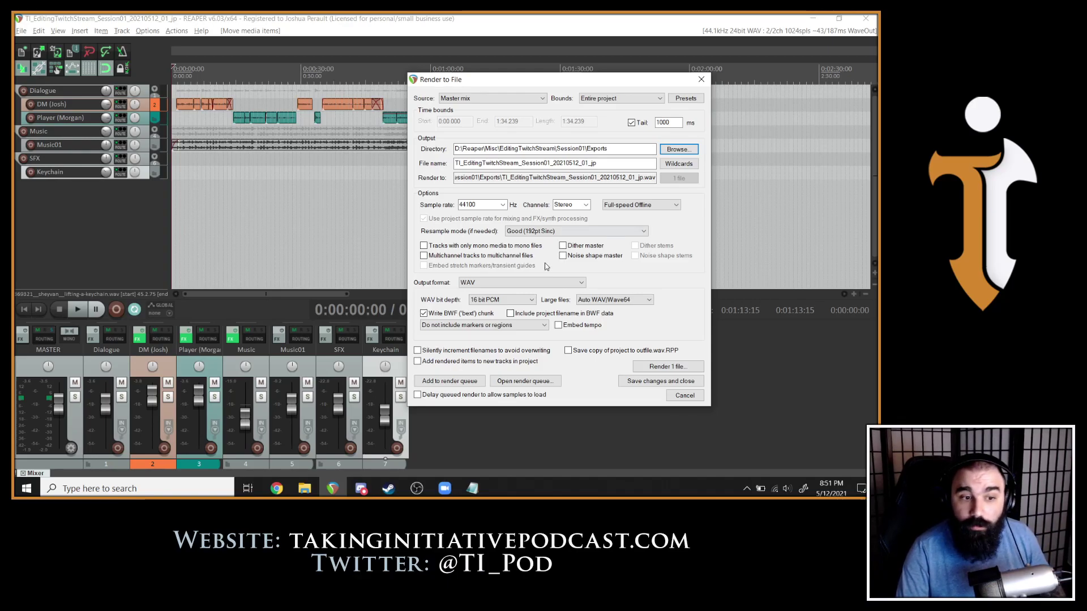
# Review the render bounds, leaving them at Entire project, and set the output format to MP3 (encoder by LAME project).
pyautogui.click(497, 163)
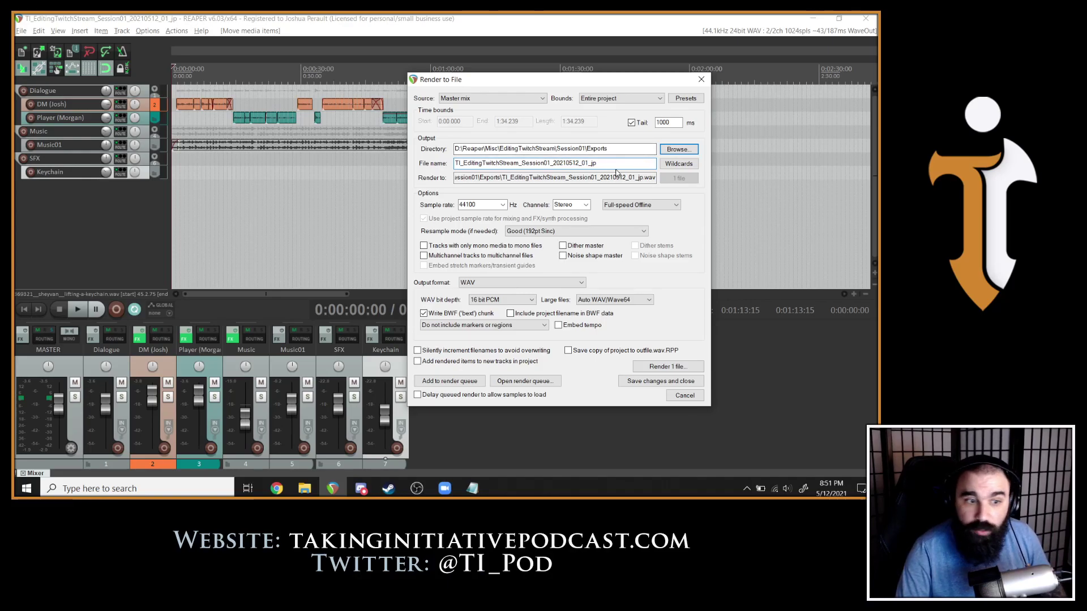
pyautogui.click(607, 100)
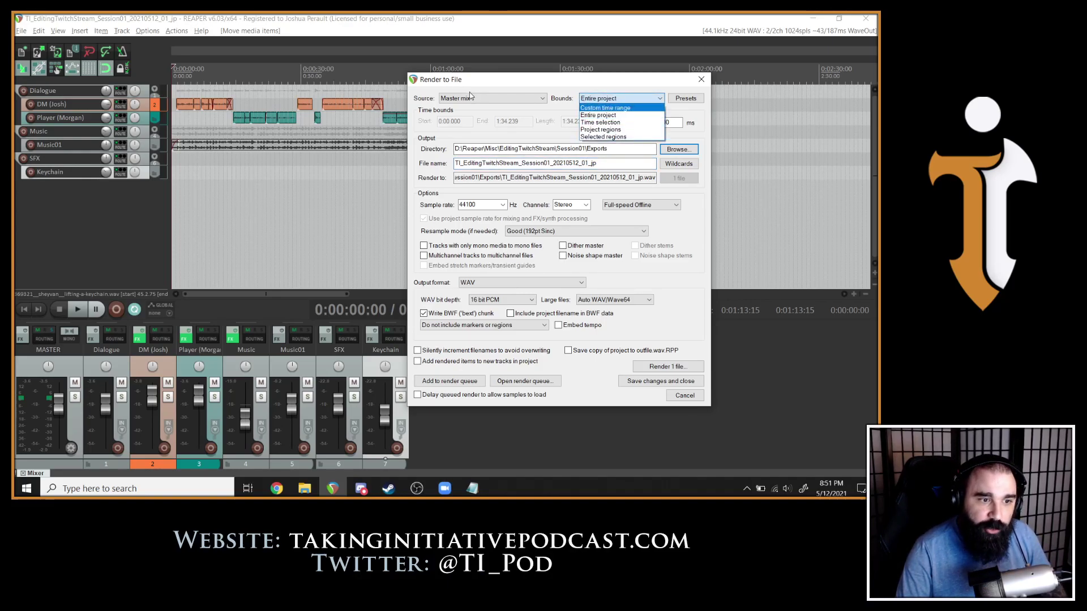
pyautogui.click(593, 98)
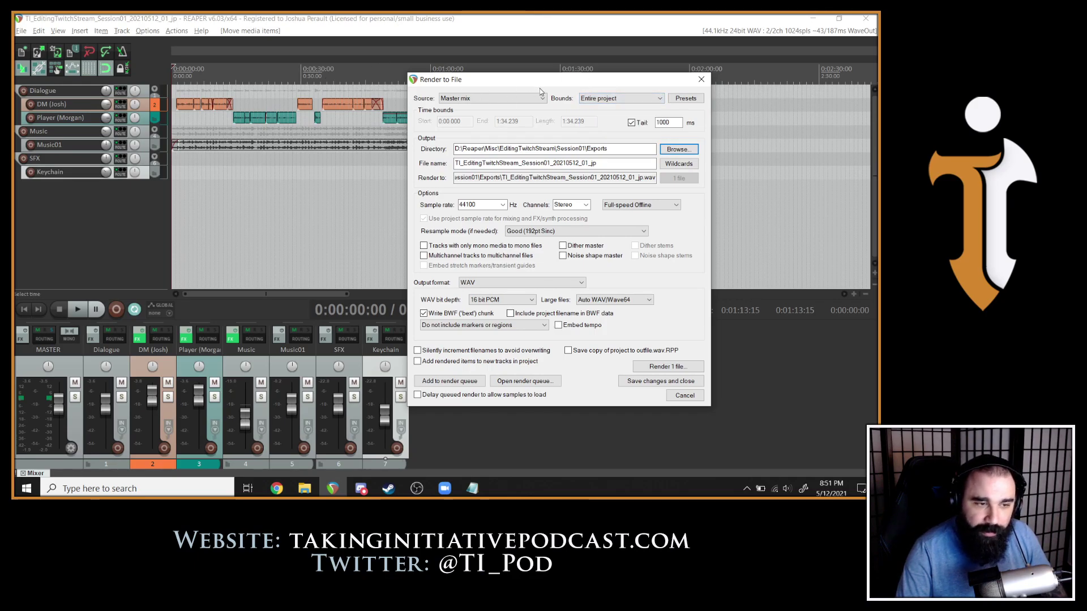
pyautogui.click(498, 283)
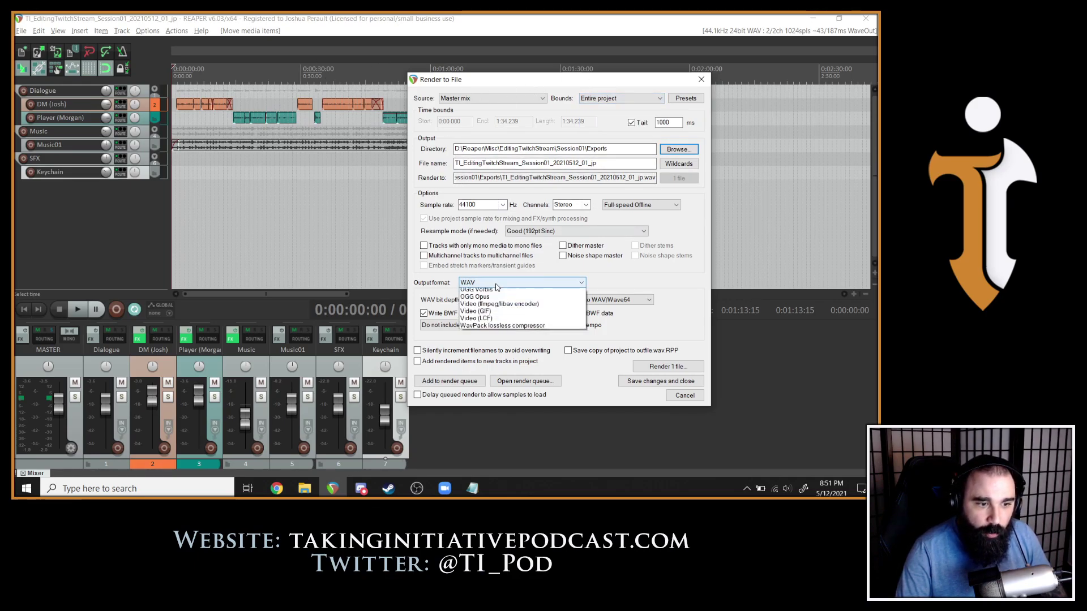
pyautogui.click(486, 328)
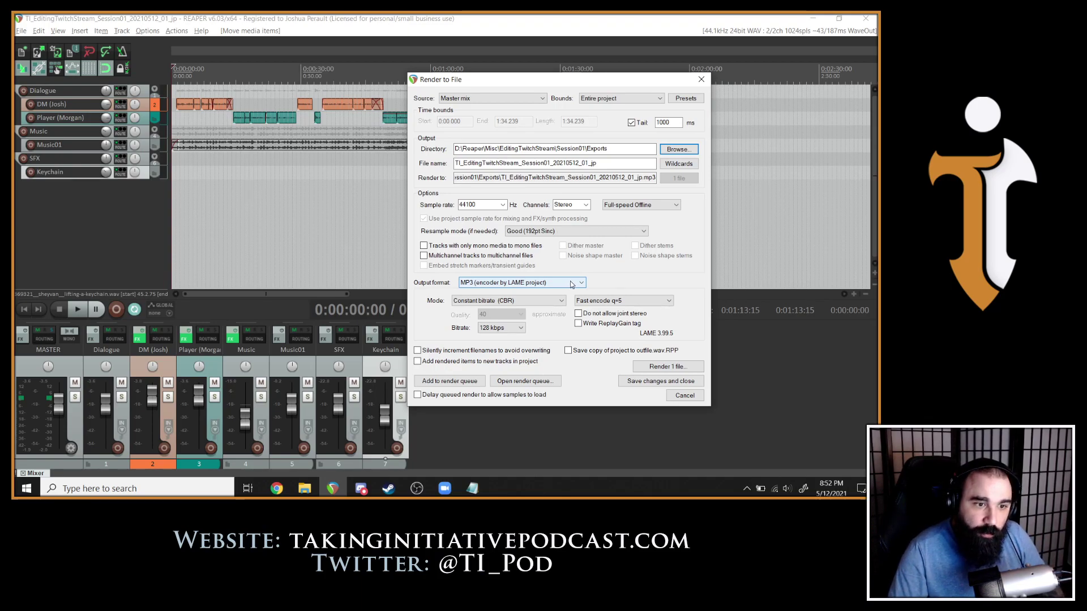
# Render the master mix to the MP3 file and close the finished render report.
pyautogui.click(685, 368)
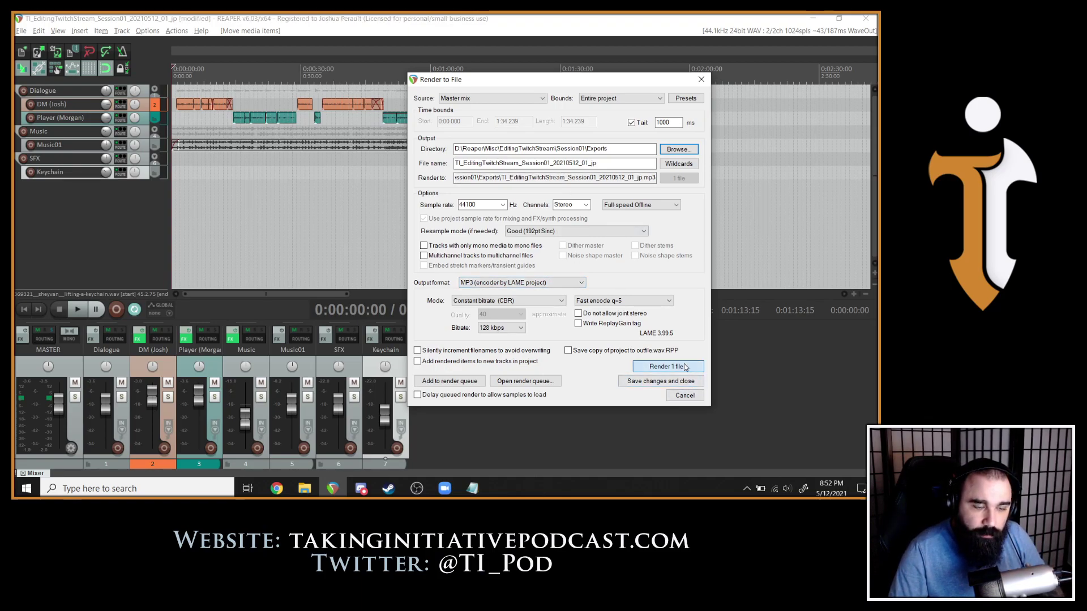
pyautogui.click(685, 368)
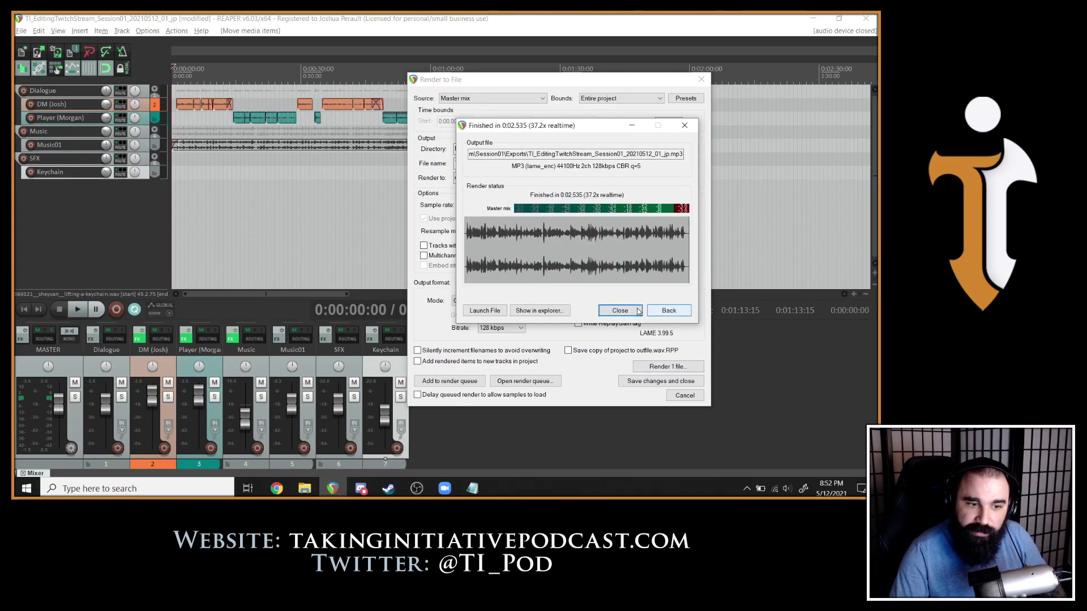
pyautogui.click(620, 311)
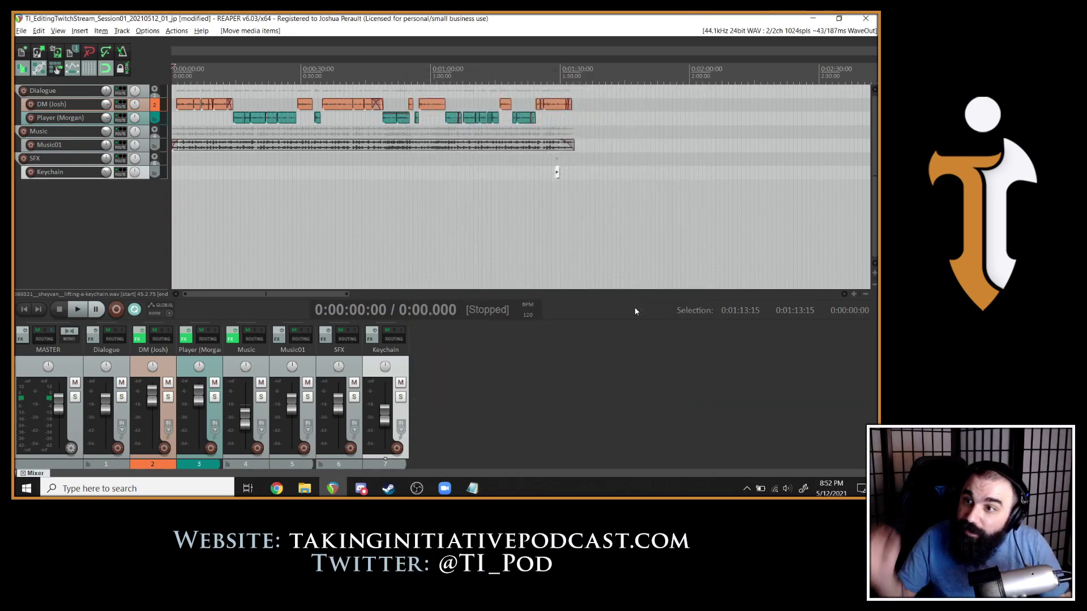